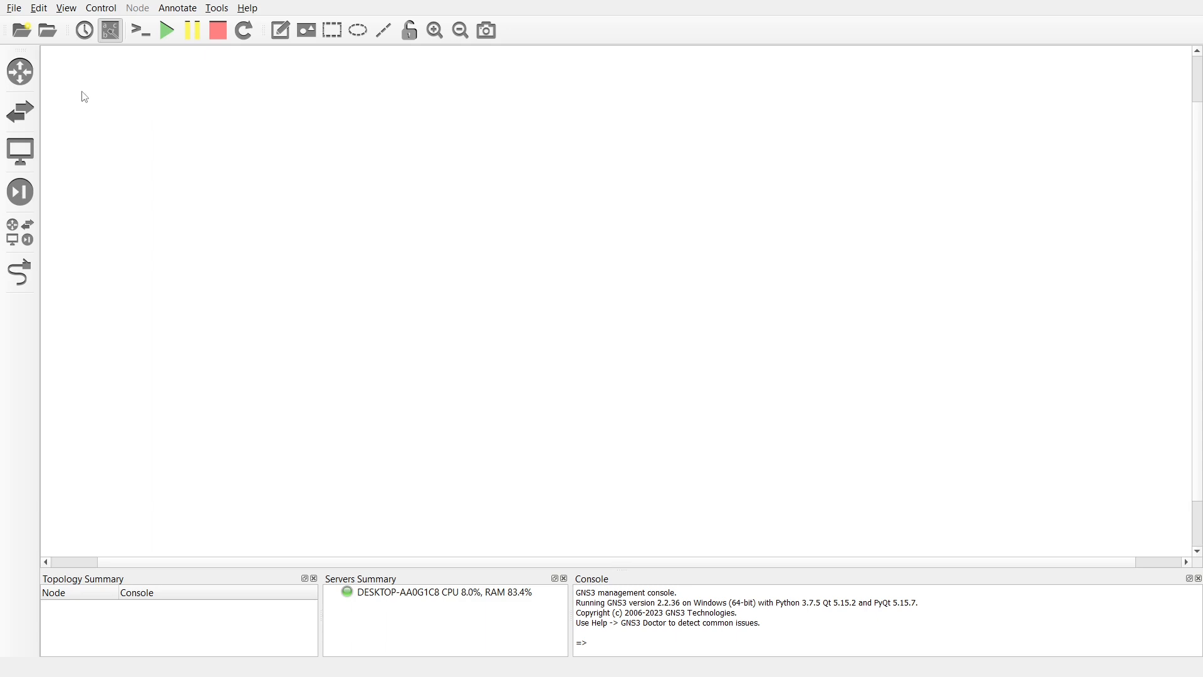
Place two c7200-k9 routers side by side in the upper part of the workspace
{"action": "left_click", "coordinate": [20, 72]}
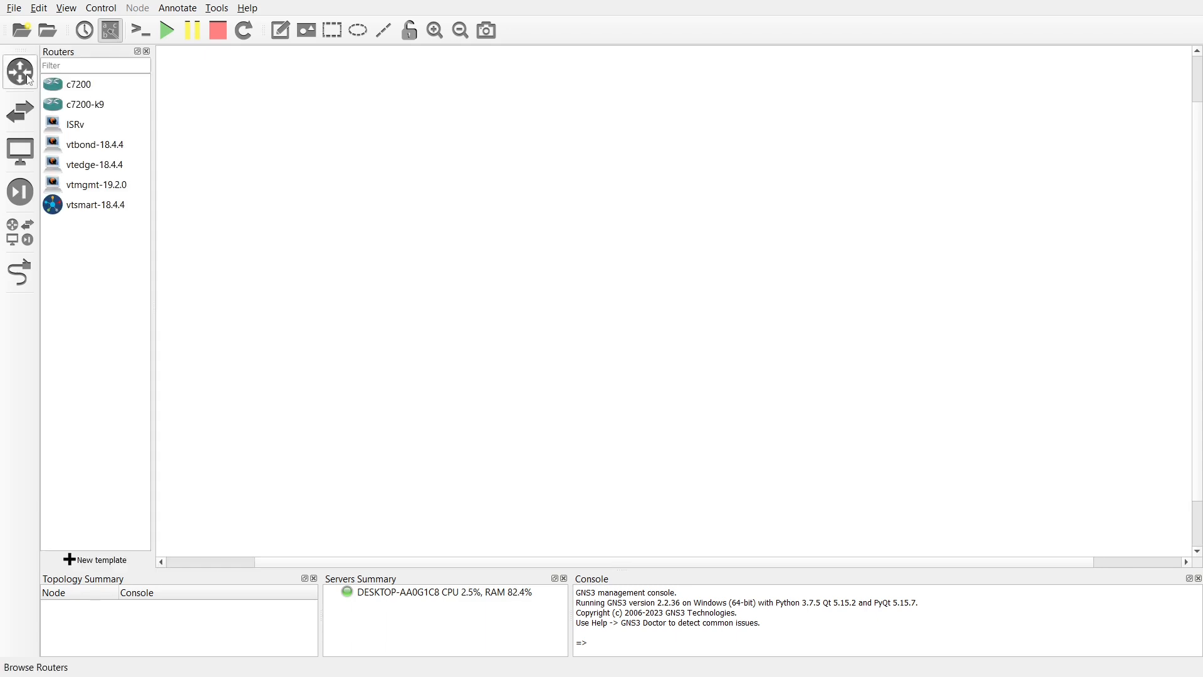
{"action": "left_click_drag", "start_coordinate": [76, 106], "coordinate": [479, 136]}
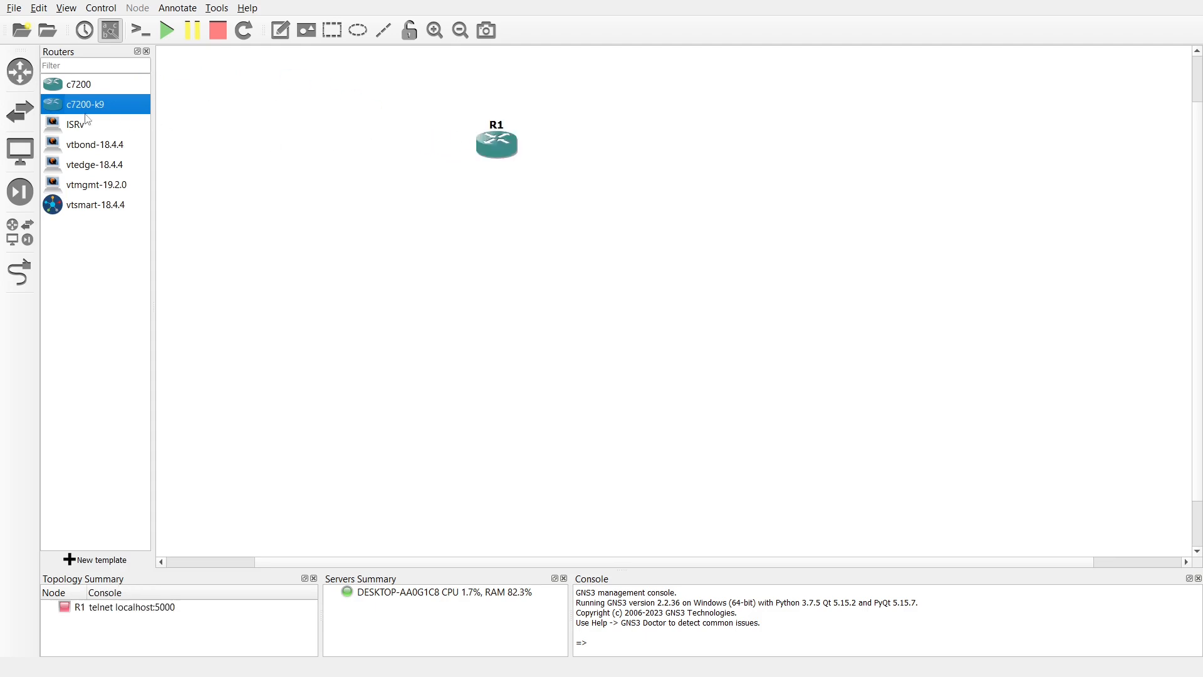
{"action": "left_click_drag", "start_coordinate": [62, 110], "coordinate": [734, 155]}
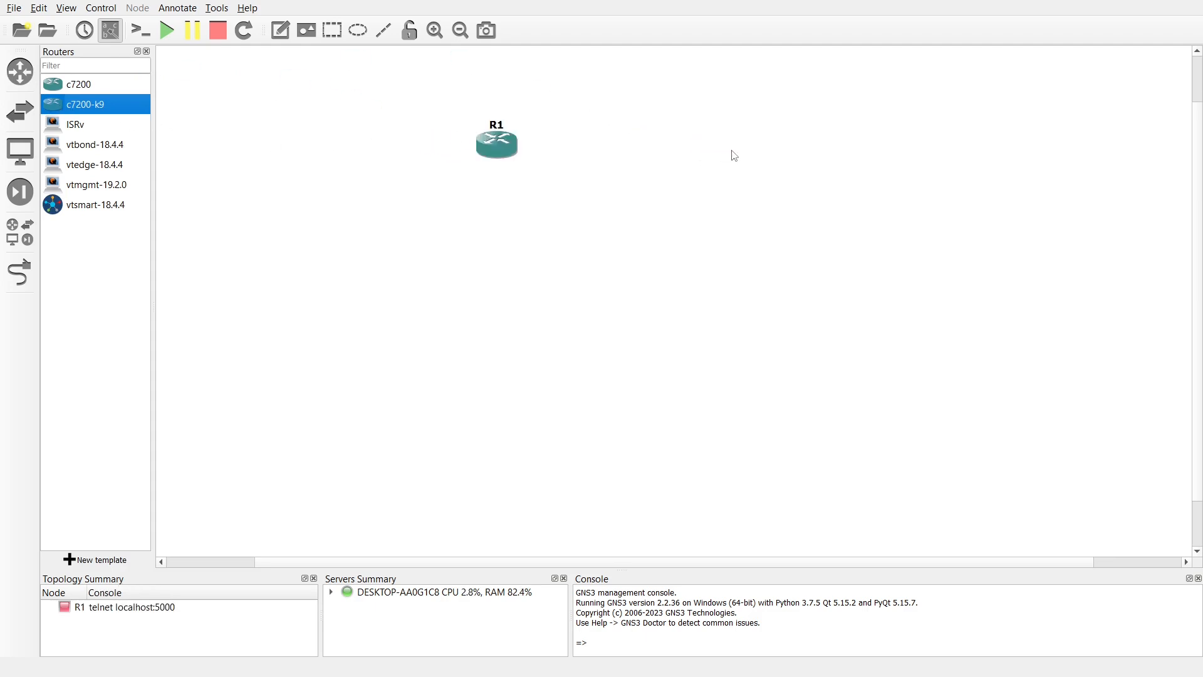
{"action": "left_click", "coordinate": [34, 79]}
Add two VPCS end devices, one outside R1 and the other outside R2
{"action": "left_click", "coordinate": [21, 154]}
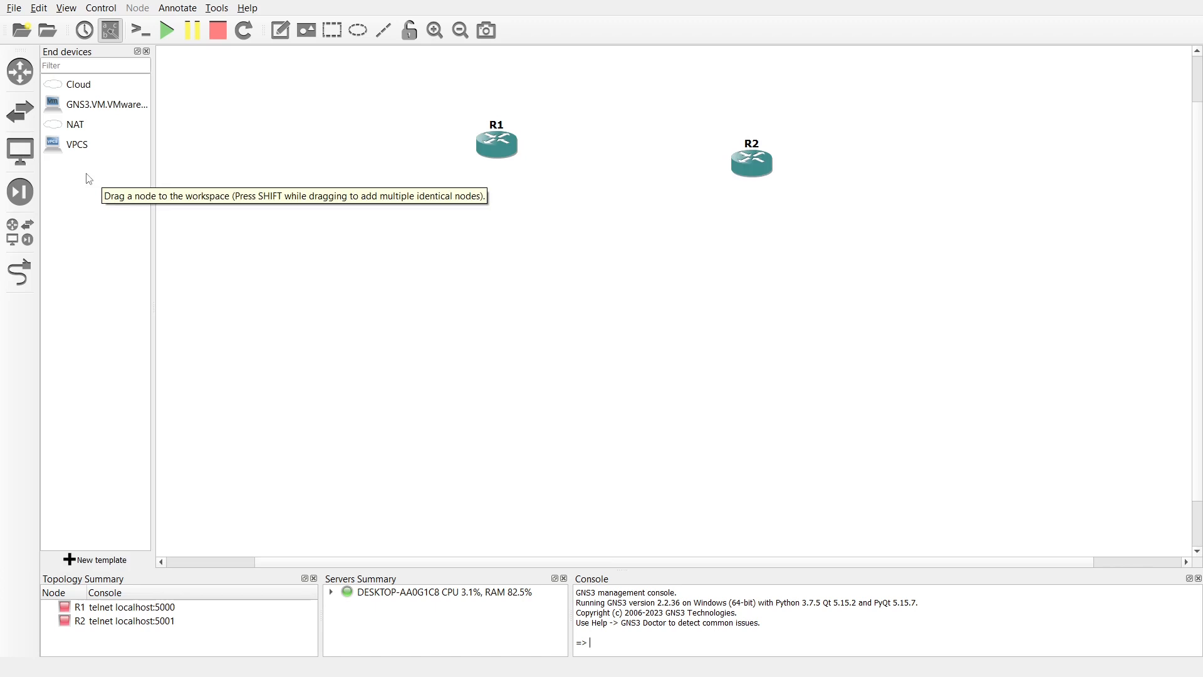
{"action": "left_click_drag", "start_coordinate": [77, 148], "coordinate": [311, 151]}
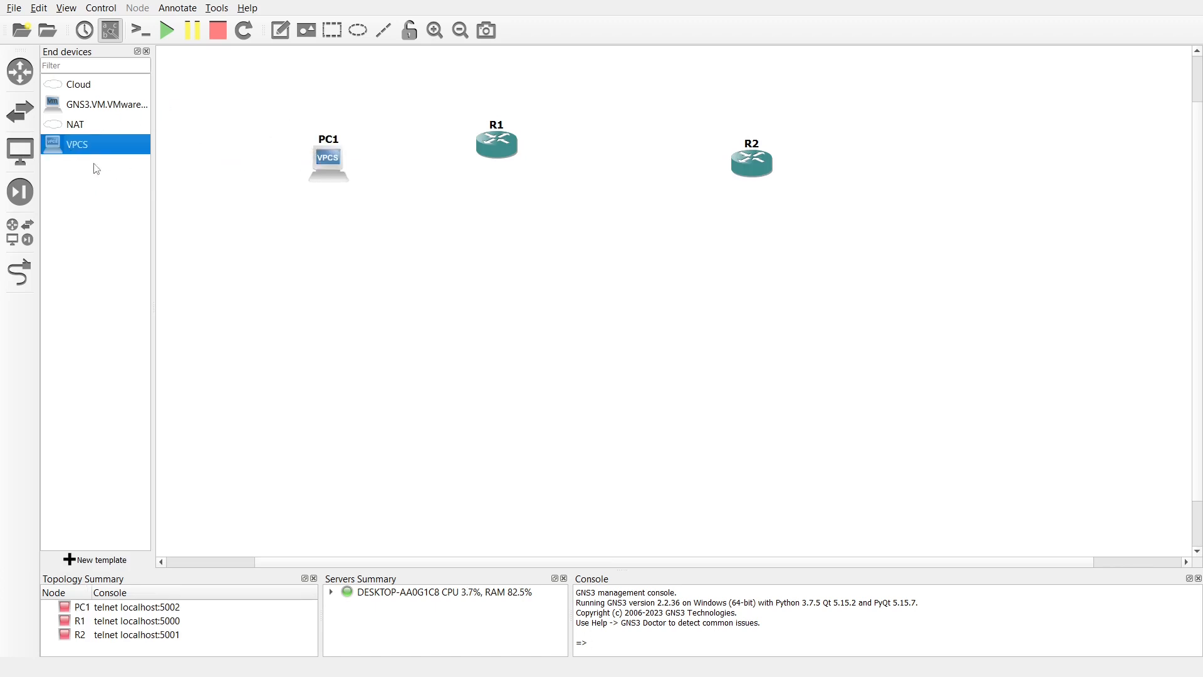
{"action": "left_click_drag", "start_coordinate": [70, 149], "coordinate": [956, 166]}
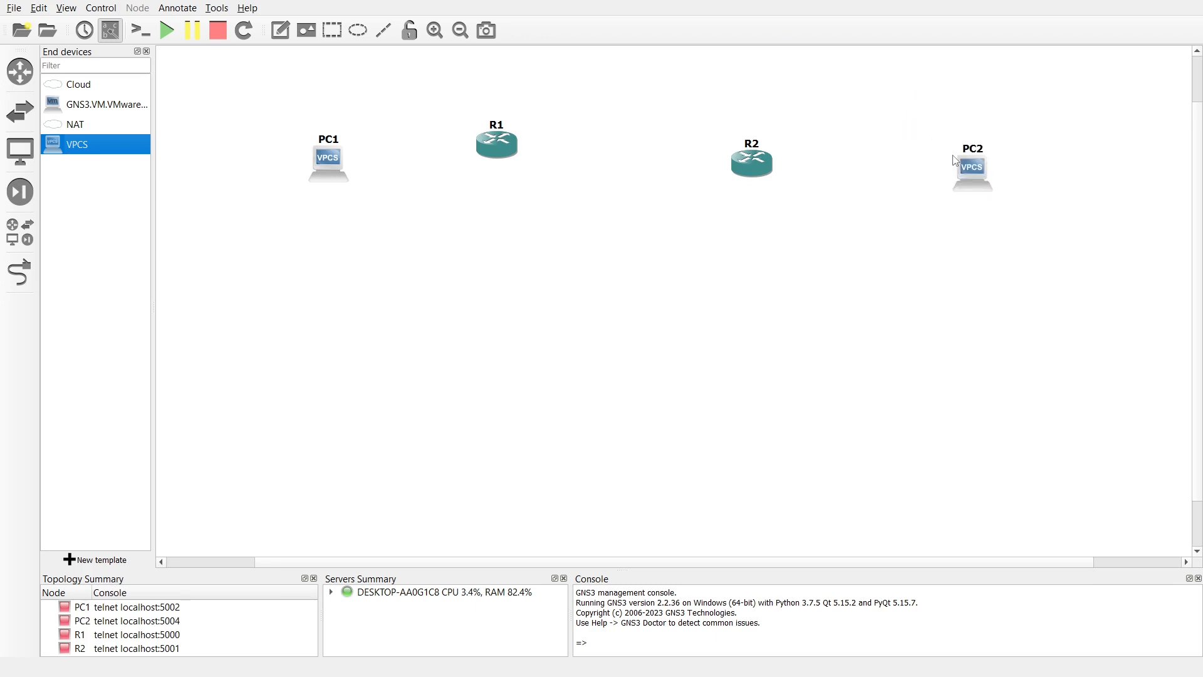
{"action": "left_click", "coordinate": [20, 151]}
Arrange PC1, R1, R2 and PC2 in one evenly spaced horizontal row
{"action": "left_click", "coordinate": [275, 155]}
{"action": "left_click_drag", "start_coordinate": [259, 143], "coordinate": [249, 141]}
{"action": "left_click_drag", "start_coordinate": [698, 167], "coordinate": [696, 150]}
{"action": "left_click_drag", "start_coordinate": [440, 149], "coordinate": [465, 148]}
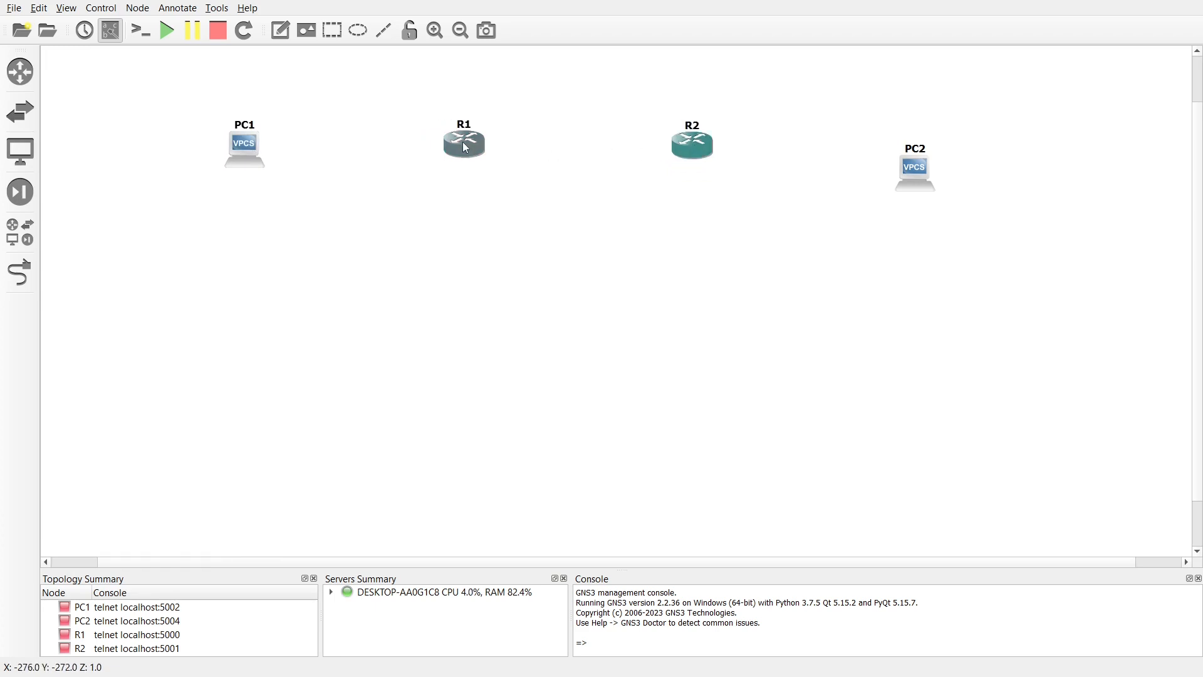
{"action": "left_click", "coordinate": [918, 174]}
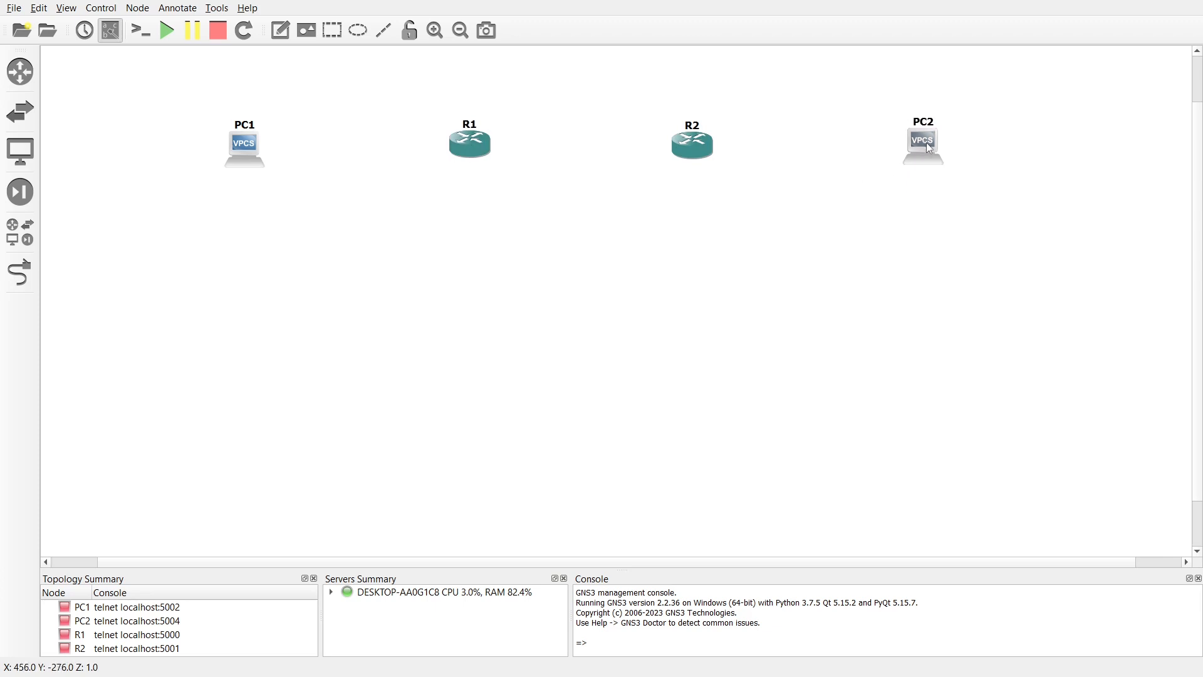
{"action": "left_click", "coordinate": [473, 151]}
{"action": "left_click_drag", "start_coordinate": [260, 150], "coordinate": [253, 145]}
Link PC1's Ethernet0 port to FastEthernet0/0 on R1
{"action": "left_click", "coordinate": [20, 272]}
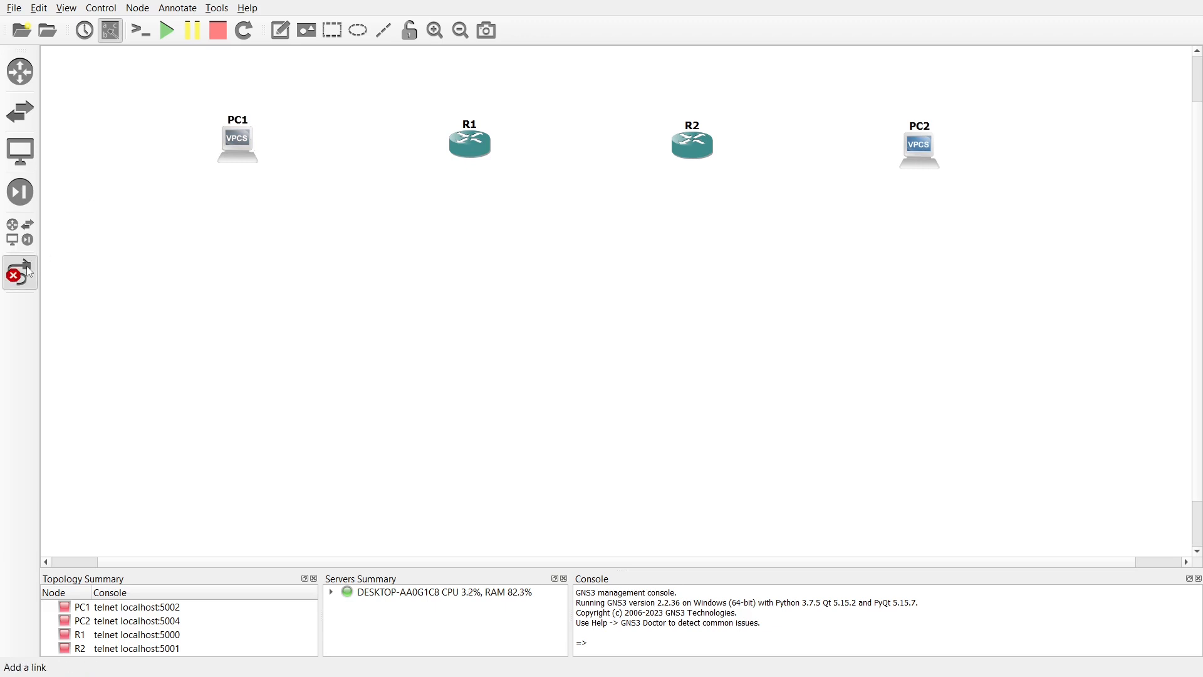
{"action": "left_click", "coordinate": [240, 139]}
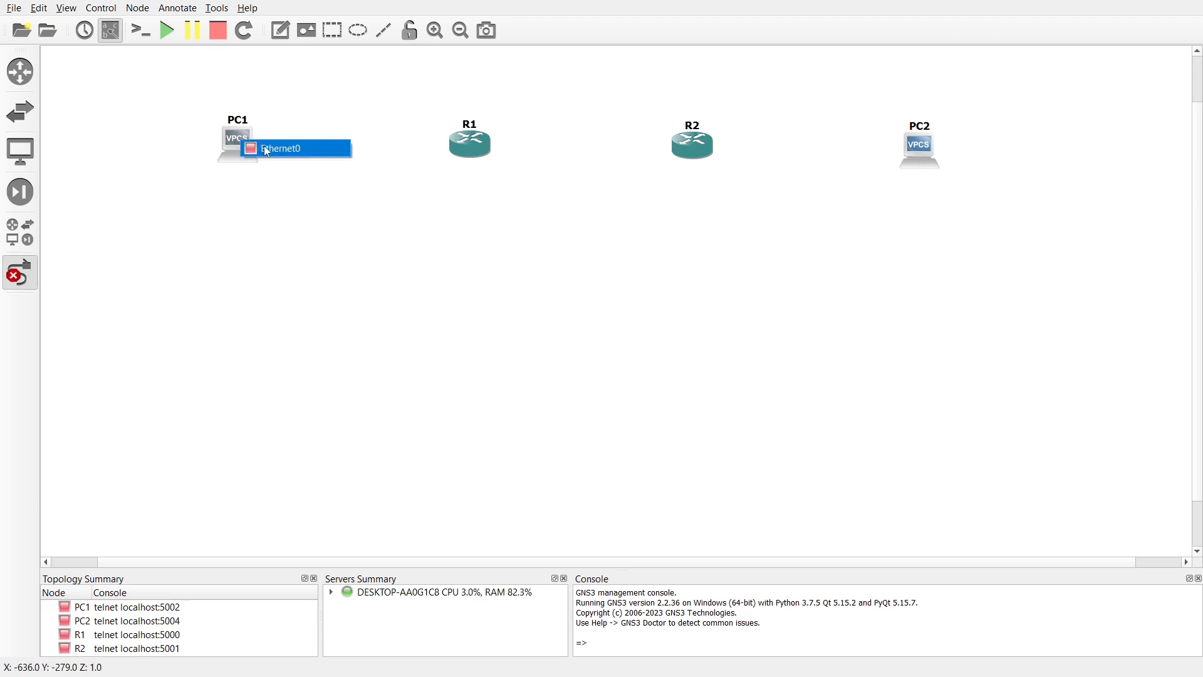
{"action": "left_click", "coordinate": [268, 151]}
{"action": "left_click", "coordinate": [465, 141]}
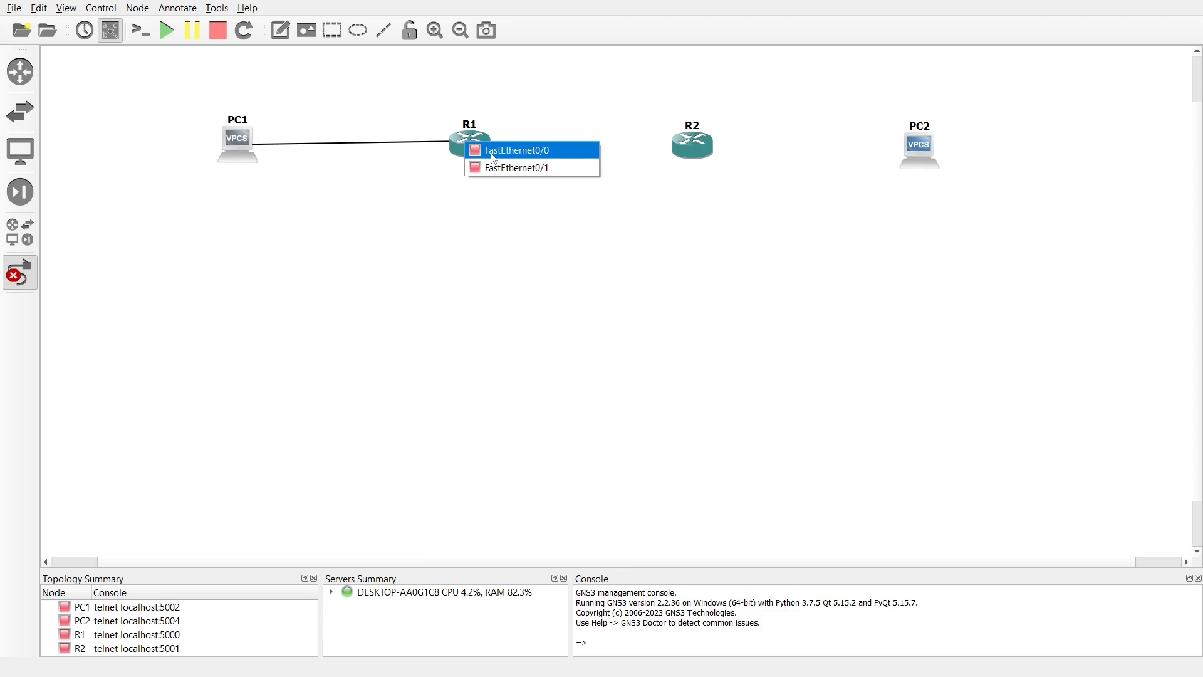
{"action": "left_click", "coordinate": [494, 157]}
Link R1's FastEthernet0/1 port to FastEthernet0/0 on R2
{"action": "left_click", "coordinate": [479, 145]}
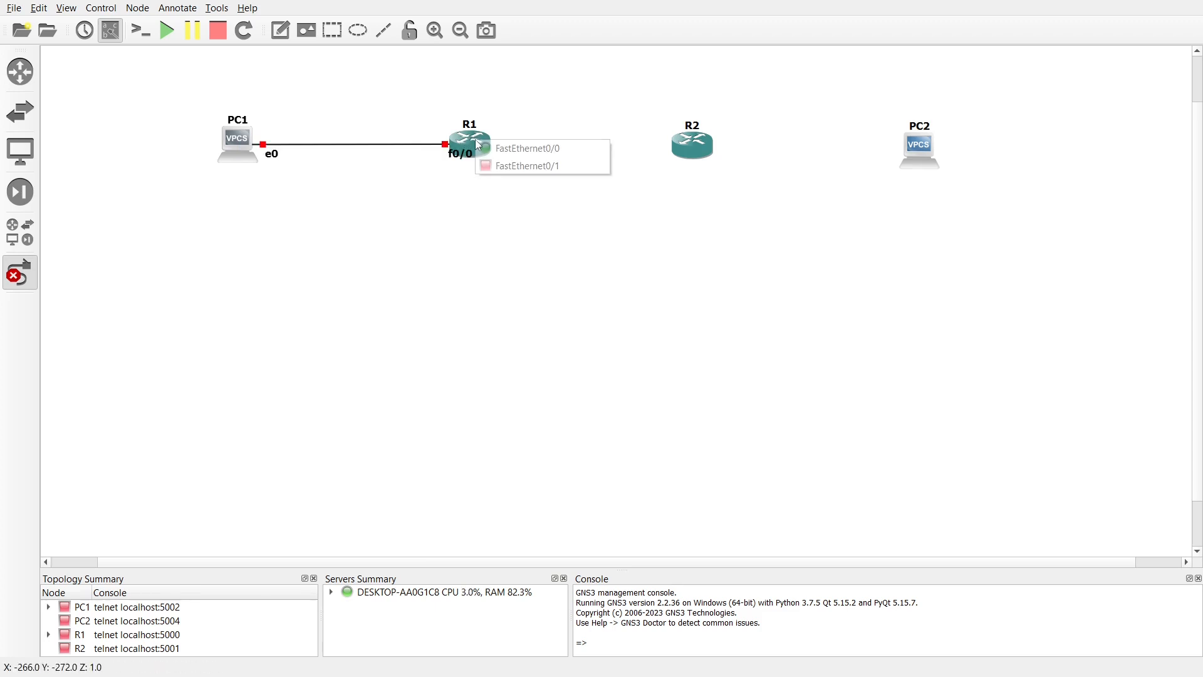
{"action": "left_click", "coordinate": [514, 162]}
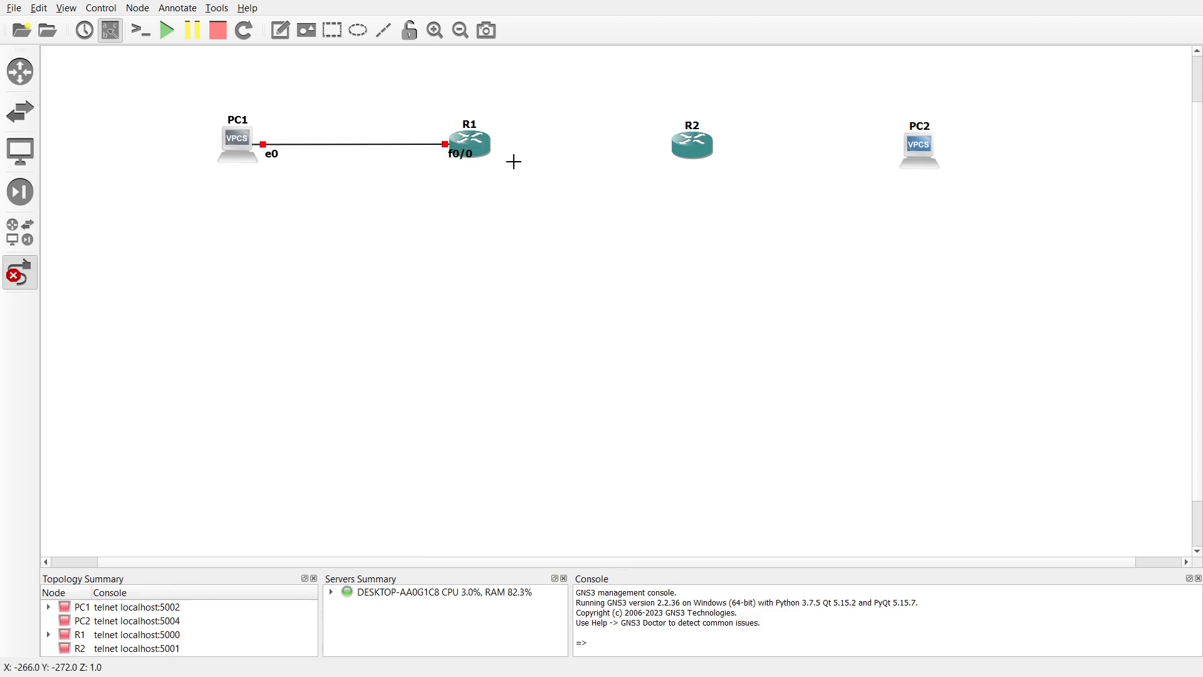
{"action": "left_click", "coordinate": [687, 143]}
{"action": "left_click", "coordinate": [721, 157]}
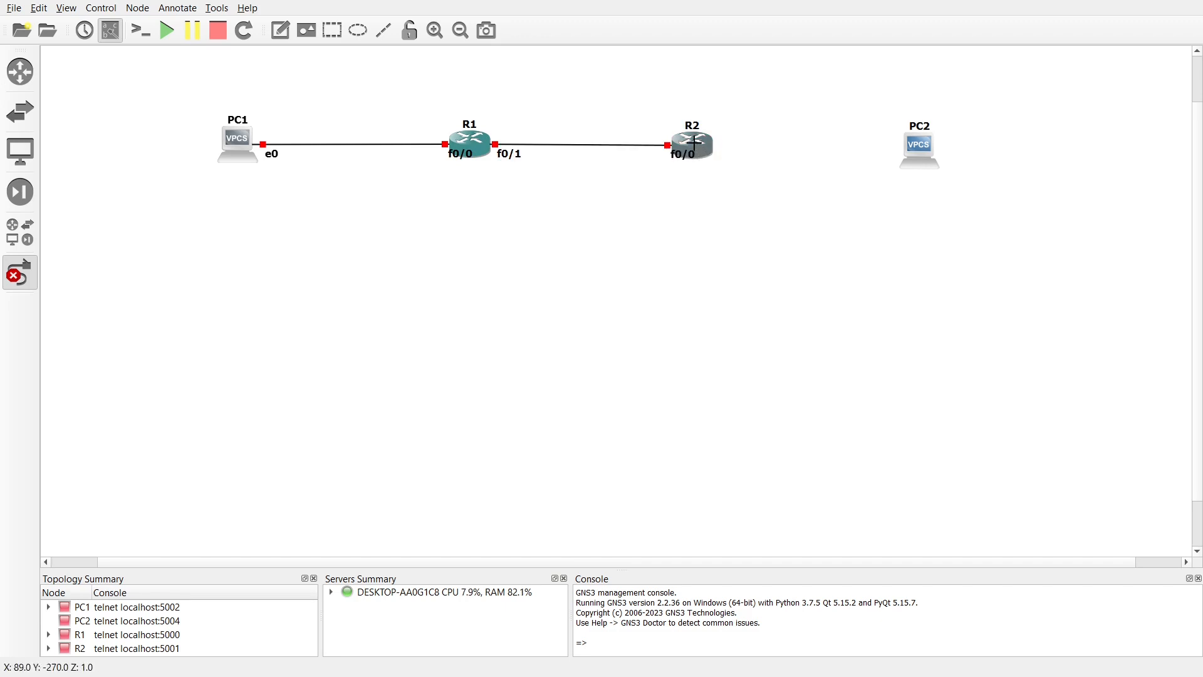
Link R2's FastEthernet0/1 port to Ethernet0 on PC2, then move PC2 slightly up to level the link
{"action": "left_click", "coordinate": [703, 149]}
{"action": "left_click", "coordinate": [728, 173]}
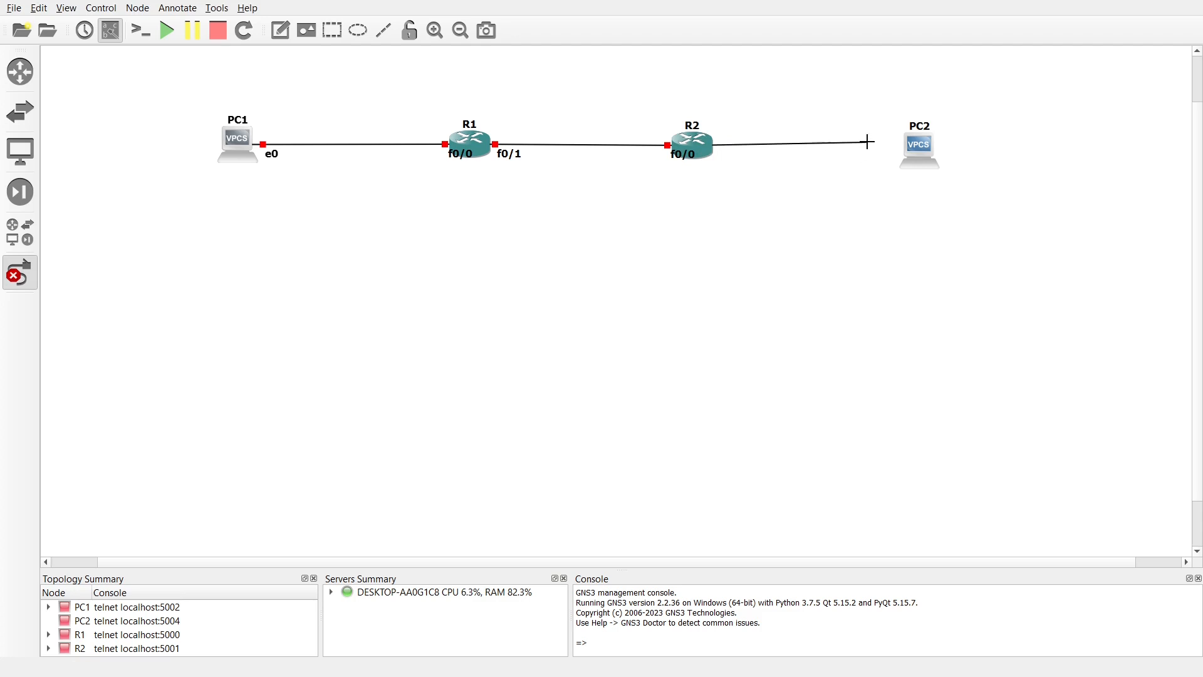
{"action": "left_click", "coordinate": [919, 146]}
{"action": "left_click", "coordinate": [948, 157]}
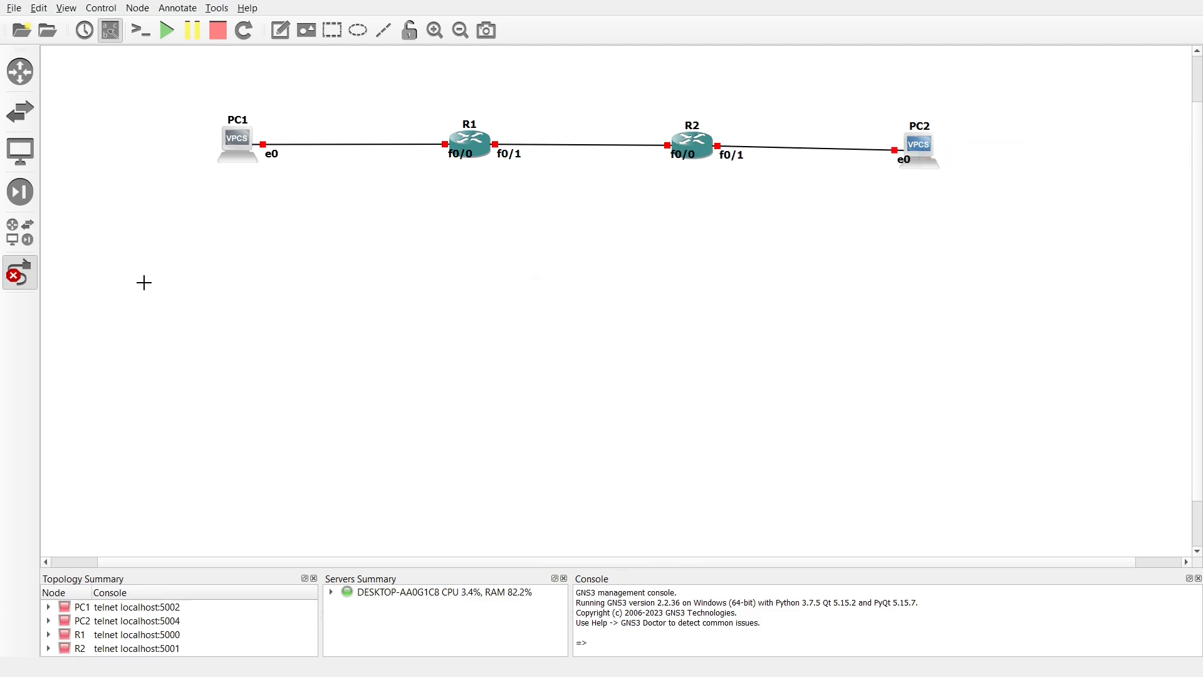
{"action": "left_click", "coordinate": [21, 276]}
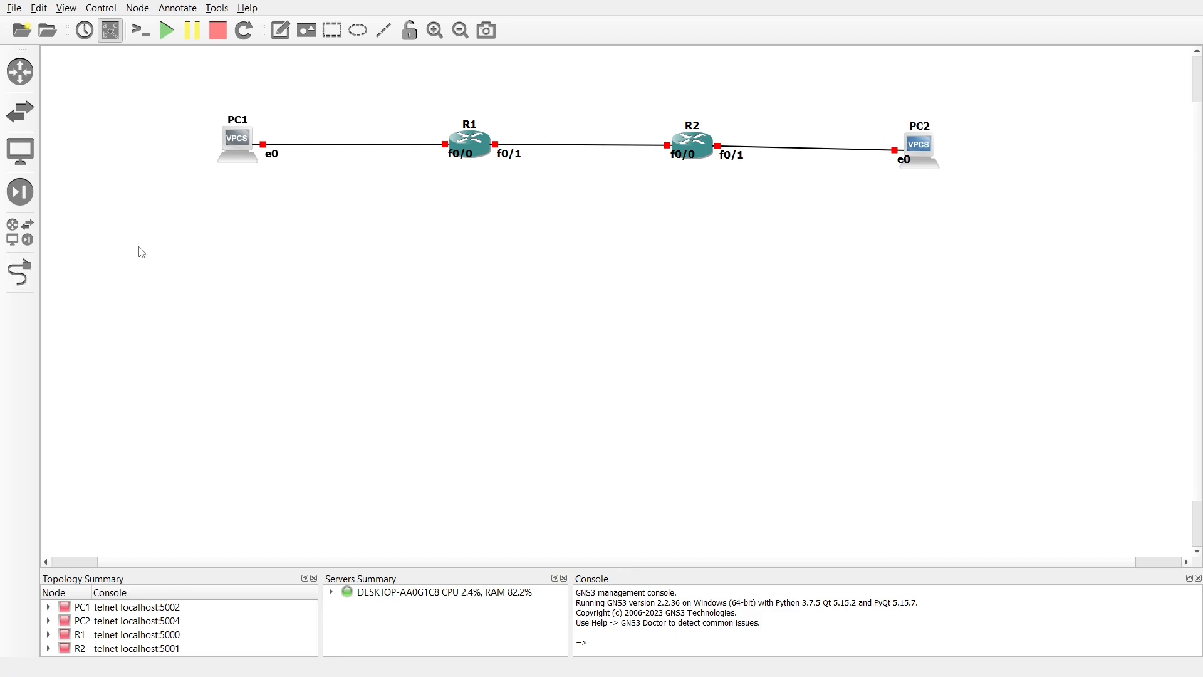
{"action": "left_click_drag", "start_coordinate": [924, 144], "coordinate": [923, 138]}
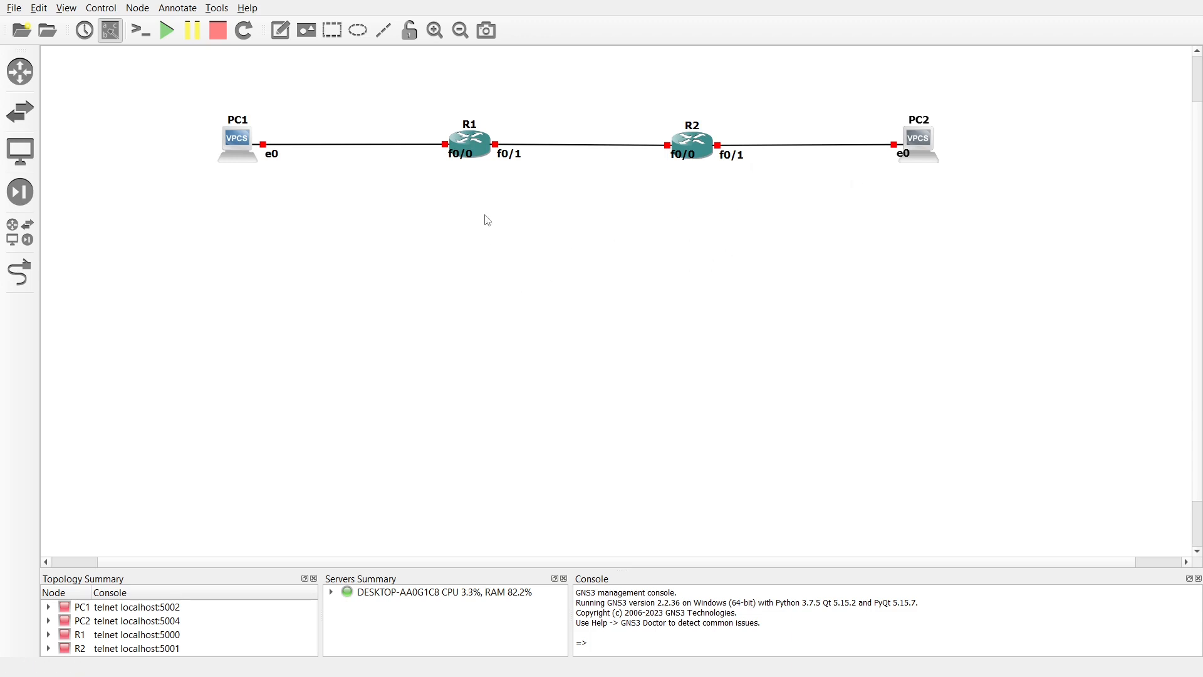
Add the network note 192.168.100.0/24 beneath the link between PC1 and R1
{"action": "left_click", "coordinate": [282, 39]}
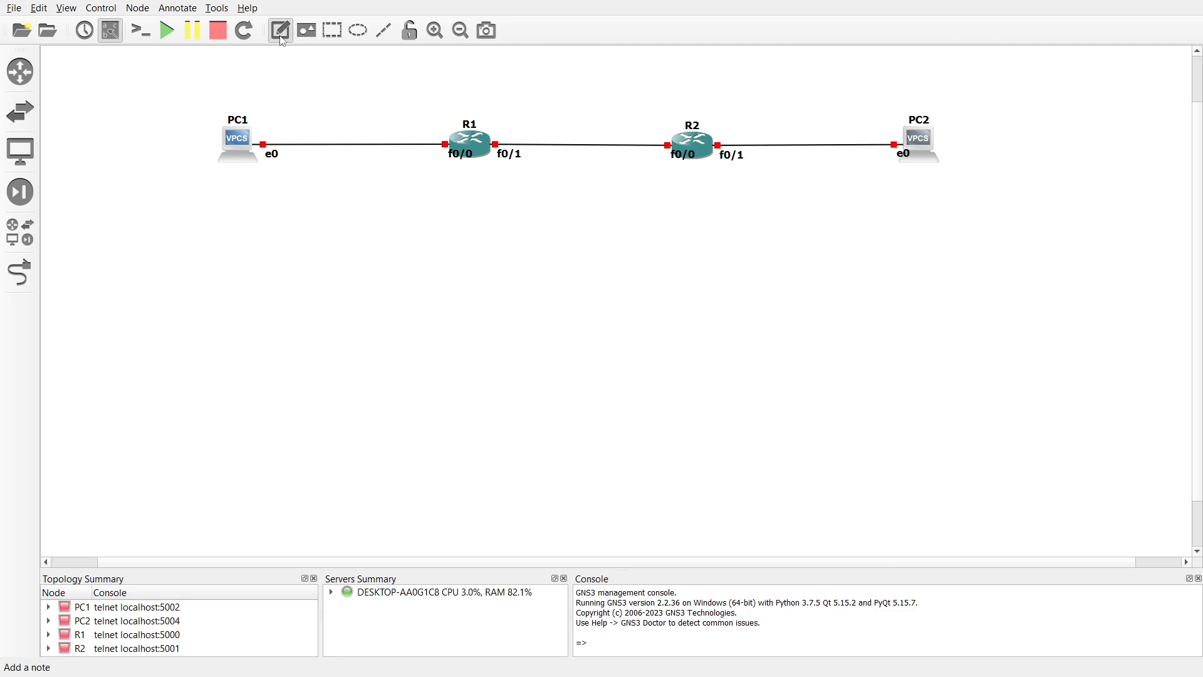
{"action": "left_click", "coordinate": [310, 190]}
{"action": "type", "text": "192.168.100."}
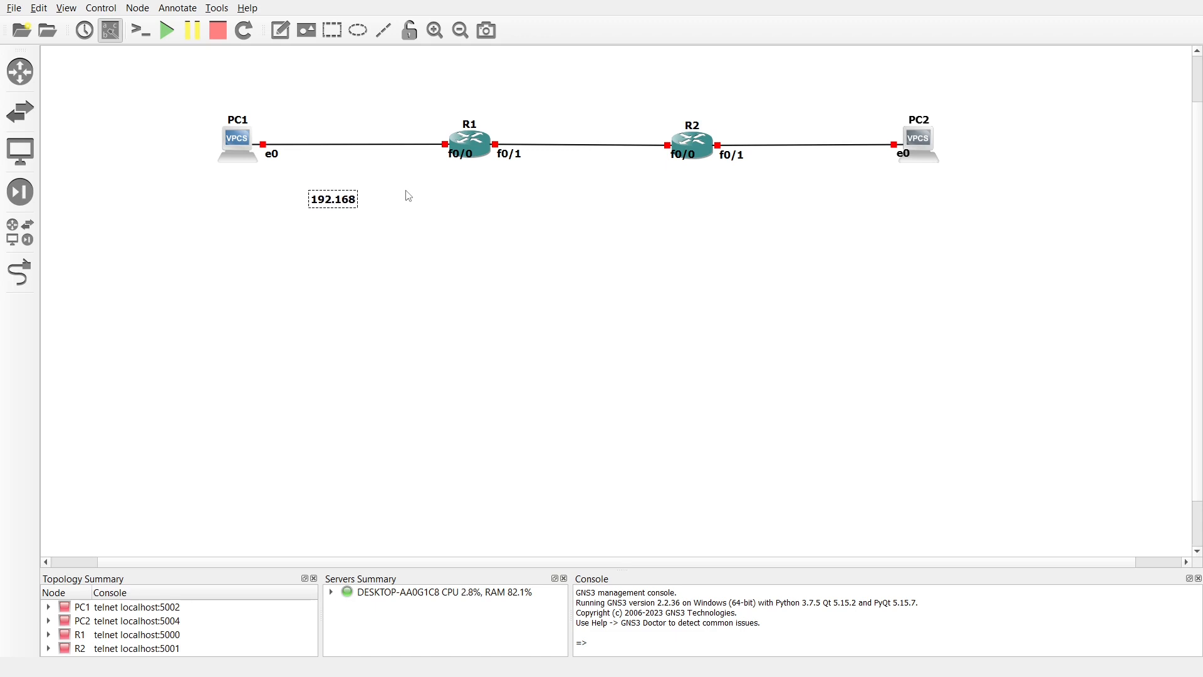
{"action": "type", "text": "0/24"}
{"action": "left_click", "coordinate": [382, 220]}
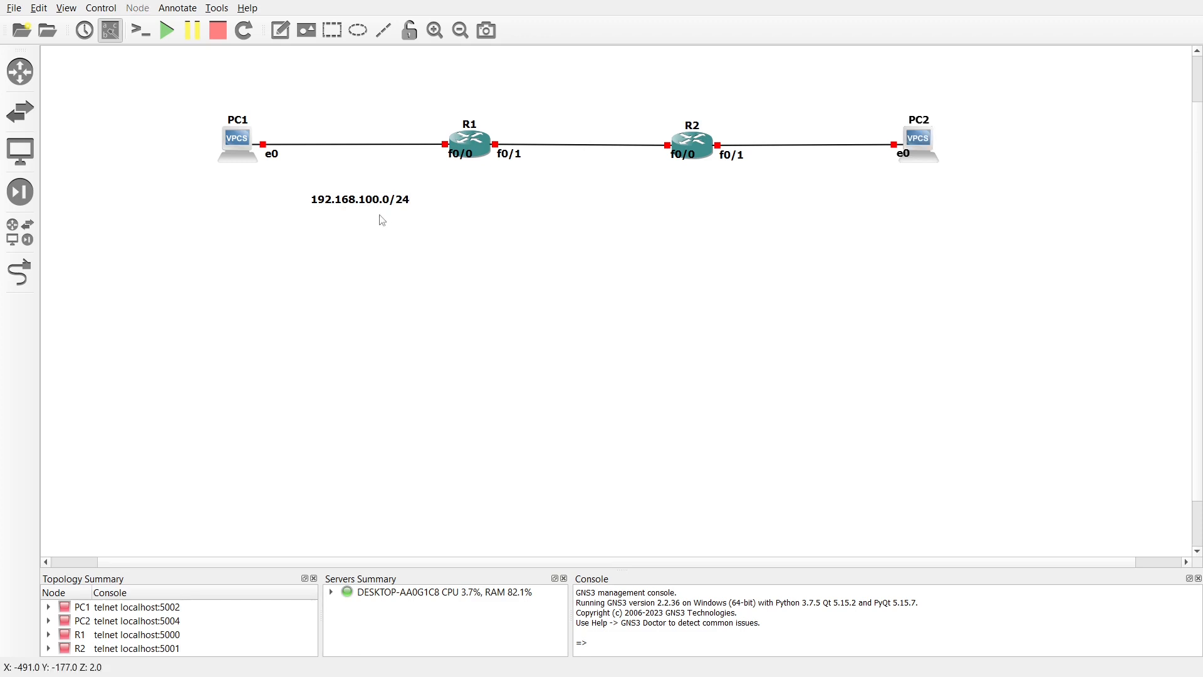
{"action": "mouse_move", "coordinate": [367, 205]}
{"action": "left_mouse_down"}
{"action": "mouse_move", "coordinate": [359, 196]}
{"action": "mouse_move", "coordinate": [362, 211]}
{"action": "left_mouse_up"}
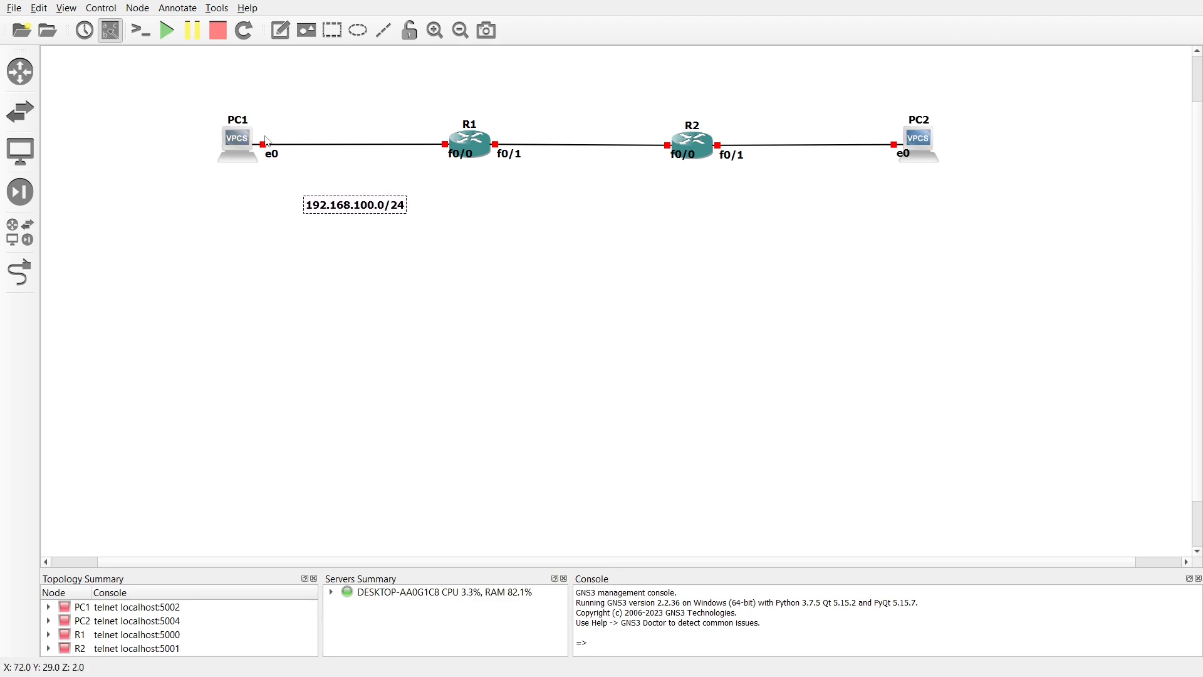
Add the host address note (.2) directly below PC1
{"action": "left_click", "coordinate": [288, 39]}
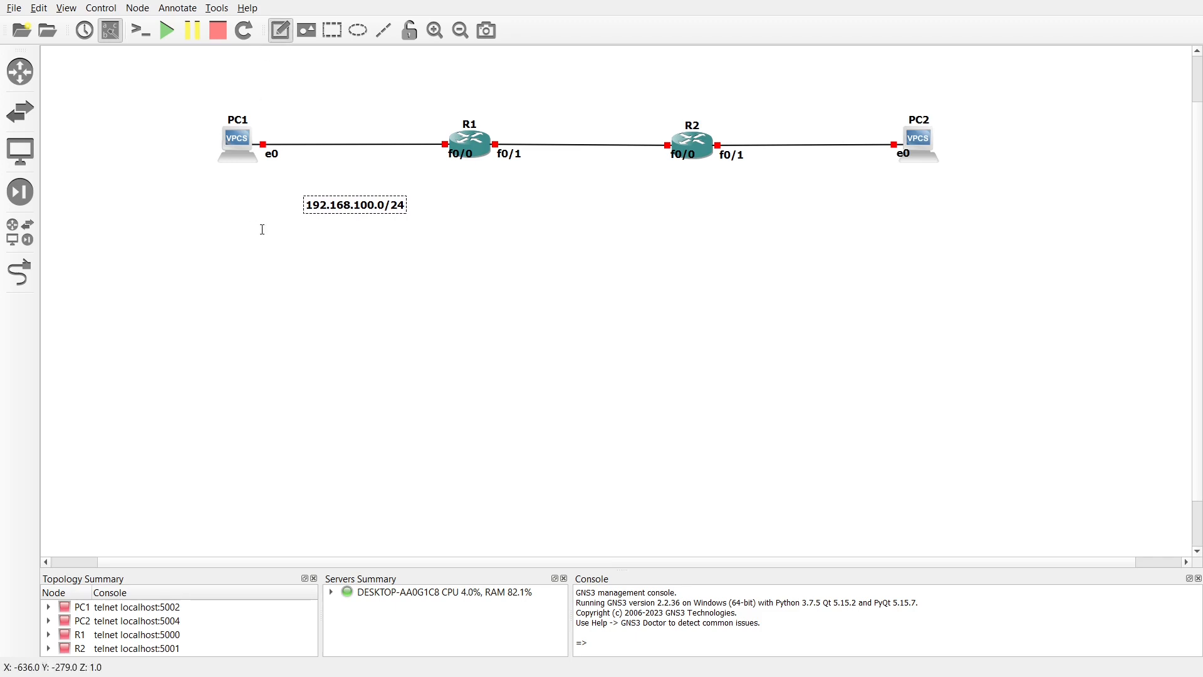
{"action": "left_click", "coordinate": [228, 178]}
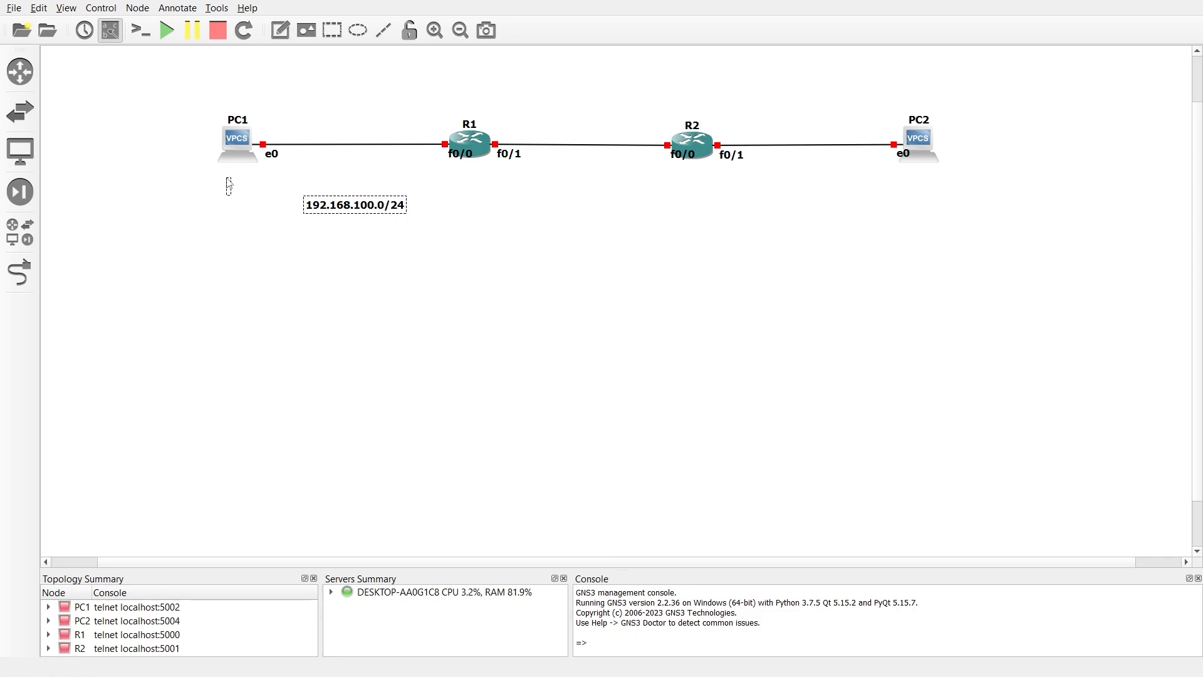
{"action": "type", "text": ".2)"}
{"action": "left_click", "coordinate": [227, 227]}
{"action": "left_click_drag", "start_coordinate": [241, 194], "coordinate": [242, 188]}
Add the address note (.1) below R1's f0/0 port and shift the 192.168.100.0/24 note slightly toward PC1
{"action": "left_click", "coordinate": [280, 32]}
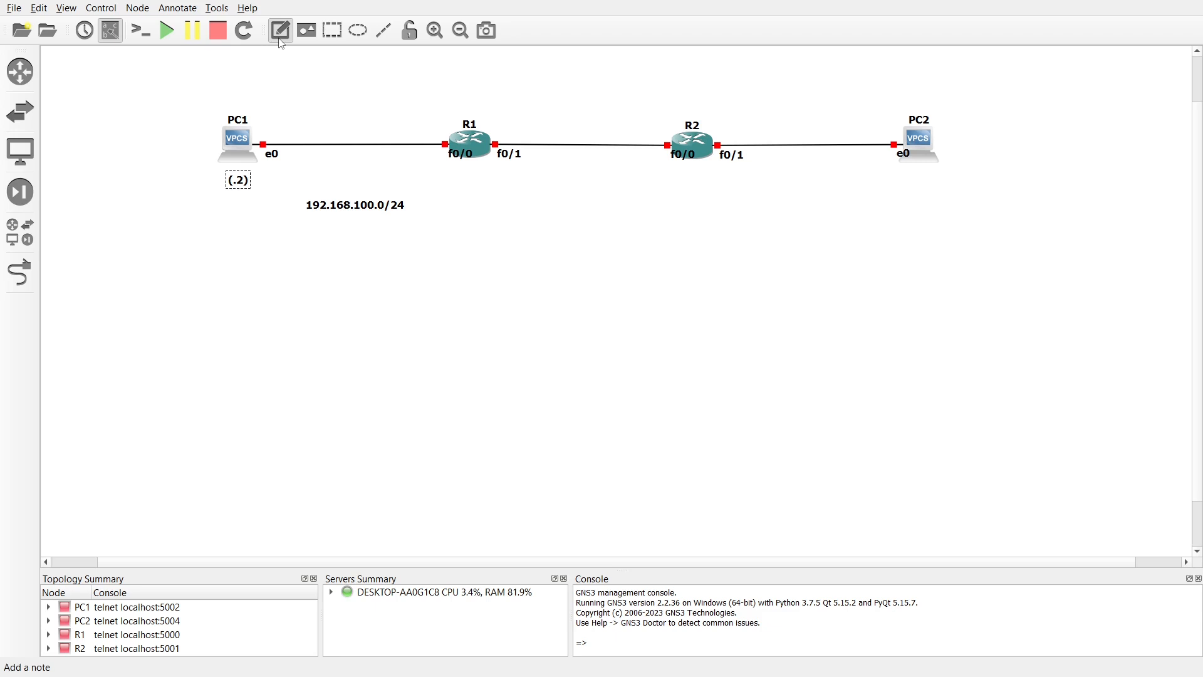
{"action": "left_click", "coordinate": [437, 172]}
{"action": "type", "text": "(.1)"}
{"action": "left_click", "coordinate": [447, 230]}
{"action": "left_click_drag", "start_coordinate": [448, 184], "coordinate": [442, 185]}
{"action": "left_click_drag", "start_coordinate": [364, 212], "coordinate": [355, 215]}
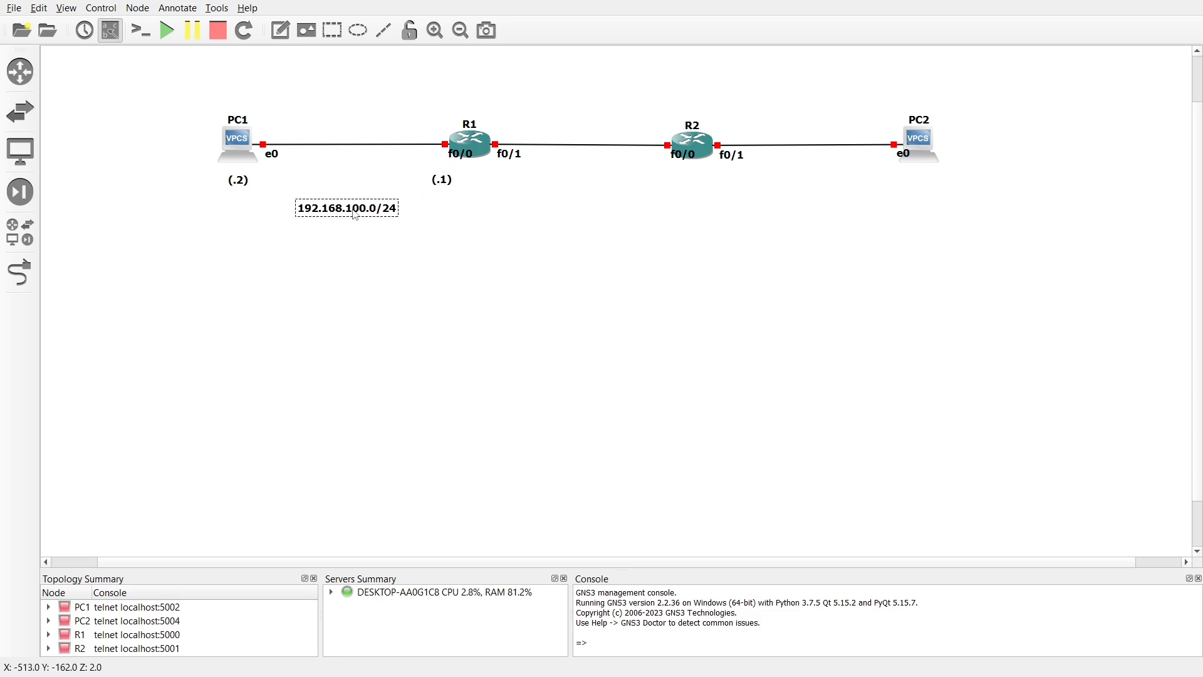
{"action": "left_click", "coordinate": [340, 248]}
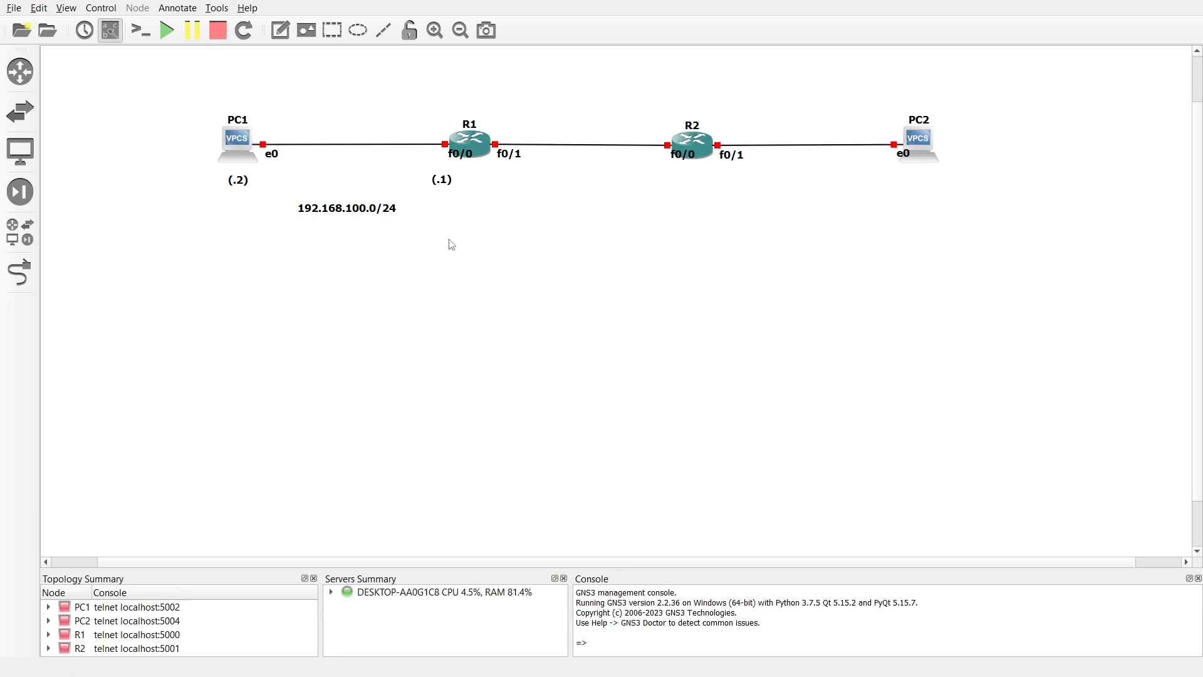
Add the network note 192.168.0.0/24 beneath the link between R1 and R2
{"action": "left_click", "coordinate": [280, 30]}
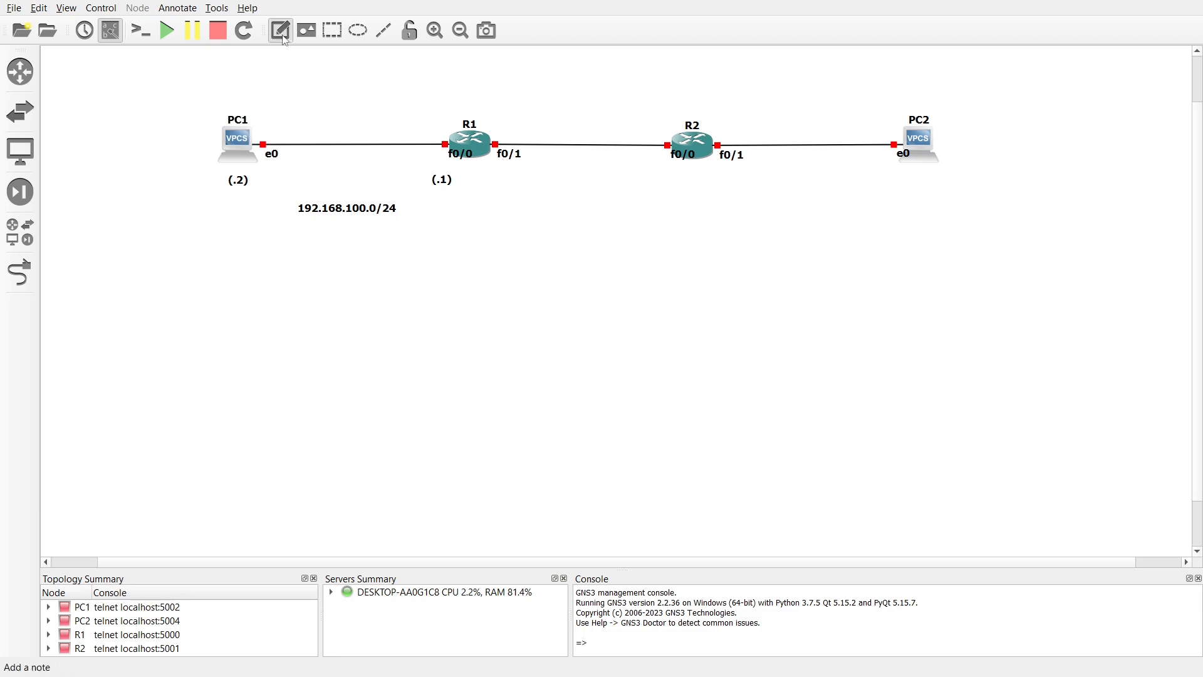
{"action": "left_click", "coordinate": [545, 205]}
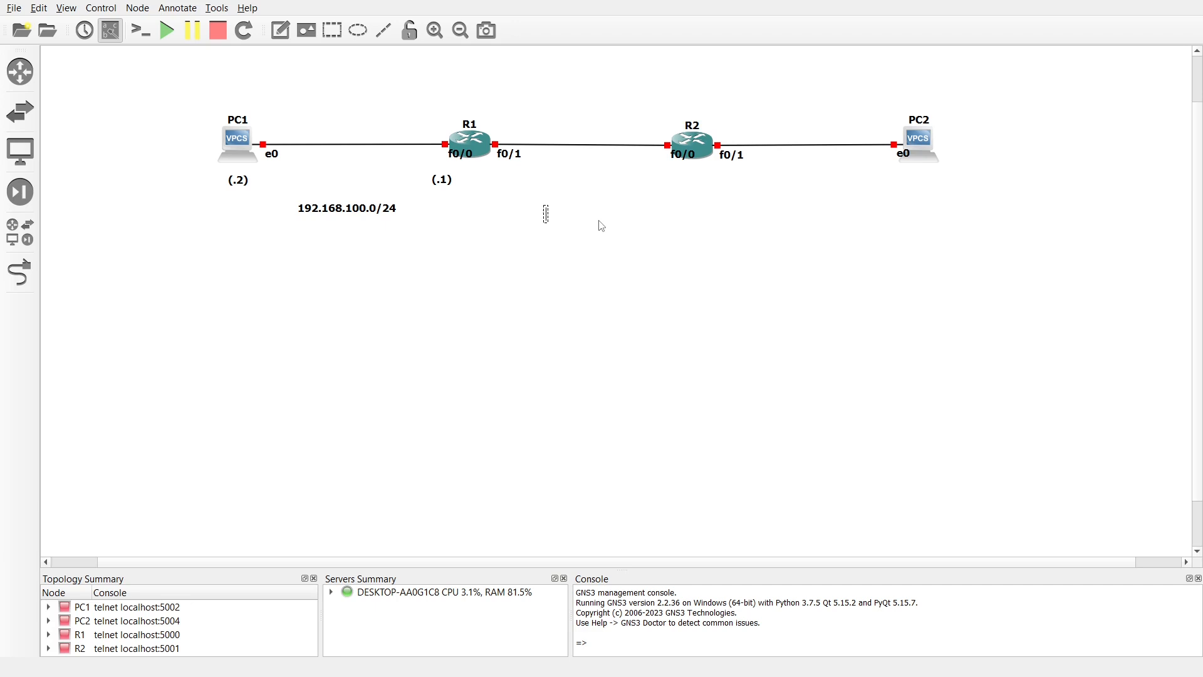
{"action": "type", "text": "192.168.0.0/24"}
{"action": "left_click", "coordinate": [568, 253]}
{"action": "left_click_drag", "start_coordinate": [585, 220], "coordinate": [584, 217]}
{"action": "left_click", "coordinate": [515, 241]}
{"action": "left_click_drag", "start_coordinate": [594, 216], "coordinate": [594, 217]}
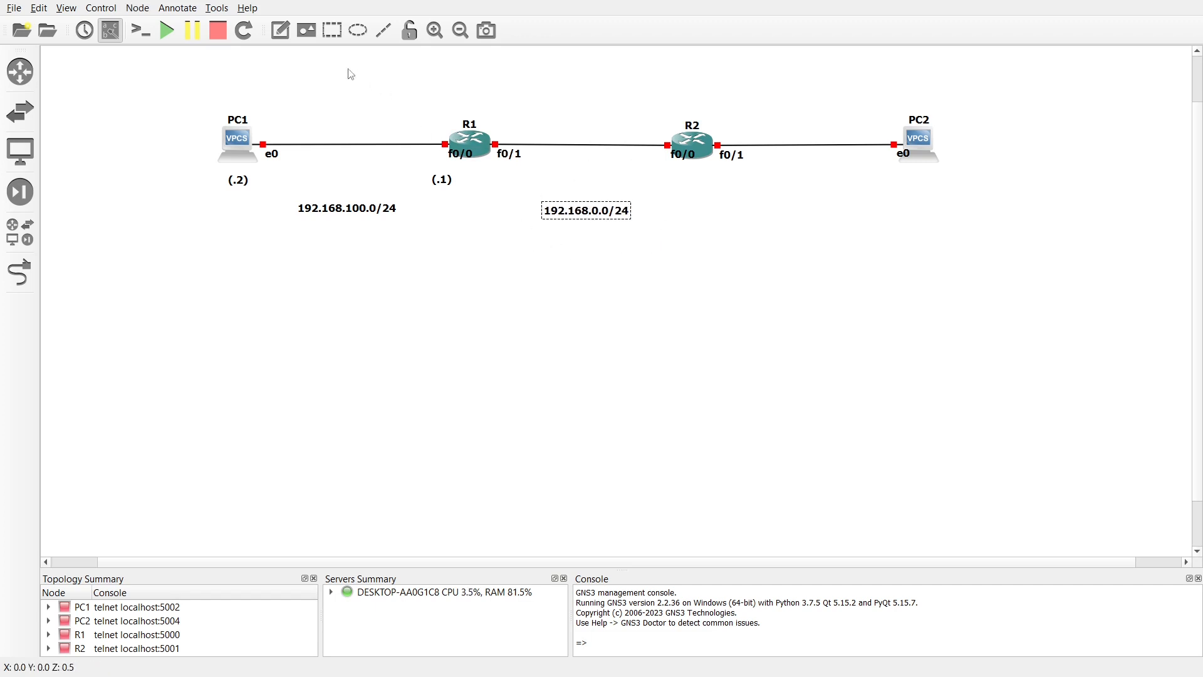
Add the address note (.1) below R1's f0/1 port, in line with the neighbouring address notes
{"action": "left_click", "coordinate": [280, 31]}
{"action": "left_click", "coordinate": [482, 179]}
{"action": "type", "text": "(.1"}
{"action": "key", "text": "Return"}
{"action": "key", "text": "Return"}
{"action": "key", "text": "Return"}
{"action": "key", "text": "Return"}
{"action": "key", "text": "Return"}
{"action": "key", "text": "BackSpace"}
{"action": "key", "text": "BackSpace"}
{"action": "key", "text": "BackSpace"}
{"action": "key", "text": "BackSpace"}
{"action": "key", "text": "BackSpace"}
{"action": "type", "text": ")"}
{"action": "left_click", "coordinate": [487, 208]}
{"action": "left_click_drag", "start_coordinate": [495, 198], "coordinate": [497, 188]}
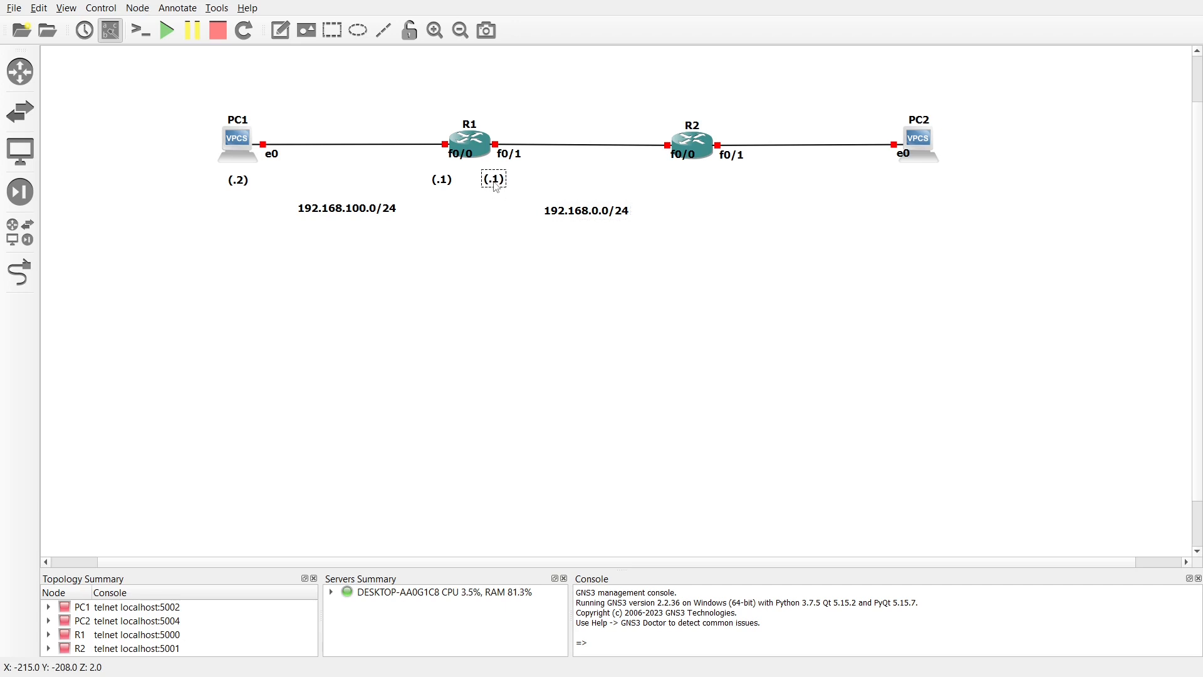
Add the address note (.2) below R2's f0/0 port
{"action": "left_click", "coordinate": [290, 36]}
{"action": "left_click", "coordinate": [653, 176]}
{"action": "type", "text": "(.2)"}
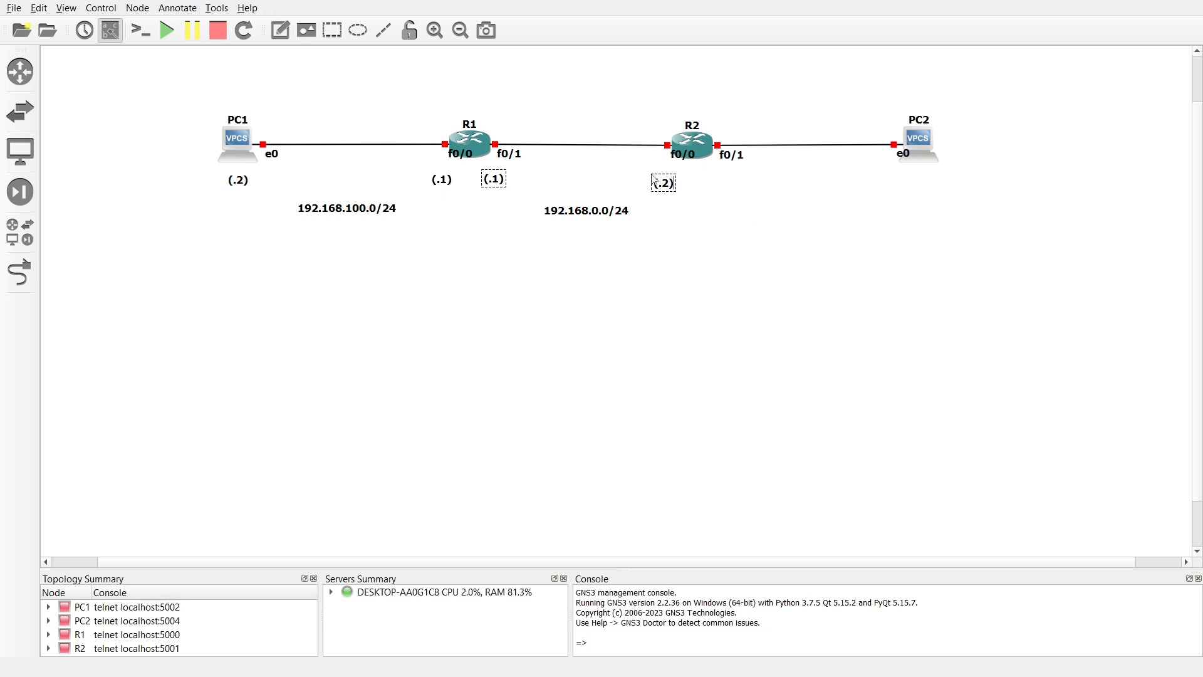
{"action": "left_click", "coordinate": [679, 222]}
{"action": "left_click_drag", "start_coordinate": [669, 188], "coordinate": [667, 185]}
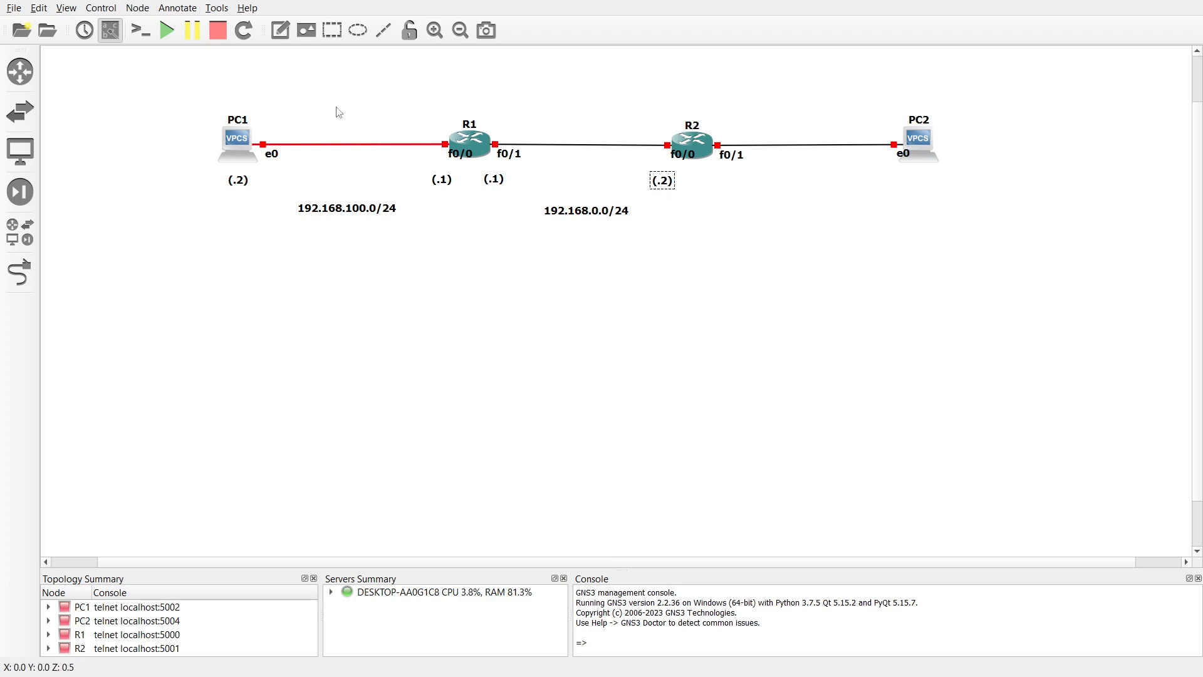
Add the network note 192.168.200.0/24 beneath the link between R2 and PC2
{"action": "left_click", "coordinate": [280, 30]}
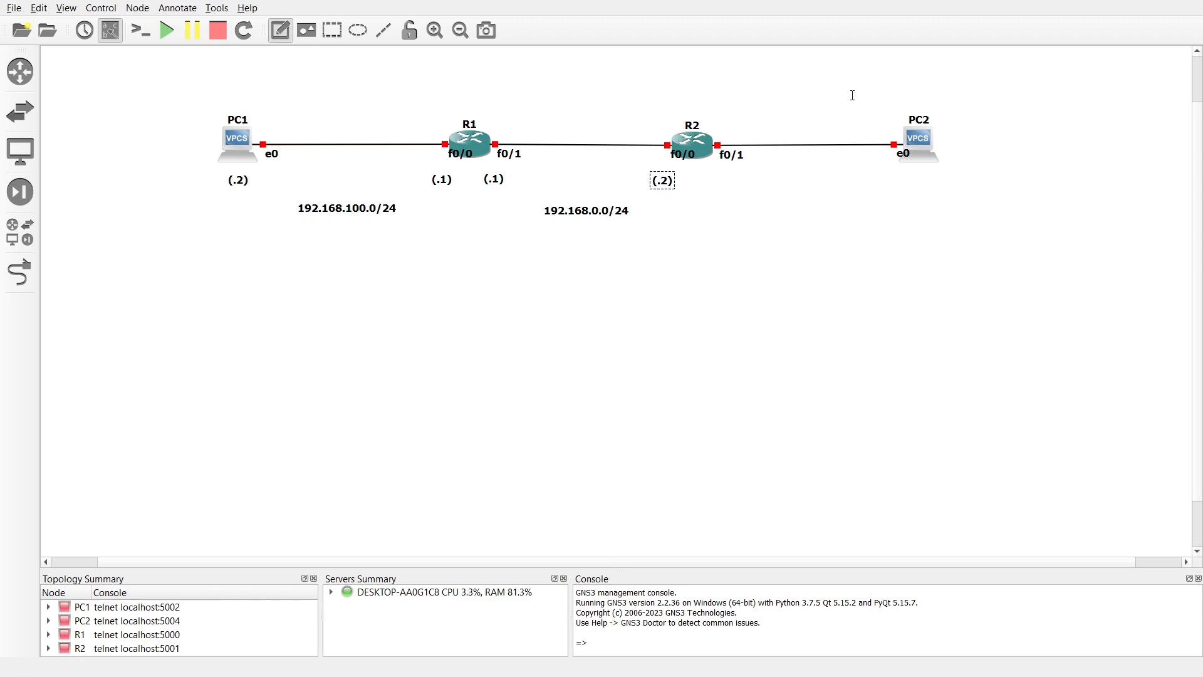
{"action": "left_click", "coordinate": [785, 207]}
{"action": "type", "text": "192.16"}
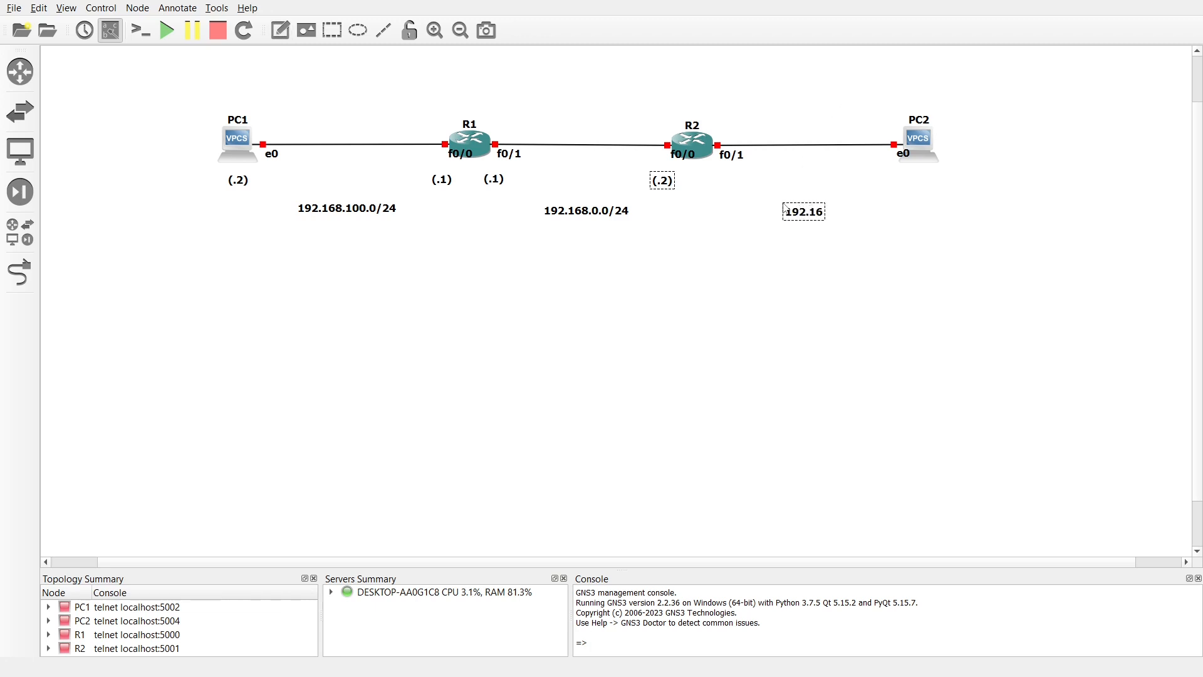
{"action": "type", "text": "8.200."}
{"action": "type", "text": "0/24"}
{"action": "left_click", "coordinate": [792, 242]}
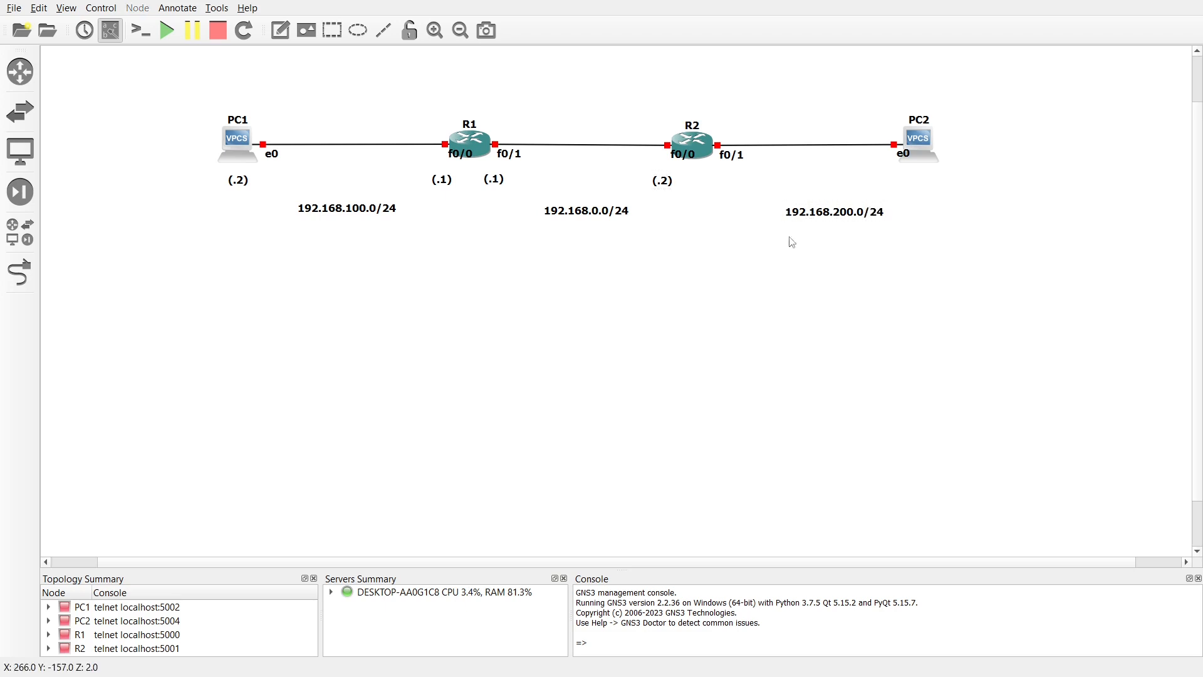
Add the address note (.1) below R2's f0/1 port, in line with the neighbouring address notes
{"action": "left_click", "coordinate": [278, 30]}
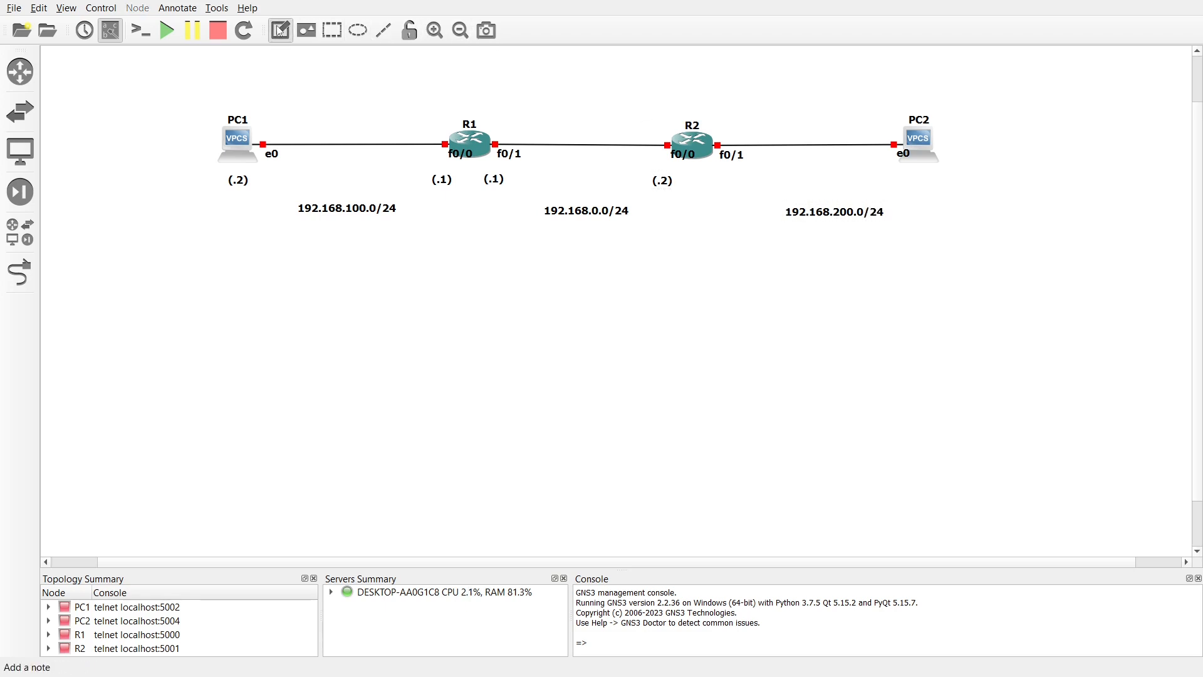
{"action": "left_click", "coordinate": [710, 178]}
{"action": "type", "text": "(.1)"}
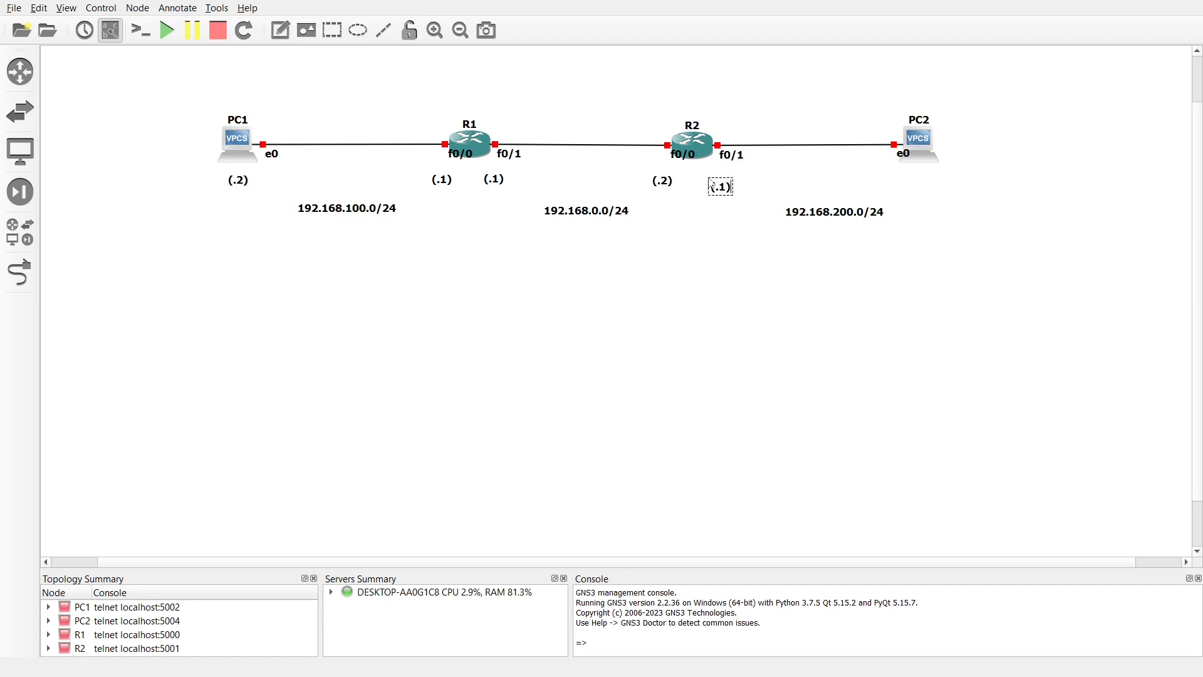
{"action": "left_click", "coordinate": [700, 263]}
{"action": "left_click_drag", "start_coordinate": [721, 189], "coordinate": [720, 185]}
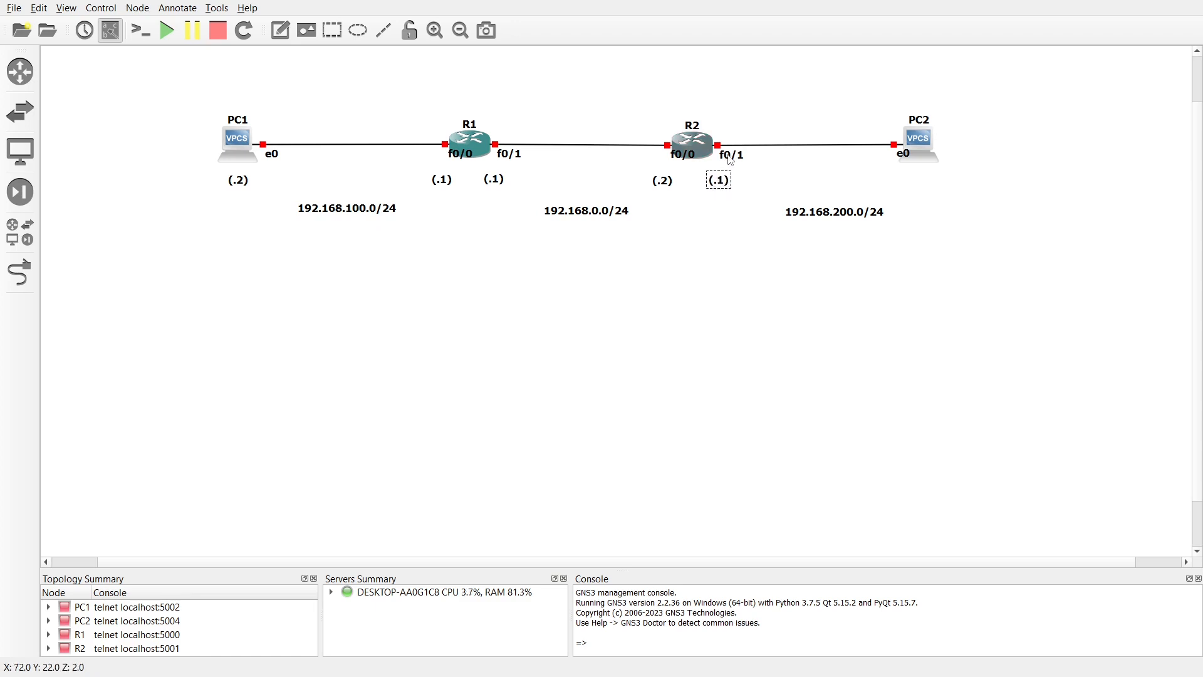
Add the address note (.2) below PC2 and shift the 192.168.200.0/24 note slightly toward R2
{"action": "left_click", "coordinate": [281, 30]}
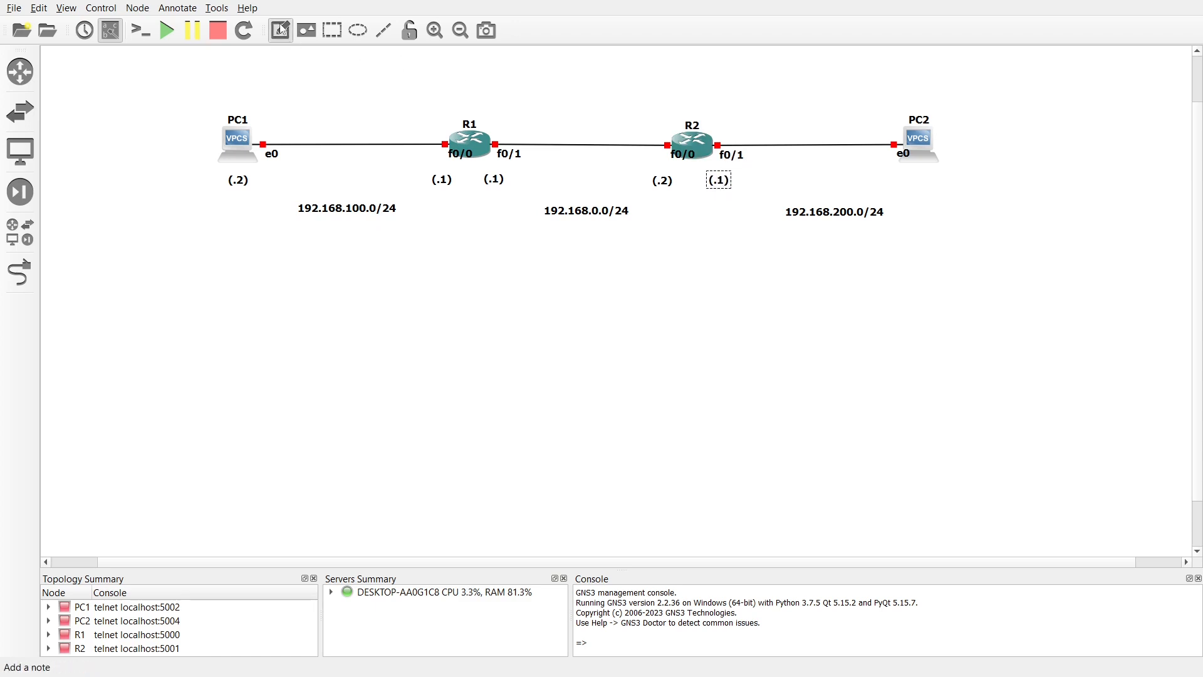
{"action": "left_click", "coordinate": [869, 173]}
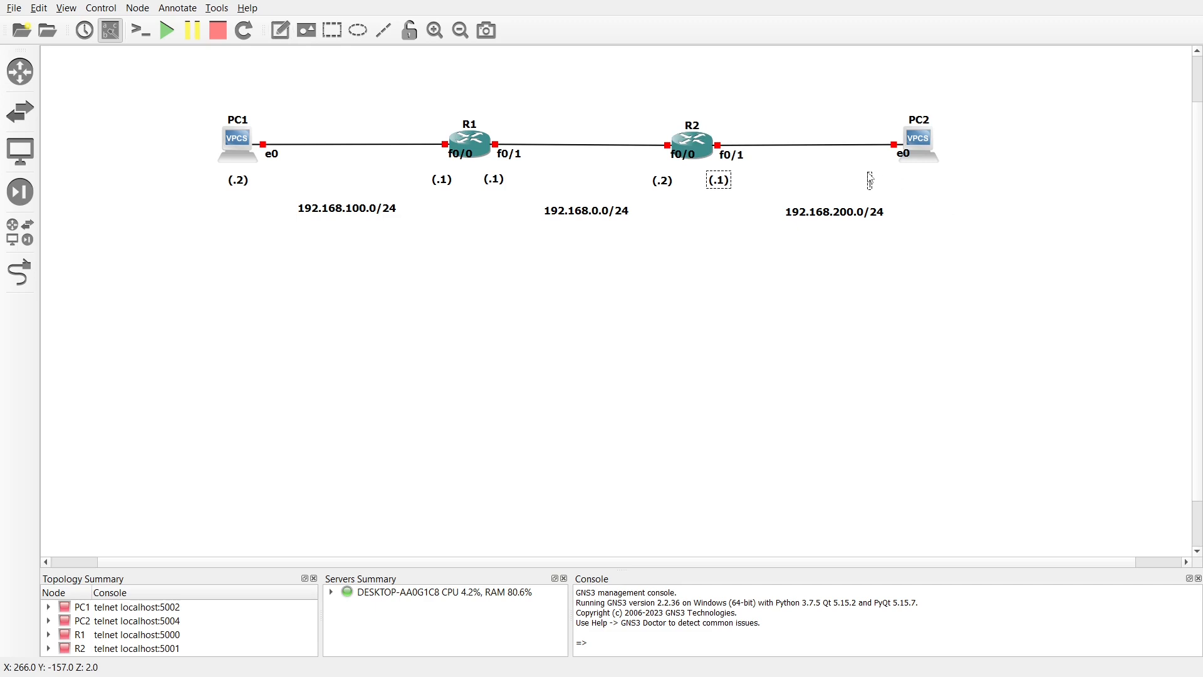
{"action": "type", "text": "(.2)"}
{"action": "left_click", "coordinate": [718, 295]}
{"action": "left_click", "coordinate": [882, 187]}
{"action": "left_click_drag", "start_coordinate": [882, 187], "coordinate": [919, 188]}
{"action": "left_click_drag", "start_coordinate": [825, 217], "coordinate": [815, 216]}
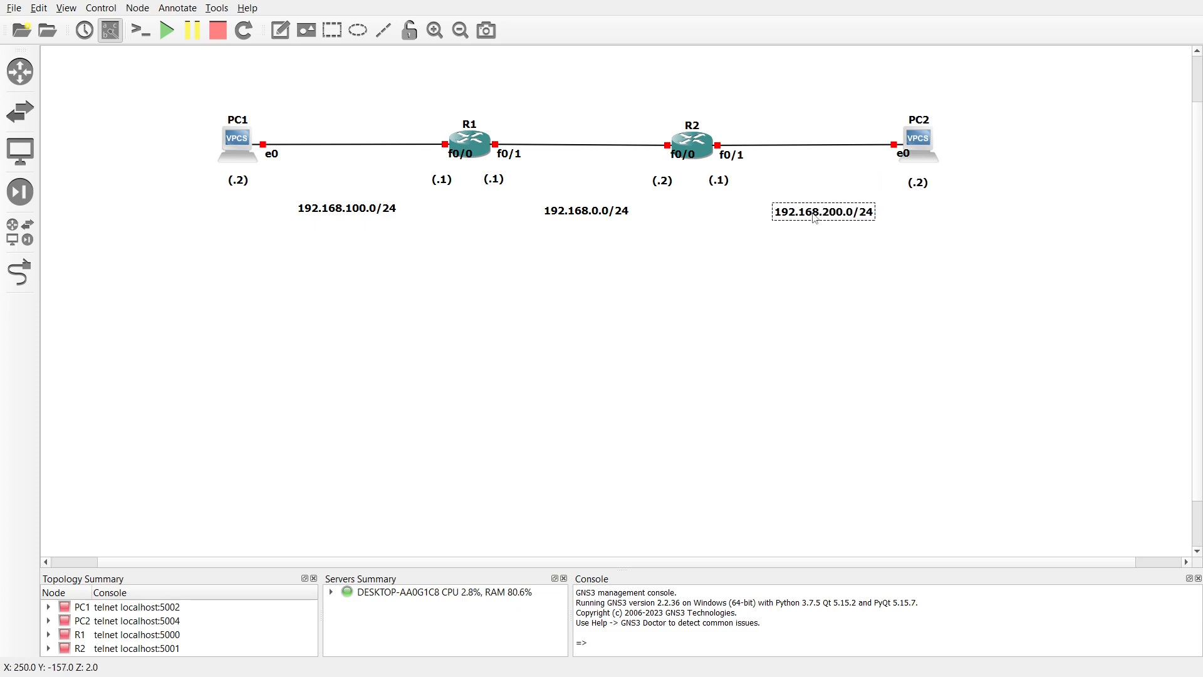
{"action": "left_click", "coordinate": [526, 293]}
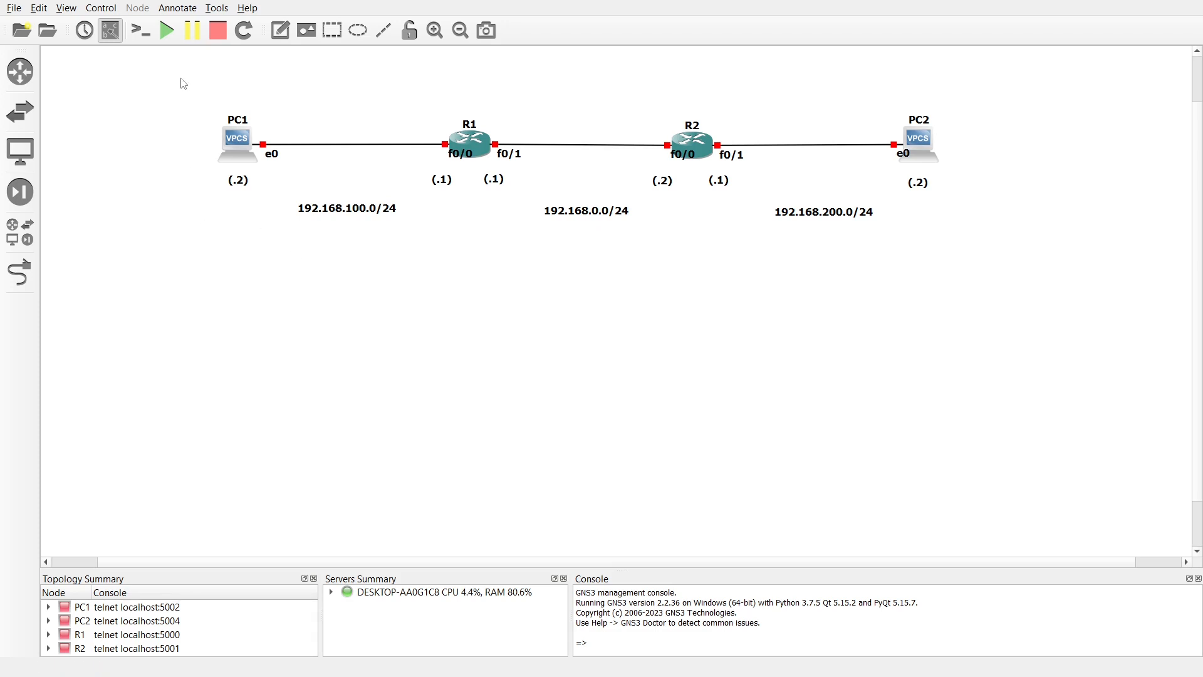
Add a note reading A beside PC1, above its e0 port
{"action": "left_click", "coordinate": [280, 30]}
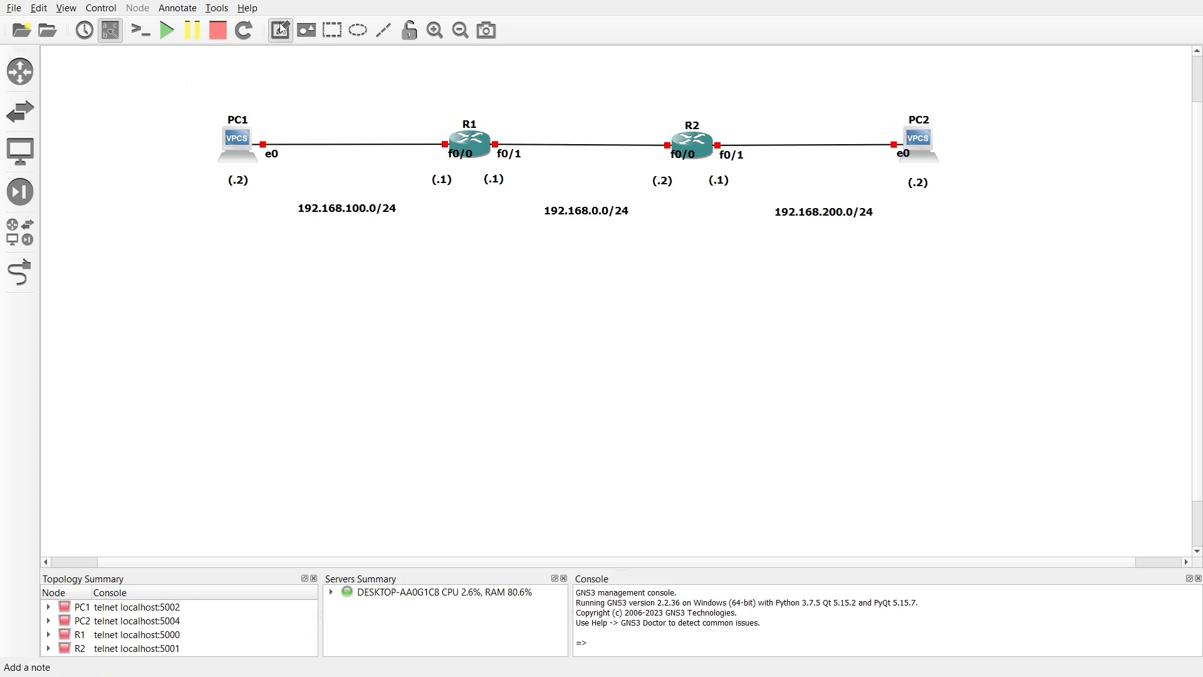
{"action": "left_click", "coordinate": [263, 118]}
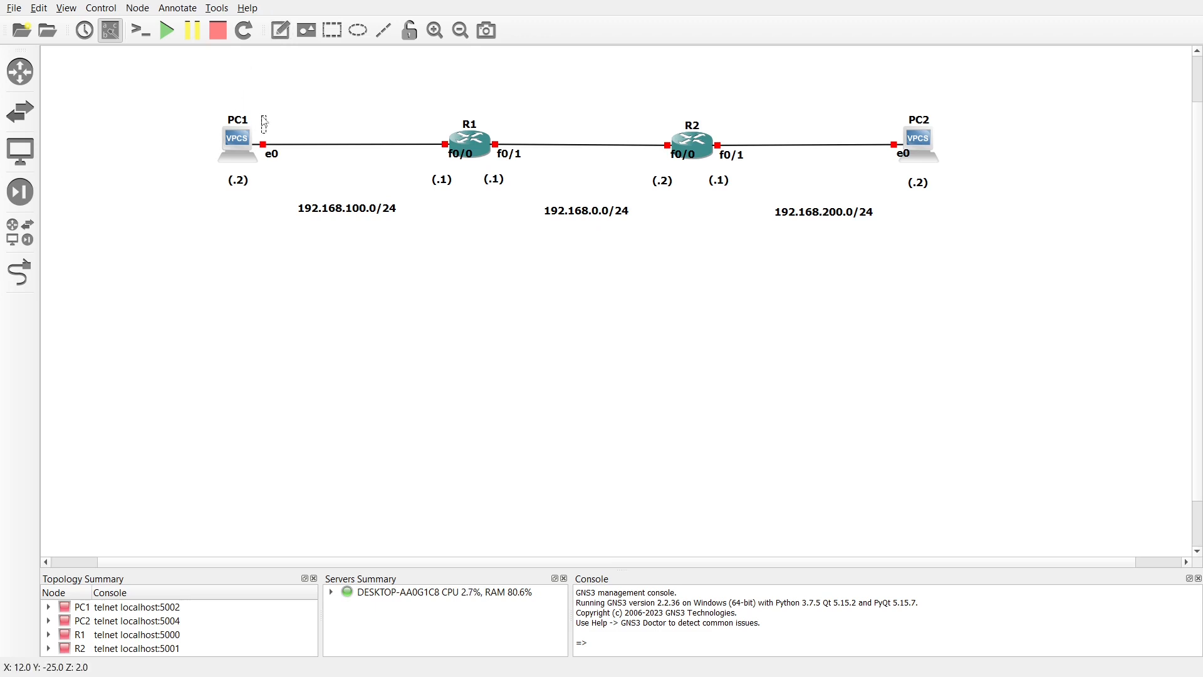
{"action": "type", "text": "A"}
{"action": "left_click", "coordinate": [235, 276]}
Set the text colour of the A note to blue (#0000ff)
{"action": "right_click", "coordinate": [266, 125]}
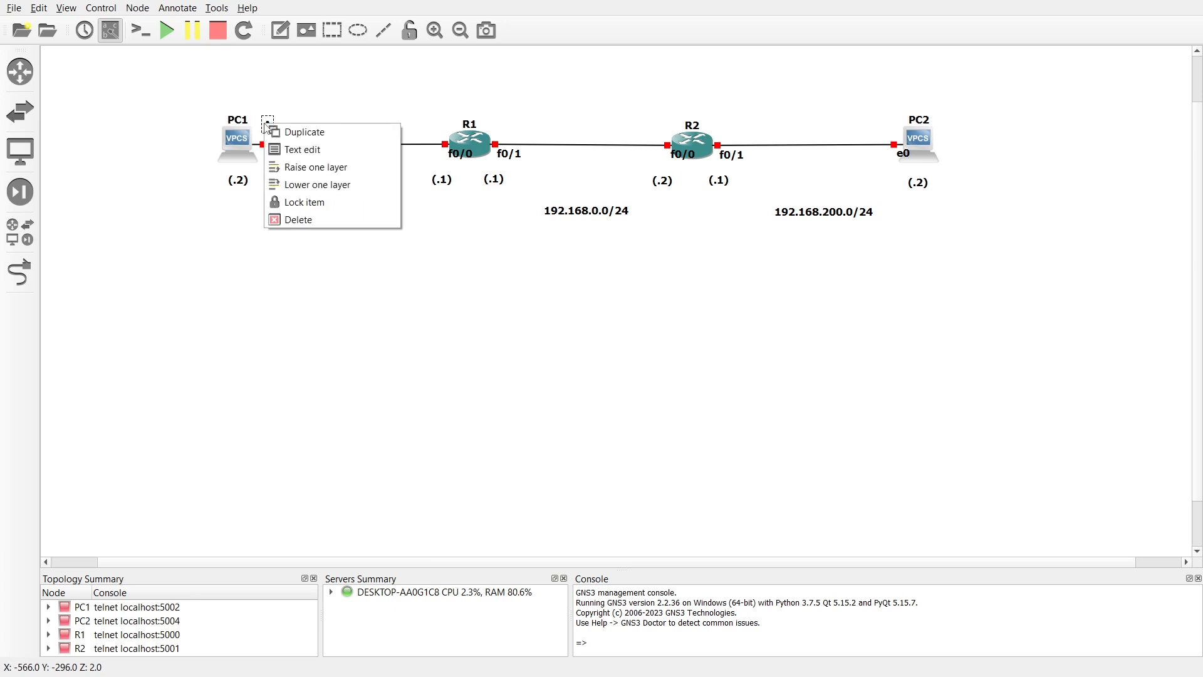
{"action": "left_click", "coordinate": [297, 150]}
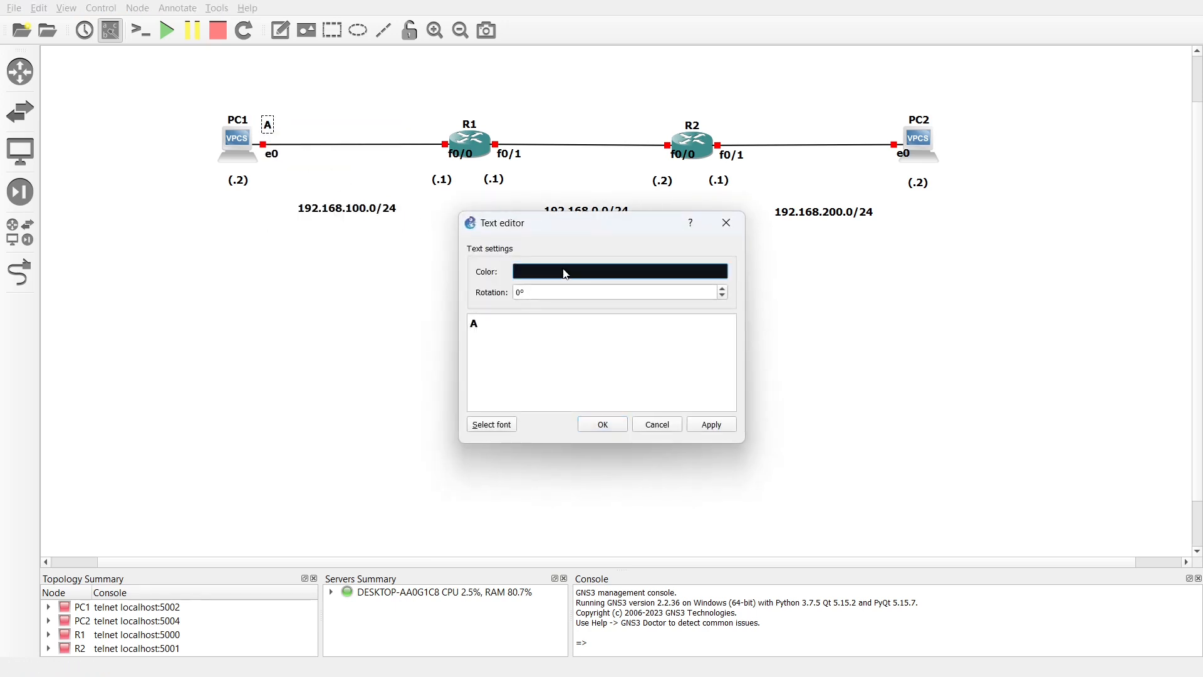
{"action": "left_click", "coordinate": [566, 274]}
{"action": "left_click", "coordinate": [449, 251]}
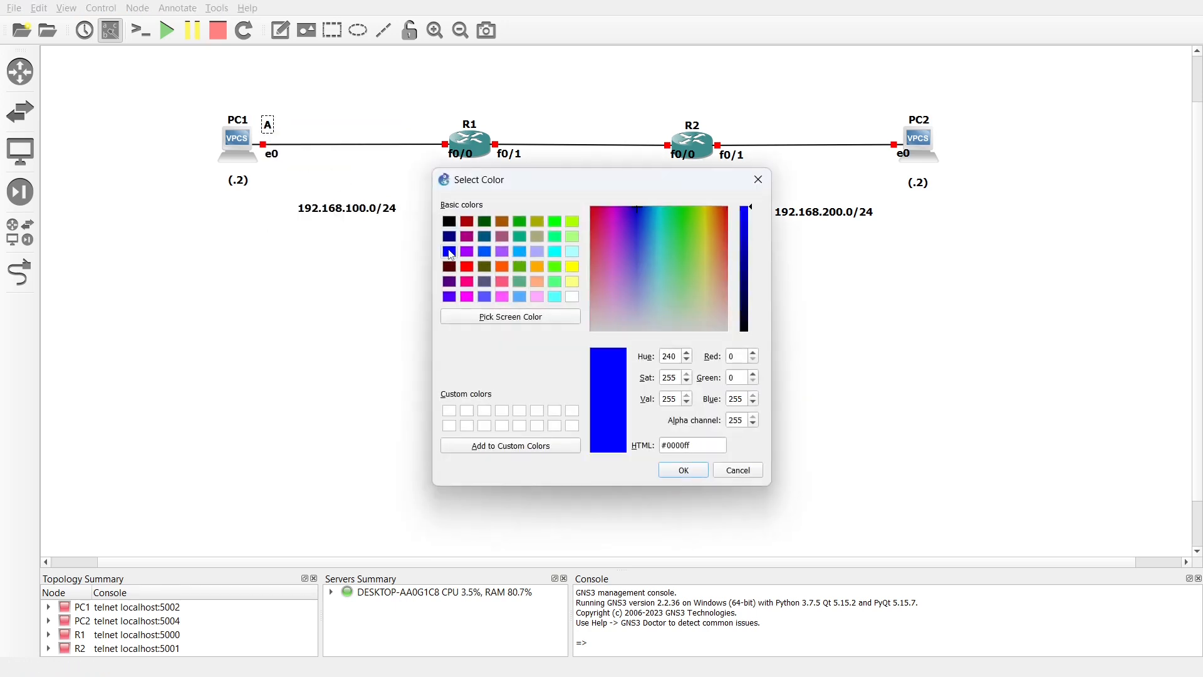
{"action": "left_click", "coordinate": [683, 475]}
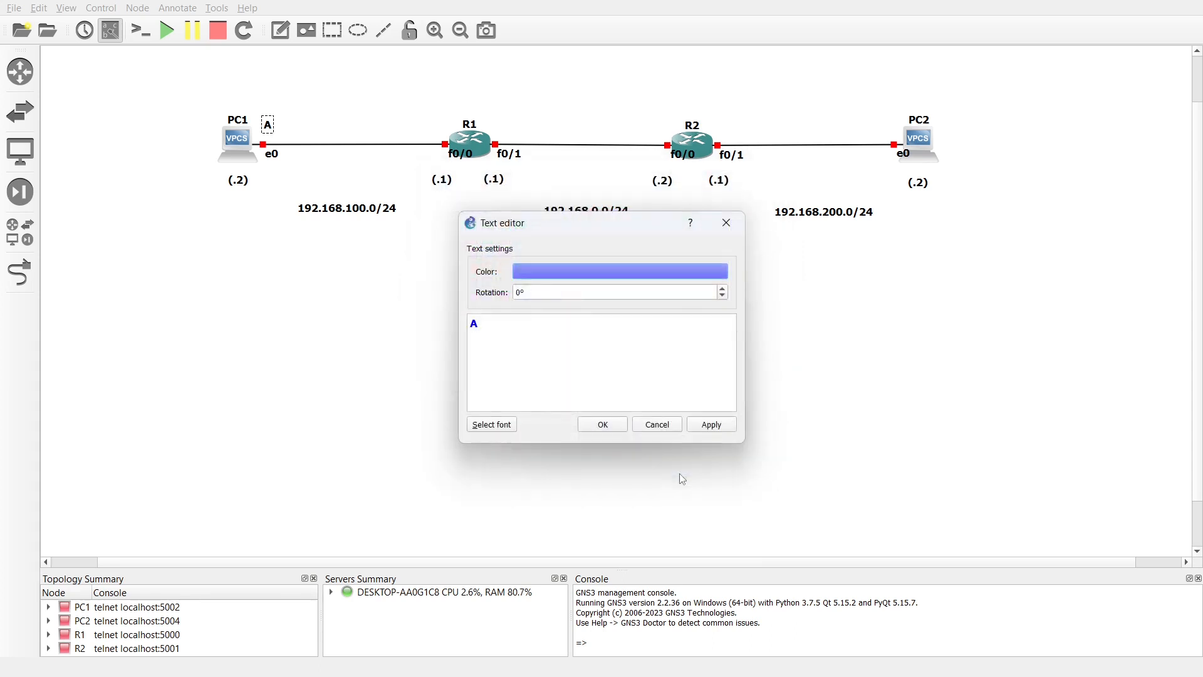
Set the A note's font size to 14, apply the formatting, and nudge the note slightly up above the link
{"action": "left_click", "coordinate": [485, 432]}
{"action": "left_click", "coordinate": [745, 317]}
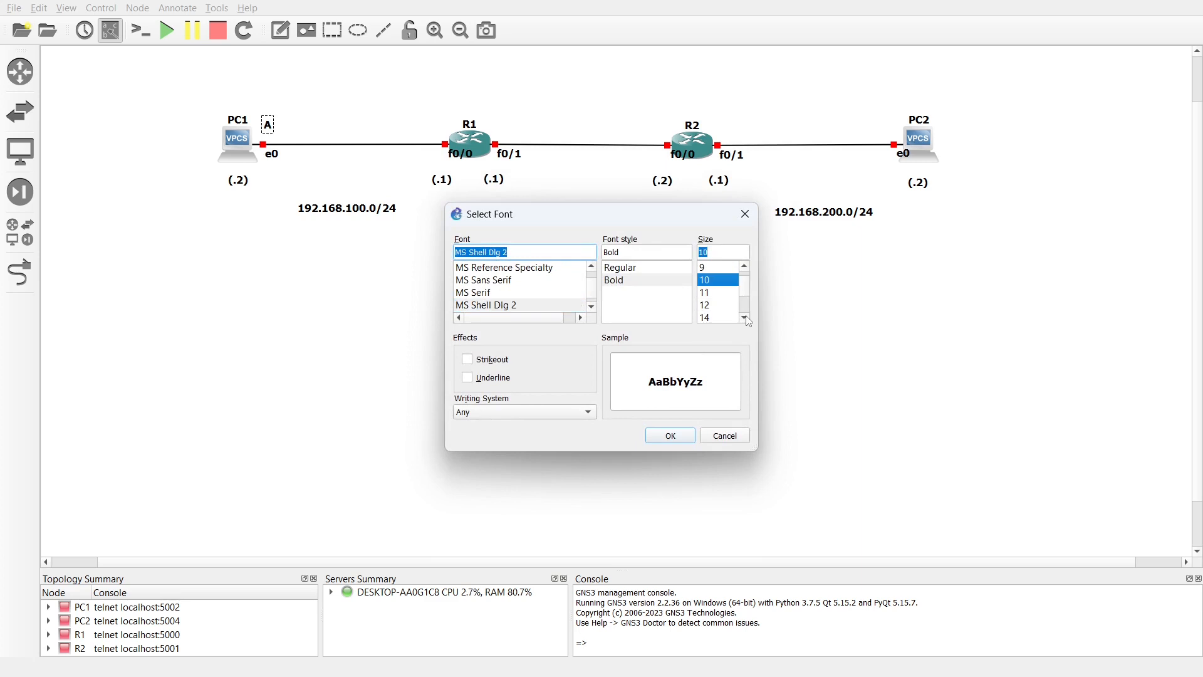
{"action": "left_click", "coordinate": [721, 318]}
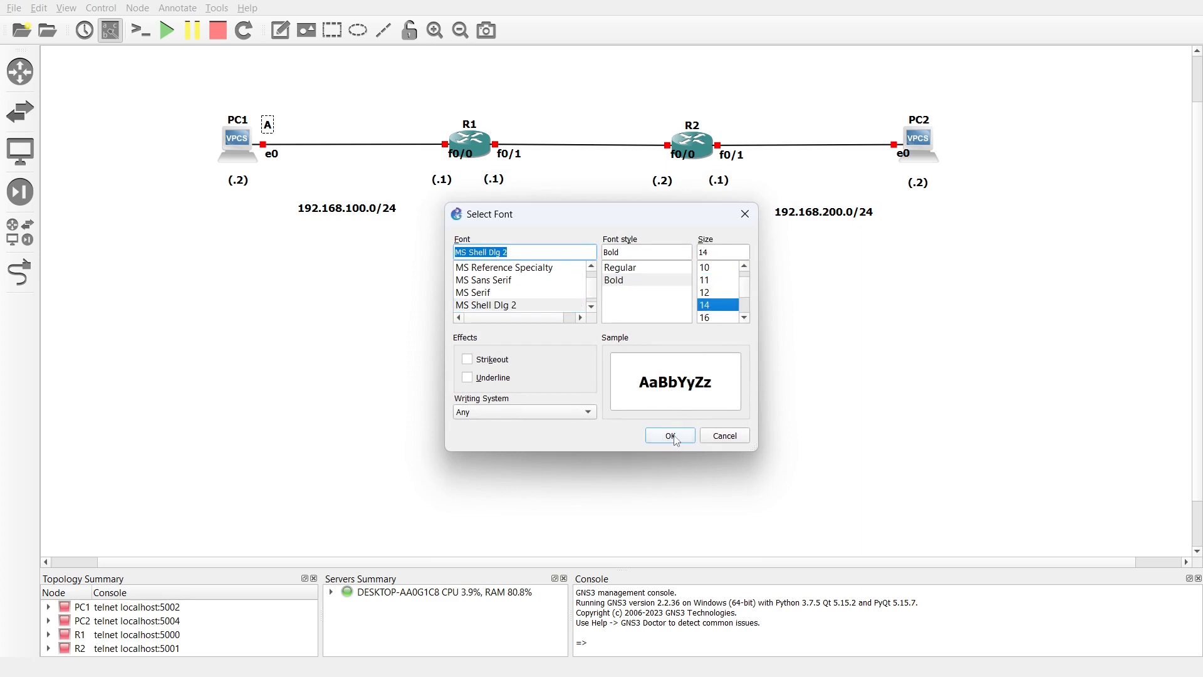
{"action": "left_click", "coordinate": [671, 434]}
{"action": "left_click", "coordinate": [713, 426]}
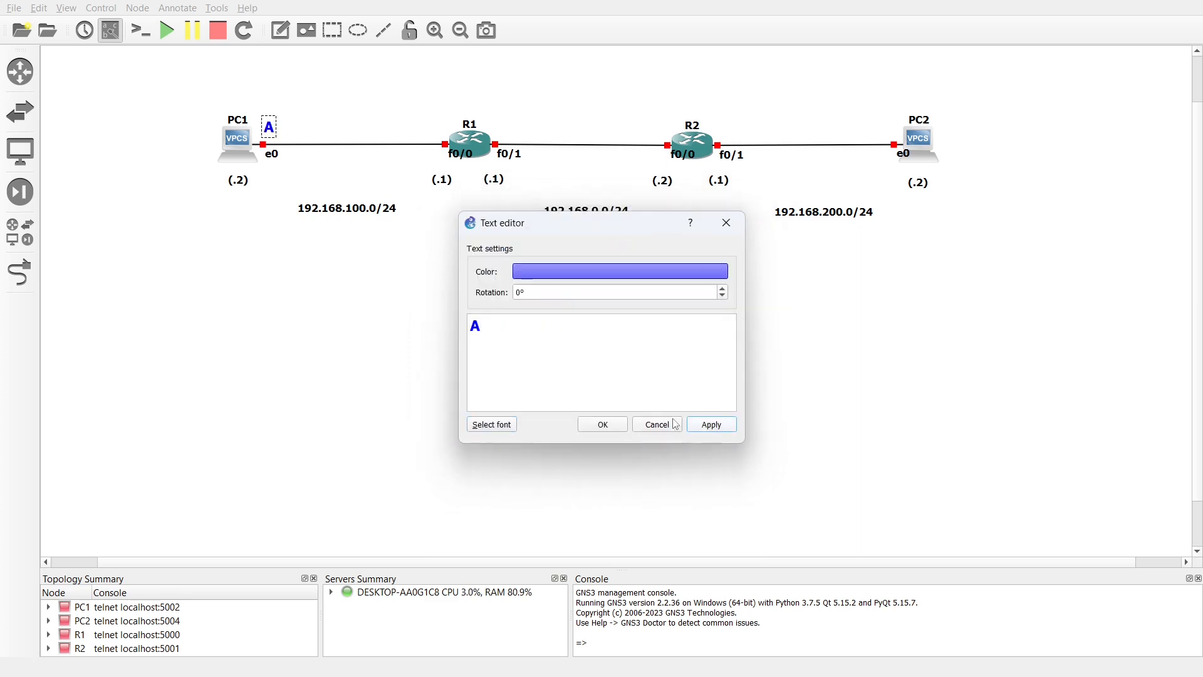
{"action": "left_click", "coordinate": [601, 424]}
{"action": "left_click_drag", "start_coordinate": [269, 132], "coordinate": [268, 125]}
{"action": "left_click", "coordinate": [321, 103]}
Duplicate the A note, place the copy above R1's f0/0 port and change its text to B
{"action": "right_click", "coordinate": [269, 120]}
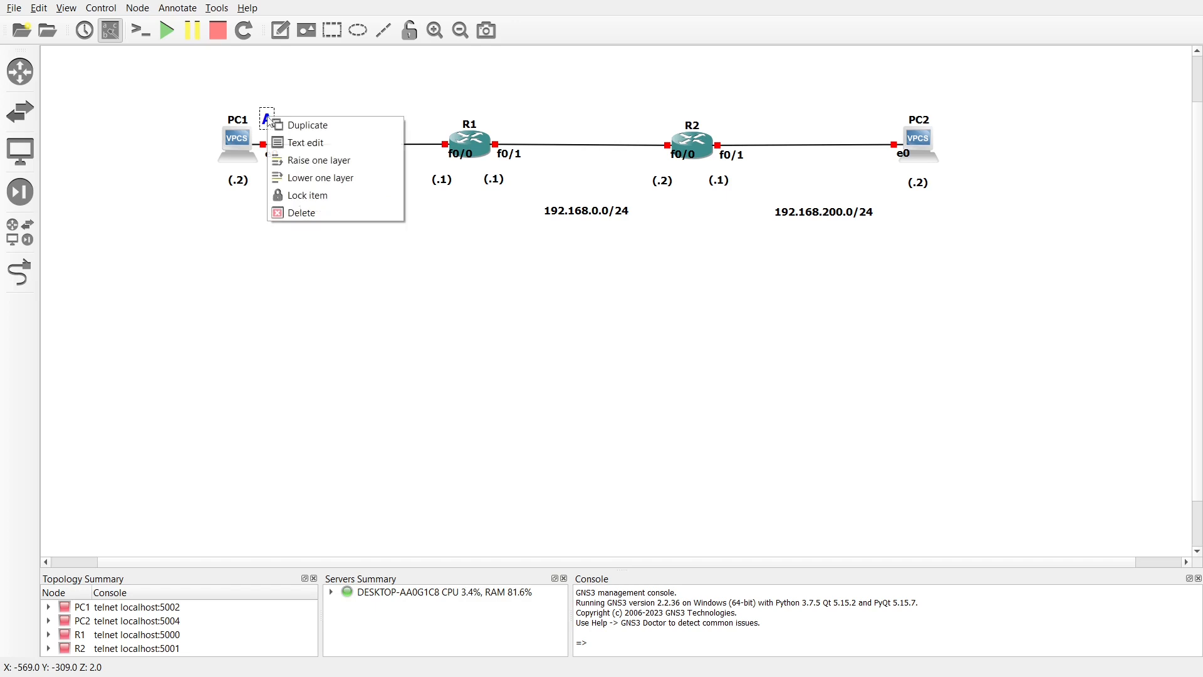
{"action": "left_click", "coordinate": [285, 122]}
{"action": "left_click_drag", "start_coordinate": [282, 133], "coordinate": [439, 119]}
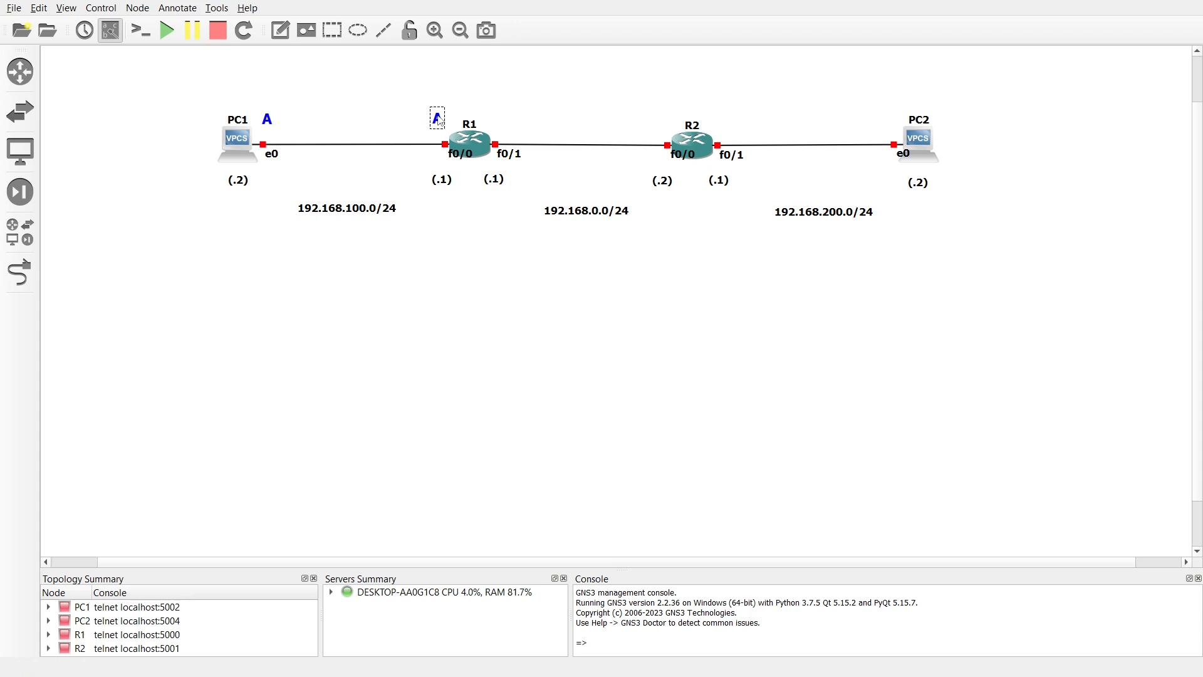
{"action": "double_click", "coordinate": [438, 119]}
{"action": "type", "text": "B"}
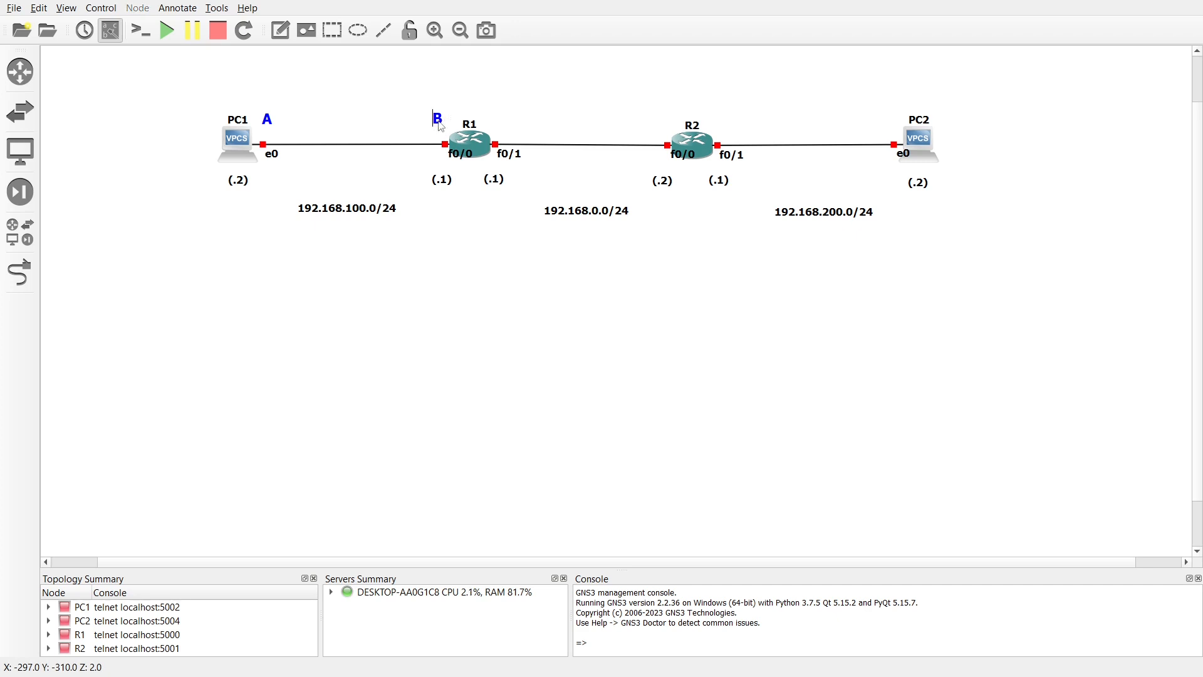
Duplicate the B note, place the copy above R1's f0/1 port and change its text to C
{"action": "right_click", "coordinate": [439, 121]}
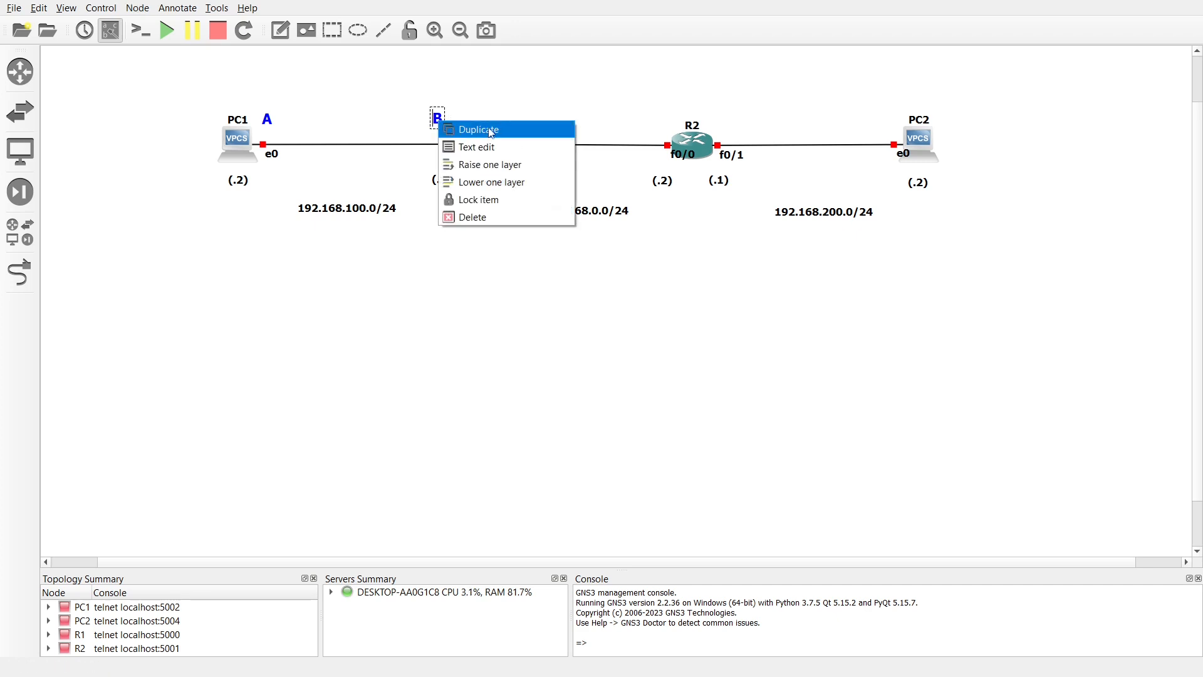
{"action": "left_click", "coordinate": [457, 131]}
{"action": "left_click_drag", "start_coordinate": [456, 134], "coordinate": [502, 114]}
{"action": "double_click", "coordinate": [502, 114]}
{"action": "type", "text": "C"}
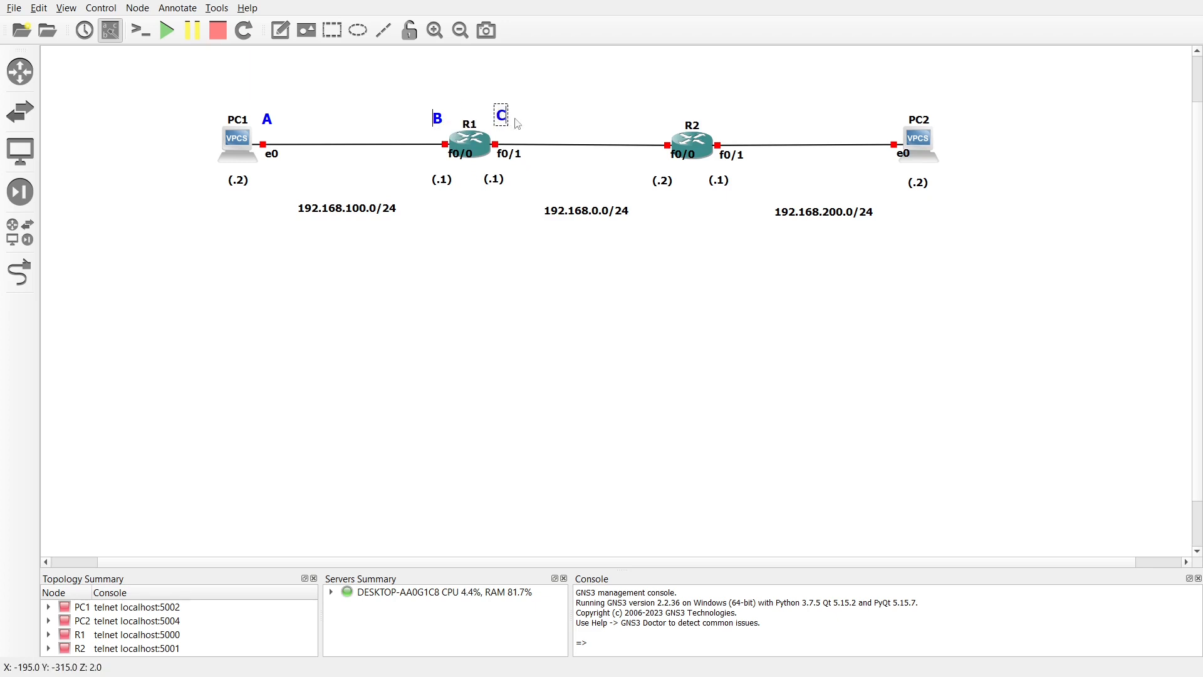
{"action": "left_click", "coordinate": [554, 128]}
Duplicate the C note, place the copy above R2's f0/0 port and change its text to D
{"action": "right_click", "coordinate": [502, 117]}
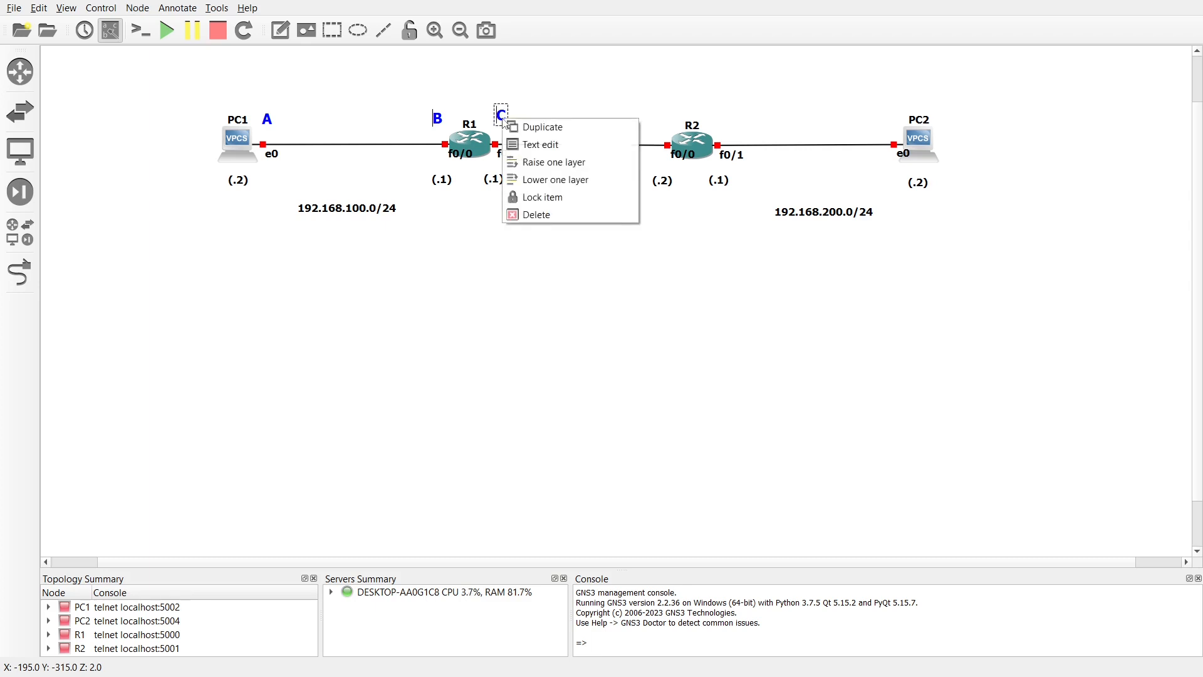
{"action": "left_click", "coordinate": [515, 125]}
{"action": "left_click_drag", "start_coordinate": [523, 129], "coordinate": [661, 121]}
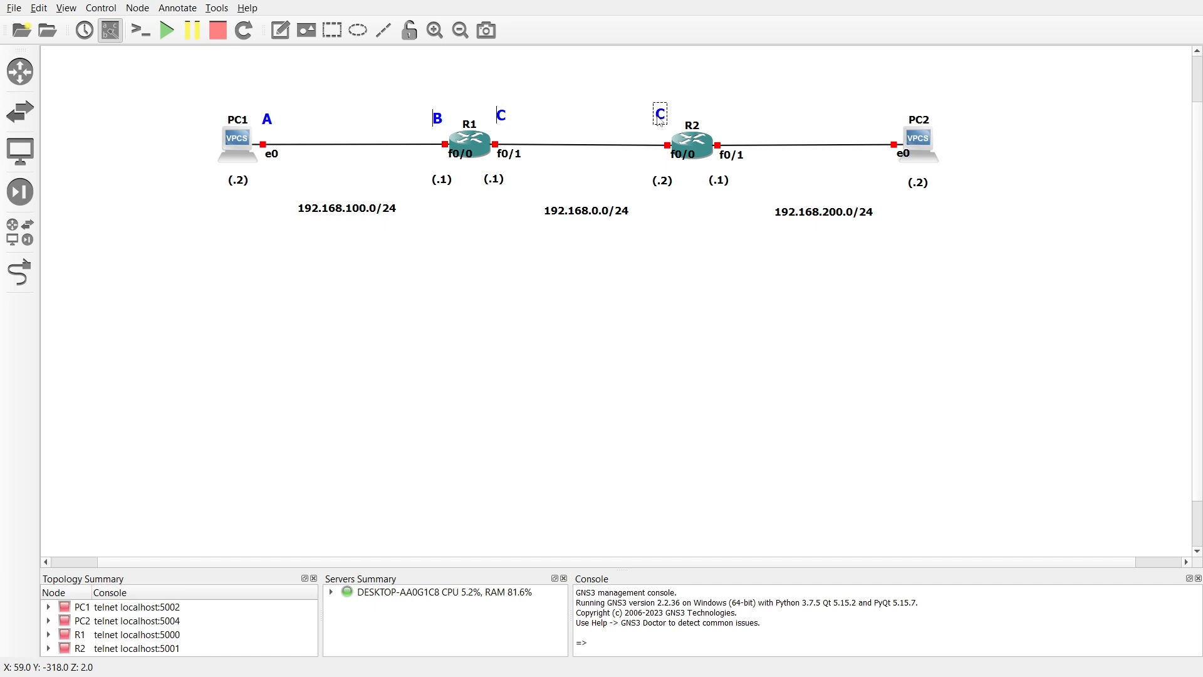
{"action": "double_click", "coordinate": [660, 116]}
{"action": "type", "text": "D"}
Duplicate the D note, place one of the two above R2's f0/1 port and change its text to E
{"action": "right_click", "coordinate": [666, 115]}
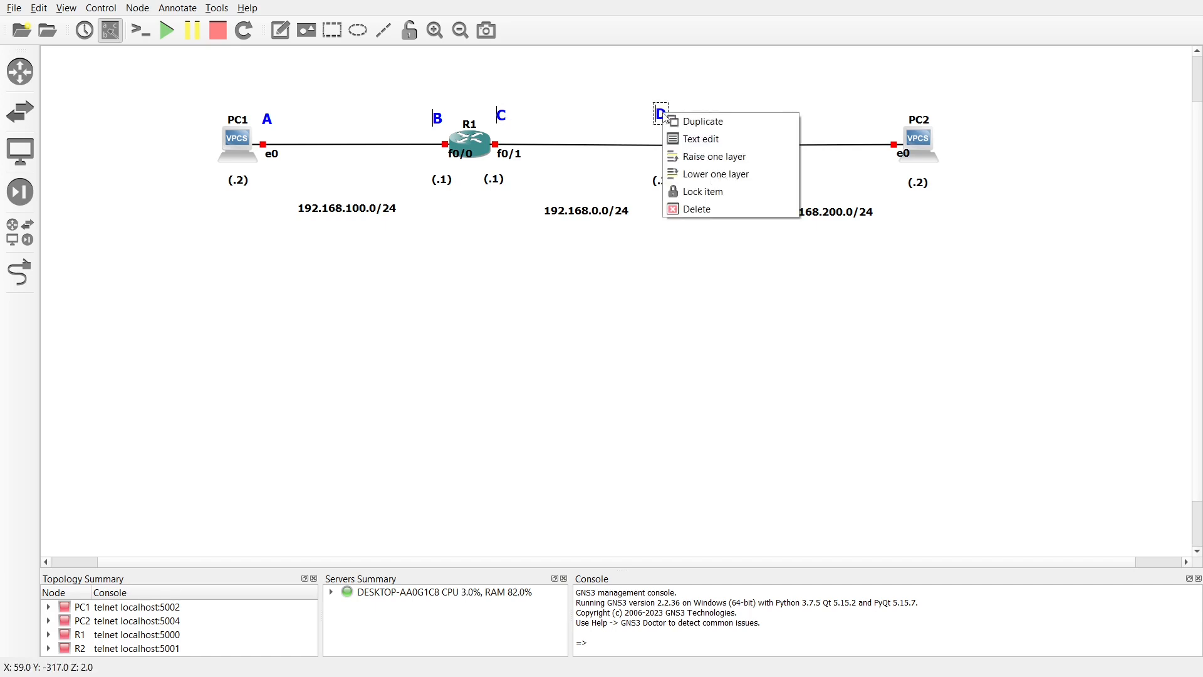
{"action": "left_click", "coordinate": [682, 124]}
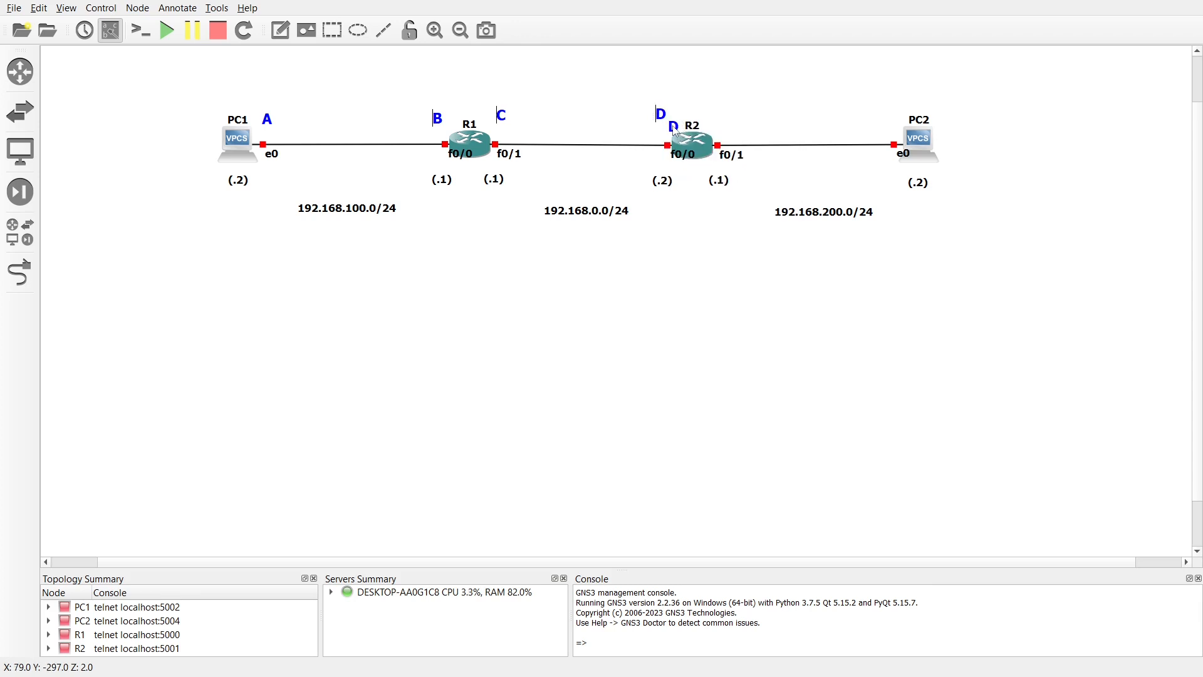
{"action": "left_click_drag", "start_coordinate": [661, 114], "coordinate": [721, 125]}
{"action": "double_click", "coordinate": [721, 123]}
{"action": "type", "text": "E"}
{"action": "left_click", "coordinate": [752, 116]}
Duplicate the E note, place the copy above PC2's e0 port and change its text to F
{"action": "right_click", "coordinate": [723, 127]}
{"action": "left_click", "coordinate": [749, 130]}
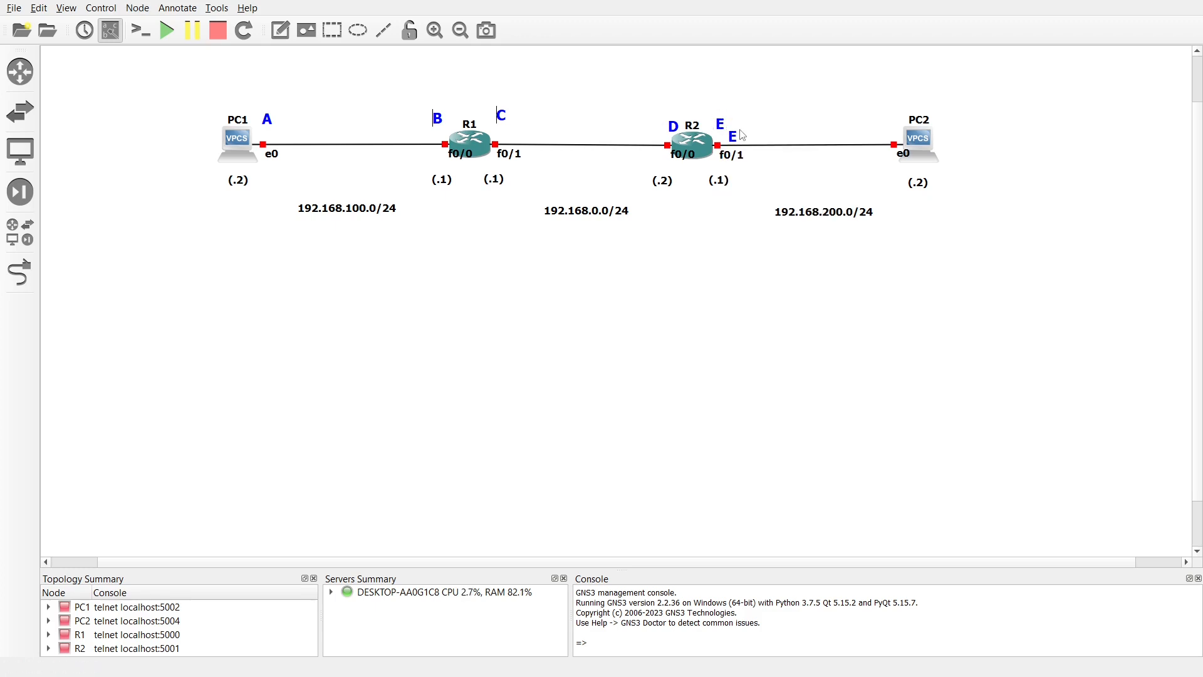
{"action": "left_click_drag", "start_coordinate": [736, 141], "coordinate": [889, 127]}
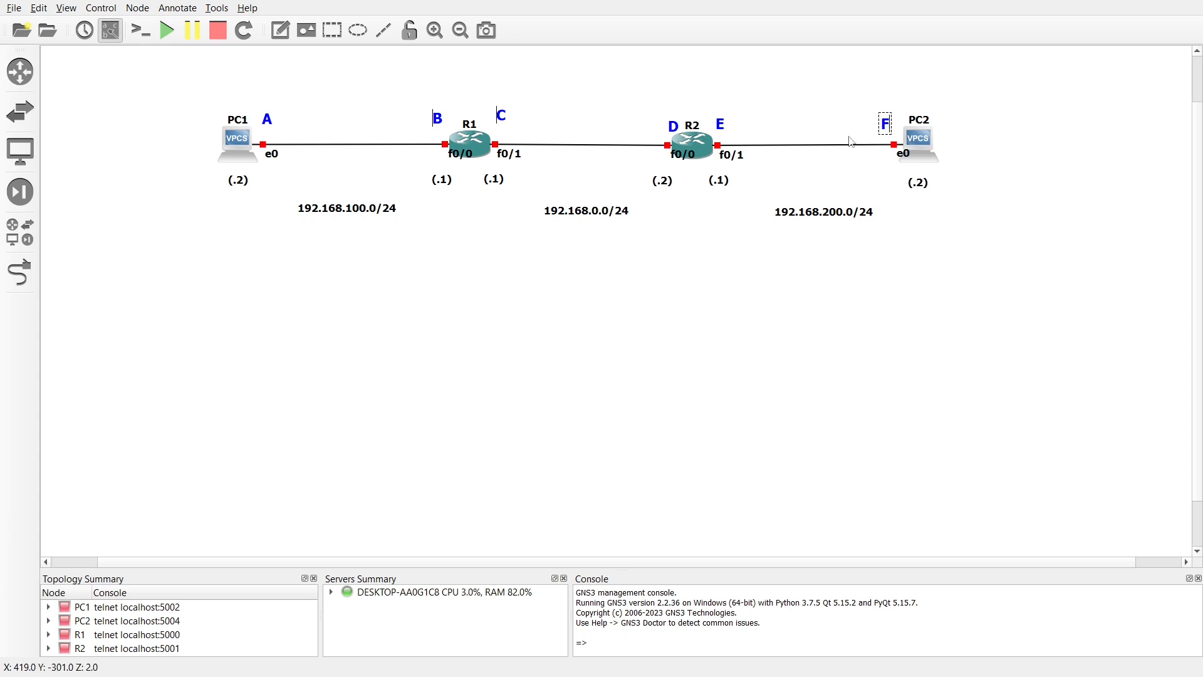
{"action": "left_click", "coordinate": [691, 293]}
Nudge the D, E and B notes so they line up more evenly above the router ports
{"action": "left_click_drag", "start_coordinate": [672, 128], "coordinate": [721, 125]}
{"action": "left_click_drag", "start_coordinate": [441, 121], "coordinate": [440, 116]}
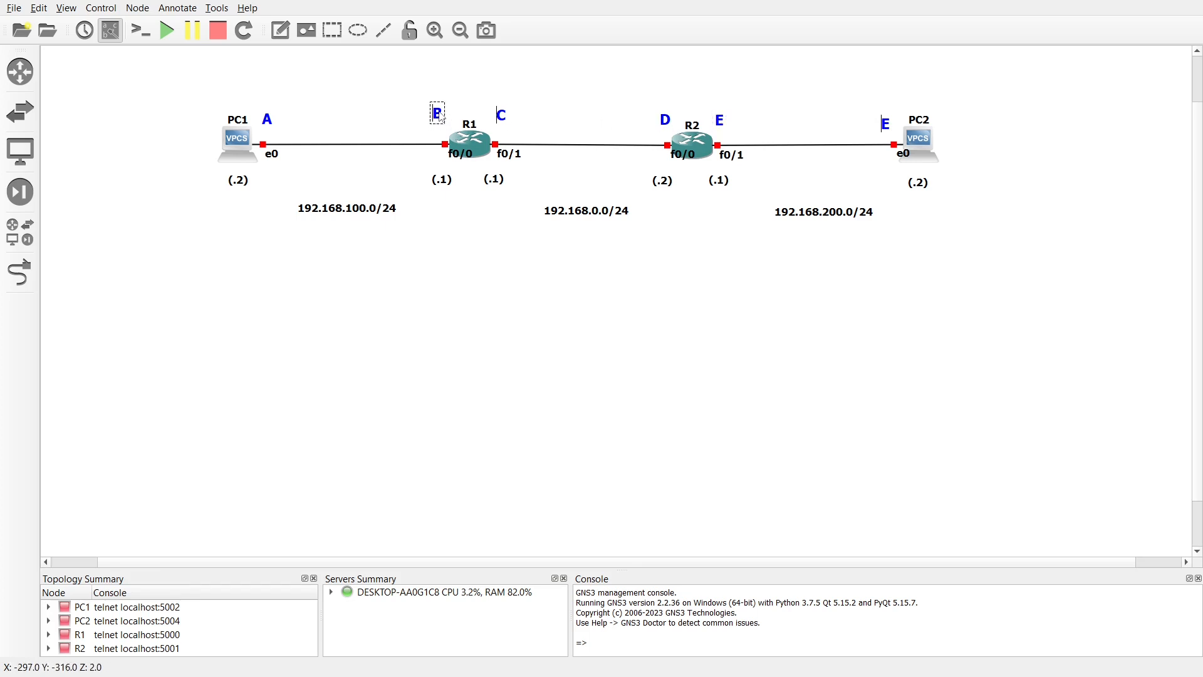
{"action": "left_click", "coordinate": [438, 219]}
Add a legend note below PC1 with the lines "A - 192.168.100.2 (PC1)" and "B - 192.168.100.1 (R1 i0/0)"
{"action": "left_click", "coordinate": [280, 30]}
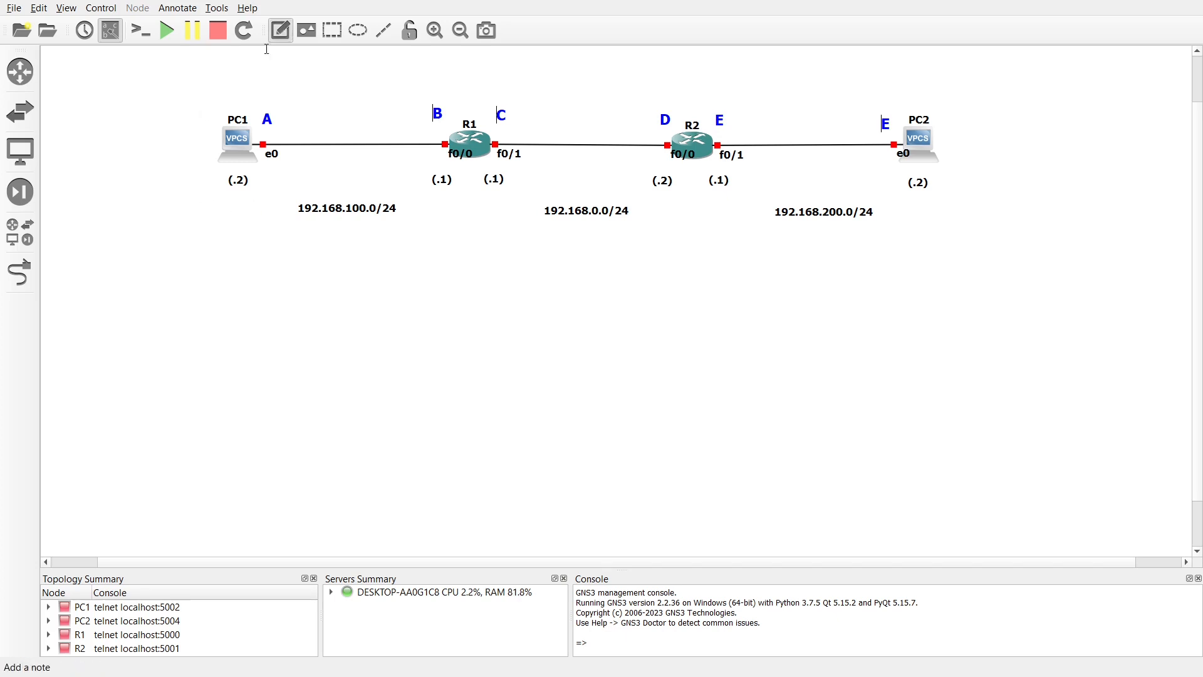
{"action": "left_click", "coordinate": [97, 257]}
{"action": "type", "text": "A"}
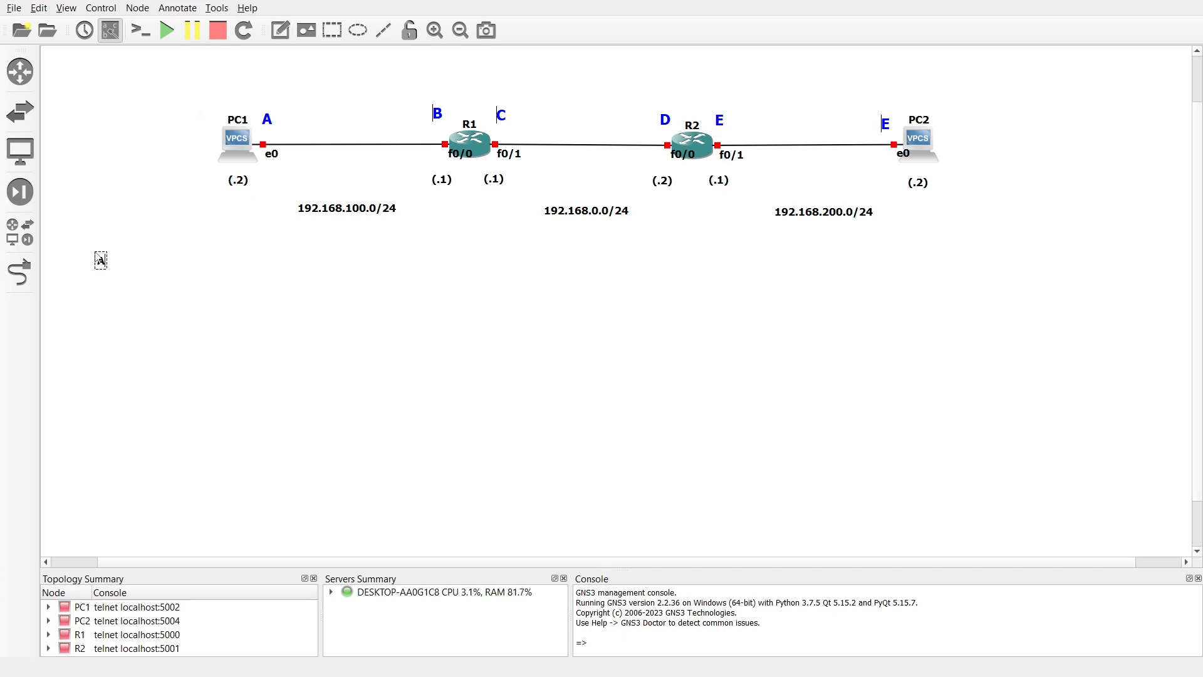
{"action": "type", "text": " - 192.168.100.2"}
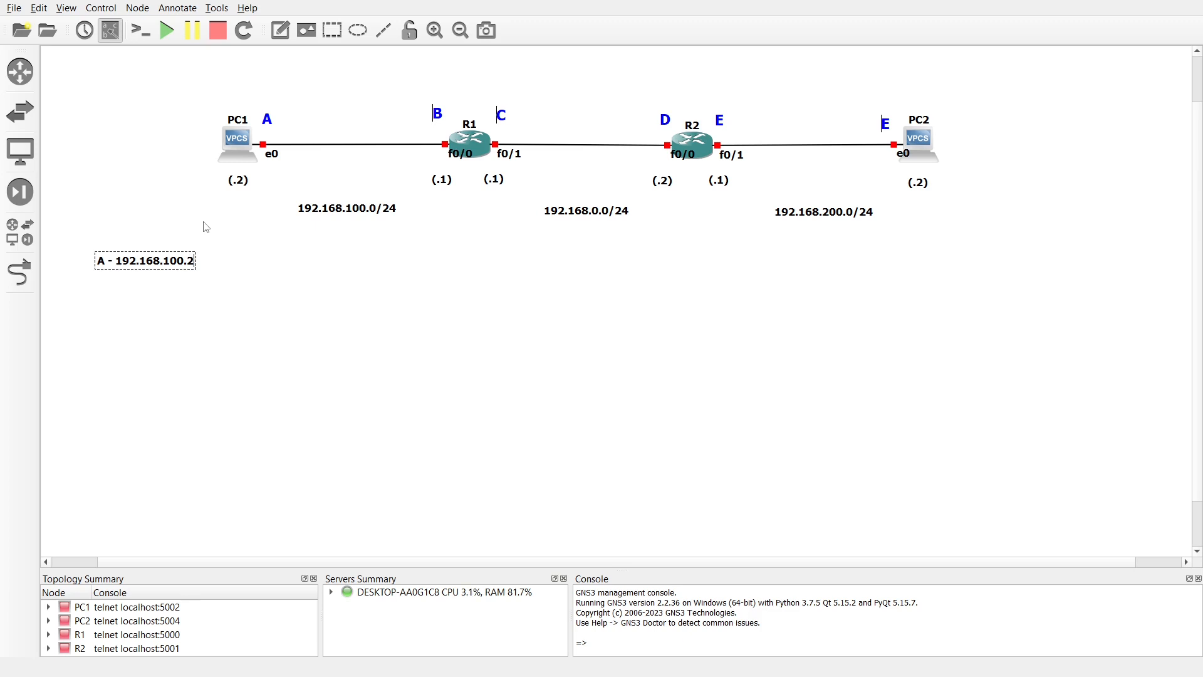
{"action": "type", "text": "  (PC1)"}
{"action": "key", "text": "Return"}
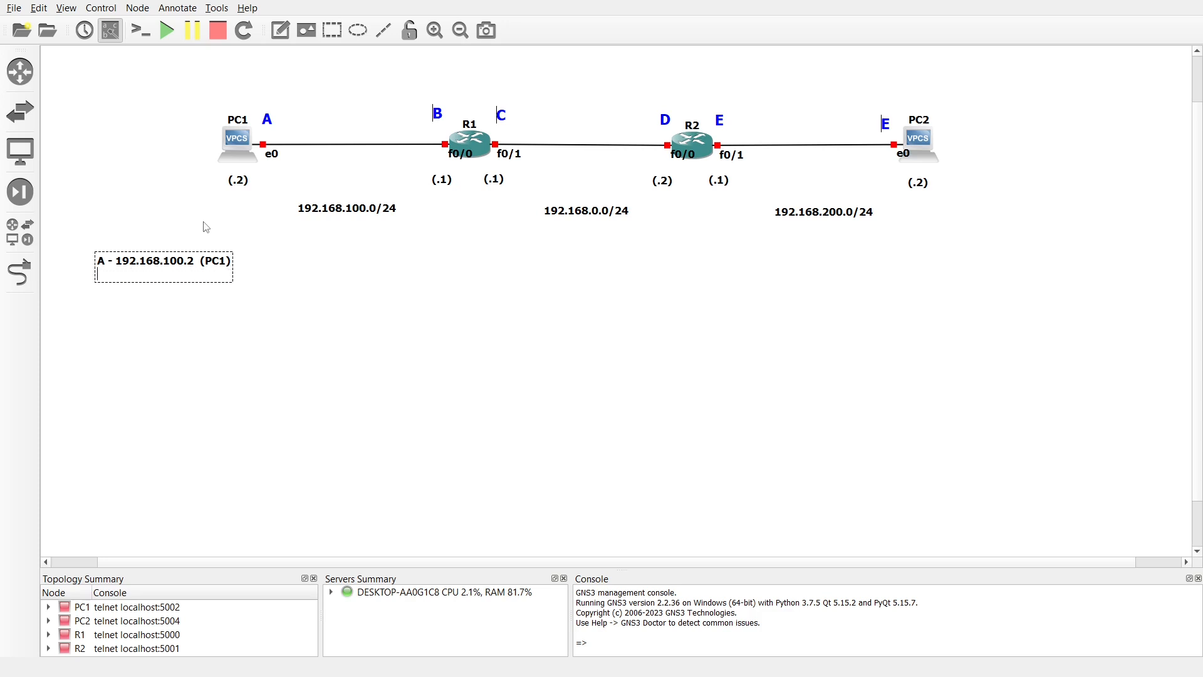
{"action": "type", "text": "B - 192.168.100.1  (R1"}
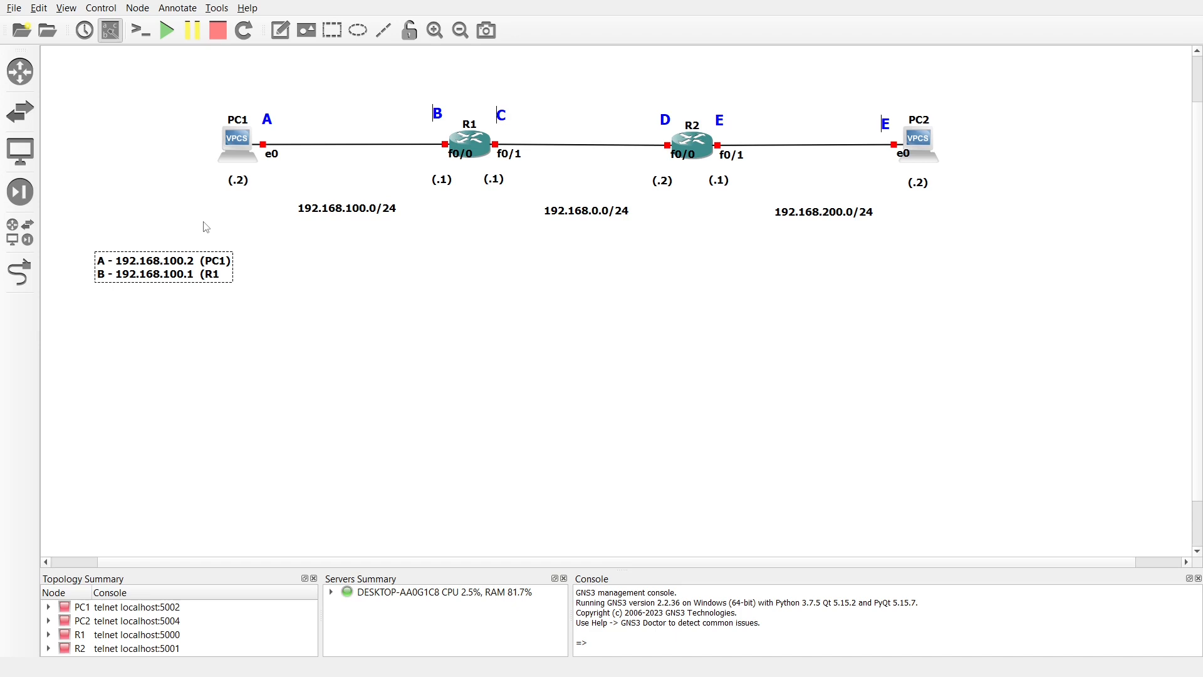
{"action": "type", "text": " i0/0)"}
After a blank line, add "C - 192.168.0.1 (R1 i0/1)" and "D - 192.168.0.2 (R2 i0/0)" to the legend note
{"action": "key", "text": "Return"}
{"action": "key", "text": "Return"}
{"action": "type", "text": "C - 192.168.0."}
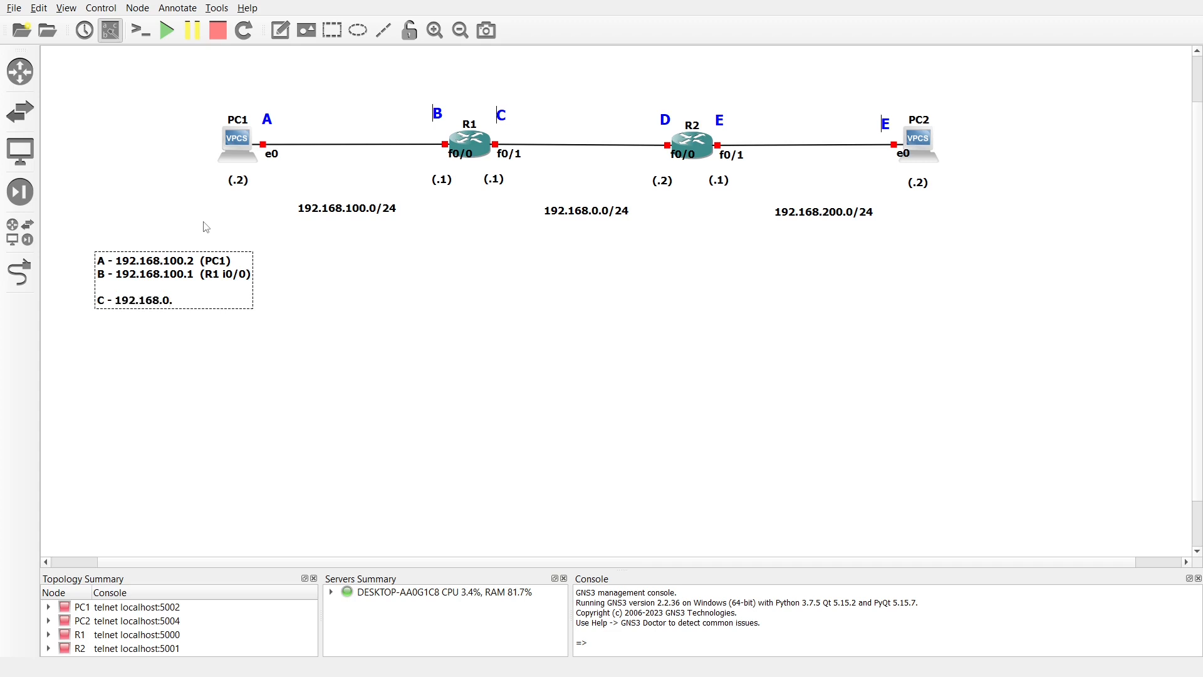
{"action": "type", "text": "1  (R1 i0/1)"}
{"action": "key", "text": "Return"}
{"action": "type", "text": "D"}
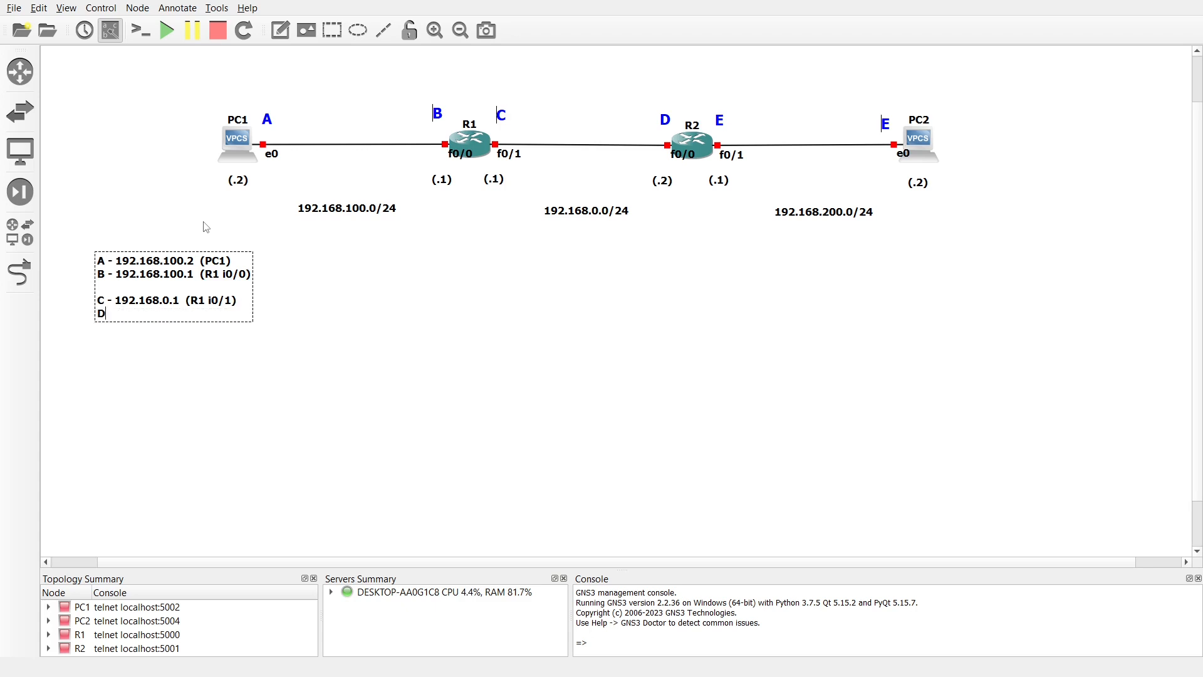
{"action": "type", "text": " - 192.168.0.2  (R2 i0/0"}
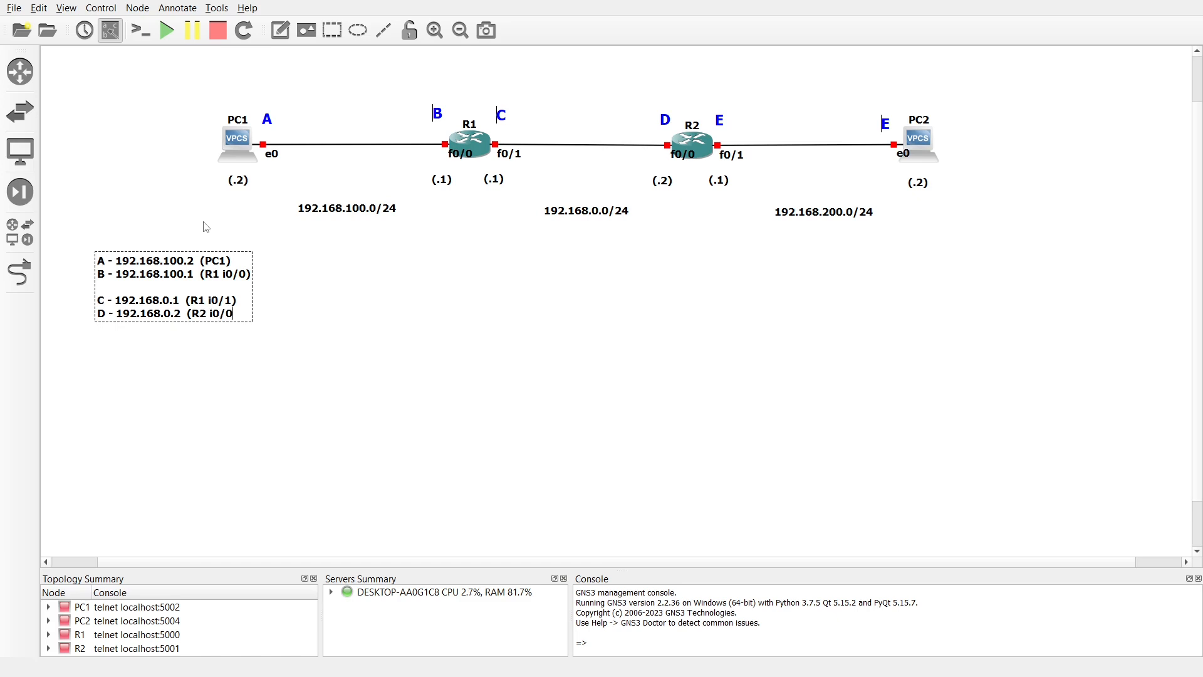
{"action": "type", "text": ")"}
After a blank line, finish the legend note with "E - 192.168.200.1 (R2 i0/1)" and "F - 192.168.200.2 (PC2)"
{"action": "key", "text": "Return"}
{"action": "key", "text": "Return"}
{"action": "type", "text": "E - 192.168.200.1  (R"}
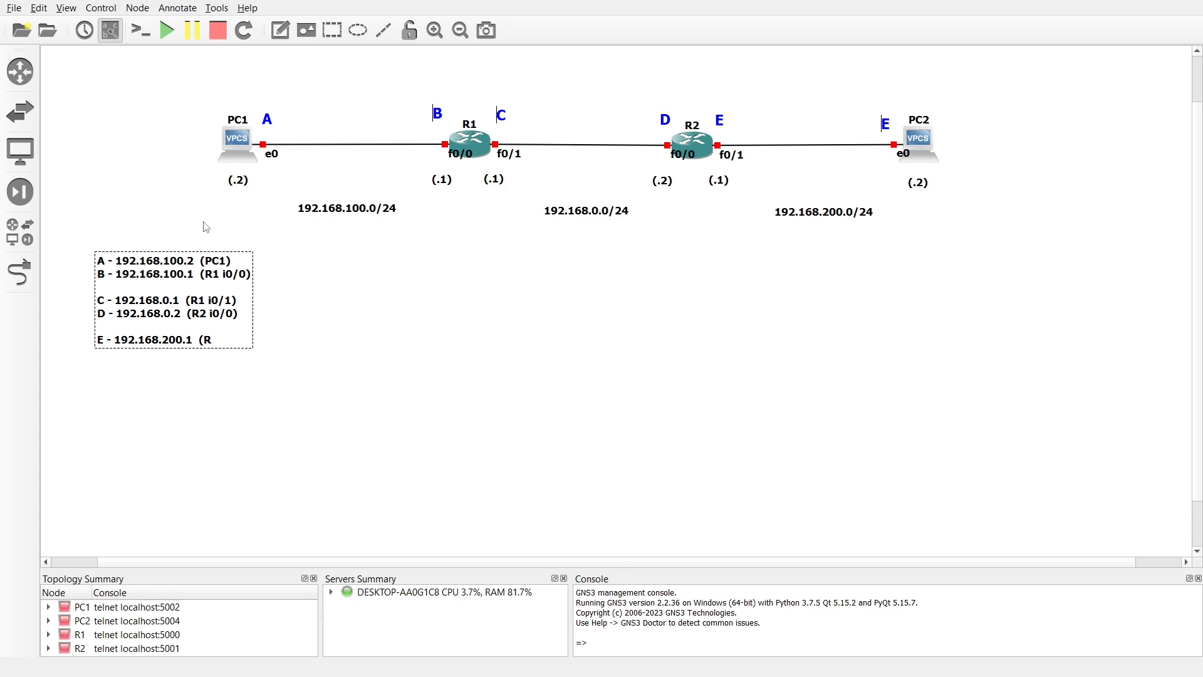
{"action": "type", "text": "0/1"}
{"action": "key", "text": "Return"}
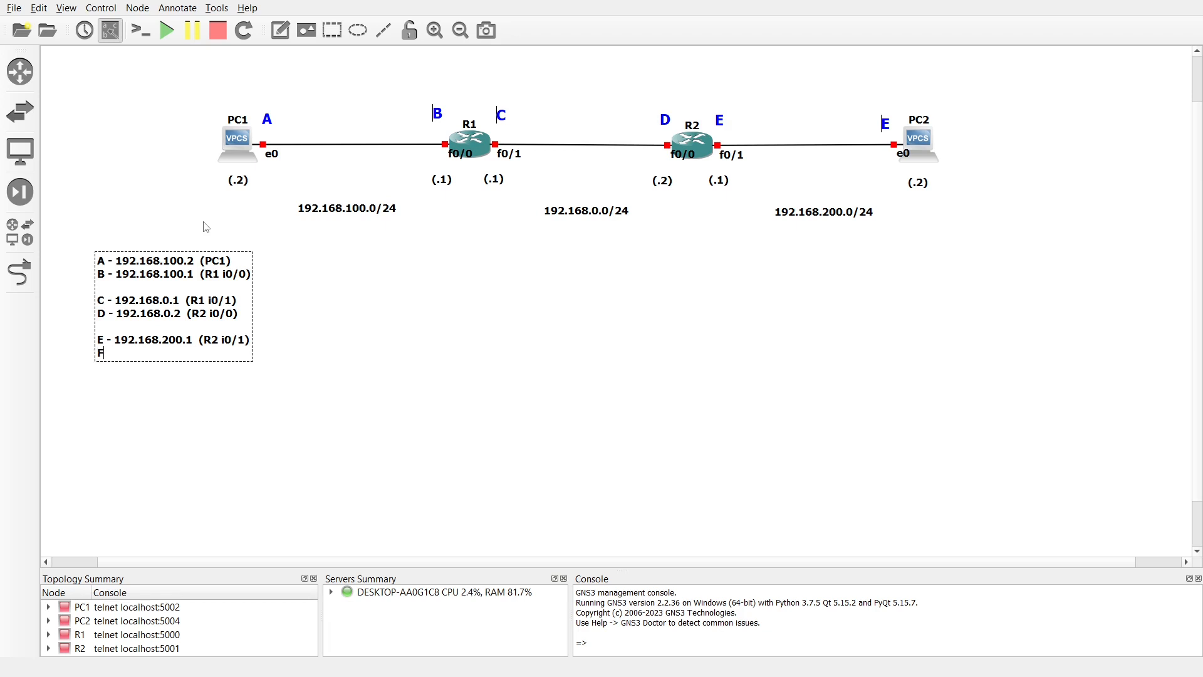
{"action": "type", "text": "F - 192.168.200.2  (PC2)"}
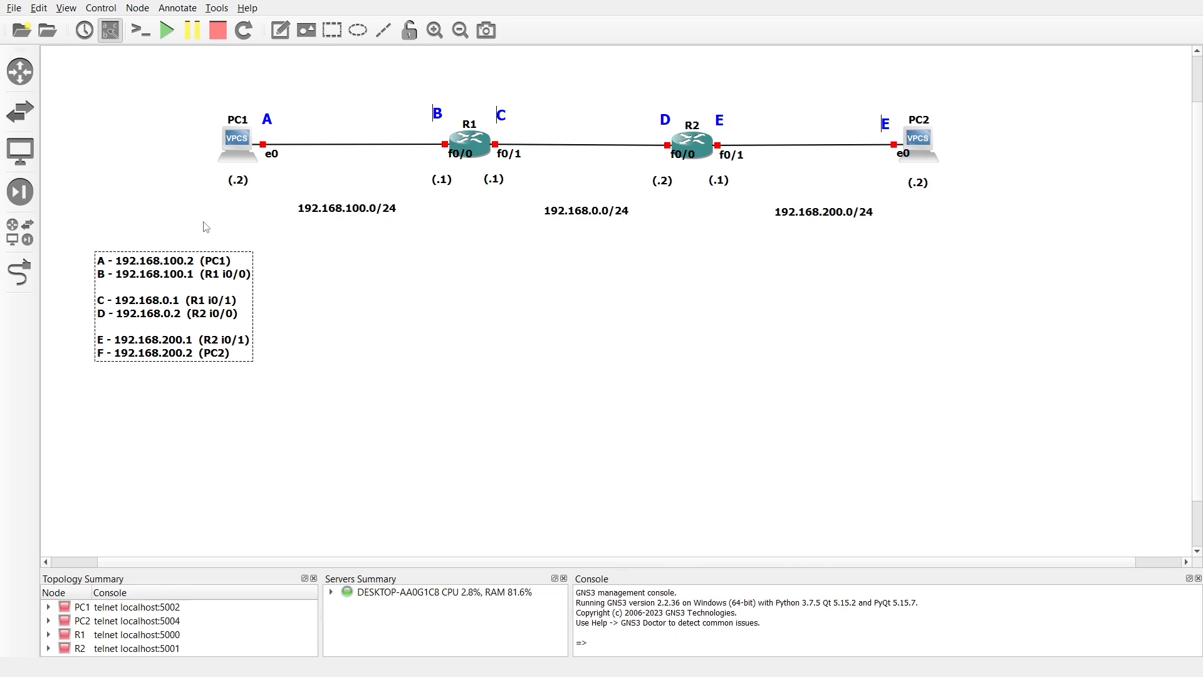
{"action": "left_click", "coordinate": [320, 299]}
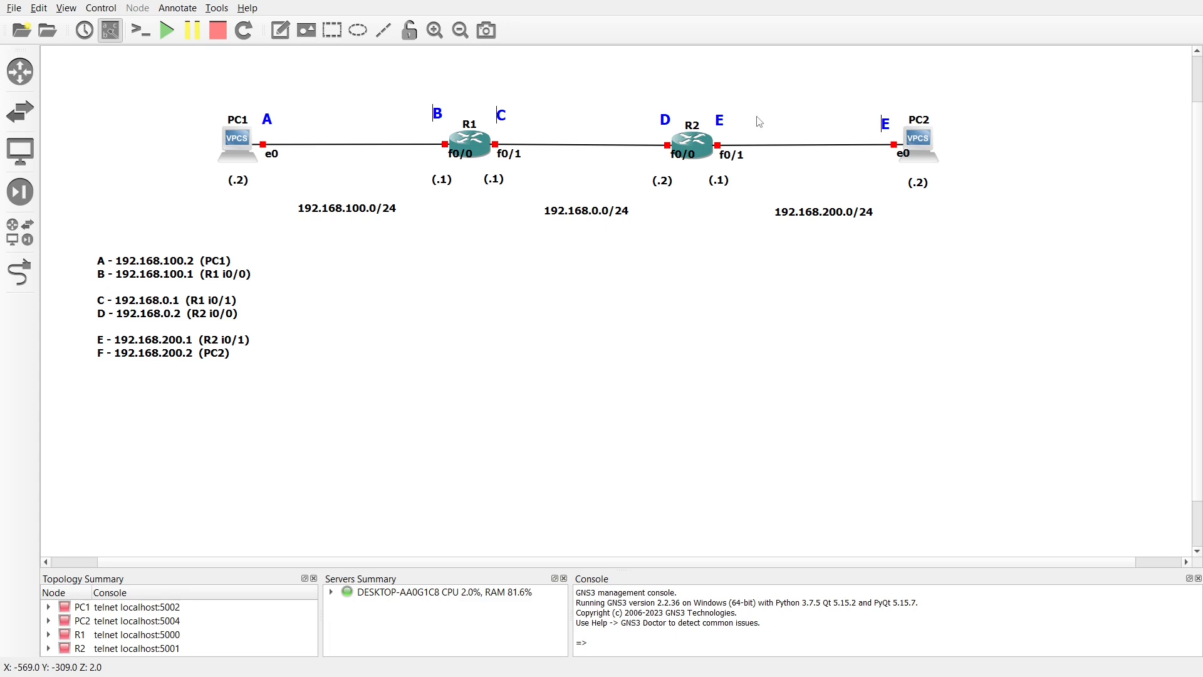
Correct the E note beside PC2's e0 port so its text reads F
{"action": "left_click", "coordinate": [886, 124]}
{"action": "left_click", "coordinate": [619, 293]}
Move the address legend slightly down towards the canvas's left edge and set its text color to dark red #aa0000
{"action": "mouse_move", "coordinate": [188, 311]}
{"action": "left_mouse_down"}
{"action": "mouse_move", "coordinate": [161, 290]}
{"action": "mouse_move", "coordinate": [159, 344]}
{"action": "mouse_move", "coordinate": [155, 320]}
{"action": "left_mouse_up"}
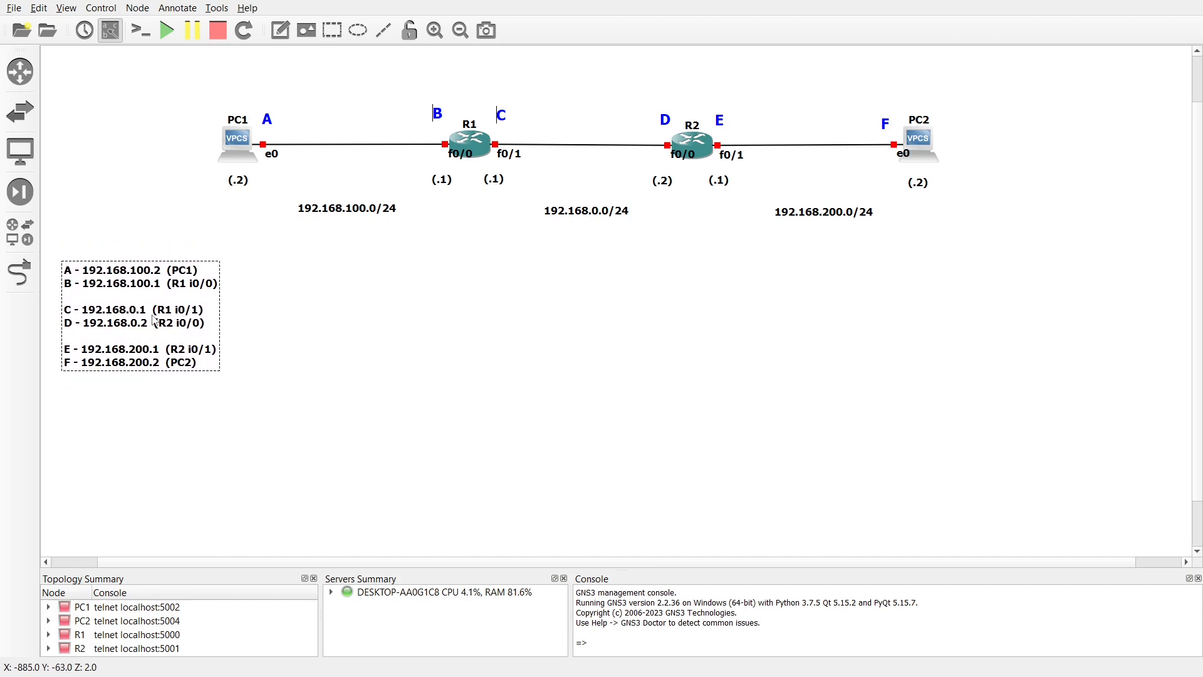
{"action": "right_click", "coordinate": [154, 319]}
{"action": "left_click", "coordinate": [213, 342]}
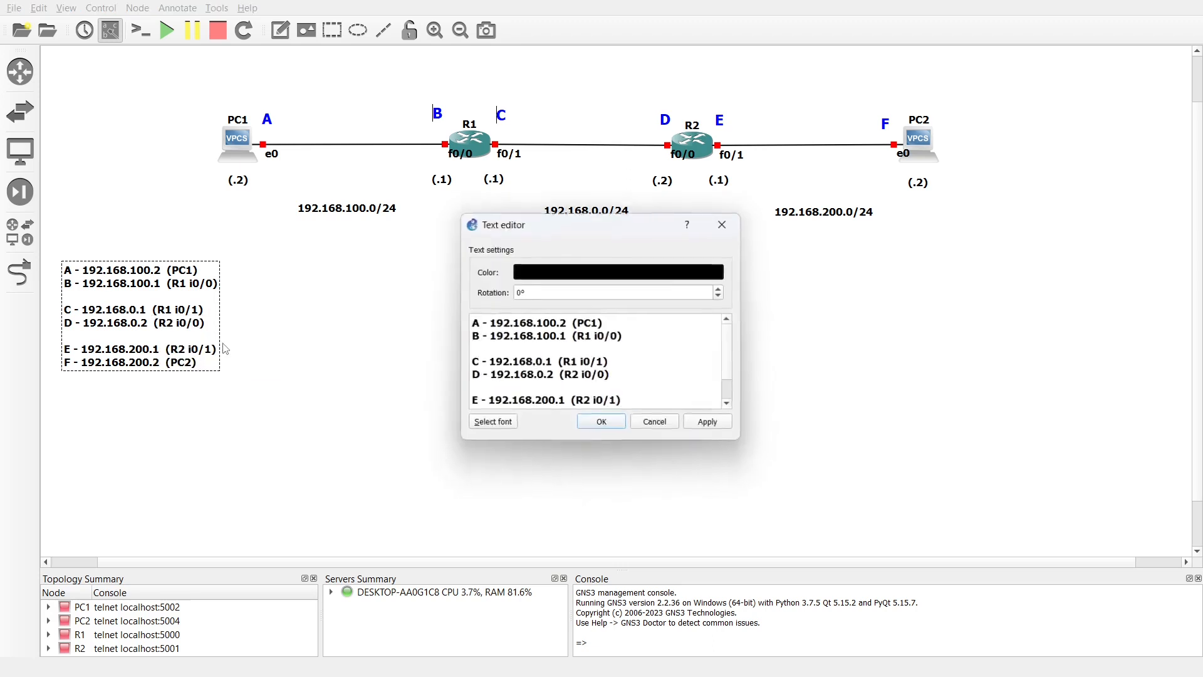
{"action": "left_click", "coordinate": [617, 273]}
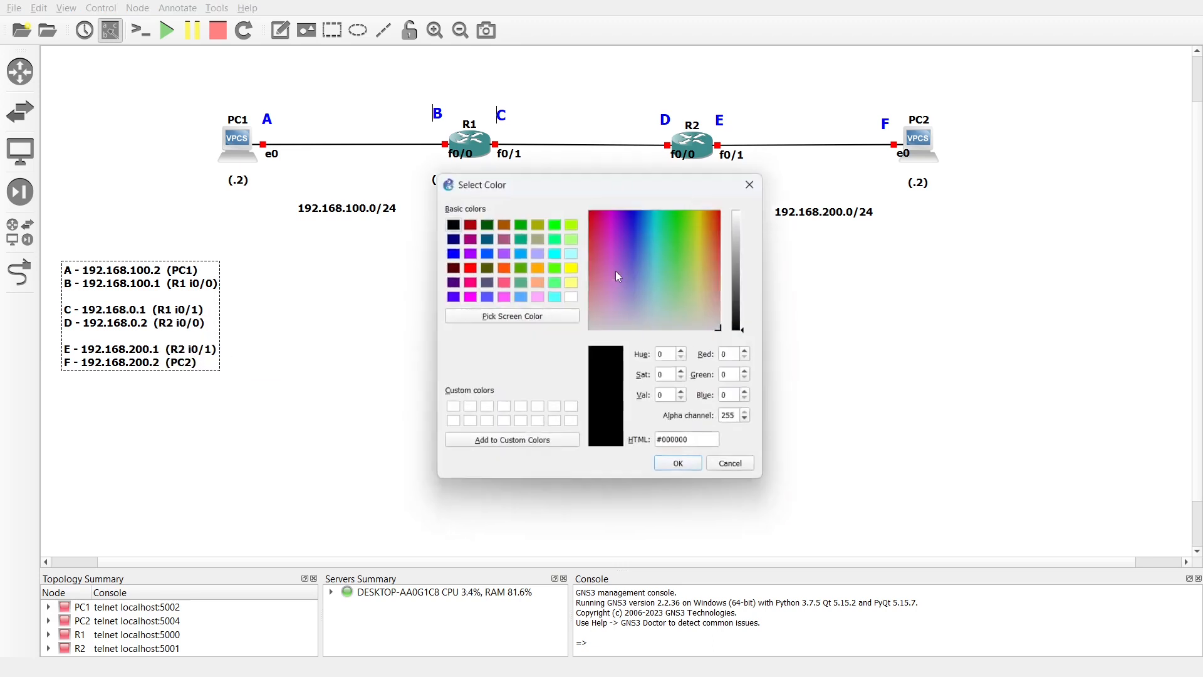
{"action": "left_click", "coordinate": [467, 222]}
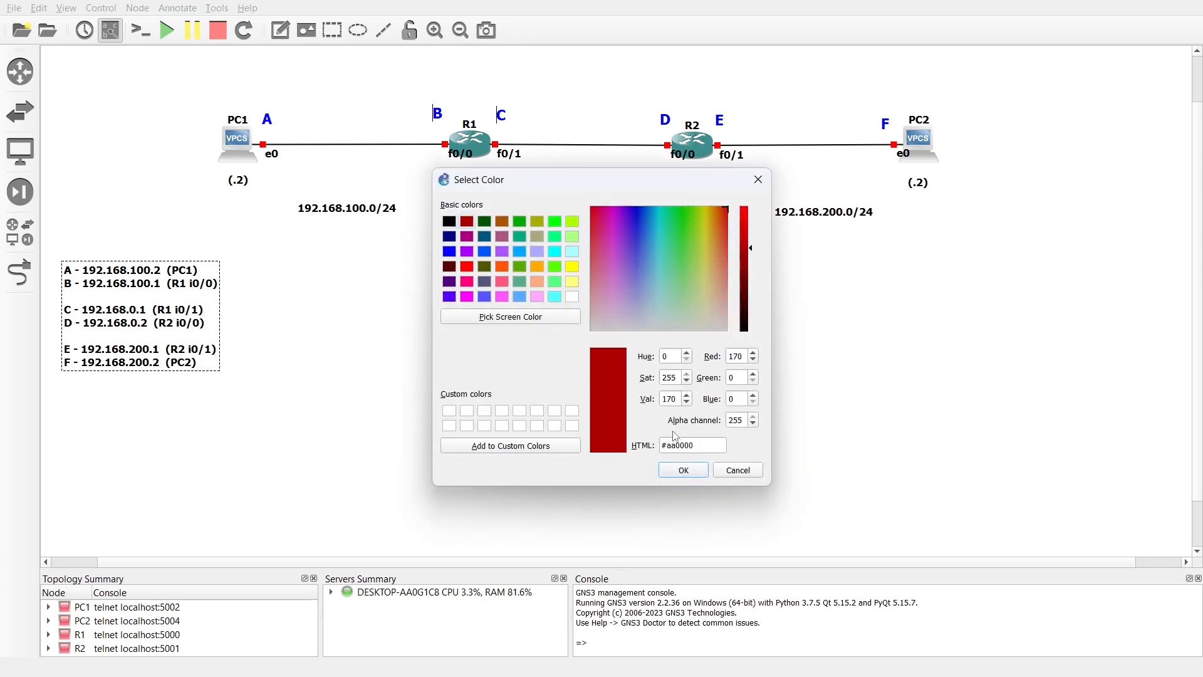
{"action": "left_click", "coordinate": [683, 471]}
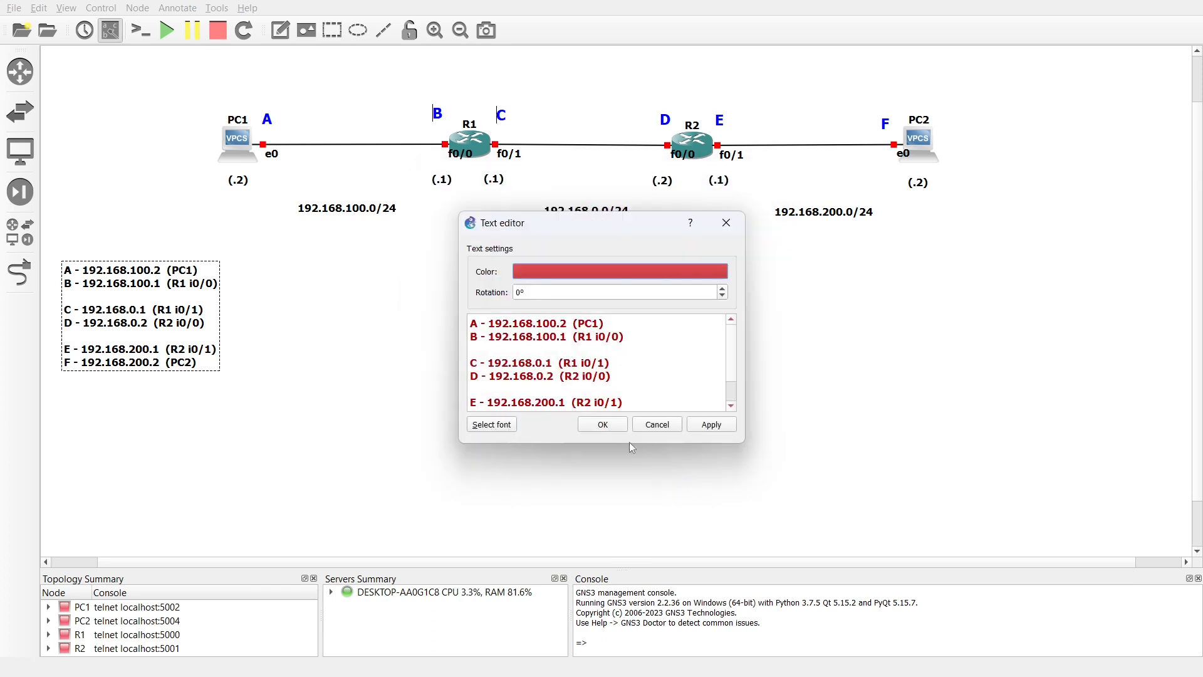
{"action": "left_click", "coordinate": [611, 423]}
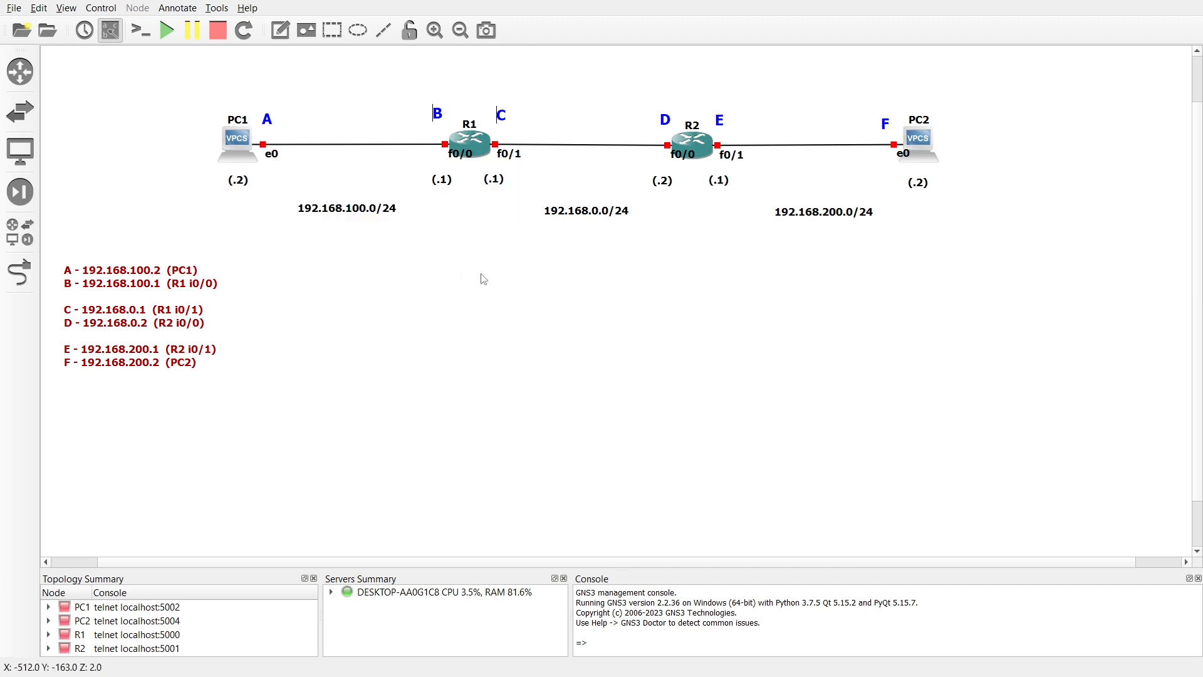
Start all devices in the topology and open PC1's console, moving its window clear of the legend
{"action": "left_click", "coordinate": [166, 31]}
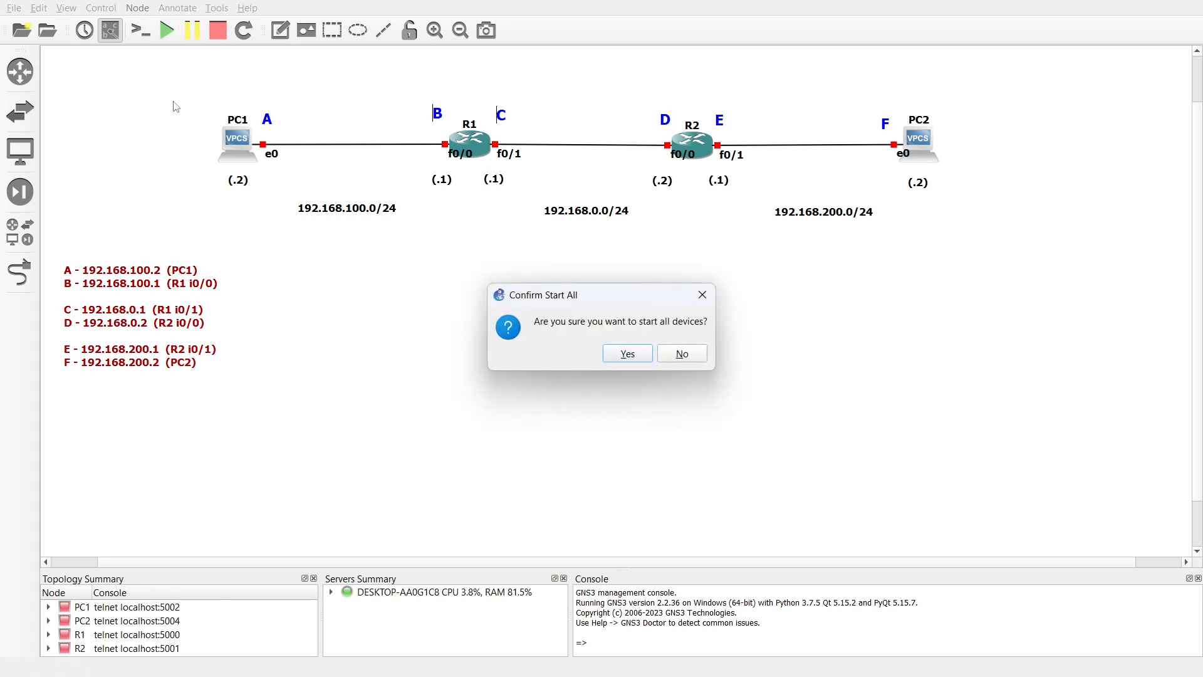
{"action": "left_click", "coordinate": [626, 353]}
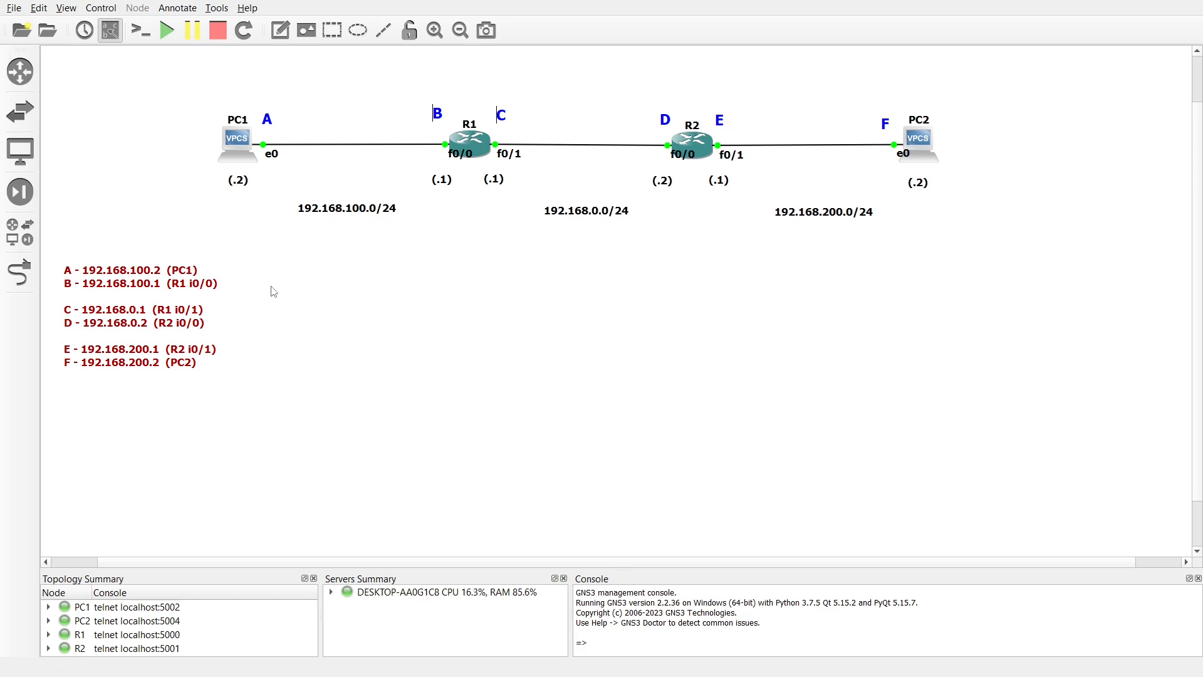
{"action": "left_click", "coordinate": [238, 146]}
{"action": "right_click", "coordinate": [239, 146]}
{"action": "left_click", "coordinate": [280, 174]}
{"action": "left_click_drag", "start_coordinate": [322, 160], "coordinate": [599, 99]}
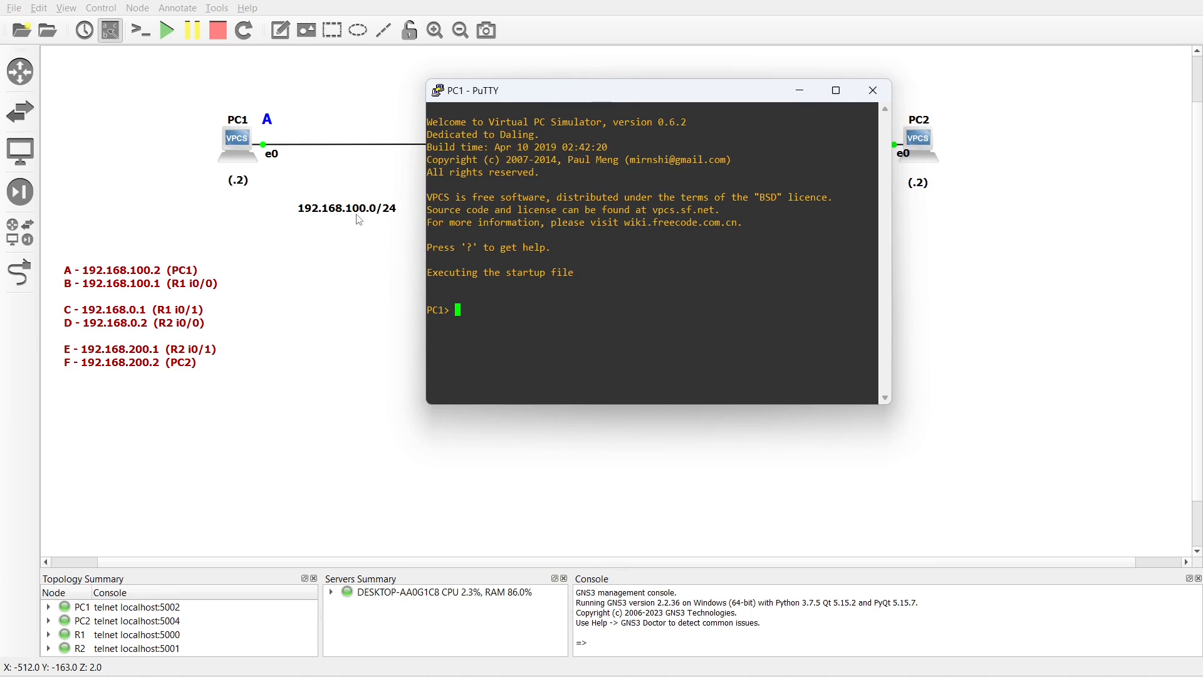
Assign PC1 the IP address 192.168.100.2/24 in its console and save the configuration
{"action": "left_click", "coordinate": [458, 310]}
{"action": "type", "text": "ip "}
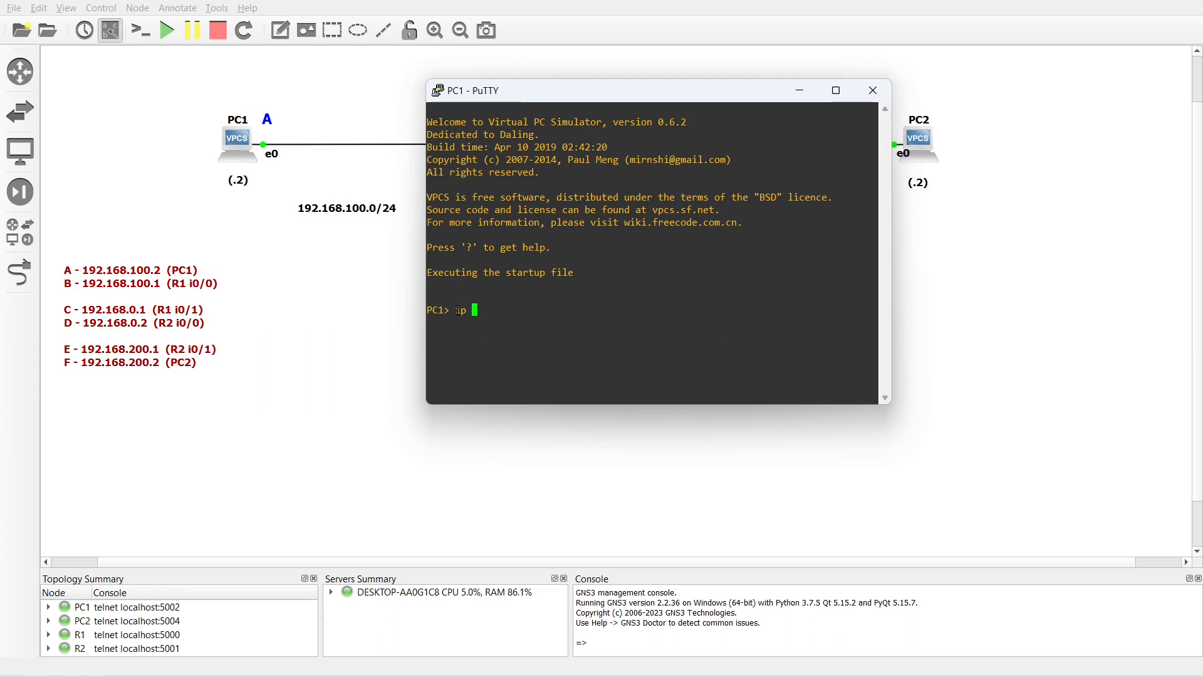
{"action": "type", "text": "192.168.100.2/24"}
{"action": "key", "text": "Return"}
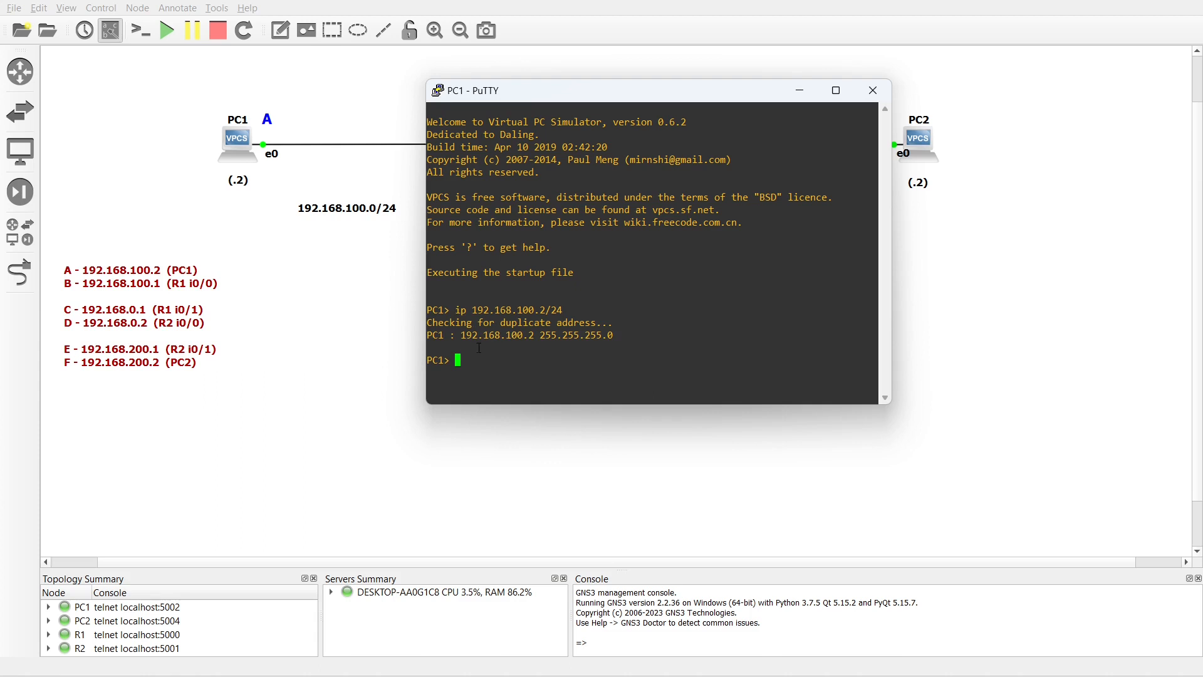
{"action": "type", "text": "save"}
{"action": "key", "text": "Return"}
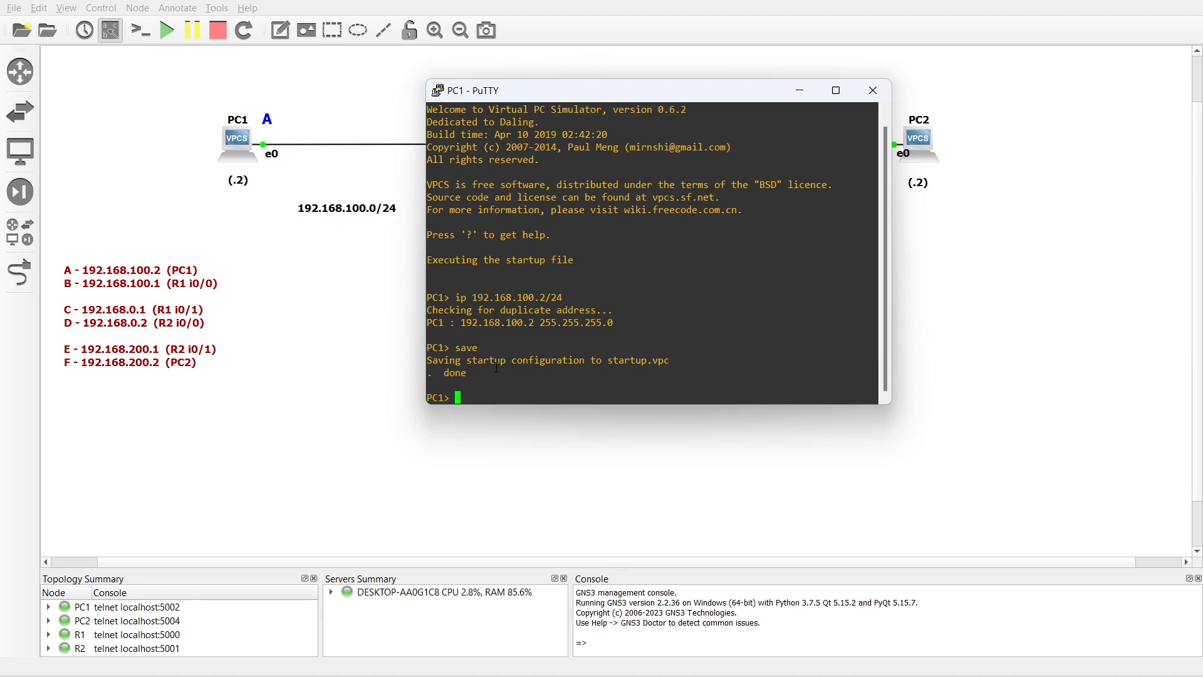
Run show ip on PC1, check its IP/mask and gateway entries, and minimize the console
{"action": "type", "text": "show ip"}
{"action": "key", "text": "Return"}
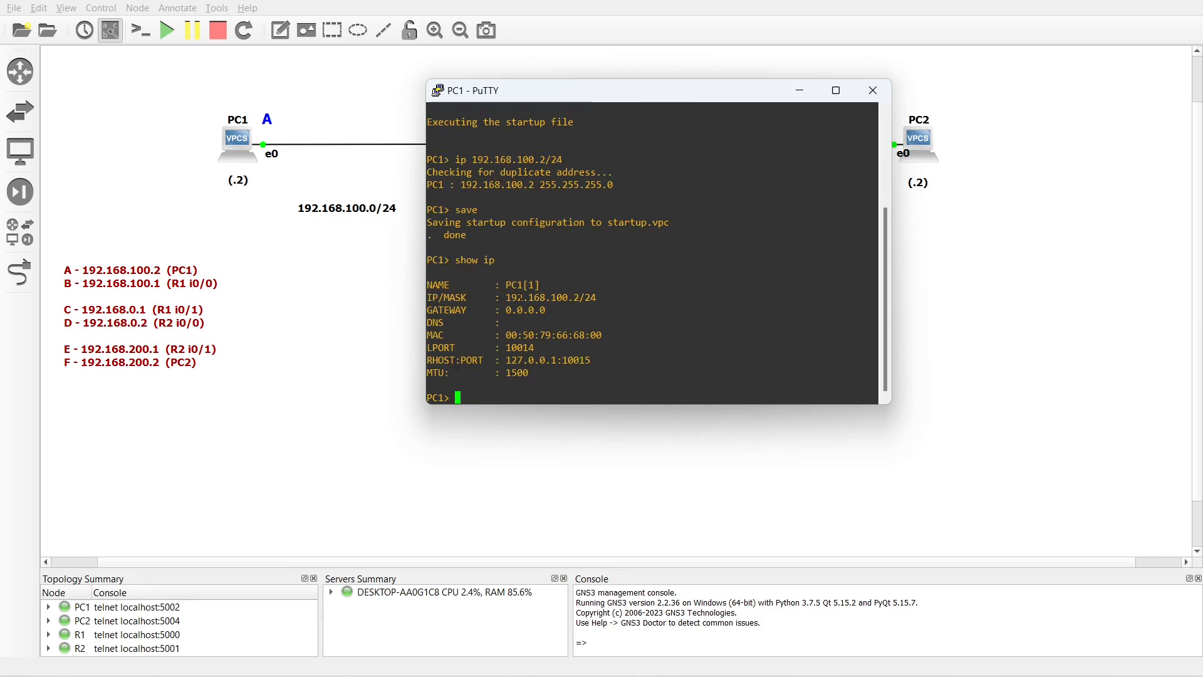
{"action": "left_click_drag", "start_coordinate": [507, 297], "coordinate": [593, 296]}
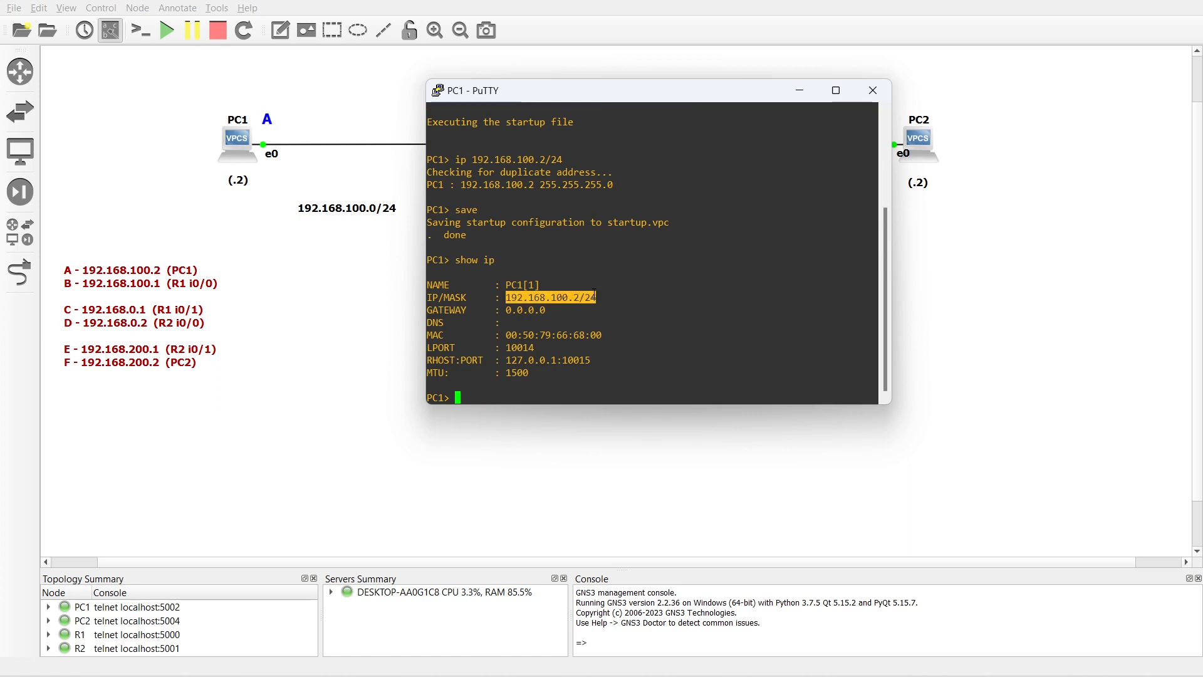
{"action": "left_click_drag", "start_coordinate": [504, 310], "coordinate": [544, 309]}
{"action": "left_click", "coordinate": [524, 309]}
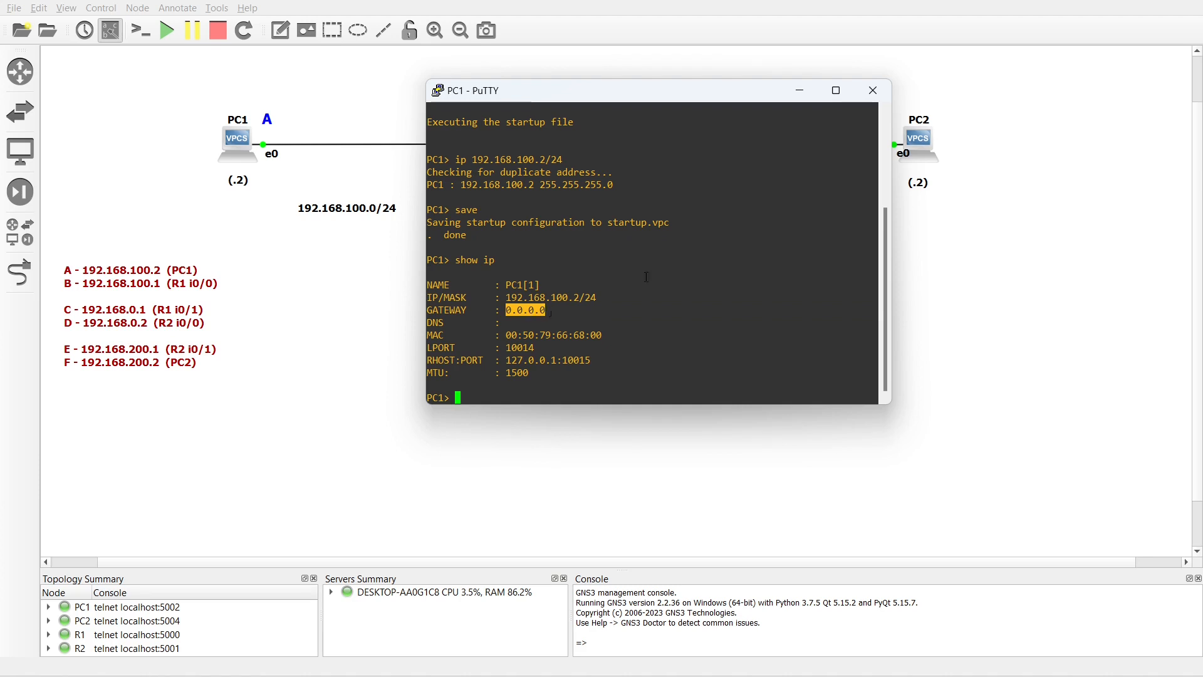
{"action": "left_click", "coordinate": [801, 92]}
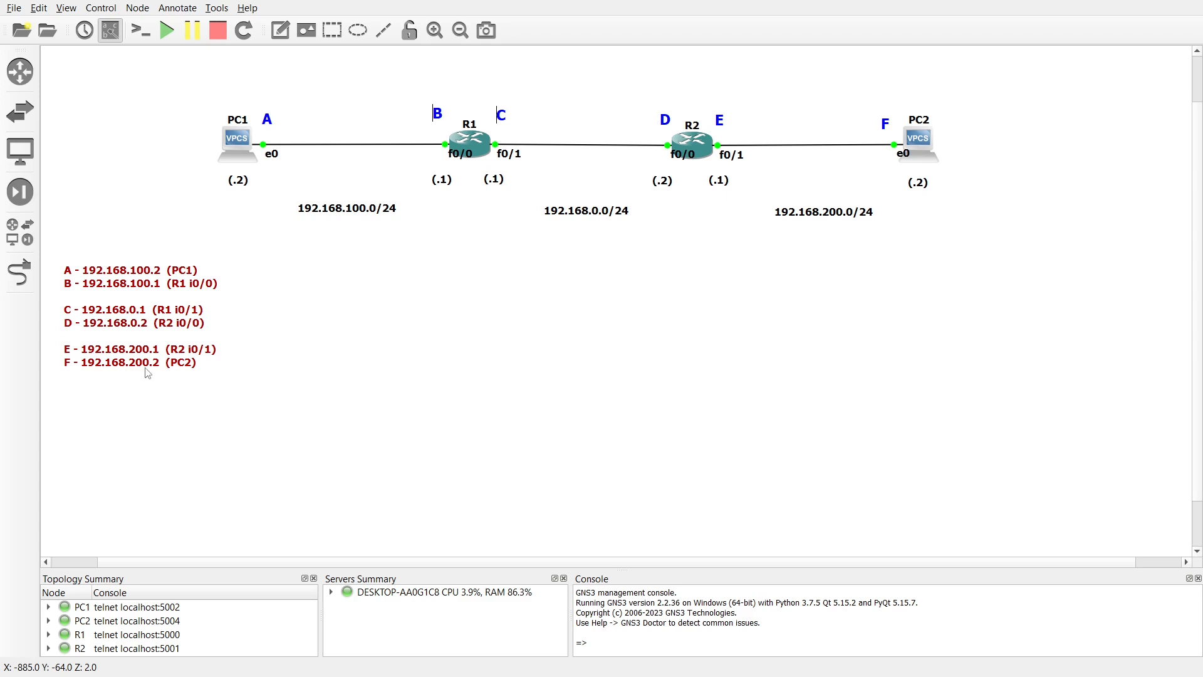
Open PC2's console, assign it the IP address 192.168.200.2/24 and save the configuration
{"action": "right_click", "coordinate": [923, 148]}
{"action": "left_click", "coordinate": [947, 168]}
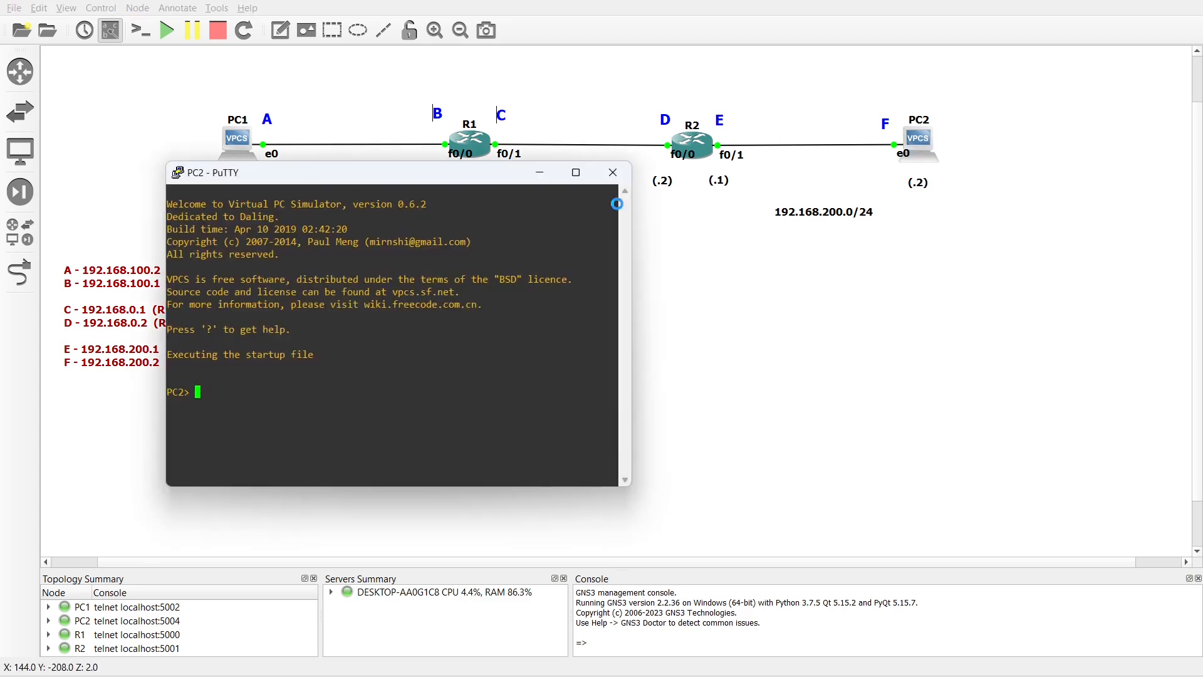
{"action": "left_click_drag", "start_coordinate": [440, 178], "coordinate": [595, 127]}
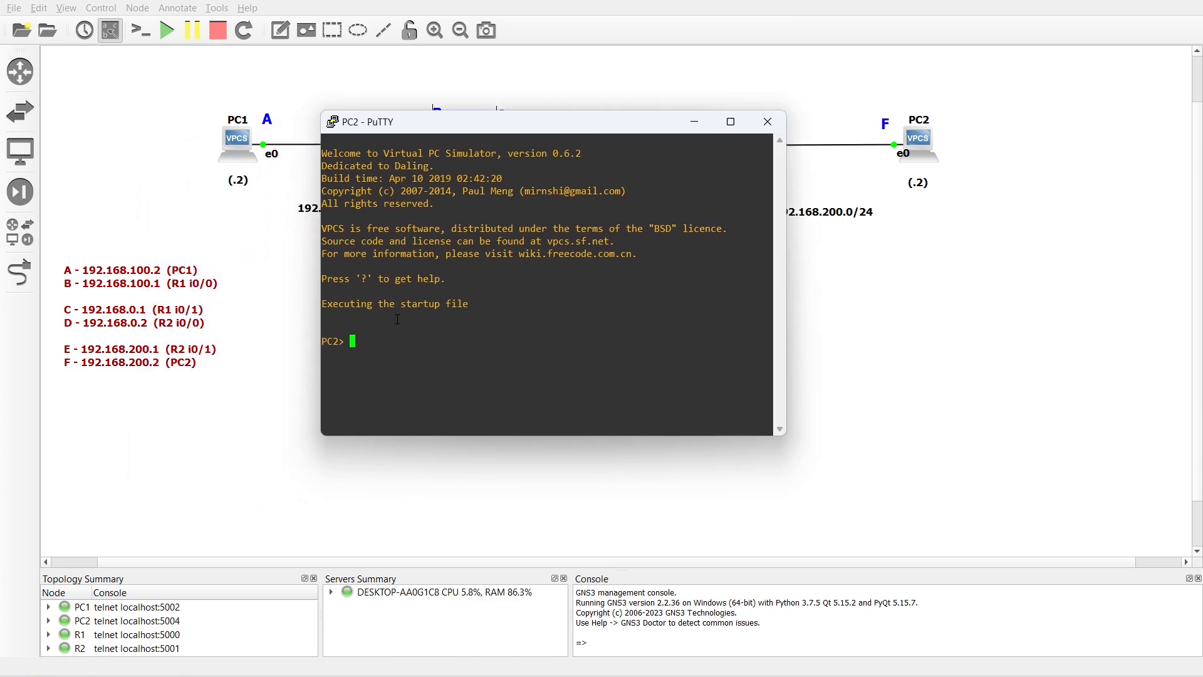
{"action": "type", "text": "ip 192.168.200.2/24"}
{"action": "key", "text": "Return"}
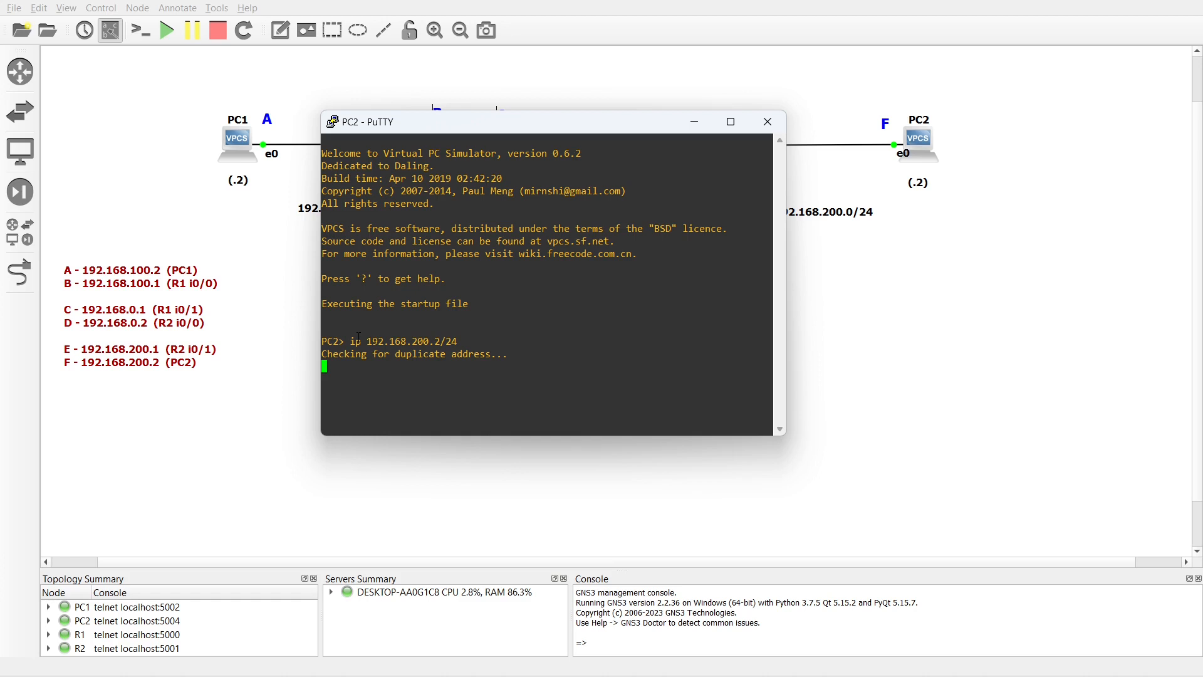
{"action": "type", "text": "save"}
{"action": "key", "text": "Return"}
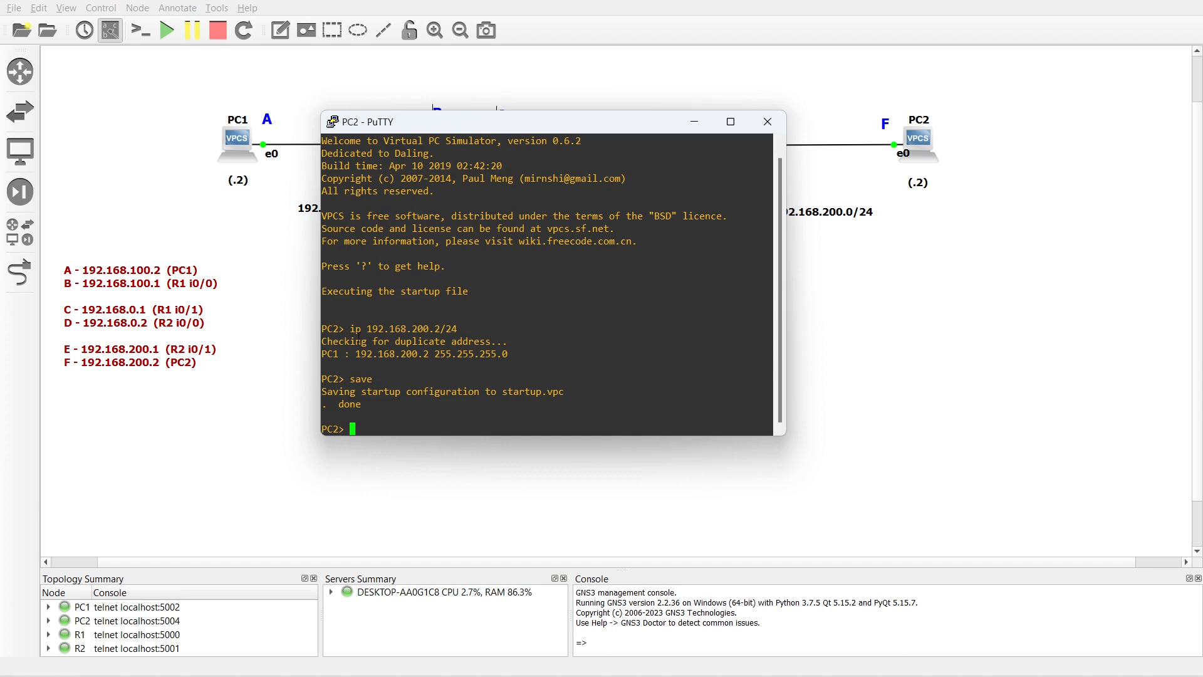
Run show ip on PC2 and check its IP/mask and gateway entries
{"action": "type", "text": "show ip"}
{"action": "key", "text": "Return"}
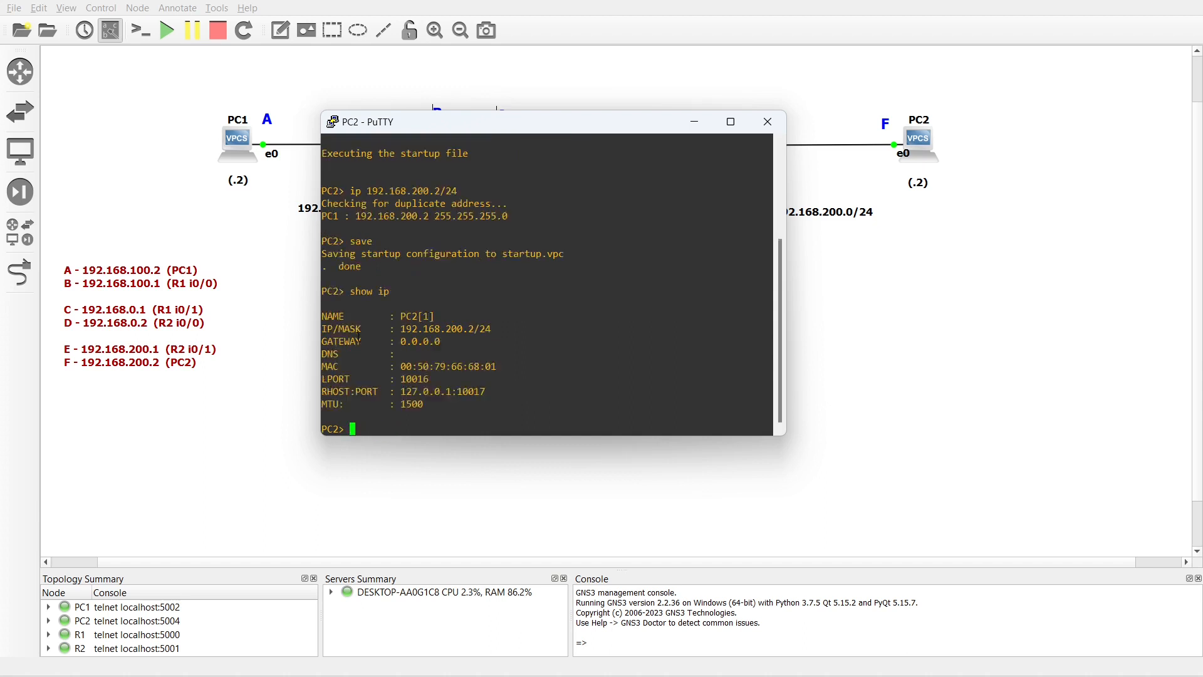
{"action": "left_click_drag", "start_coordinate": [402, 328], "coordinate": [484, 328]}
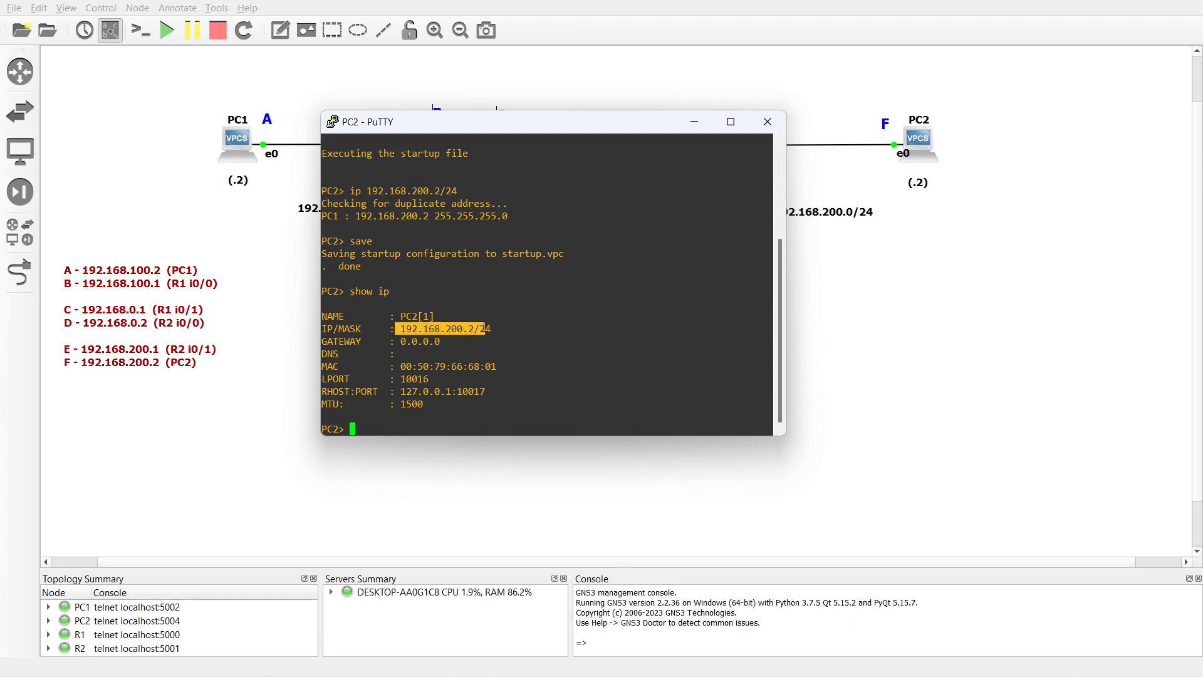
{"action": "left_click_drag", "start_coordinate": [402, 341], "coordinate": [438, 341]}
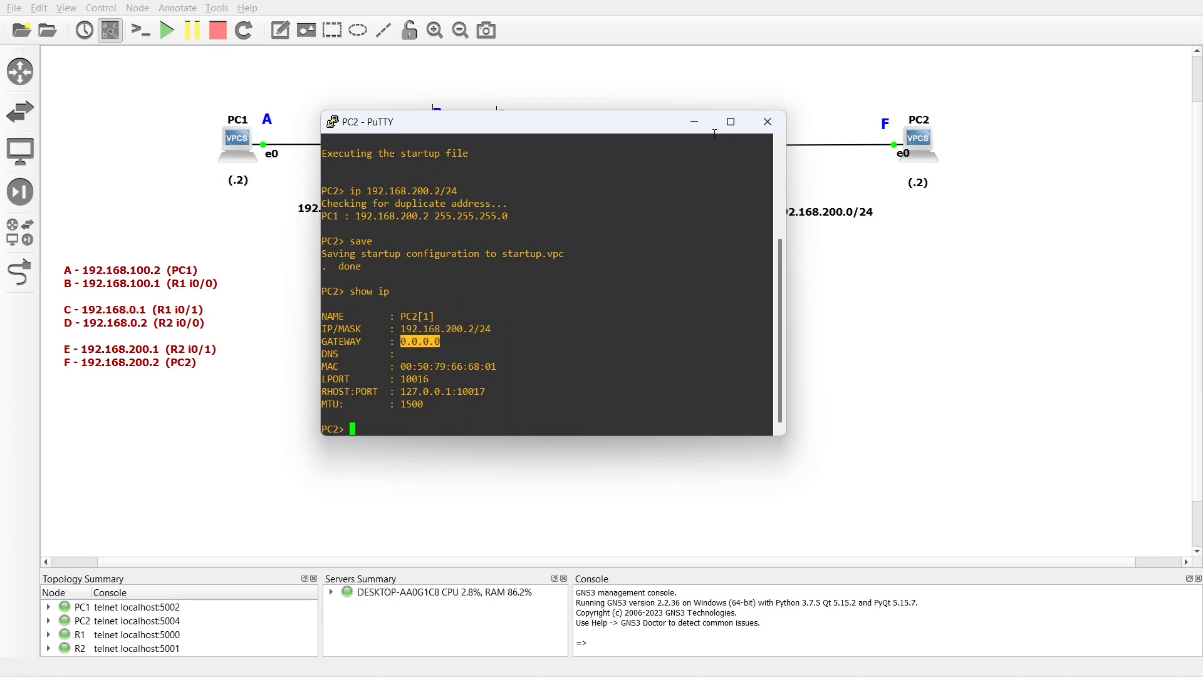
Minimize PC2's console, open R1's console and place it clear of the legend and R1's interface labels
{"action": "left_click", "coordinate": [694, 122]}
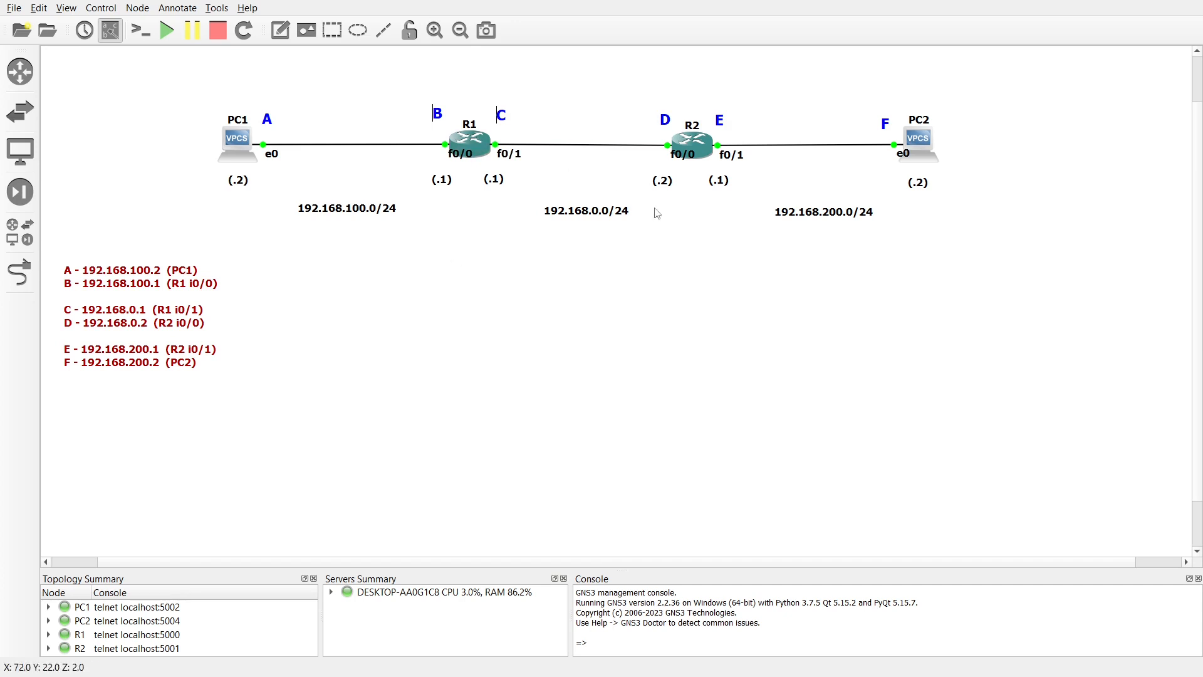
{"action": "right_click", "coordinate": [474, 136]}
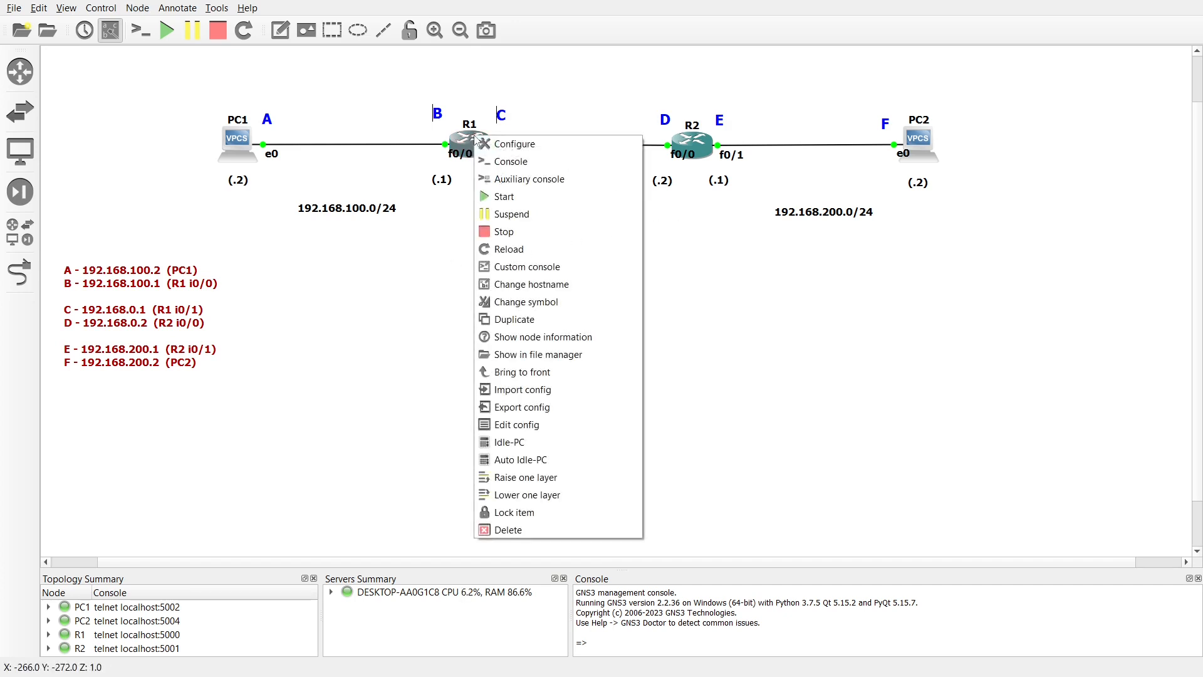
{"action": "left_click", "coordinate": [498, 162]}
{"action": "left_click_drag", "start_coordinate": [304, 36], "coordinate": [909, 76]}
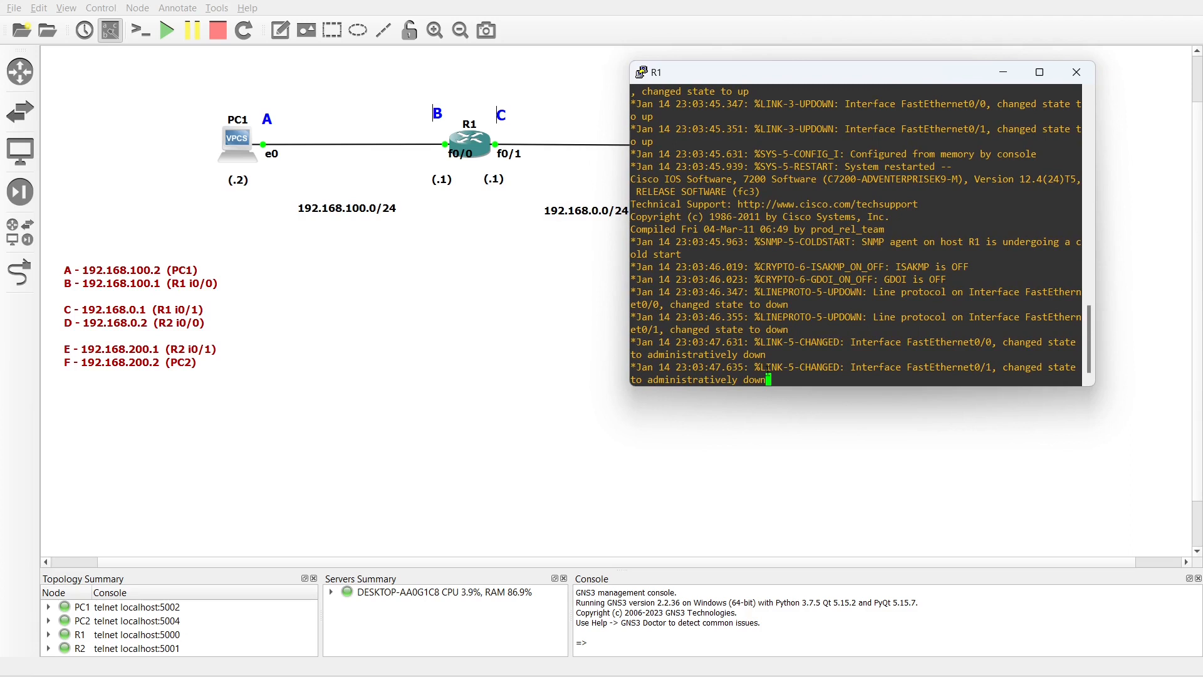
{"action": "key", "text": "Return"}
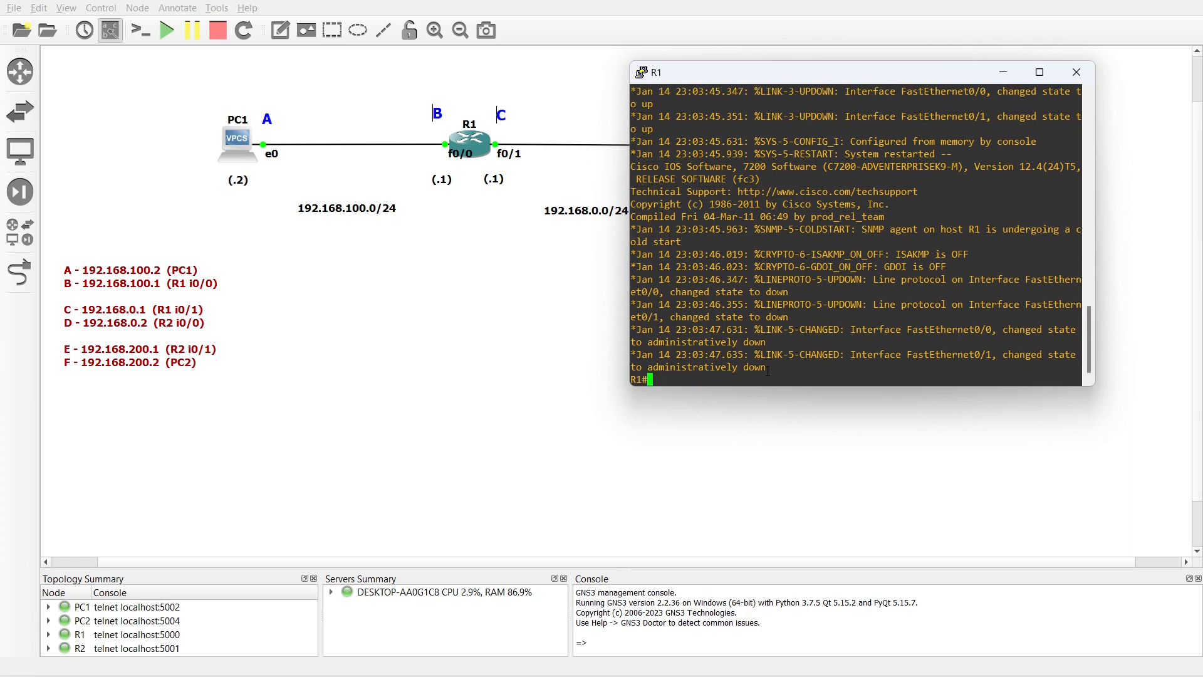
Run show ip int br on R1, widen the console and rerun the command so each interface fits on one line
{"action": "key", "text": "Return"}
{"action": "type", "text": "show "}
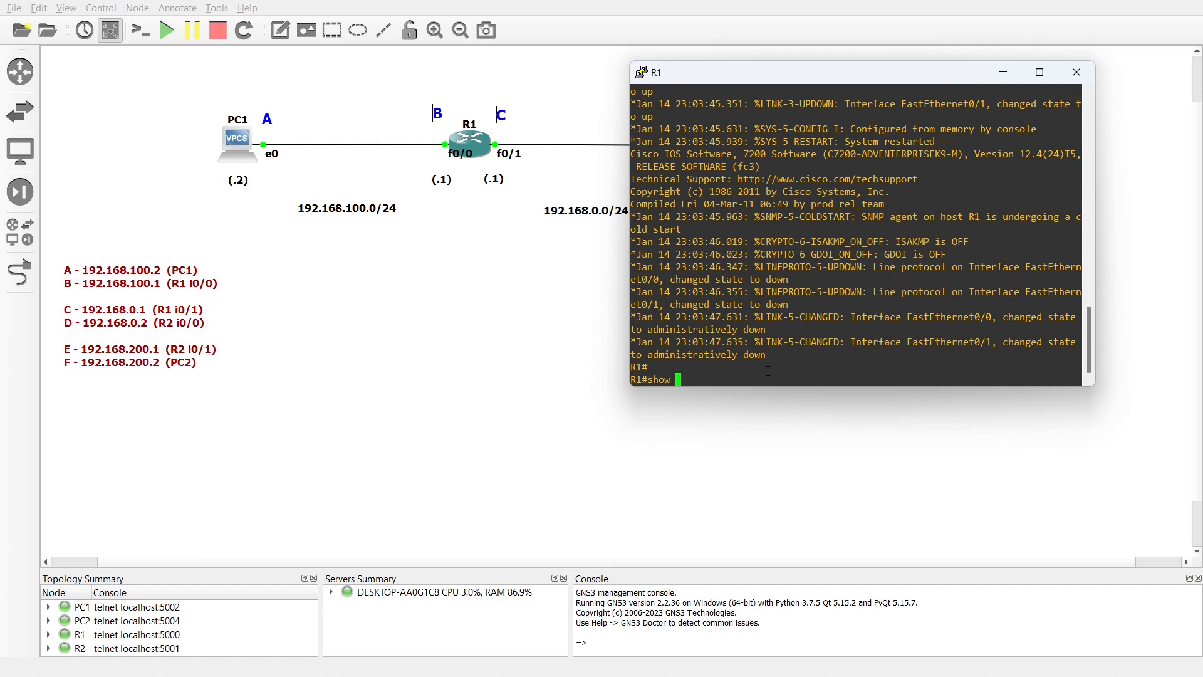
{"action": "type", "text": "ip int br"}
{"action": "key", "text": "Return"}
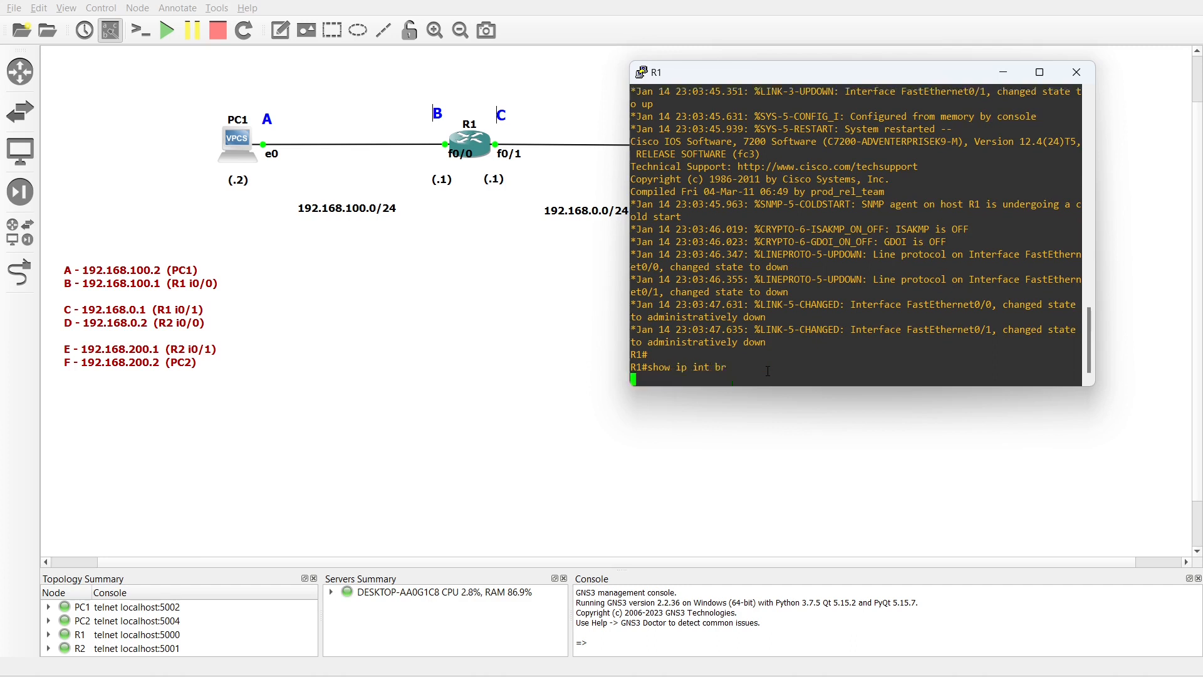
{"action": "key", "text": "Return"}
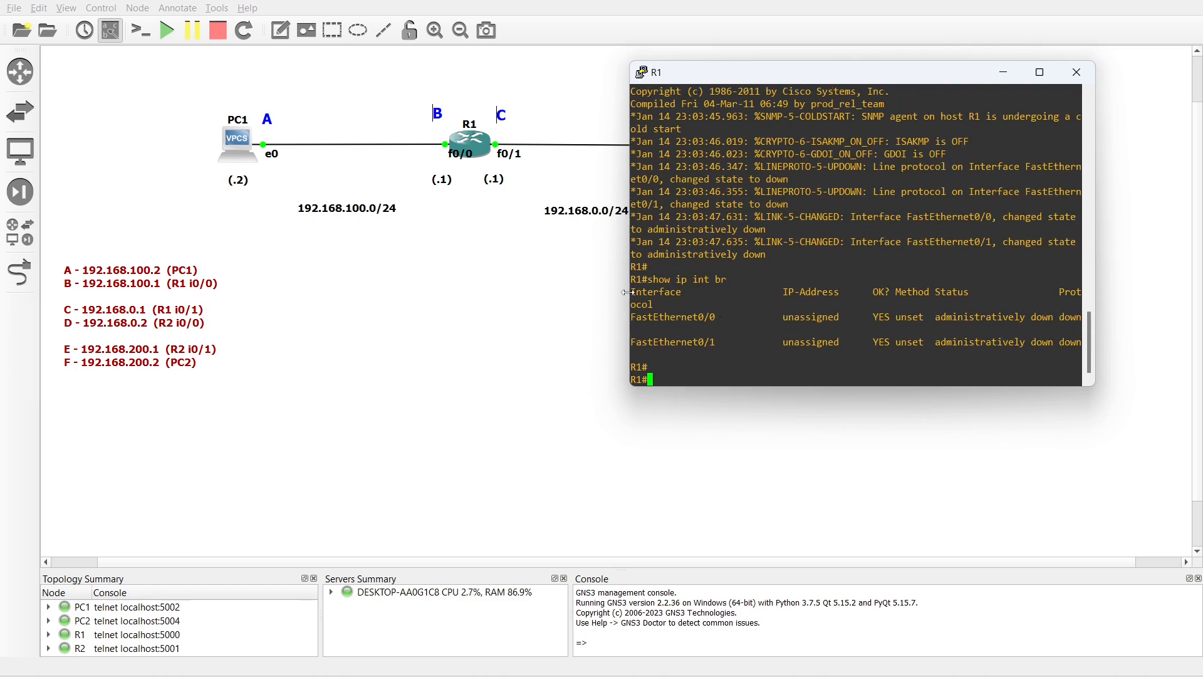
{"action": "left_click_drag", "start_coordinate": [627, 292], "coordinate": [591, 292]}
{"action": "key", "text": "Up"}
{"action": "key", "text": "Return"}
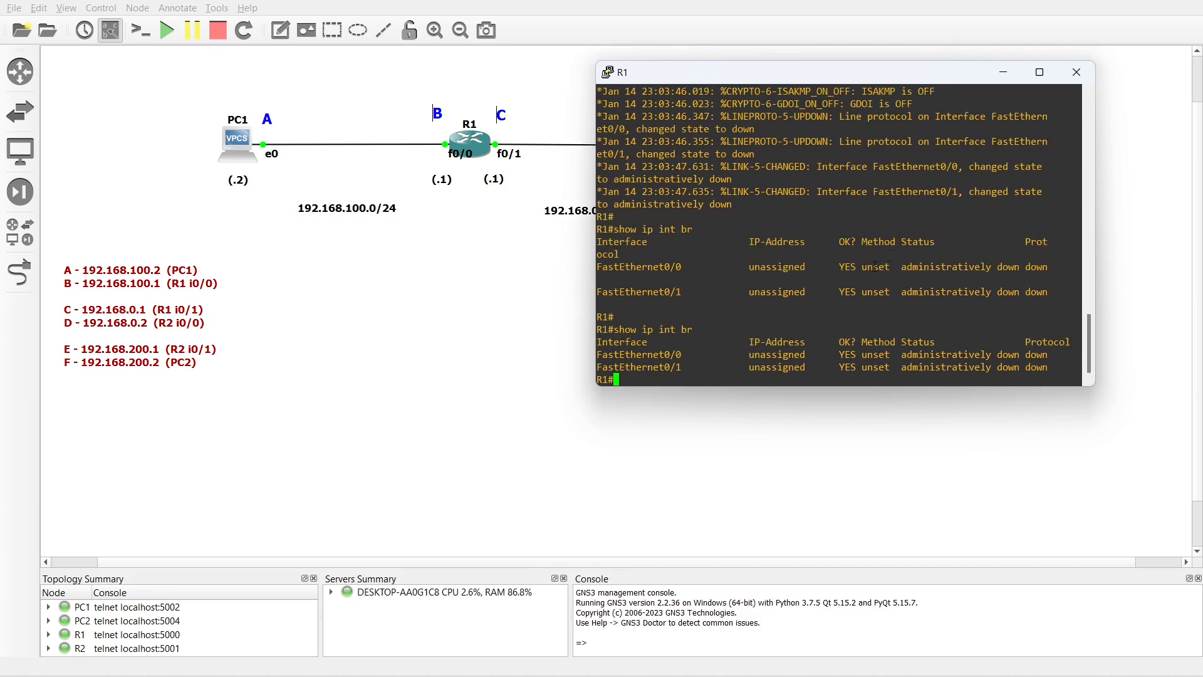
Check the names and status of R1's two FastEthernet interfaces in the interface summary
{"action": "double_click", "coordinate": [643, 356]}
{"action": "double_click", "coordinate": [634, 368]}
{"action": "left_click_drag", "start_coordinate": [901, 355], "coordinate": [1017, 354]}
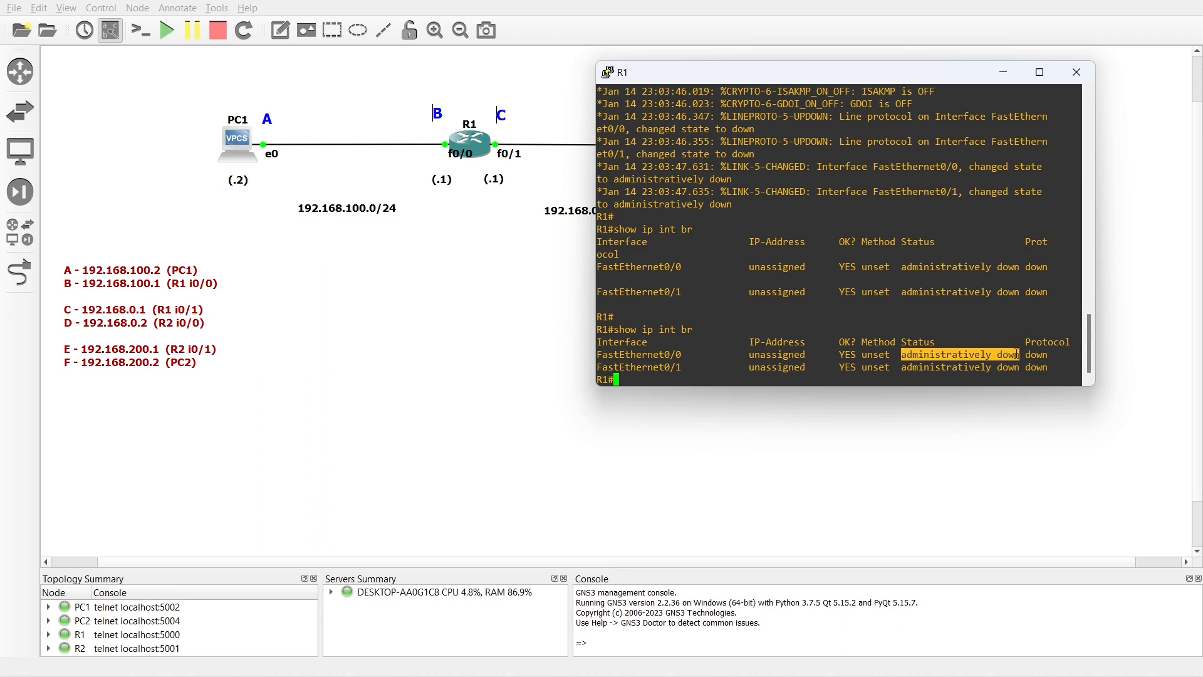
{"action": "left_click_drag", "start_coordinate": [904, 368], "coordinate": [1016, 369]}
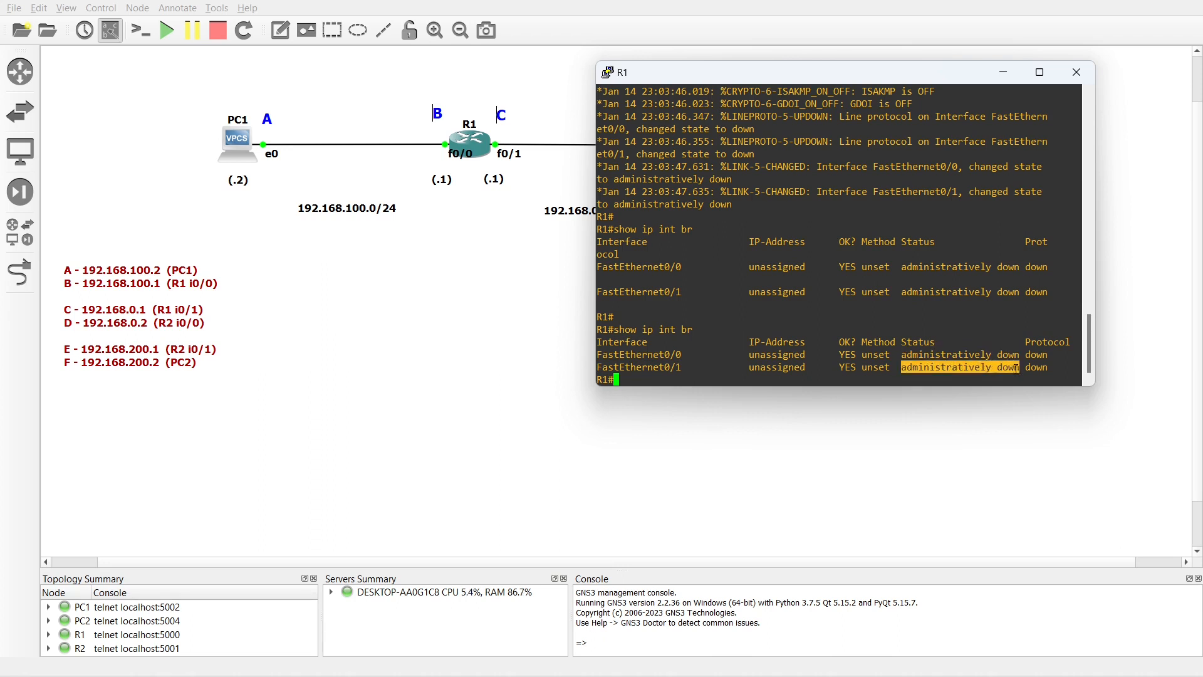
{"action": "key", "text": "Return"}
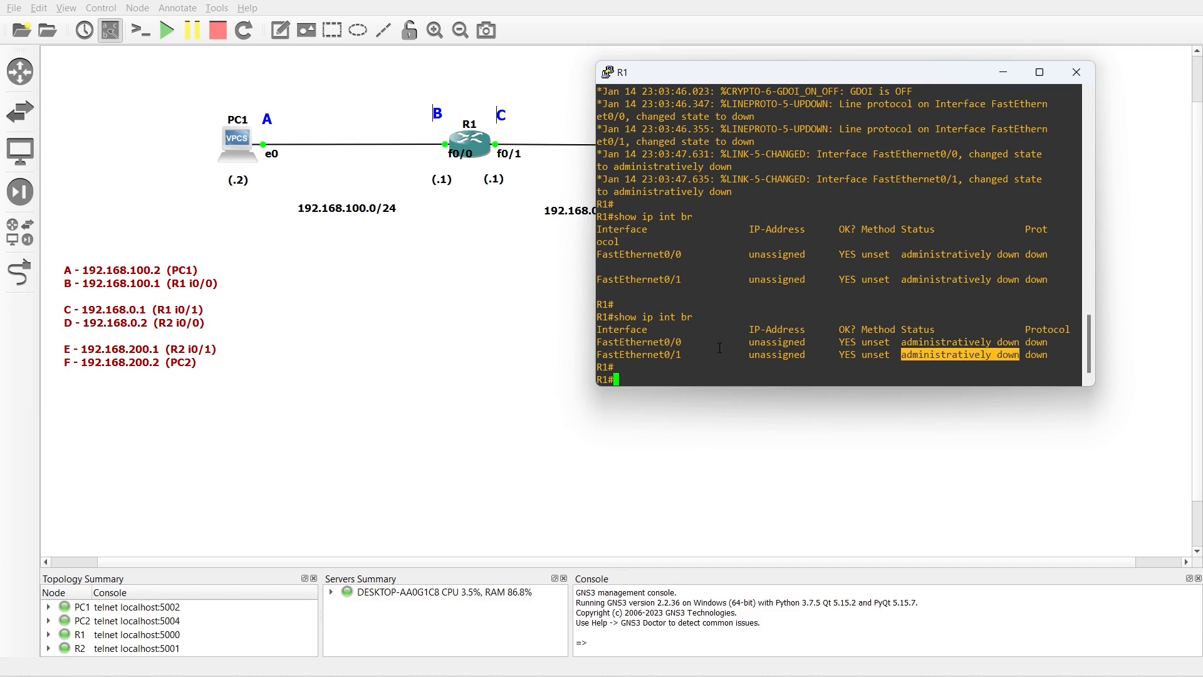
Enter R1's global configuration mode with conf t and open interface fastEthernet 0/0 for configuration
{"action": "type", "text": "conf t"}
{"action": "key", "text": "Return"}
{"action": "type", "text": "inter"}
{"action": "key", "text": "Tab"}
{"action": "type", "text": "g"}
{"action": "key", "text": "BackSpace"}
{"action": "type", "text": "face fastEthernet 0/0"}
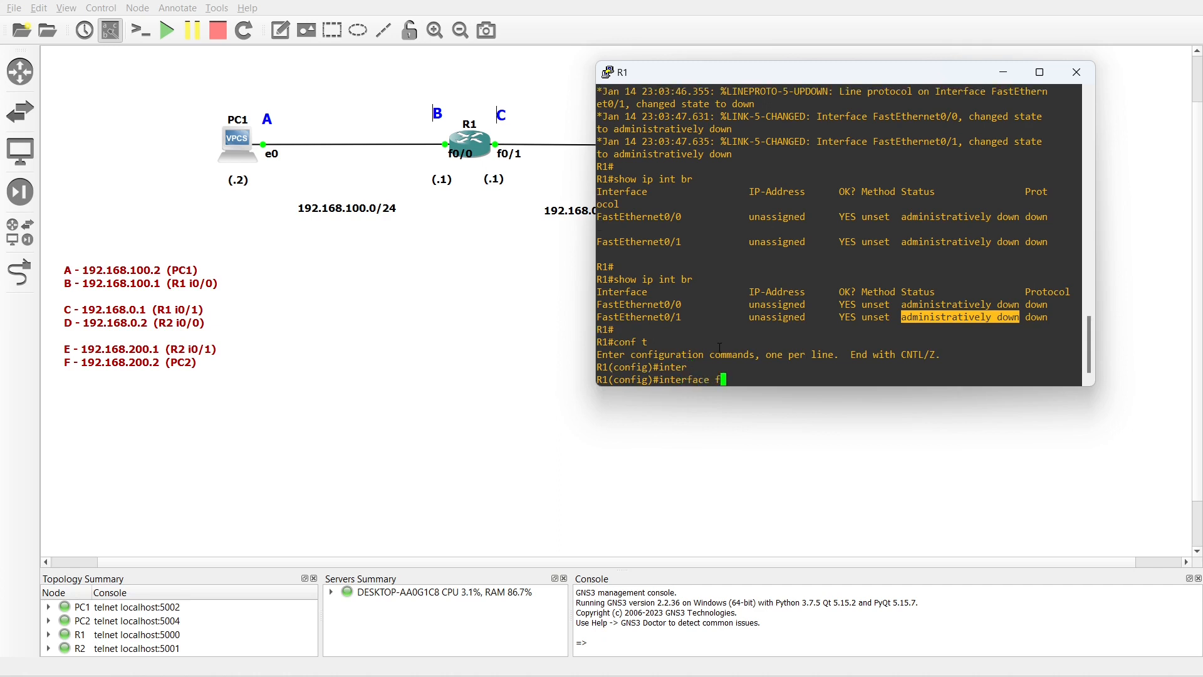
{"action": "key", "text": "Tab"}
{"action": "type", "text": "0/0"}
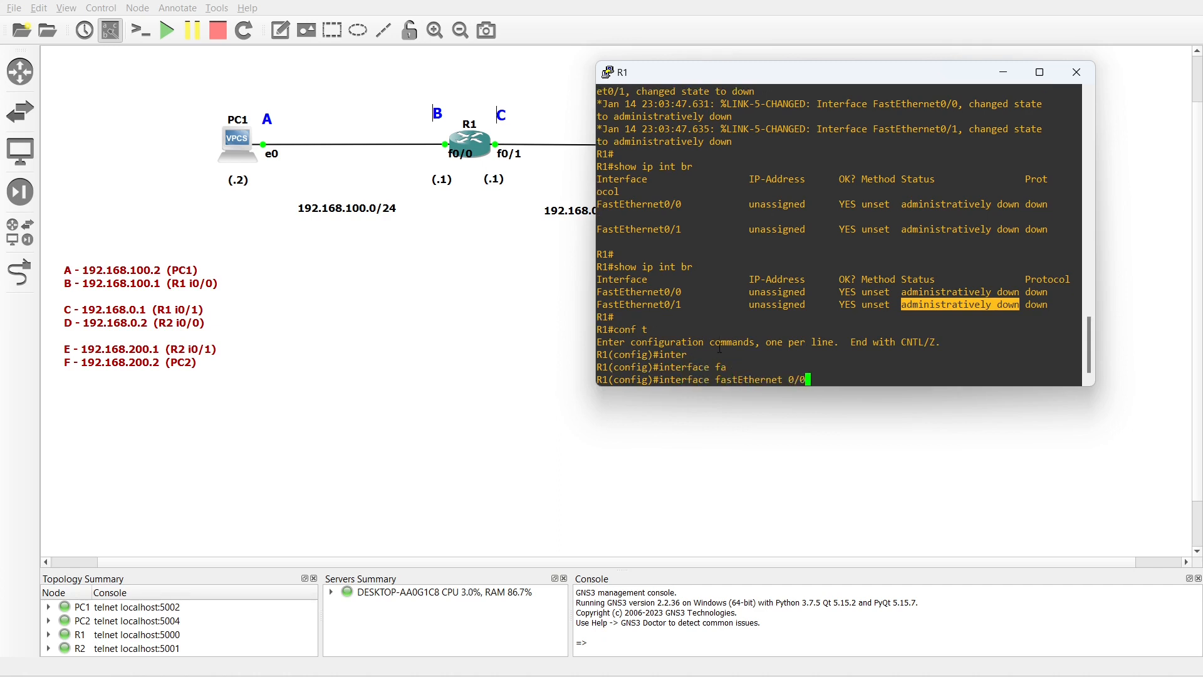
{"action": "key", "text": "Return"}
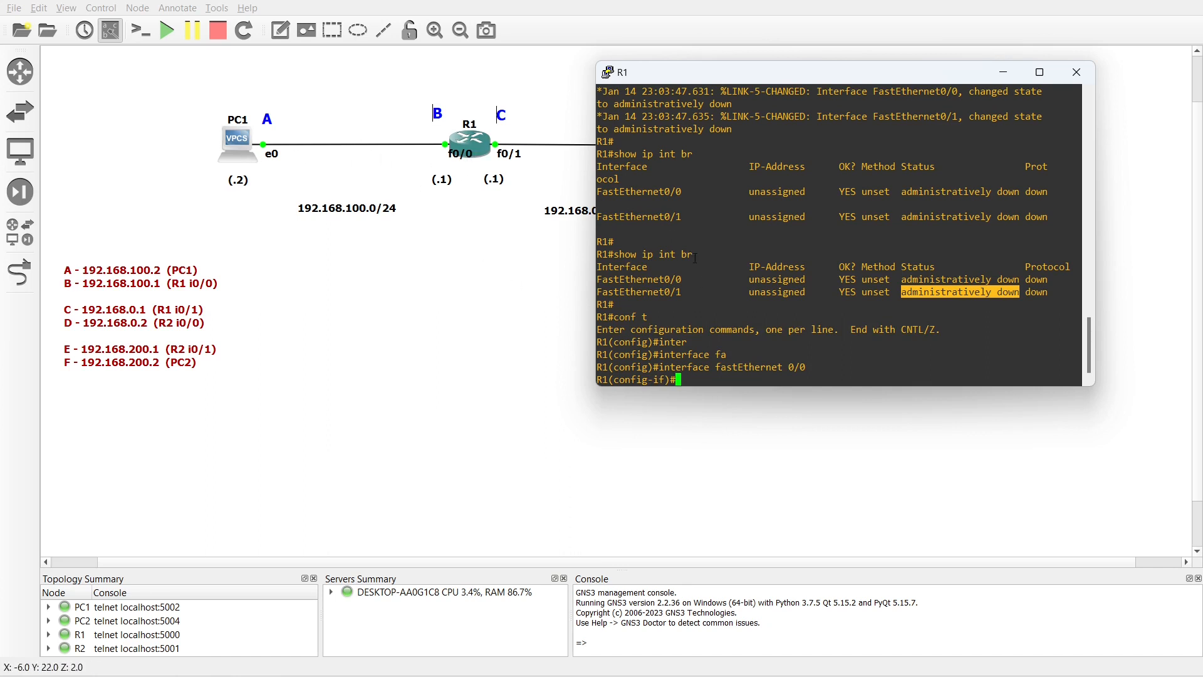
Set the description of R1's fastEthernet 0/0 interface to *** Connected-To-PC1 ***
{"action": "type", "text": "des"}
{"action": "key", "text": "Tab"}
{"action": "type", "text": "*** Connected-To-PC1 ***"}
{"action": "key", "text": "Return"}
Assign R1's fastEthernet 0/0 interface the IP address 192.168.100.1 with mask 255.255.255.0
{"action": "type", "text": "ip address"}
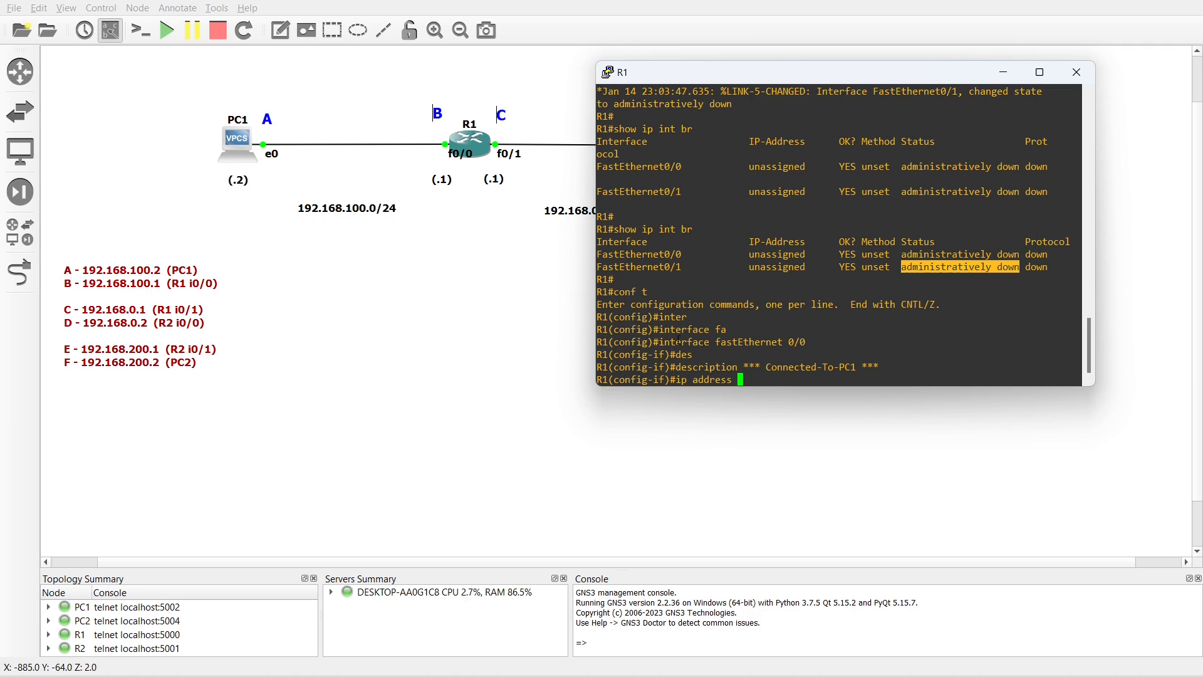
{"action": "type", "text": "192.168.100"}
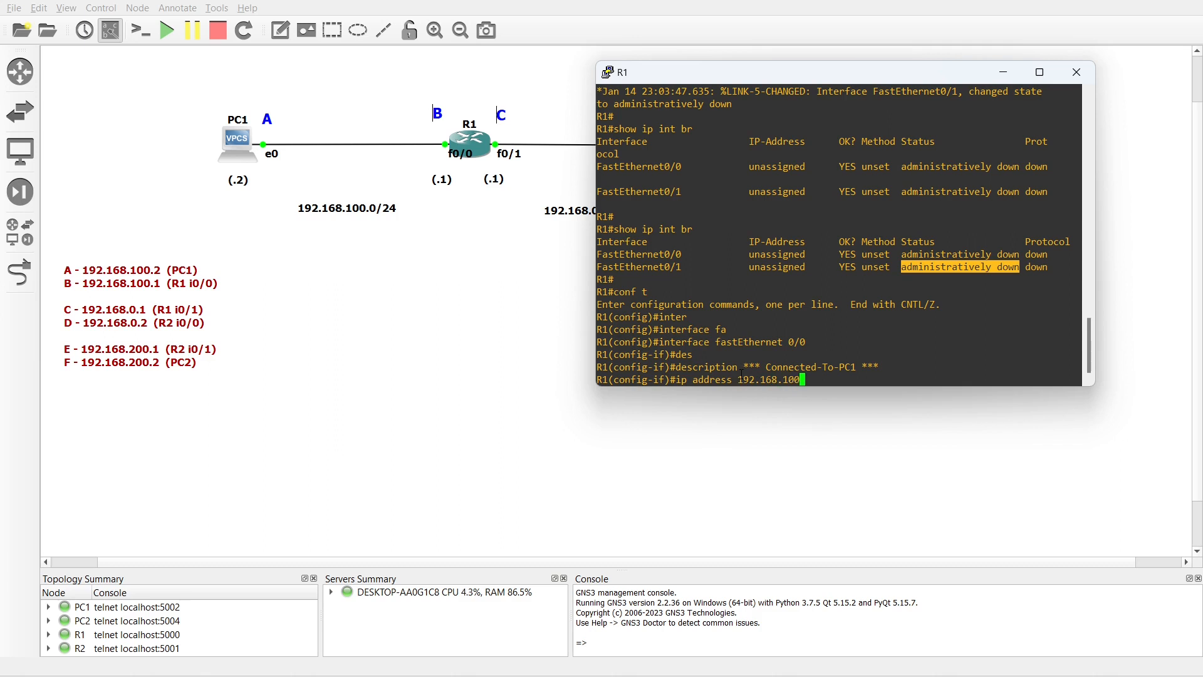
{"action": "type", "text": ".1 255."}
{"action": "type", "text": "255.2"}
{"action": "type", "text": "55."}
{"action": "type", "text": "255"}
{"action": "type", "text": "."}
{"action": "key", "text": "BackSpace"}
{"action": "key", "text": "BackSpace"}
{"action": "key", "text": "BackSpace"}
{"action": "key", "text": "BackSpace"}
{"action": "type", "text": "0"}
{"action": "key", "text": "Return"}
Enable R1's fastEthernet 0/0 interface with no shutdown and check the link and line protocol messages
{"action": "type", "text": "no shu"}
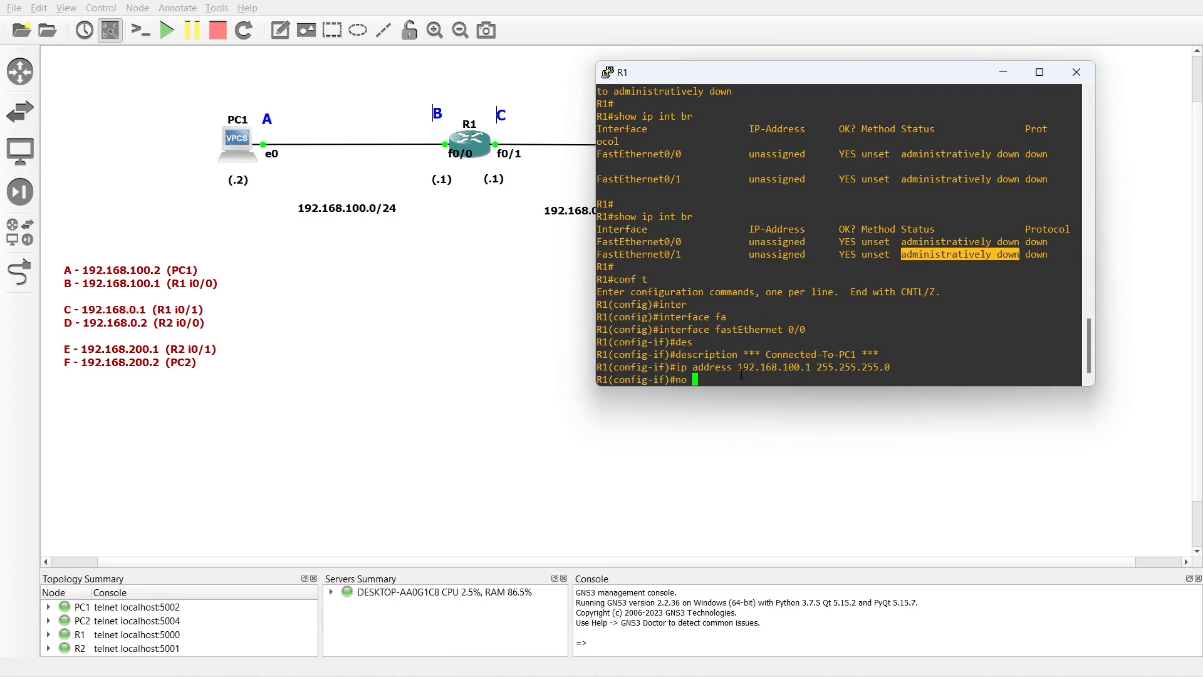
{"action": "key", "text": "Tab"}
{"action": "key", "text": "Return"}
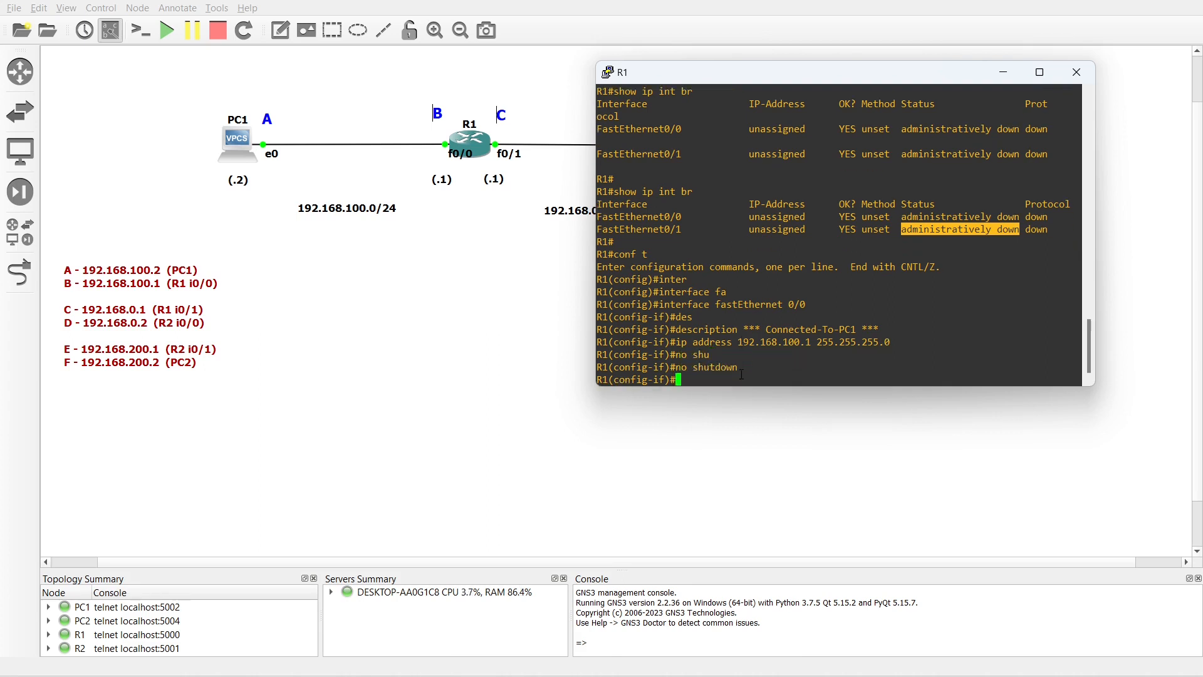
{"action": "key", "text": "Return"}
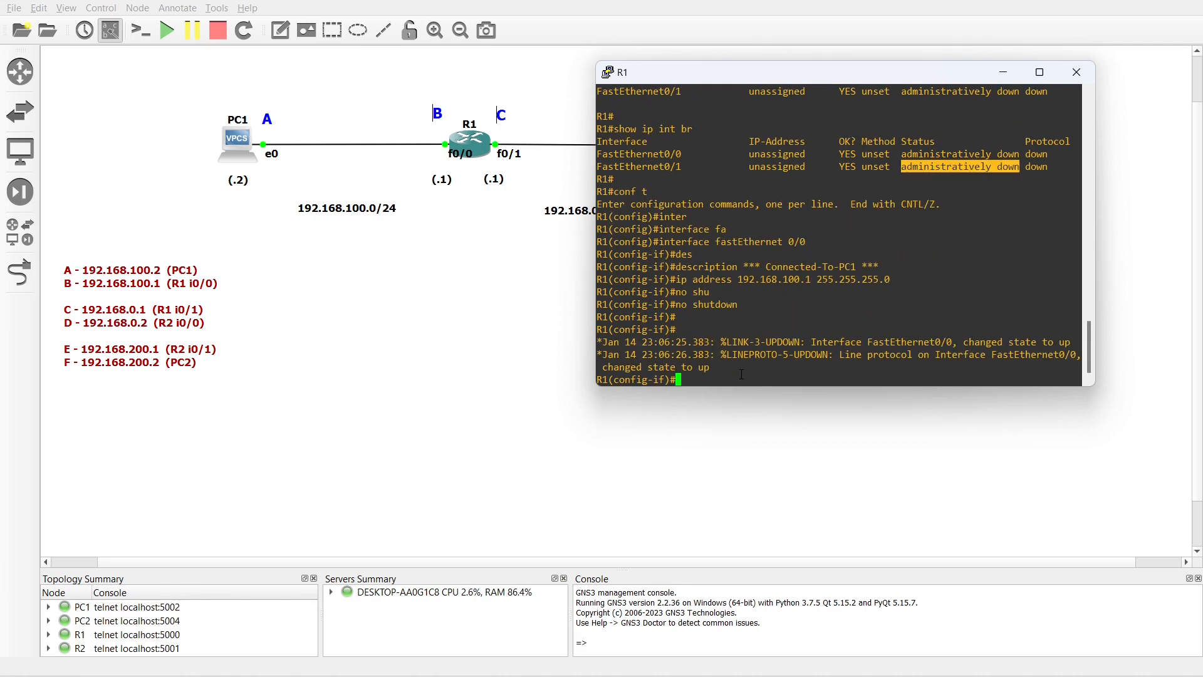
{"action": "left_click_drag", "start_coordinate": [963, 342], "coordinate": [1068, 343]}
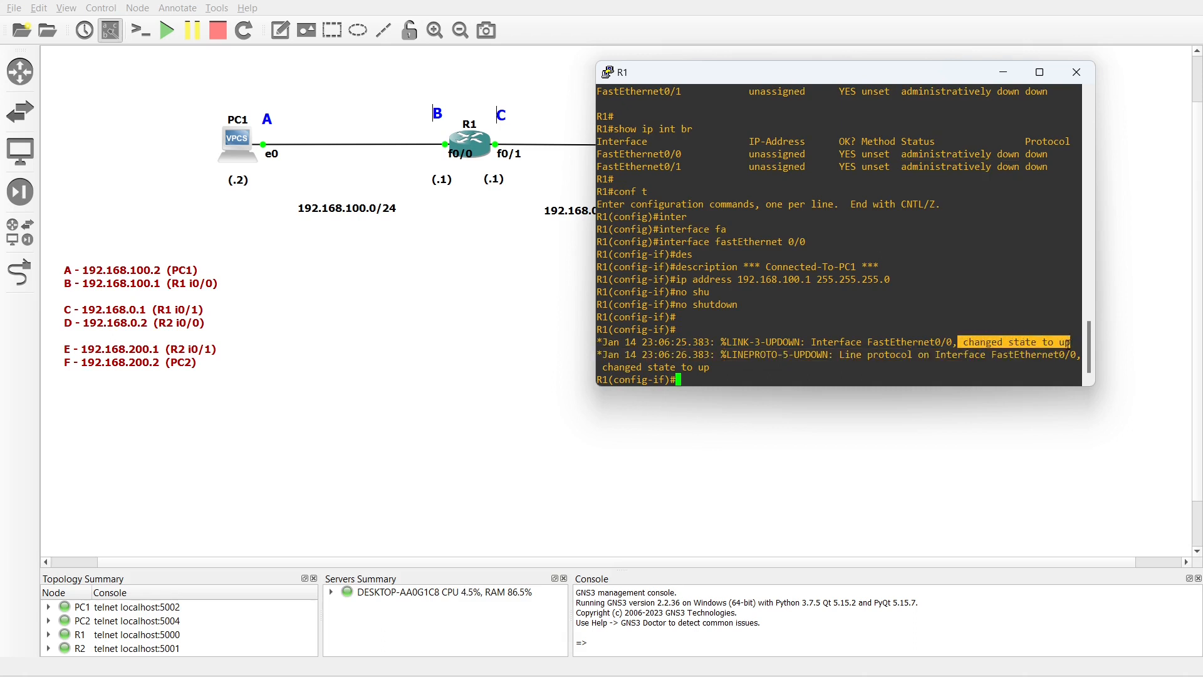
{"action": "left_click_drag", "start_coordinate": [840, 354], "coordinate": [760, 372]}
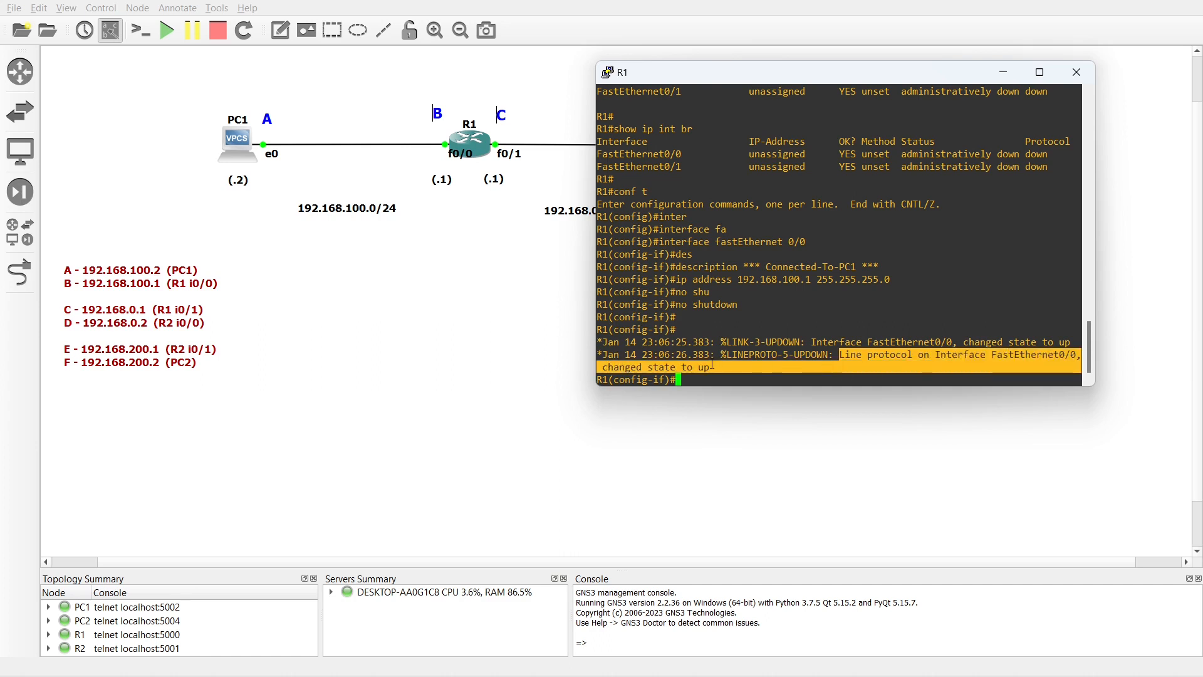
Leave R1's configuration mode with end and list the interface summary with show ip int br
{"action": "left_click", "coordinate": [679, 379]}
{"action": "key", "text": "Return"}
{"action": "type", "text": "end"}
{"action": "key", "text": "Return"}
{"action": "key", "text": "Return"}
{"action": "type", "text": "show ip int br"}
{"action": "key", "text": "Return"}
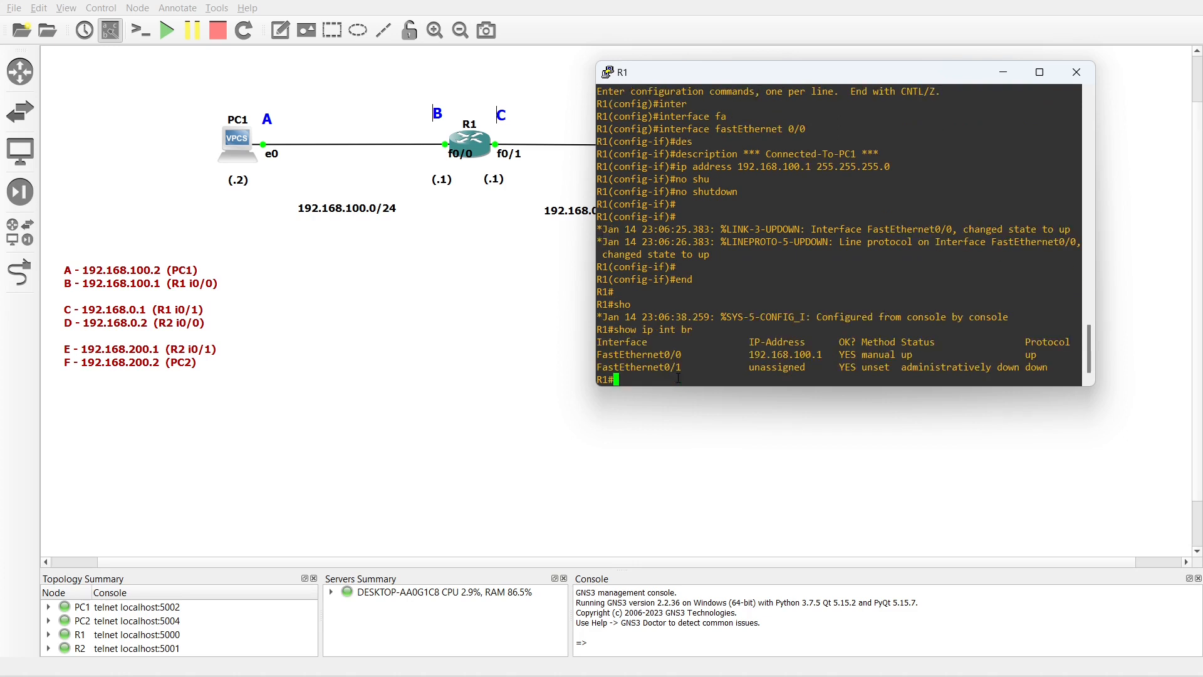
Check FastEthernet0/0's status, protocol and IP address in R1's interface summary
{"action": "key", "text": "Return"}
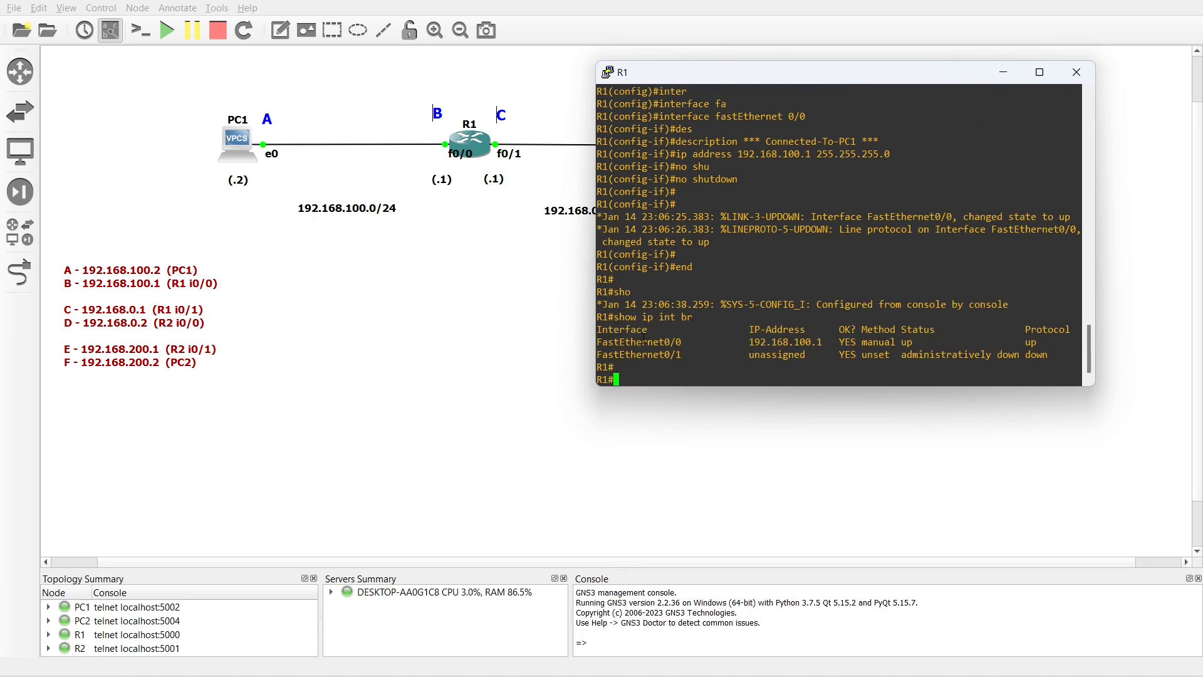
{"action": "double_click", "coordinate": [643, 341]}
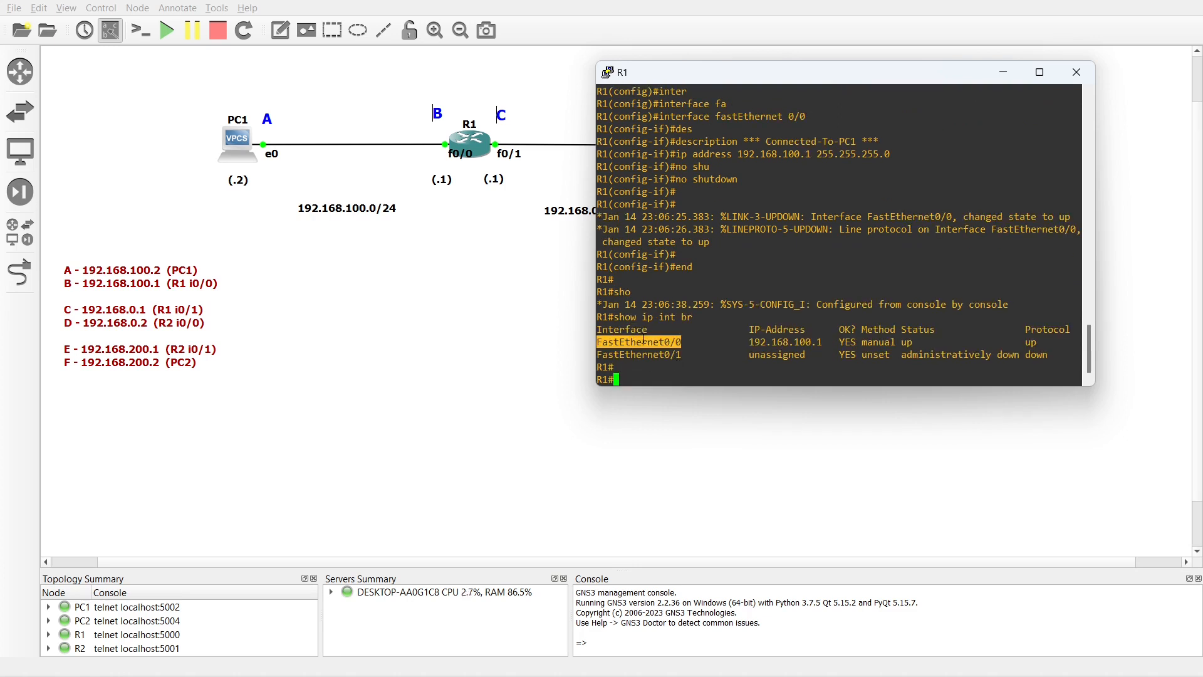
{"action": "double_click", "coordinate": [905, 341]}
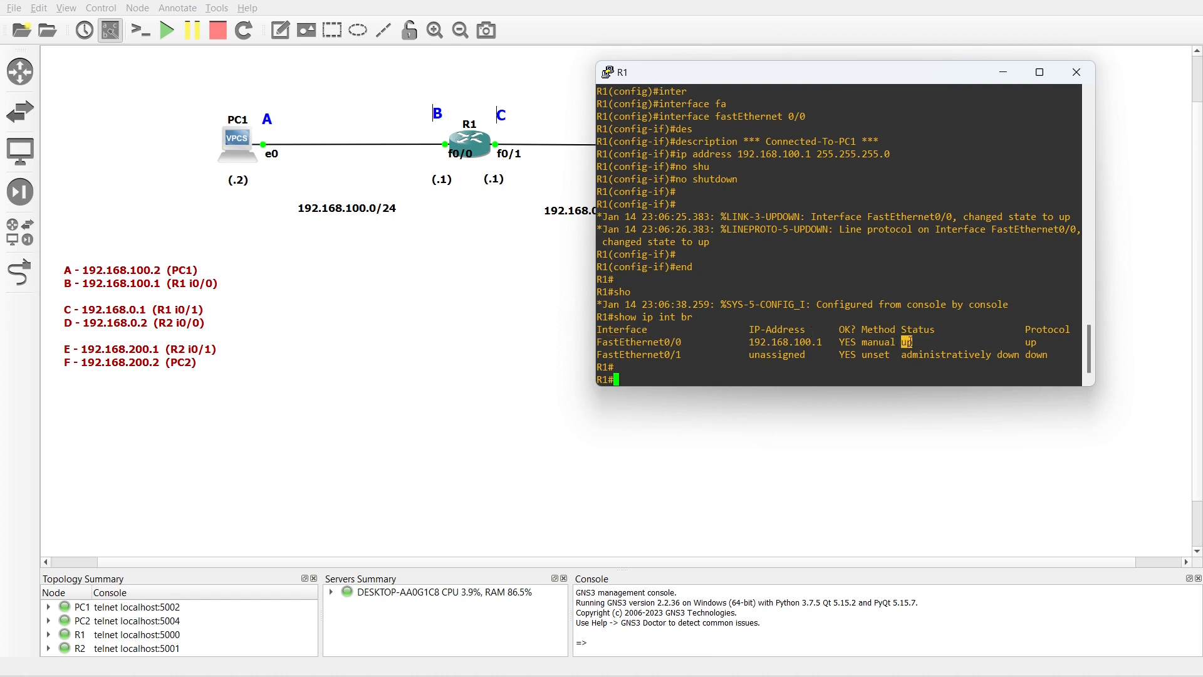
{"action": "left_click", "coordinate": [1026, 339]}
{"action": "double_click", "coordinate": [1031, 341]}
{"action": "left_click_drag", "start_coordinate": [751, 342], "coordinate": [819, 341]}
Run show ip route on R1 and examine the directly connected network and its outgoing interface
{"action": "left_click", "coordinate": [644, 369]}
{"action": "key", "text": "Return"}
{"action": "type", "text": "show ip rou"}
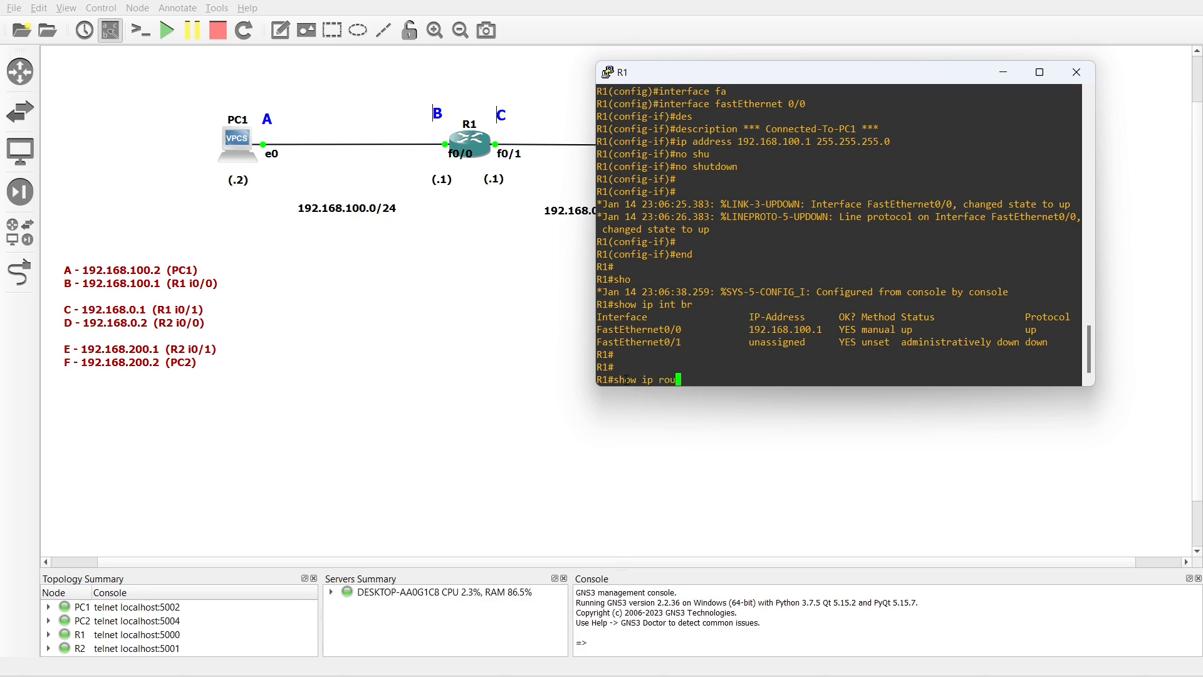
{"action": "key", "text": "Tab"}
{"action": "key", "text": "Return"}
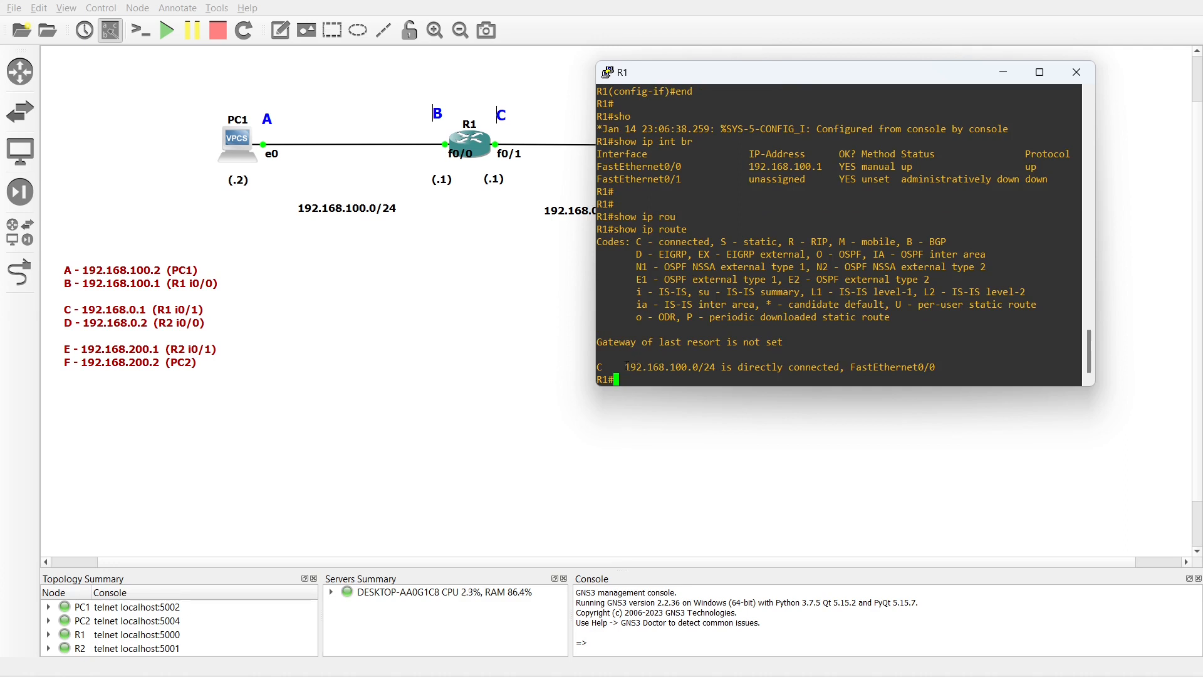
{"action": "left_click_drag", "start_coordinate": [627, 367], "coordinate": [713, 366]}
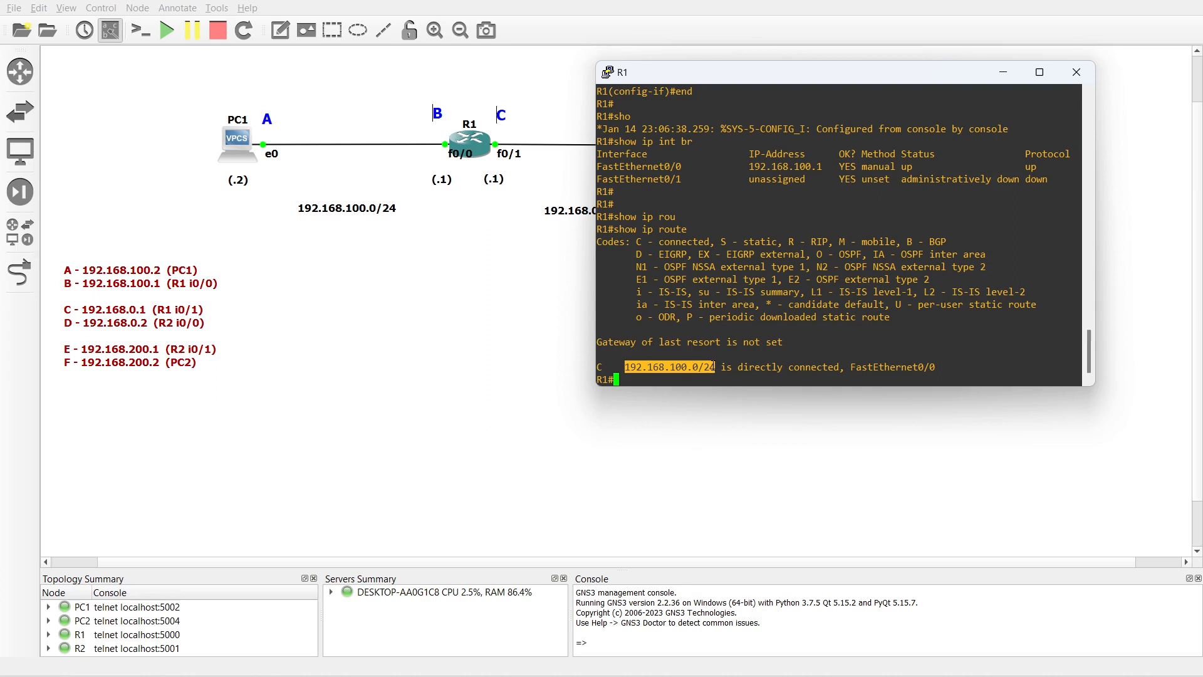
{"action": "left_click_drag", "start_coordinate": [851, 367], "coordinate": [933, 365]}
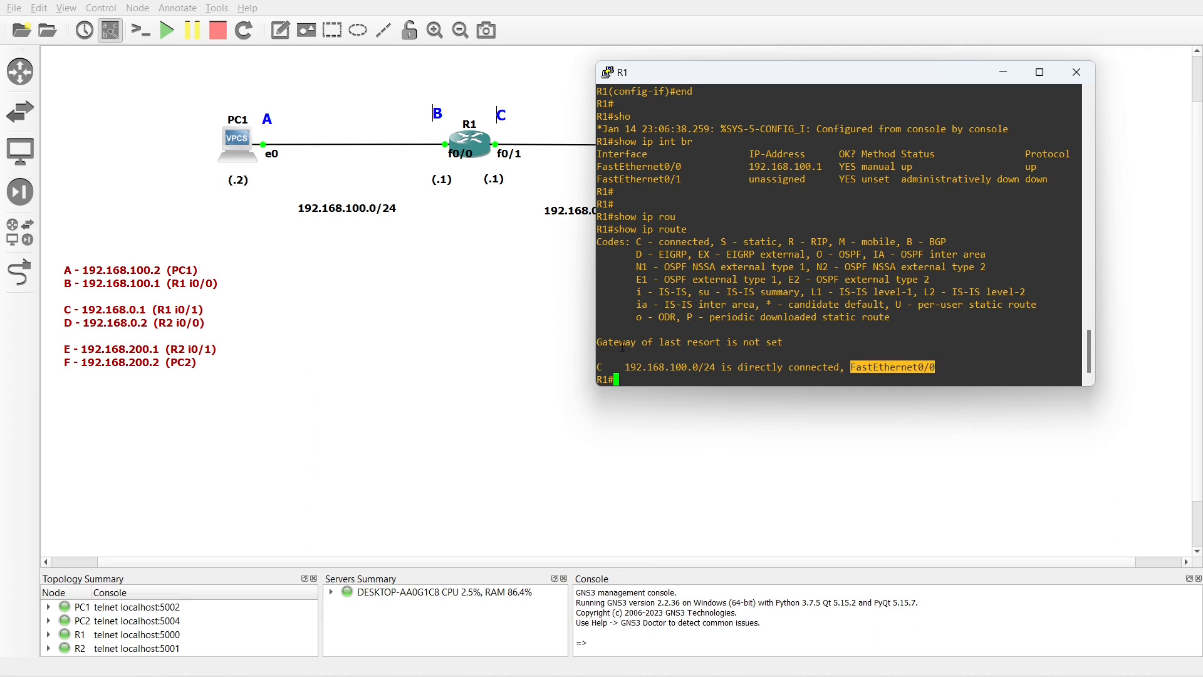
{"action": "left_click_drag", "start_coordinate": [627, 367], "coordinate": [714, 367]}
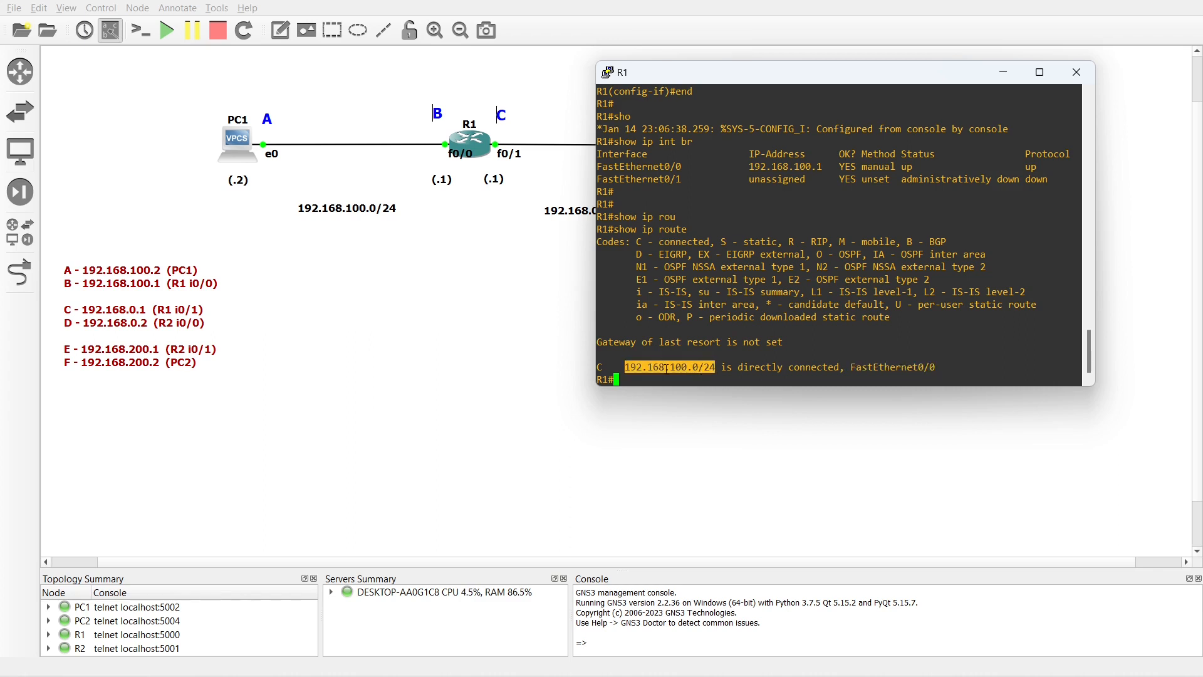
{"action": "left_click_drag", "start_coordinate": [851, 367], "coordinate": [932, 367]}
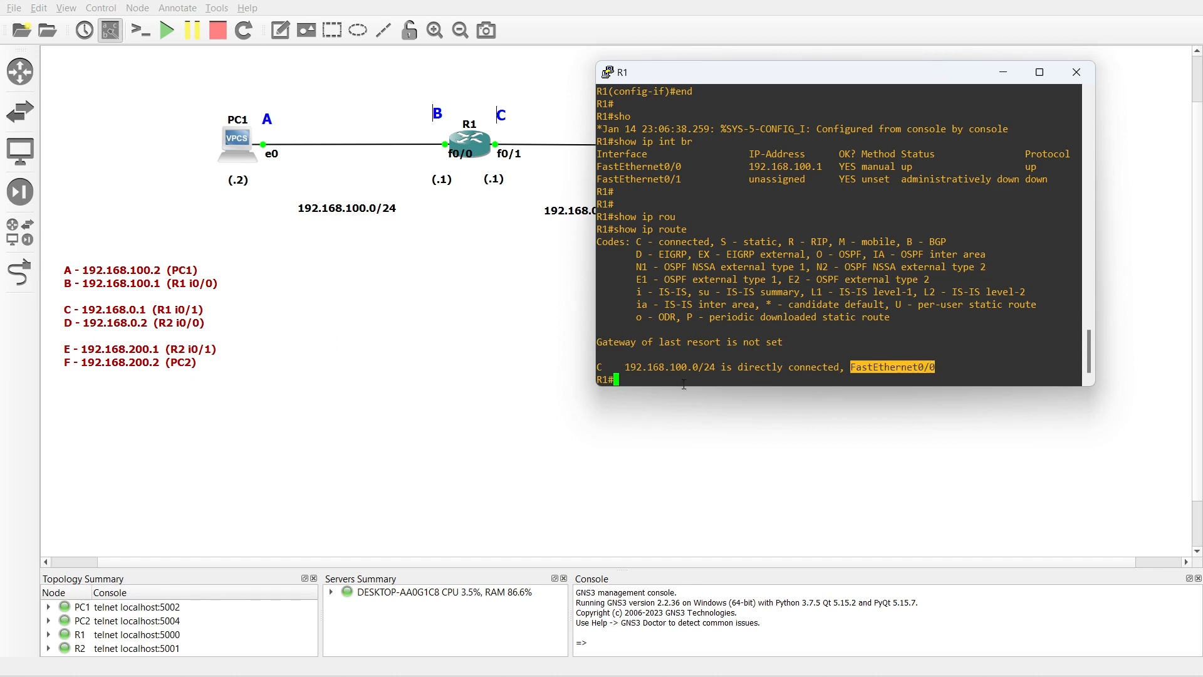
{"action": "left_click", "coordinate": [622, 379]}
{"action": "key", "text": "Return"}
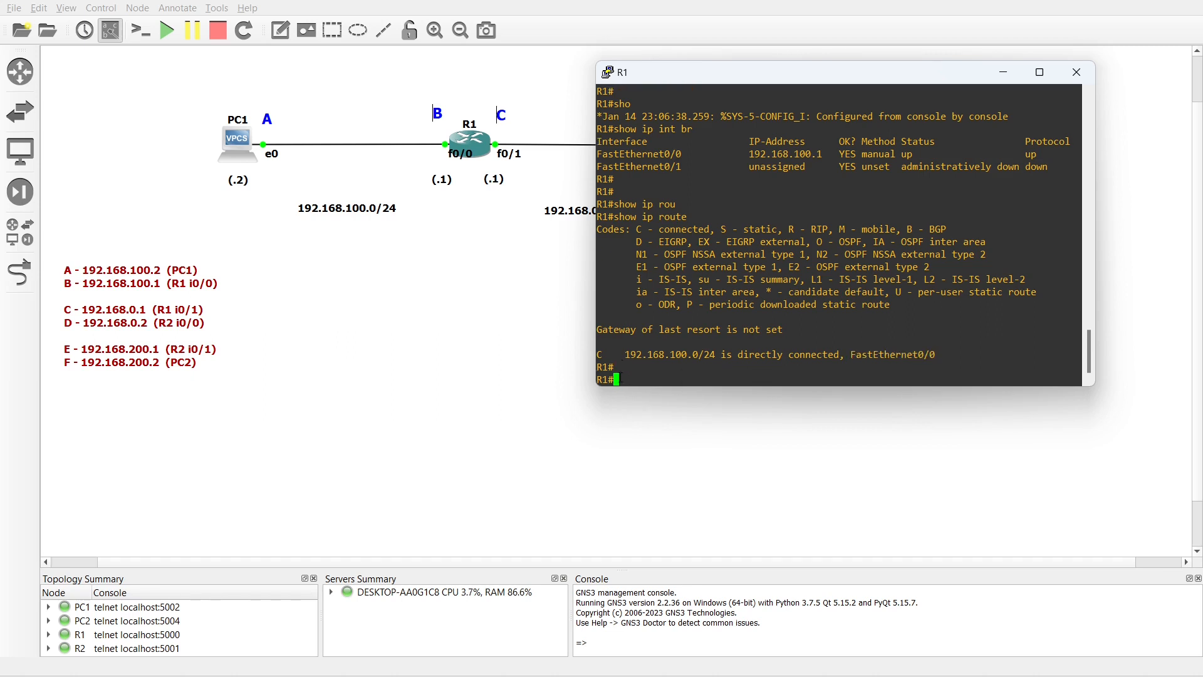
Enter global configuration mode on R1 with conf t and open interface fastEthernet 0/1 for configuration
{"action": "type", "text": "conf t"}
{"action": "key", "text": "Return"}
{"action": "type", "text": "interface f"}
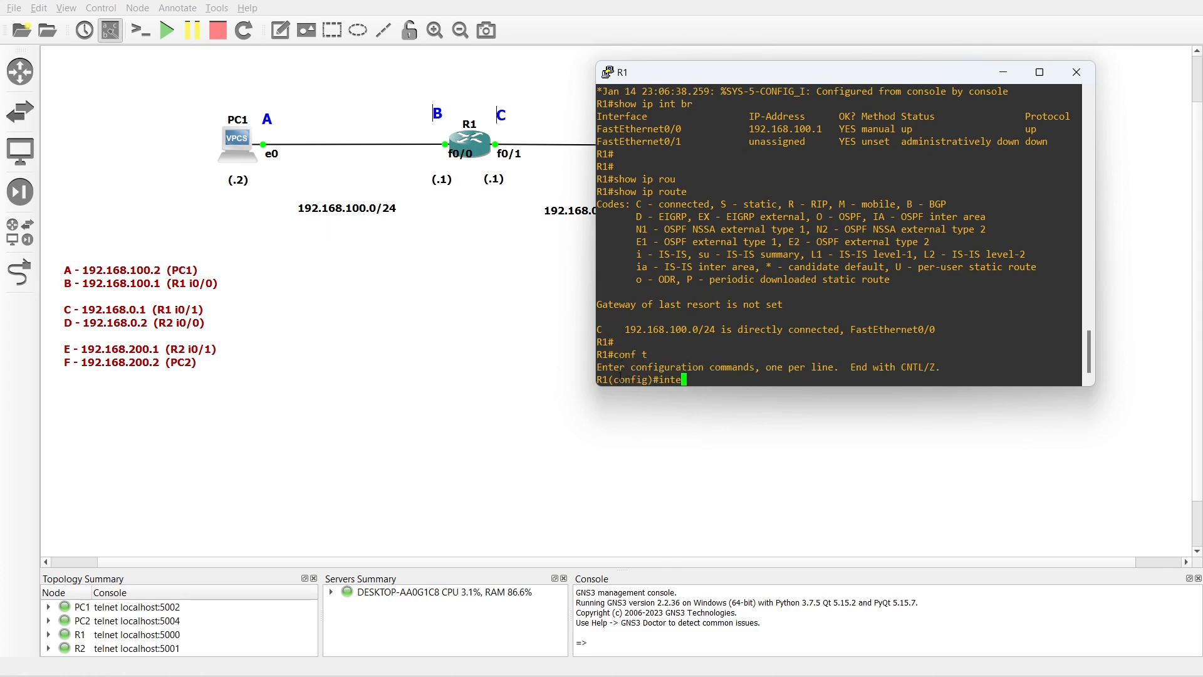
{"action": "key", "text": "Tab"}
{"action": "type", "text": "fa"}
{"action": "key", "text": "Tab"}
{"action": "type", "text": "0/1"}
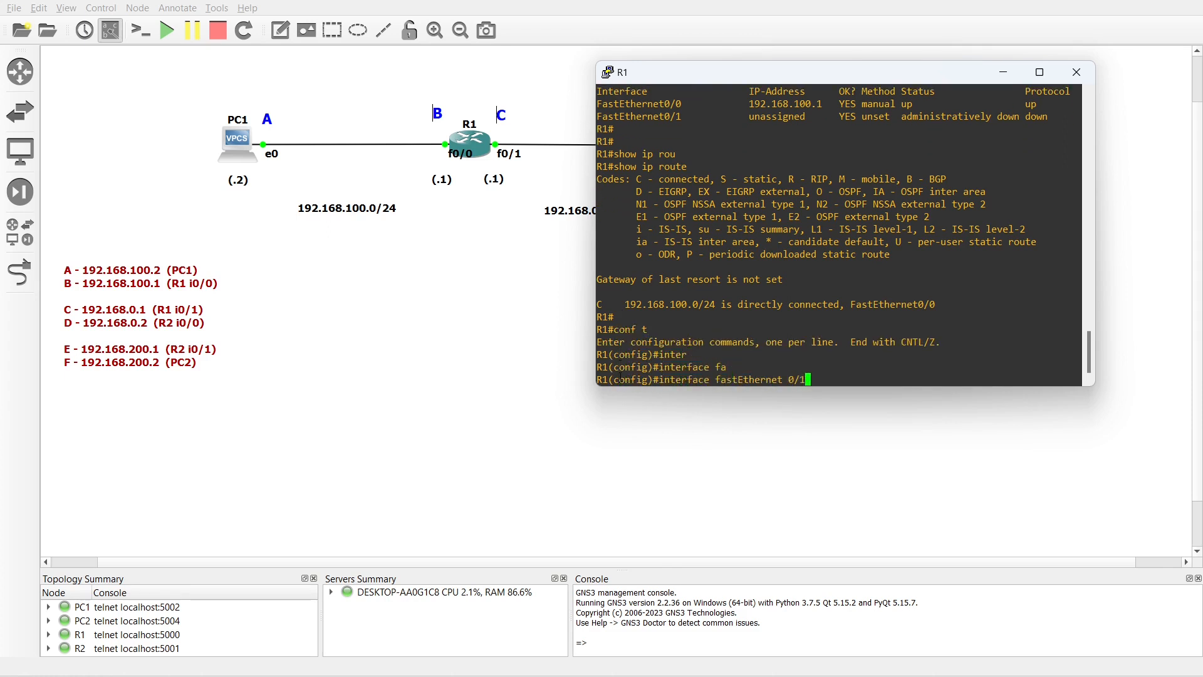
{"action": "key", "text": "Return"}
Set the description of R1's fastEthernet 0/1 interface to *** Connected-To-R2 ***
{"action": "type", "text": "des"}
{"action": "key", "text": "Tab"}
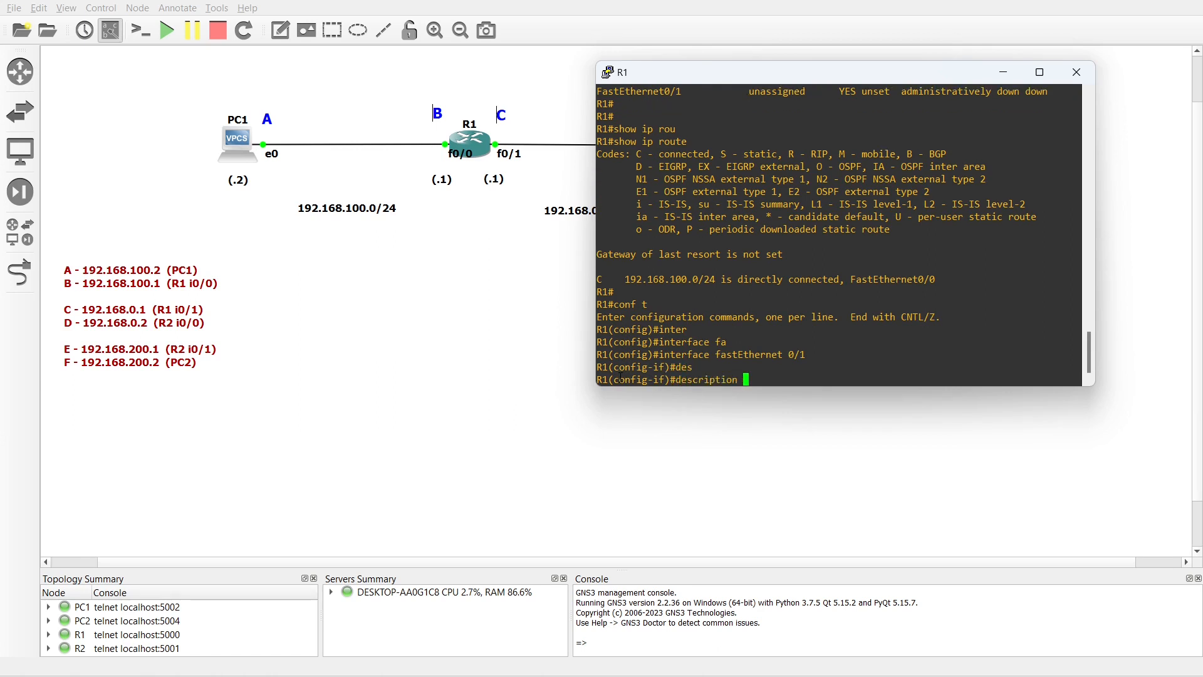
{"action": "left_click_drag", "start_coordinate": [698, 75], "coordinate": [765, 218]}
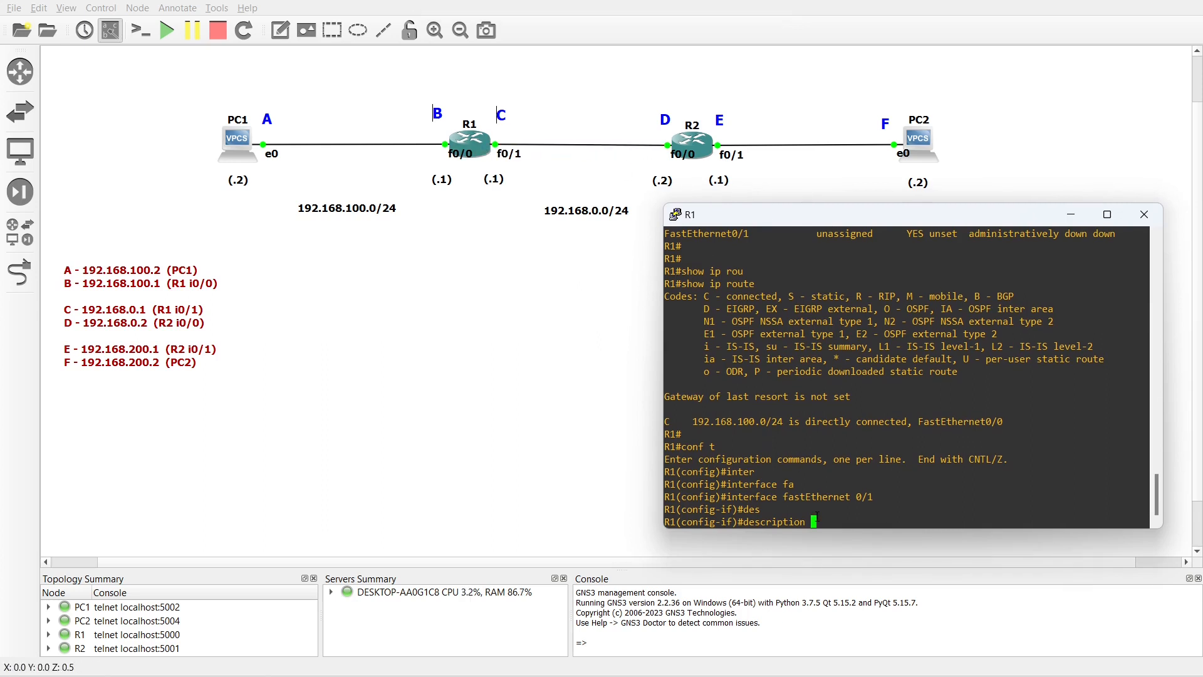
{"action": "type", "text": "*** Connected-To"}
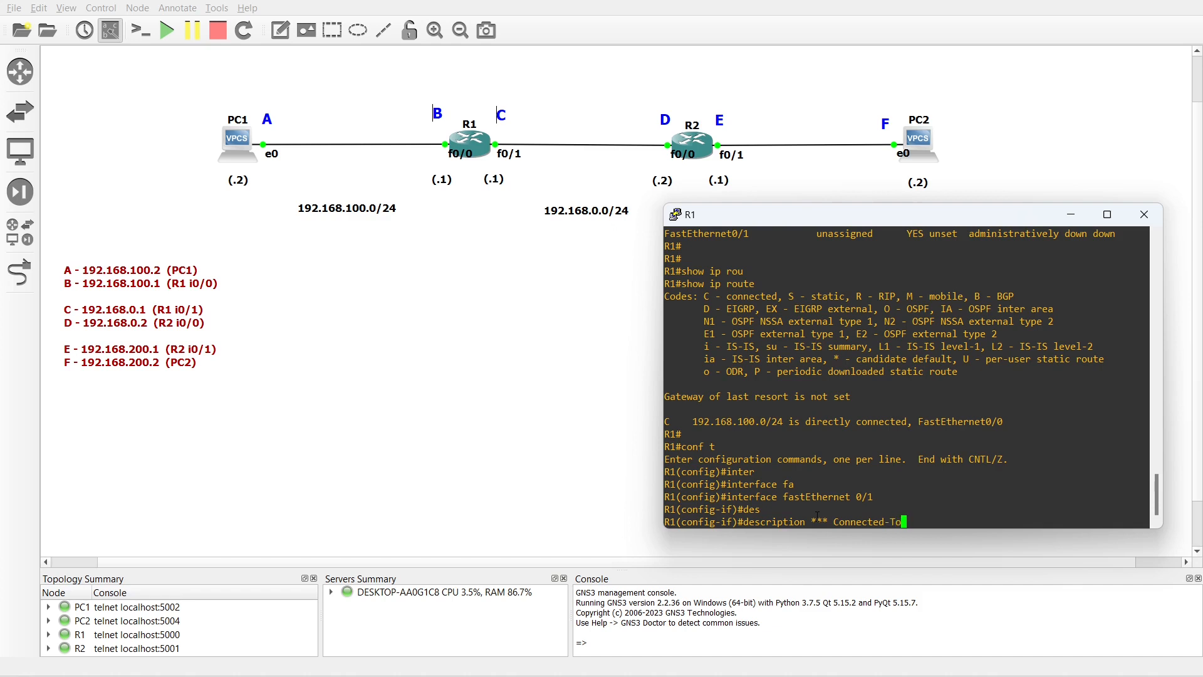
{"action": "type", "text": "-R2 ***"}
{"action": "key", "text": "Return"}
Assign IP address 192.168.0.1 255.255.255.0 to R1's fastEthernet 0/1 interface and enable it with no shutdown
{"action": "type", "text": "ip address 192.168.0.1 255.255.255.0"}
{"action": "key", "text": "Return"}
{"action": "type", "text": "no shu"}
{"action": "key", "text": "Tab"}
{"action": "key", "text": "Return"}
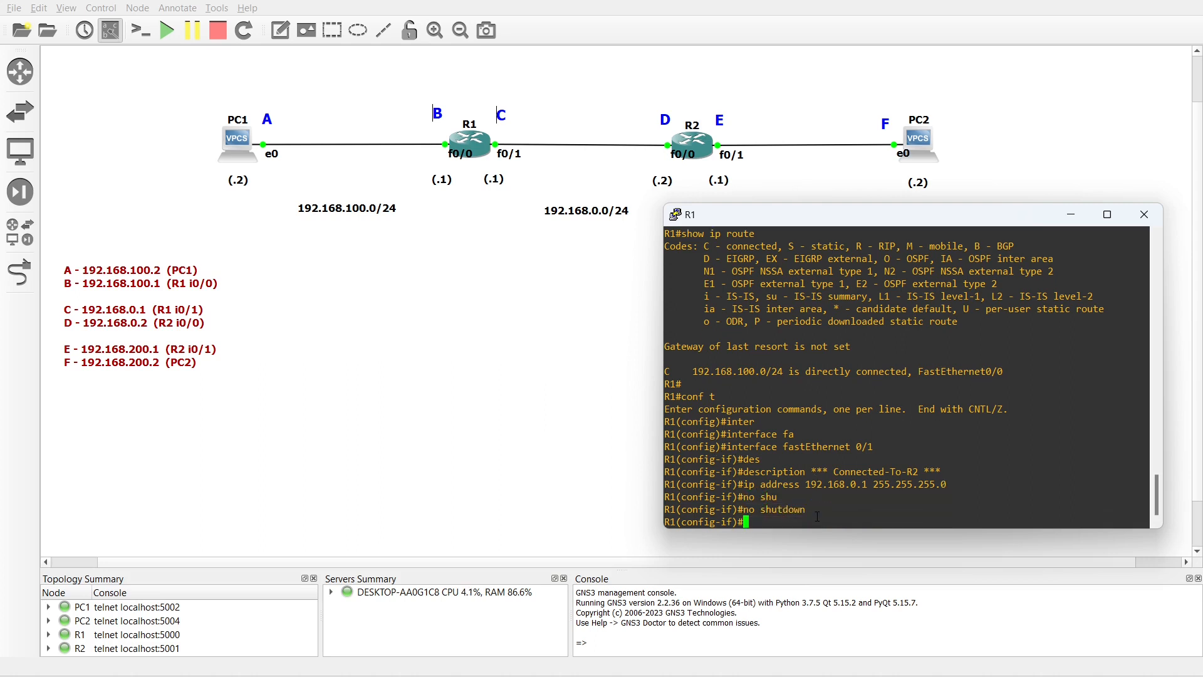
Leave R1's configuration mode with end and save the running configuration with write
{"action": "key", "text": "Return"}
{"action": "type", "text": "end"}
{"action": "key", "text": "Return"}
{"action": "key", "text": "Return"}
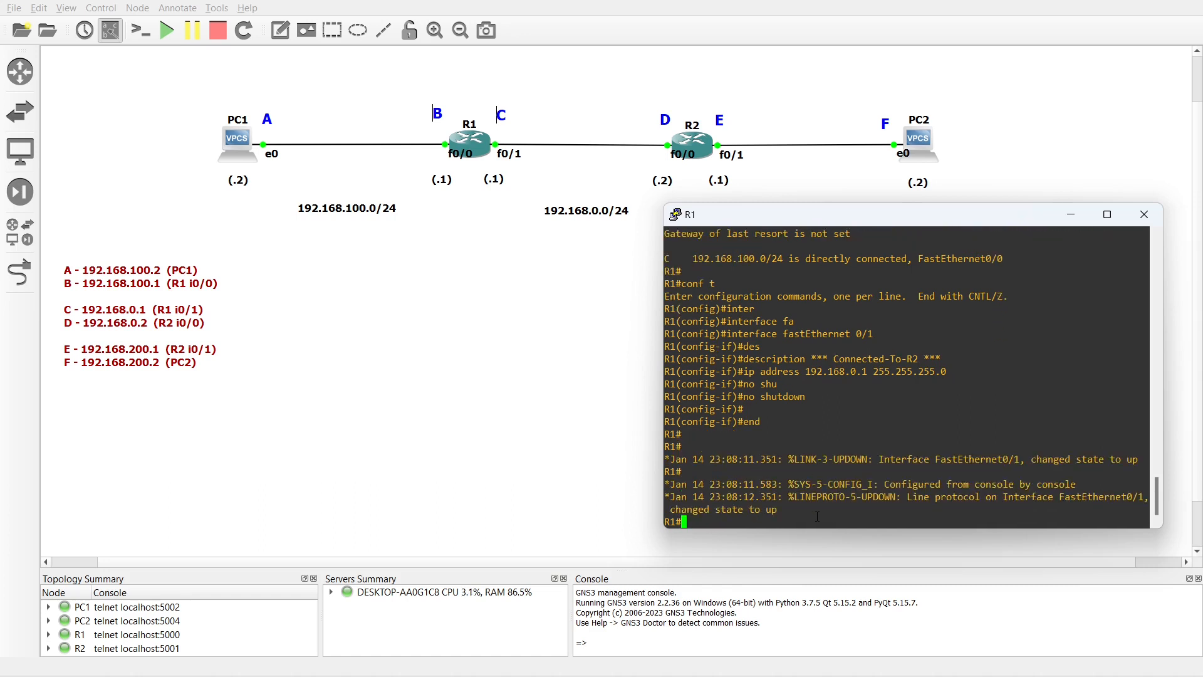
{"action": "key", "text": "Return"}
{"action": "type", "text": "wr"}
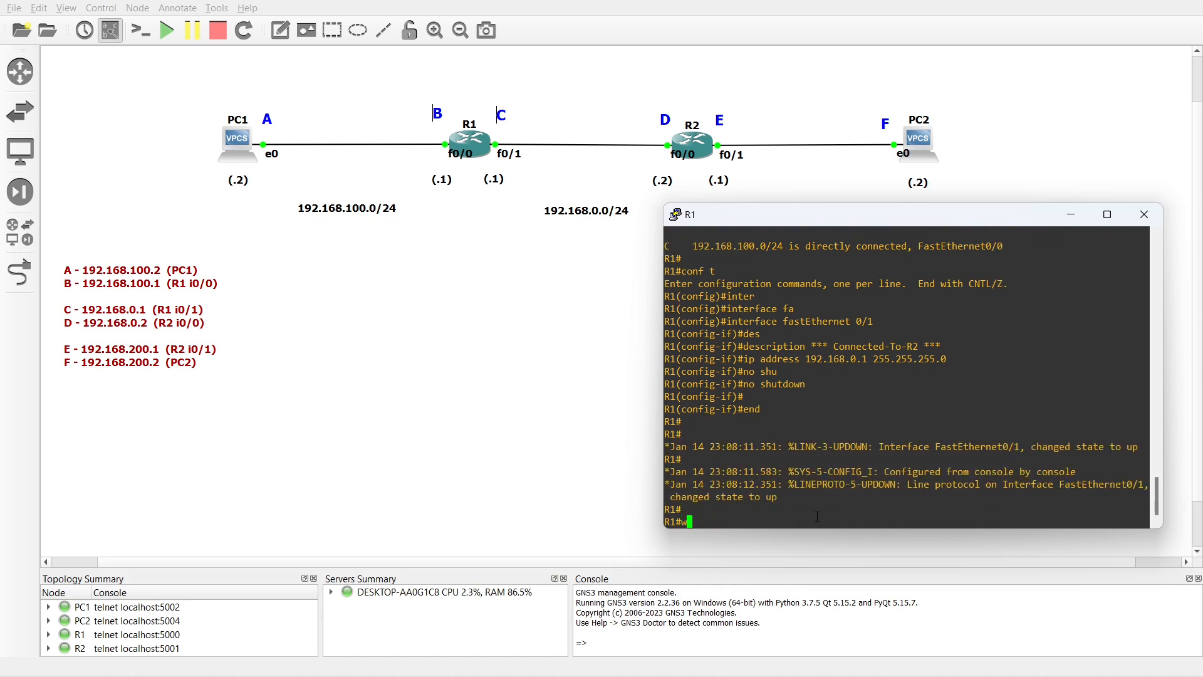
{"action": "key", "text": "Tab"}
{"action": "key", "text": "Return"}
Run show ip int br on R1 and check the status and protocol of both FastEthernet interfaces
{"action": "type", "text": "show ip int br"}
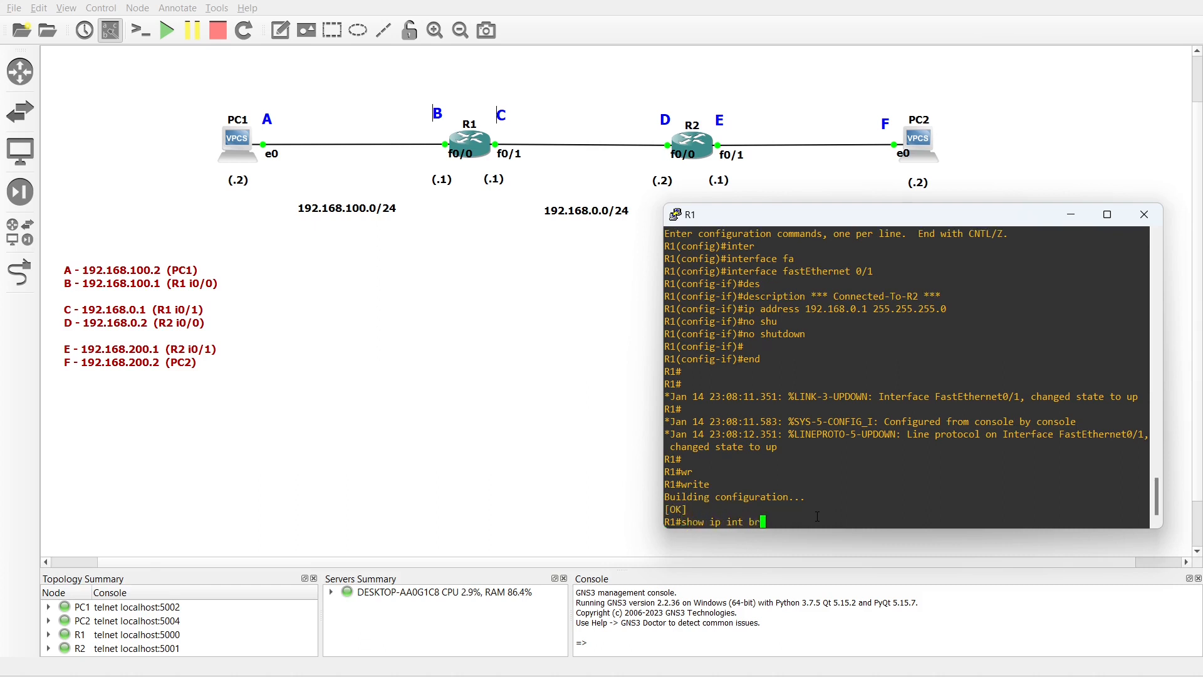
{"action": "key", "text": "Return"}
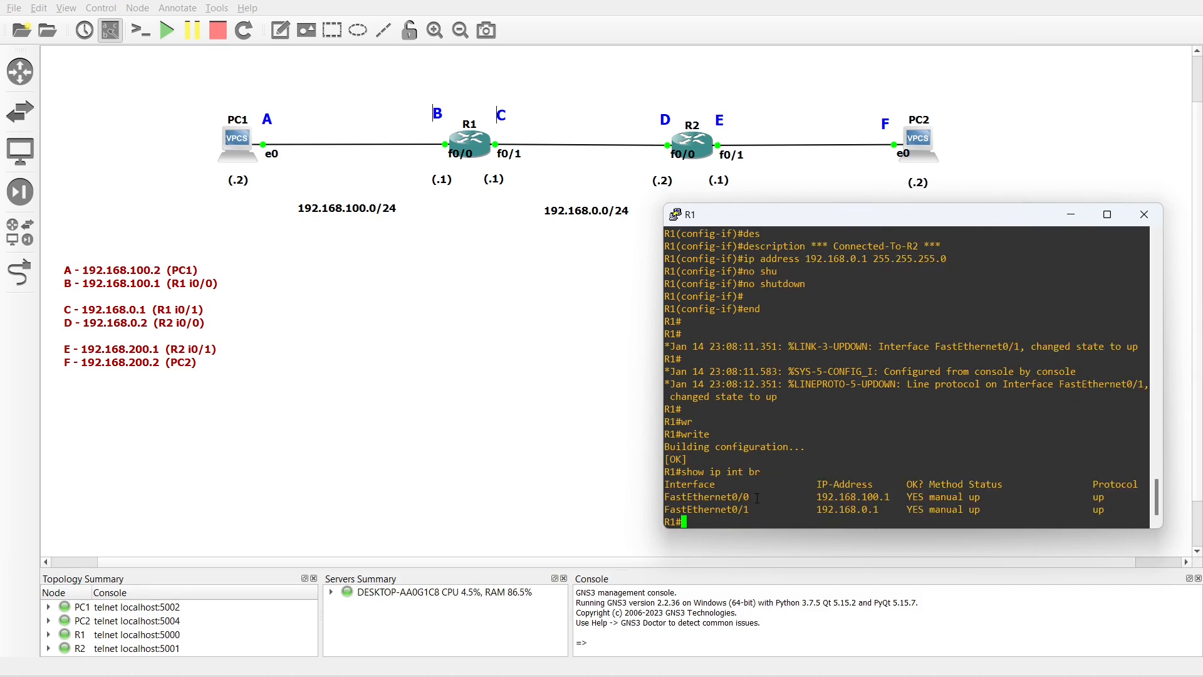
{"action": "double_click", "coordinate": [707, 510]}
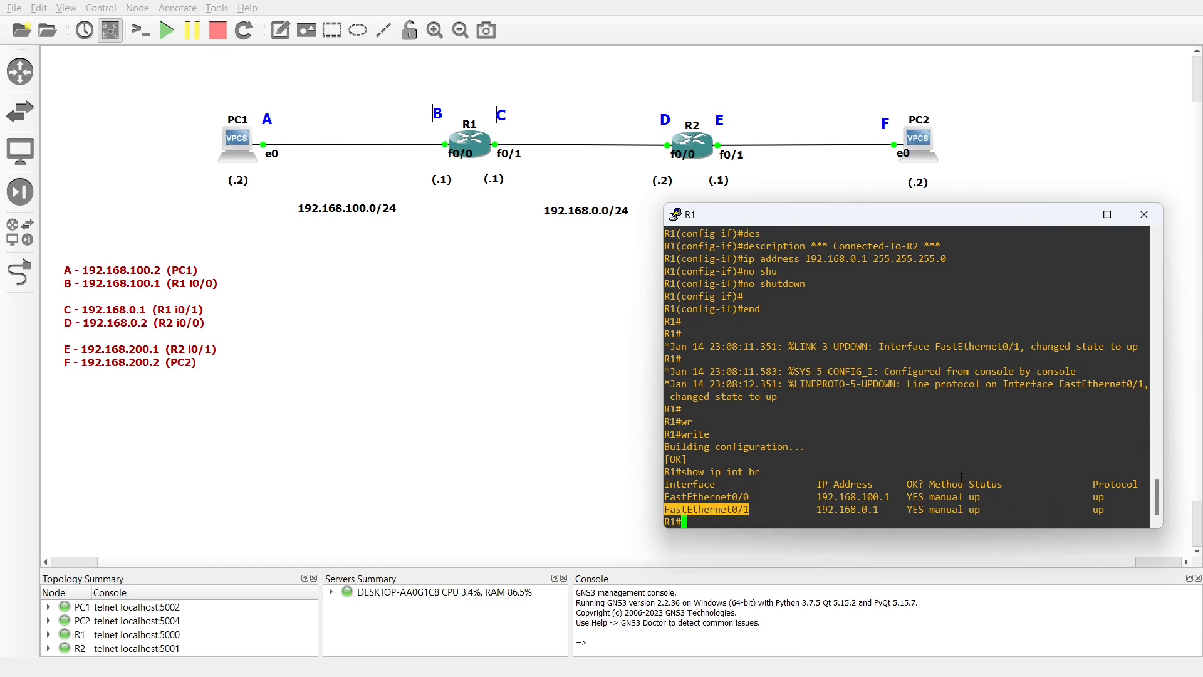
{"action": "left_click", "coordinate": [971, 495]}
{"action": "double_click", "coordinate": [979, 509]}
{"action": "double_click", "coordinate": [1099, 497]}
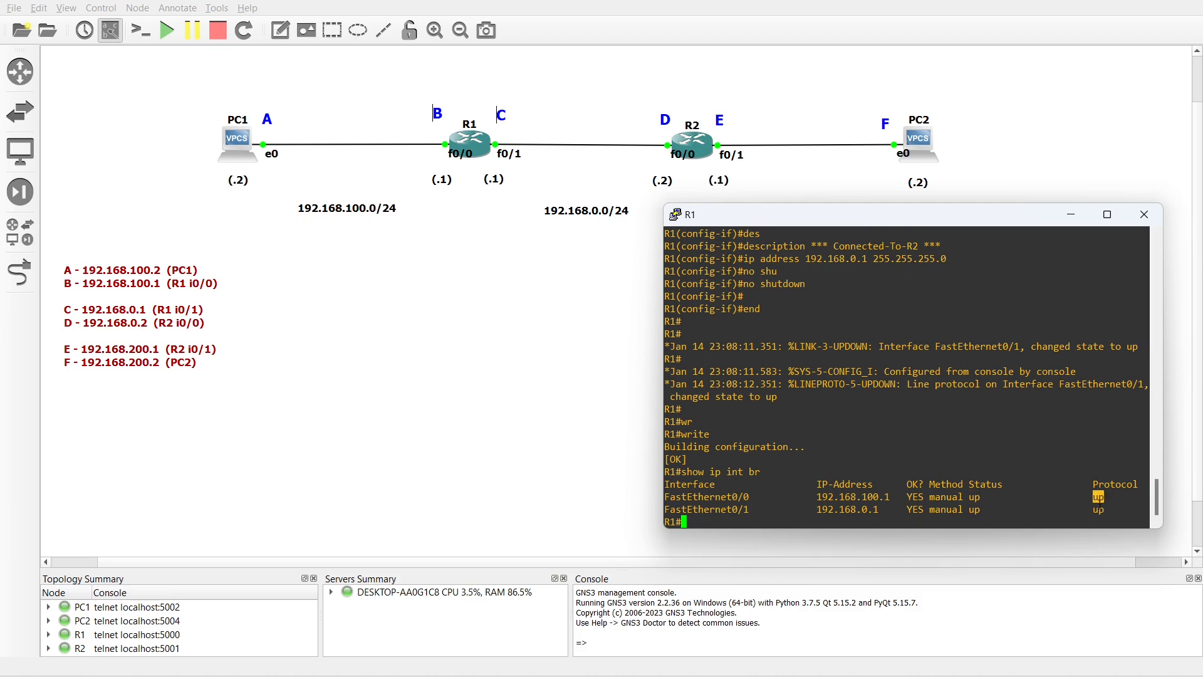
{"action": "double_click", "coordinate": [1098, 510]}
{"action": "left_click", "coordinate": [752, 521]}
Run show ip route on R1 and examine the directly connected networks and their outgoing interfaces
{"action": "key", "text": "Return"}
{"action": "type", "text": "show ip rou"}
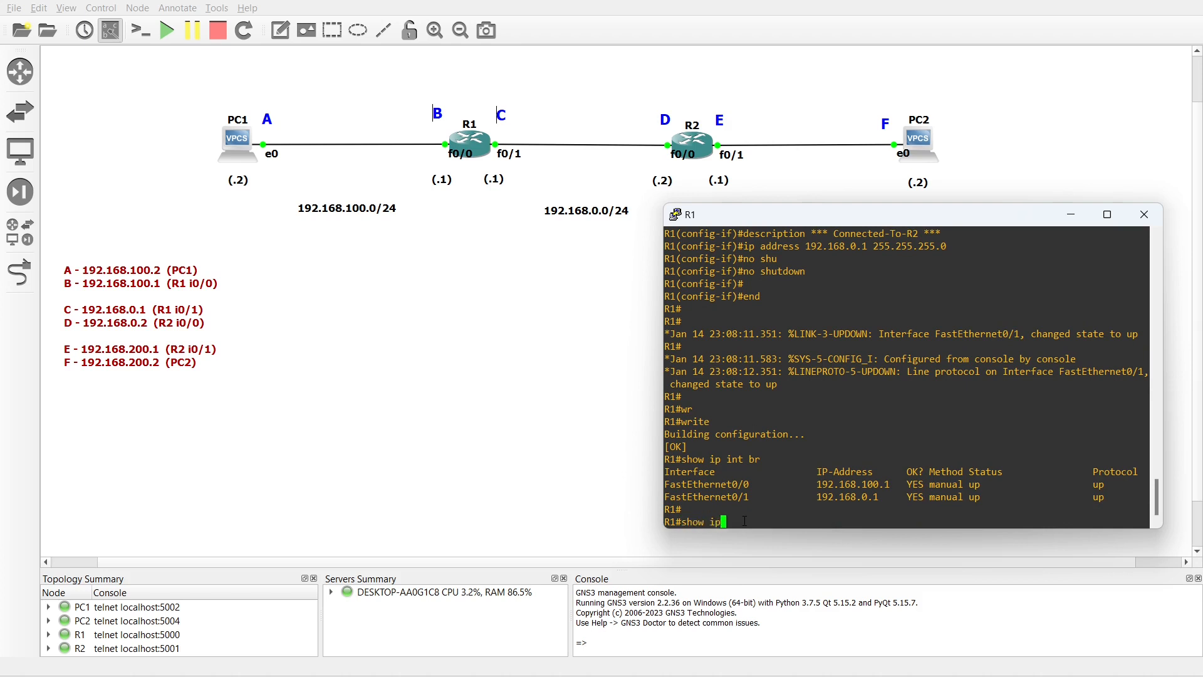
{"action": "key", "text": "Tab"}
{"action": "key", "text": "Return"}
{"action": "key", "text": "Return"}
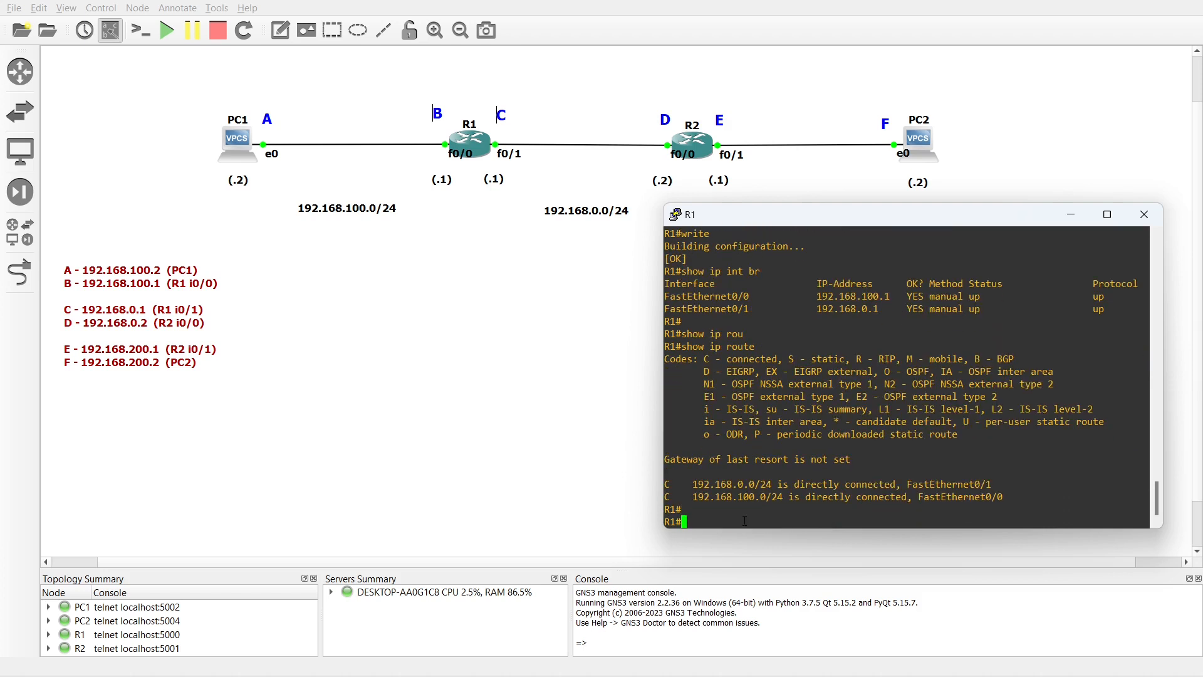
{"action": "double_click", "coordinate": [728, 484]}
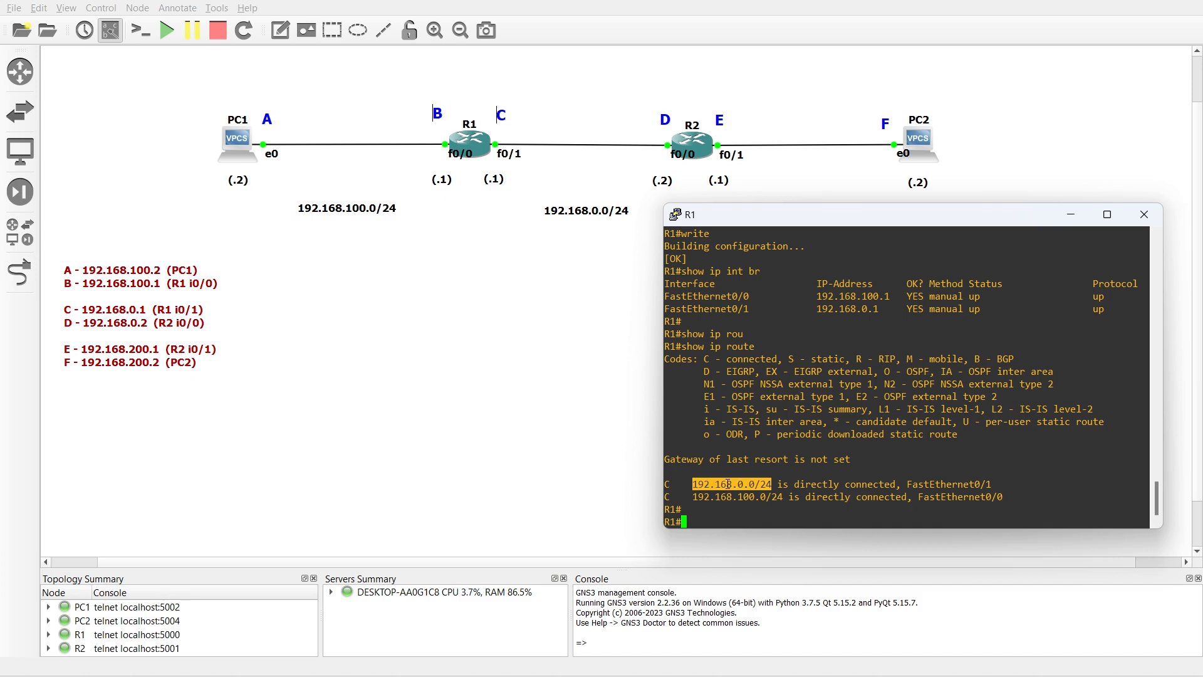
{"action": "double_click", "coordinate": [713, 497]}
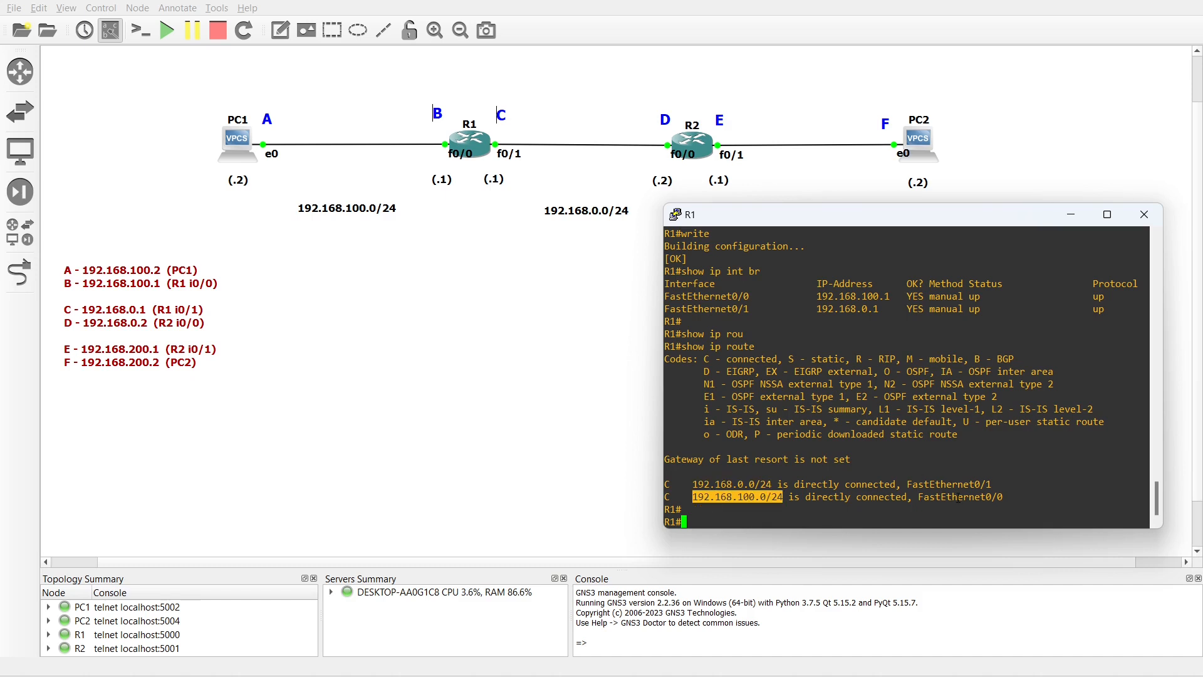
{"action": "double_click", "coordinate": [958, 496]}
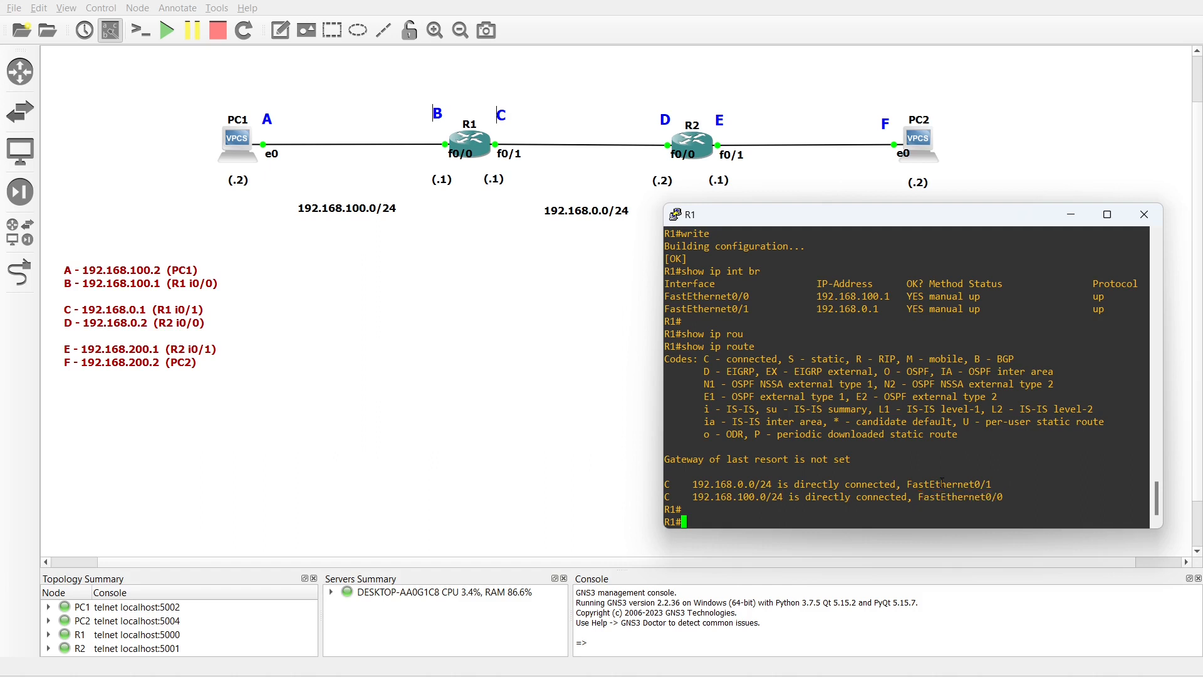
{"action": "double_click", "coordinate": [941, 484]}
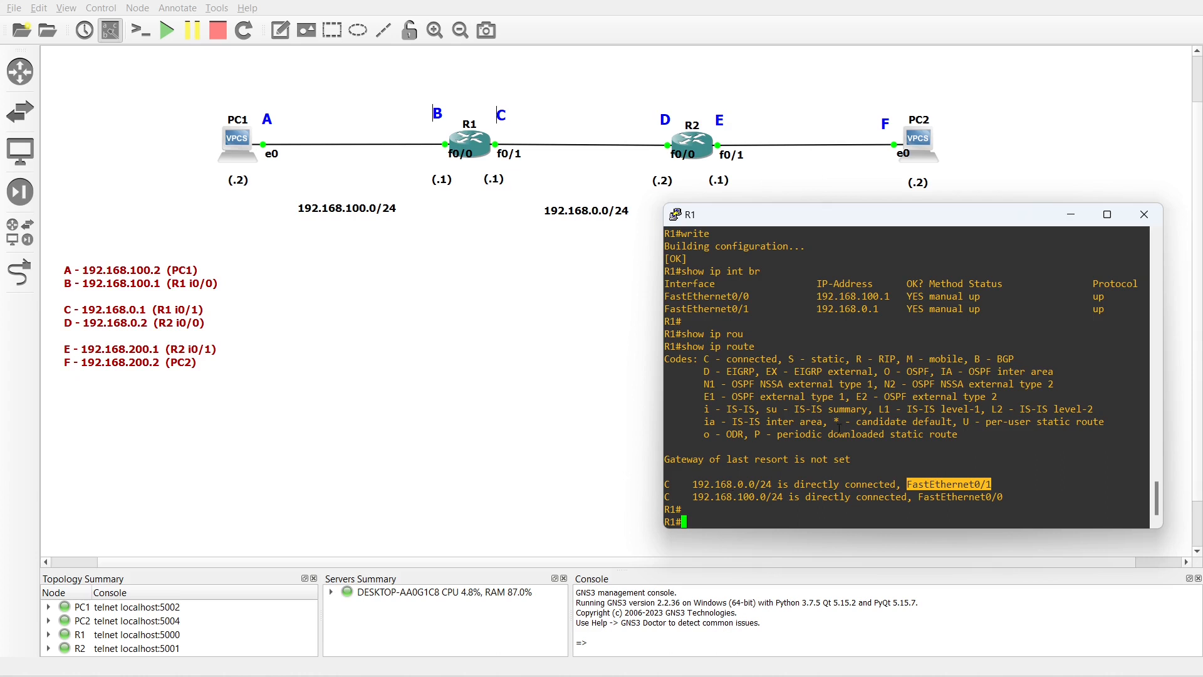
Minimize R1's console, open R2's console, widen it and place it below the topology so the labels stay readable
{"action": "left_click", "coordinate": [1070, 218]}
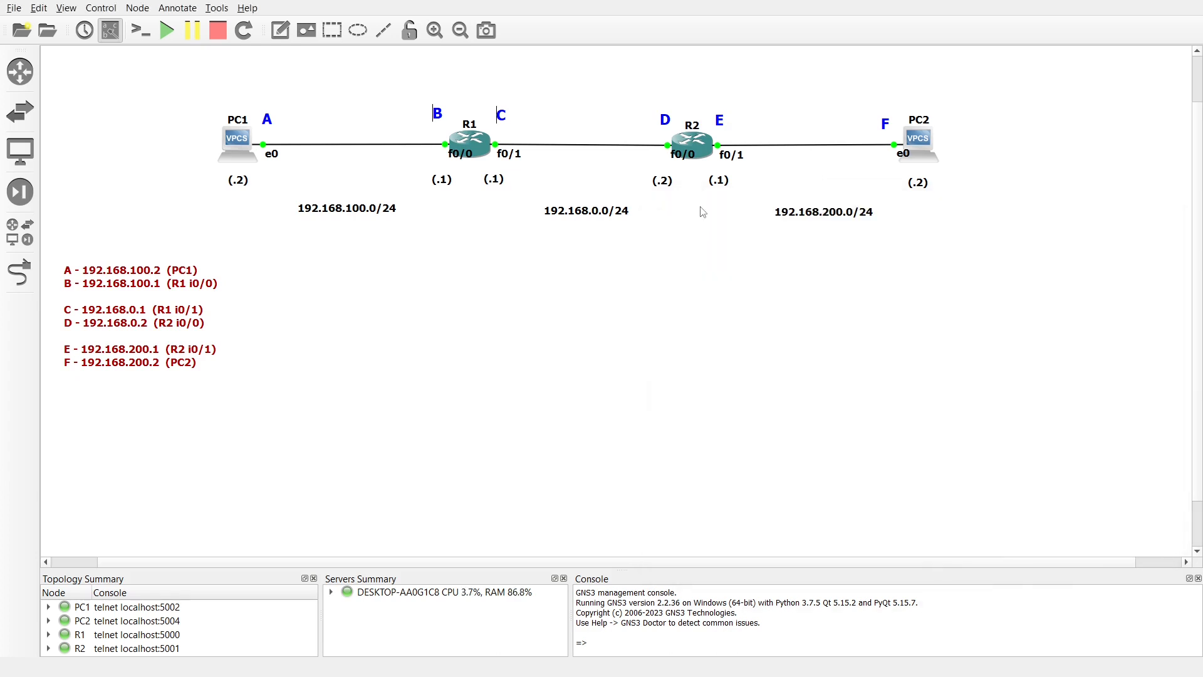
{"action": "right_click", "coordinate": [697, 145]}
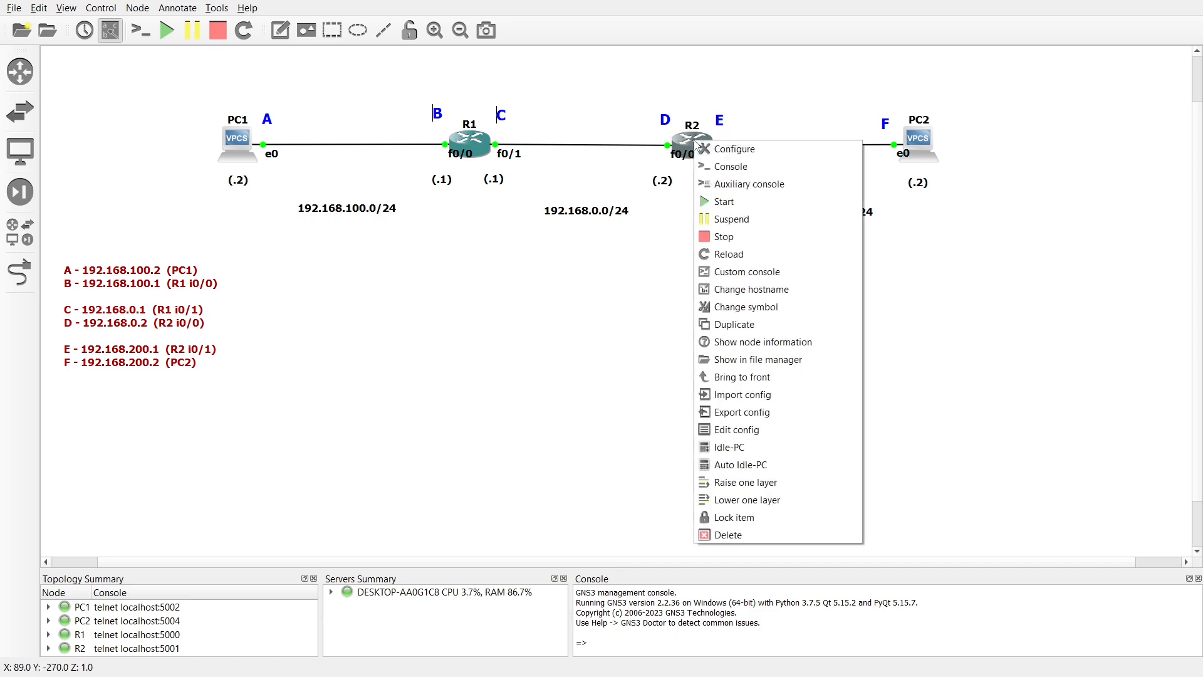
{"action": "left_click", "coordinate": [728, 168]}
{"action": "left_click_drag", "start_coordinate": [335, 62], "coordinate": [360, 111]}
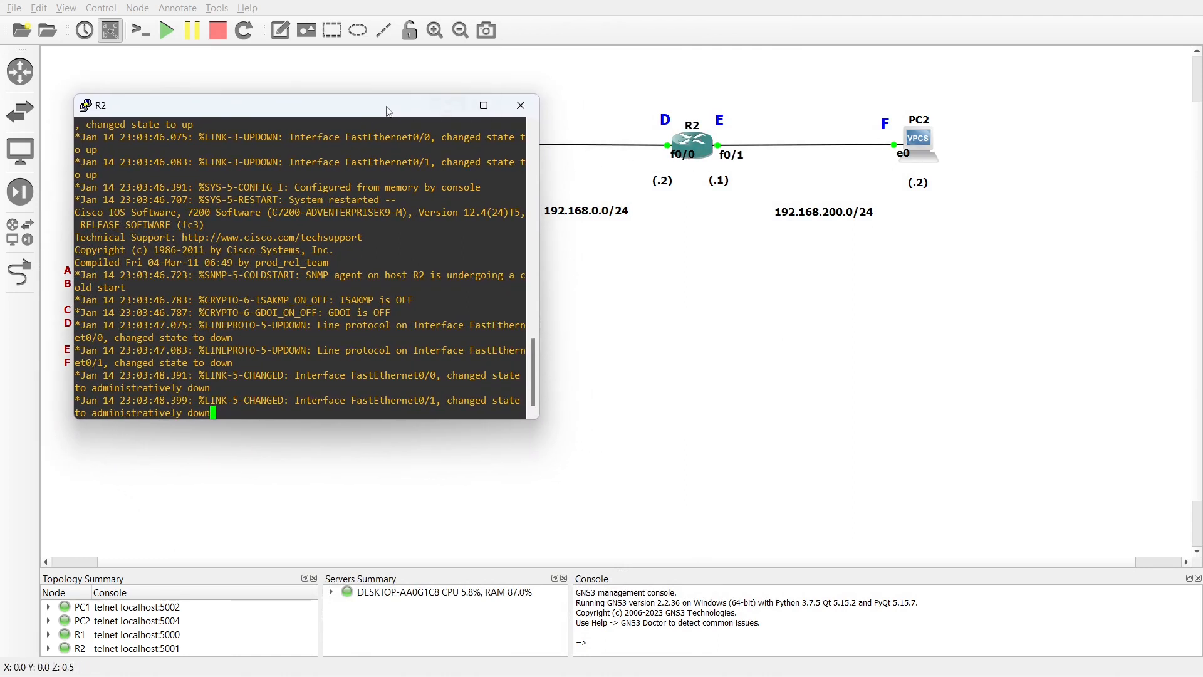
{"action": "left_click_drag", "start_coordinate": [376, 111], "coordinate": [376, 191]}
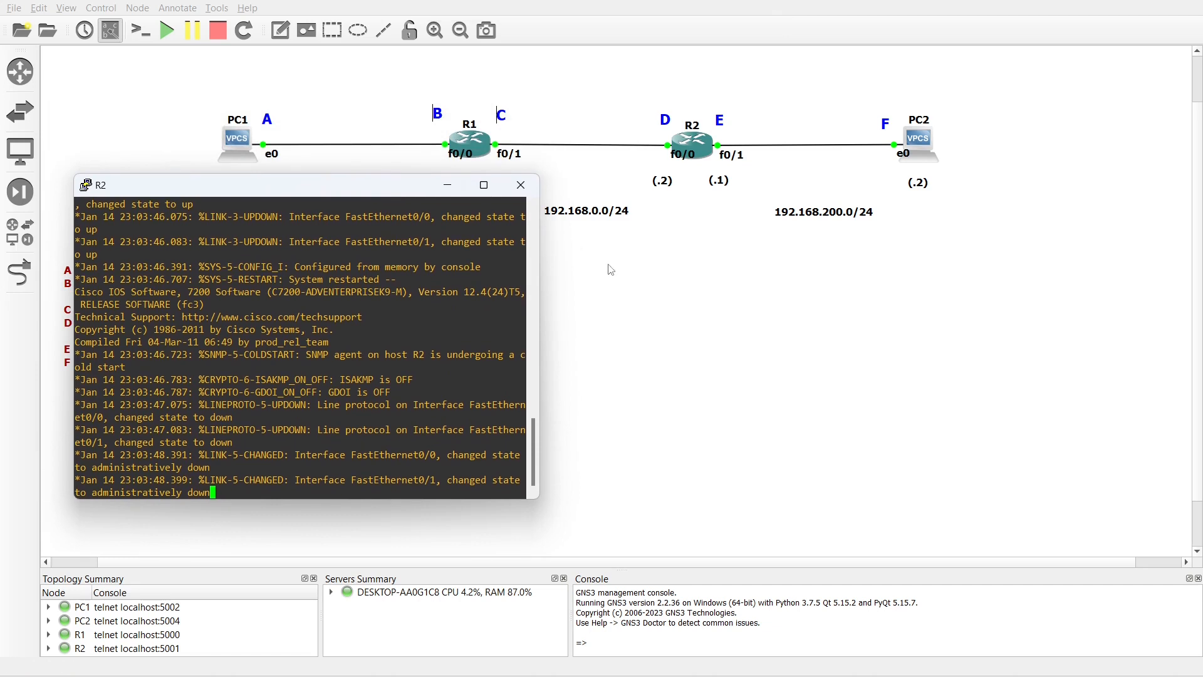
{"action": "scroll", "coordinate": [539, 275], "scroll_direction": "up", "scroll_amount": 4}
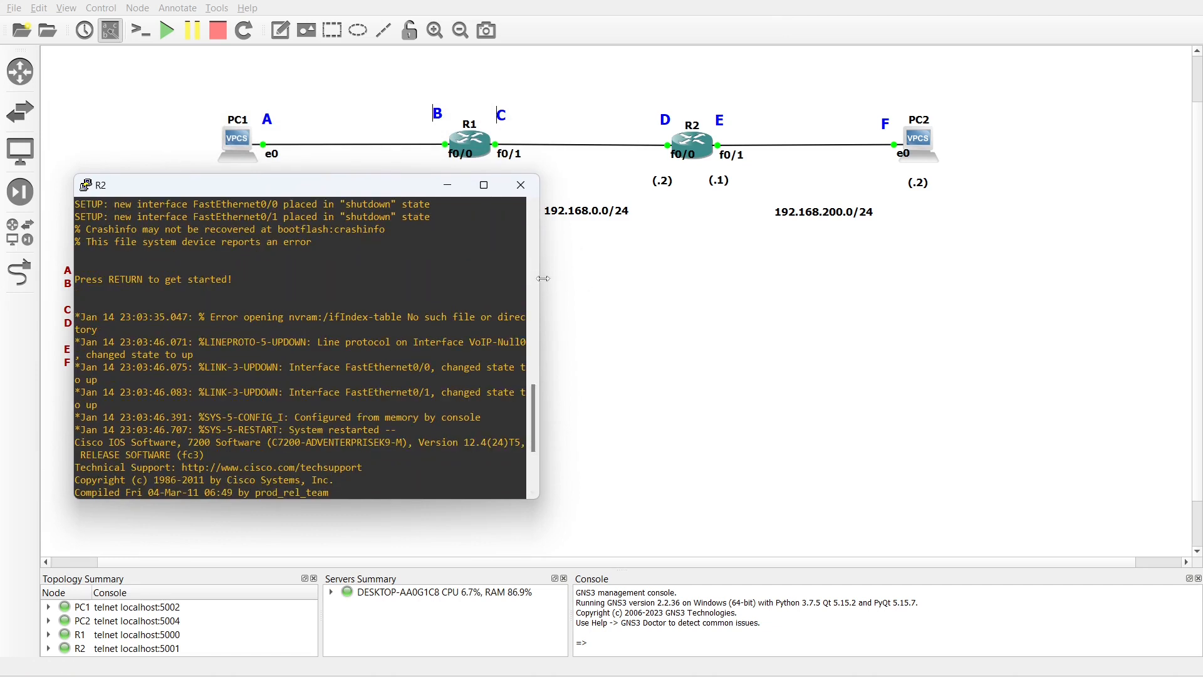
{"action": "left_click_drag", "start_coordinate": [539, 280], "coordinate": [574, 286]}
{"action": "left_click_drag", "start_coordinate": [416, 188], "coordinate": [682, 244]}
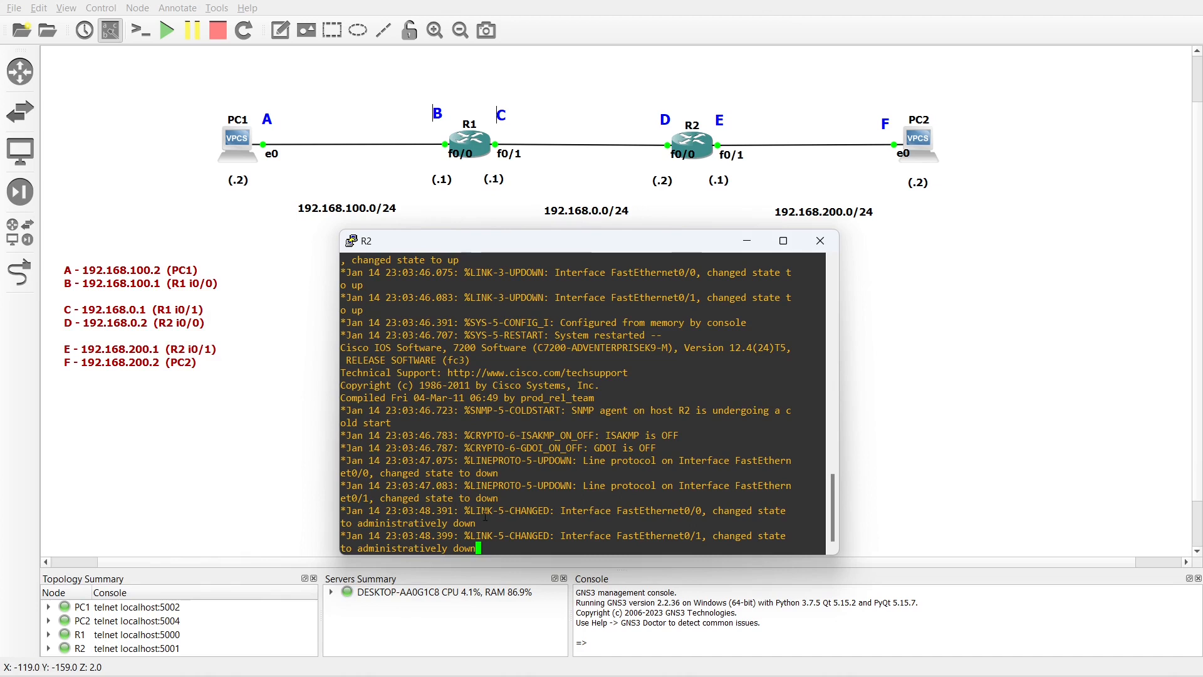
Enter global configuration mode on R2 with conf t and open interface fastEthernet 0/0 for configuration
{"action": "key", "text": "Return"}
{"action": "key", "text": "Return"}
{"action": "type", "text": "conf t"}
{"action": "key", "text": "Return"}
{"action": "type", "text": "interface"}
{"action": "key", "text": "Tab"}
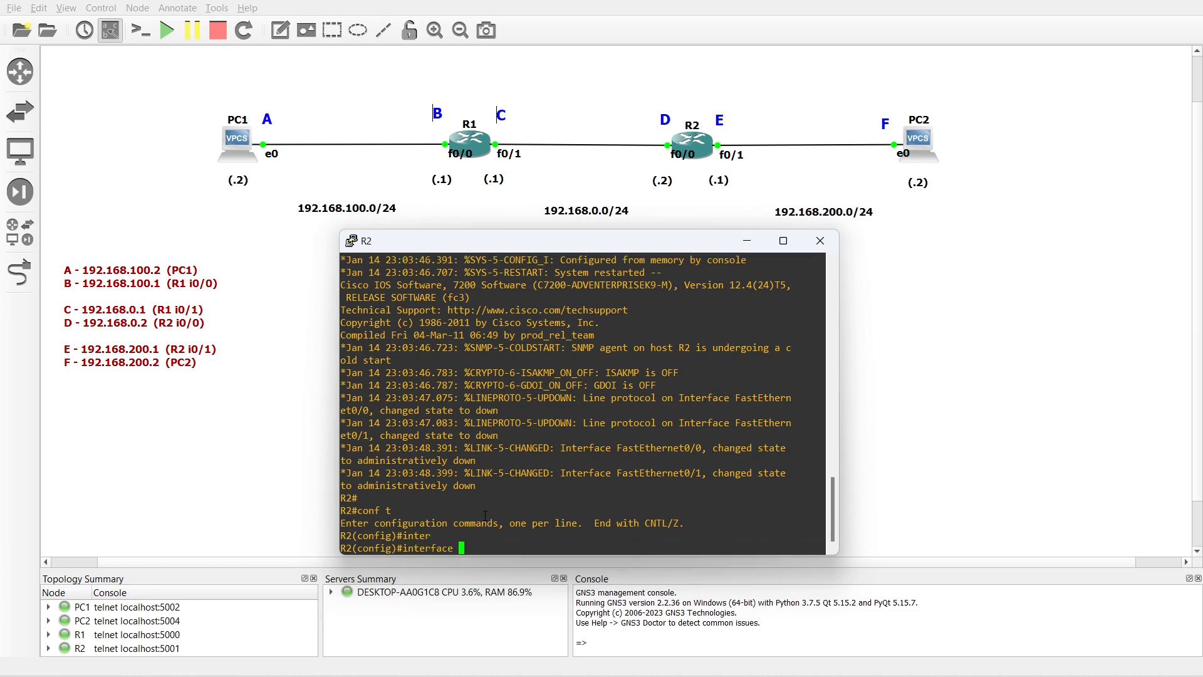
{"action": "type", "text": "fa"}
{"action": "key", "text": "Tab"}
{"action": "type", "text": "0/0"}
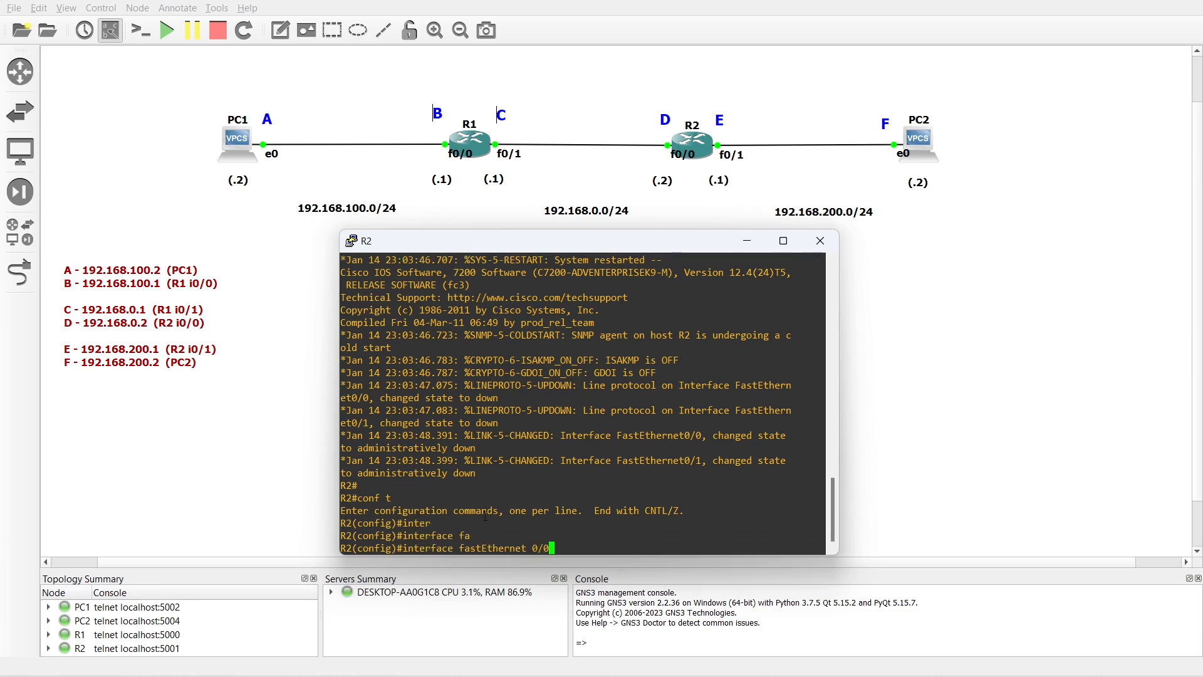
{"action": "key", "text": "Return"}
Set the description of R2's fastEthernet 0/0 interface to *** Connected-To-R1 ***
{"action": "type", "text": "des"}
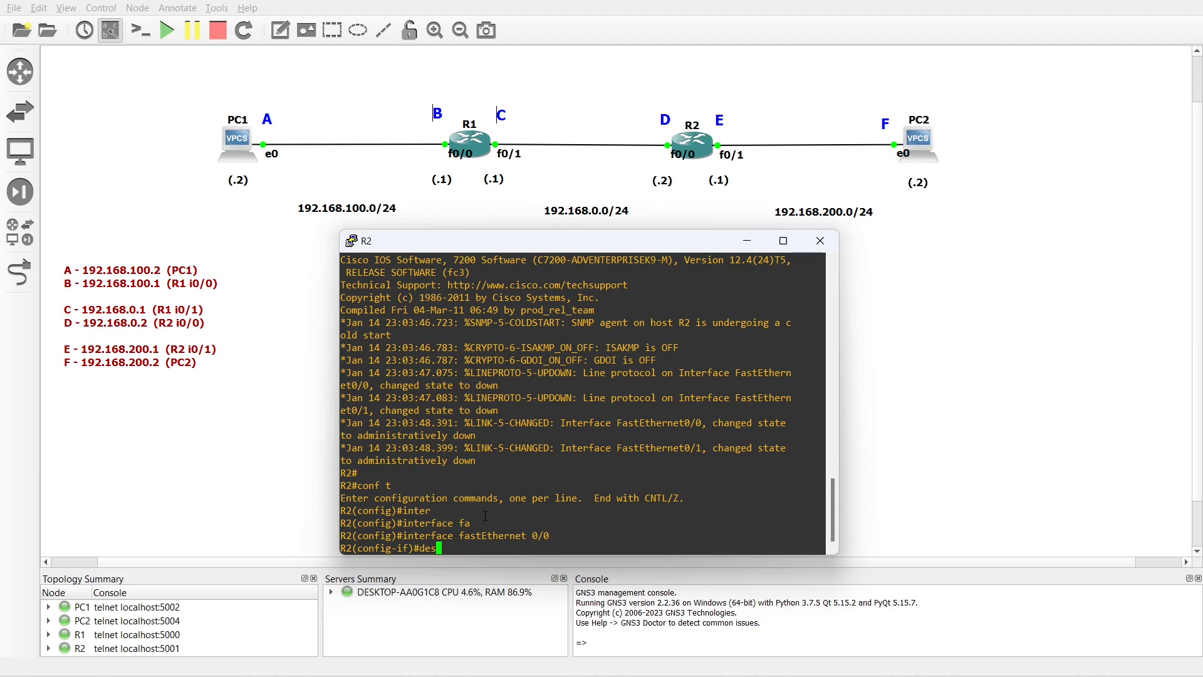
{"action": "key", "text": "Tab"}
{"action": "type", "text": "*** "}
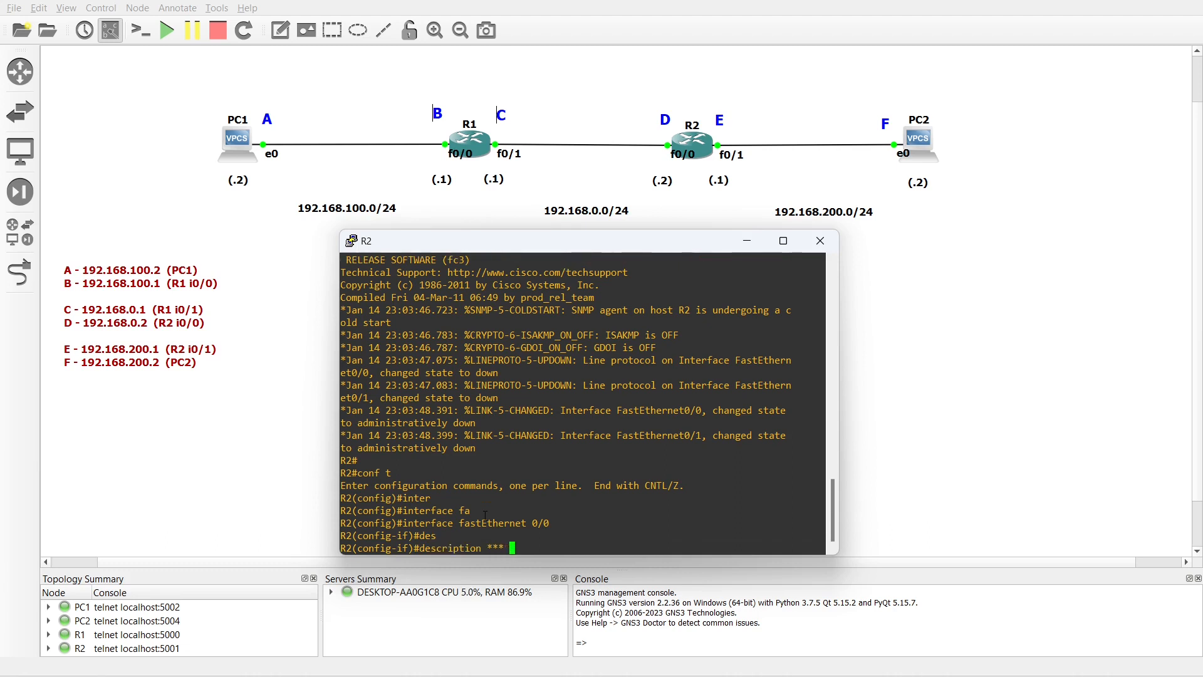
{"action": "type", "text": "Connected"}
{"action": "key", "text": "BackSpace"}
{"action": "type", "text": "-To-R1 ***"}
{"action": "key", "text": "Return"}
Assign IP address 192.168.0.2 255.255.255.0 to R2's fastEthernet 0/0 interface and enable it with no shutdown
{"action": "type", "text": "ip a"}
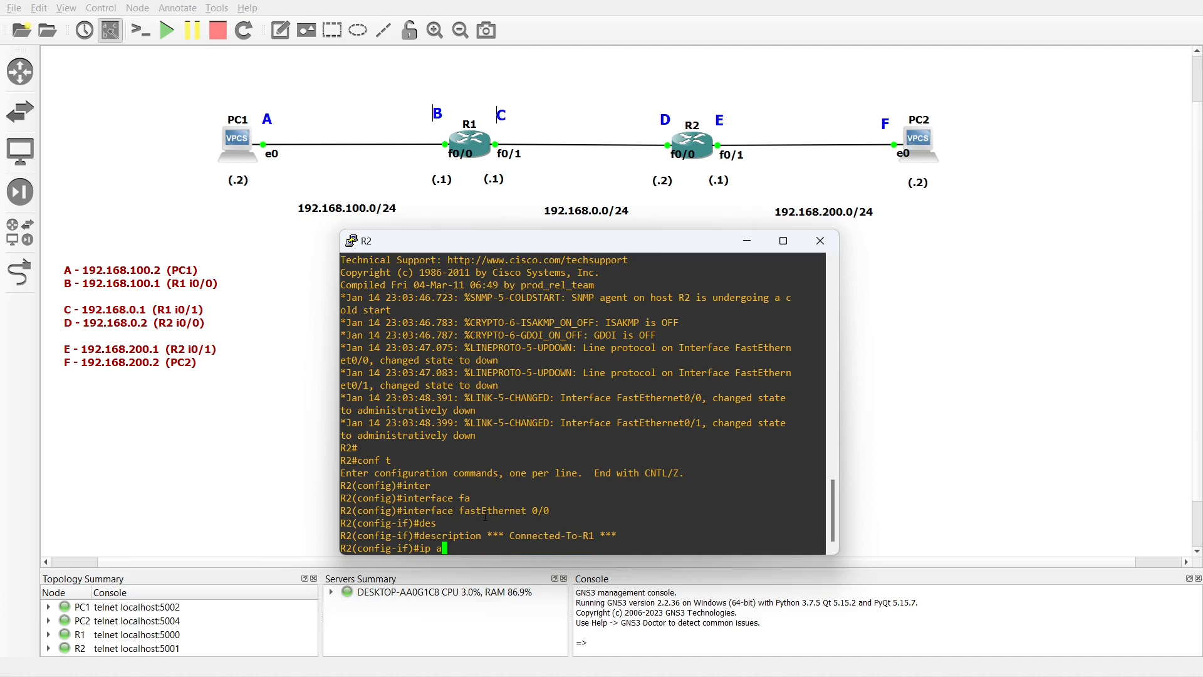
{"action": "type", "text": "ddress 192.168.0."}
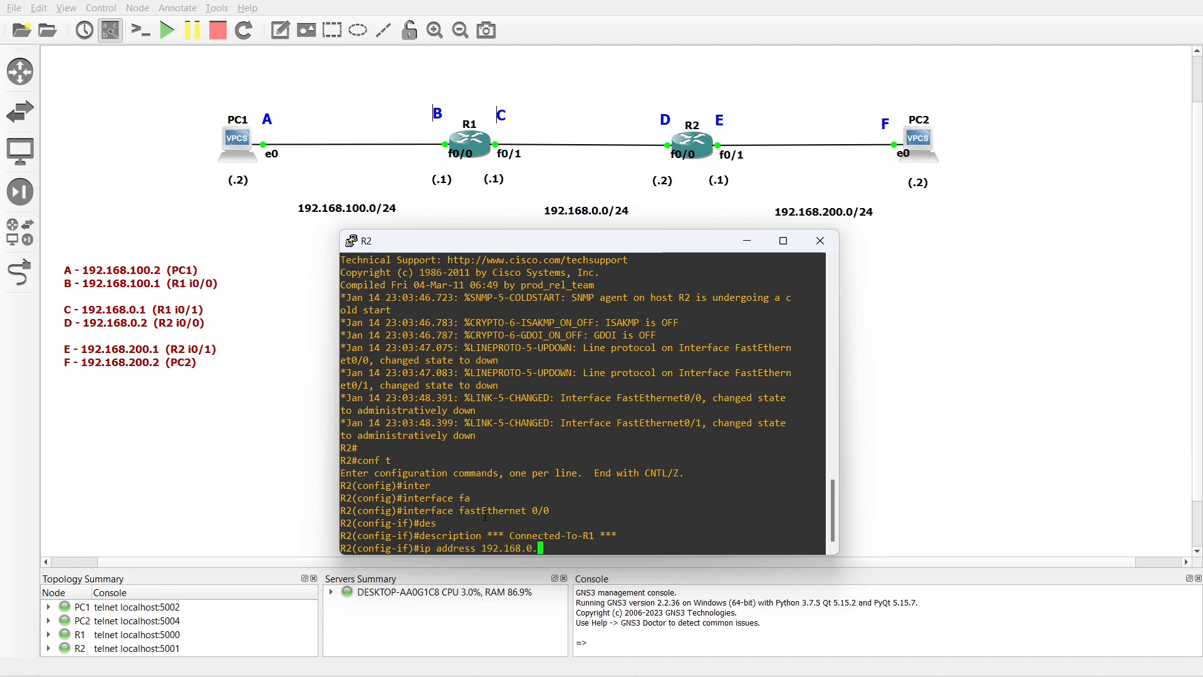
{"action": "type", "text": "2 255.255.255.0"}
{"action": "key", "text": "Return"}
{"action": "type", "text": "no shu"}
{"action": "key", "text": "Tab"}
{"action": "key", "text": "Return"}
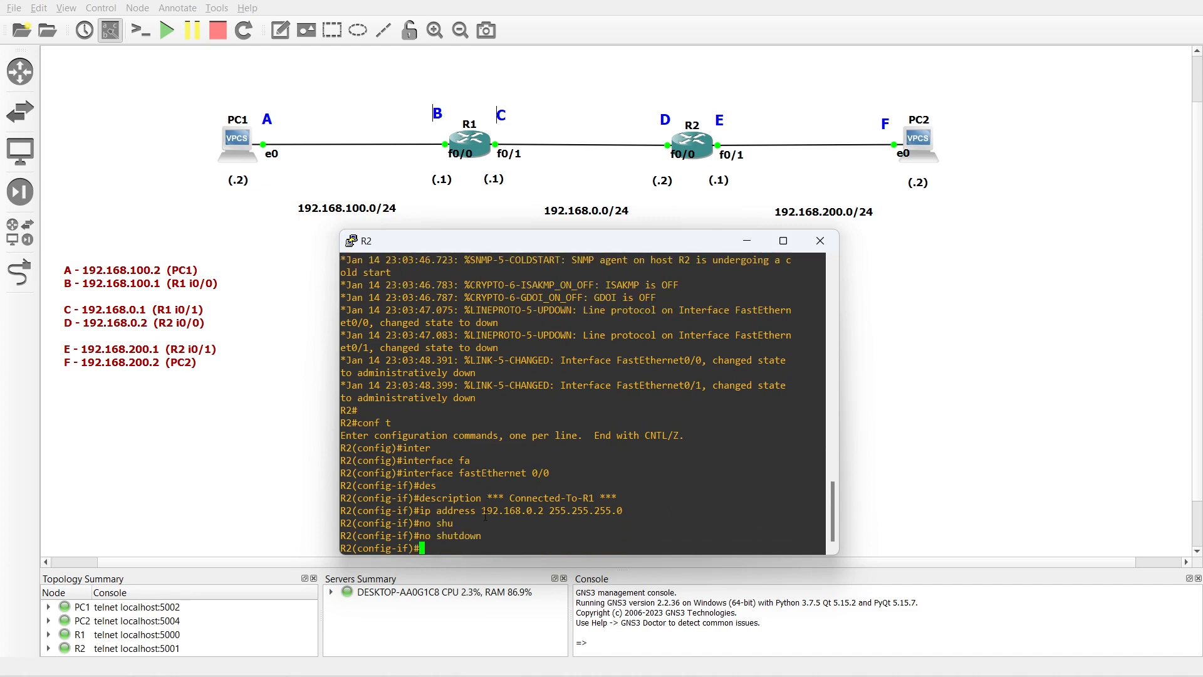
Leave R2's configuration mode with end to return to the privileged prompt
{"action": "key", "text": "Return"}
{"action": "key", "text": "Return"}
{"action": "type", "text": "end"}
{"action": "key", "text": "Return"}
{"action": "key", "text": "Return"}
Run show ip route on R2 and examine its directly connected network
{"action": "type", "text": "sh"}
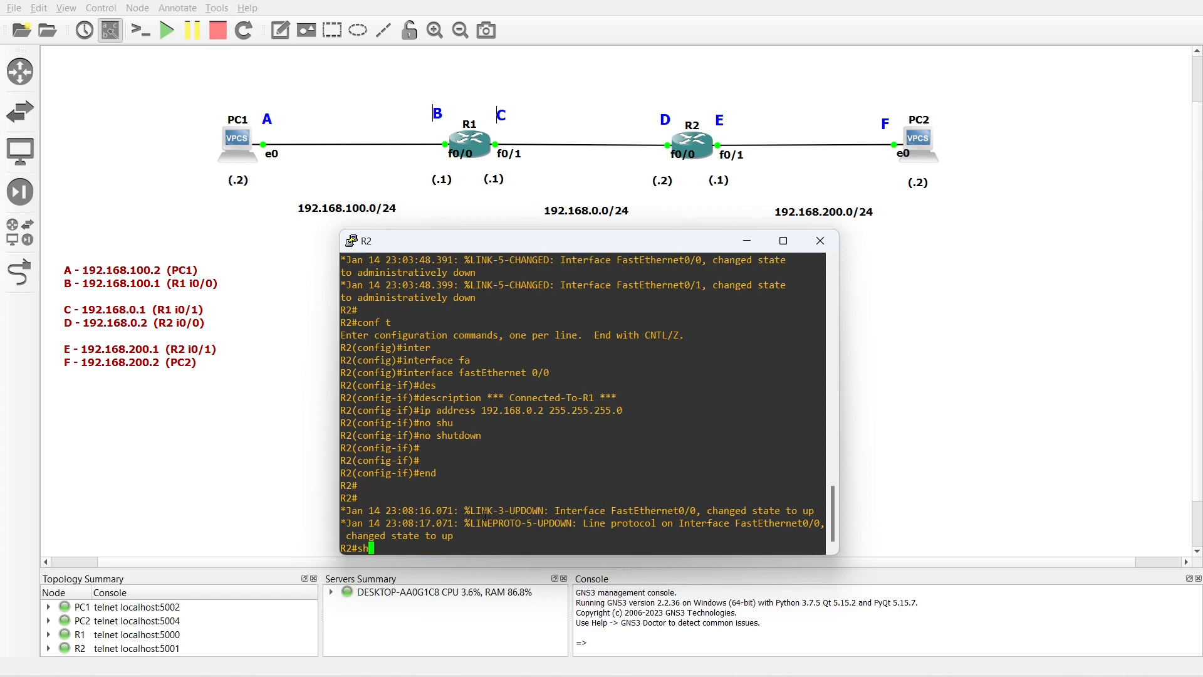
{"action": "type", "text": "ow ip rou"}
{"action": "key", "text": "Tab"}
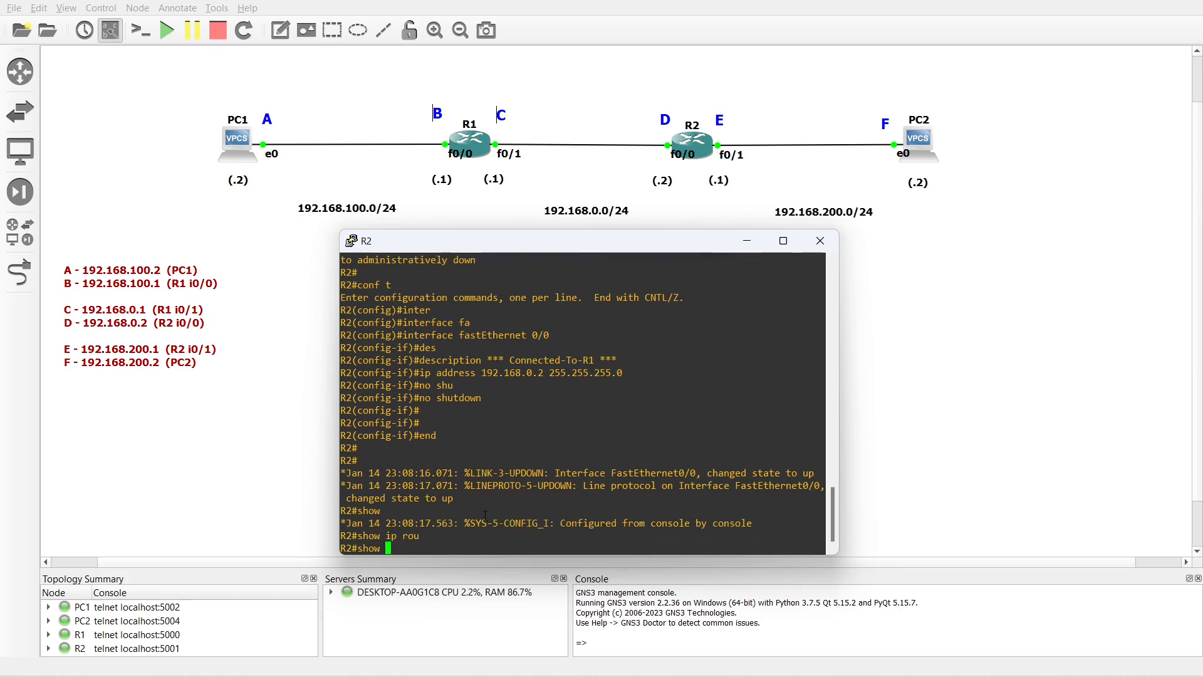
{"action": "key", "text": "Return"}
{"action": "key", "text": "Return"}
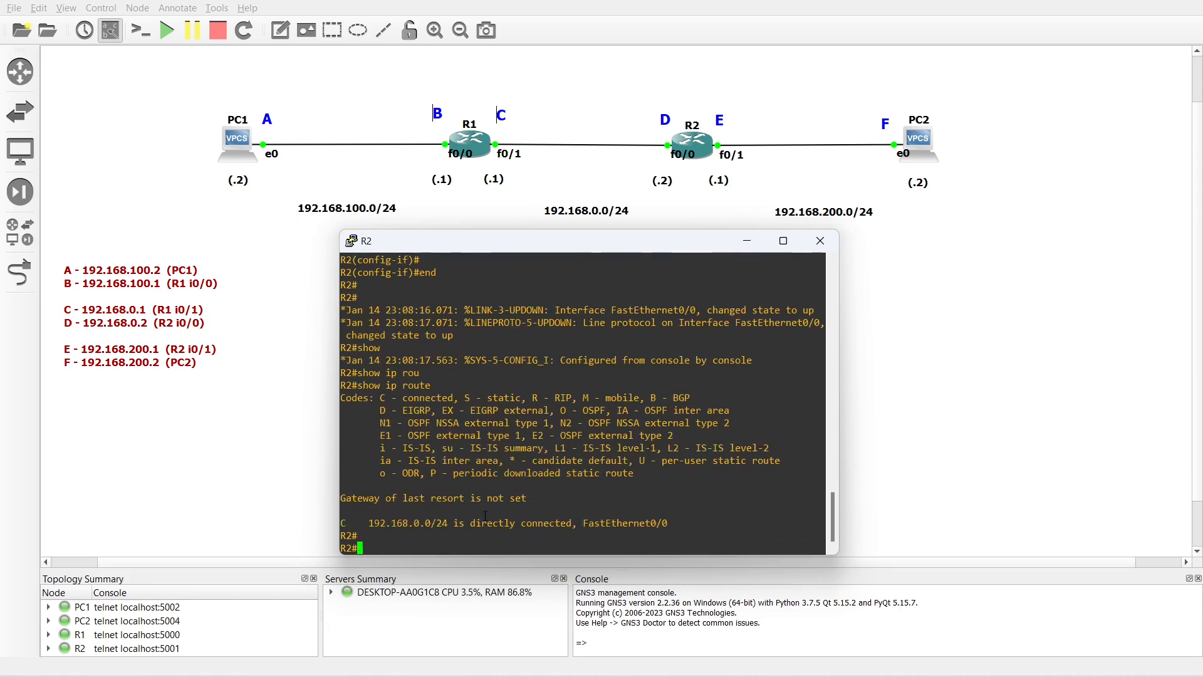
{"action": "double_click", "coordinate": [406, 522]}
Enter global configuration mode on R2 and open interface fastEthernet 0/1 for configuration
{"action": "type", "text": "conf t"}
{"action": "key", "text": "Return"}
{"action": "type", "text": "inter"}
{"action": "key", "text": "Tab"}
{"action": "type", "text": "fa"}
{"action": "key", "text": "Tab"}
{"action": "type", "text": "0/1"}
{"action": "key", "text": "Return"}
Set the description of R2's fastEthernet 0/1 interface to *** Connected-To-PC2 ***
{"action": "type", "text": "de"}
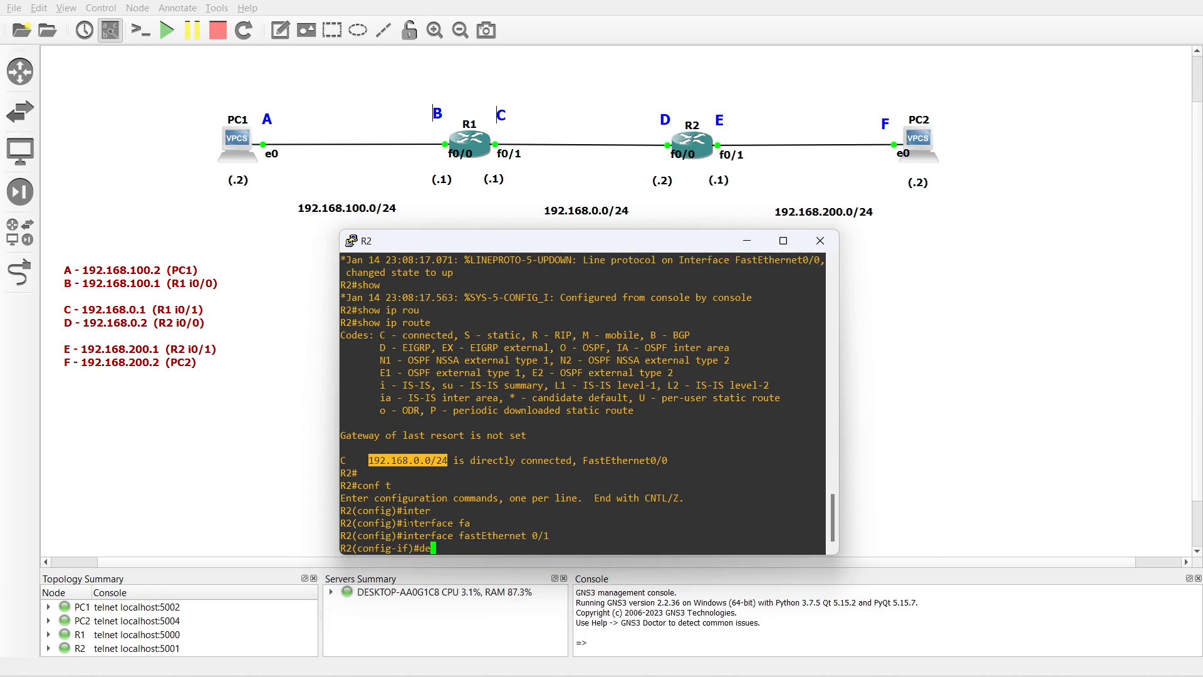
{"action": "type", "text": "s"}
{"action": "key", "text": "Tab"}
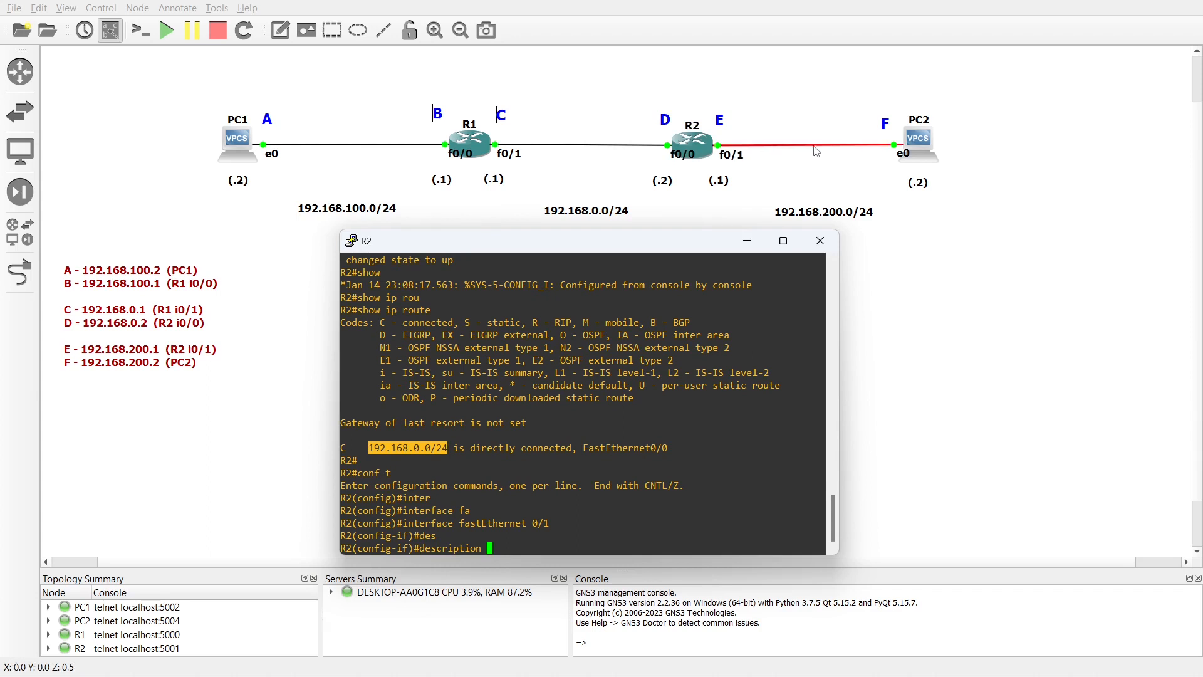
{"action": "left_click", "coordinate": [496, 547]}
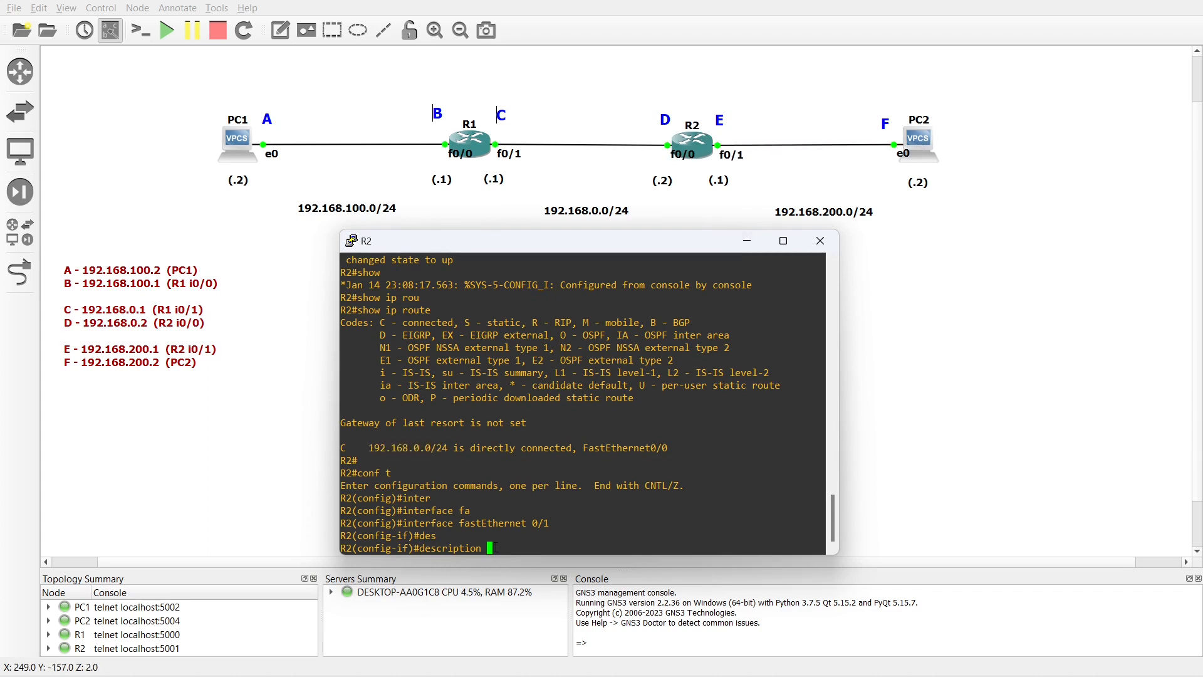
{"action": "type", "text": "*** Connected"}
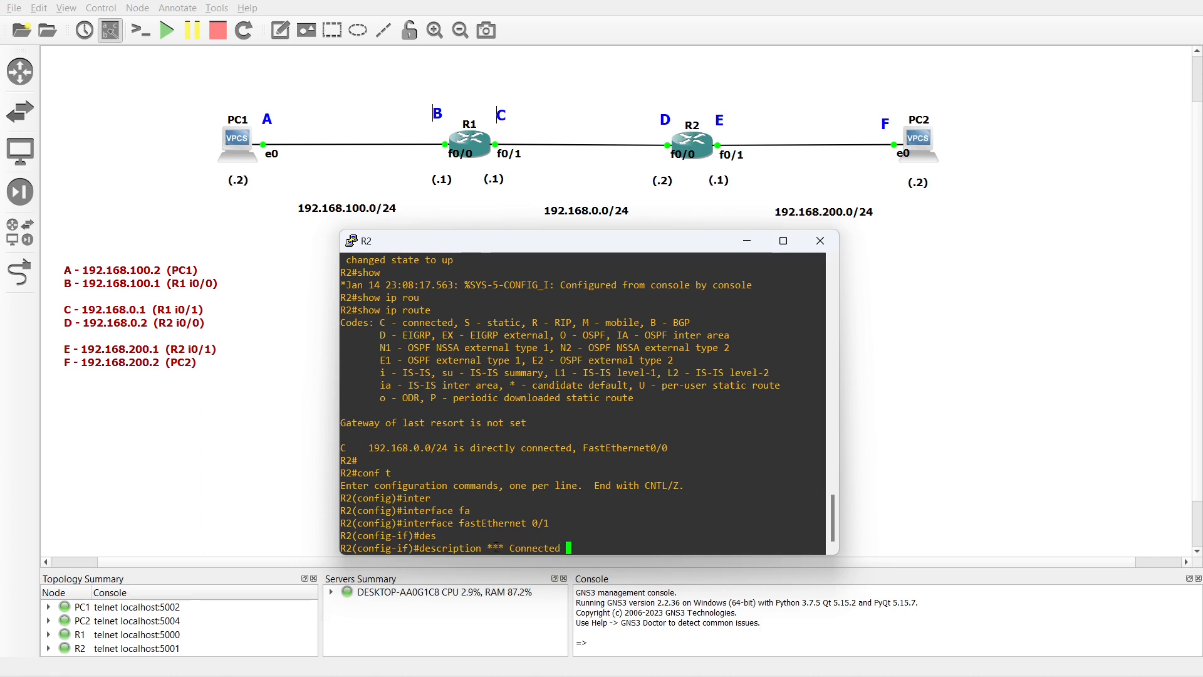
{"action": "key", "text": "BackSpace"}
{"action": "type", "text": "-To-PC2 "}
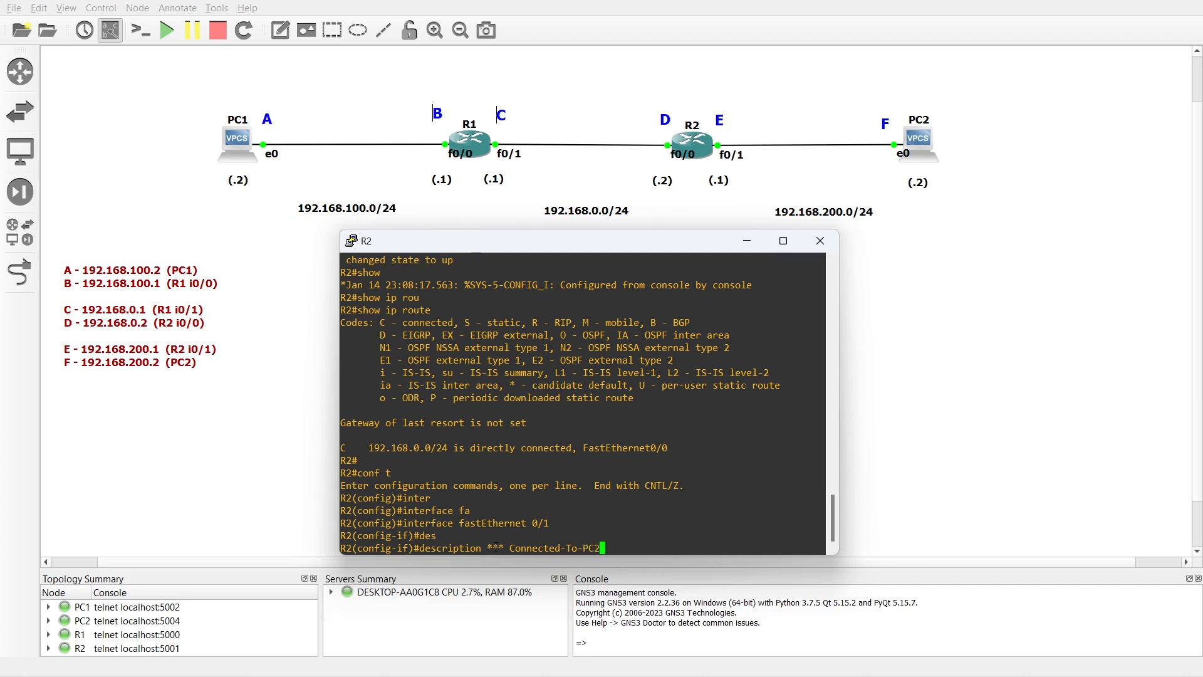
{"action": "type", "text": "***"}
{"action": "key", "text": "Return"}
Assign IP address 192.168.200.1 255.255.255.0 to R2's fastEthernet 0/1 interface and enable it with no shutdown
{"action": "type", "text": "ip address 192.168.200.1 255."}
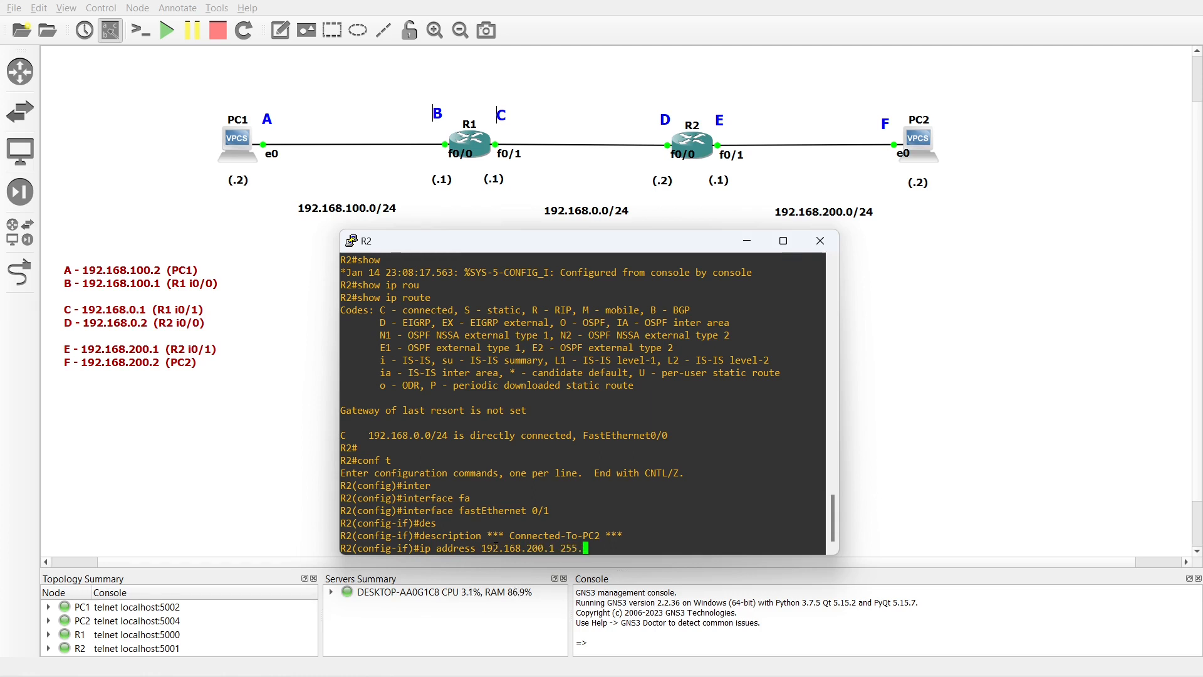
{"action": "type", "text": "255.255.0"}
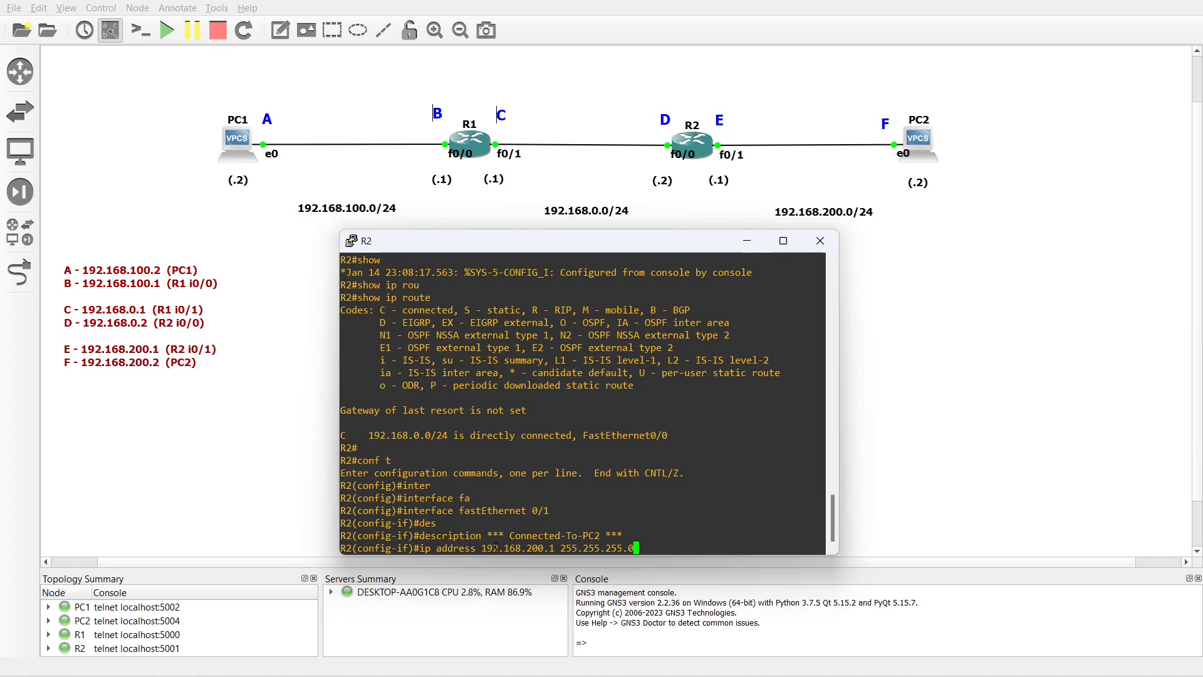
{"action": "key", "text": "Return"}
{"action": "type", "text": "no shu"}
{"action": "key", "text": "Tab"}
{"action": "key", "text": "Return"}
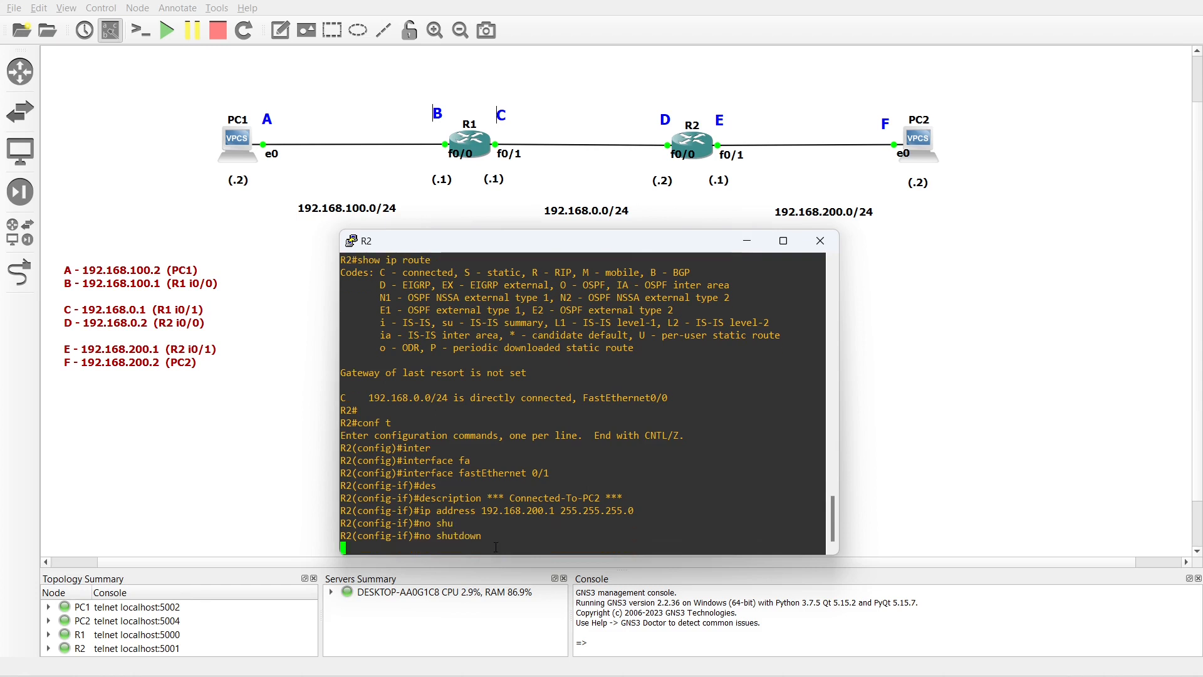
Leave R2's configuration mode with end and save the configuration with write
{"action": "type", "text": "end"}
{"action": "key", "text": "Return"}
{"action": "type", "text": "w"}
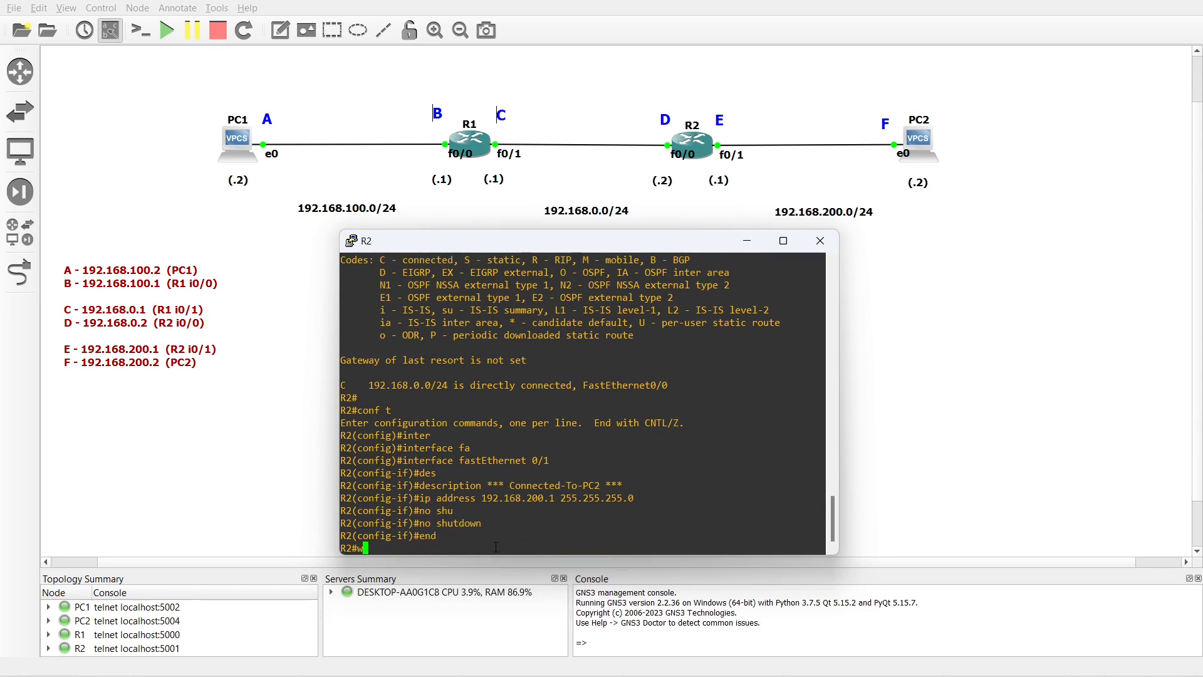
{"action": "type", "text": "r"}
{"action": "key", "text": "Tab"}
{"action": "key", "text": "Return"}
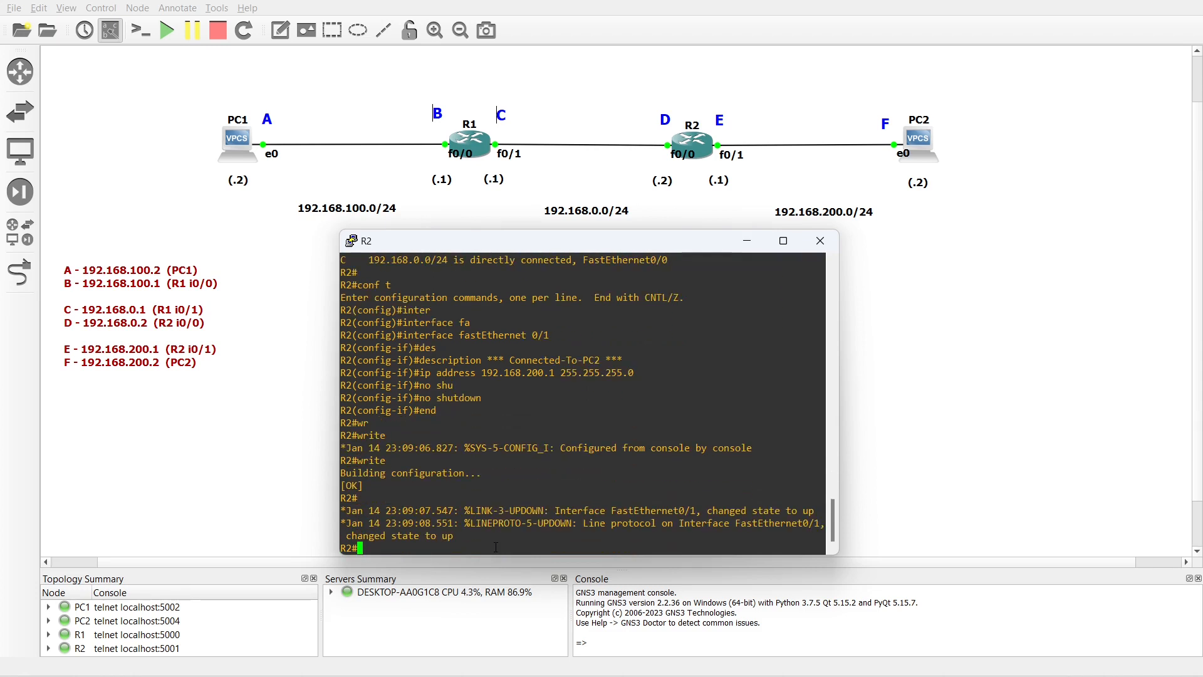
{"action": "key", "text": "Return"}
{"action": "key", "text": "Return"}
Run show ip int br on R2 and check the IP address, status and protocol of both FastEthernet interfaces
{"action": "type", "text": "show ip in"}
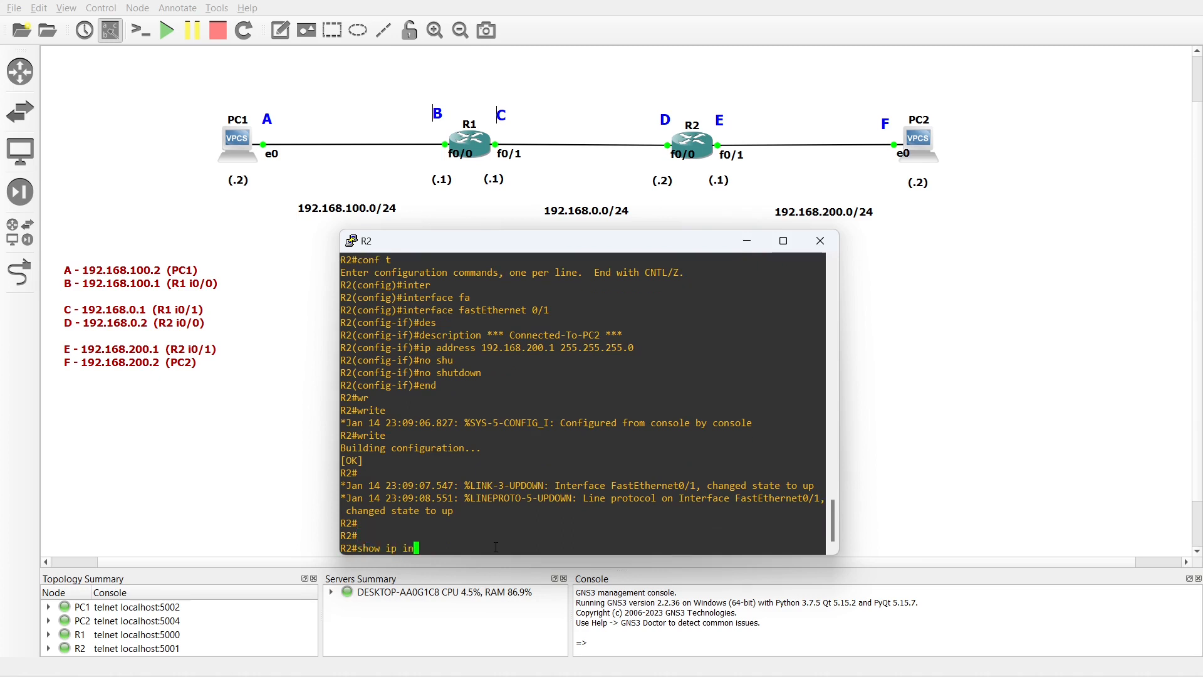
{"action": "type", "text": "t br"}
{"action": "key", "text": "Return"}
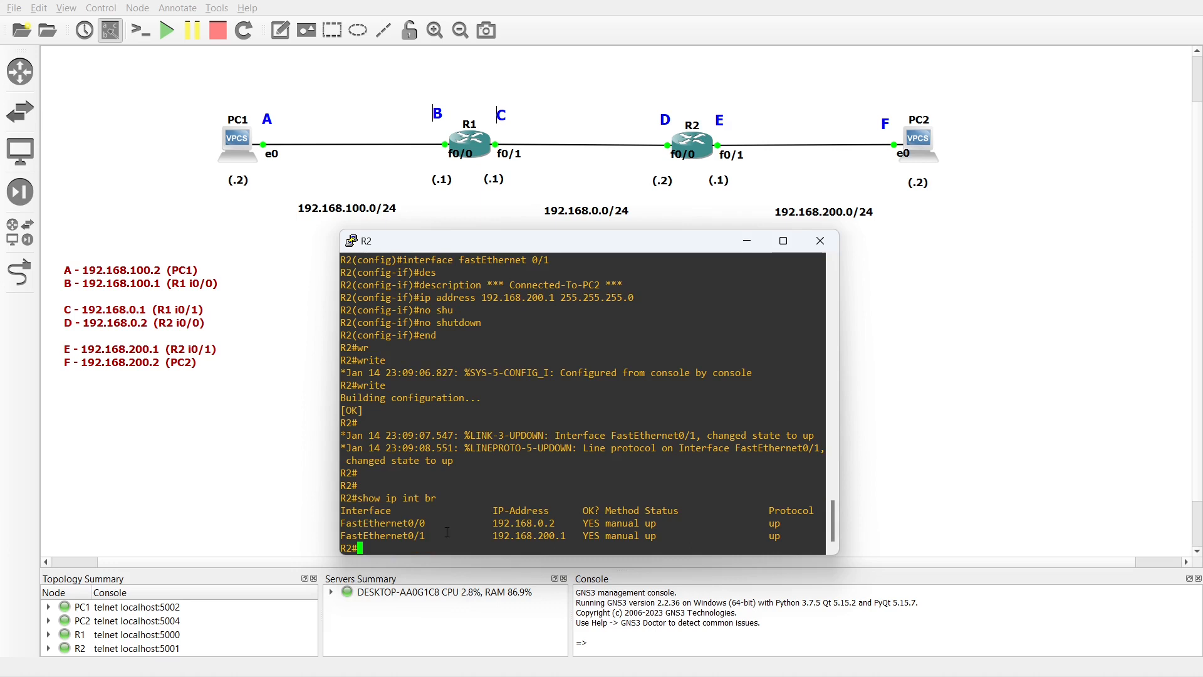
{"action": "double_click", "coordinate": [409, 523]}
{"action": "double_click", "coordinate": [394, 536]}
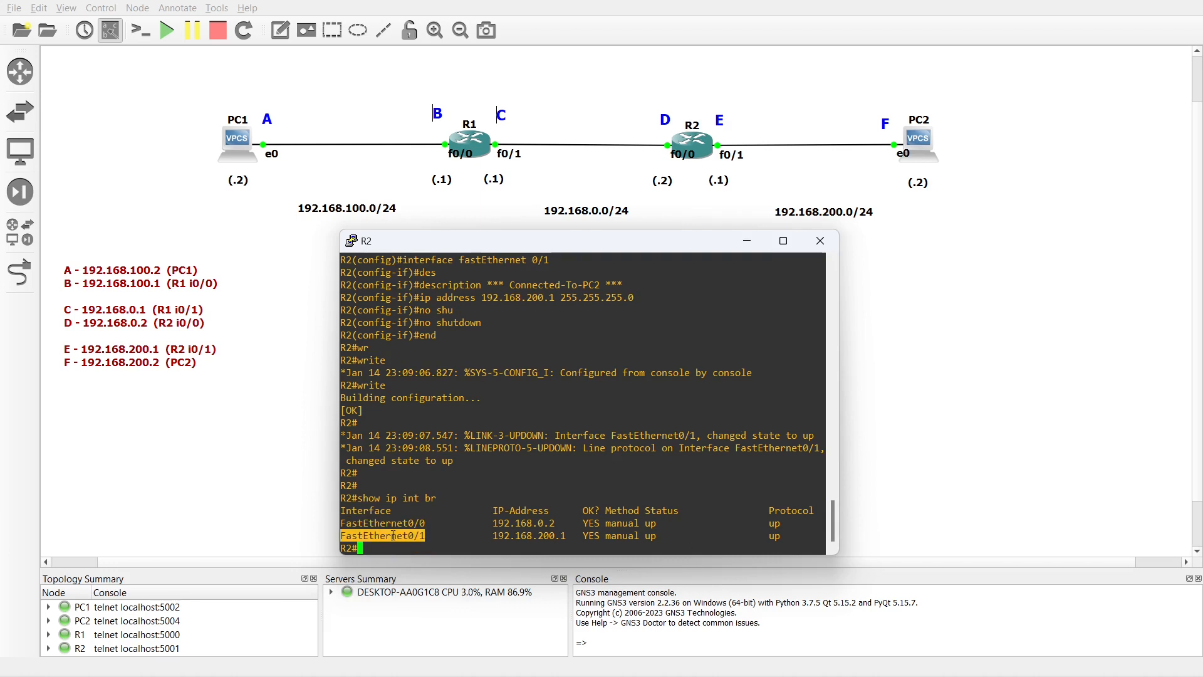
{"action": "double_click", "coordinate": [524, 523]}
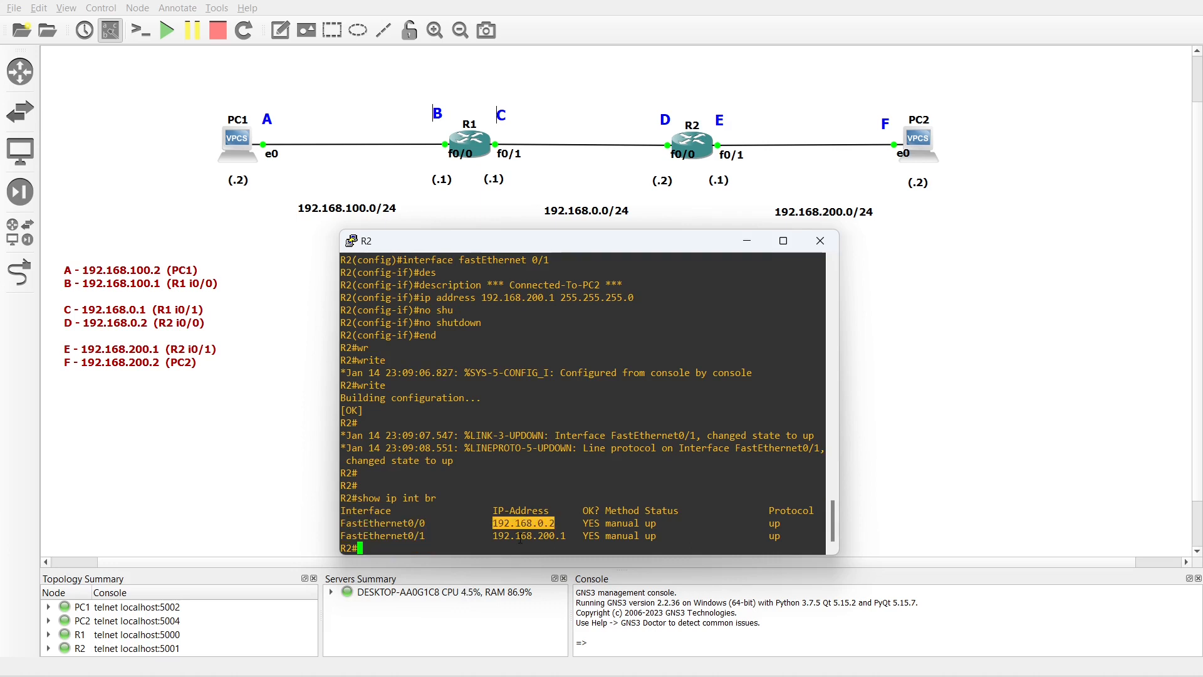
{"action": "double_click", "coordinate": [528, 536]}
{"action": "double_click", "coordinate": [651, 523]}
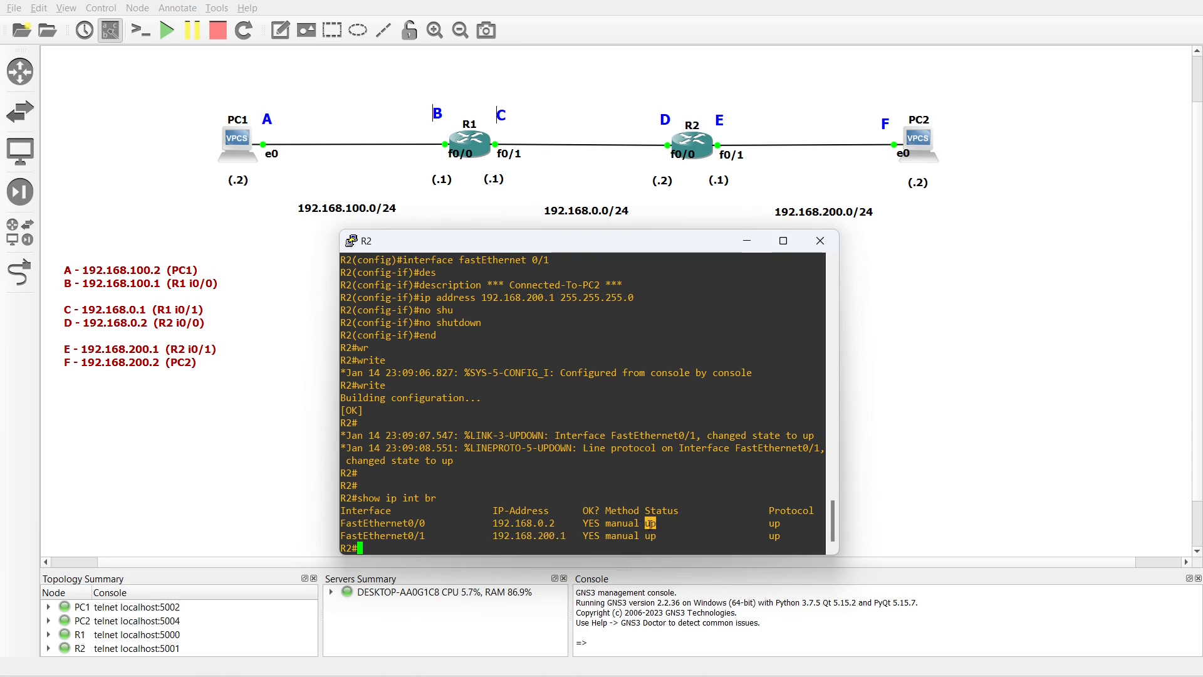
{"action": "left_click", "coordinate": [651, 538]}
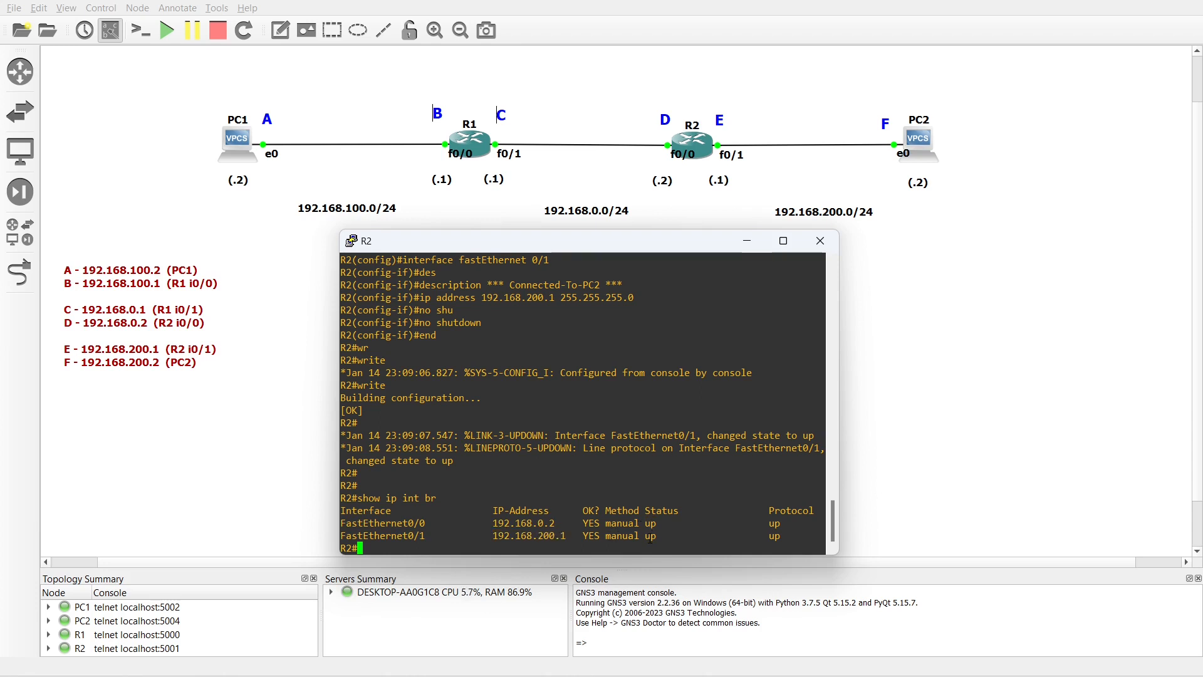
{"action": "double_click", "coordinate": [775, 524]}
{"action": "double_click", "coordinate": [775, 537]}
Run show ip route on R2, examine the interfaces of its connected networks, and minimize the console
{"action": "type", "text": "show ip rou"}
{"action": "key", "text": "Tab"}
{"action": "key", "text": "Return"}
{"action": "key", "text": "Return"}
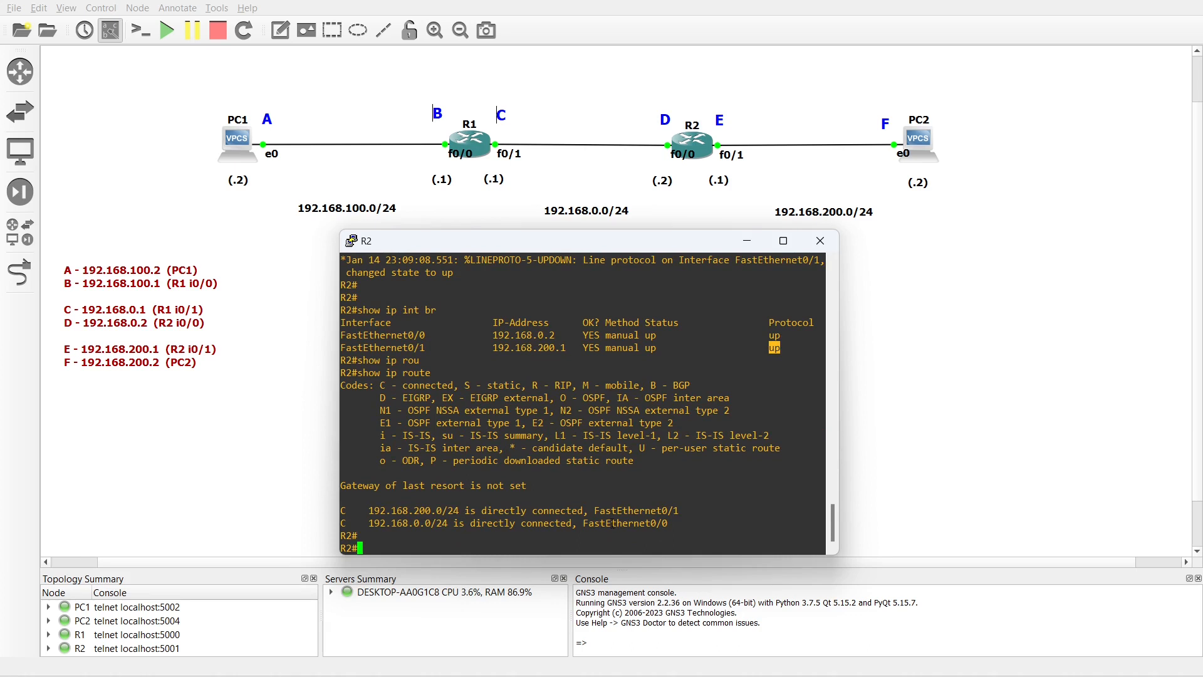
{"action": "double_click", "coordinate": [613, 523]}
{"action": "double_click", "coordinate": [636, 509]}
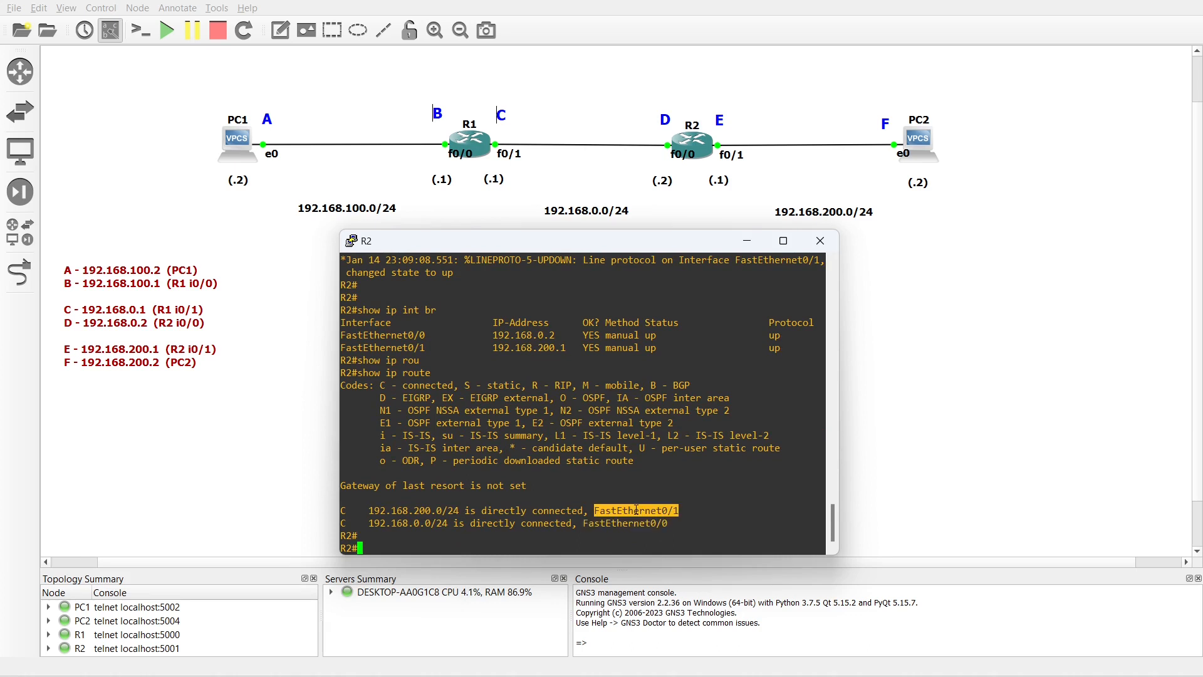
{"action": "left_click", "coordinate": [747, 242]}
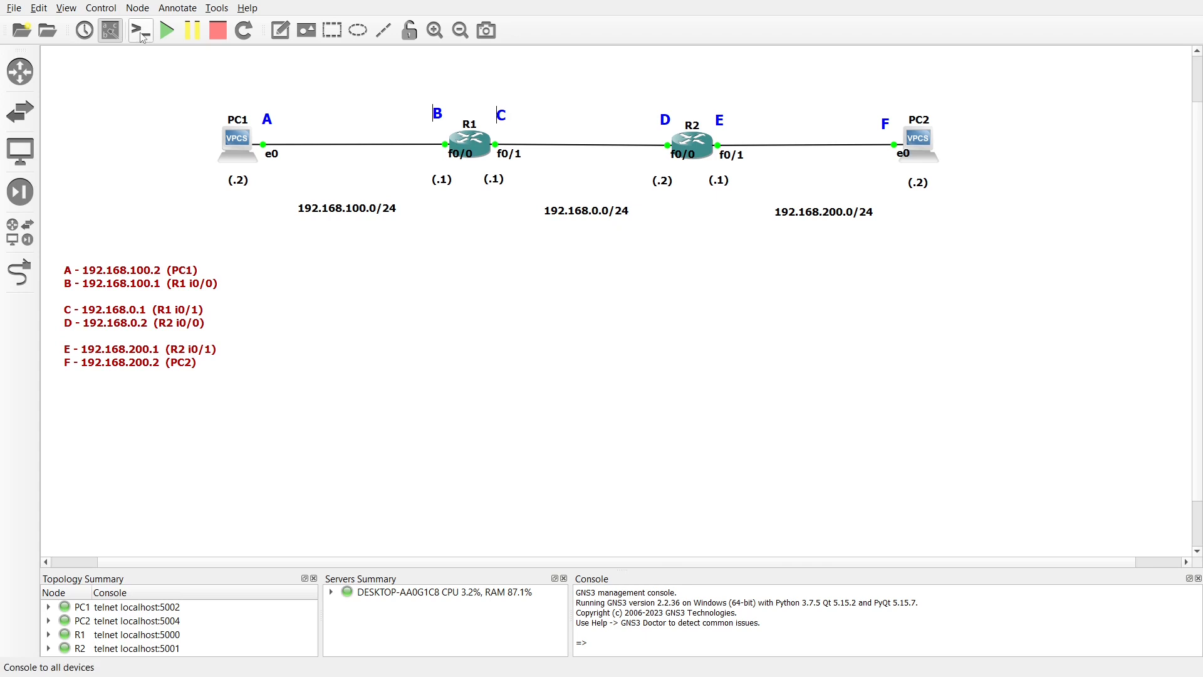
Add a text note reading "A - F :" to the canvas and place it below the IP address legend
{"action": "left_click", "coordinate": [247, 393]}
{"action": "type", "text": "A - "}
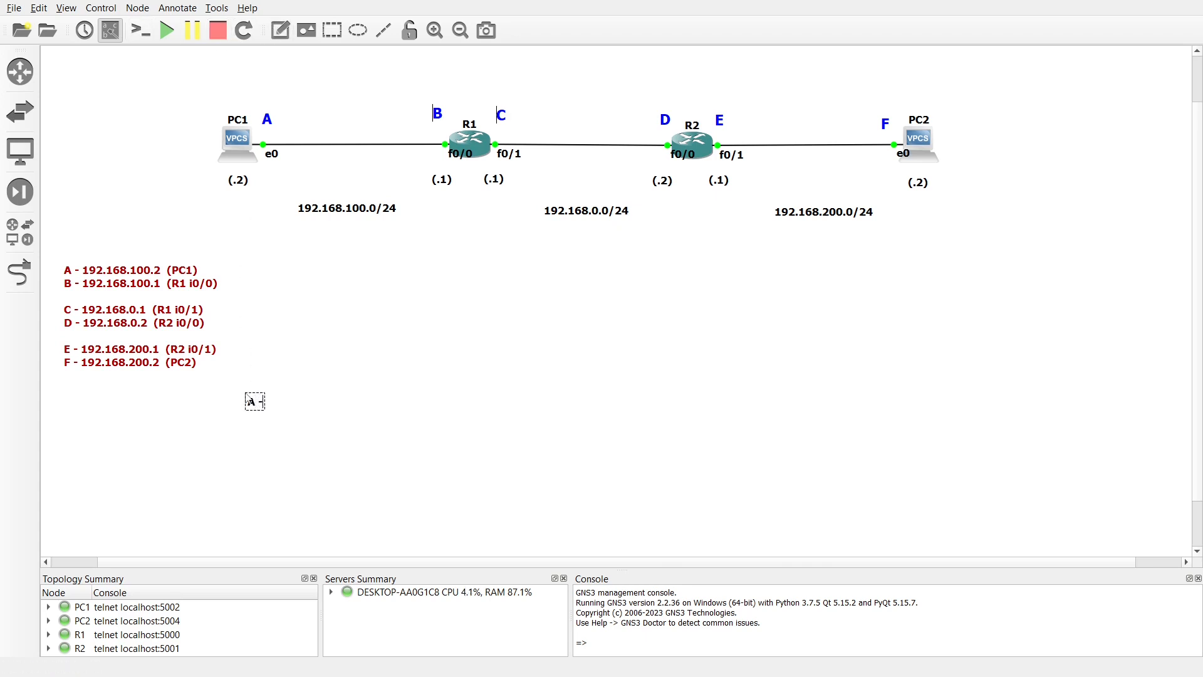
{"action": "type", "text": "F"}
{"action": "key", "text": "BackSpace"}
{"action": "type", "text": "F :"}
{"action": "left_click", "coordinate": [334, 412]}
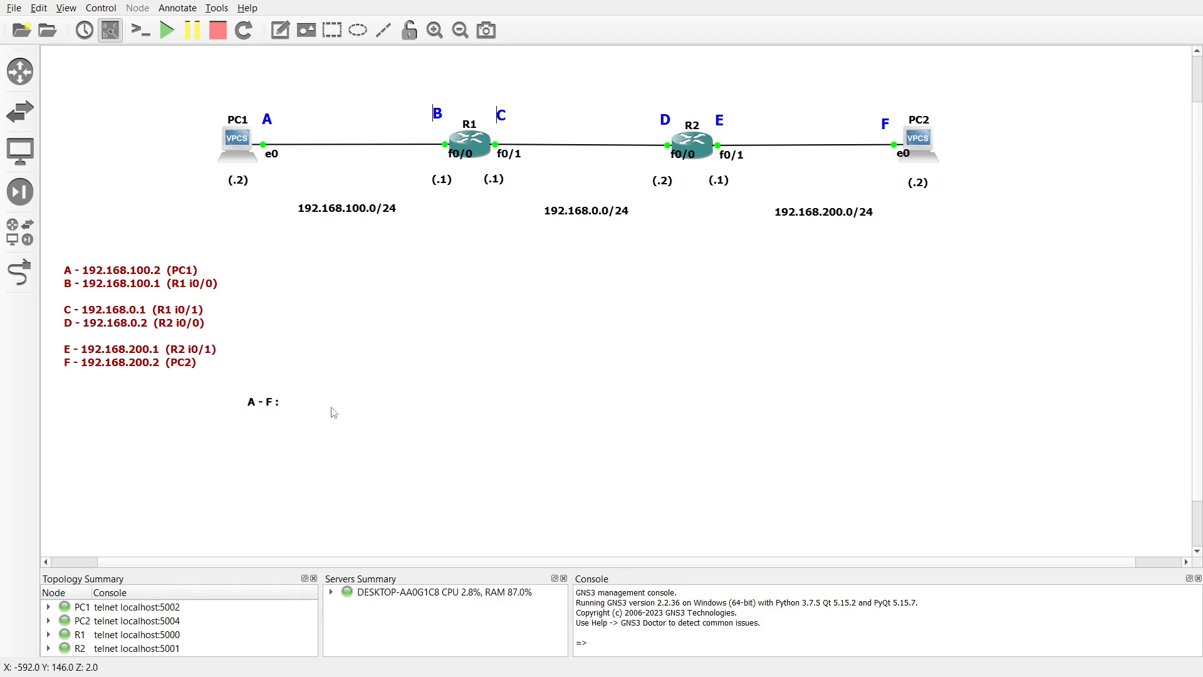
{"action": "left_click_drag", "start_coordinate": [261, 404], "coordinate": [259, 456]}
{"action": "left_click", "coordinate": [334, 399]}
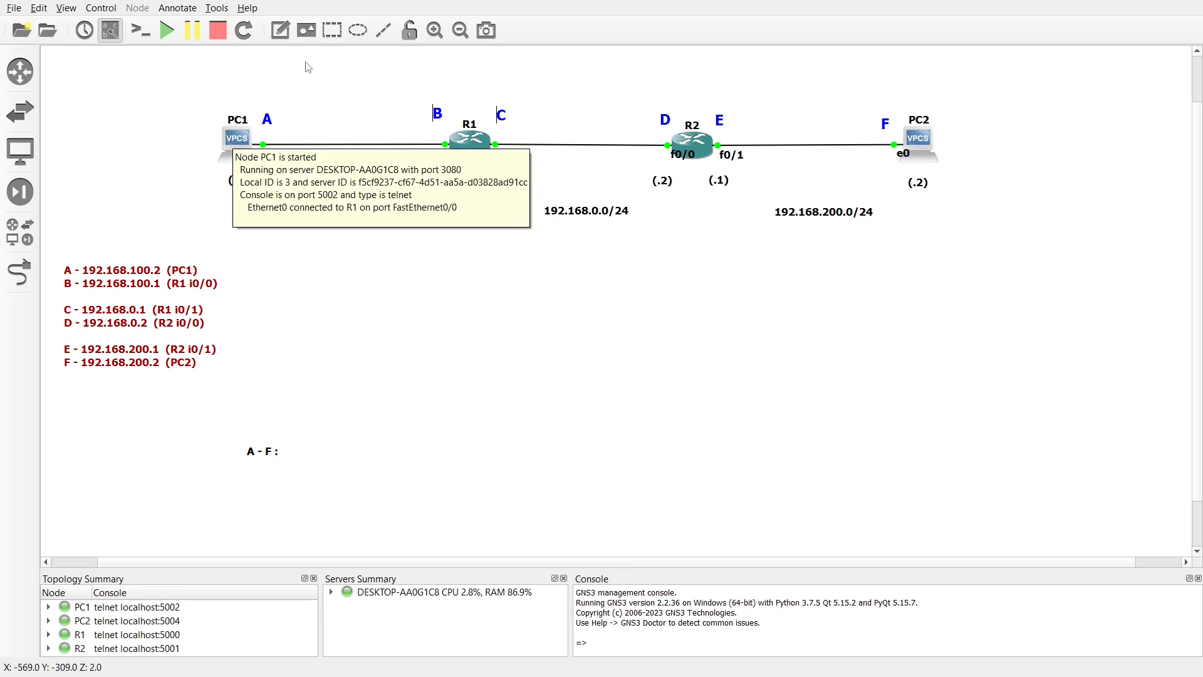
Add a two-line note "Source: 192.168.100.2" and "Destination: 192.168.200.2" and place it beneath PC1, above the legend
{"action": "left_click", "coordinate": [281, 32]}
{"action": "left_click", "coordinate": [239, 246]}
{"action": "type", "text": "Source:"}
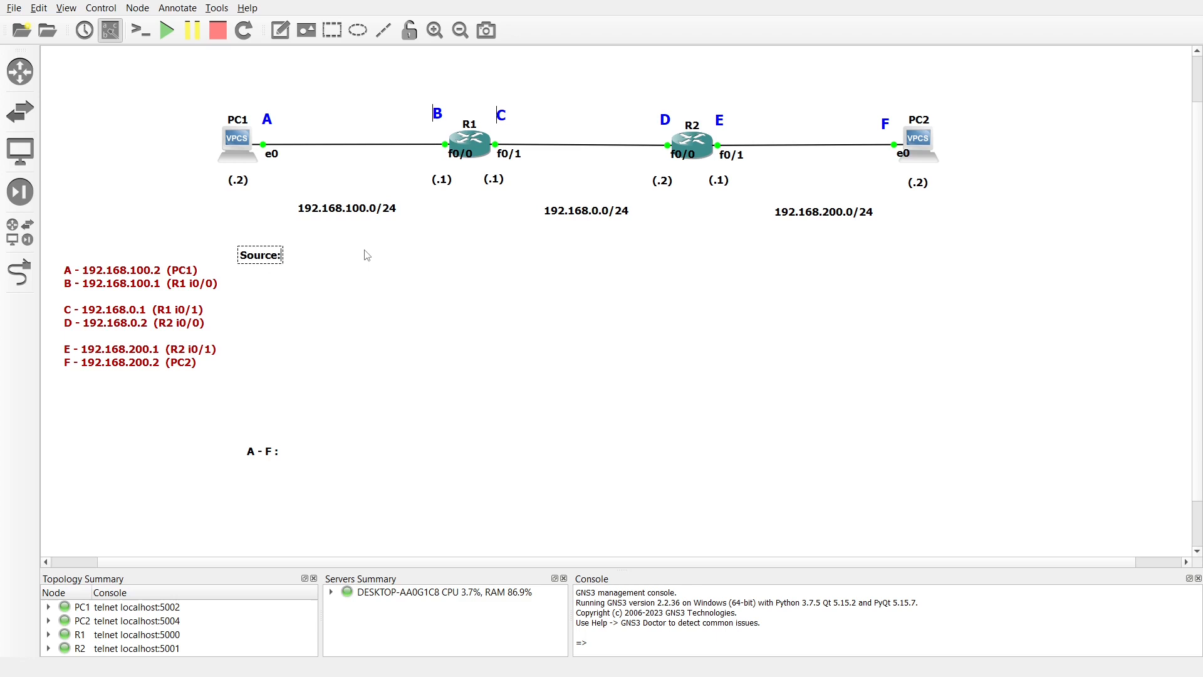
{"action": "key", "text": "Return"}
{"action": "type", "text": "Des"}
{"action": "type", "text": "tination:"}
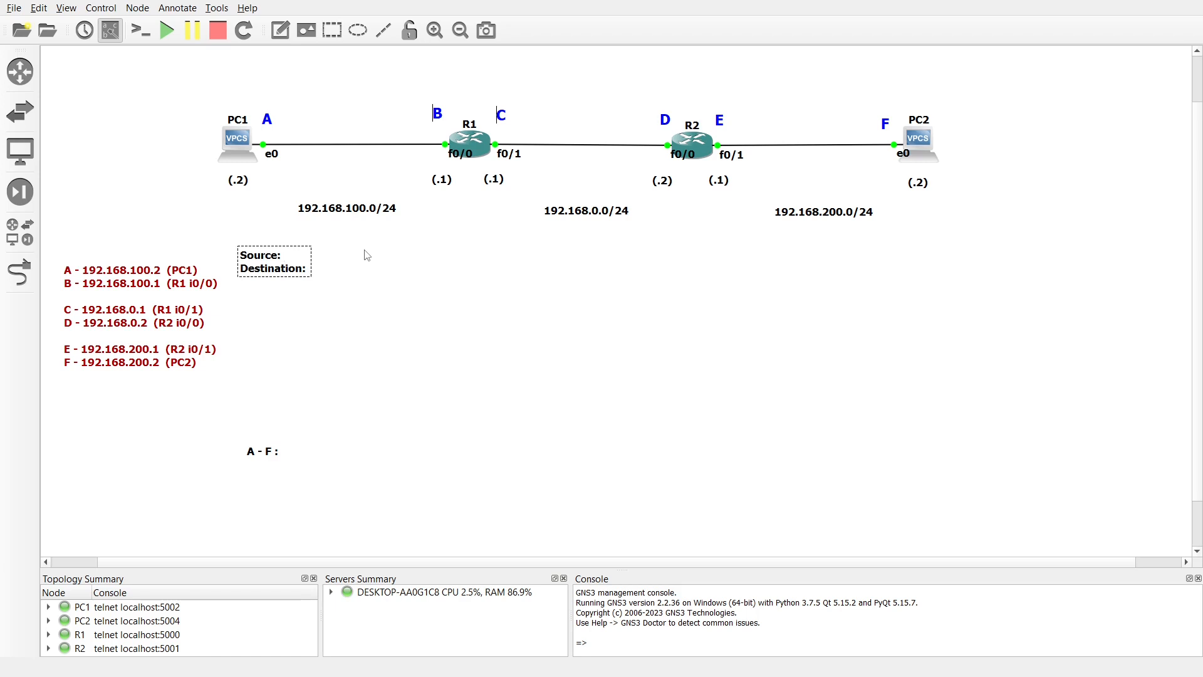
{"action": "type", "text": "192.168"}
{"action": "type", "text": "."}
{"action": "type", "text": "100.2"}
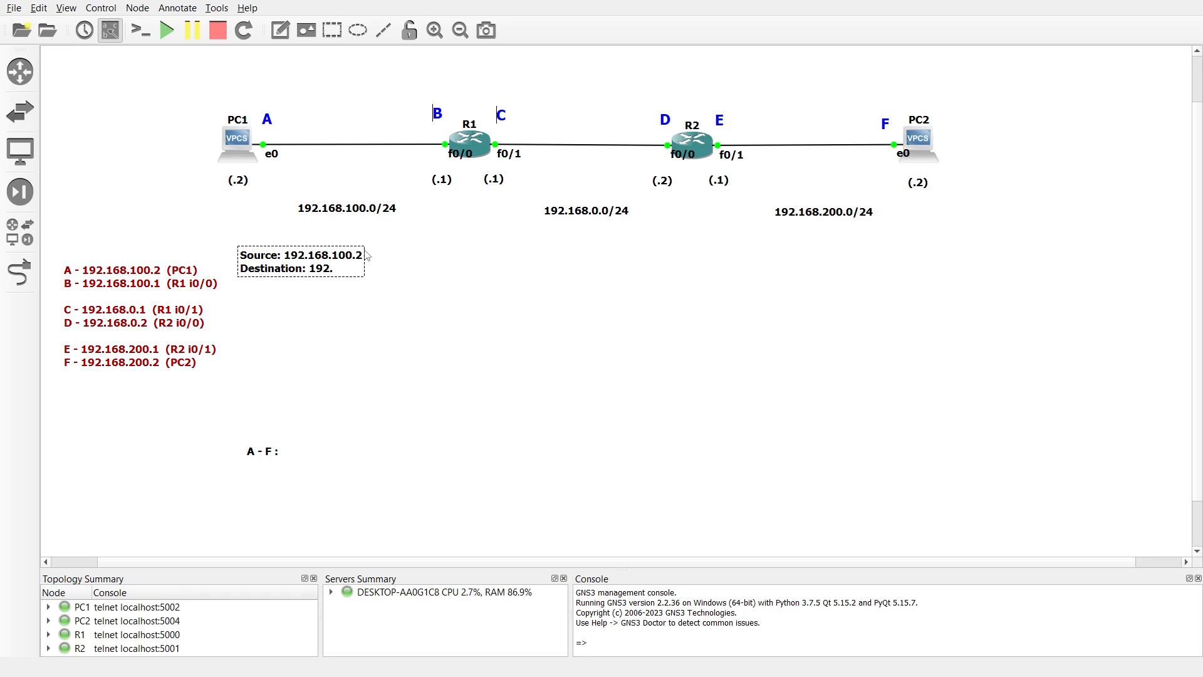
{"action": "type", "text": "200.2"}
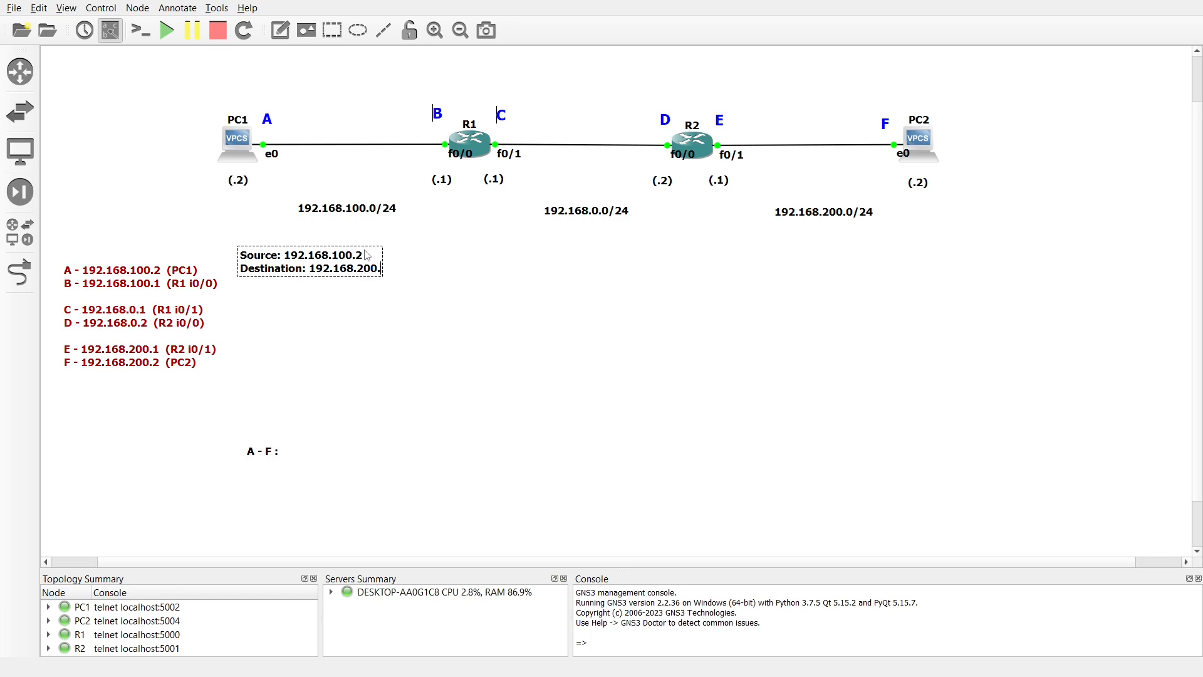
{"action": "left_click", "coordinate": [373, 302]}
{"action": "left_click_drag", "start_coordinate": [326, 267], "coordinate": [264, 246]}
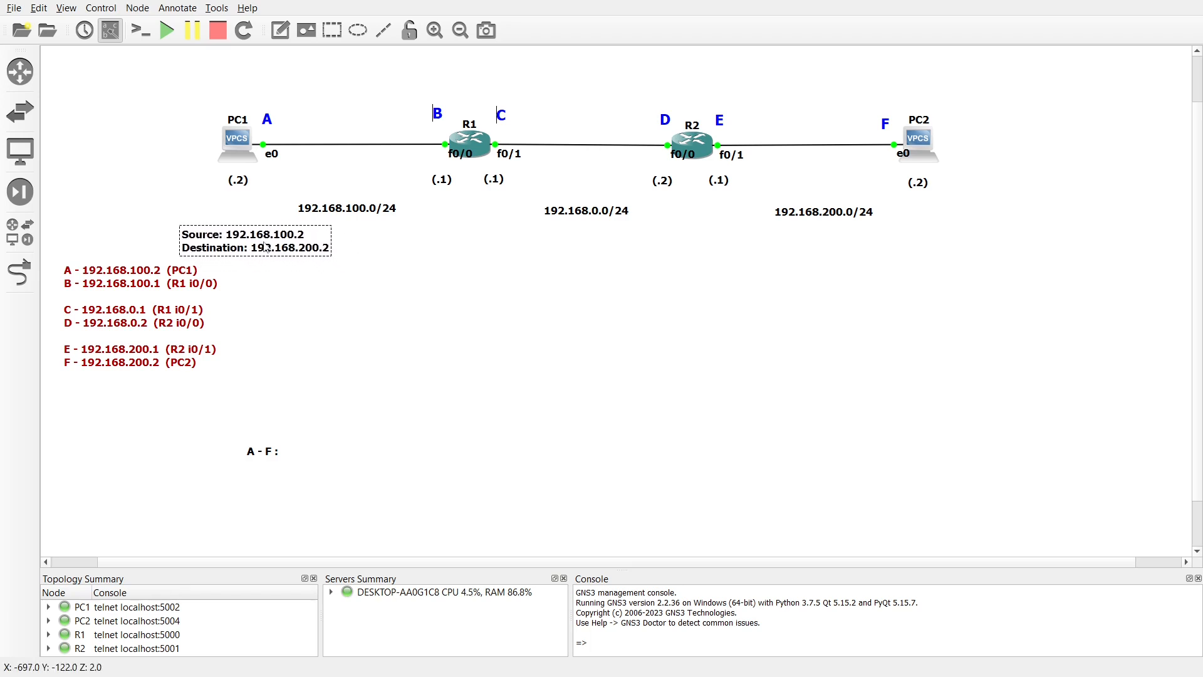
Change the text color of the Source/Destination note to green (#00aa00)
{"action": "right_click", "coordinate": [264, 243]}
{"action": "left_click", "coordinate": [307, 268]}
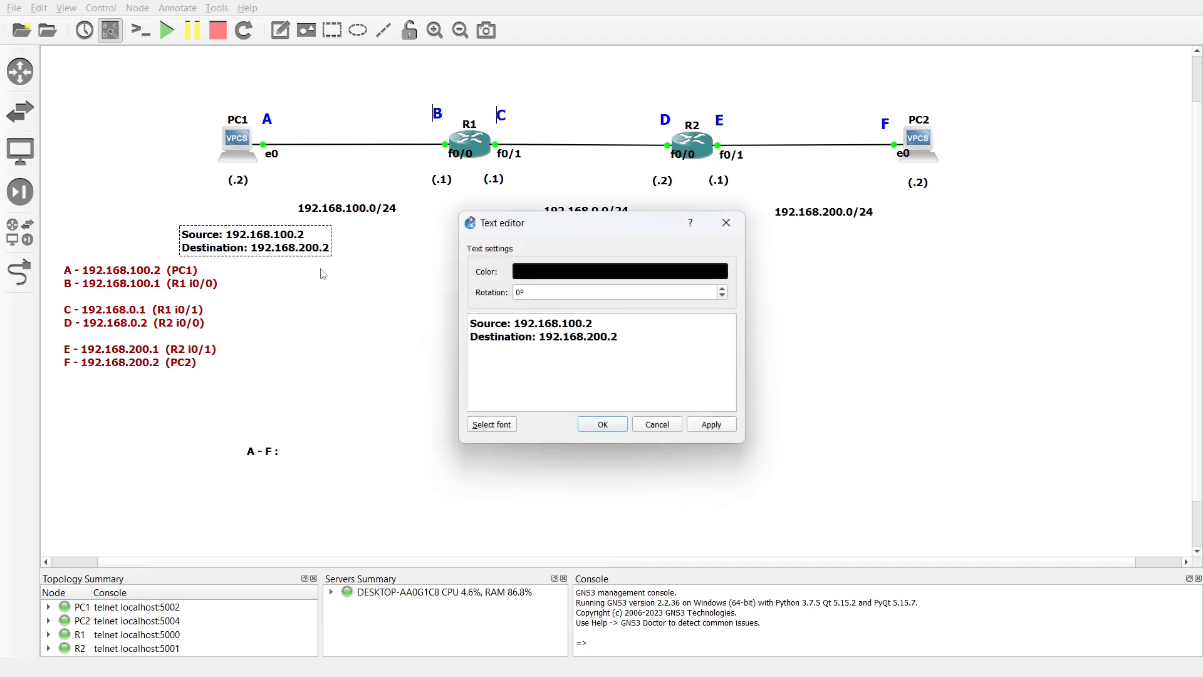
{"action": "left_click", "coordinate": [573, 278]}
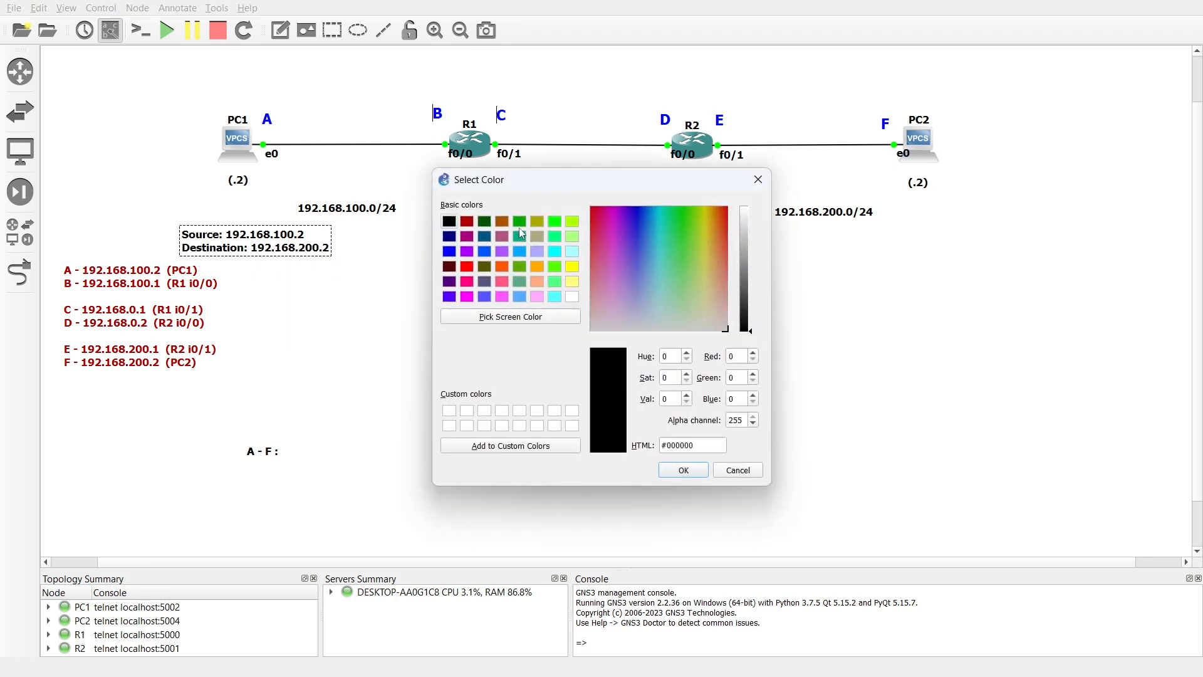
{"action": "left_click", "coordinate": [518, 221]}
{"action": "left_click", "coordinate": [683, 470]}
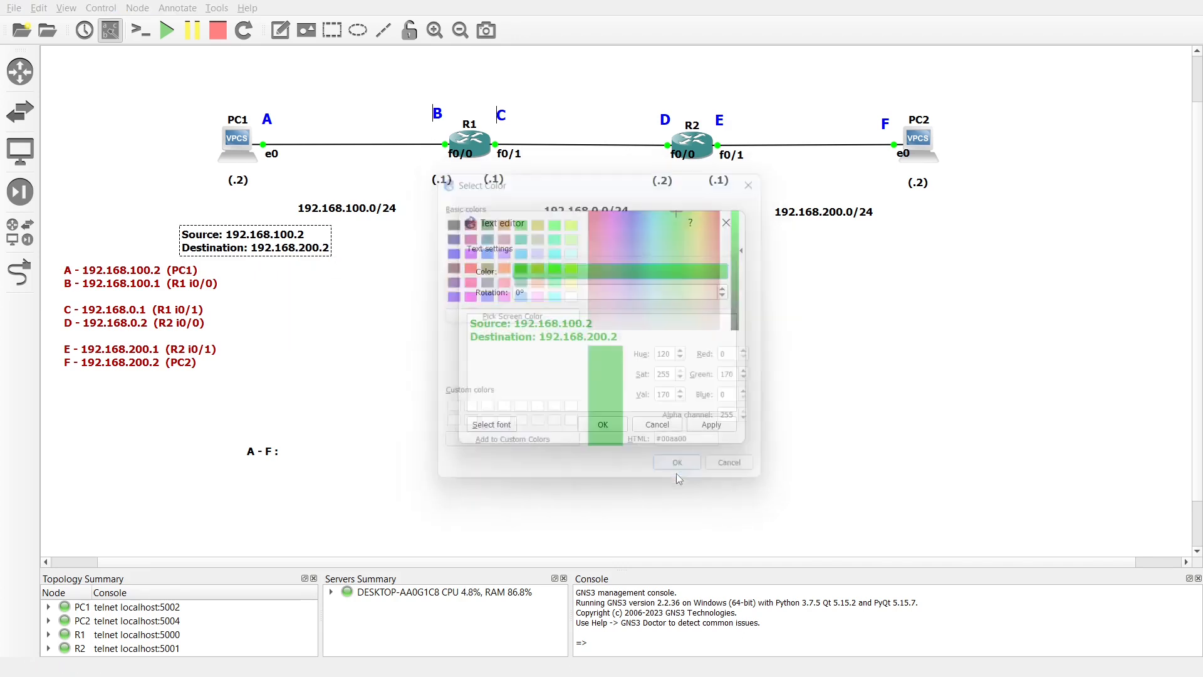
{"action": "left_click", "coordinate": [701, 426]}
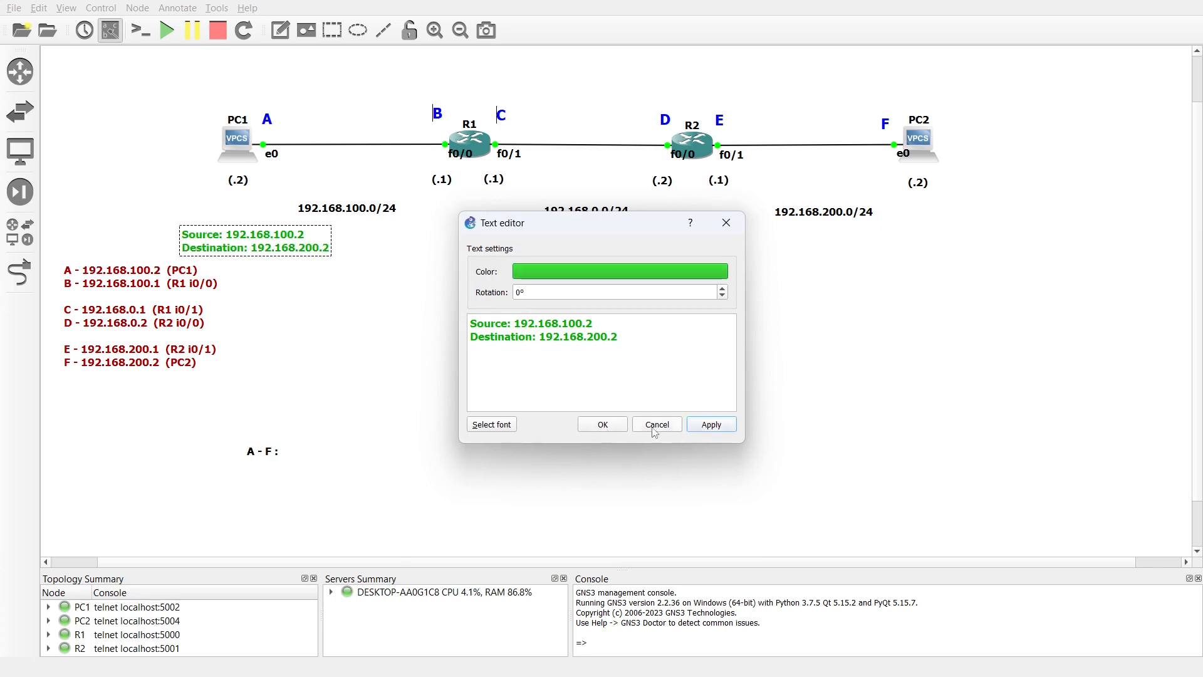
{"action": "left_click", "coordinate": [605, 425]}
Move the IP address legend down a little and shift the "A - F :" note slightly to the left
{"action": "left_click_drag", "start_coordinate": [161, 323], "coordinate": [160, 351]}
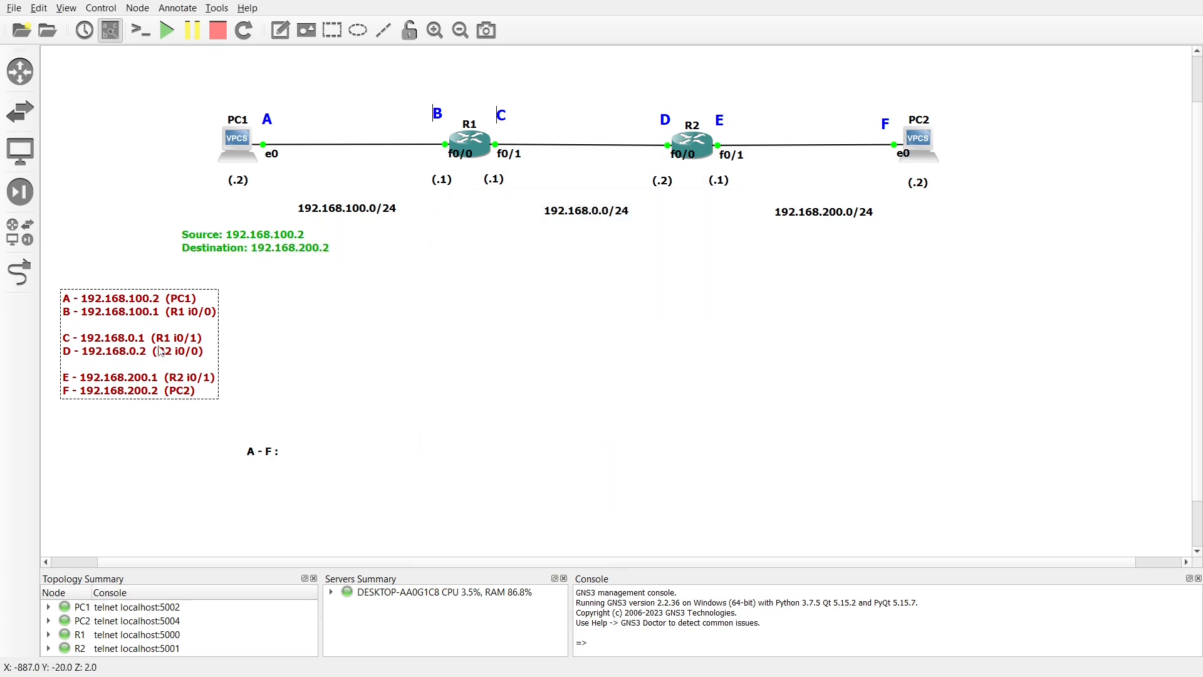
{"action": "left_click", "coordinate": [255, 452]}
{"action": "left_click_drag", "start_coordinate": [255, 453], "coordinate": [228, 451]}
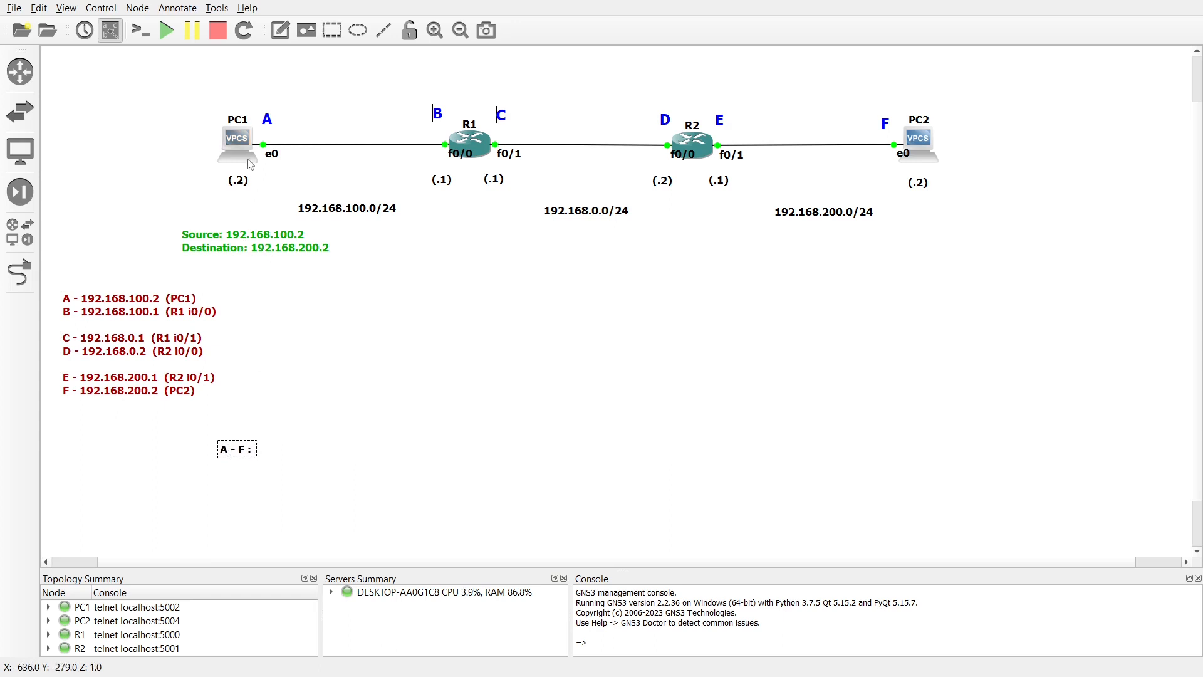
Move the whole topology with its labels and the Source/Destination note slightly upward on the canvas
{"action": "left_click_drag", "start_coordinate": [158, 83], "coordinate": [1031, 263]}
{"action": "left_click_drag", "start_coordinate": [483, 138], "coordinate": [481, 116]}
{"action": "left_click", "coordinate": [318, 330]}
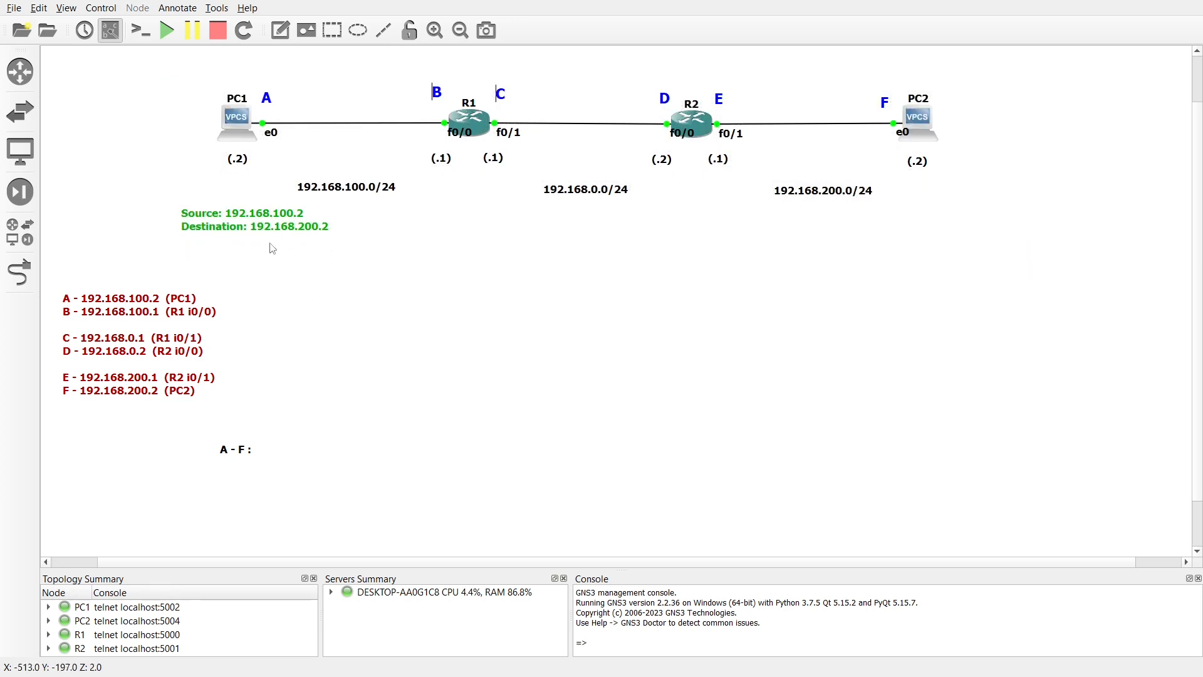
{"action": "left_click", "coordinate": [233, 224]}
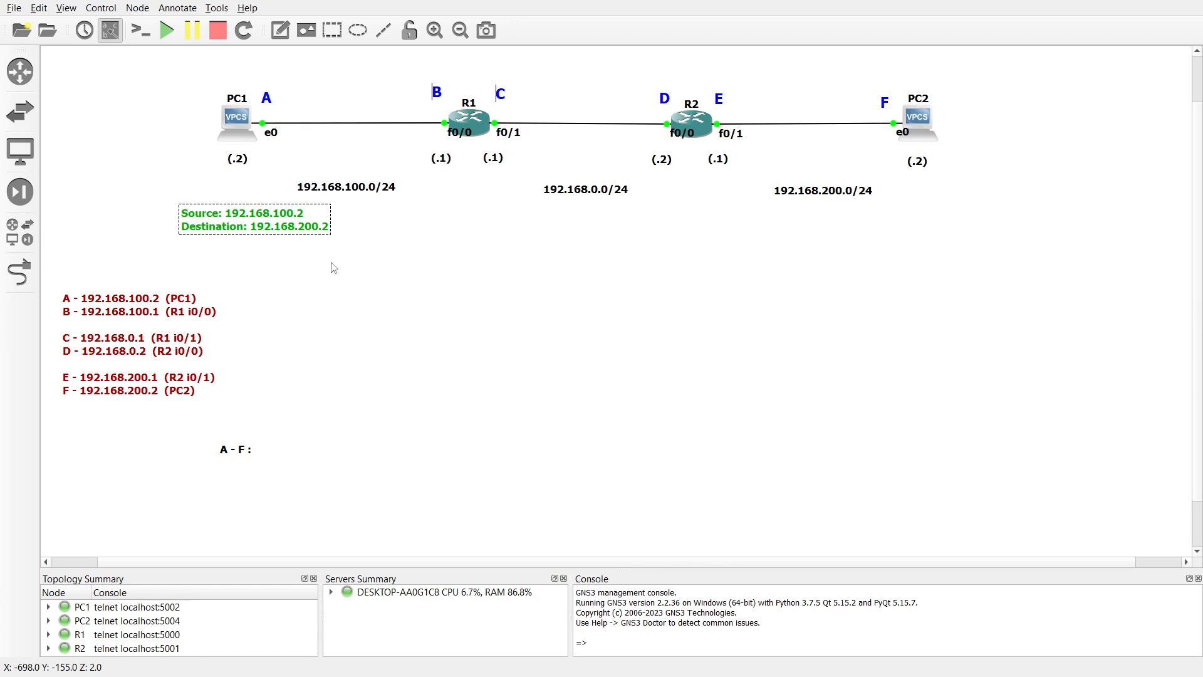
Shift the green Source/Destination note slightly down and to the left beneath PC1
{"action": "left_click_drag", "start_coordinate": [282, 233], "coordinate": [265, 249]}
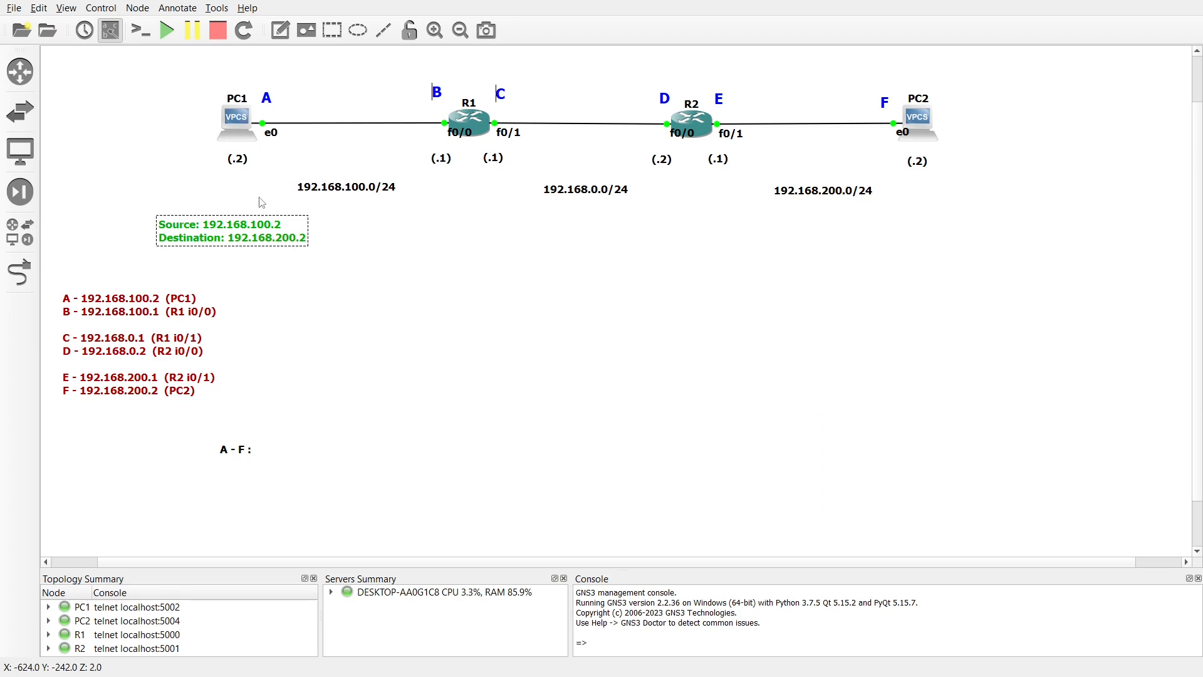
Ping PC2 at 192.168.200.2 from PC1's console, keeping the console window clear of the topology
{"action": "mouse_move", "coordinate": [234, 126]}
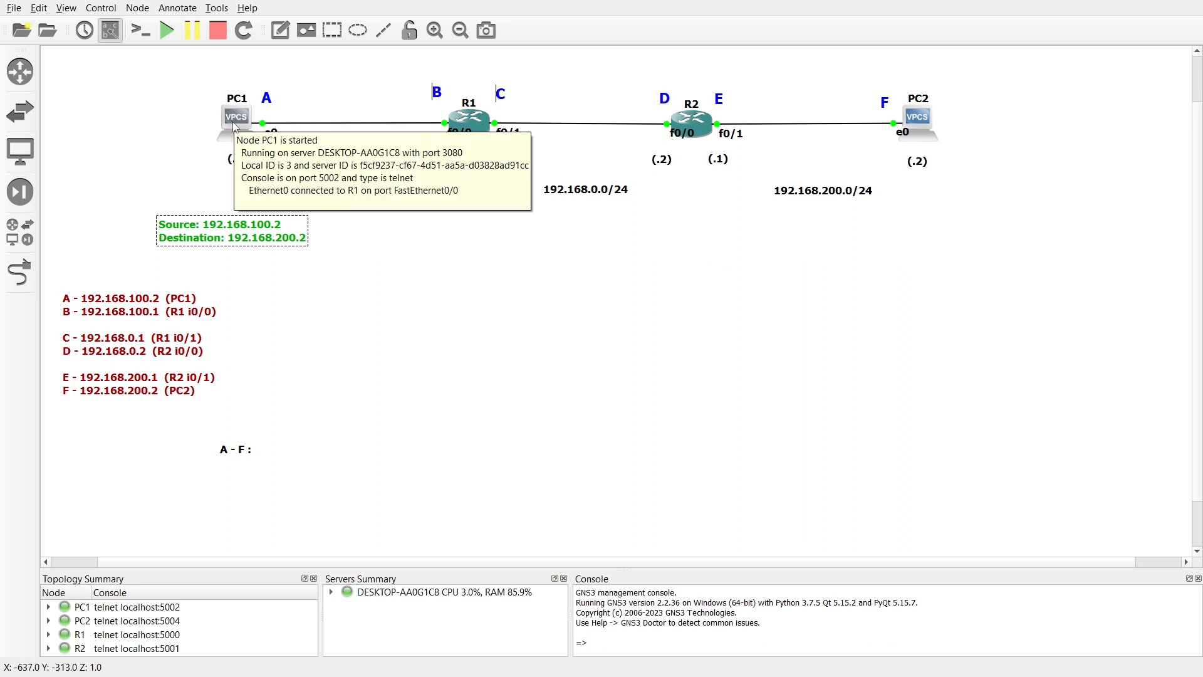
{"action": "double_click", "coordinate": [233, 126]}
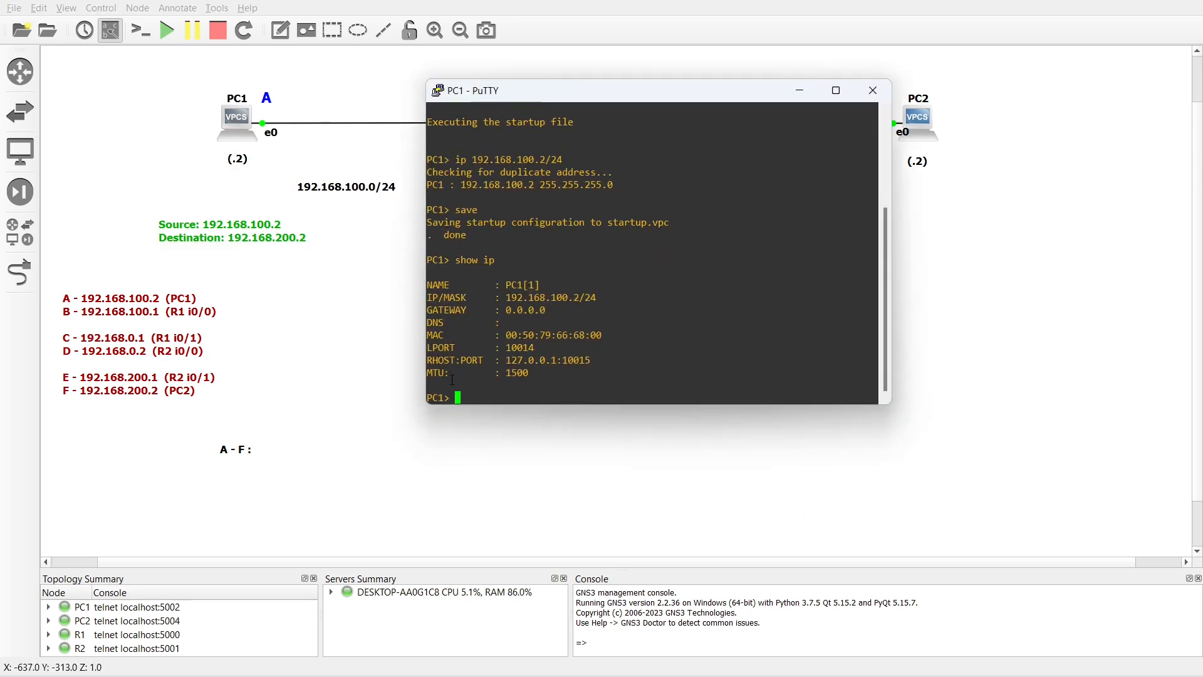
{"action": "left_click_drag", "start_coordinate": [588, 94], "coordinate": [602, 207]}
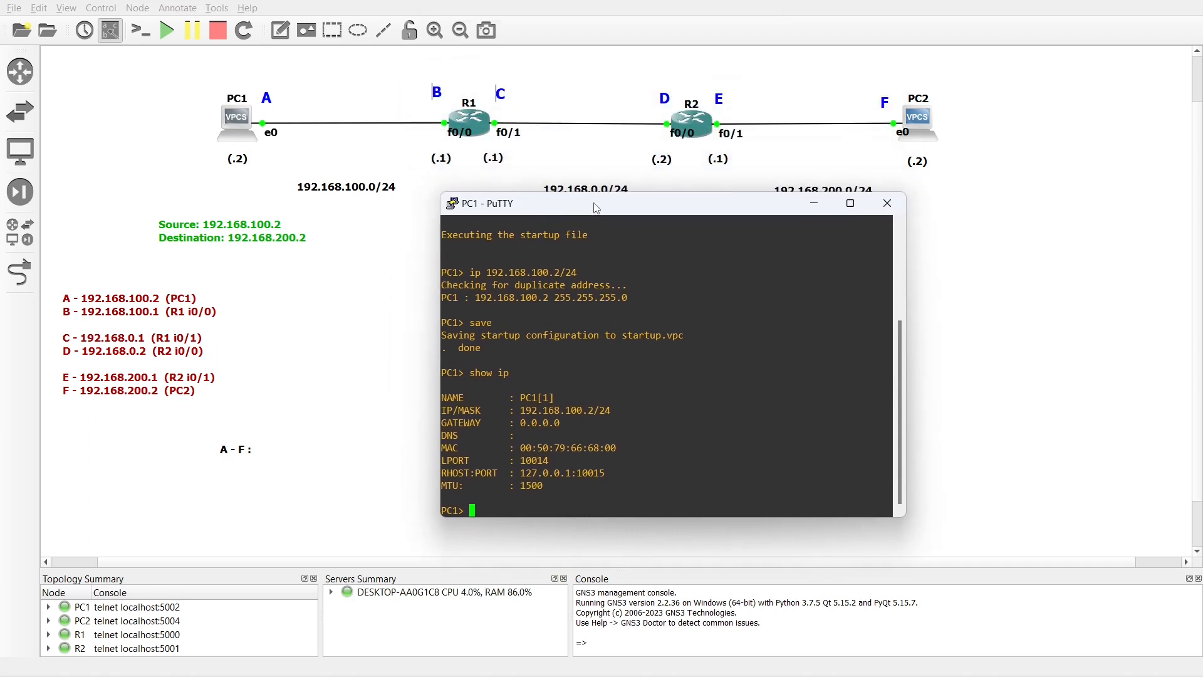
{"action": "type", "text": "ping 192.168.200.2"}
{"action": "key", "text": "Return"}
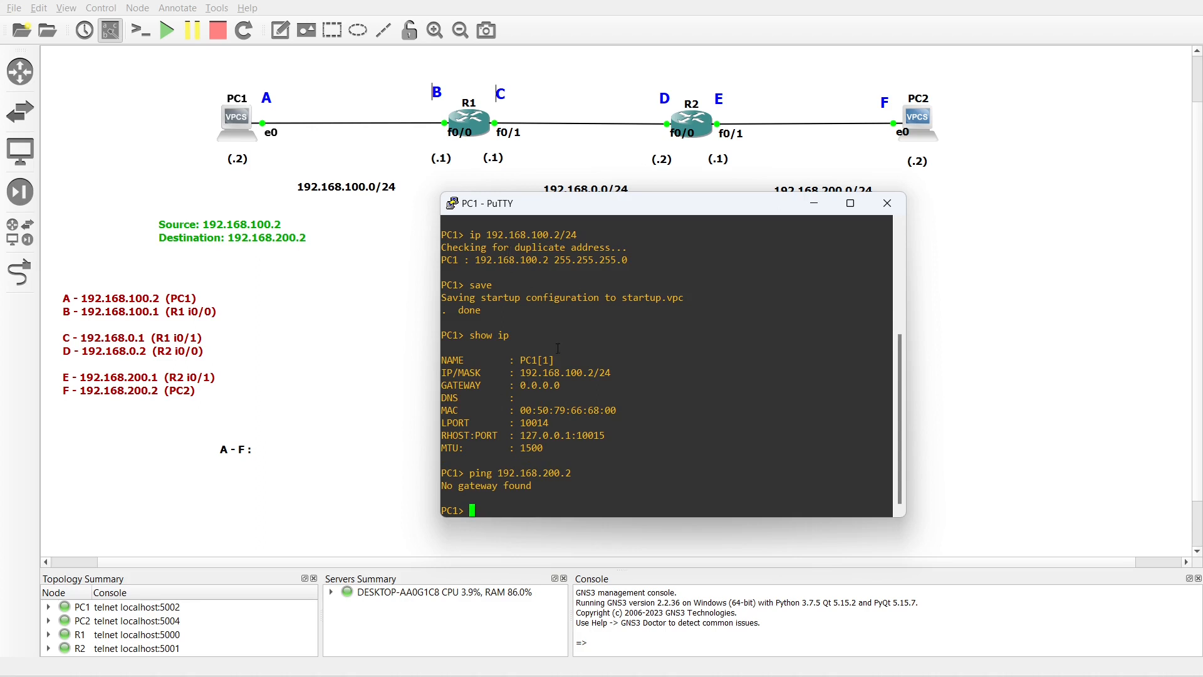
{"action": "left_click_drag", "start_coordinate": [585, 209], "coordinate": [616, 194]}
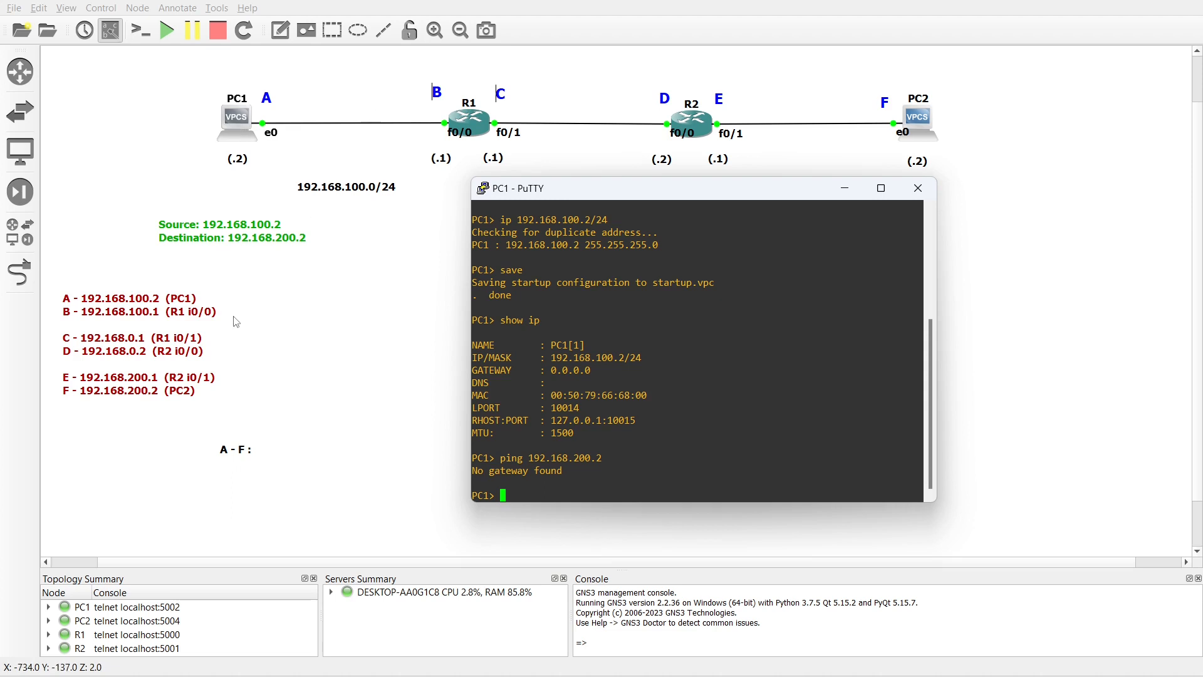
Insert the line "A - B : P2P" above "A - F :" in the path note below the address legend
{"action": "double_click", "coordinate": [227, 449]}
{"action": "key", "text": "Left"}
{"action": "key", "text": "Return"}
{"action": "key", "text": "Up"}
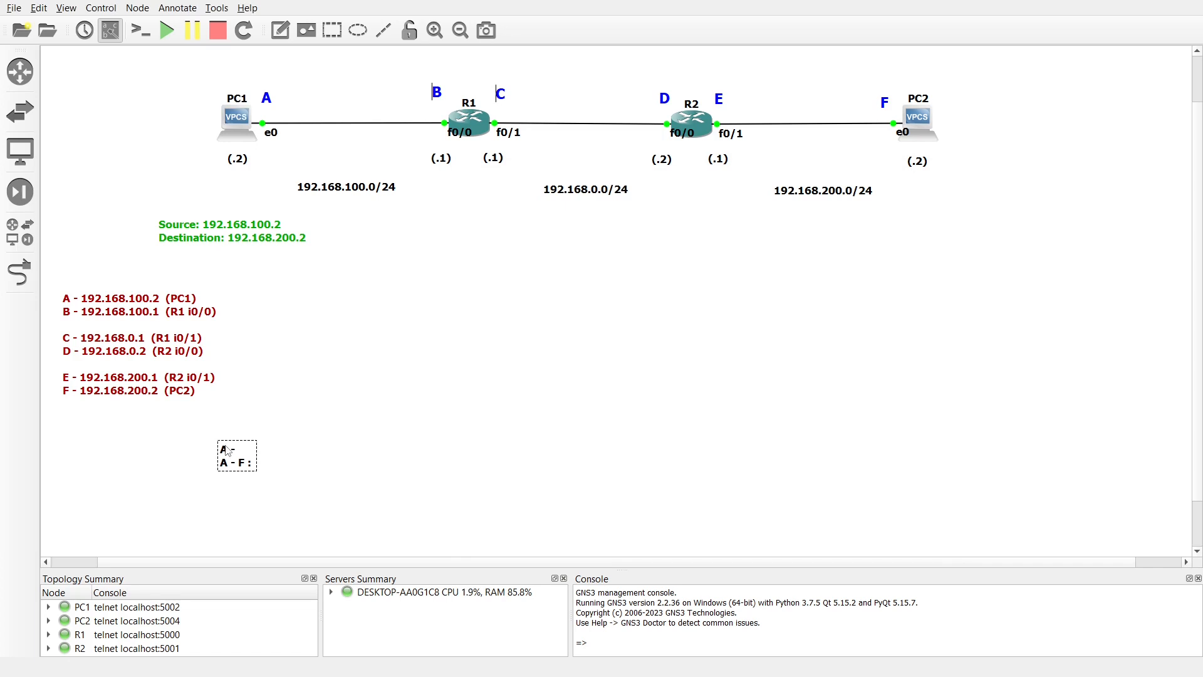
{"action": "type", "text": "A - B : P2P"}
{"action": "left_click", "coordinate": [322, 416]}
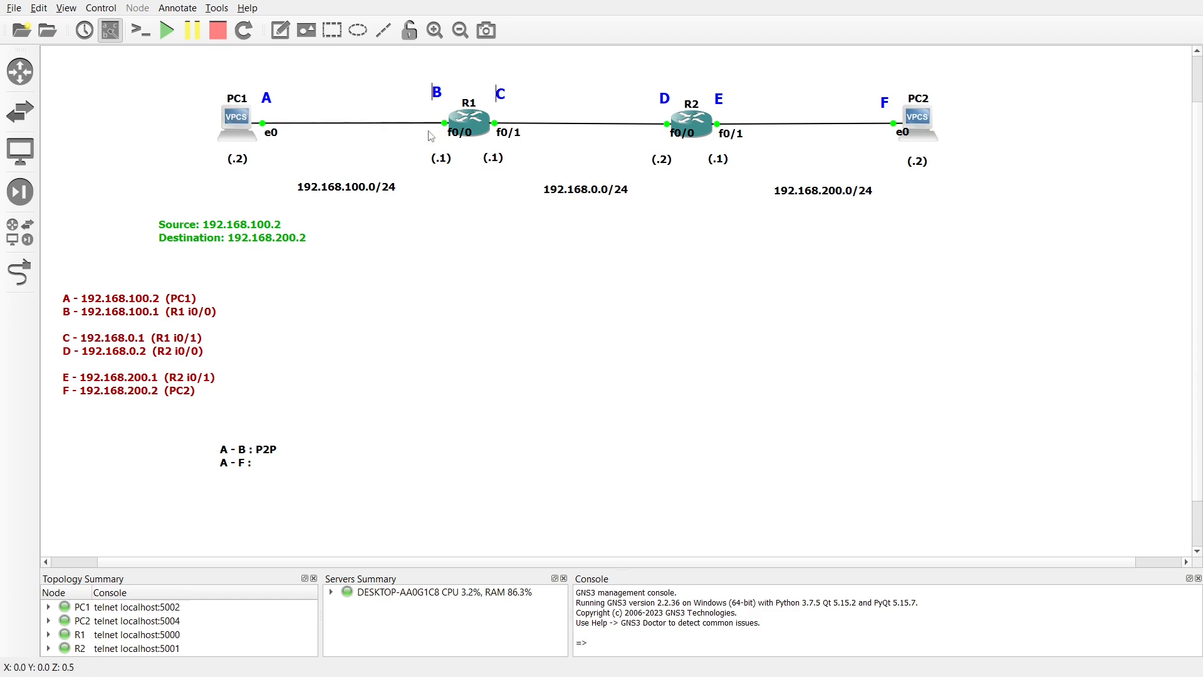
Ping R1's near interface at 192.168.100.1 from PC1's console
{"action": "double_click", "coordinate": [239, 129]}
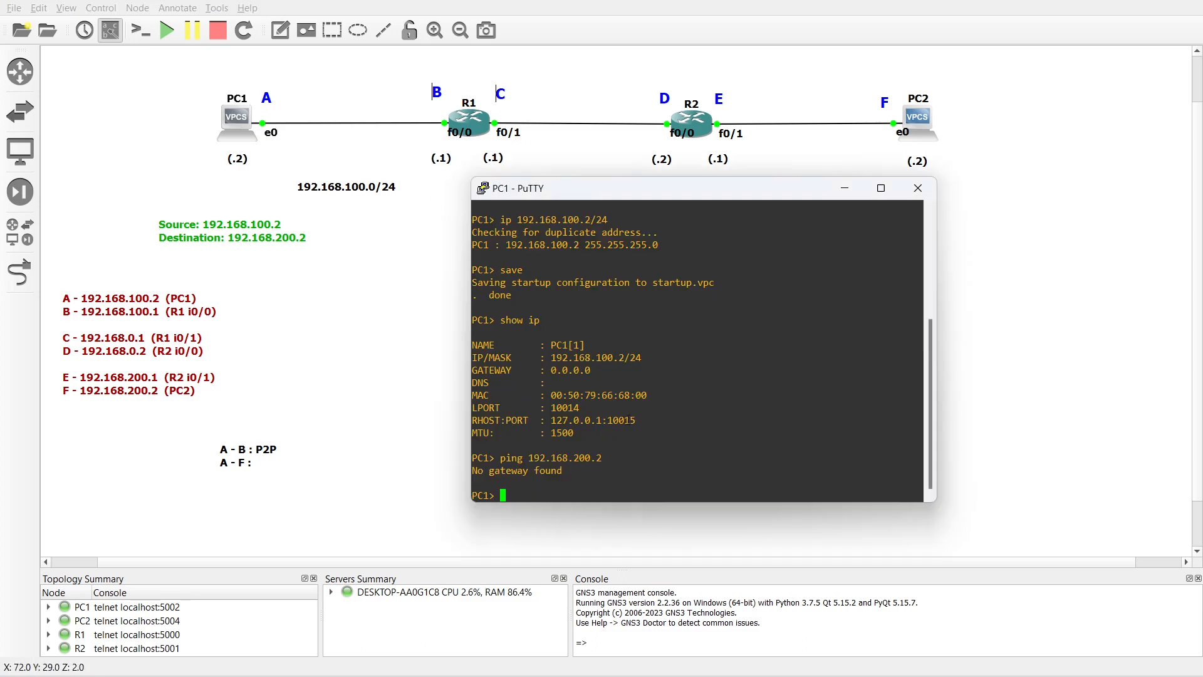
{"action": "type", "text": "ping 192.168."}
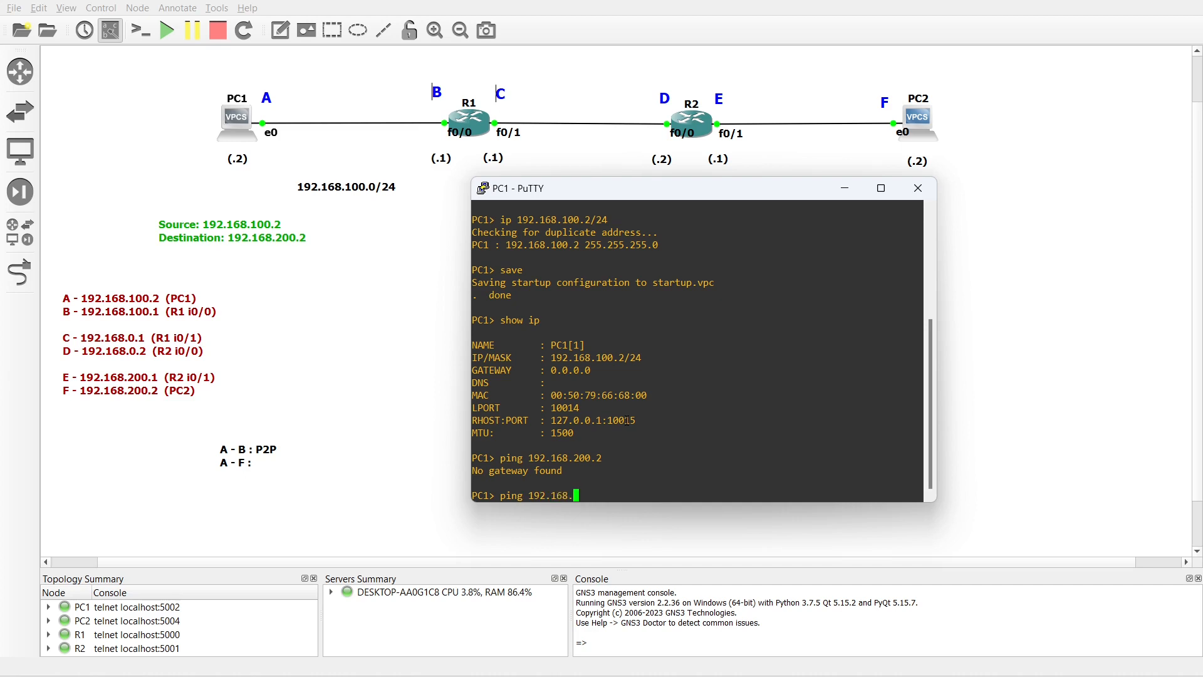
{"action": "type", "text": "100.1"}
{"action": "key", "text": "Return"}
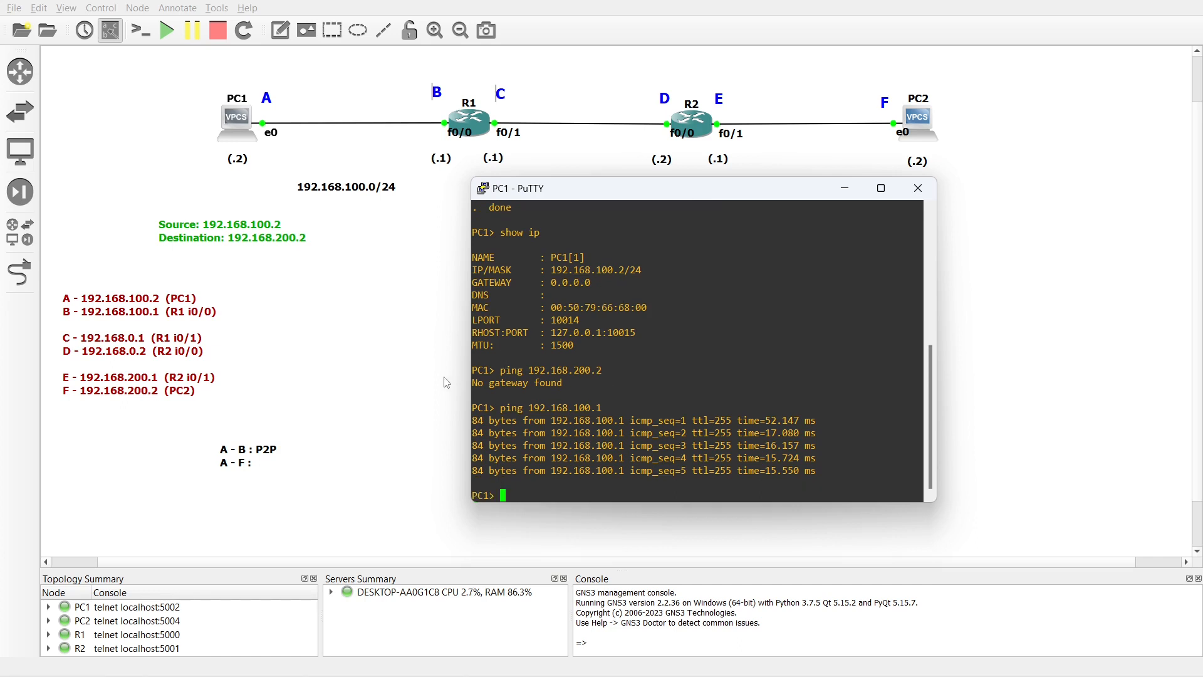
Insert the line "A - C :" between the "A - B : P2P" and "A - F :" lines of the path note
{"action": "double_click", "coordinate": [248, 454]}
{"action": "left_click", "coordinate": [273, 455]}
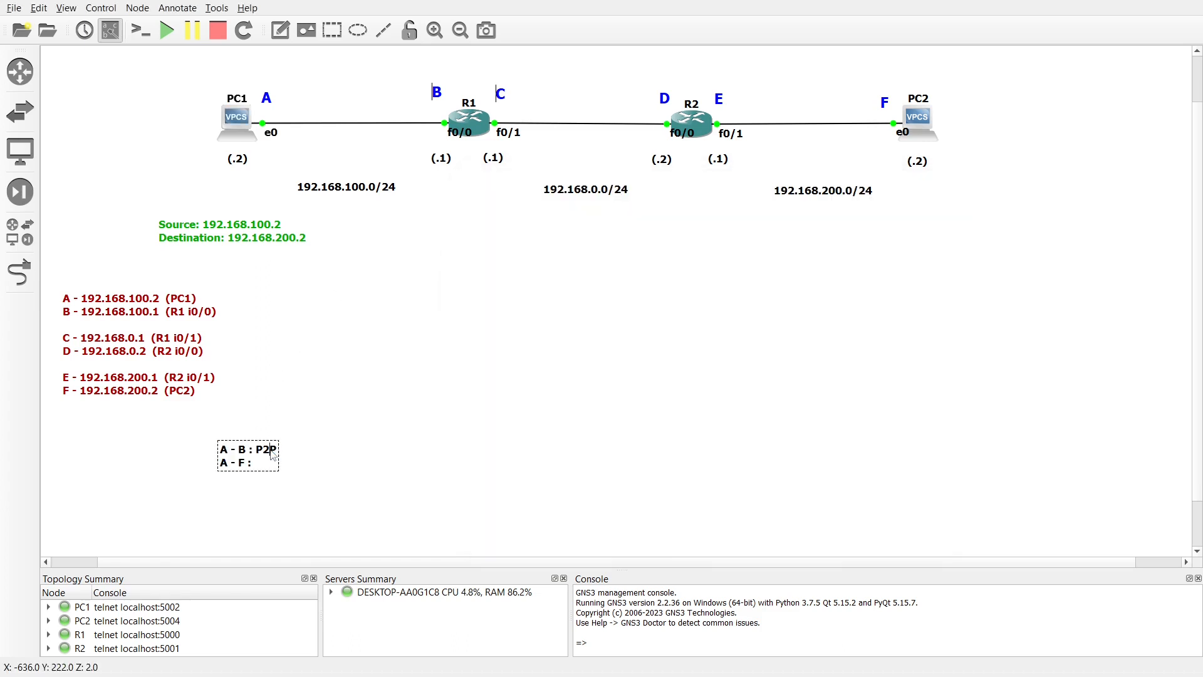
{"action": "key", "text": "Return"}
{"action": "type", "text": "A - C :"}
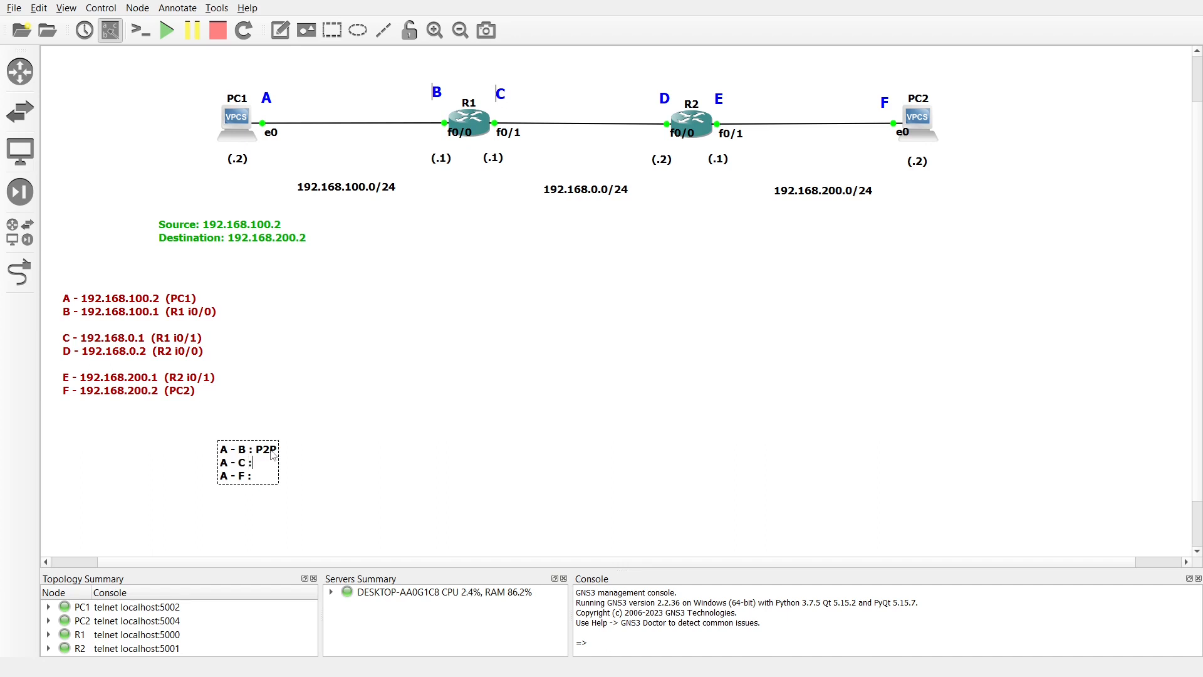
{"action": "left_click", "coordinate": [338, 424]}
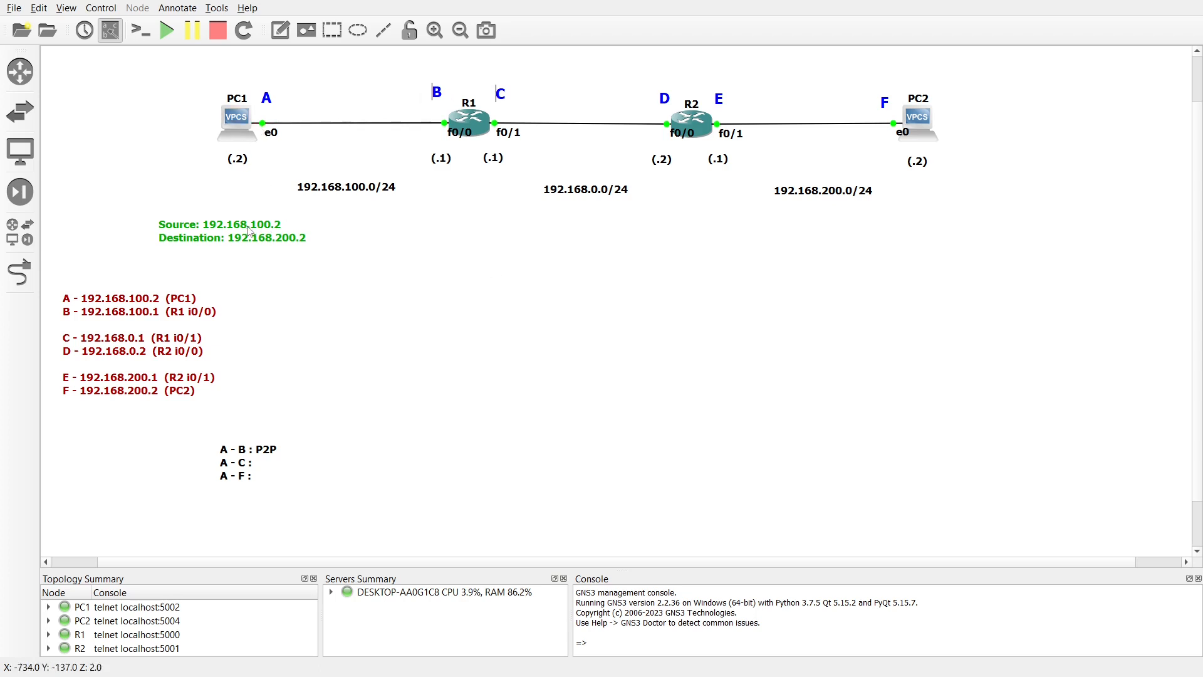
Change the destination address in the green Source/Destination note to 192.168.0.1
{"action": "double_click", "coordinate": [266, 236]}
{"action": "left_click", "coordinate": [271, 240]}
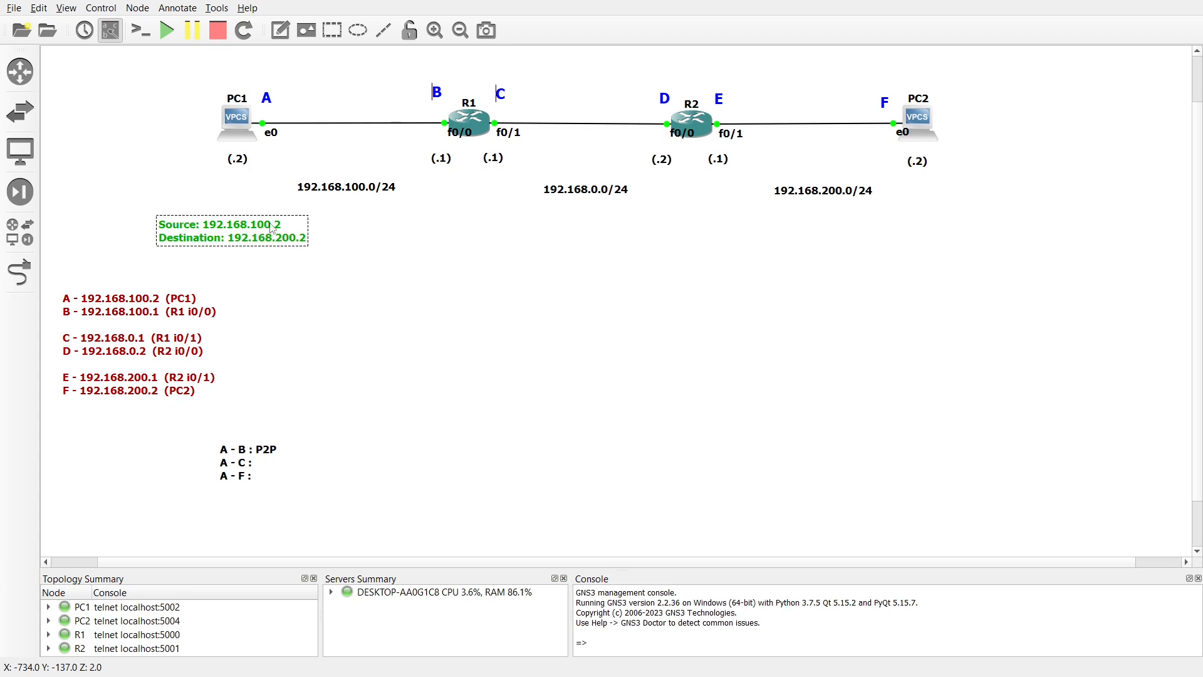
{"action": "left_click", "coordinate": [291, 237]}
{"action": "key", "text": "BackSpace"}
{"action": "key", "text": "BackSpace"}
{"action": "key", "text": "BackSpace"}
{"action": "type", "text": "1"}
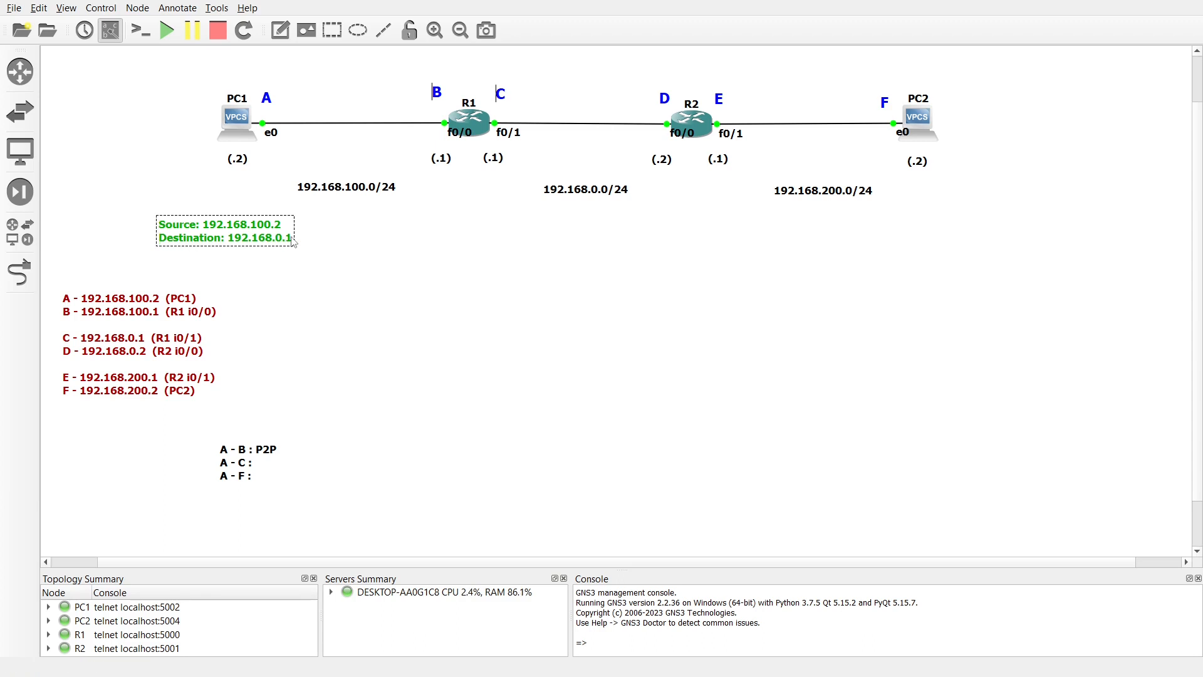
{"action": "left_click", "coordinate": [314, 281]}
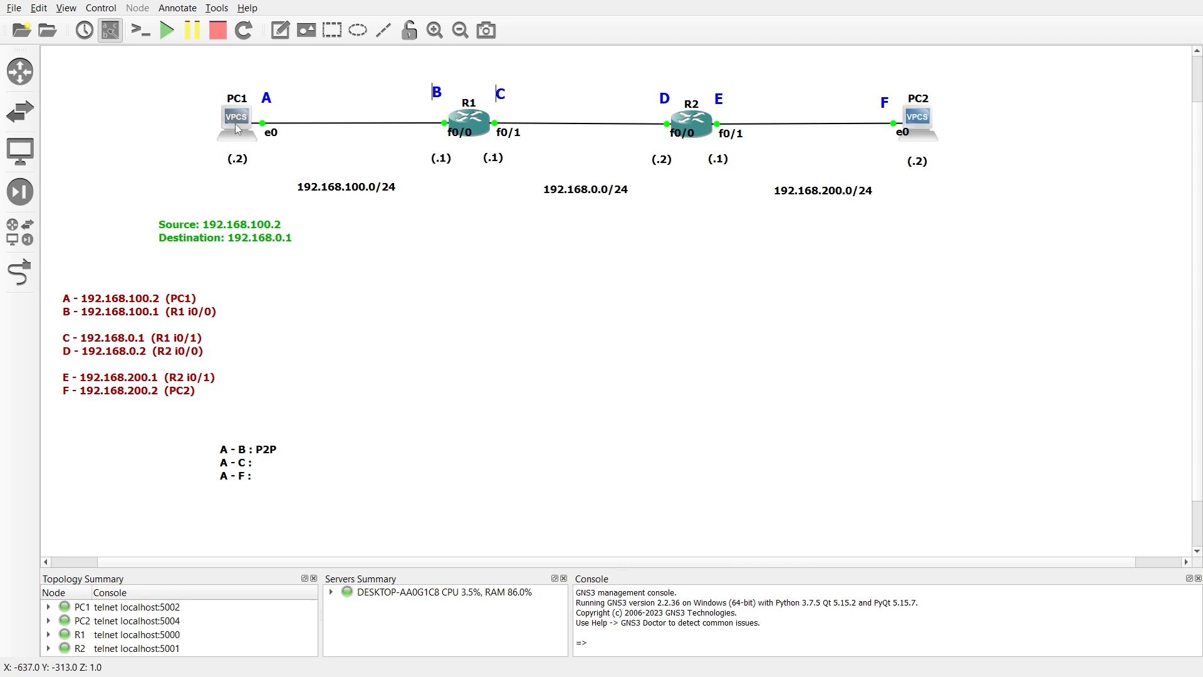
Ping R1's far interface at 192.168.0.1 from PC1's console
{"action": "mouse_move", "coordinate": [229, 130]}
{"action": "left_click", "coordinate": [239, 131]}
{"action": "double_click", "coordinate": [239, 131]}
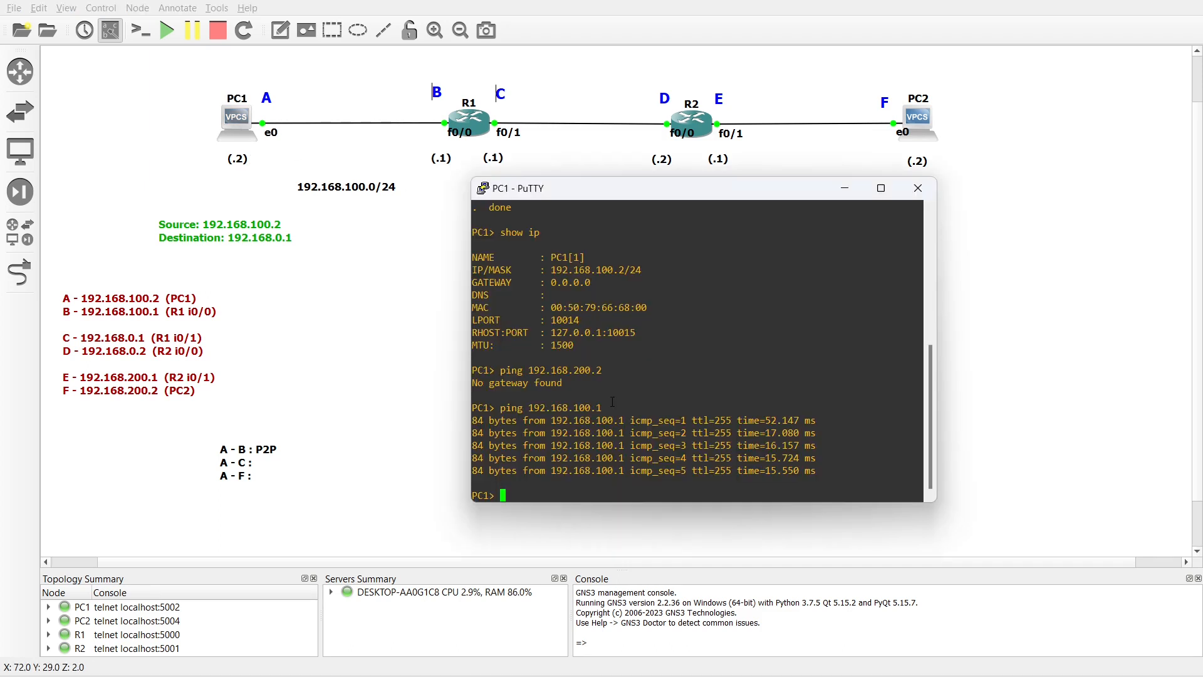
{"action": "type", "text": "ping 192.168"}
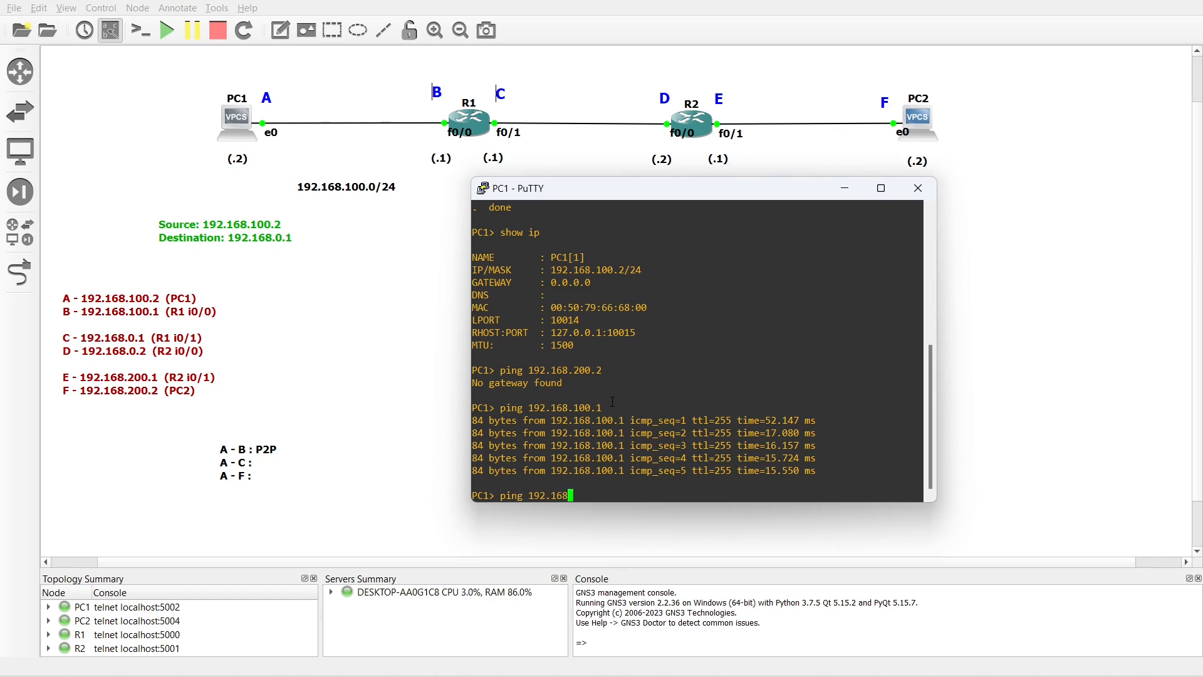
{"action": "type", "text": ".0.1"}
{"action": "key", "text": "Return"}
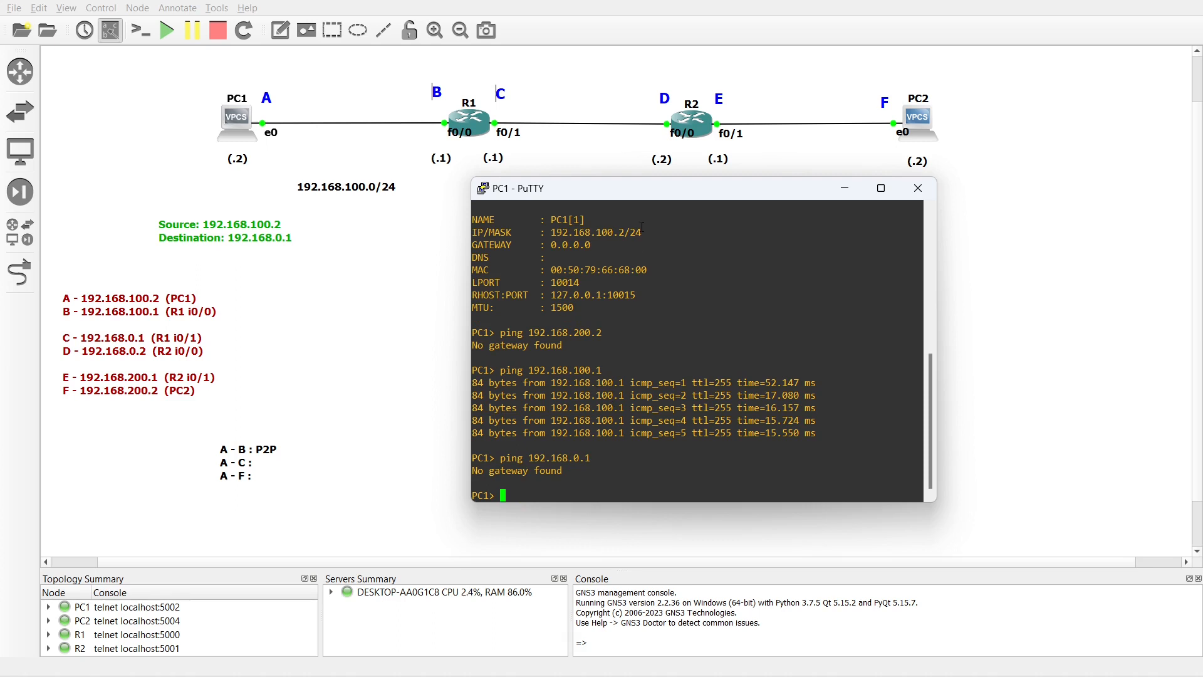
{"action": "left_click_drag", "start_coordinate": [616, 198], "coordinate": [671, 210]}
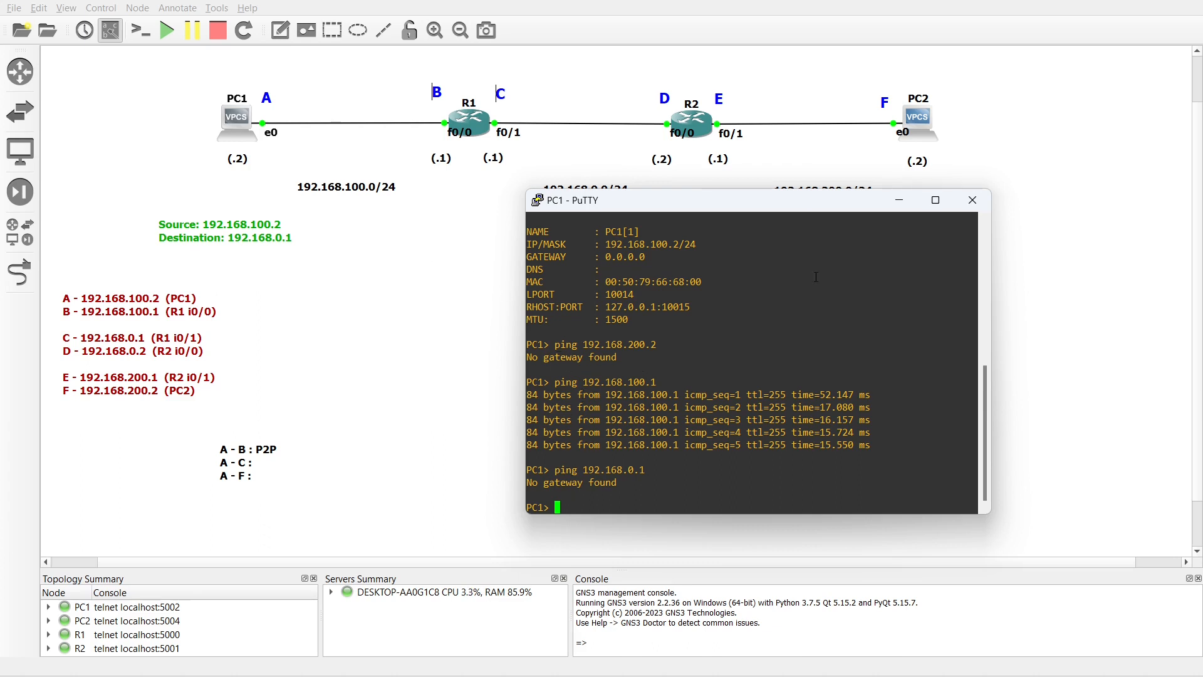
Configure PC1 with IP address 192.168.100.2/24 and default gateway 192.168.100.1 in its console
{"action": "left_click_drag", "start_coordinate": [665, 206], "coordinate": [632, 194]}
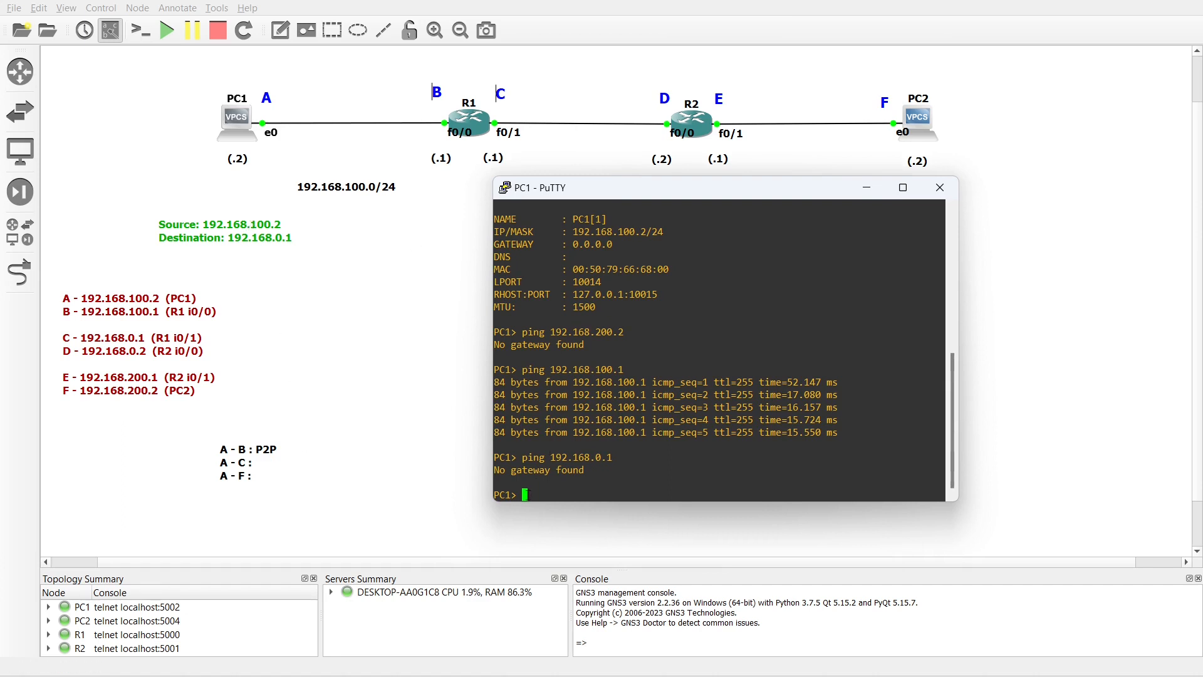
{"action": "type", "text": "ip 192.168.100.2/24 192.168.100.1"}
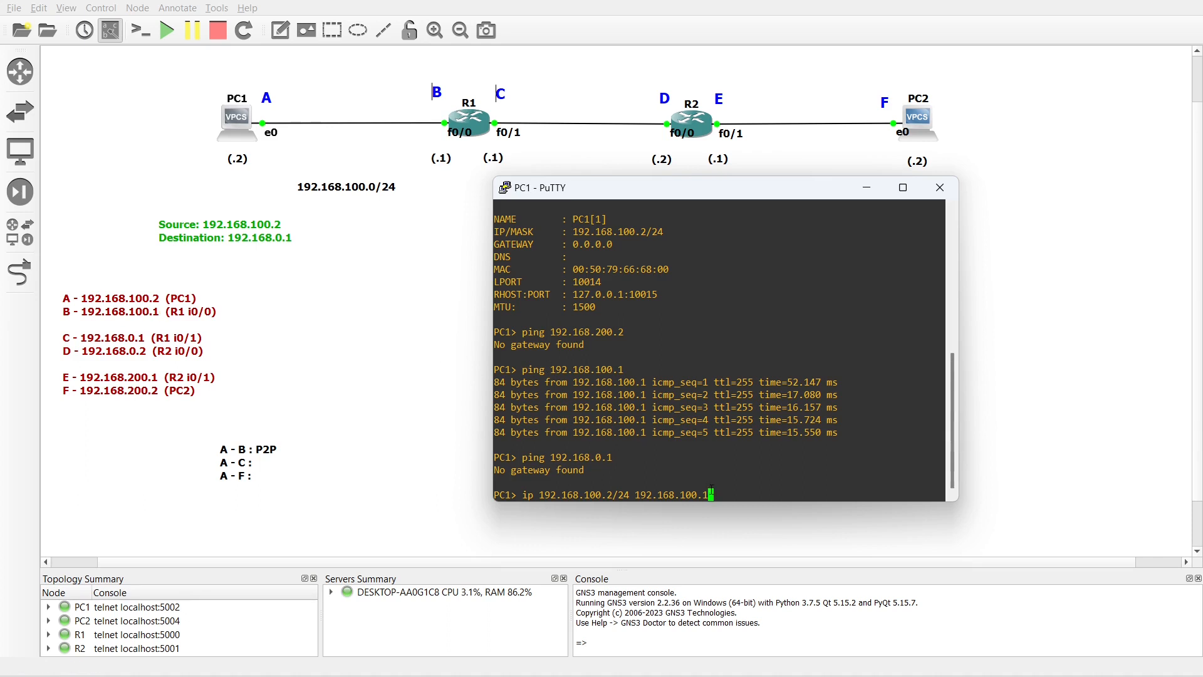
{"action": "key", "text": "Return"}
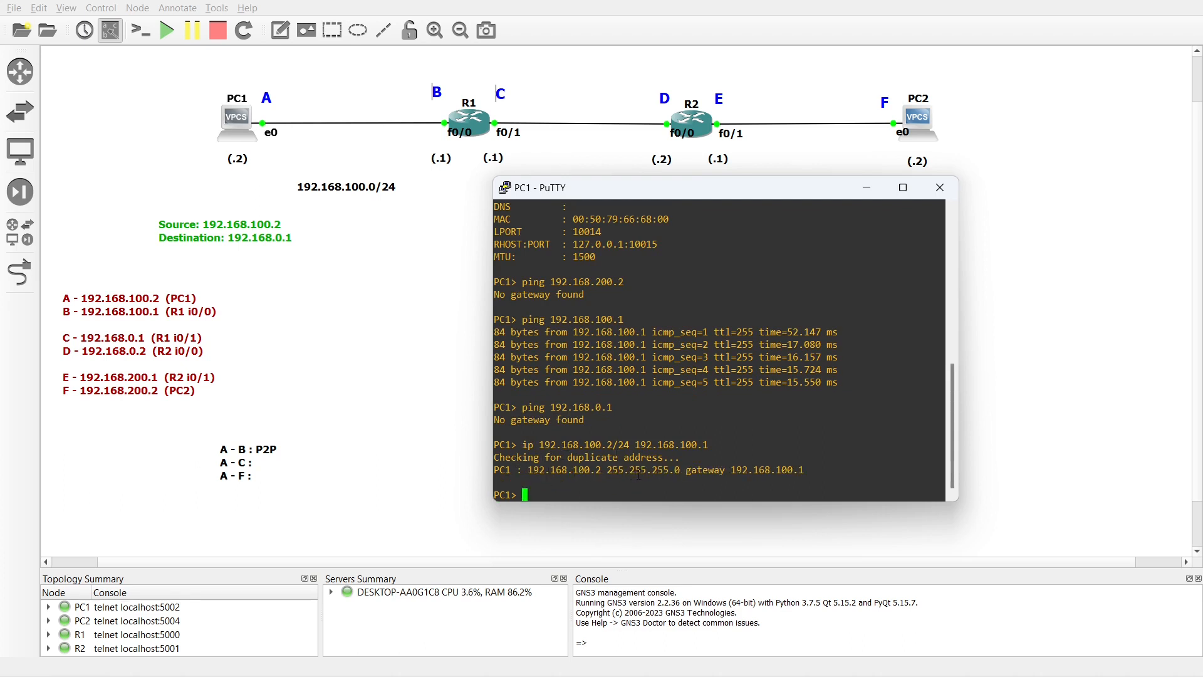
{"action": "left_click_drag", "start_coordinate": [732, 472], "coordinate": [801, 469]}
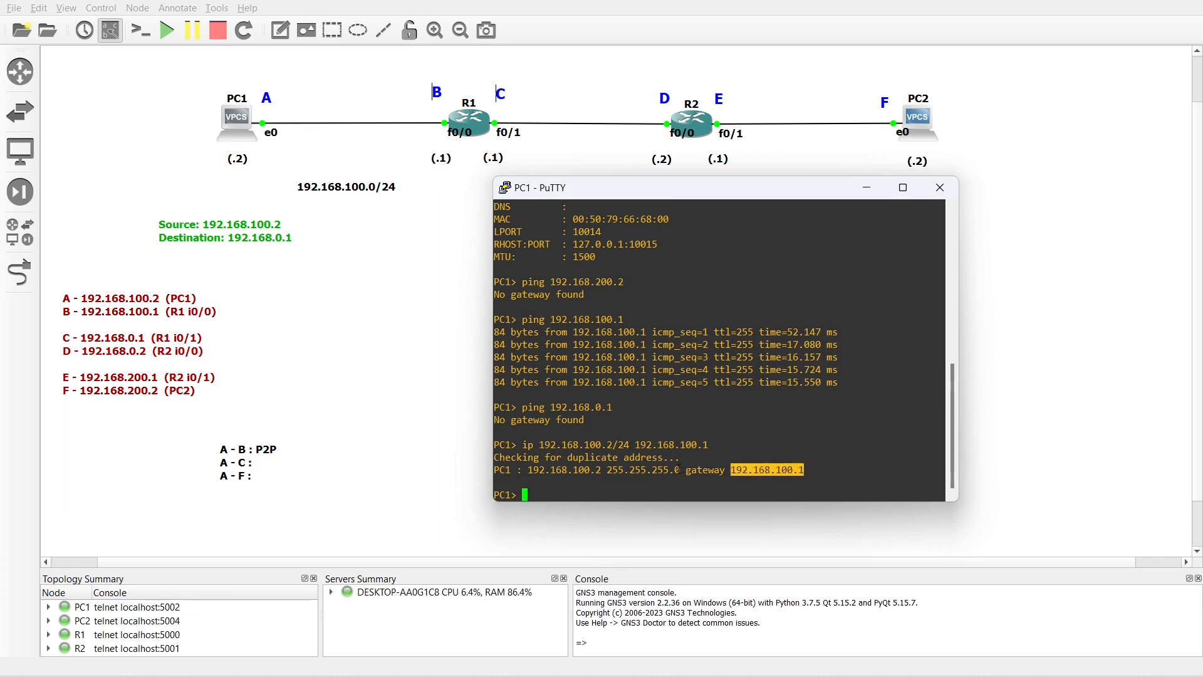
{"action": "left_click_drag", "start_coordinate": [687, 470], "coordinate": [801, 469]}
{"action": "left_click", "coordinate": [526, 495]}
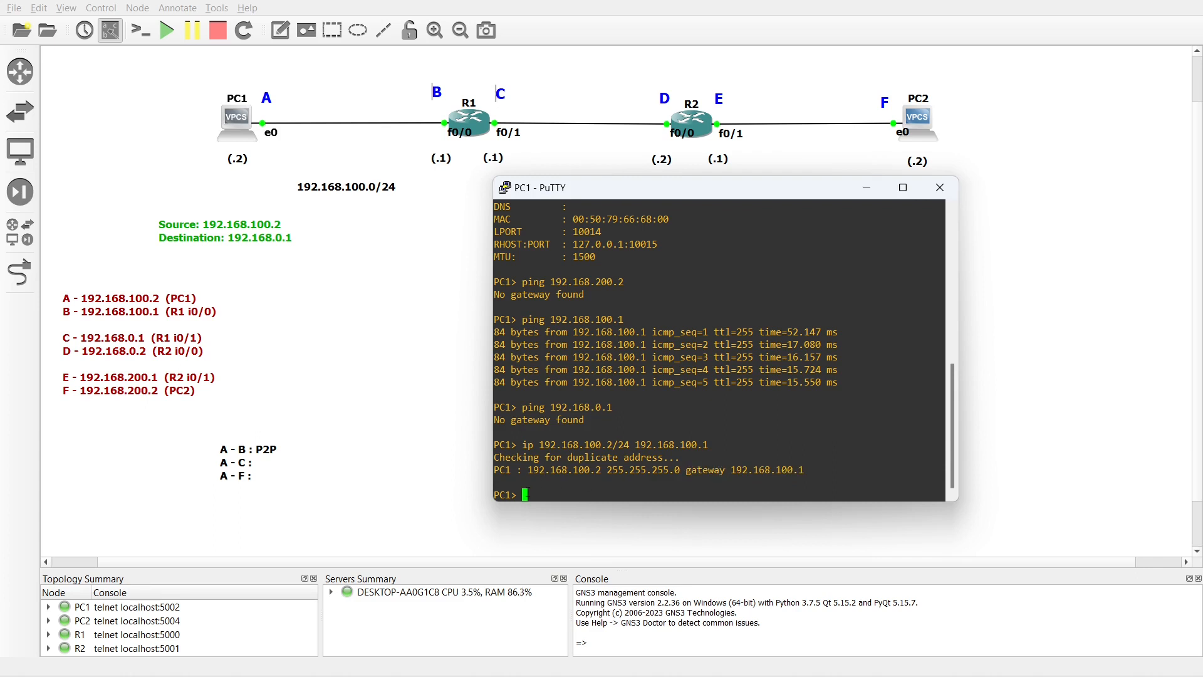
{"action": "key", "text": "Return"}
{"action": "key", "text": "Return"}
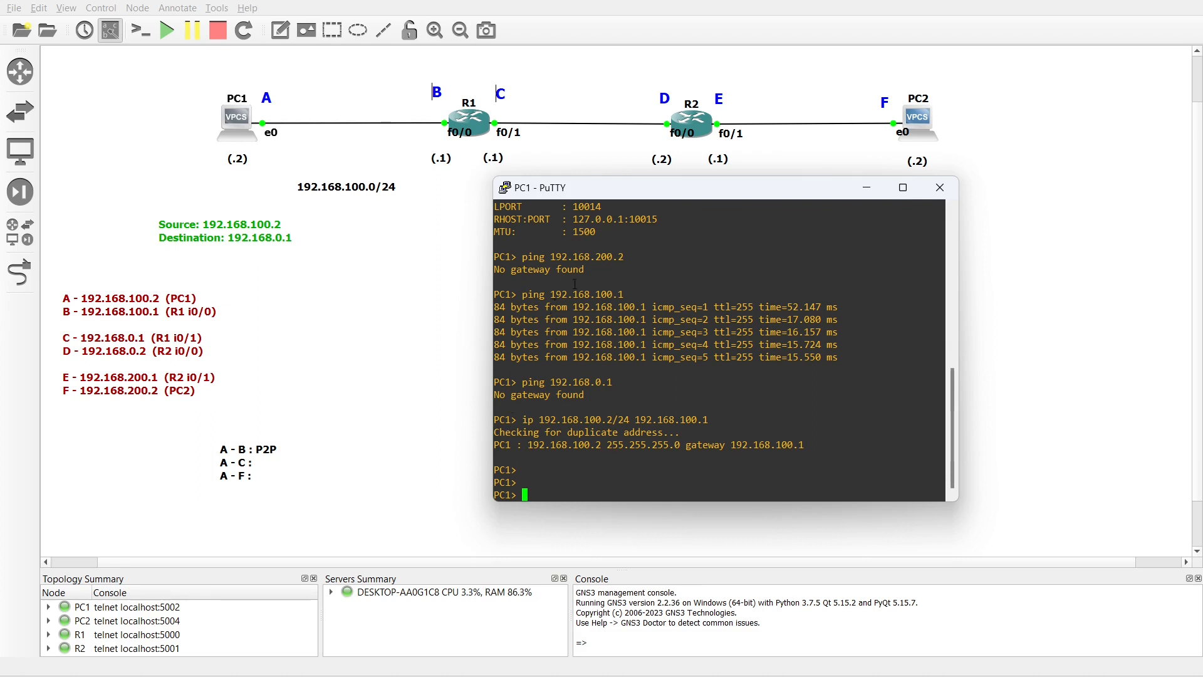
{"action": "left_click_drag", "start_coordinate": [675, 188], "coordinate": [676, 214]}
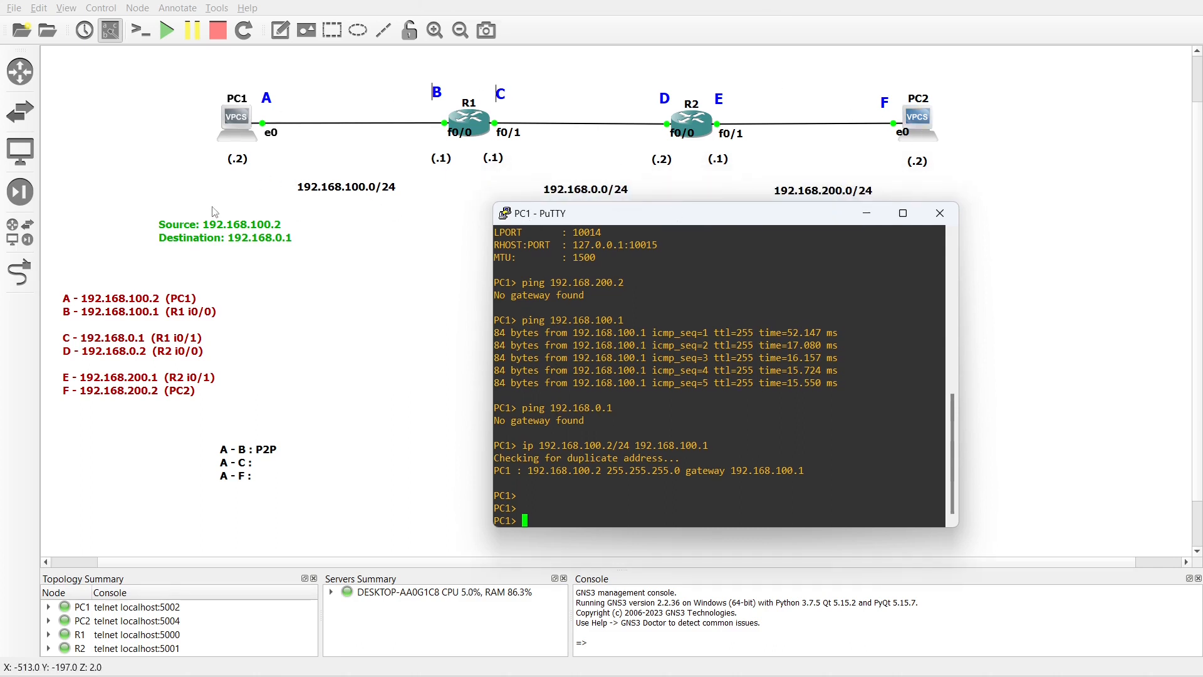
Set the destination address in the green Source/Destination note to 192.168.200.2
{"action": "double_click", "coordinate": [229, 238]}
{"action": "left_click", "coordinate": [268, 240]}
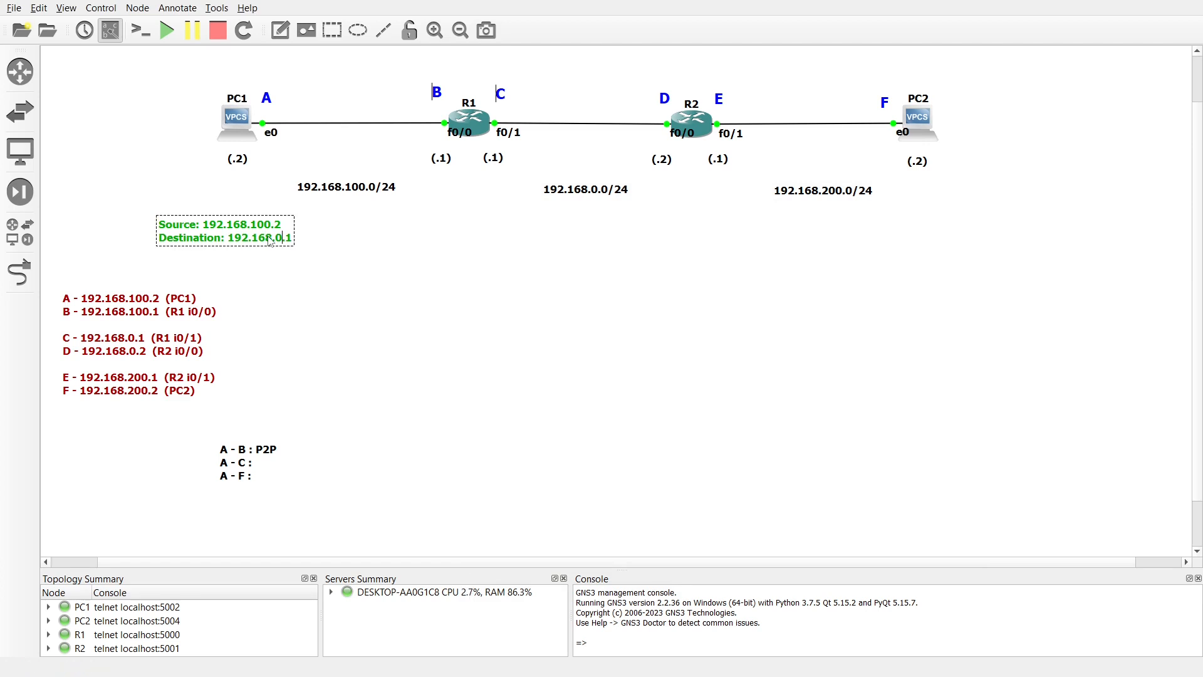
{"action": "type", "text": "200"}
{"action": "key", "text": "Delete"}
{"action": "key", "text": "End"}
{"action": "key", "text": "BackSpace"}
{"action": "type", "text": "2"}
{"action": "left_click", "coordinate": [323, 296]}
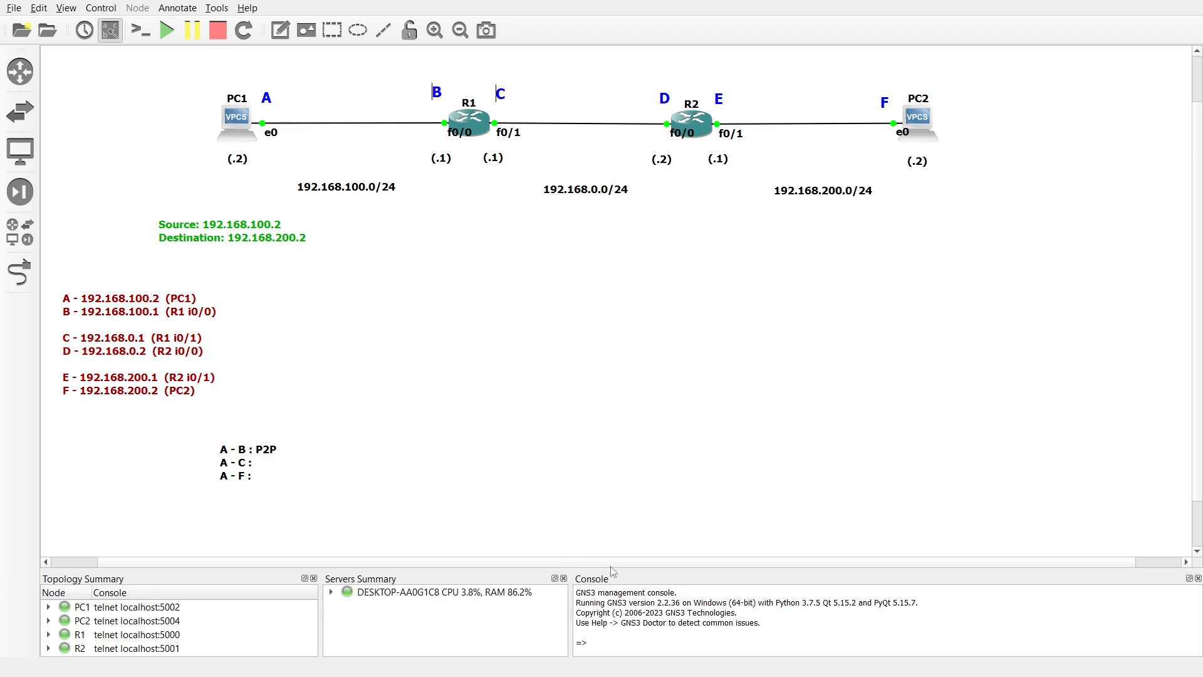
Ping PC2 at 192.168.200.2 from PC1's console with the default gateway in place
{"action": "double_click", "coordinate": [249, 136]}
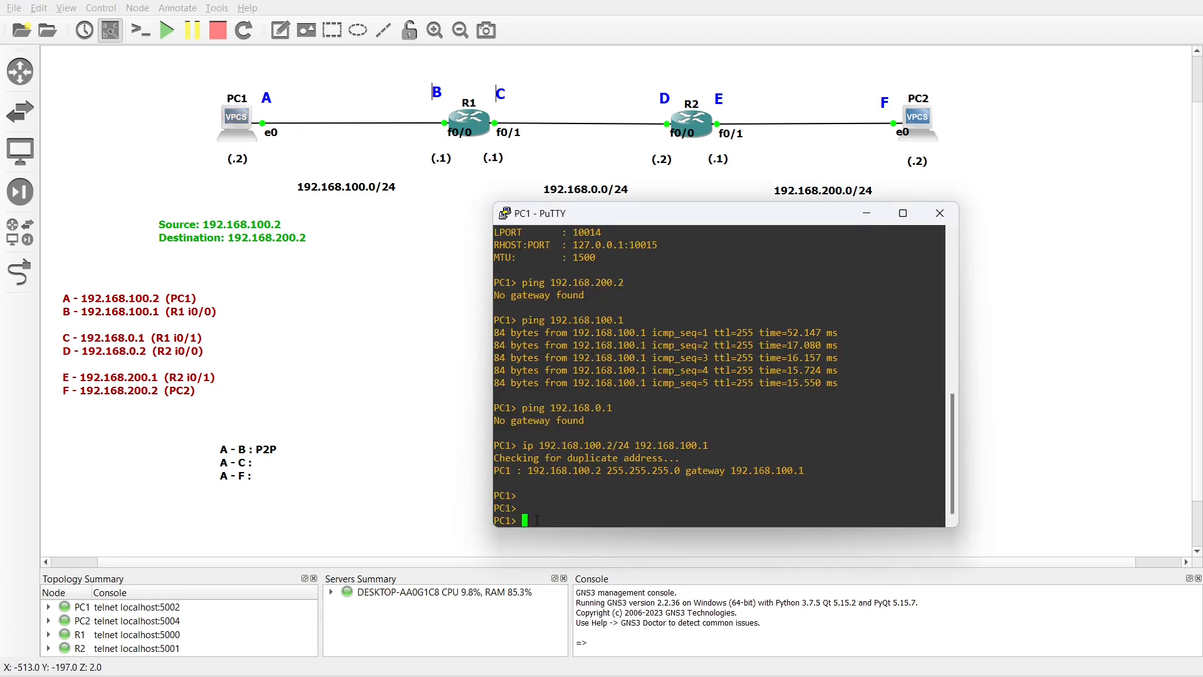
{"action": "type", "text": "ping 192.168"}
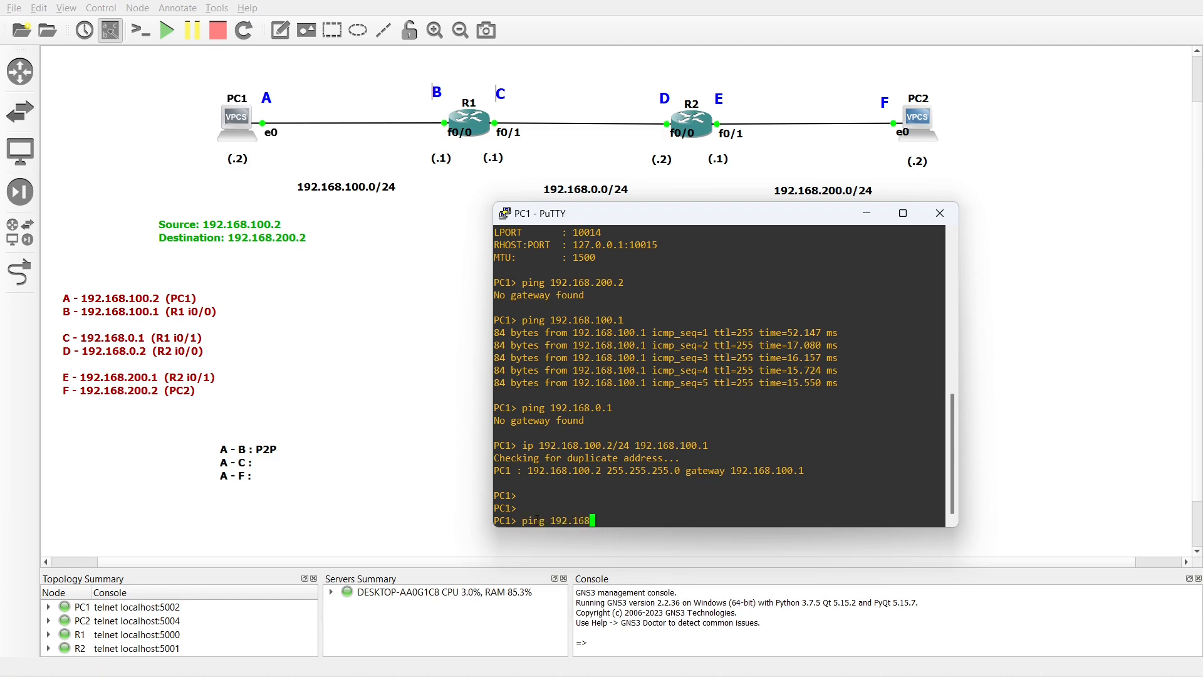
{"action": "type", "text": ".200.2"}
{"action": "key", "text": "Return"}
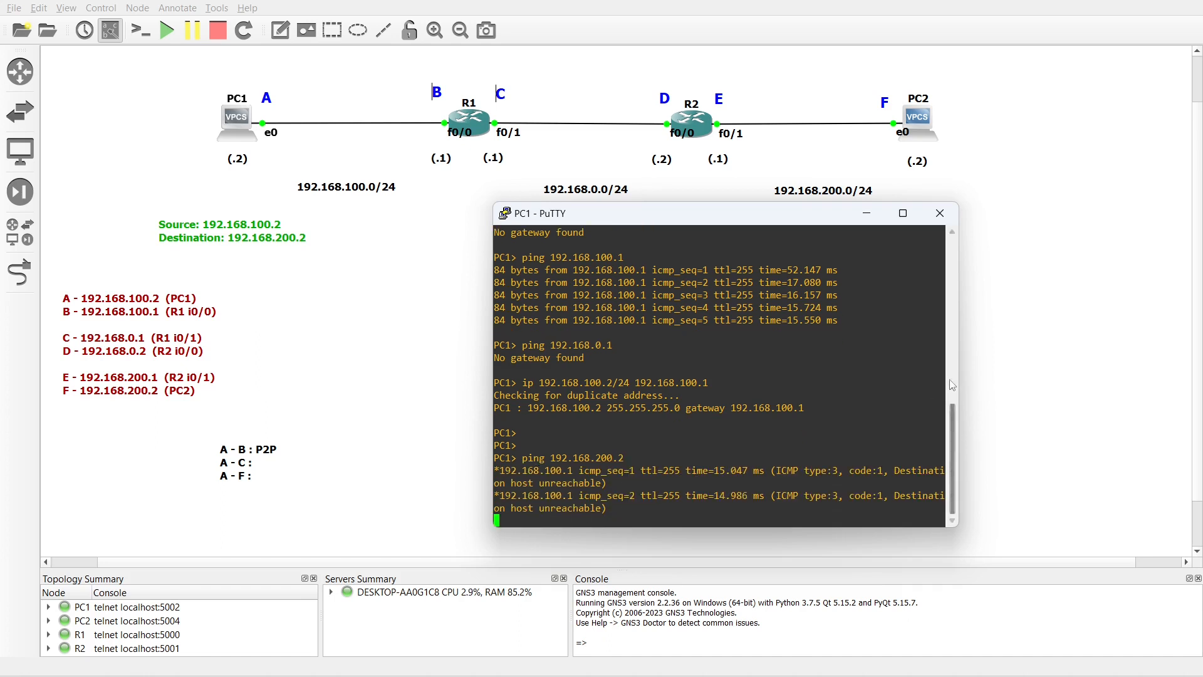
Widen the PC1 console window and repeat the ping to 192.168.200.2
{"action": "left_click_drag", "start_coordinate": [959, 375], "coordinate": [1116, 376]}
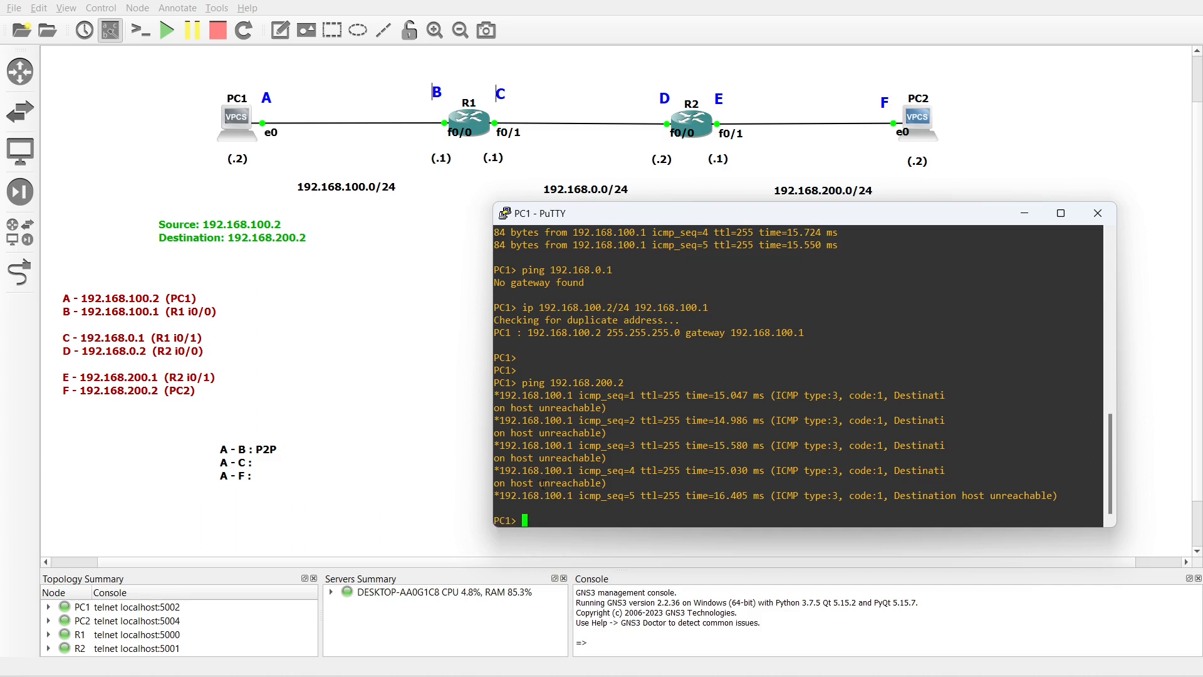
{"action": "key", "text": "Up"}
{"action": "key", "text": "Return"}
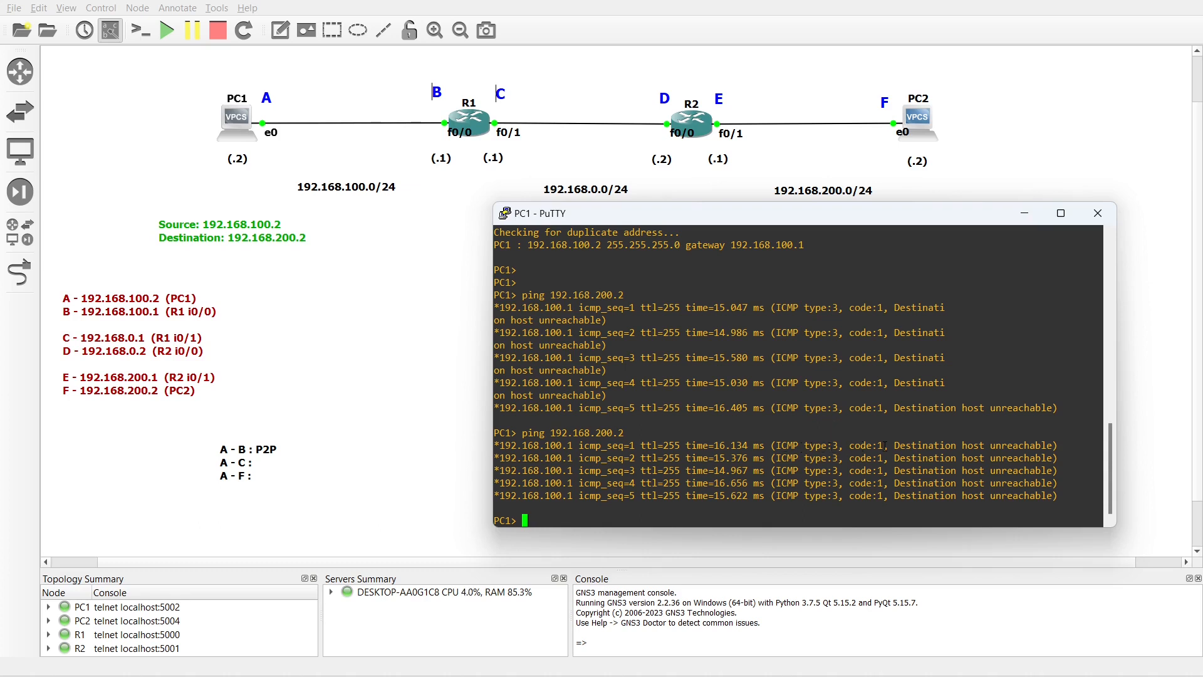
Examine the replying address and error text in PC1's latest ping output to 192.168.200.2
{"action": "left_click_drag", "start_coordinate": [893, 443], "coordinate": [1051, 445]}
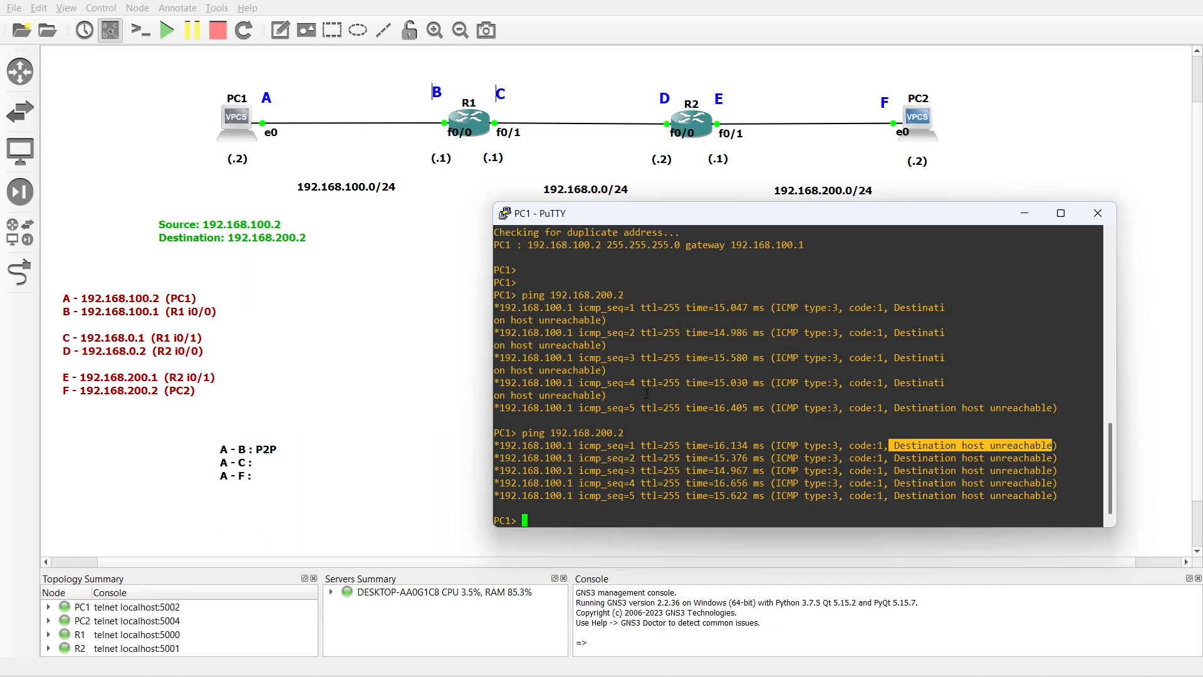
{"action": "left_click_drag", "start_coordinate": [572, 445], "coordinate": [503, 446]}
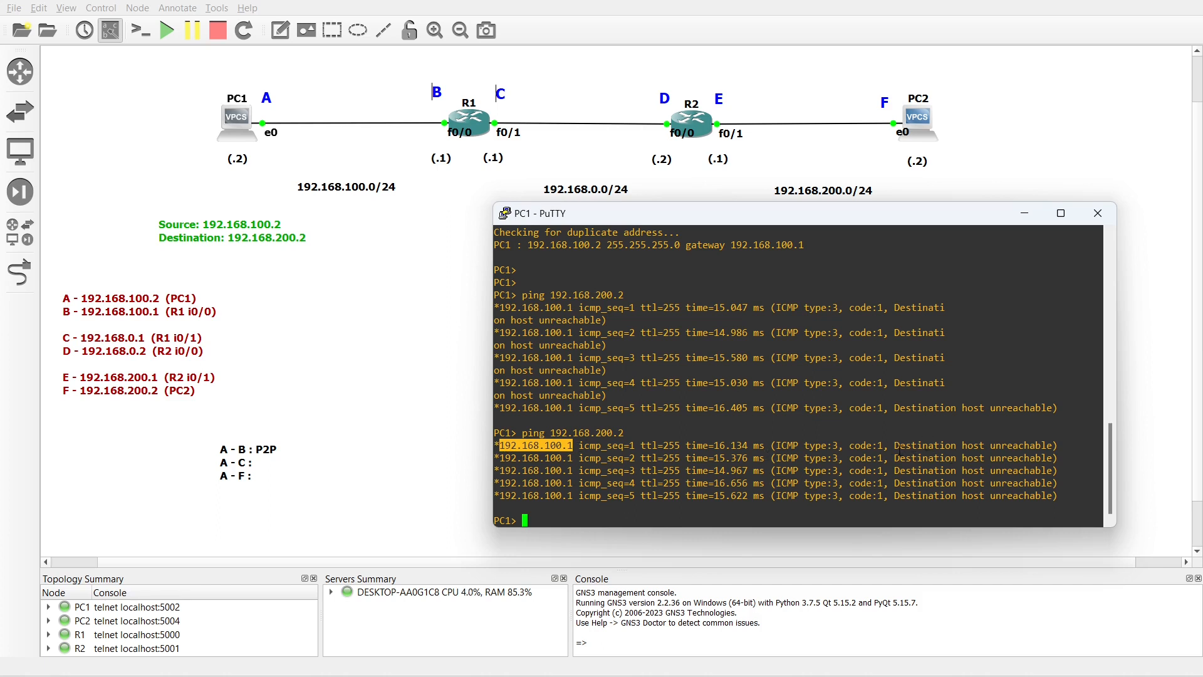
{"action": "left_click_drag", "start_coordinate": [894, 445], "coordinate": [1051, 441]}
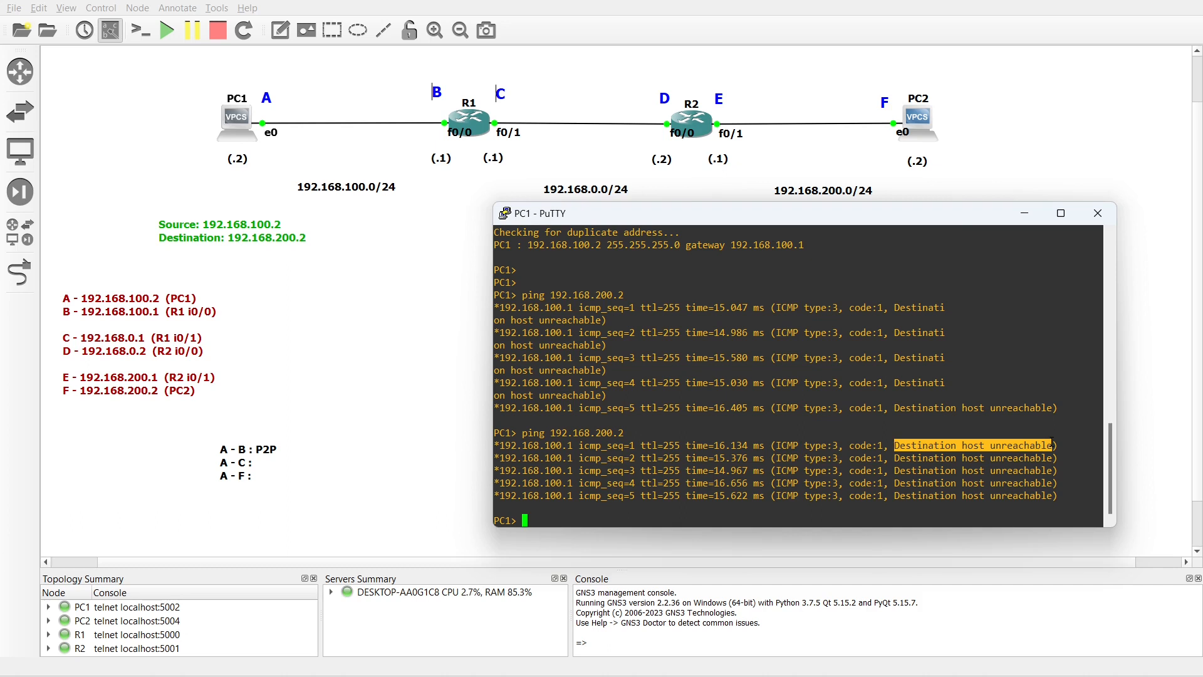
{"action": "left_click_drag", "start_coordinate": [883, 220], "coordinate": [911, 241]}
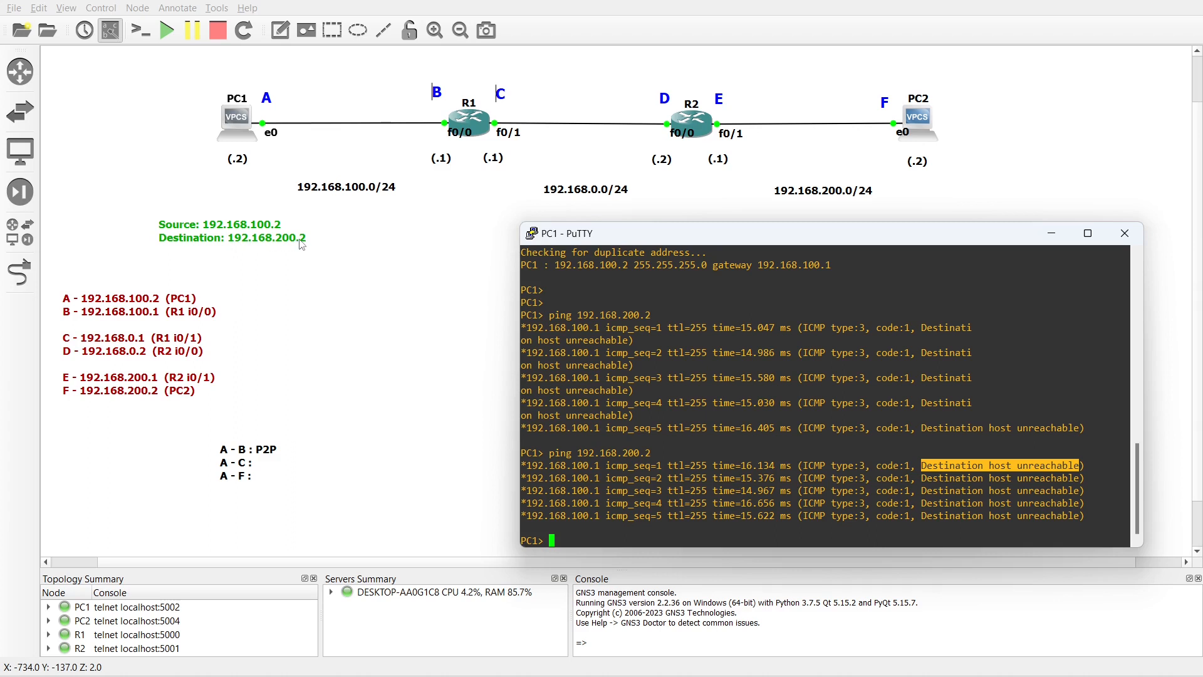
Open R1's console and display its full IP routing table
{"action": "left_click", "coordinate": [472, 124]}
{"action": "double_click", "coordinate": [471, 124]}
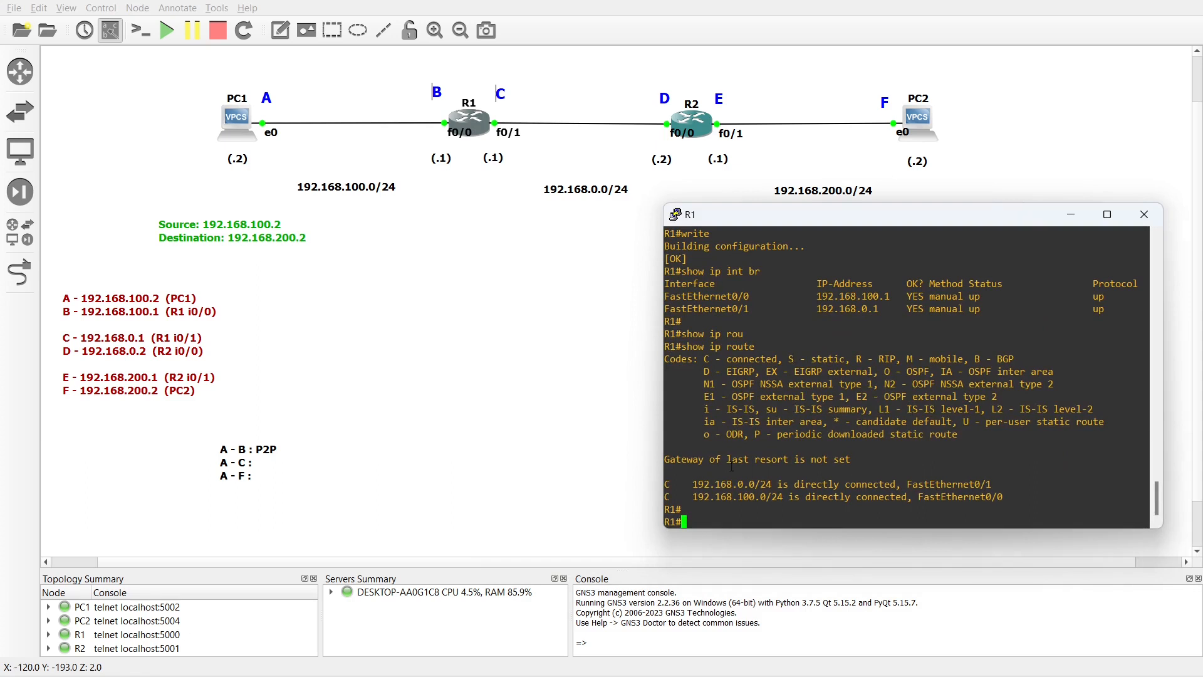
{"action": "type", "text": "show ip "}
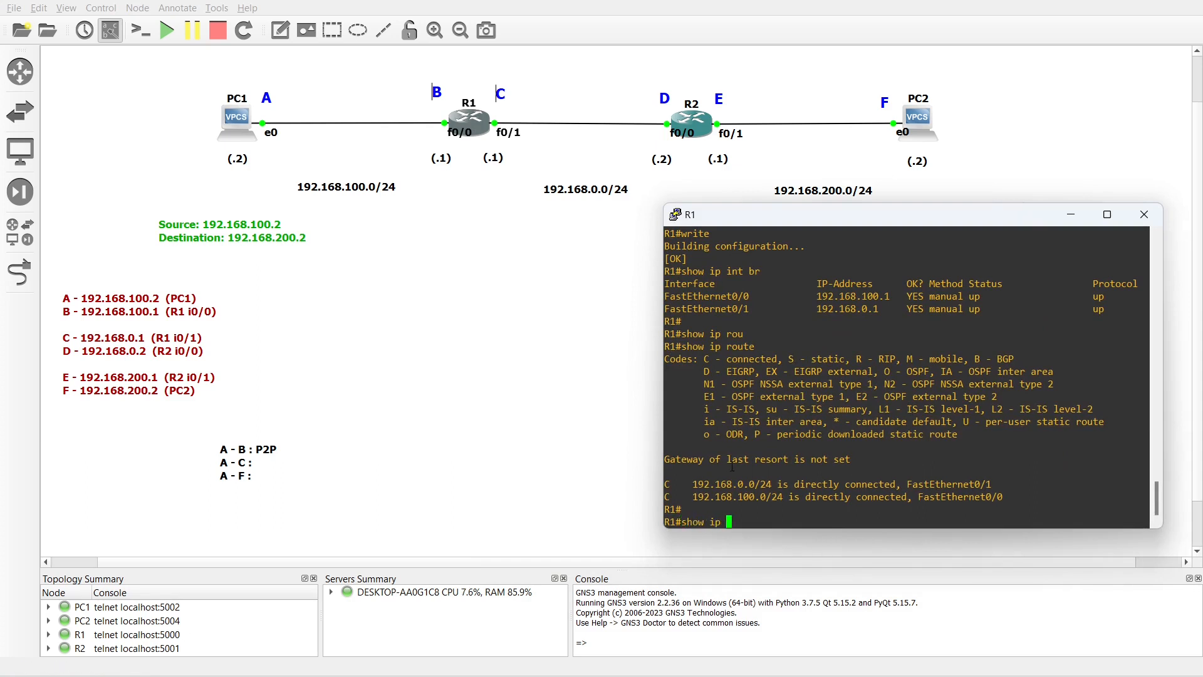
{"action": "type", "text": "rou"}
{"action": "key", "text": "Tab"}
{"action": "key", "text": "Return"}
{"action": "key", "text": "Return"}
{"action": "key", "text": "Return"}
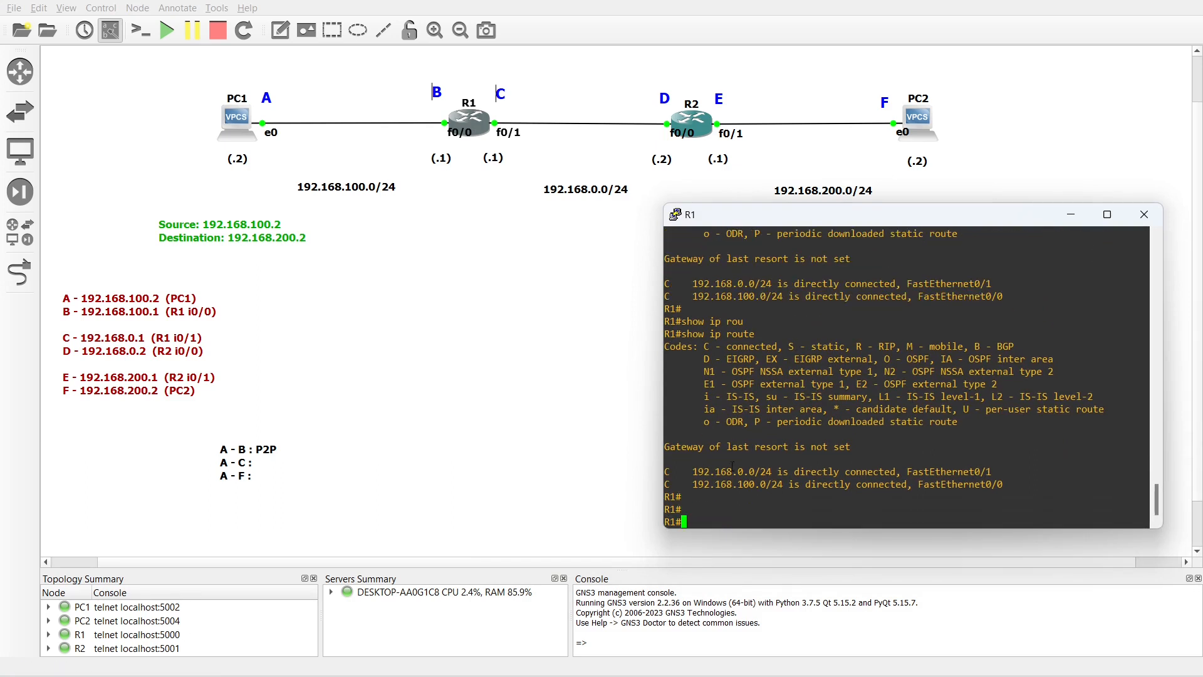
Look up the route to 192.168.200.2 in R1's routing table
{"action": "key", "text": "Up"}
{"action": "type", "text": "192.168.200.2"}
{"action": "key", "text": "Return"}
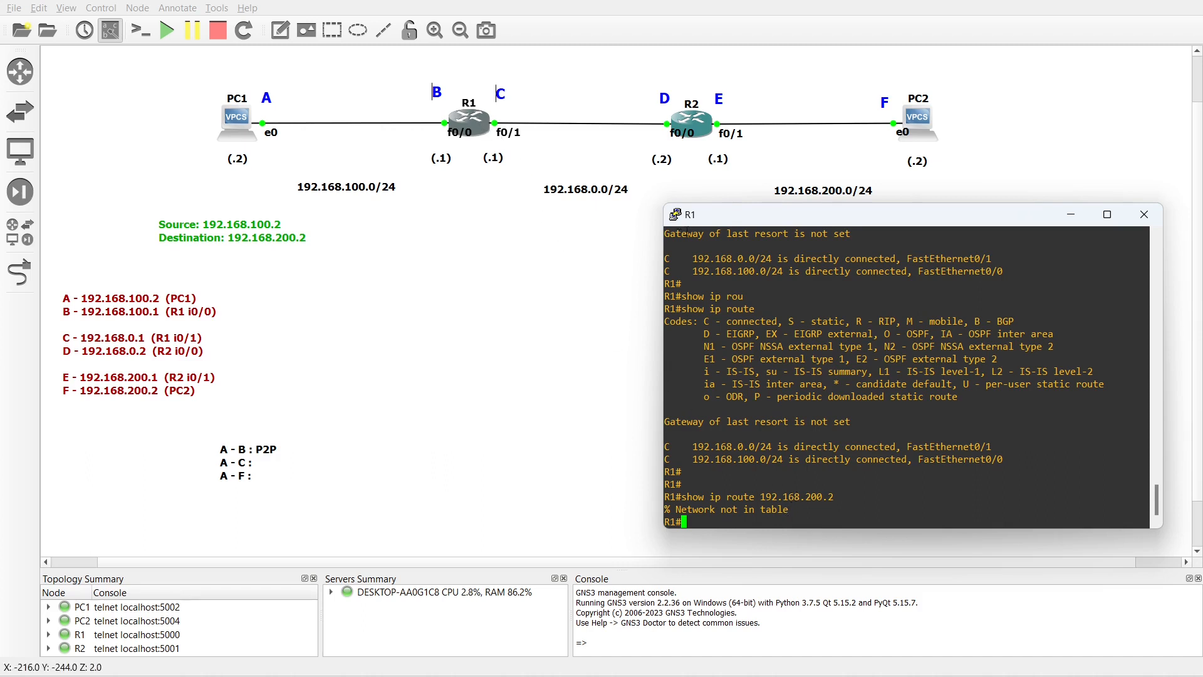
{"action": "left_click_drag", "start_coordinate": [726, 215], "coordinate": [693, 237]}
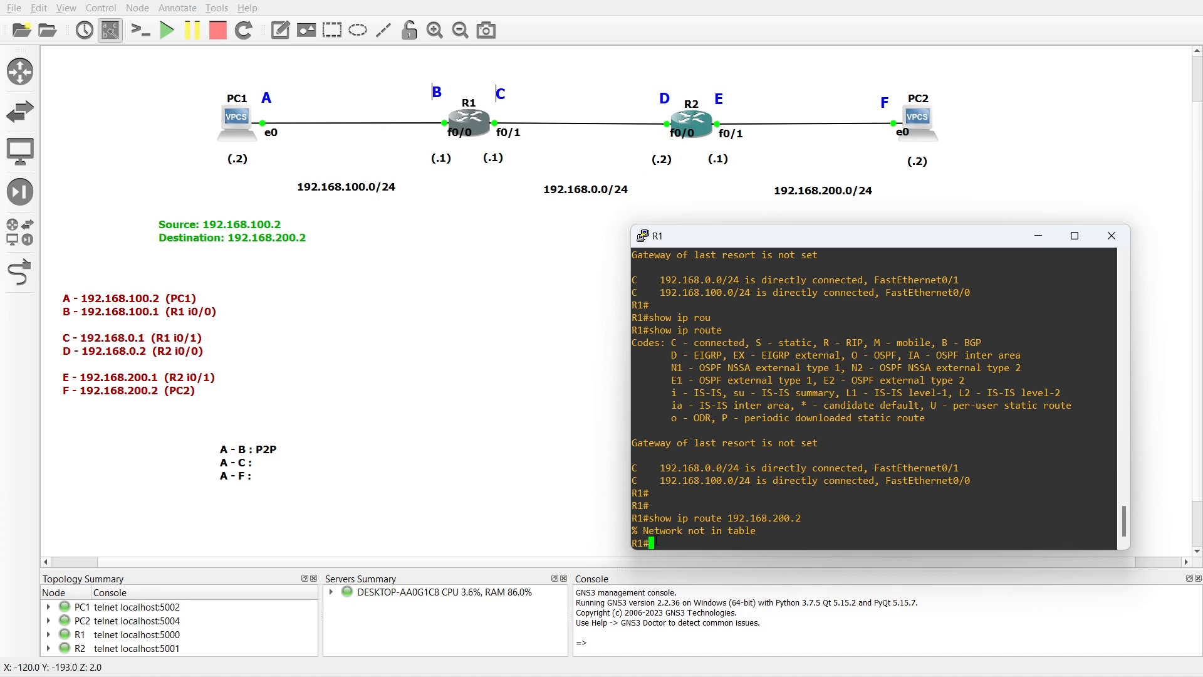
Add a static route on R1 to 192.168.200.0 255.255.255.0 via 192.168.0.2 and exit configuration mode
{"action": "type", "text": "conf t"}
{"action": "key", "text": "Return"}
{"action": "type", "text": "ip route"}
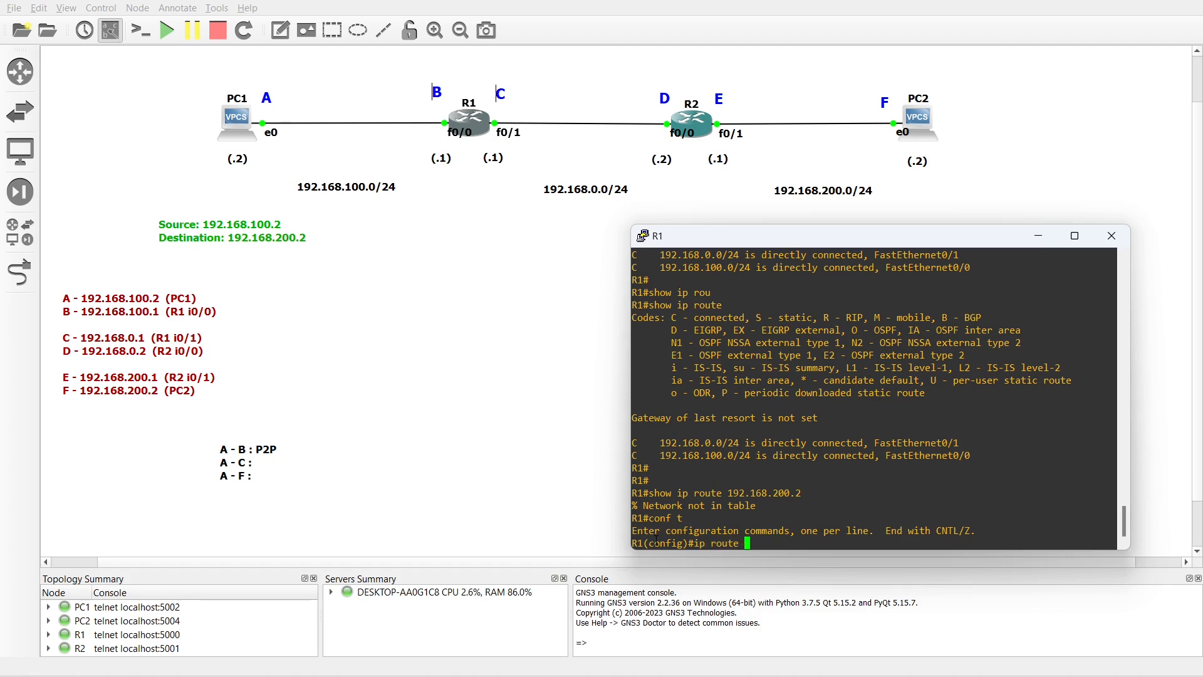
{"action": "type", "text": " 192.16"}
{"action": "type", "text": "8.200"}
{"action": "type", "text": ".0"}
{"action": "type", "text": "/24"}
{"action": "key", "text": "BackSpace"}
{"action": "key", "text": "BackSpace"}
{"action": "key", "text": "BackSpace"}
{"action": "type", "text": "255.255.255.0"}
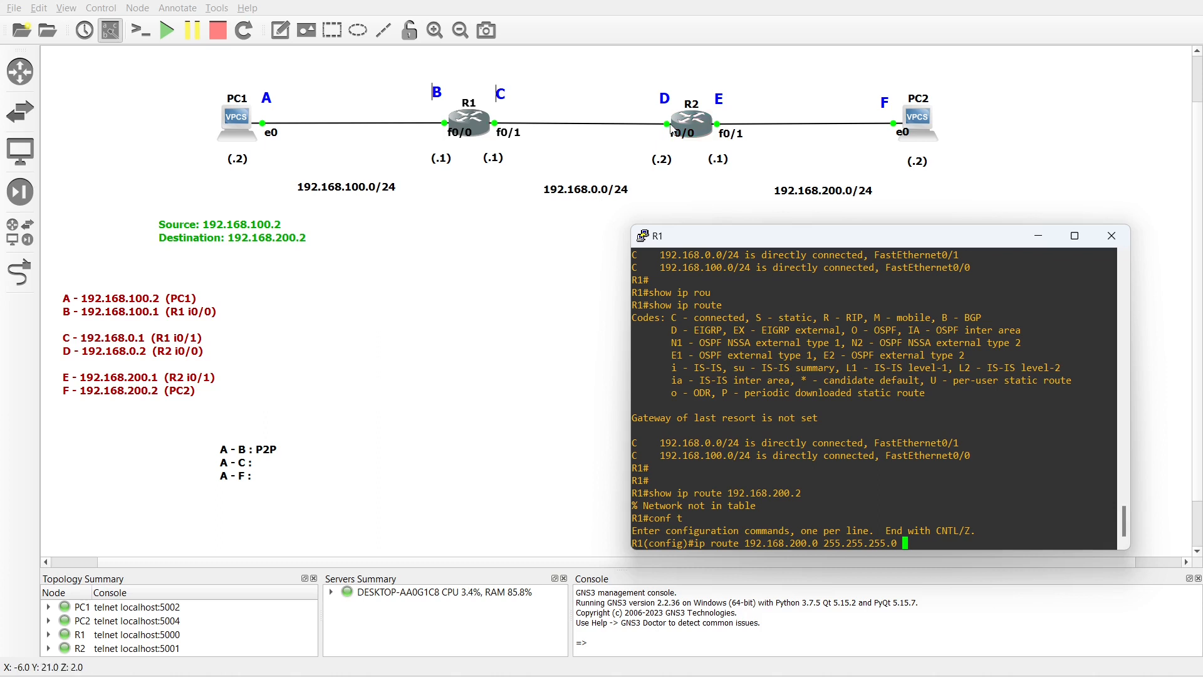
{"action": "type", "text": "192.168.0.2"}
{"action": "key", "text": "Return"}
{"action": "key", "text": "Return"}
{"action": "type", "text": "end"}
{"action": "key", "text": "Return"}
{"action": "key", "text": "Return"}
Display R1's routing table again and examine the 192.168.200.0/24 entry, its route code and next hop
{"action": "type", "text": "s"}
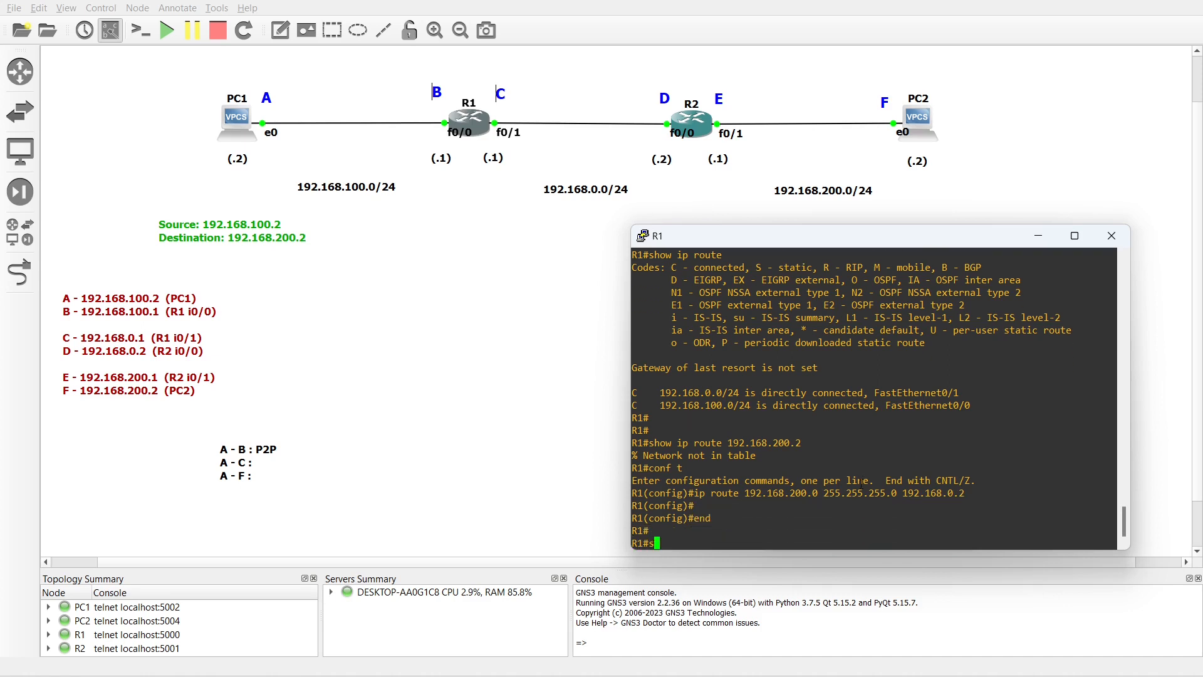
{"action": "type", "text": "how ip rou"}
{"action": "key", "text": "Tab"}
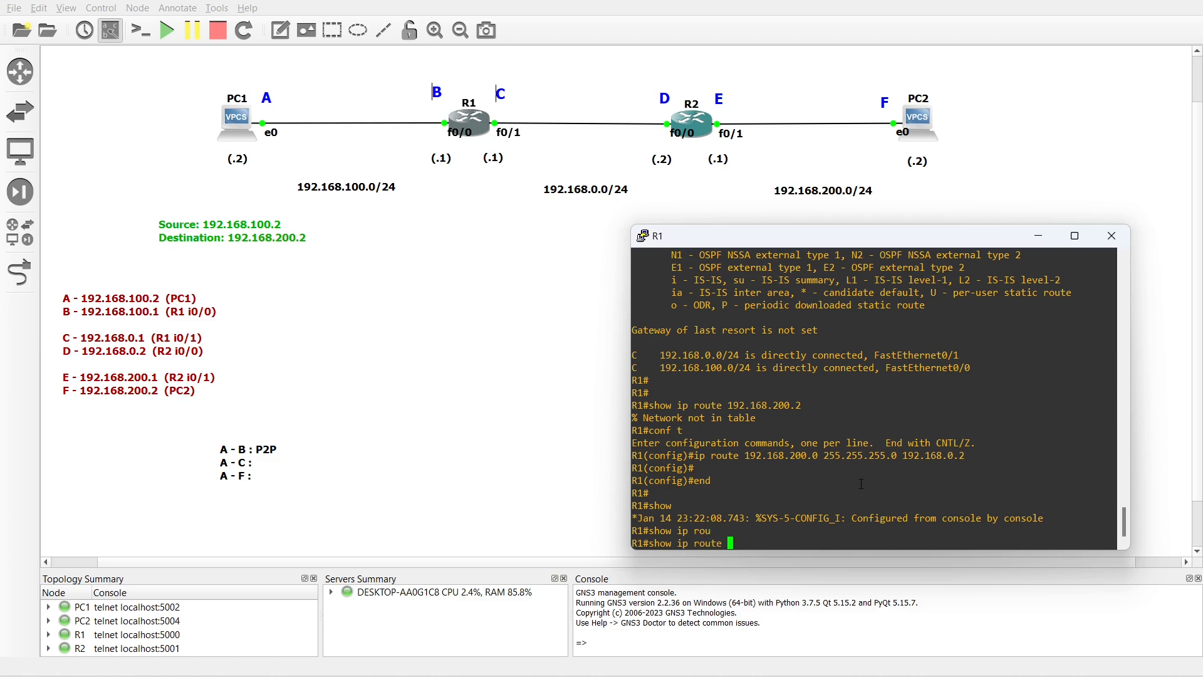
{"action": "key", "text": "Return"}
{"action": "key", "text": "Return"}
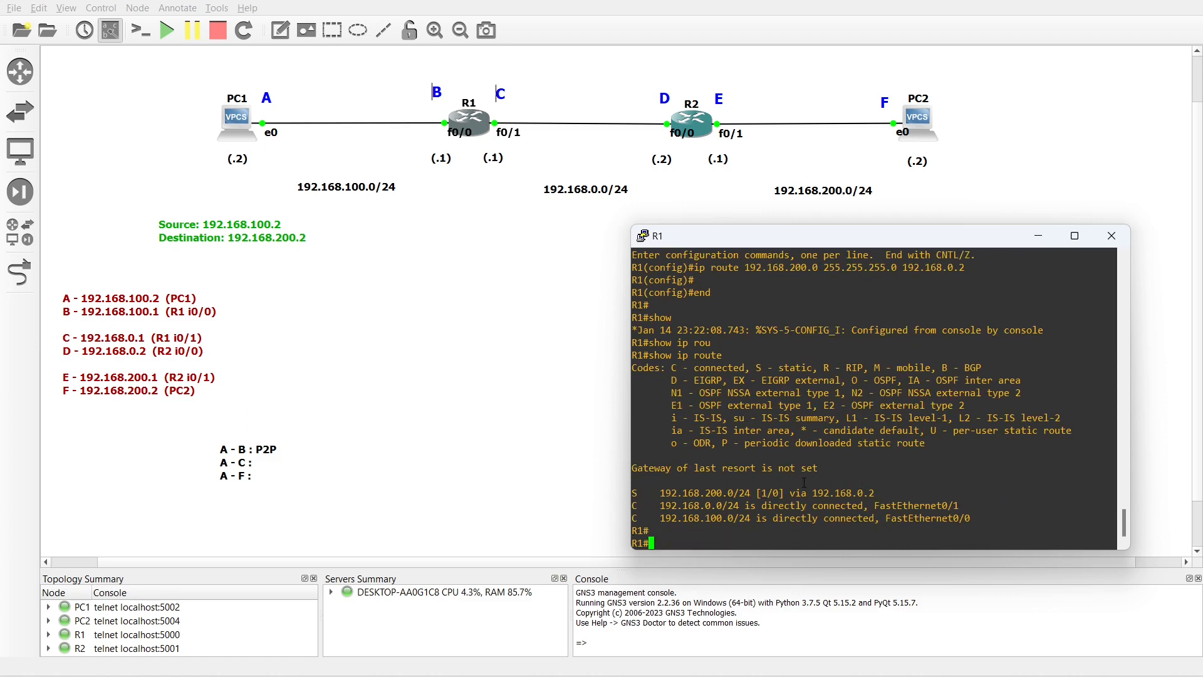
{"action": "left_click_drag", "start_coordinate": [662, 493], "coordinate": [872, 493]}
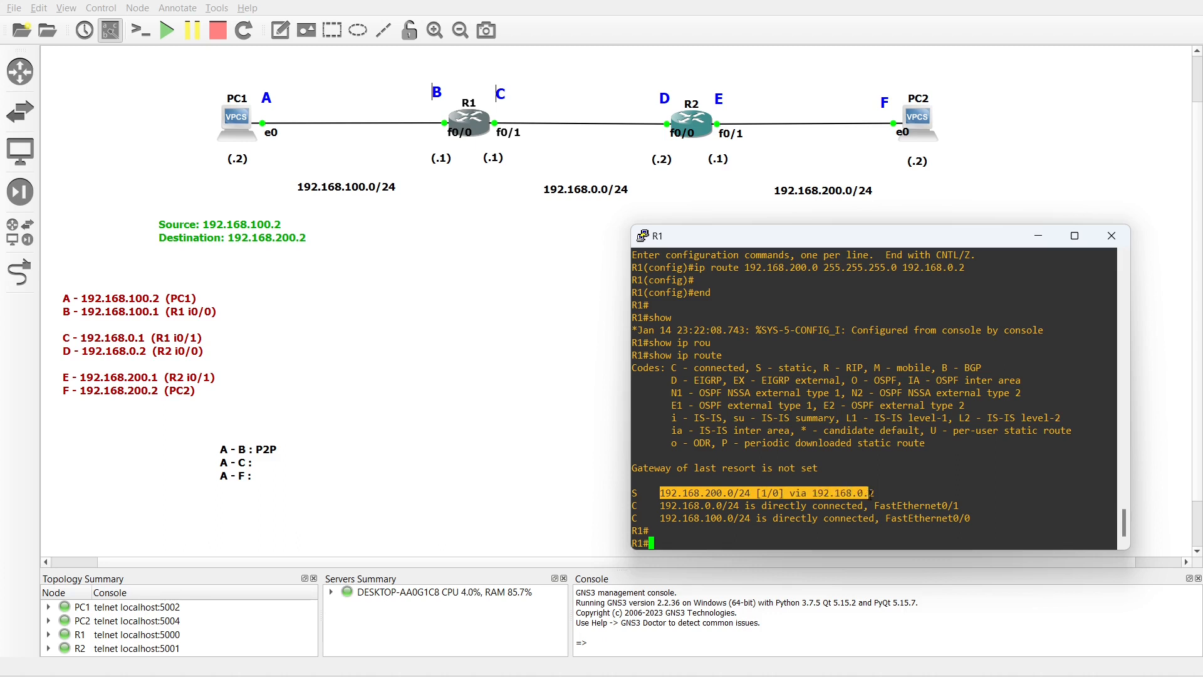
{"action": "left_click", "coordinate": [635, 495]}
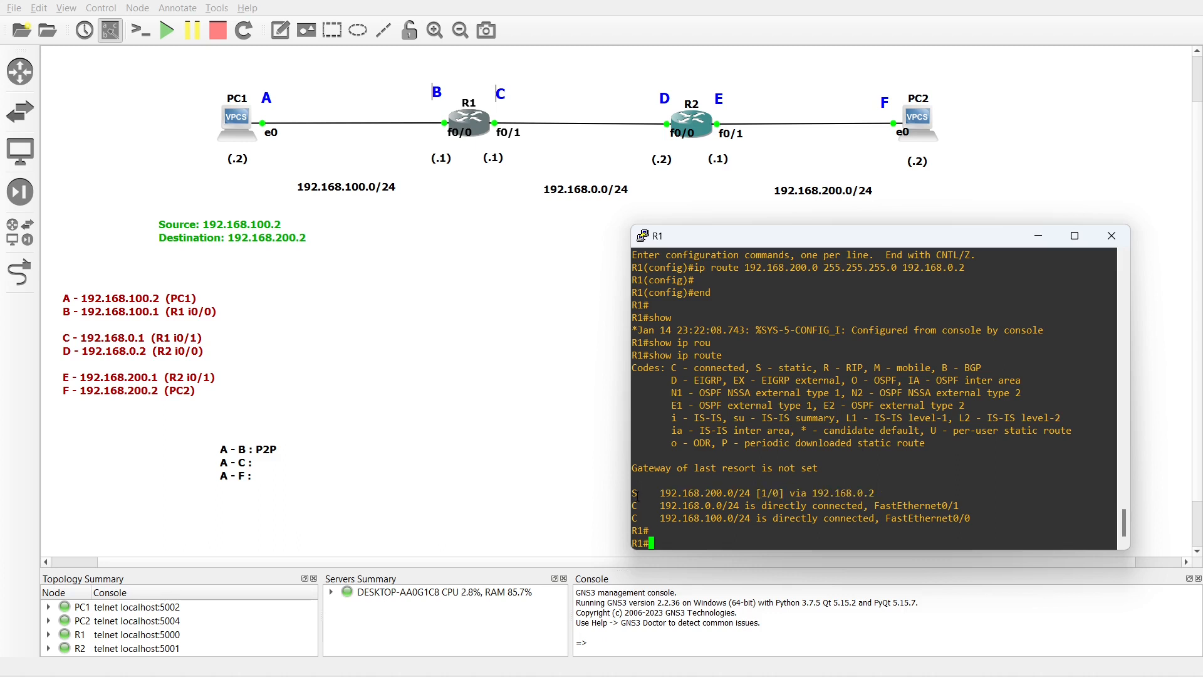
{"action": "left_click_drag", "start_coordinate": [636, 495], "coordinate": [629, 495]}
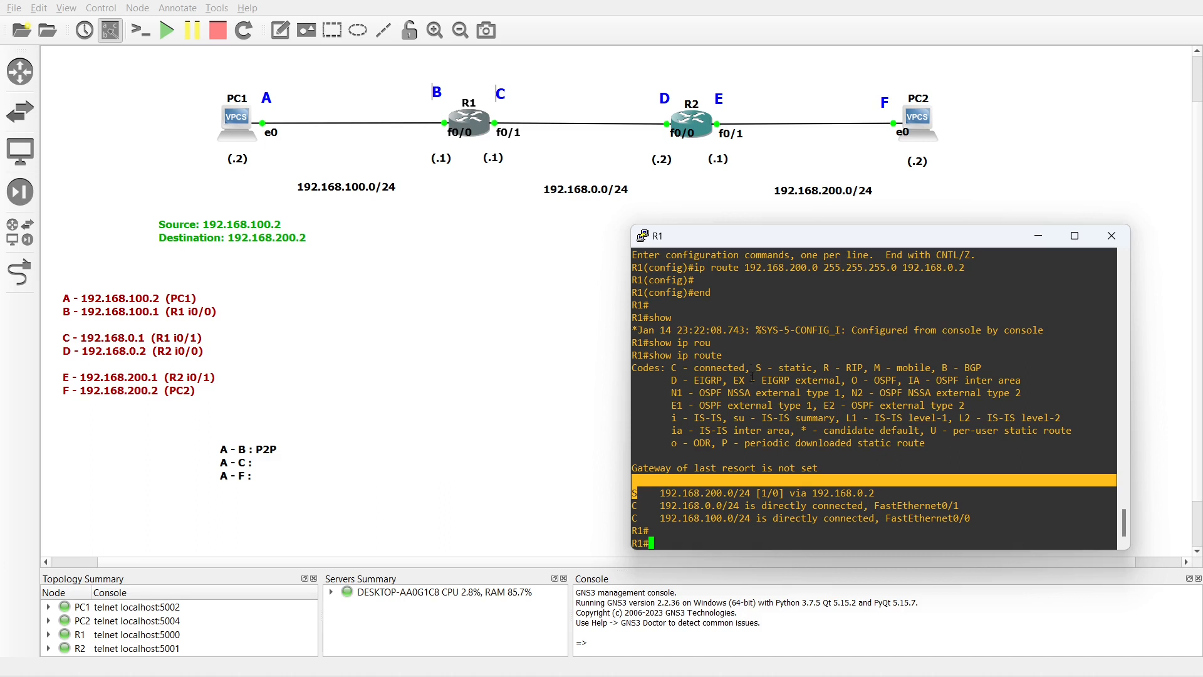
{"action": "left_click_drag", "start_coordinate": [756, 368], "coordinate": [813, 368]}
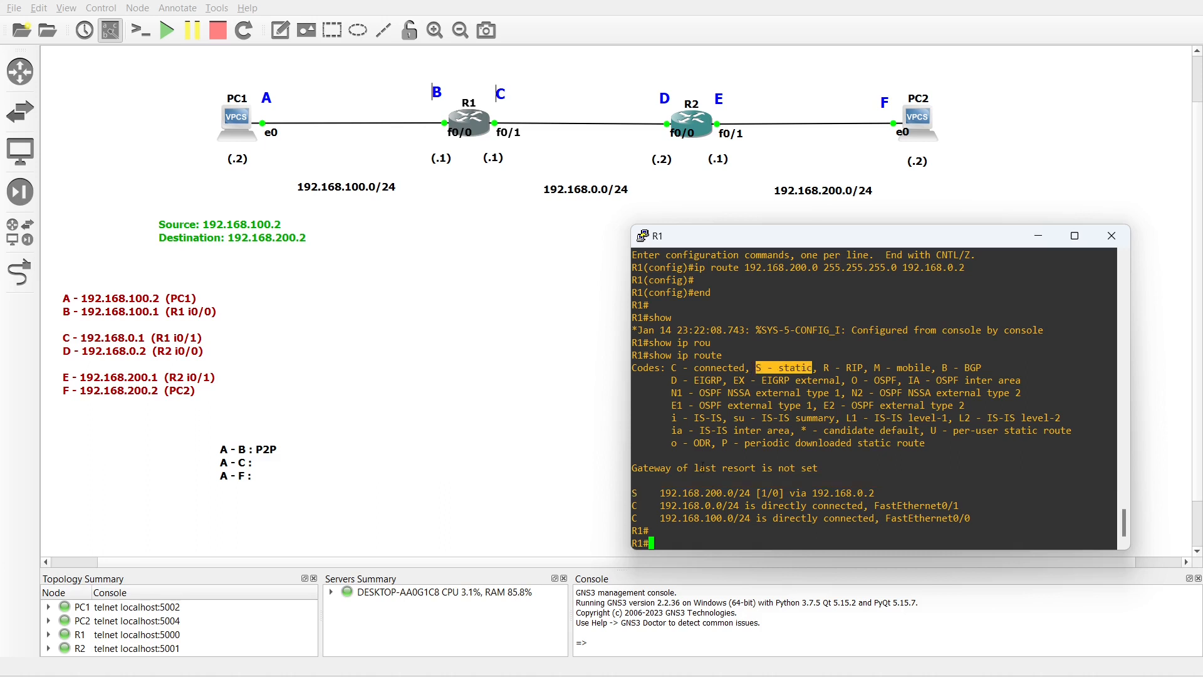
{"action": "left_click_drag", "start_coordinate": [662, 492], "coordinate": [872, 492]}
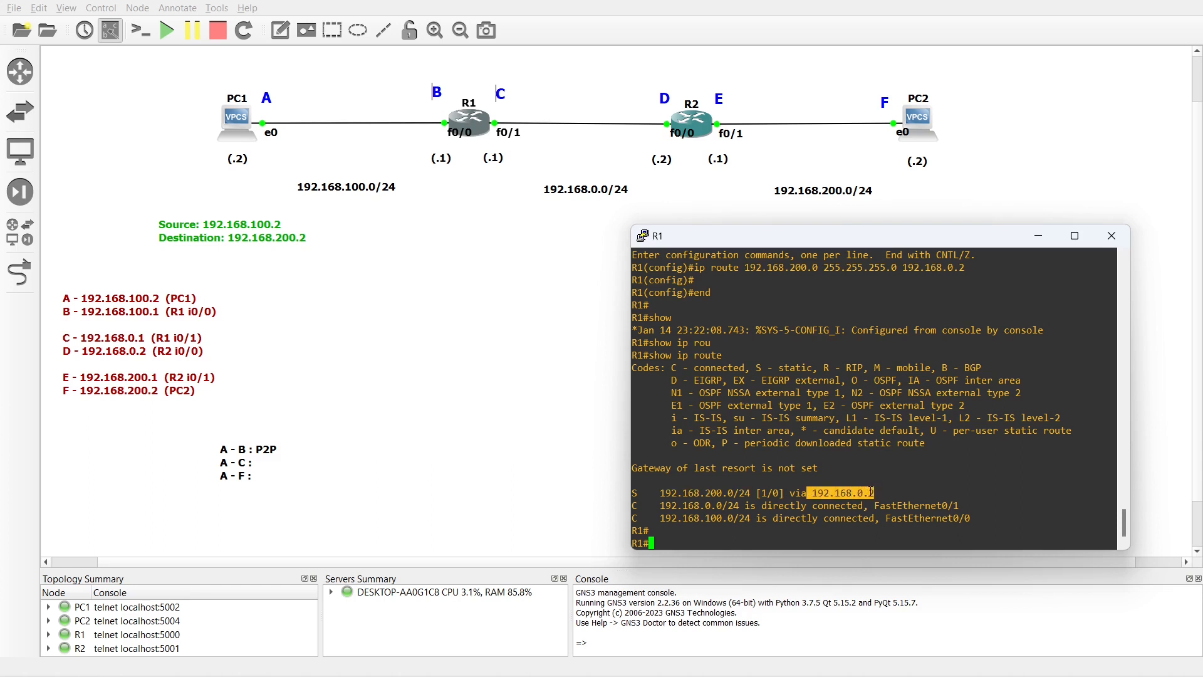
{"action": "left_click", "coordinate": [675, 540]}
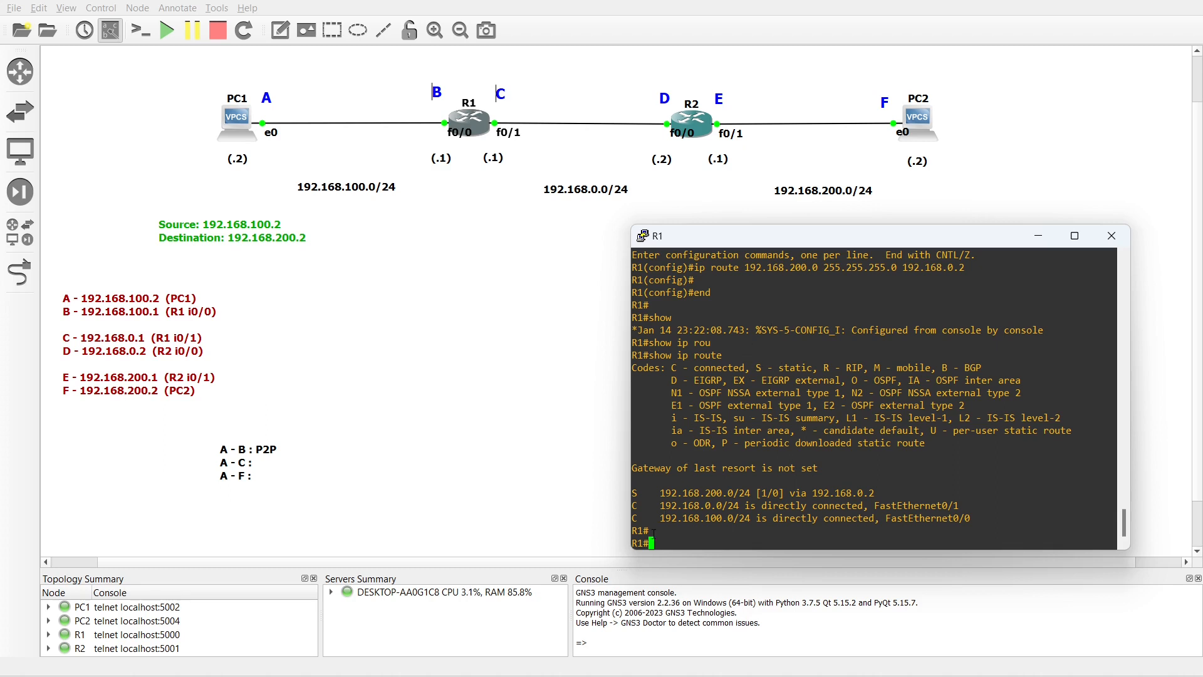
Query R1's route for 192.168.200.2 and examine the entry's source, distance, metric and next hop
{"action": "key", "text": "Return"}
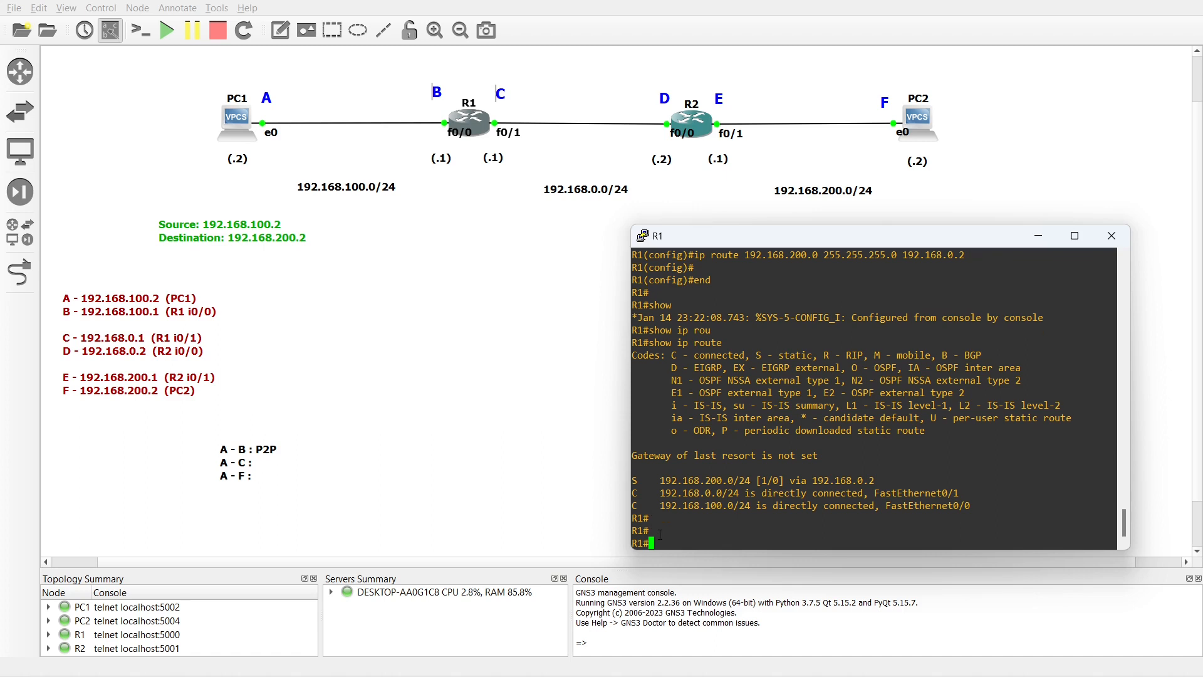
{"action": "type", "text": "show ip route 192.168.200.2"}
{"action": "key", "text": "Return"}
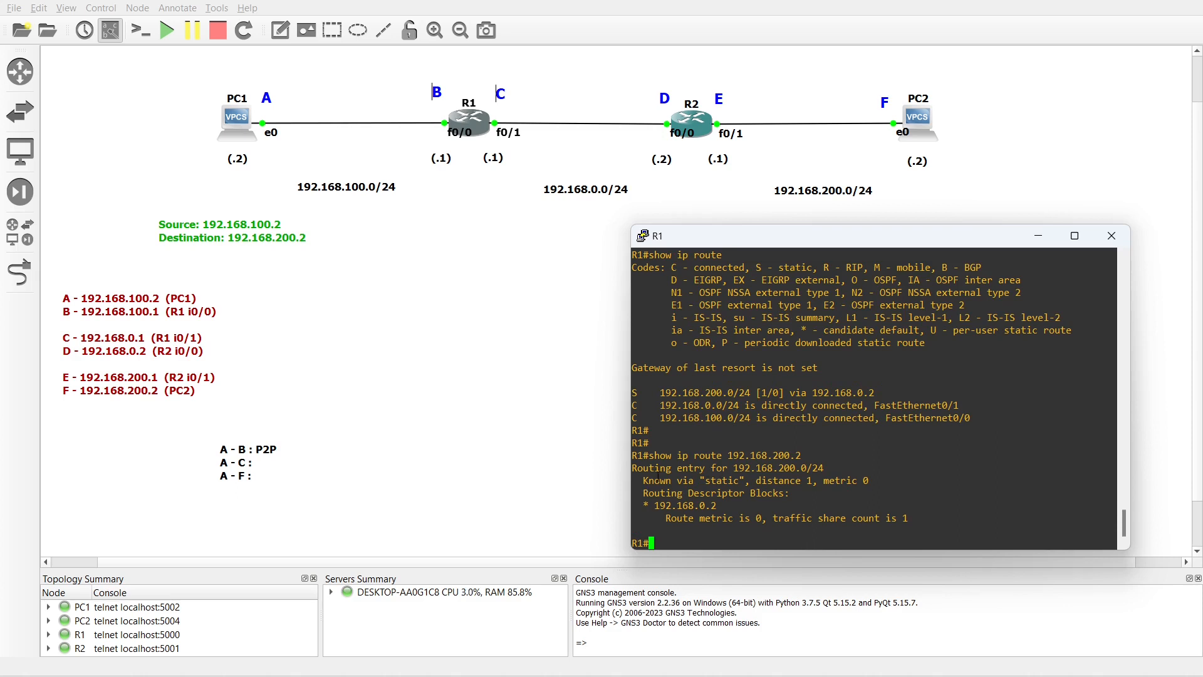
{"action": "left_click_drag", "start_coordinate": [644, 480], "coordinate": [870, 481]}
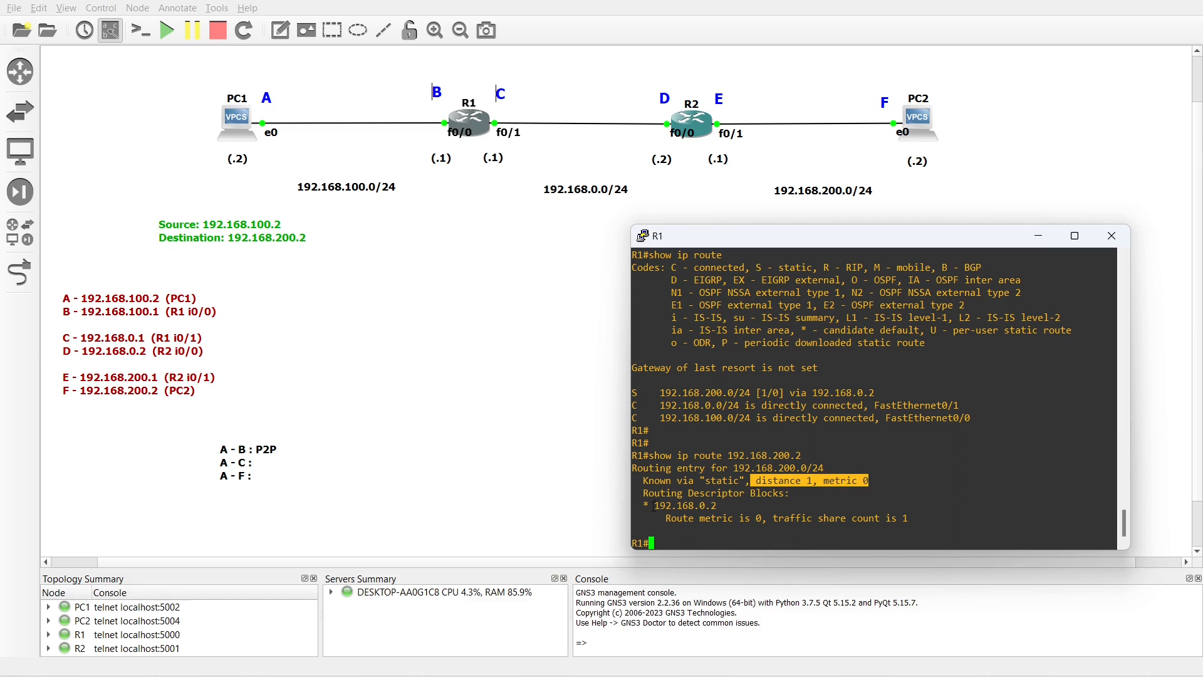
{"action": "left_click_drag", "start_coordinate": [656, 507], "coordinate": [759, 522]}
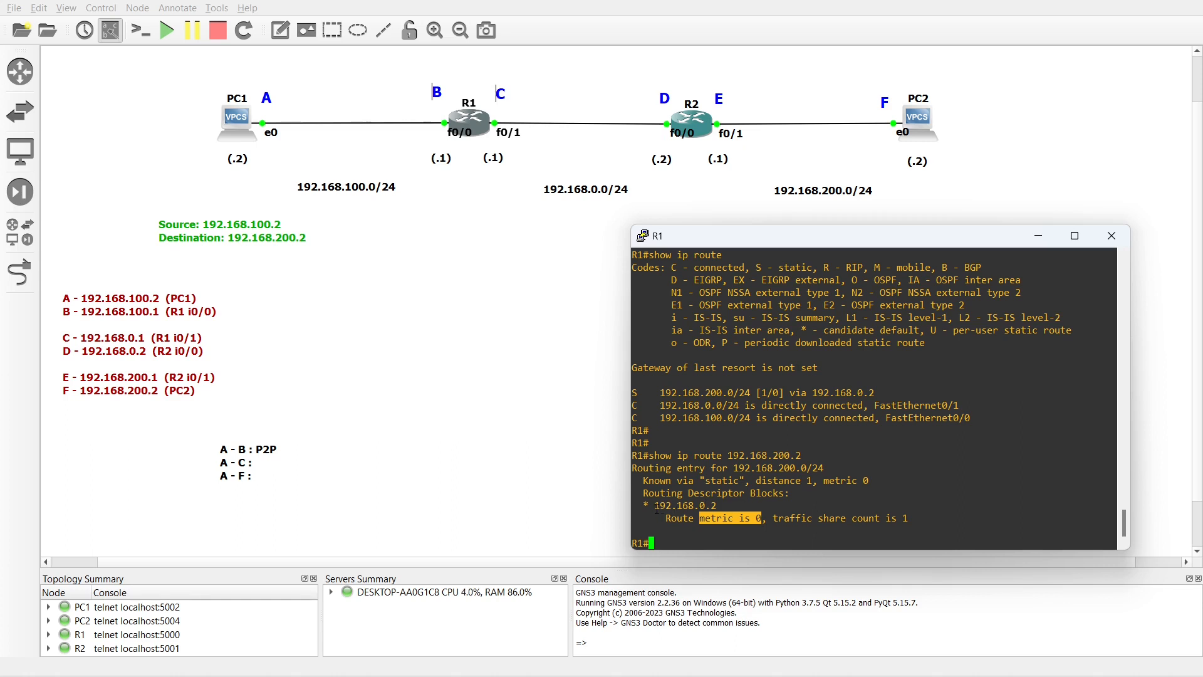
{"action": "left_click_drag", "start_coordinate": [656, 505], "coordinate": [713, 505]}
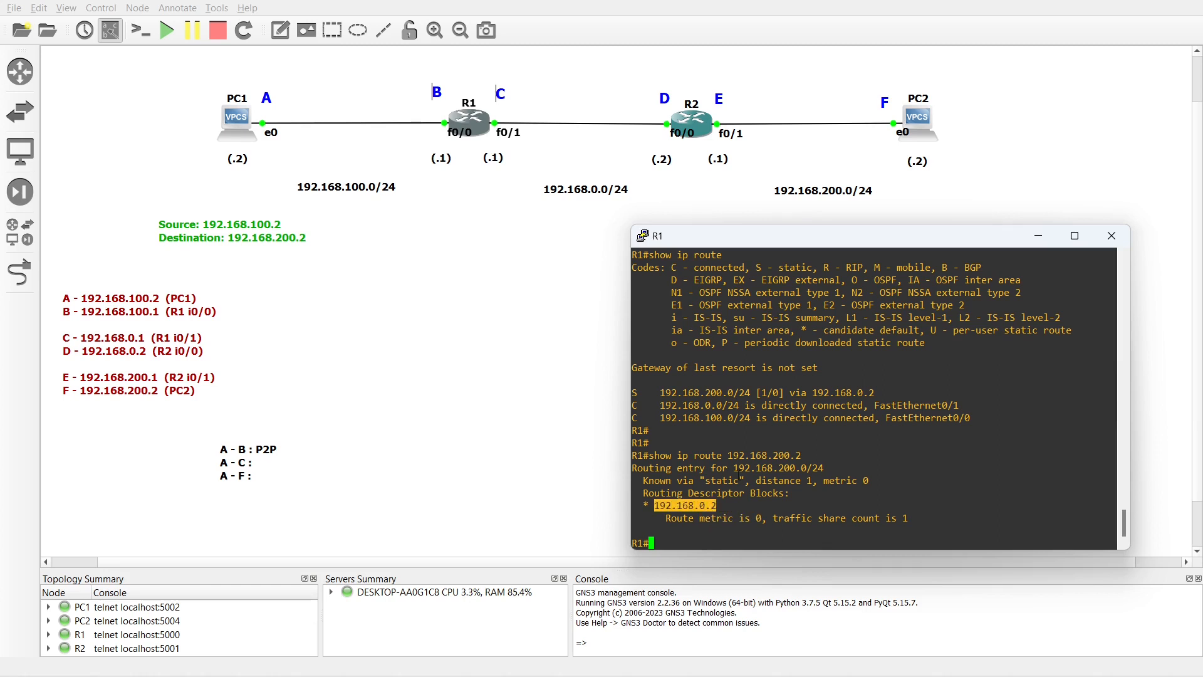
{"action": "left_click_drag", "start_coordinate": [735, 469], "coordinate": [821, 468]}
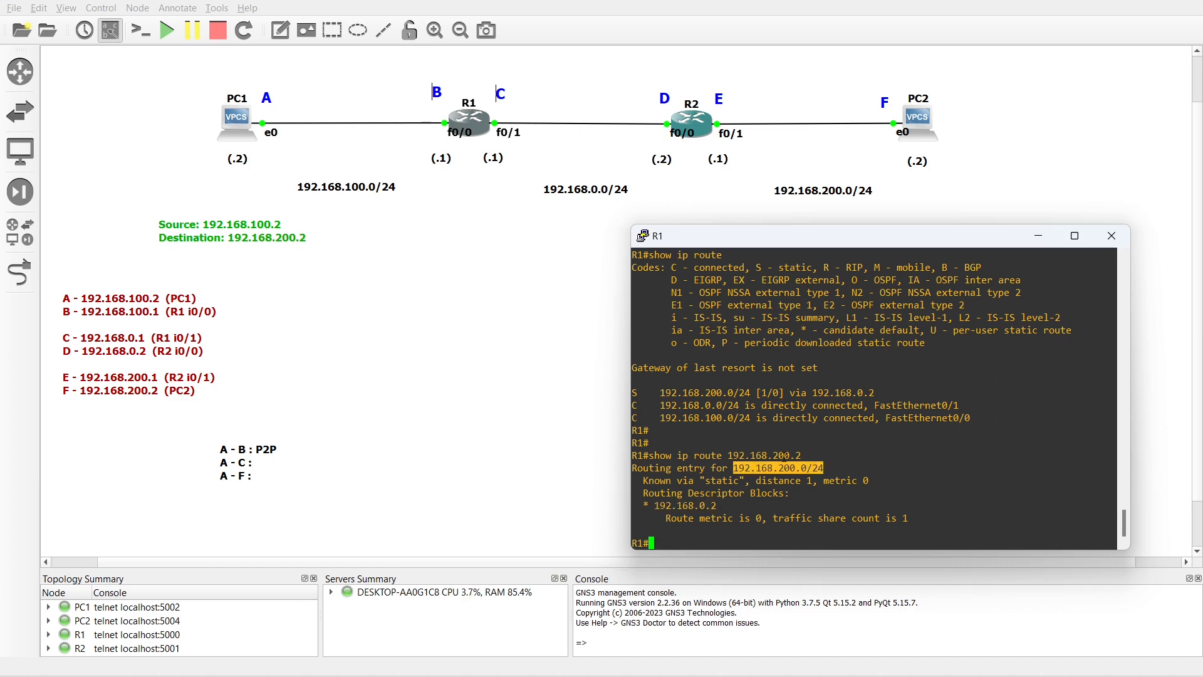
{"action": "left_click_drag", "start_coordinate": [650, 505], "coordinate": [714, 505]}
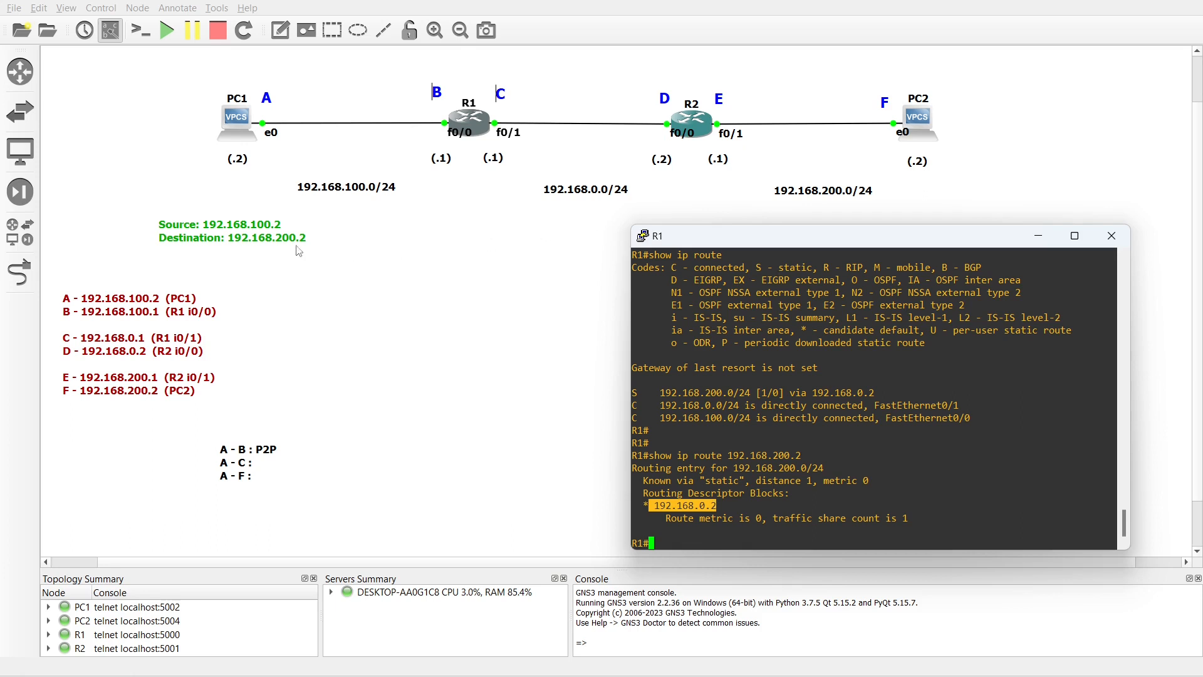
Move the green Source/Destination note along the packet path, past R1, to just below R2
{"action": "left_click_drag", "start_coordinate": [210, 239], "coordinate": [455, 235]}
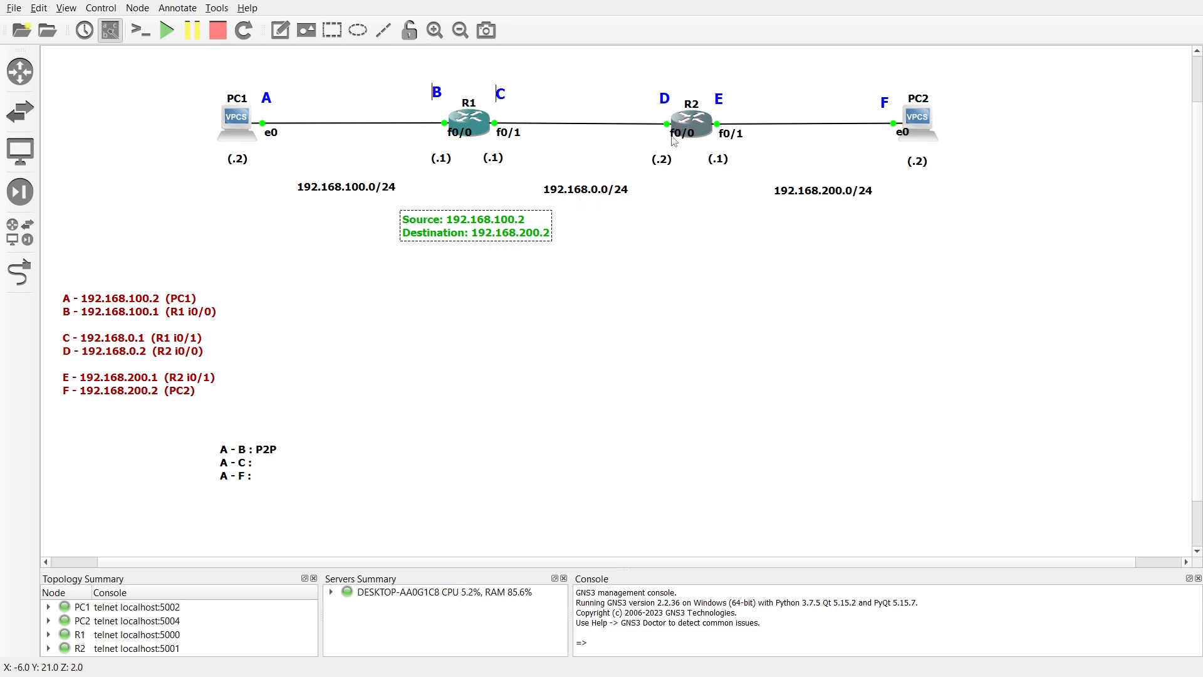
{"action": "left_click_drag", "start_coordinate": [460, 229], "coordinate": [676, 224]}
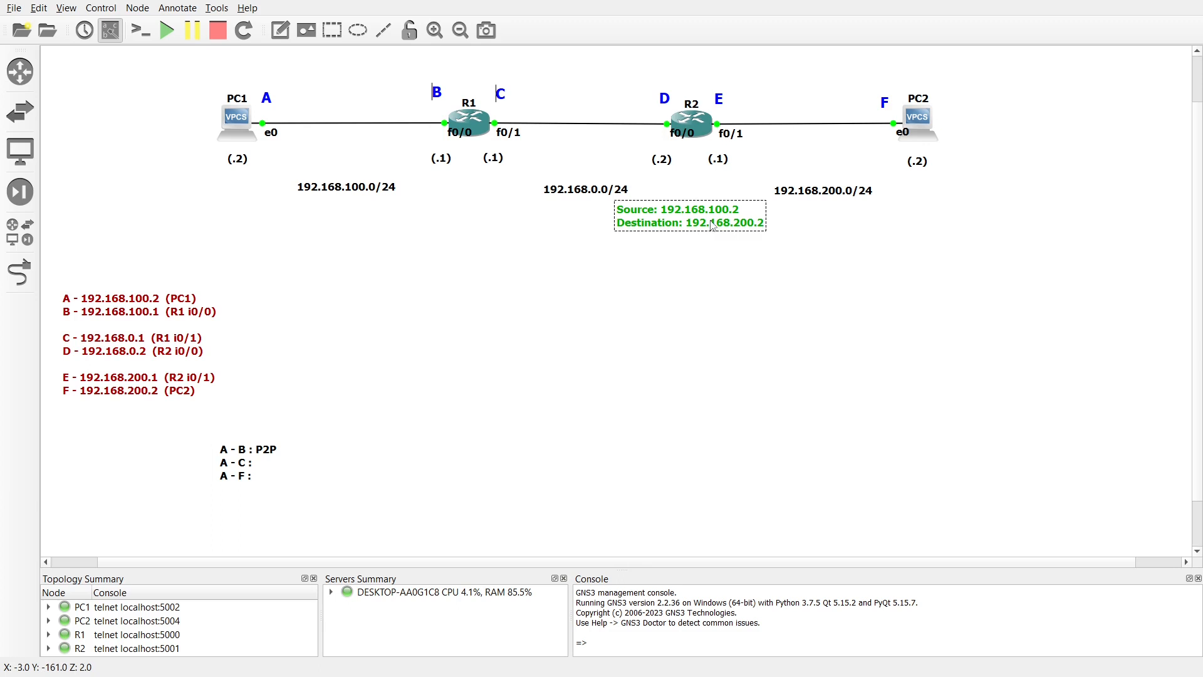
Open R2's console, query its route for 192.168.200.2 and examine how the destination network is known
{"action": "left_click", "coordinate": [699, 119]}
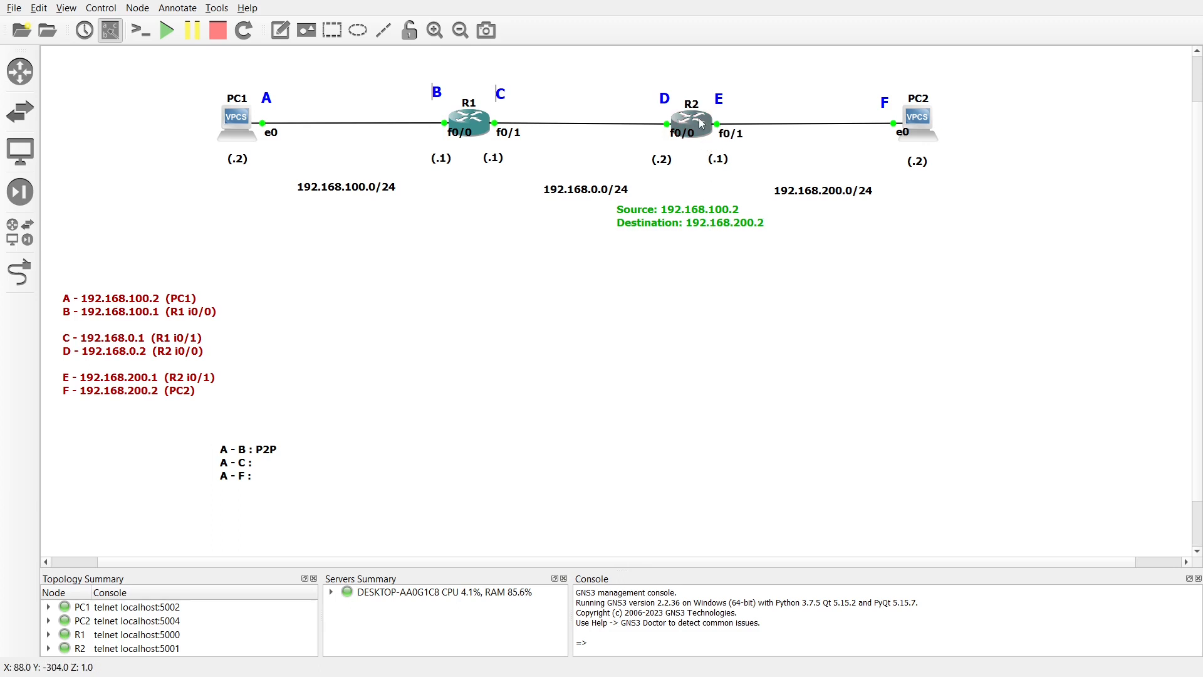
{"action": "double_click", "coordinate": [700, 119]}
{"action": "left_click_drag", "start_coordinate": [588, 249], "coordinate": [579, 266]}
{"action": "type", "text": "s"}
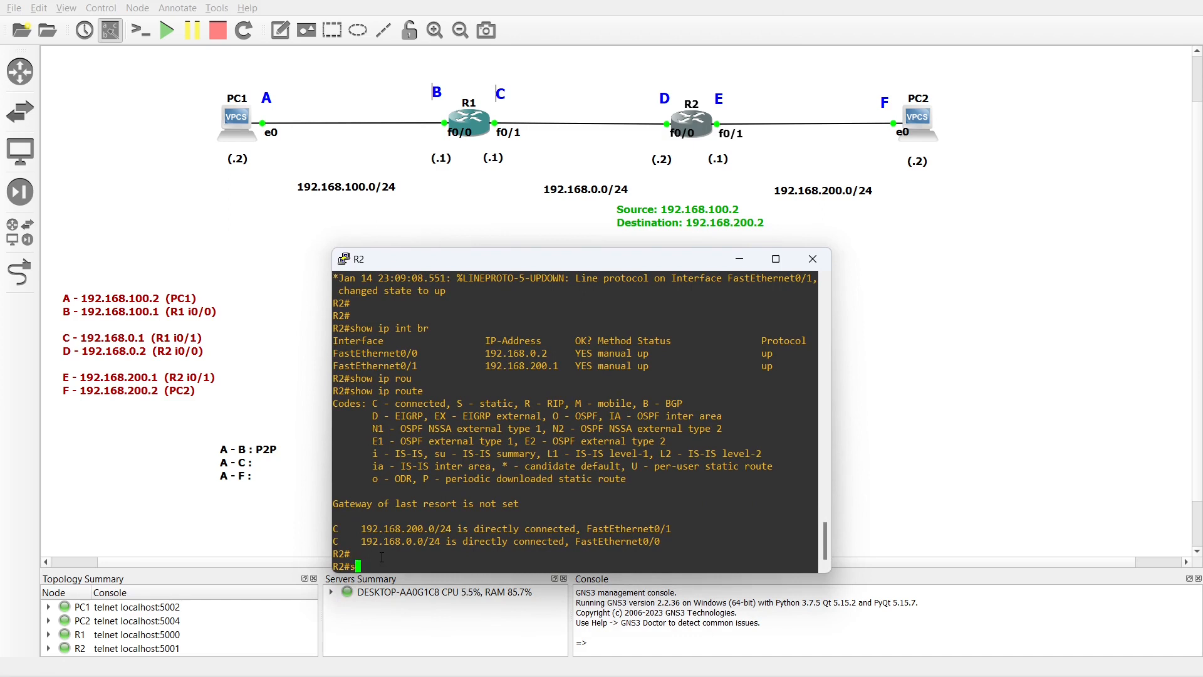
{"action": "type", "text": "how ip rou"}
{"action": "key", "text": "Tab"}
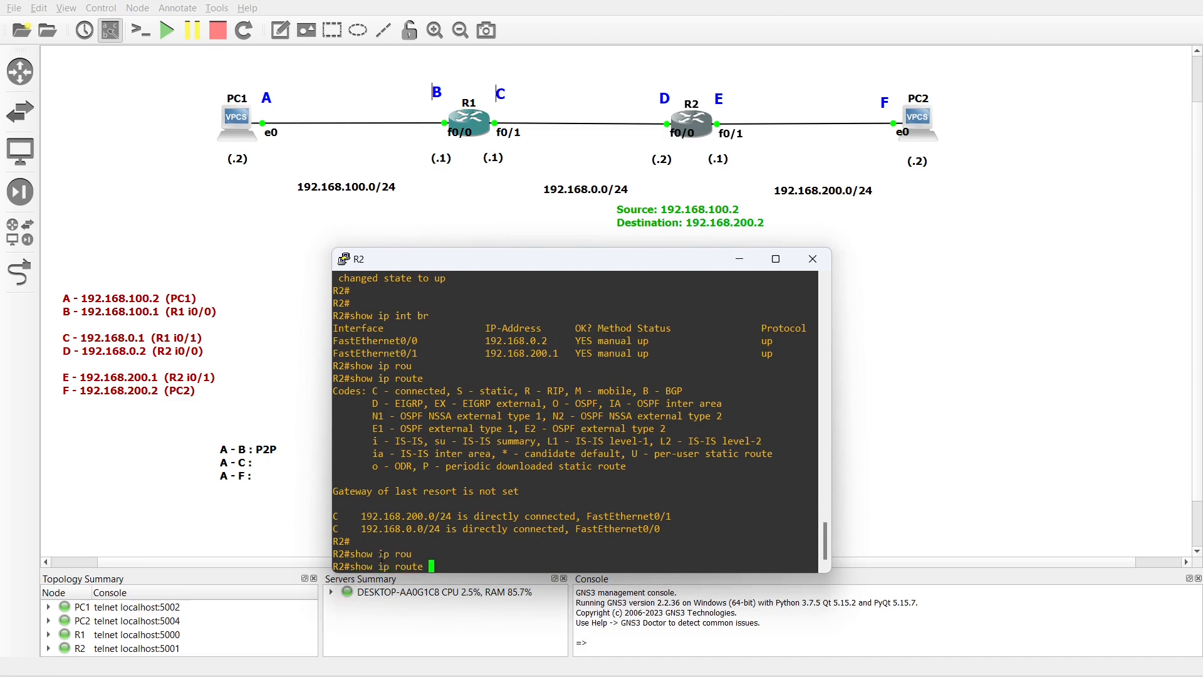
{"action": "type", "text": "192.168.200.2"}
{"action": "key", "text": "Return"}
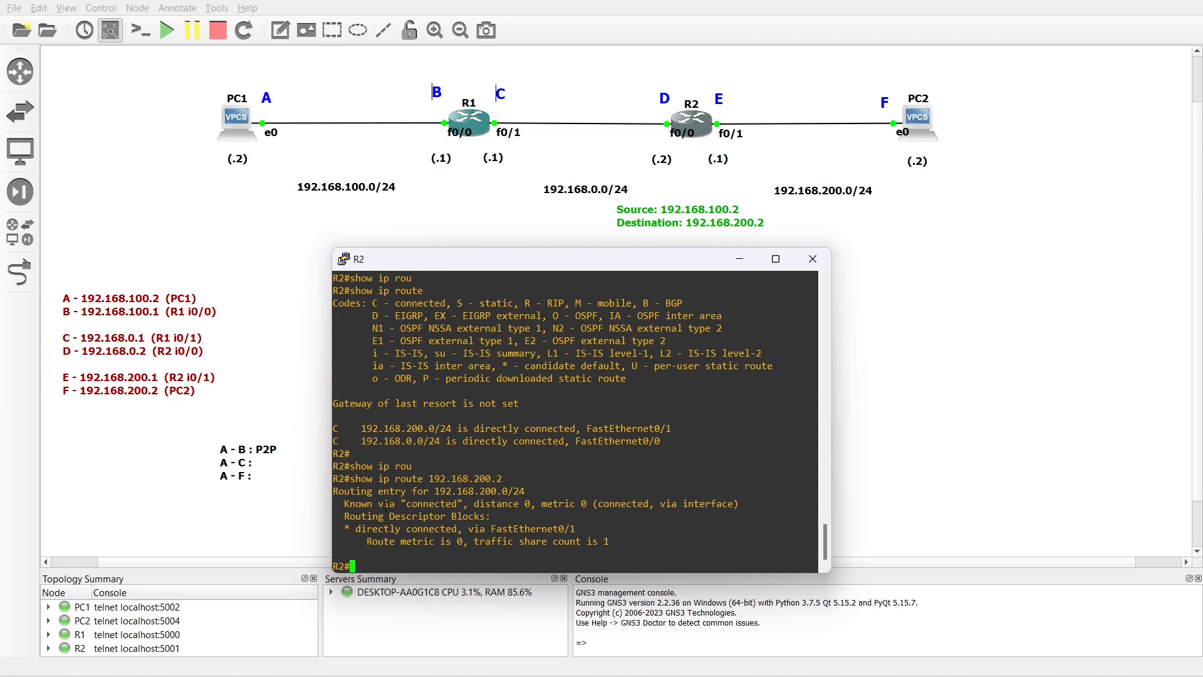
{"action": "left_click_drag", "start_coordinate": [342, 504], "coordinate": [466, 504]}
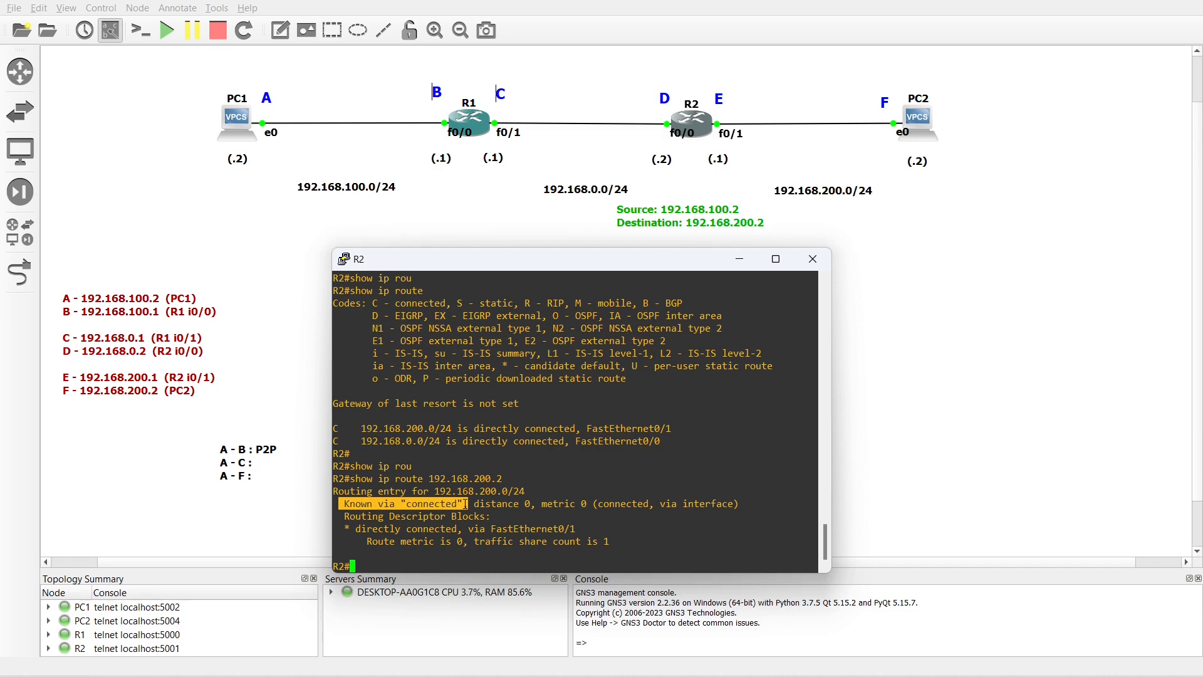
{"action": "left_click_drag", "start_coordinate": [660, 504], "coordinate": [733, 504]}
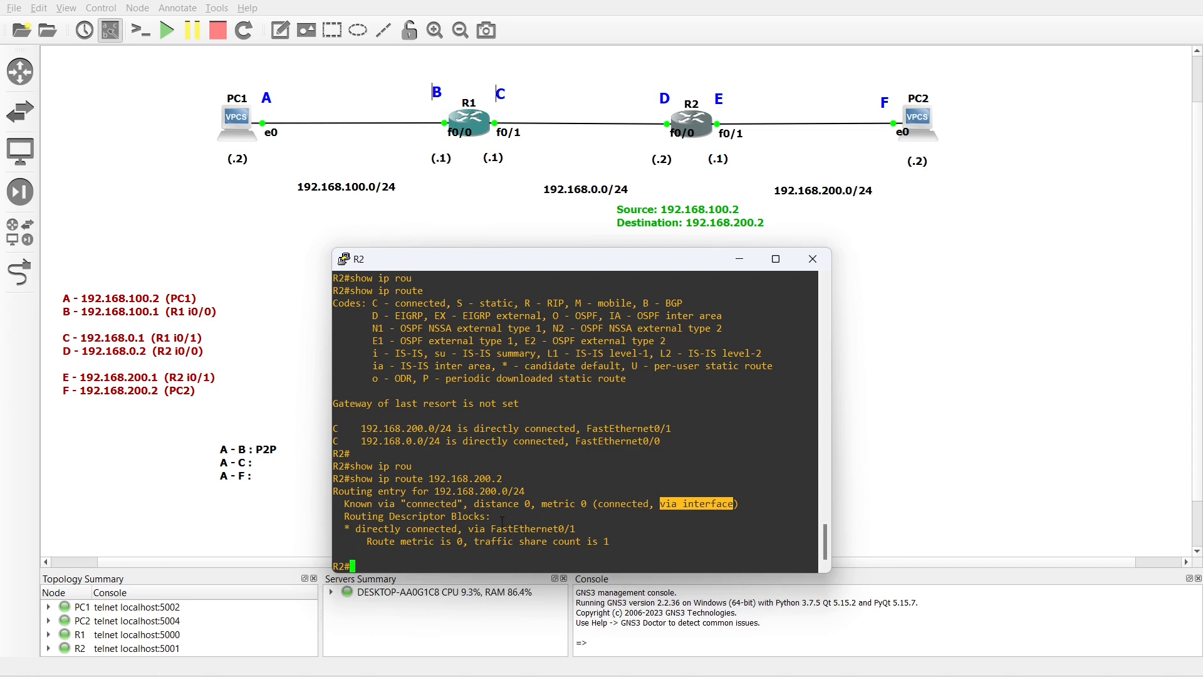
Check the exit interface in R2's route for 192.168.200.2 and move the green Source/Destination note past R2 to below PC2
{"action": "left_click_drag", "start_coordinate": [491, 529], "coordinate": [581, 527]}
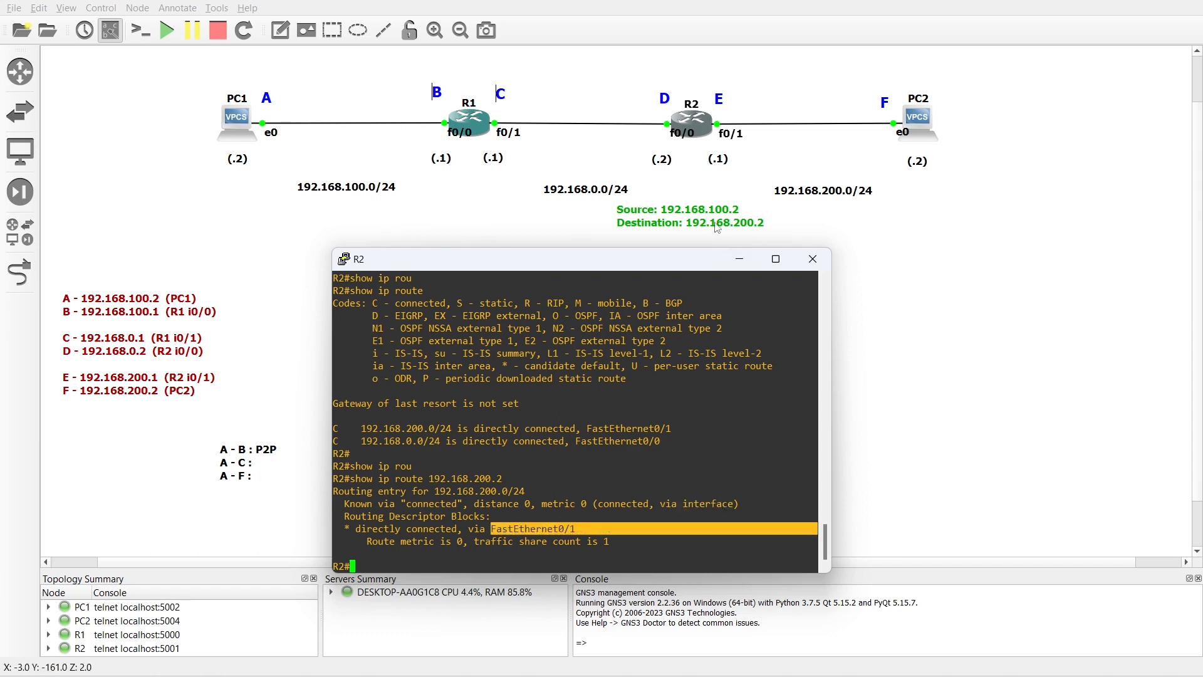
{"action": "left_click_drag", "start_coordinate": [698, 222], "coordinate": [858, 166]}
{"action": "left_click_drag", "start_coordinate": [917, 198], "coordinate": [923, 240]}
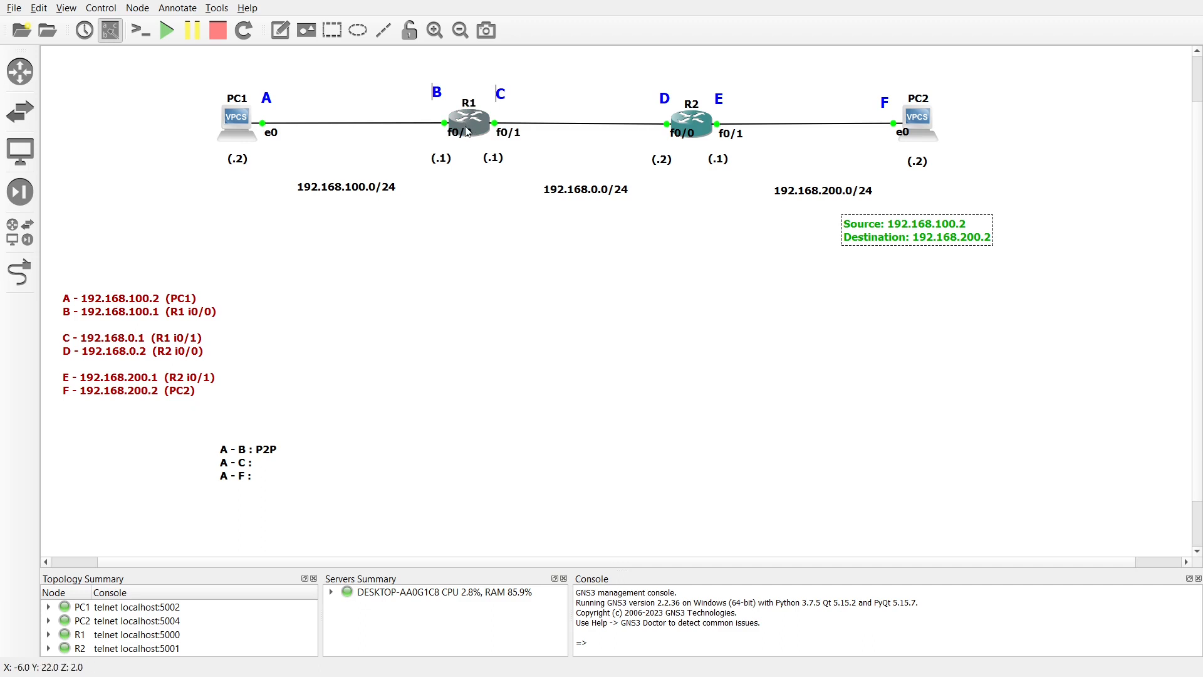
Open PC1's console and ping PC2 at 192.168.200.2 again
{"action": "mouse_move", "coordinate": [467, 132]}
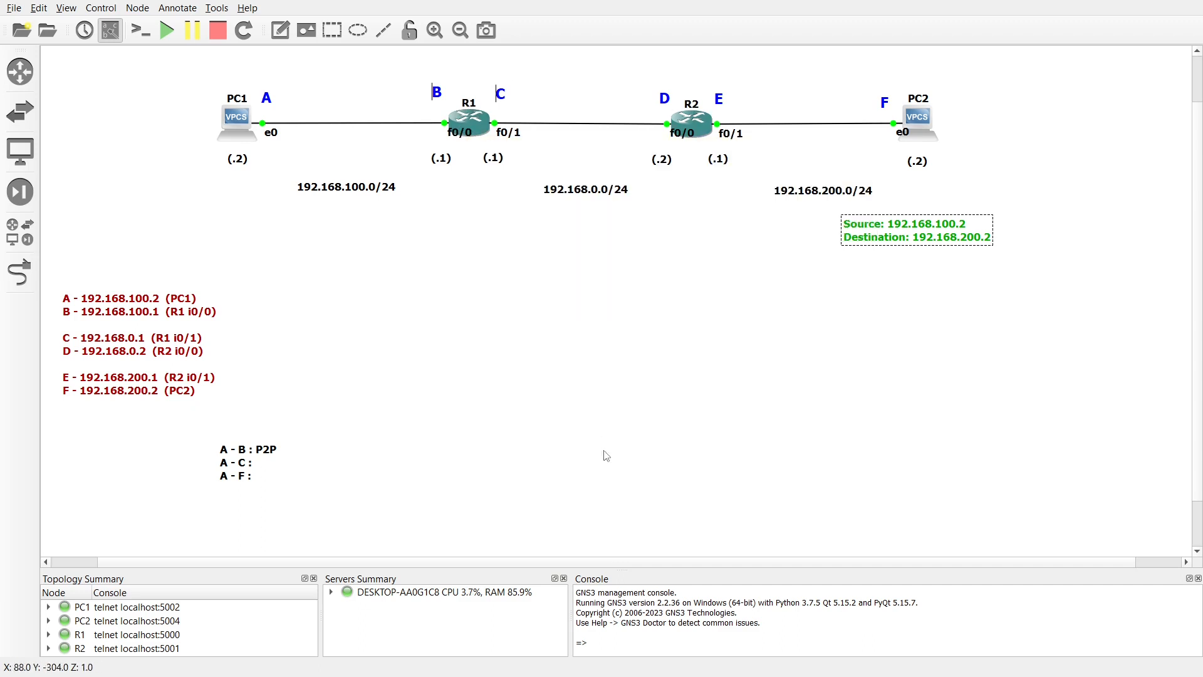
{"action": "left_click", "coordinate": [230, 129]}
{"action": "double_click", "coordinate": [230, 129]}
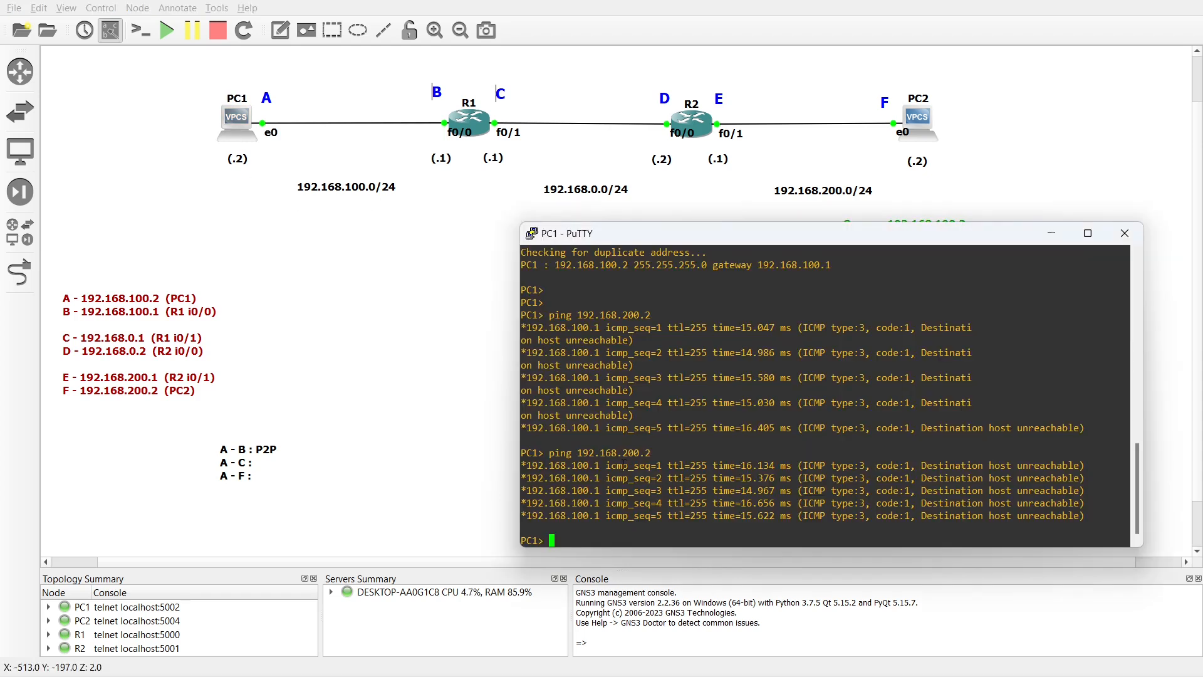
{"action": "key", "text": "Up"}
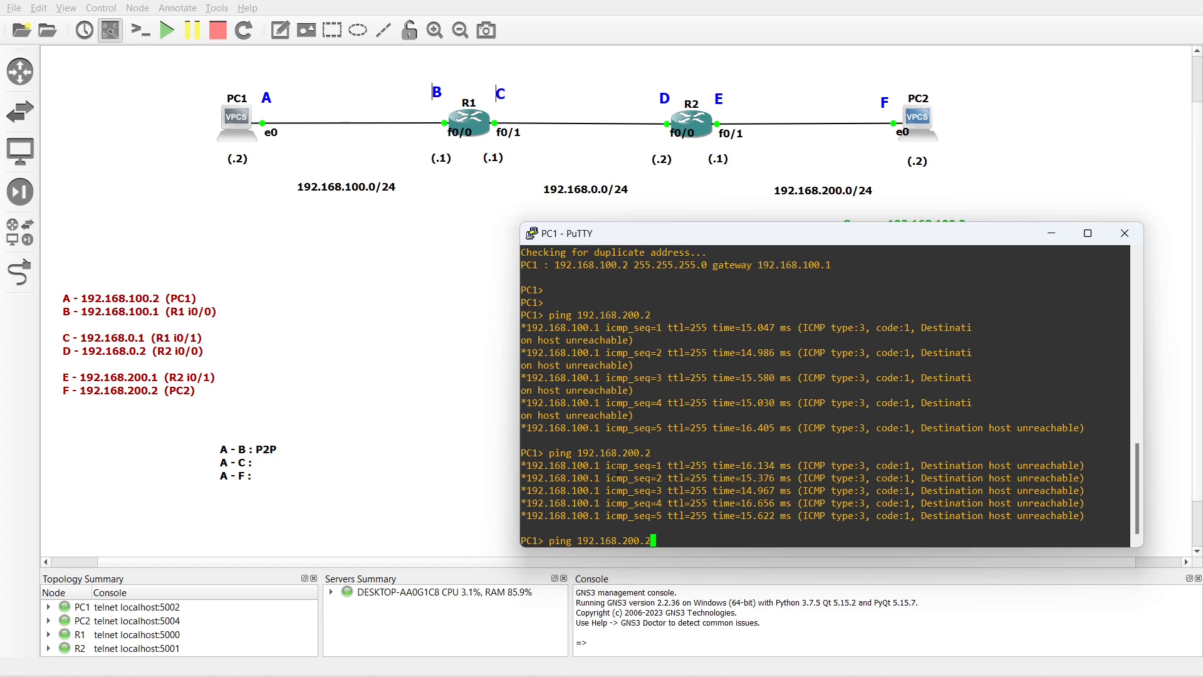
{"action": "key", "text": "Return"}
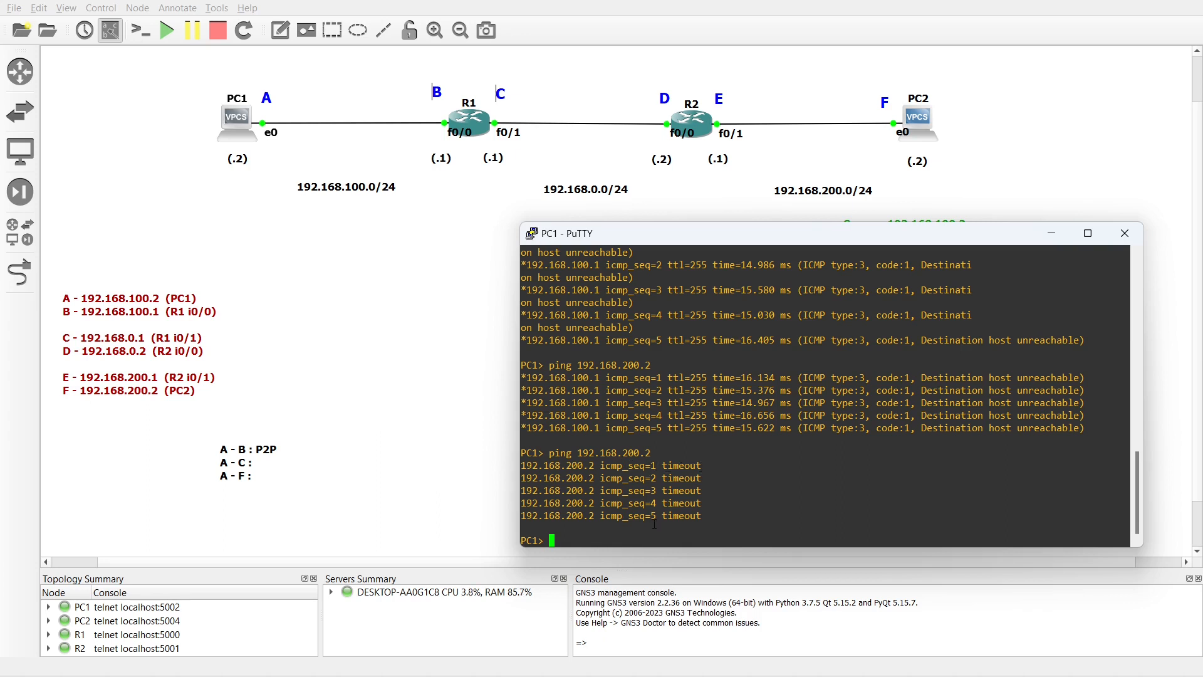
Display the usage help of PC1's trace command and examine the -P protocol option's value for ICMP
{"action": "type", "text": "trace"}
{"action": "type", "text": " 192.168"}
{"action": "type", "text": ".200.2"}
{"action": "type", "text": " -"}
{"action": "type", "text": "P"}
{"action": "type", "text": " 1"}
{"action": "key", "text": "BackSpace"}
{"action": "key", "text": "BackSpace"}
{"action": "key", "text": "BackSpace"}
{"action": "key", "text": "BackSpace"}
{"action": "key", "text": "BackSpace"}
{"action": "key", "text": "BackSpace"}
{"action": "key", "text": "BackSpace"}
{"action": "key", "text": "BackSpace"}
{"action": "key", "text": "BackSpace"}
{"action": "key", "text": "BackSpace"}
{"action": "key", "text": "BackSpace"}
{"action": "key", "text": "BackSpace"}
{"action": "key", "text": "BackSpace"}
{"action": "key", "text": "BackSpace"}
{"action": "key", "text": "BackSpace"}
{"action": "key", "text": "BackSpace"}
{"action": "key", "text": "BackSpace"}
{"action": "key", "text": "BackSpace"}
{"action": "key", "text": "Return"}
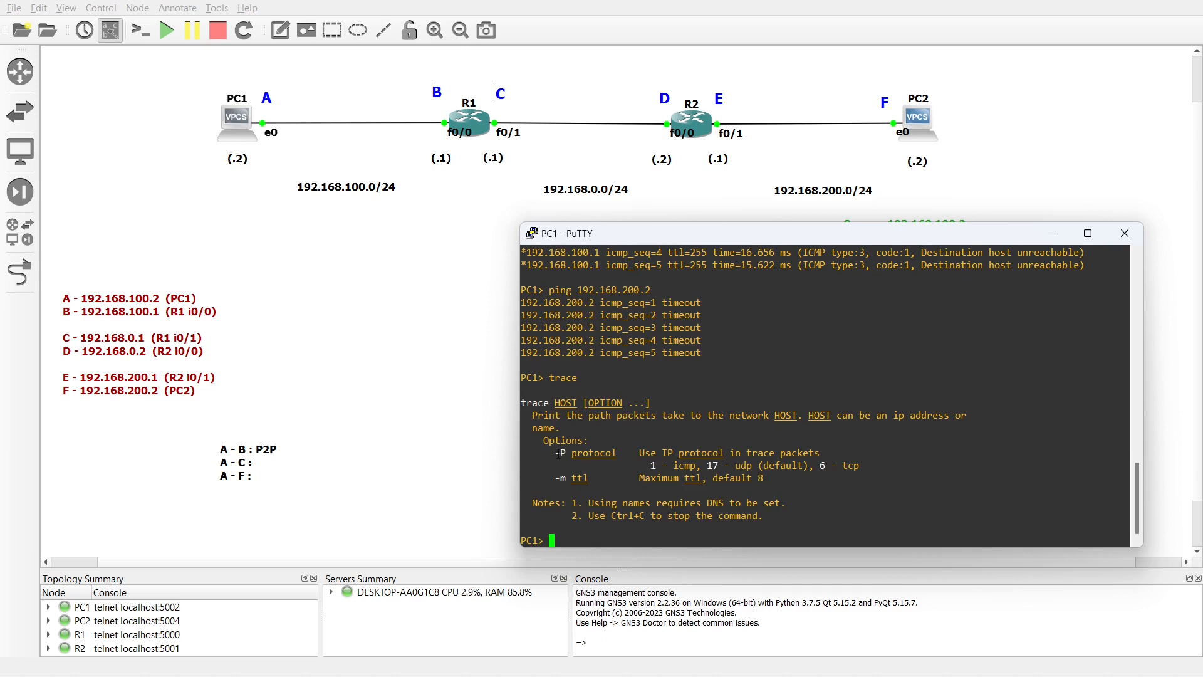
{"action": "left_click_drag", "start_coordinate": [556, 452], "coordinate": [696, 465]}
Trace the path from PC1 to 192.168.200.2 using ICMP with the option -P 1
{"action": "type", "text": "trace "}
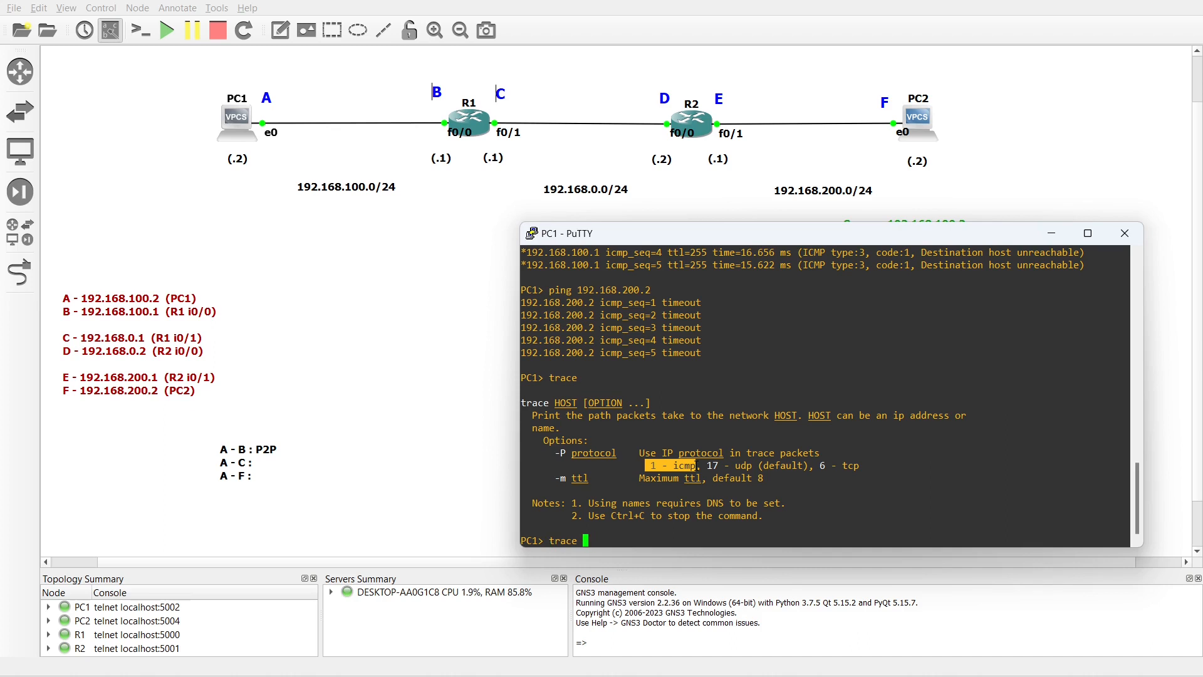
{"action": "type", "text": "192.168.200.2 -P 1"}
{"action": "key", "text": "Return"}
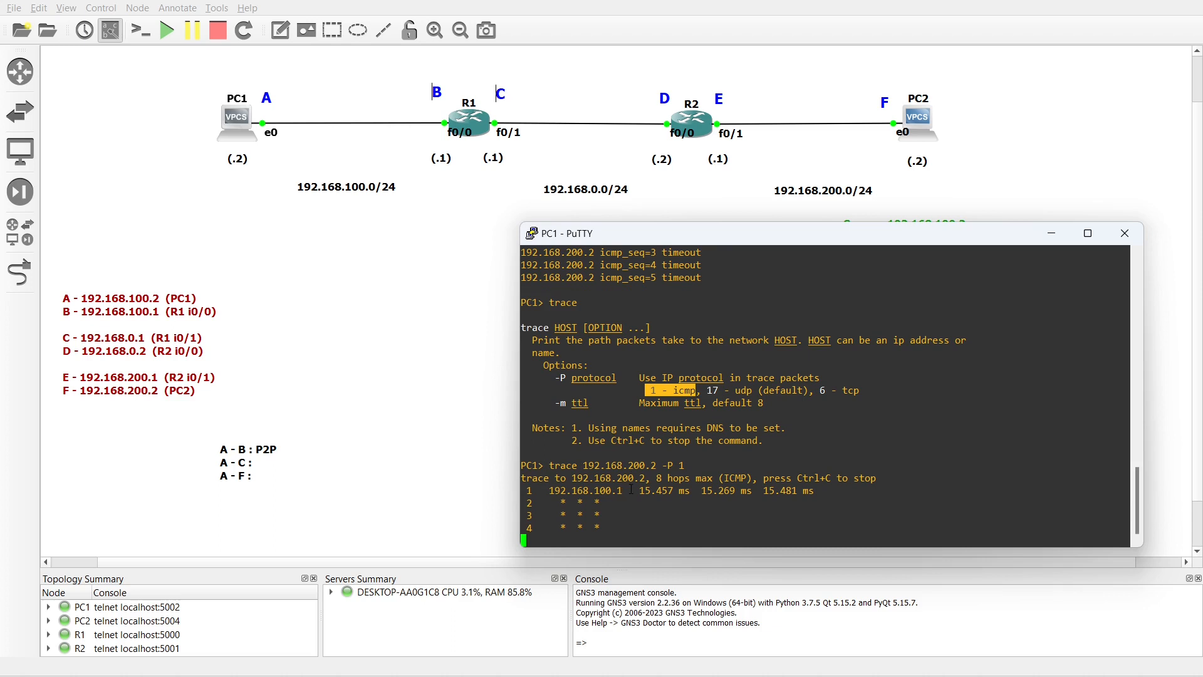
Stop the running trace on PC1, highlight the first hop's address, and shift the console window clear of the green note
{"action": "key", "text": "ctrl+c"}
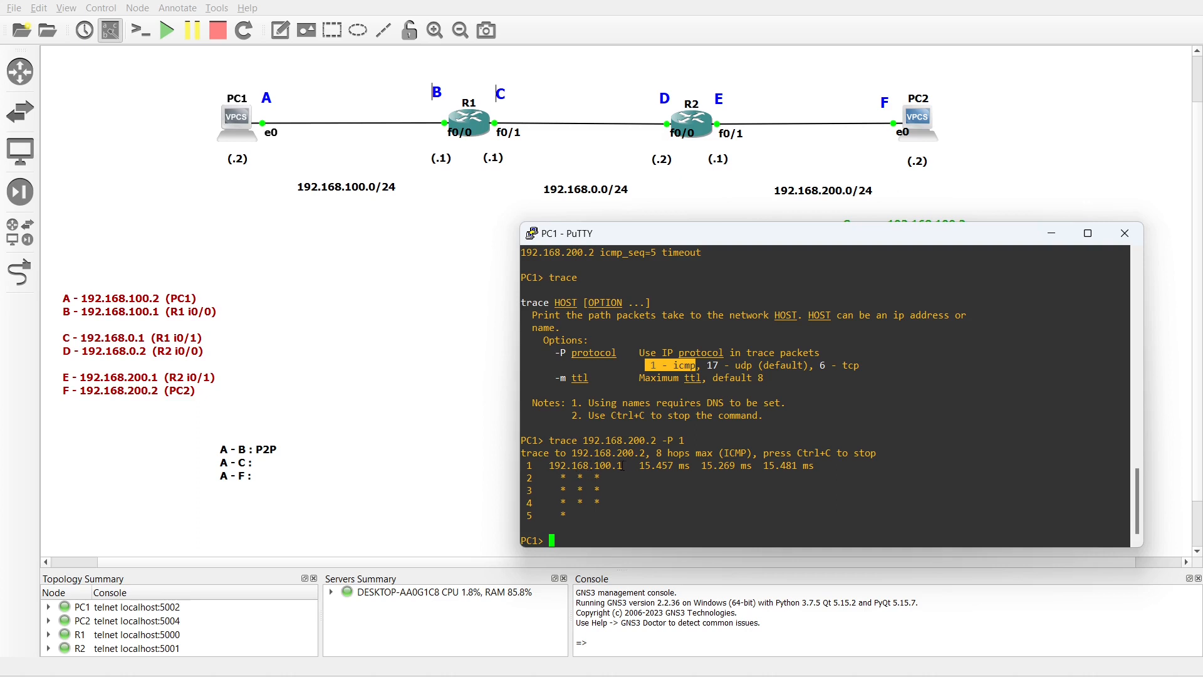
{"action": "left_click_drag", "start_coordinate": [550, 465], "coordinate": [620, 464]}
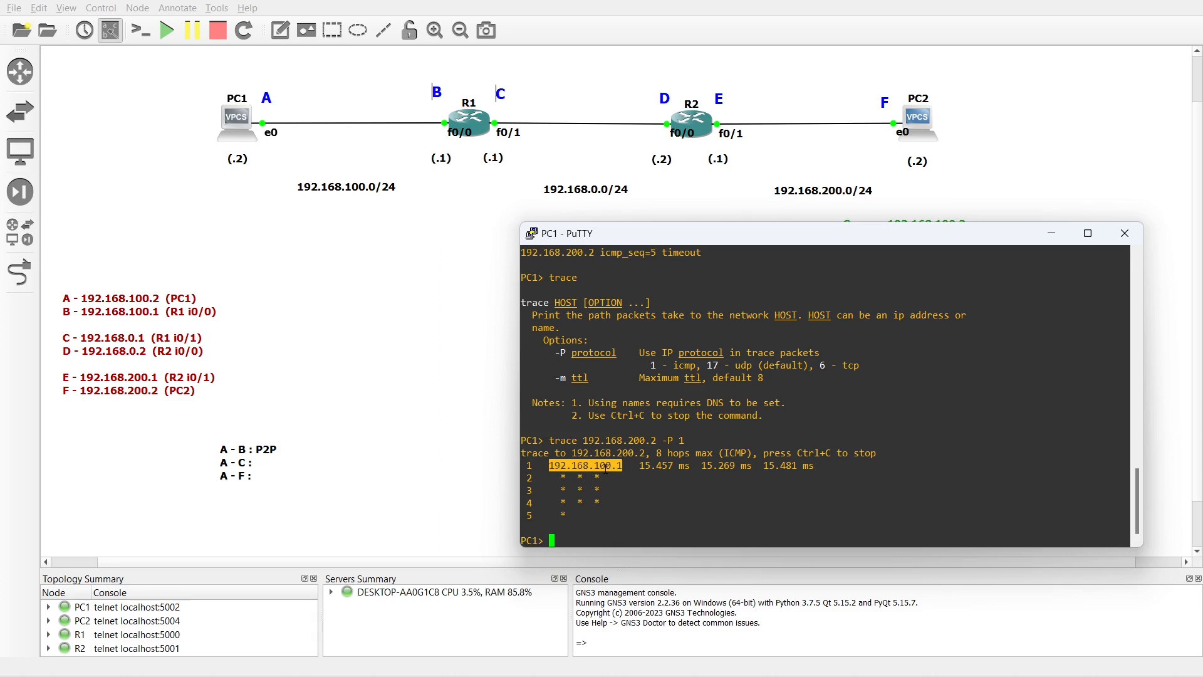
{"action": "left_click_drag", "start_coordinate": [733, 240], "coordinate": [686, 290]}
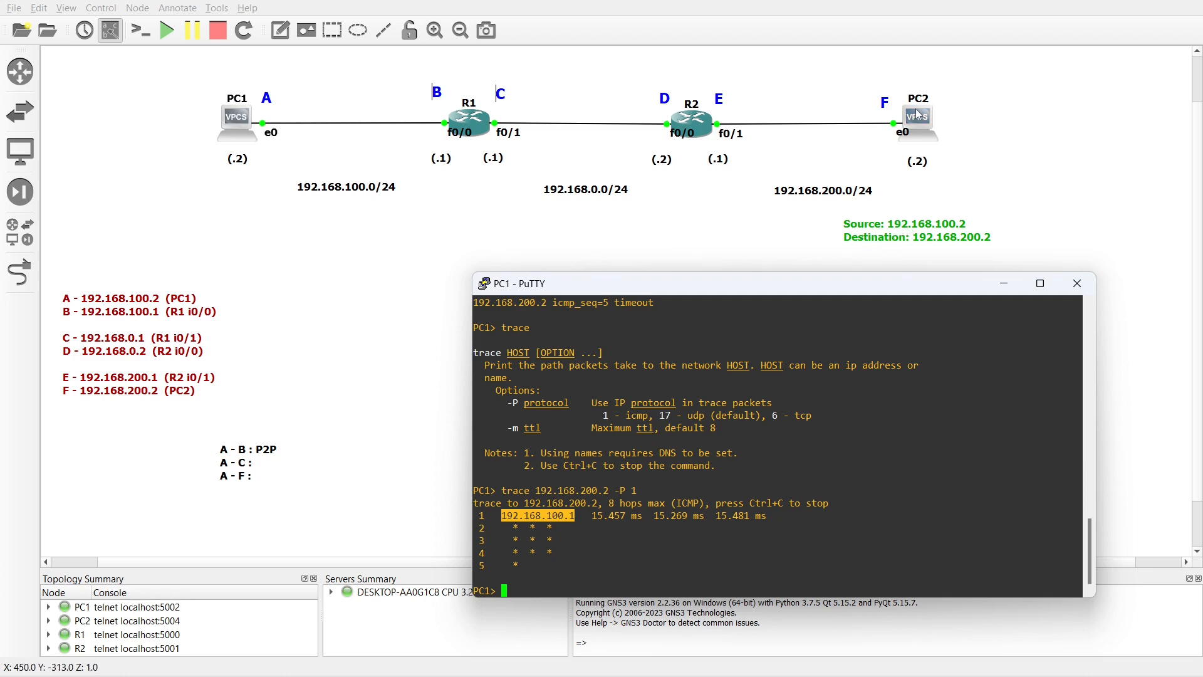
Edit the green note to source 192.168.200.2 and destination 192.168.100.2, and move it slightly closer to PC2
{"action": "double_click", "coordinate": [908, 227]}
{"action": "left_click", "coordinate": [907, 226]}
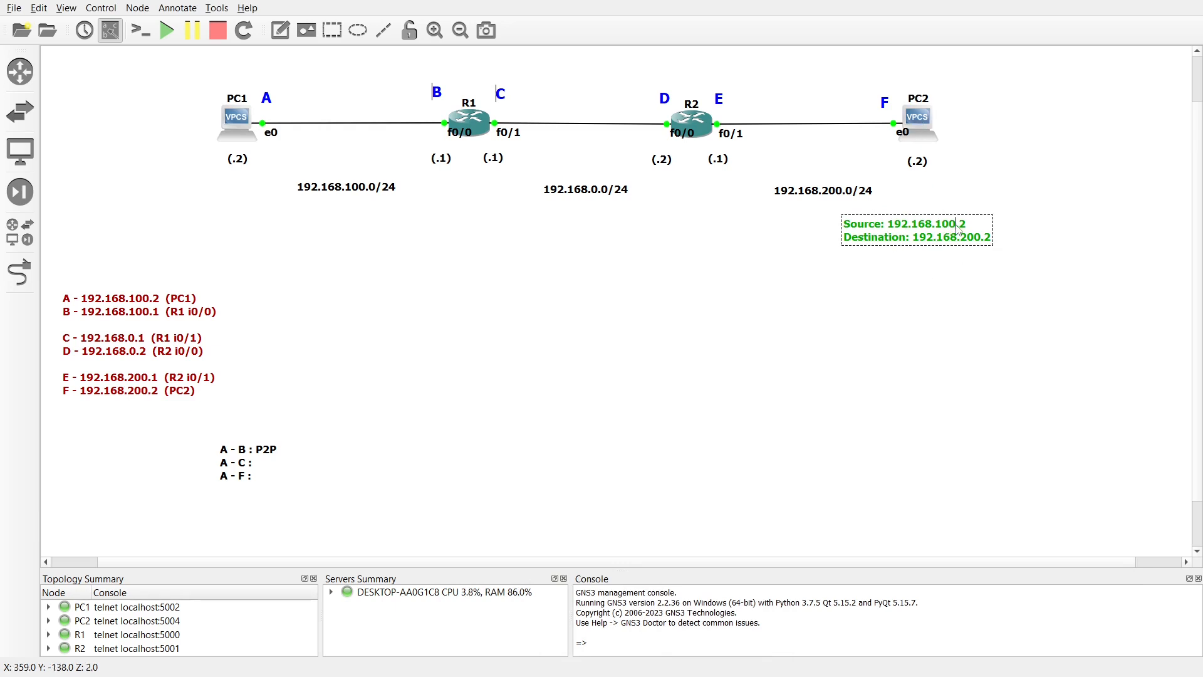
{"action": "key", "text": "BackSpace"}
{"action": "type", "text": "2"}
{"action": "key", "text": "Down"}
{"action": "key", "text": "BackSpace"}
{"action": "type", "text": "1"}
{"action": "left_click", "coordinate": [908, 300]}
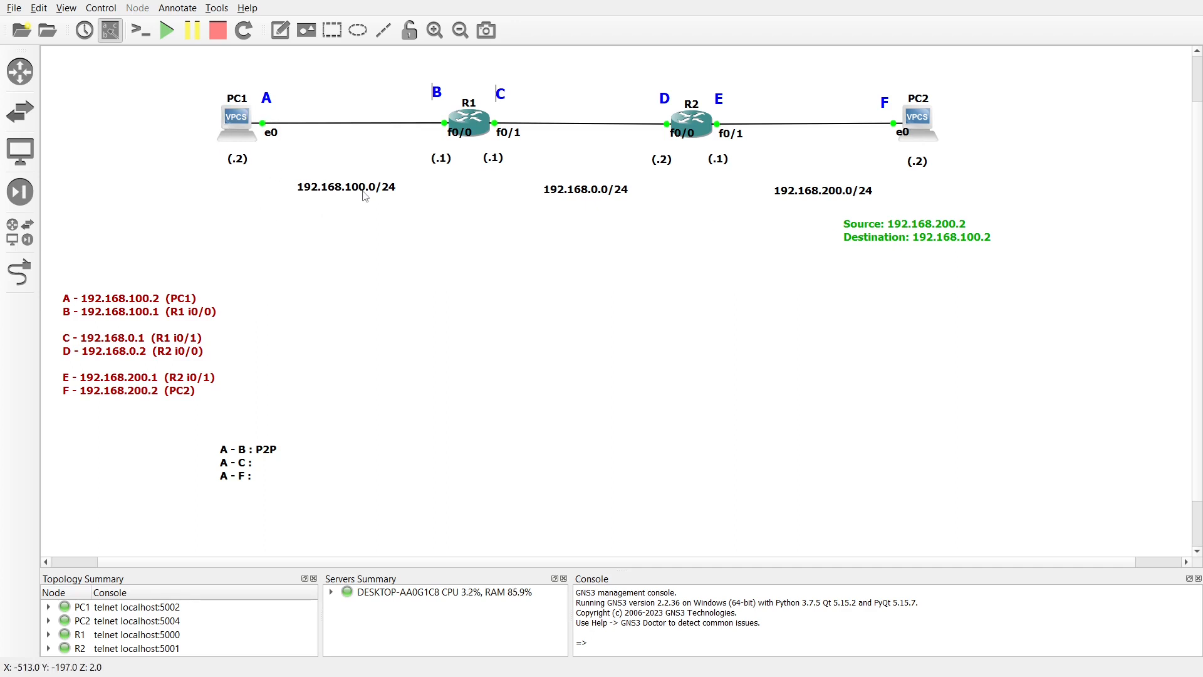
{"action": "left_click_drag", "start_coordinate": [925, 229], "coordinate": [943, 211]}
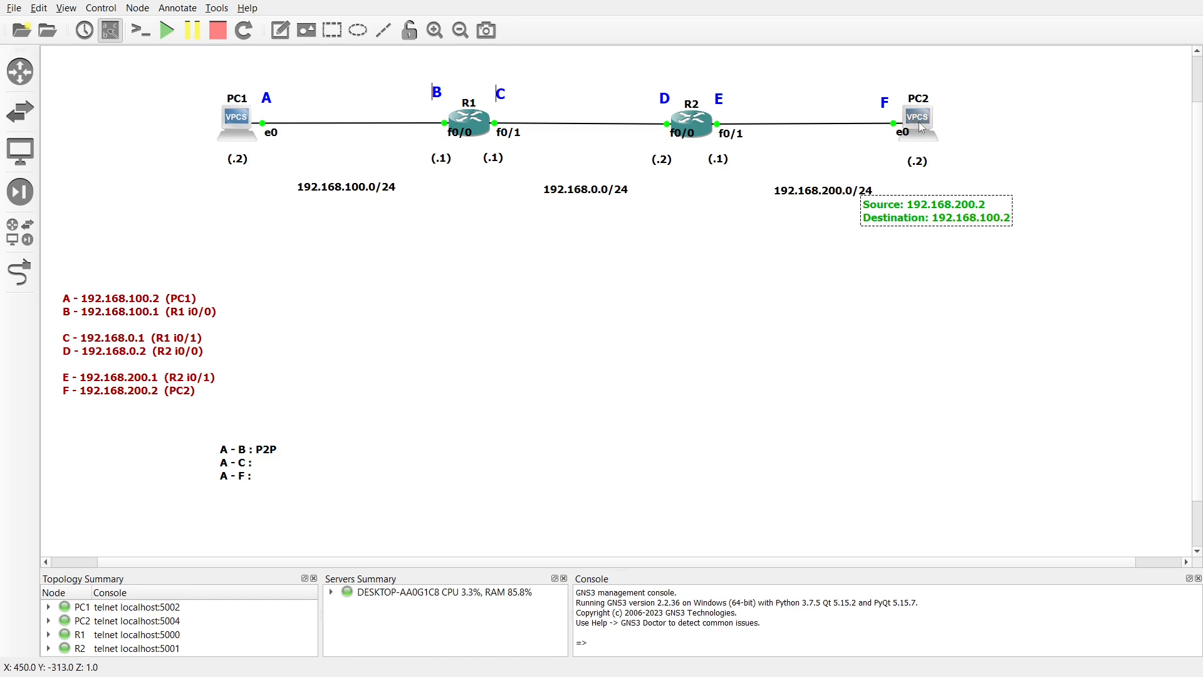
Configure PC2 with IP address 192.168.200.2/24 and default gateway 192.168.200.1 from its console
{"action": "mouse_move", "coordinate": [921, 125]}
{"action": "double_click", "coordinate": [918, 119]}
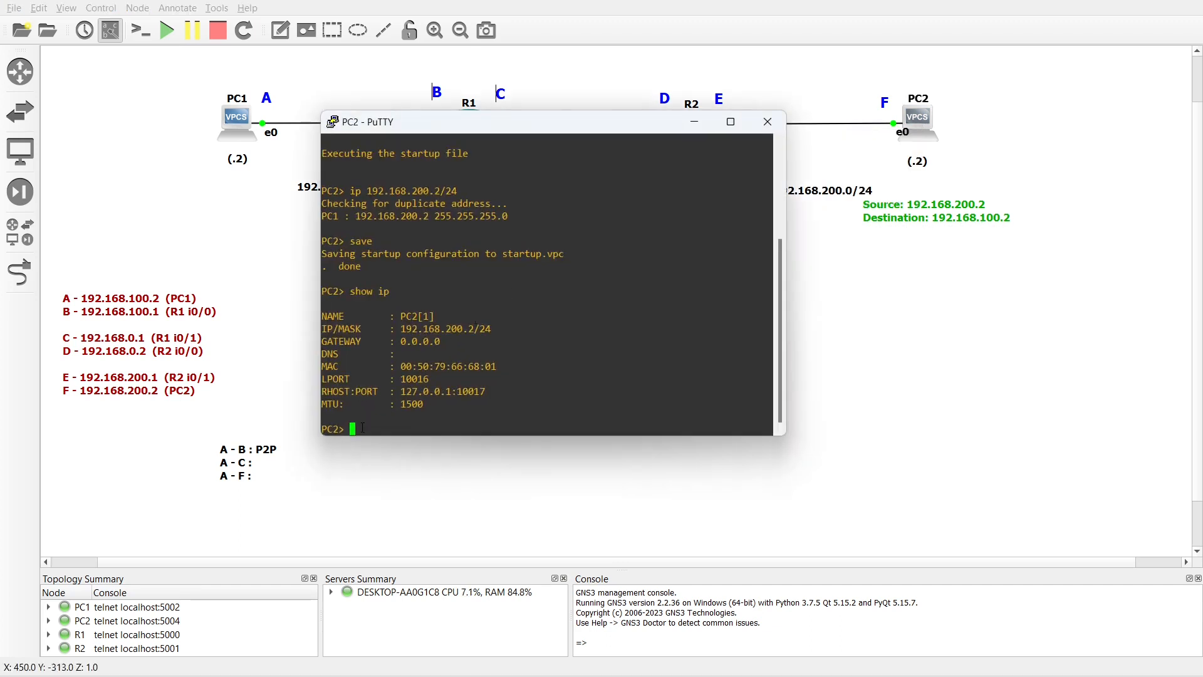
{"action": "type", "text": "ip 192.168.200.2/24 192.168.200.1"}
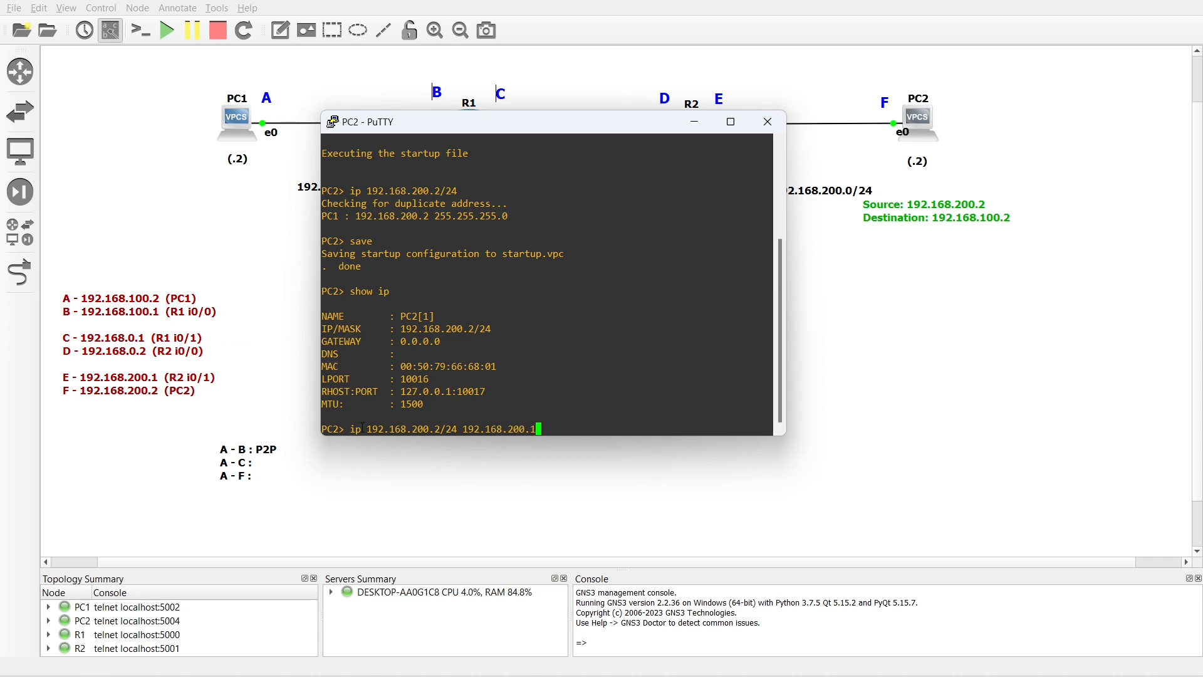
{"action": "key", "text": "Return"}
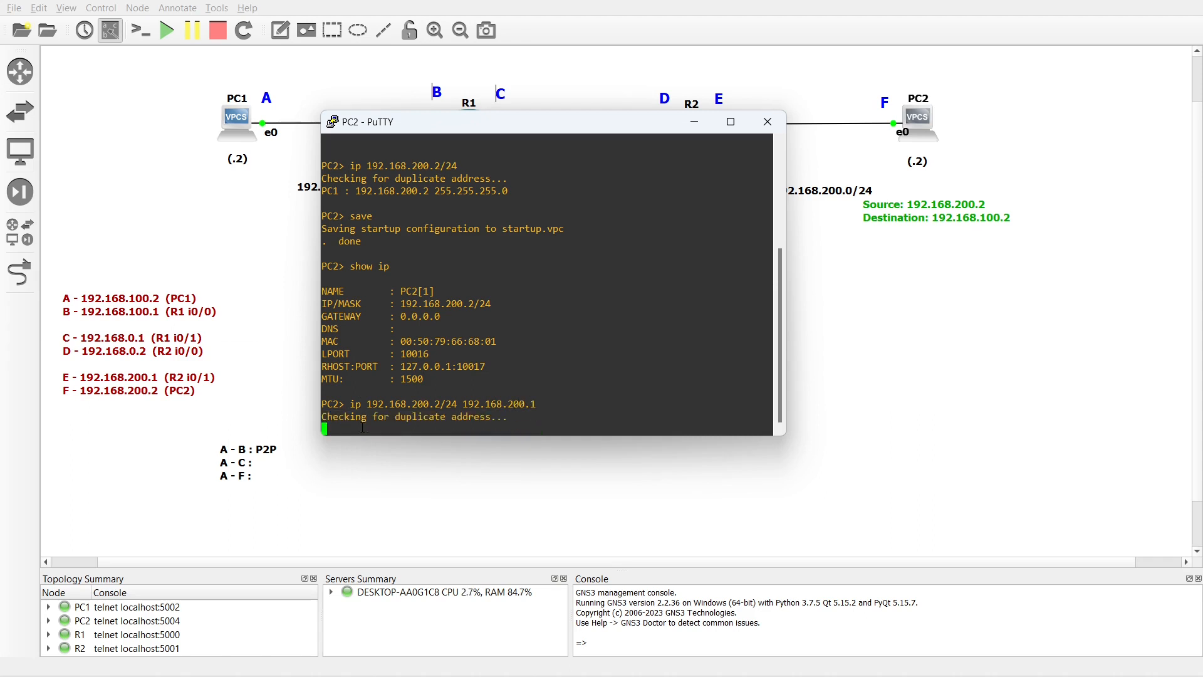
Display PC2's IP settings to check the gateway, save its configuration, and close its console
{"action": "type", "text": "show ip"}
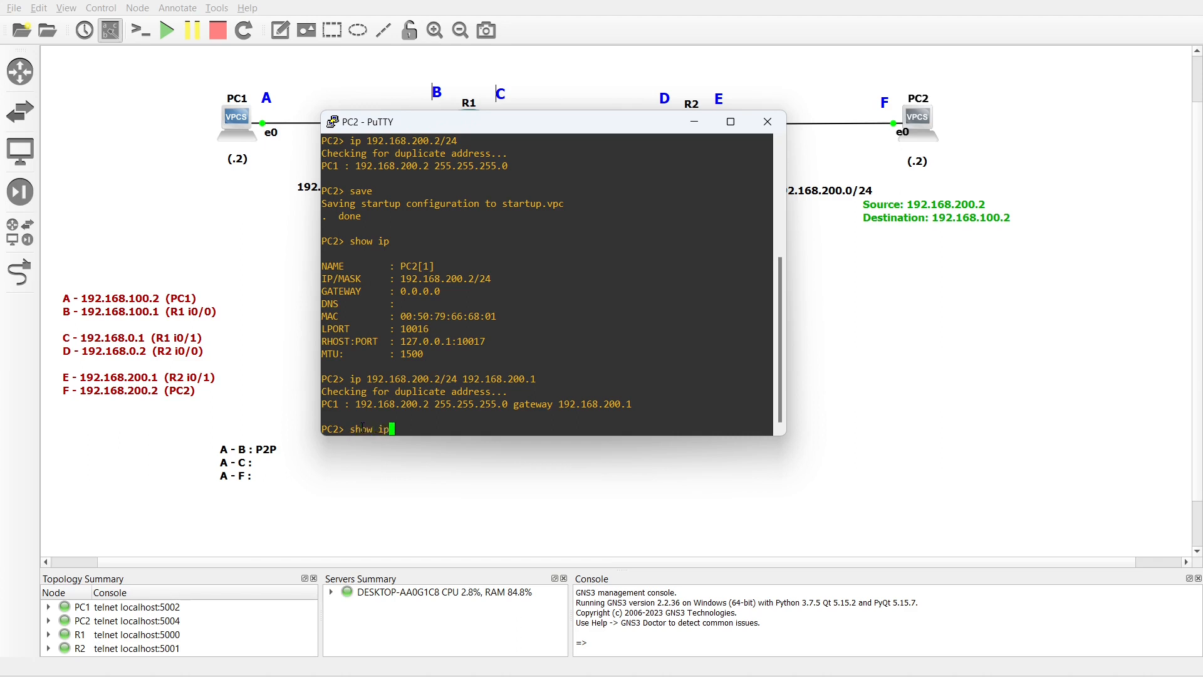
{"action": "key", "text": "Return"}
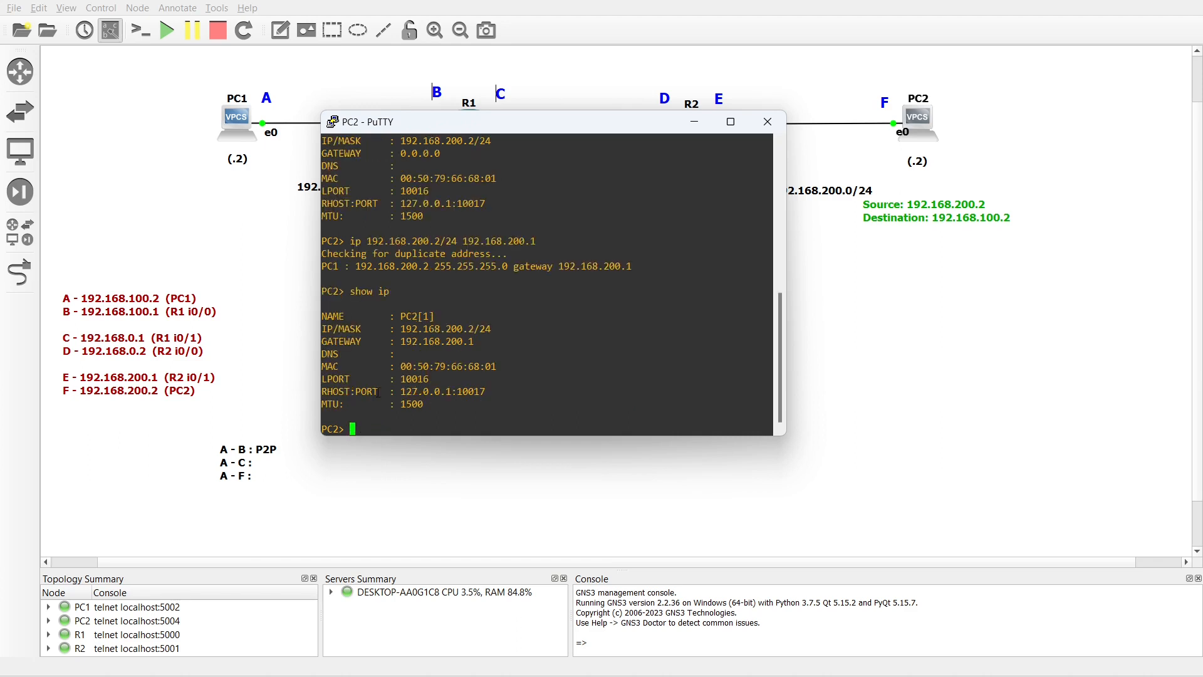
{"action": "left_click_drag", "start_coordinate": [401, 341], "coordinate": [476, 343]}
{"action": "type", "text": "save"}
{"action": "key", "text": "Return"}
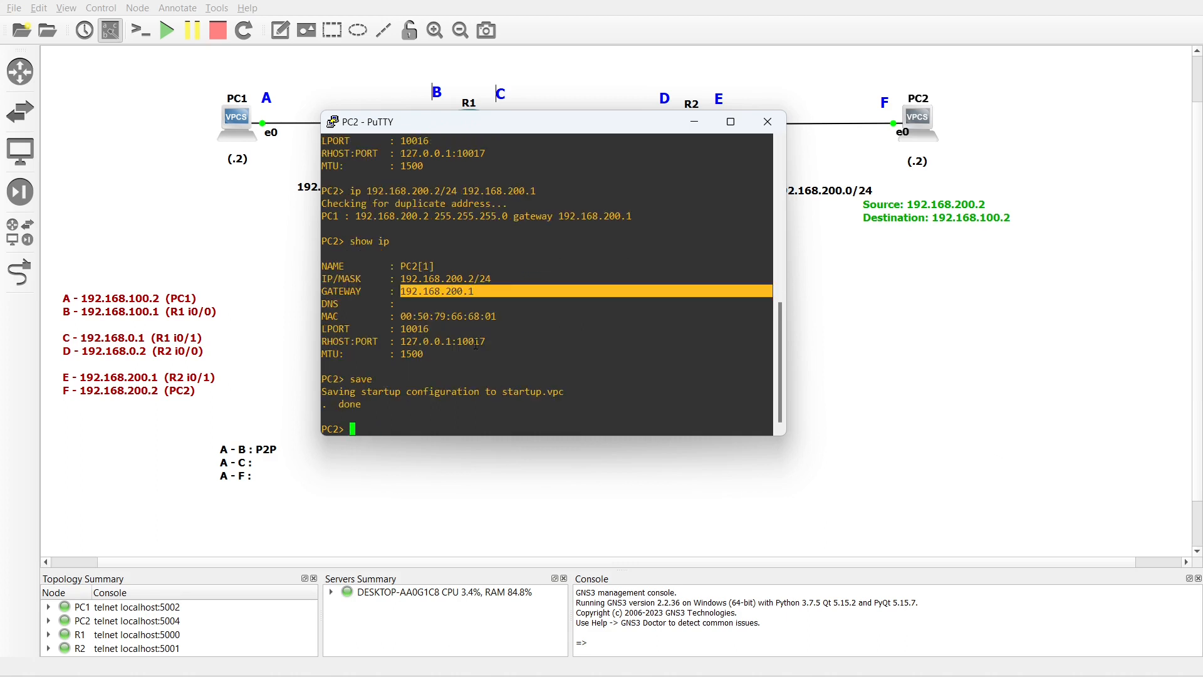
{"action": "left_click", "coordinate": [766, 123]}
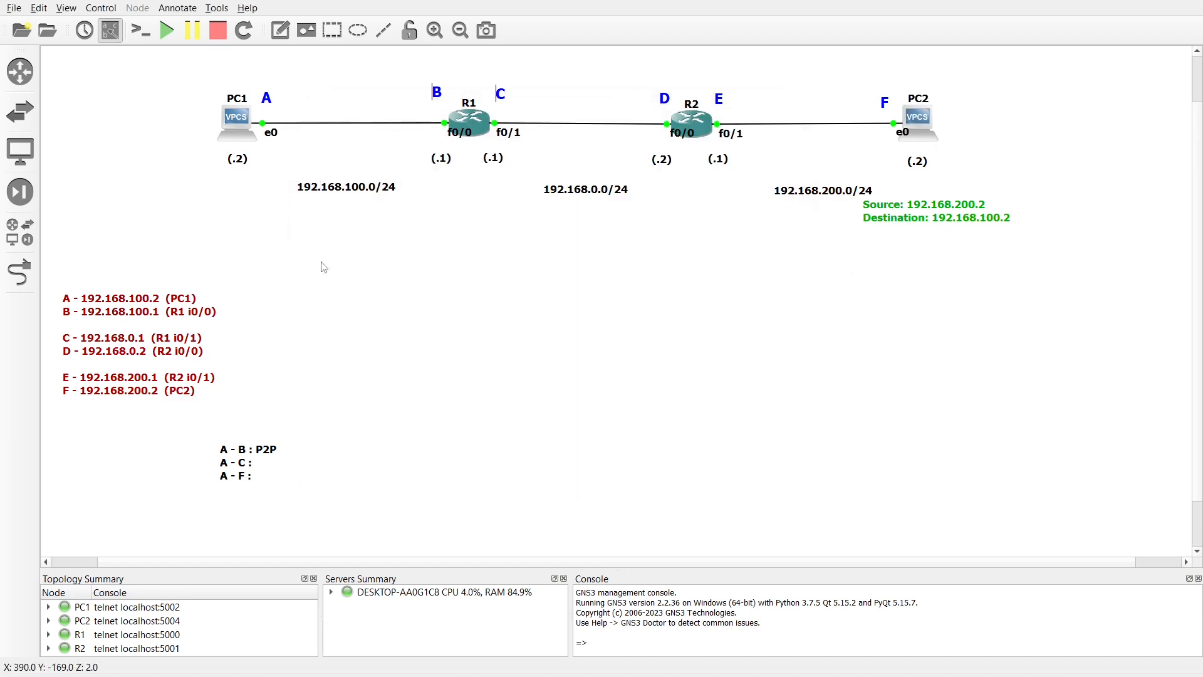
Ping 192.168.200.2 from the PC1 console
{"action": "double_click", "coordinate": [242, 132]}
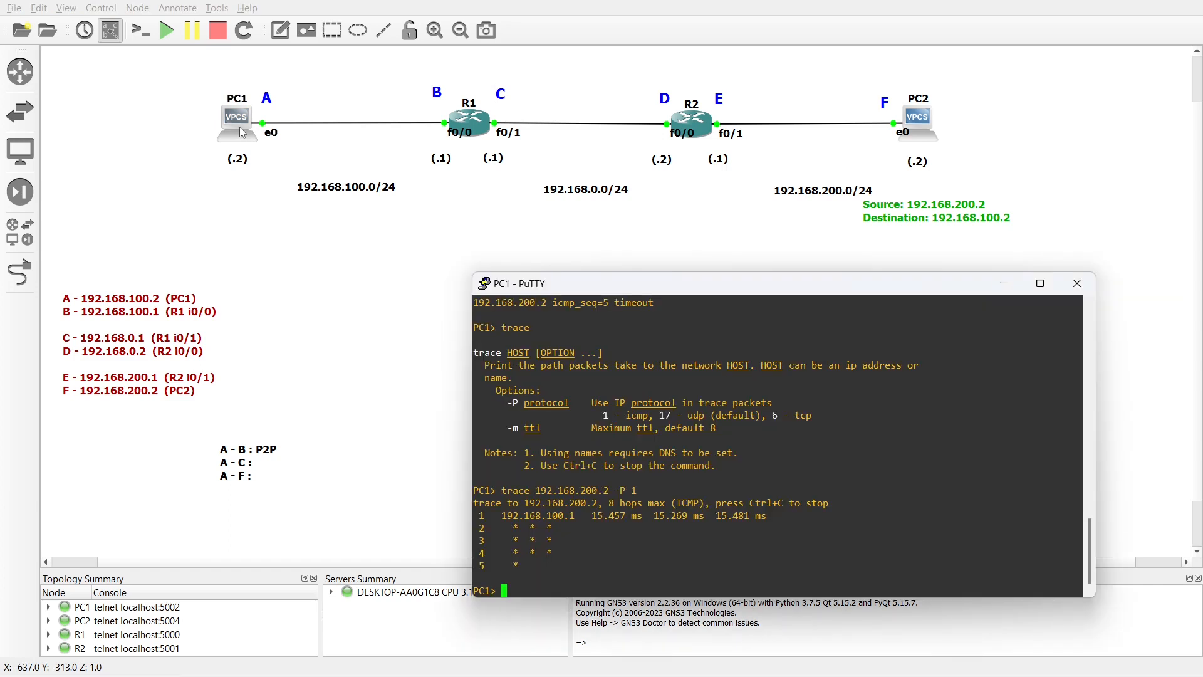
{"action": "type", "text": "ping 192.168.200.2"}
{"action": "key", "text": "Return"}
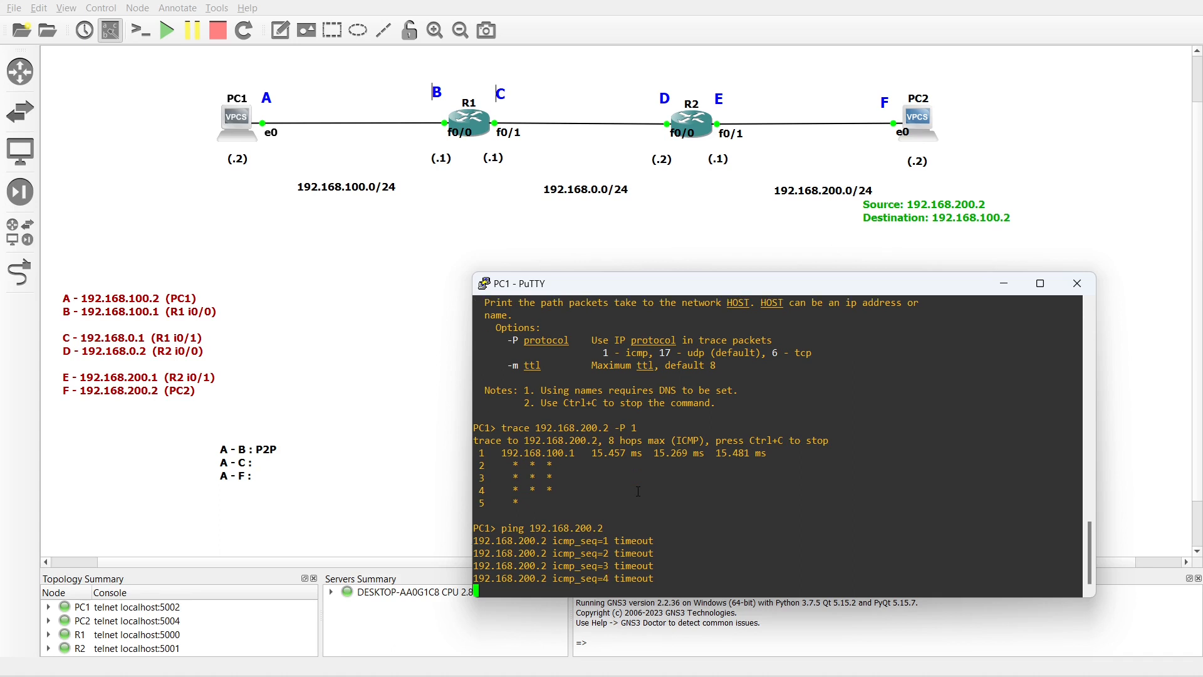
Trace the path from PC1 to 192.168.200.2 using ICMP, stop it partway, and minimize the console
{"action": "key", "text": "Up"}
{"action": "key", "text": "Up"}
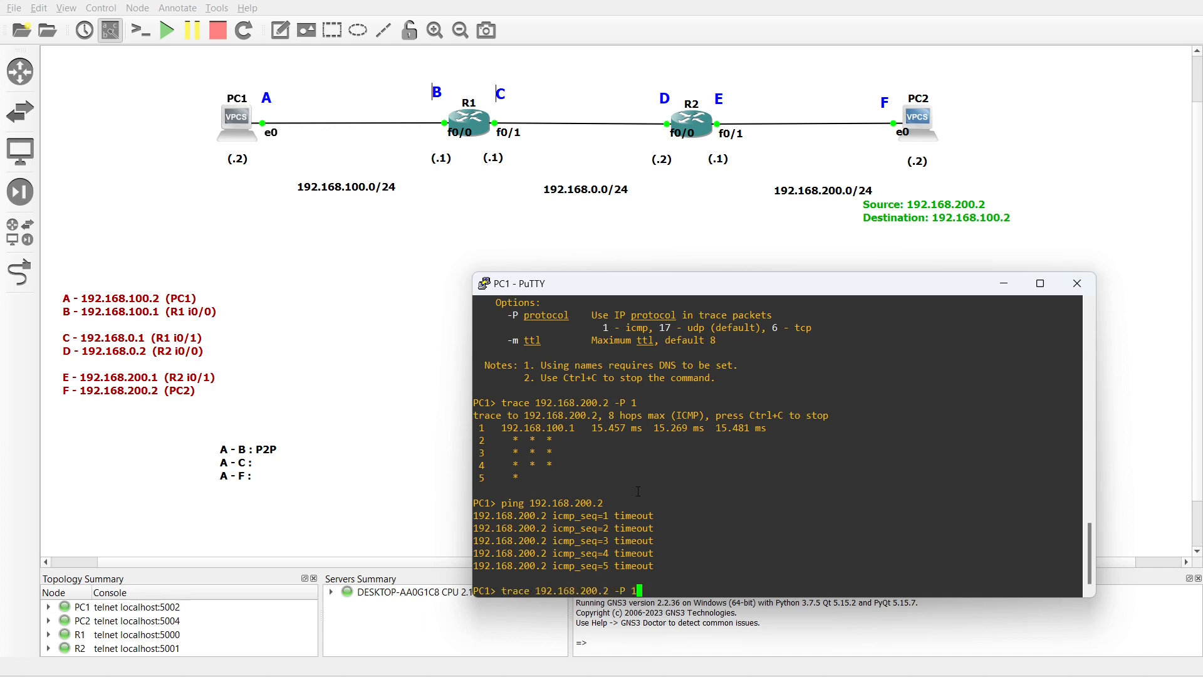
{"action": "key", "text": "Return"}
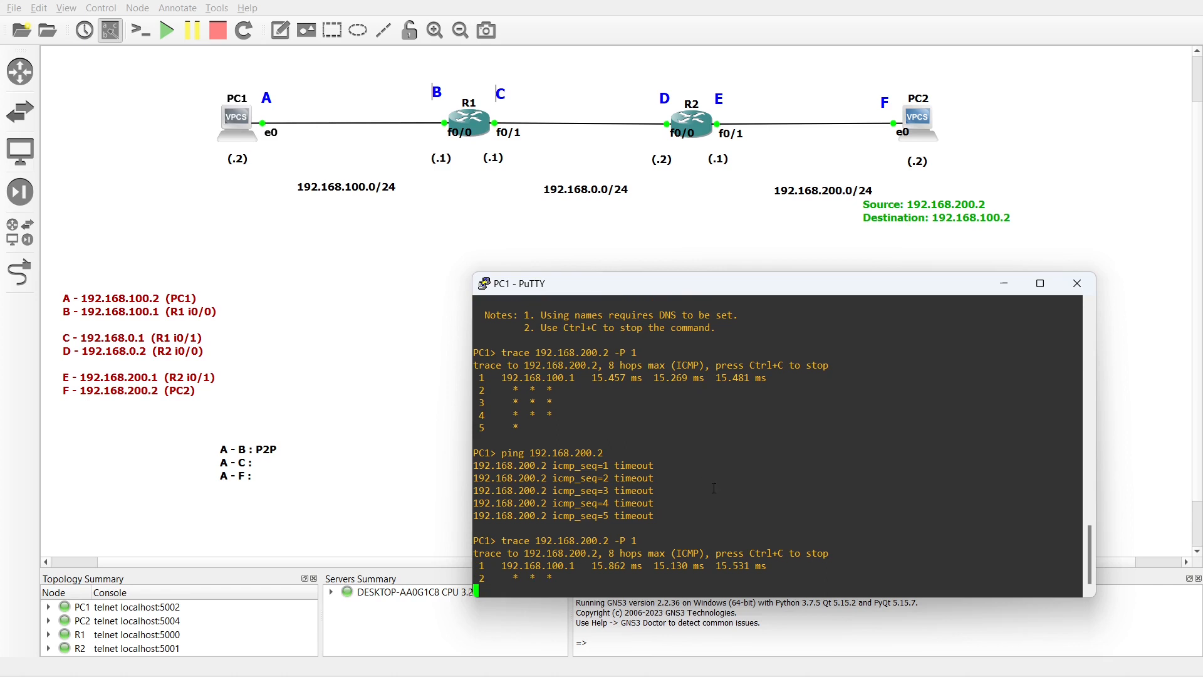
{"action": "key", "text": "ctrl+c"}
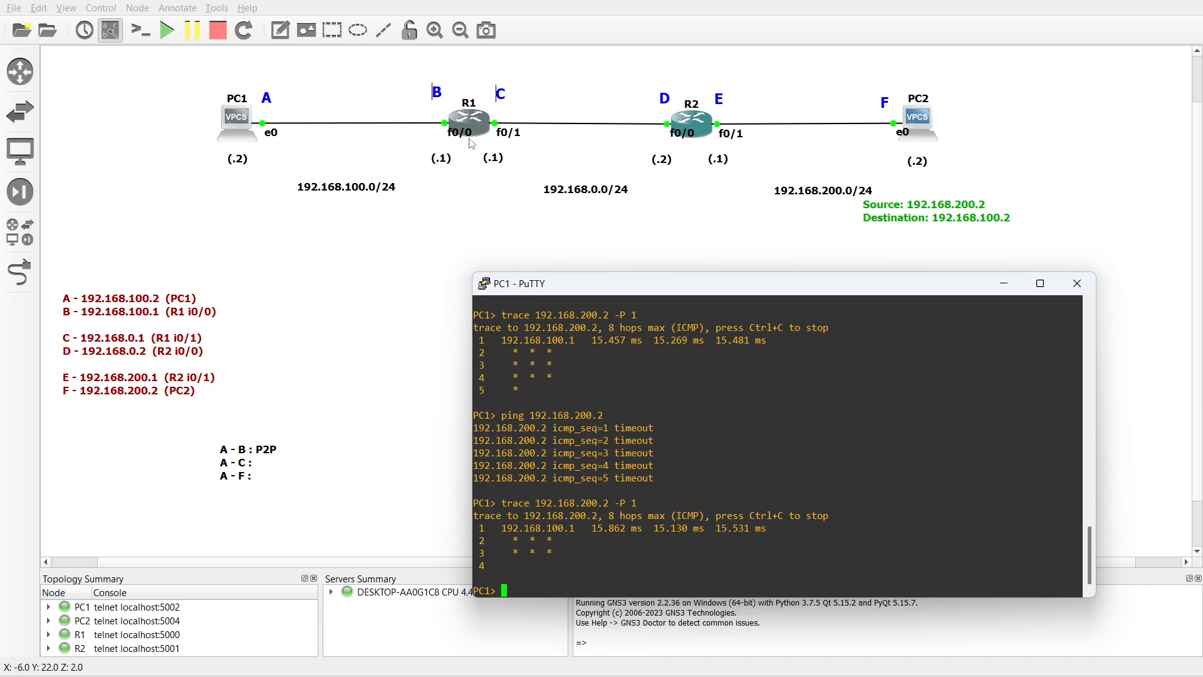
{"action": "left_click", "coordinate": [1004, 283]}
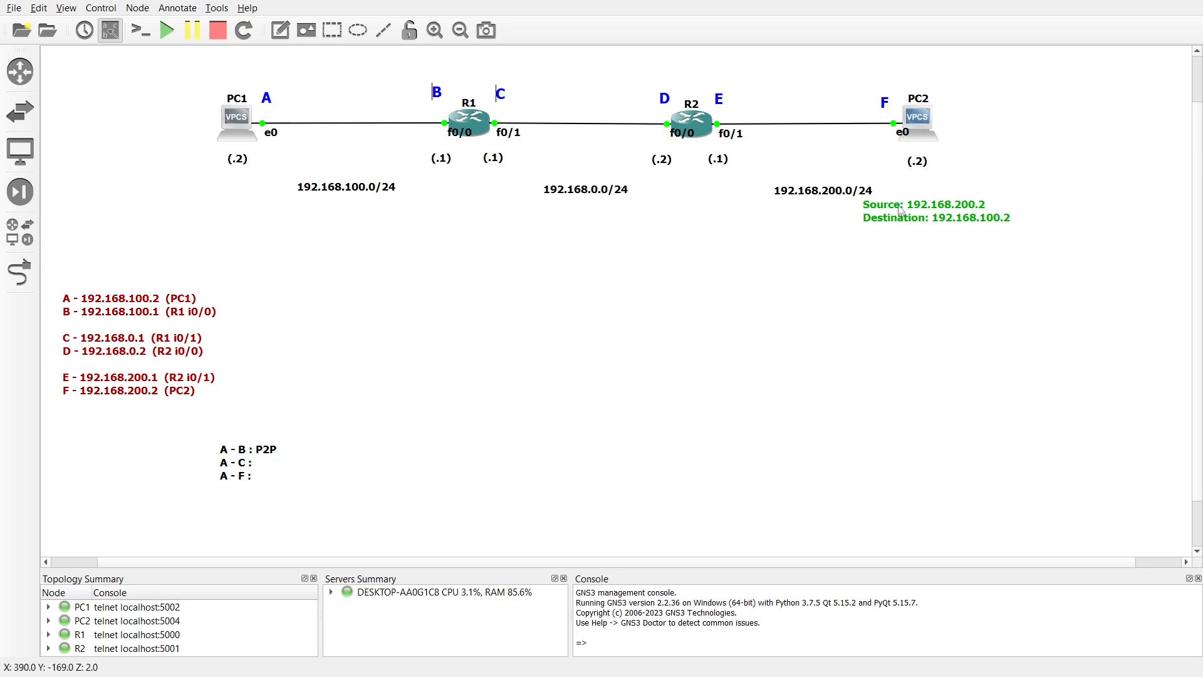
Move the green source and destination note below router R2
{"action": "left_click", "coordinate": [943, 217]}
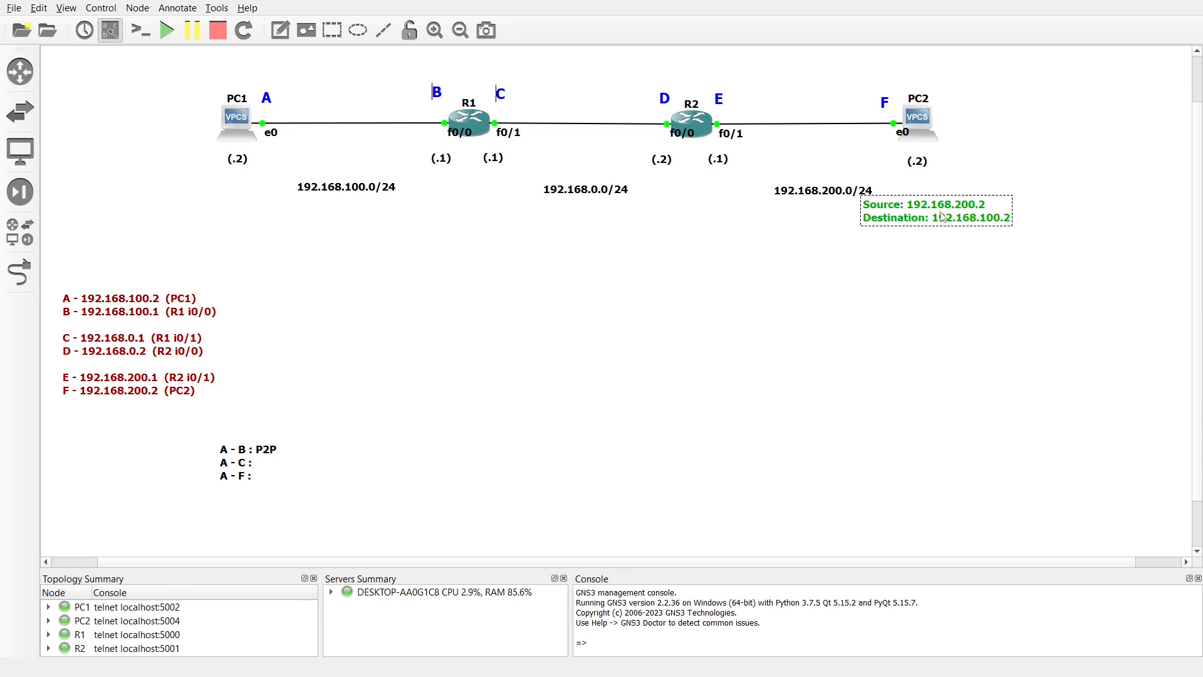
{"action": "left_click_drag", "start_coordinate": [942, 217], "coordinate": [698, 223]}
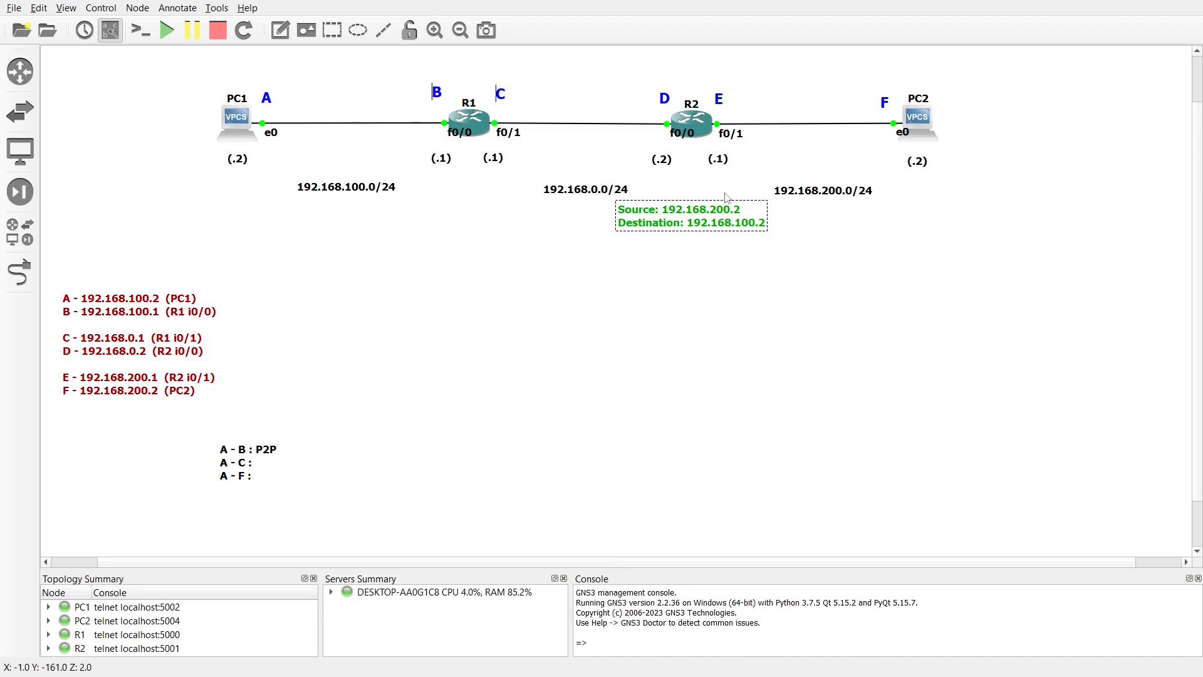
{"action": "left_click", "coordinate": [702, 121]}
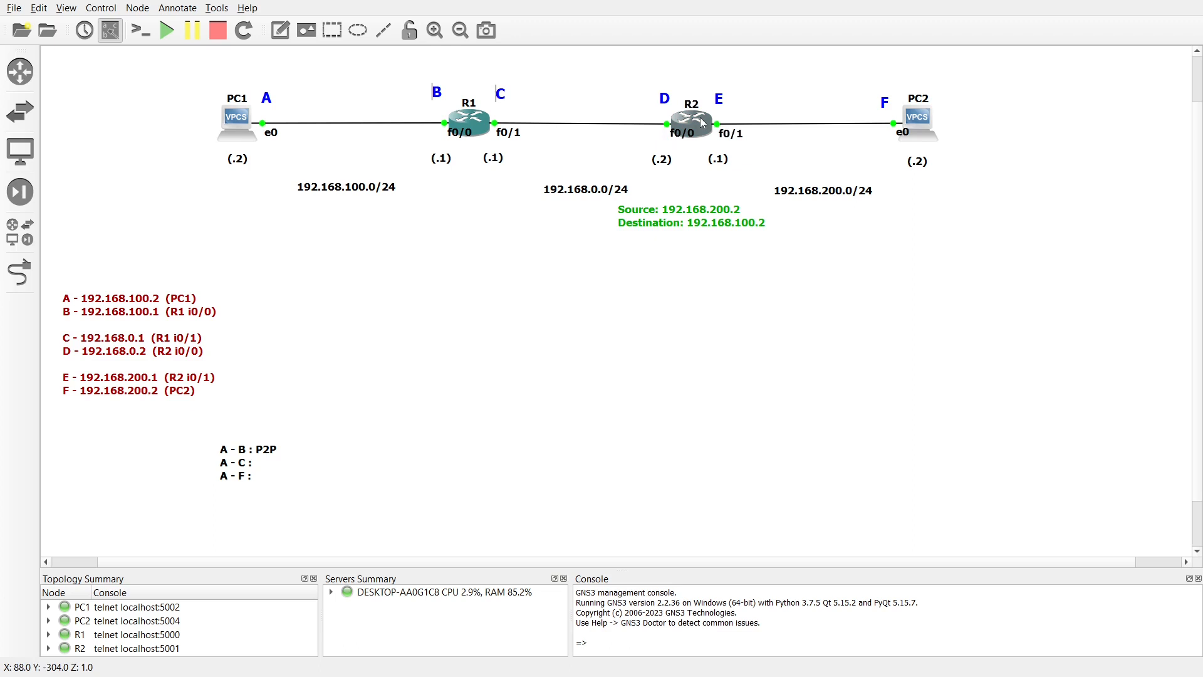
Look up the route to 192.168.100.2 in R2's console
{"action": "double_click", "coordinate": [700, 118]}
{"action": "type", "text": "s"}
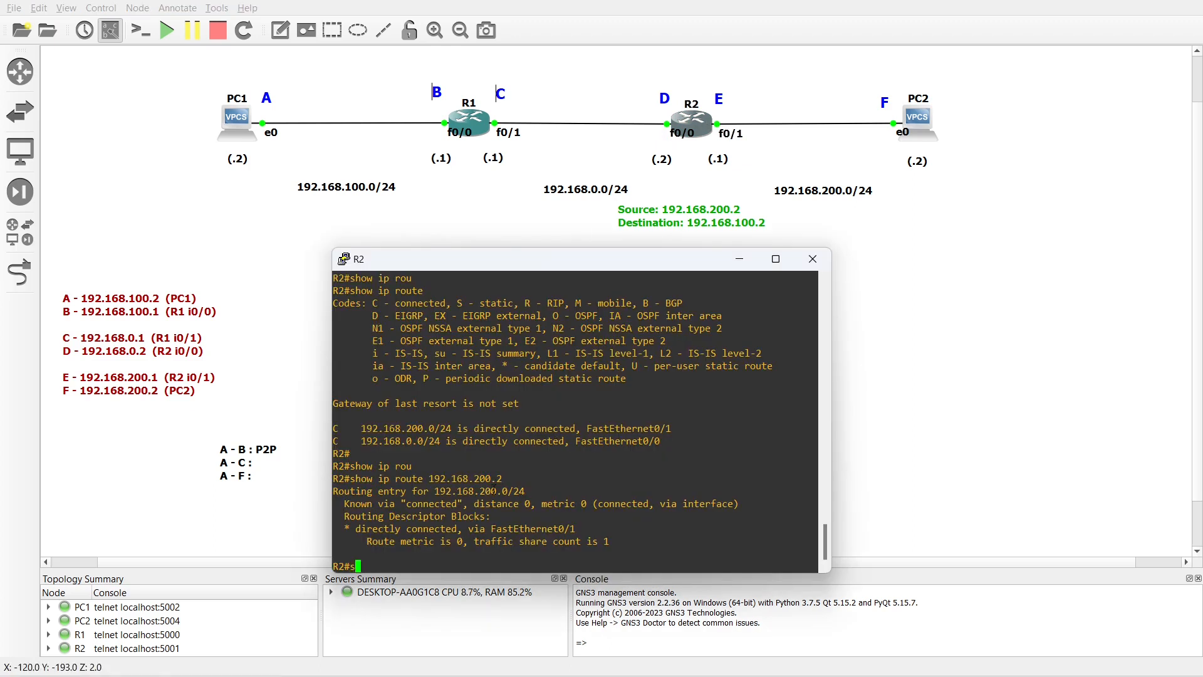
{"action": "type", "text": "how ip rou"}
{"action": "key", "text": "Tab"}
{"action": "type", "text": "192.1"}
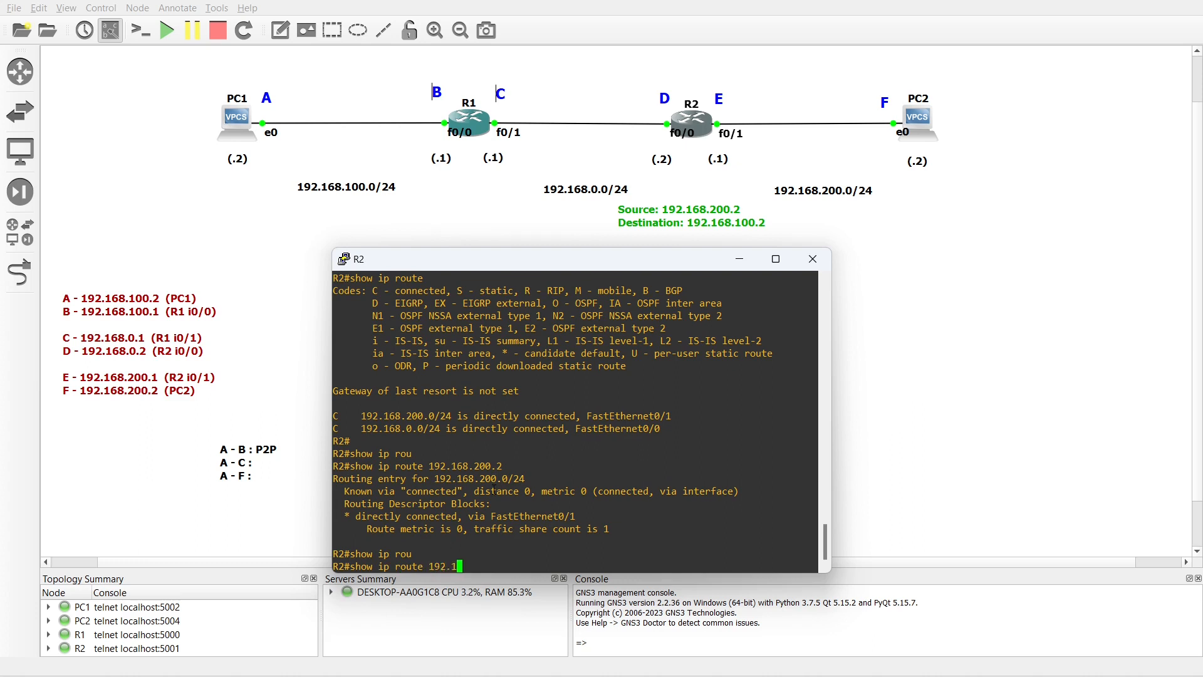
{"action": "type", "text": "68.100.2"}
{"action": "key", "text": "Return"}
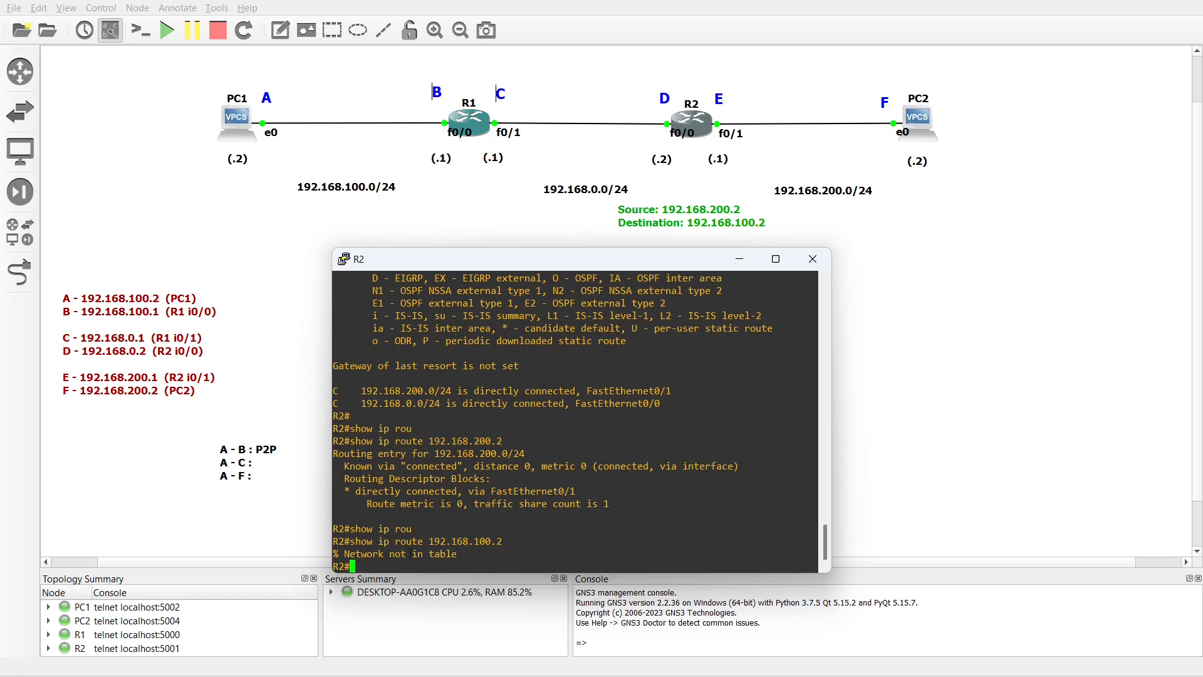
Display R2's full routing table
{"action": "type", "text": "show ip rou"}
{"action": "key", "text": "Tab"}
{"action": "key", "text": "Return"}
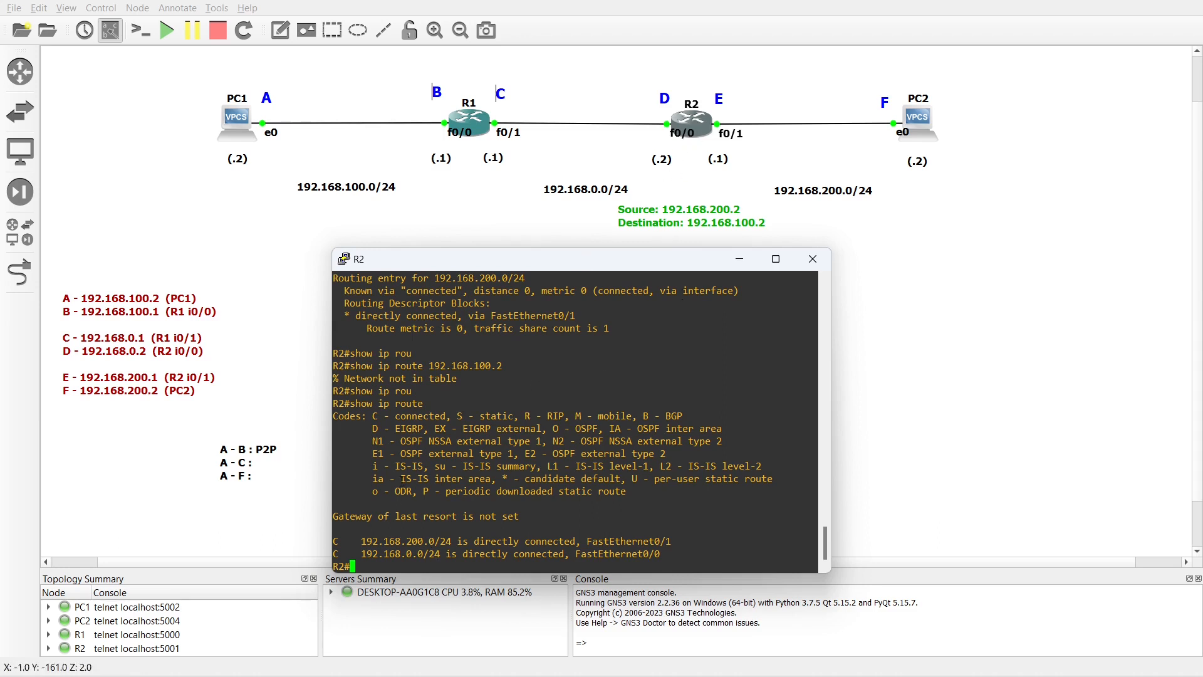
Add a static route on R2 to 192.168.100.0 255.255.255.0 via next hop 192.168.0.1, and leave configuration mode
{"action": "type", "text": "conf t"}
{"action": "key", "text": "Return"}
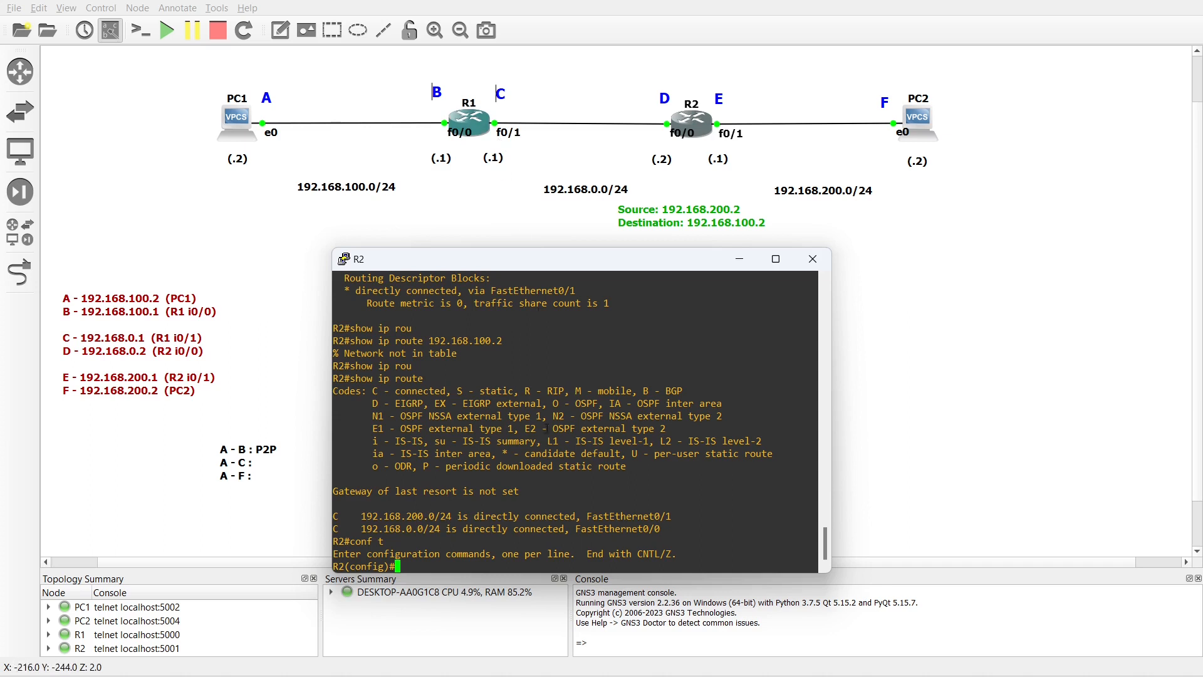
{"action": "type", "text": "ip rou"}
{"action": "key", "text": "Tab"}
{"action": "type", "text": "te"}
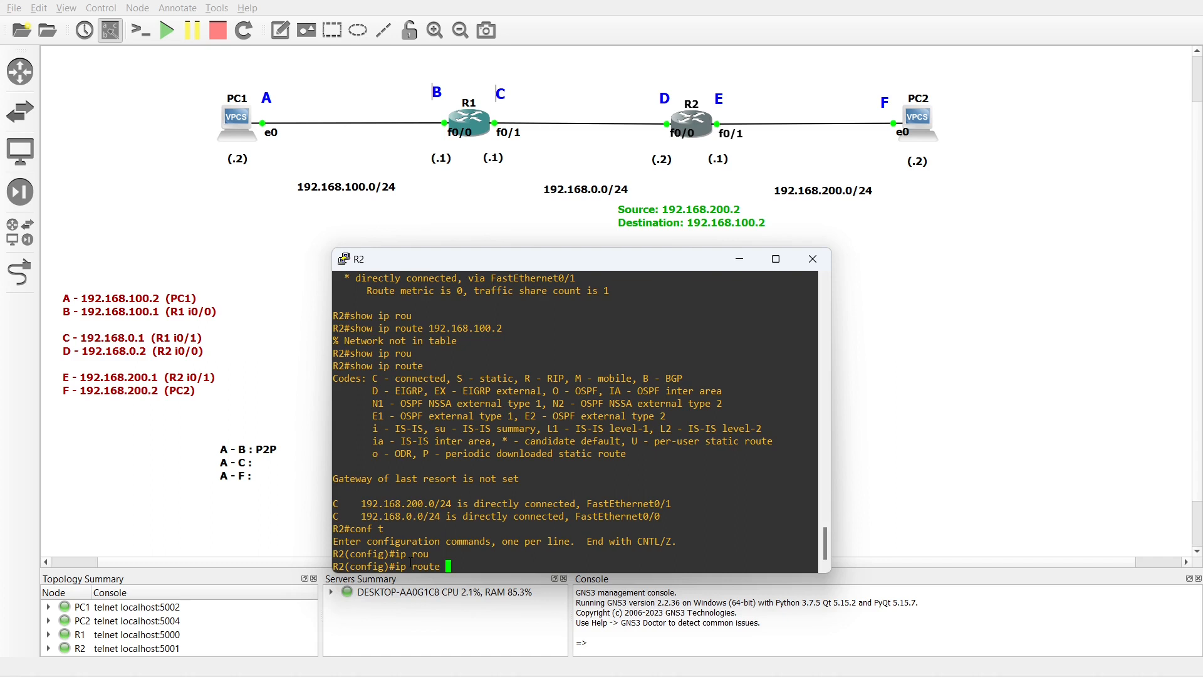
{"action": "type", "text": "192.168.100.0 255.255.255.0"}
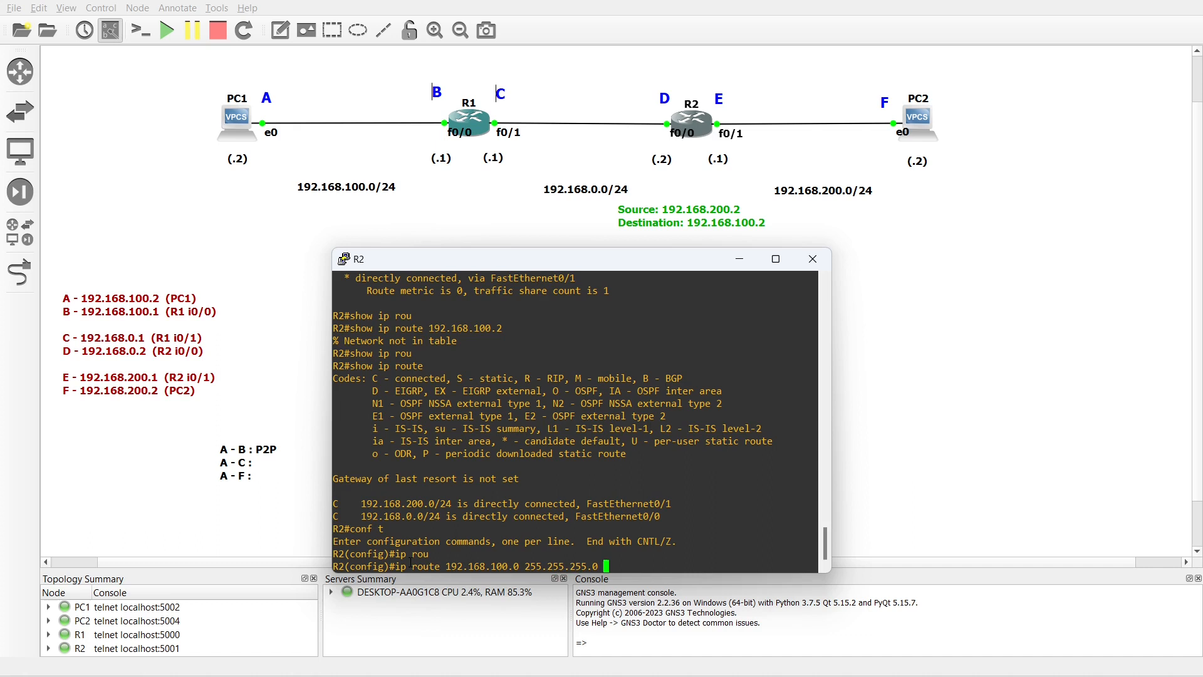
{"action": "type", "text": " 192.1"}
{"action": "type", "text": ".100."}
{"action": "type", "text": "1"}
{"action": "key", "text": "BackSpace"}
{"action": "key", "text": "BackSpace"}
{"action": "key", "text": "BackSpace"}
{"action": "key", "text": "BackSpace"}
{"action": "key", "text": "BackSpace"}
{"action": "type", "text": "0.1"}
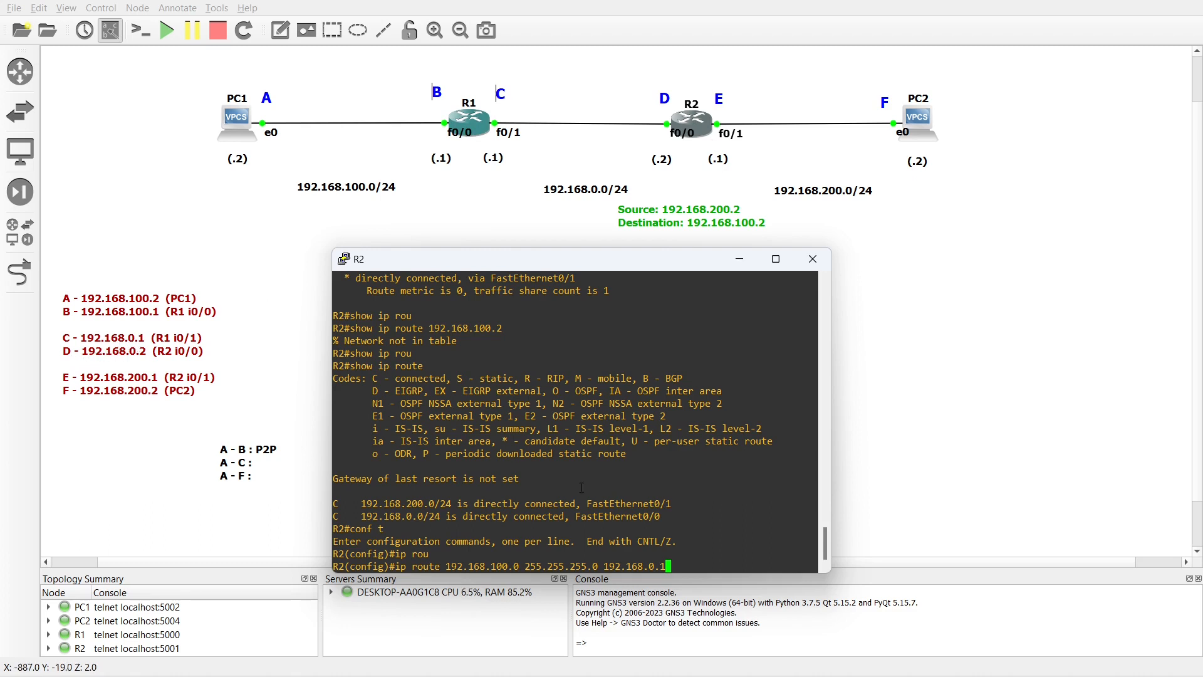
{"action": "key", "text": "Return"}
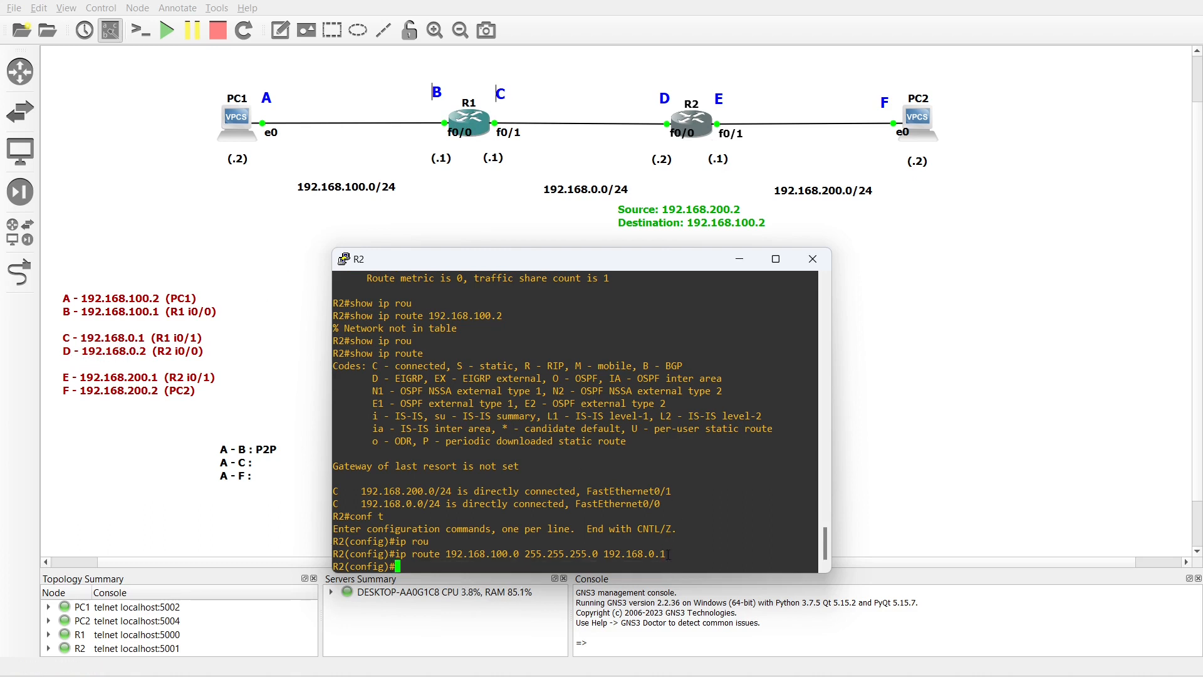
{"action": "type", "text": "end"}
{"action": "key", "text": "Return"}
Display R2's routing table again and highlight the static route entry for 192.168.100.0/24
{"action": "type", "text": "s"}
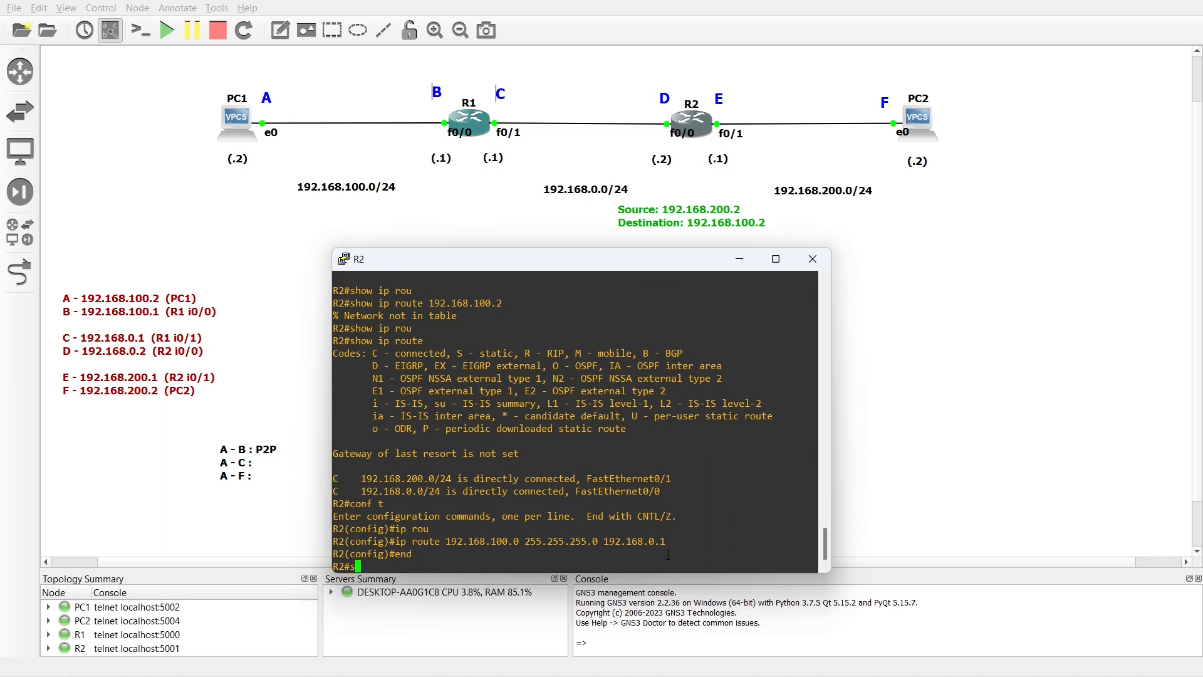
{"action": "type", "text": "how ip route"}
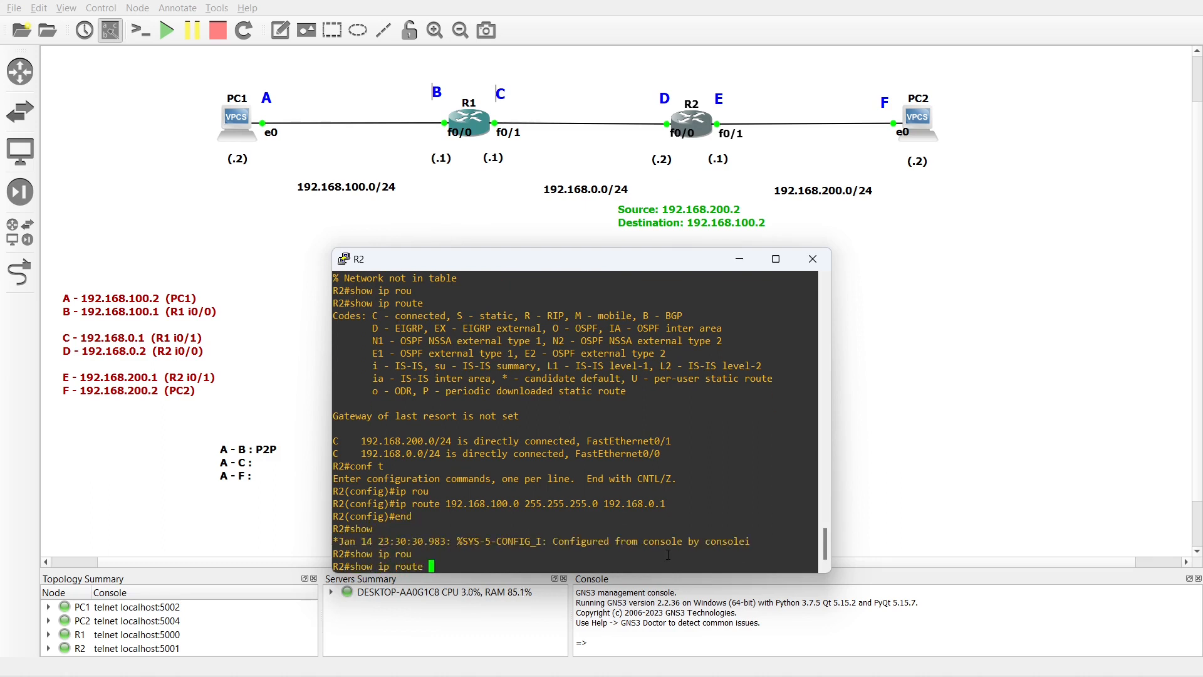
{"action": "key", "text": "Tab"}
{"action": "key", "text": "Return"}
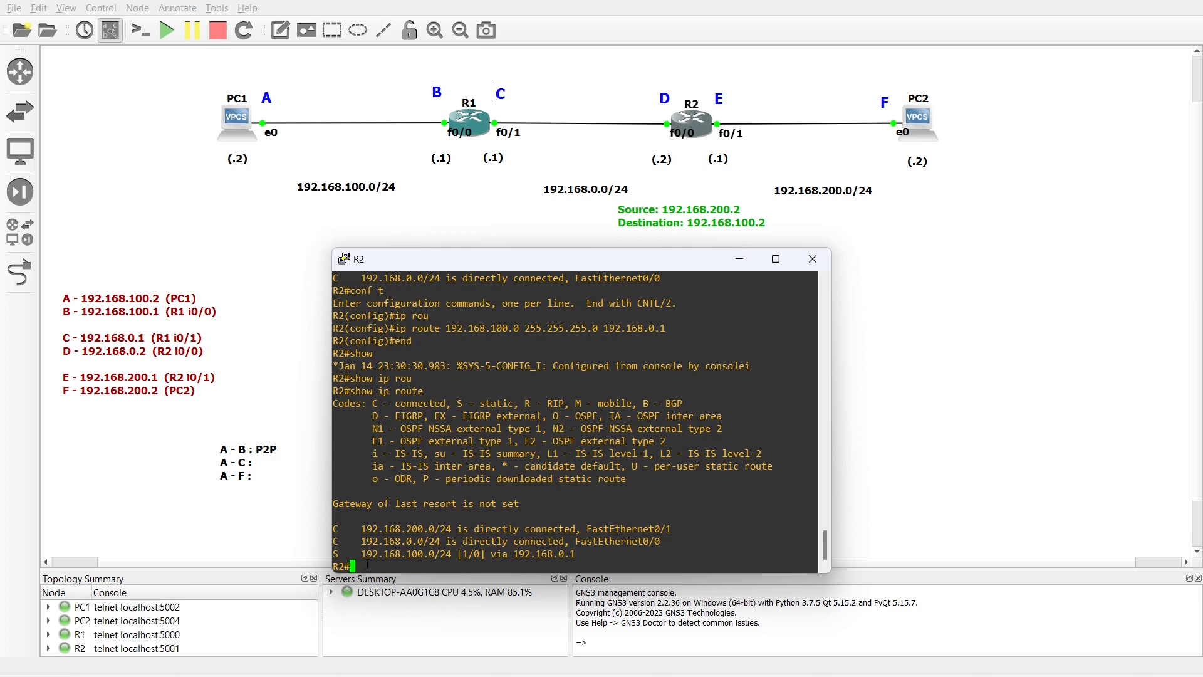
{"action": "left_click_drag", "start_coordinate": [362, 553], "coordinate": [573, 553]}
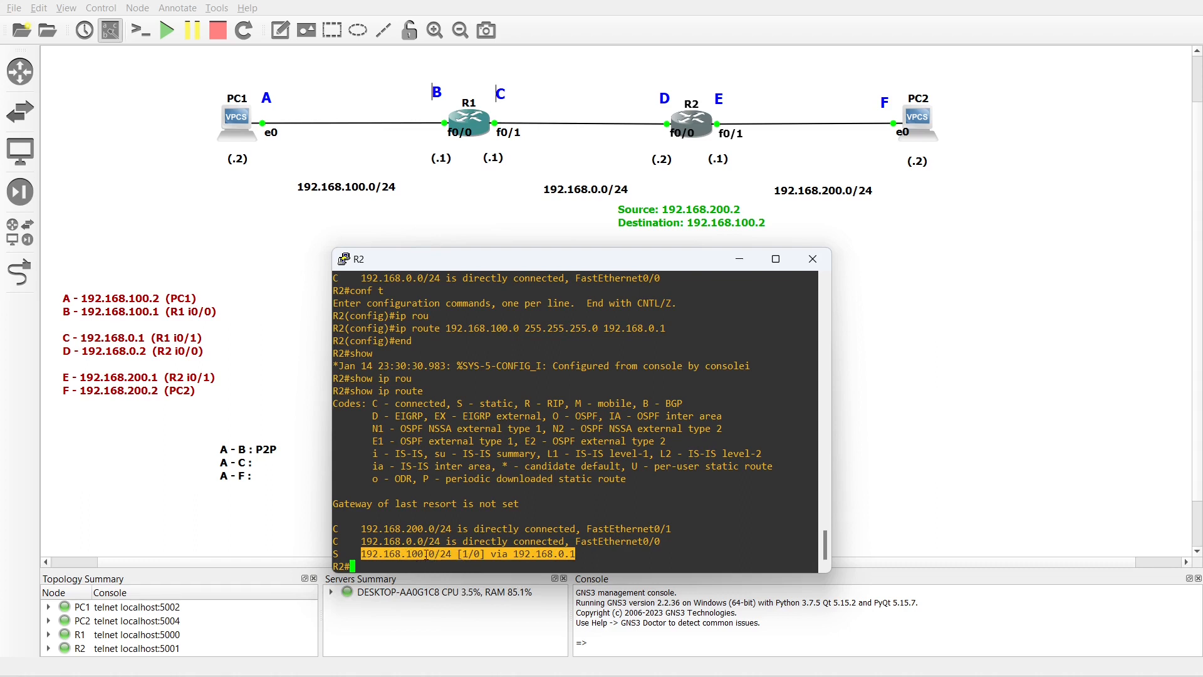
Look up the route to 192.168.100.2 in R2's console and highlight how it is known and its next-hop address
{"action": "left_click", "coordinate": [454, 555]}
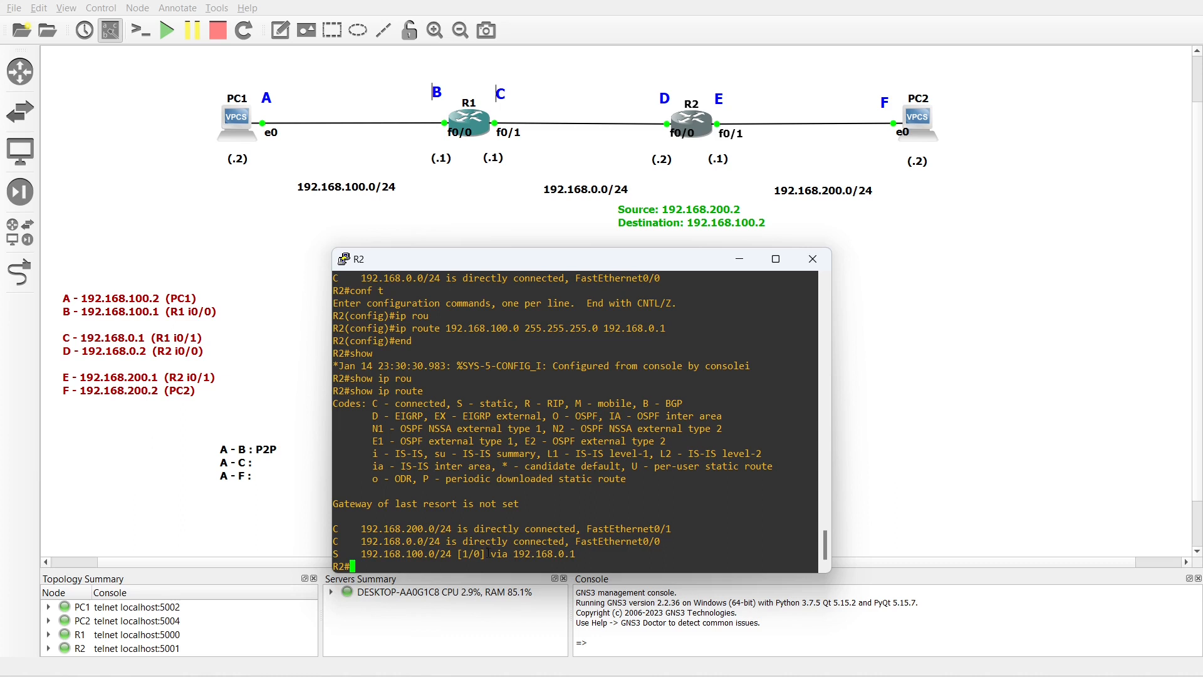
{"action": "left_click_drag", "start_coordinate": [514, 554], "coordinate": [574, 554]}
{"action": "key", "text": "Up"}
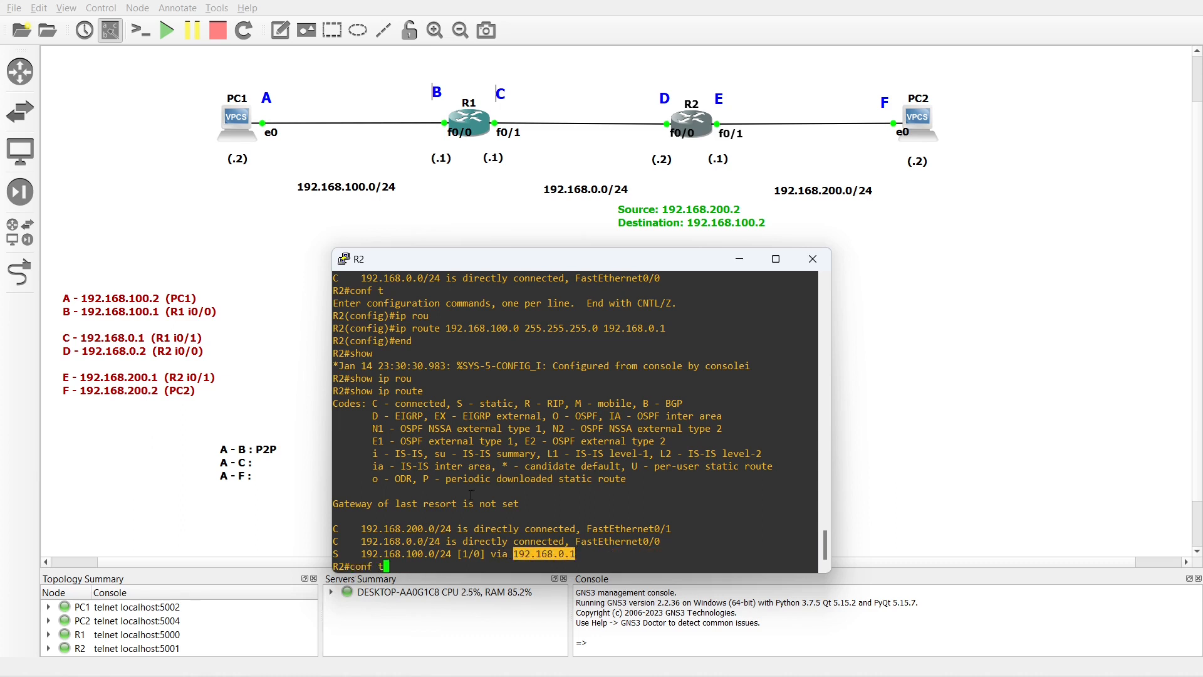
{"action": "type", "text": "192.168.100.2"}
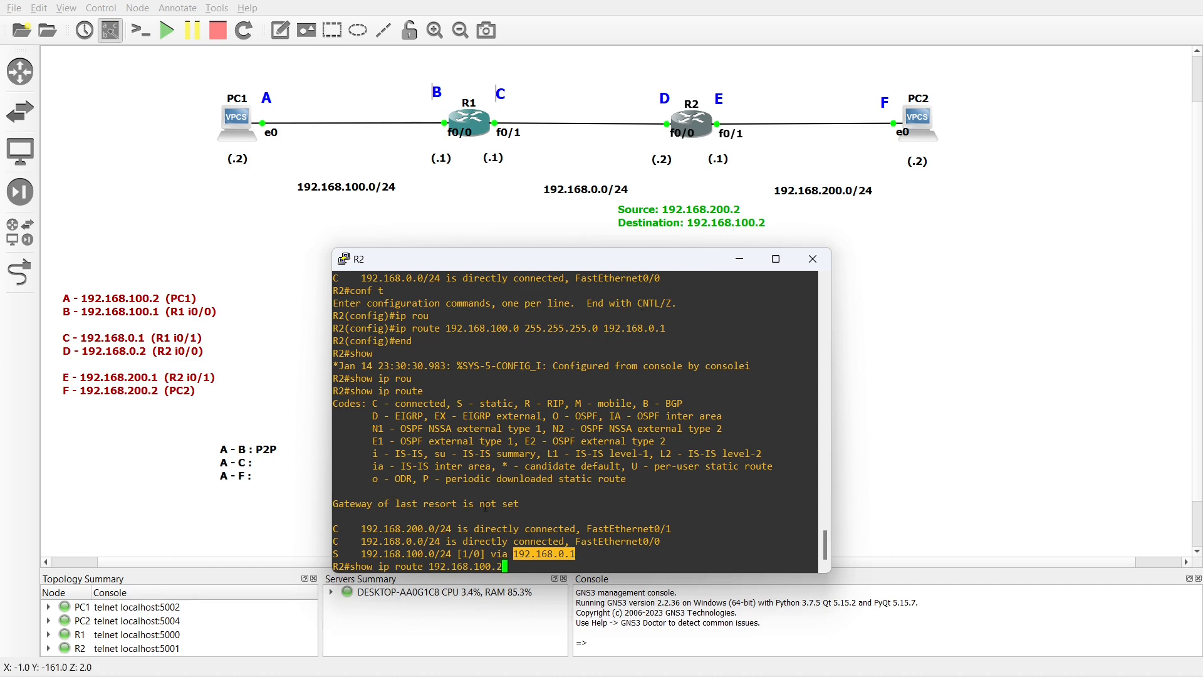
{"action": "key", "text": "Return"}
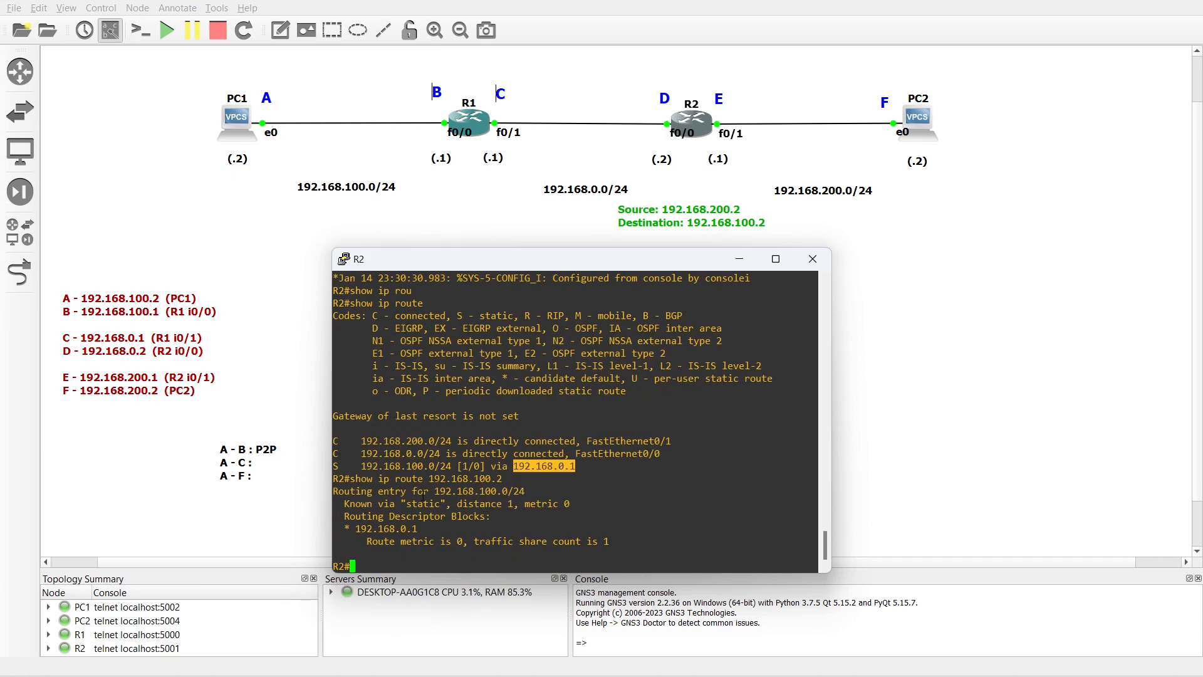
{"action": "left_click_drag", "start_coordinate": [343, 504], "coordinate": [449, 503]}
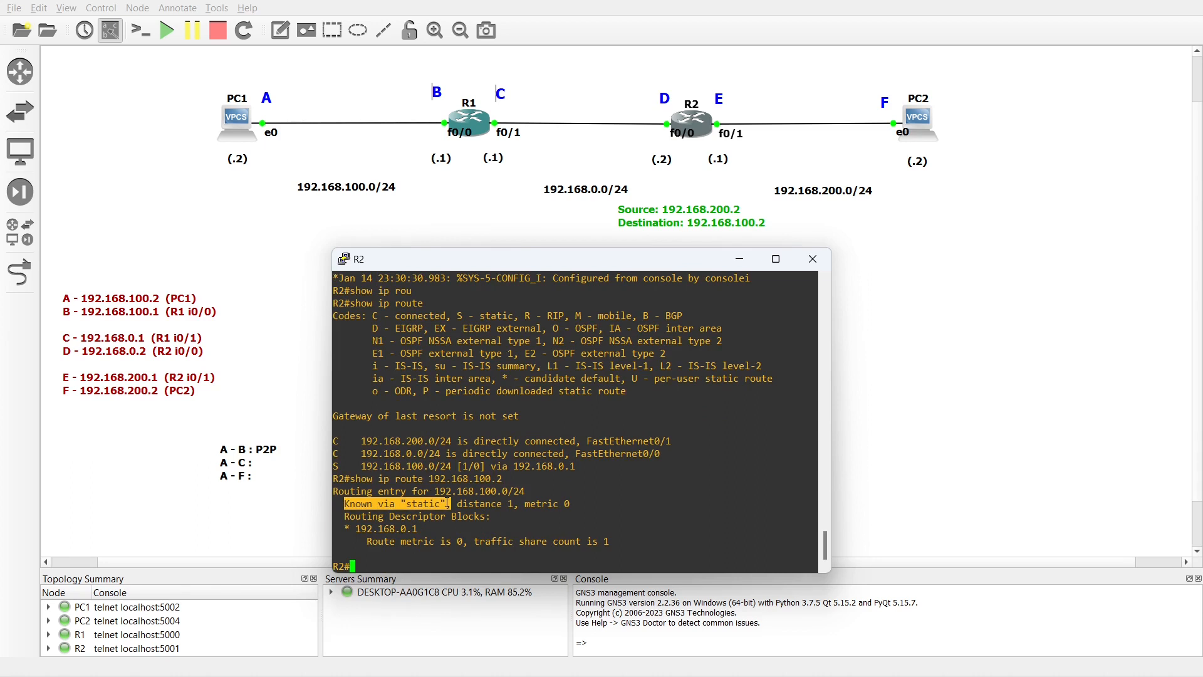
{"action": "left_click_drag", "start_coordinate": [354, 530], "coordinate": [412, 530]}
Move the source/destination note below R1, then look up the route to 192.168.100.2 in R1's console and highlight its exit interface
{"action": "left_click_drag", "start_coordinate": [666, 219], "coordinate": [460, 225]}
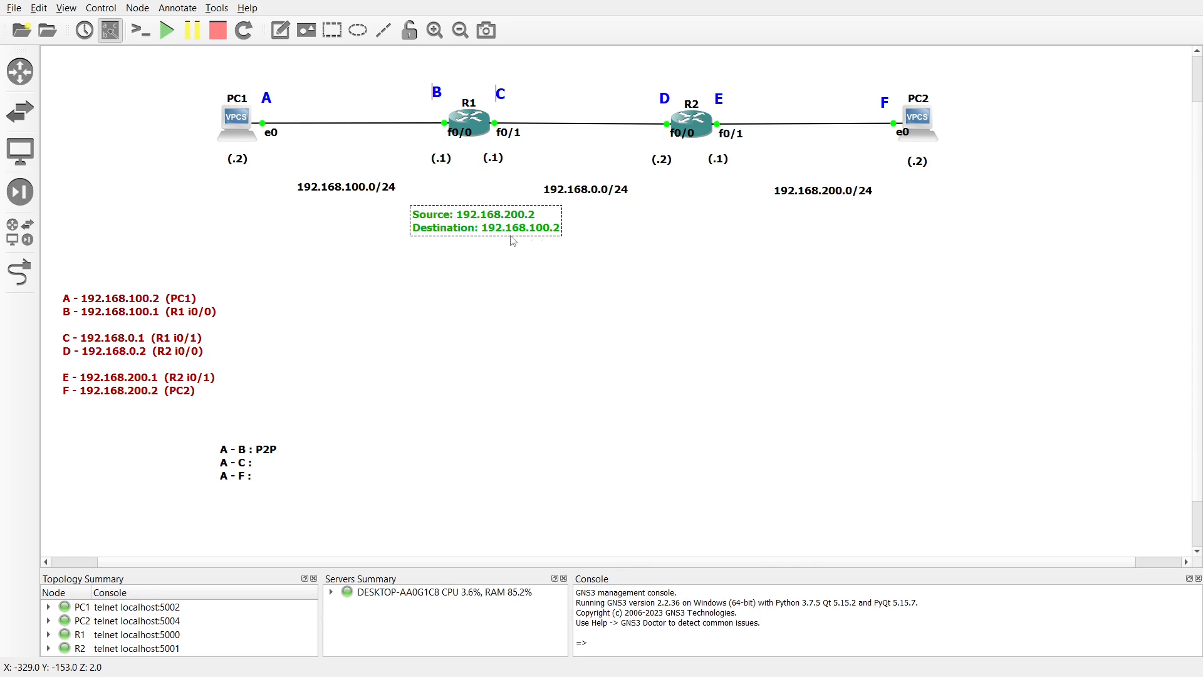
{"action": "left_click_drag", "start_coordinate": [485, 222], "coordinate": [474, 222]}
{"action": "double_click", "coordinate": [478, 121]}
{"action": "type", "text": "show ip route 192.168.200.2"}
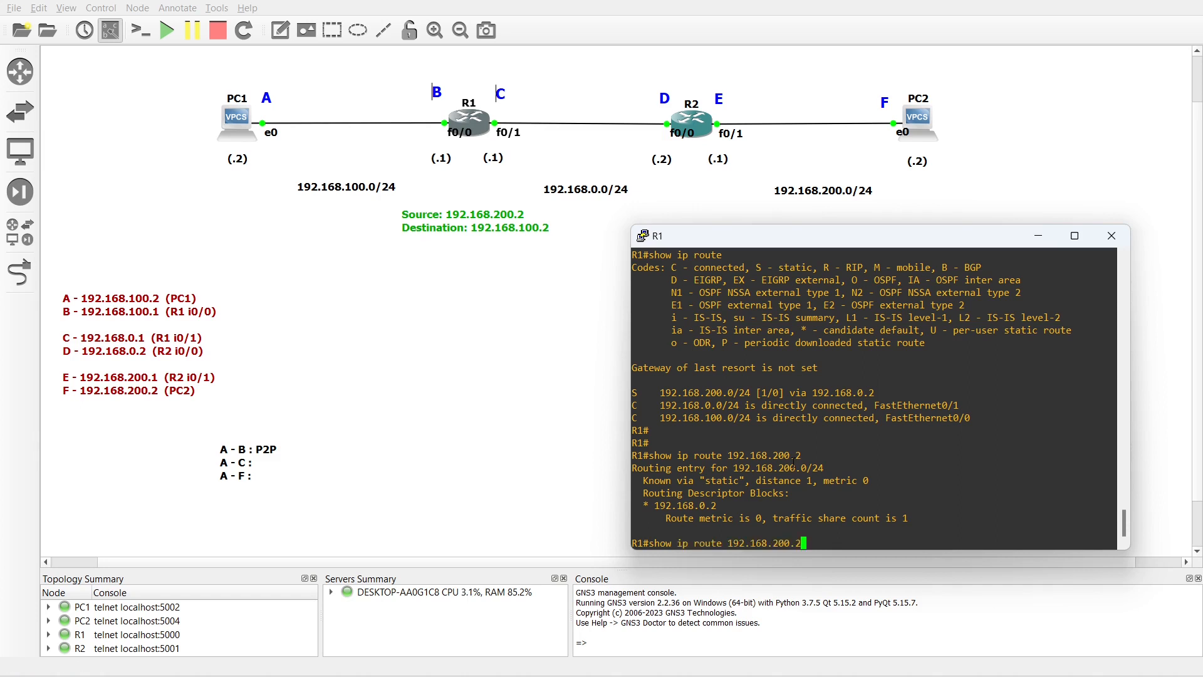
{"action": "key", "text": "Left"}
{"action": "key", "text": "Left"}
{"action": "key", "text": "Left"}
{"action": "key", "text": "Left"}
{"action": "key", "text": "BackSpace"}
{"action": "type", "text": "1"}
{"action": "key", "text": "Return"}
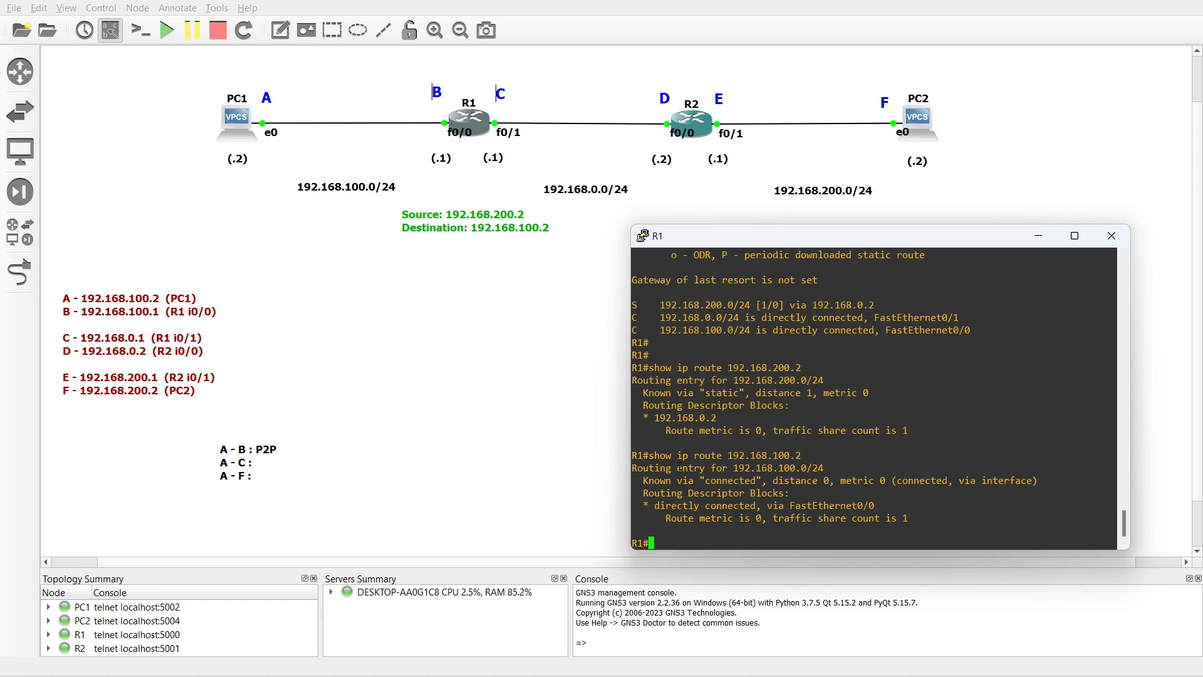
{"action": "left_click_drag", "start_coordinate": [644, 479], "coordinate": [873, 505]}
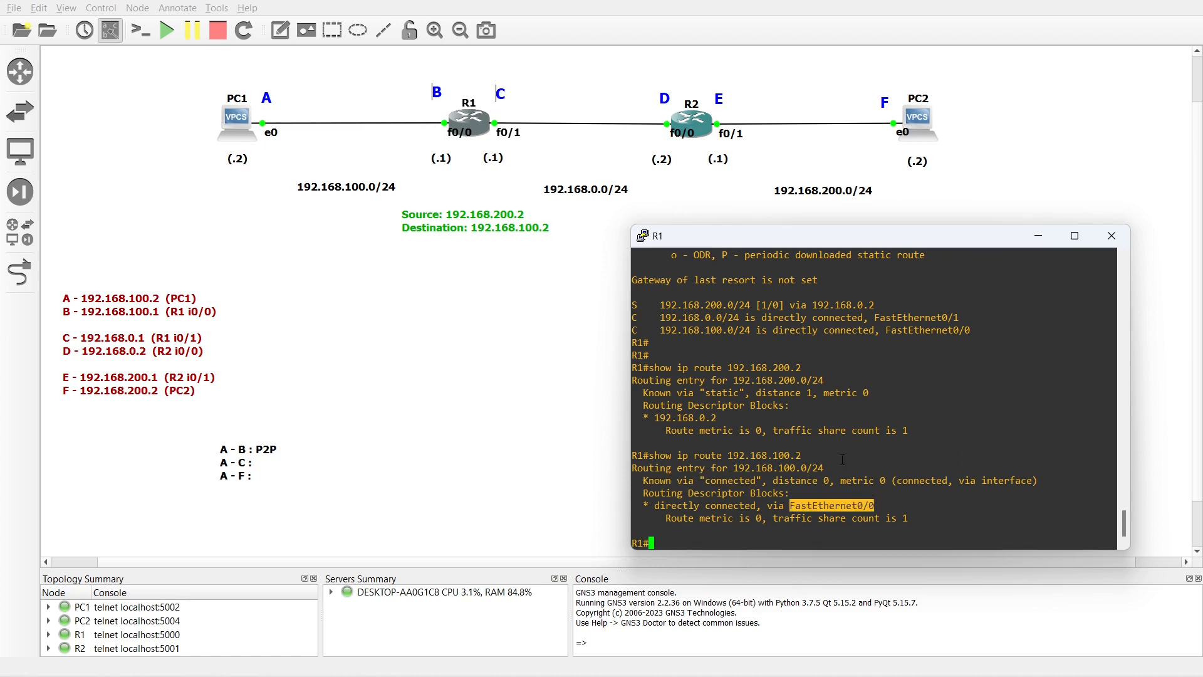
Move the source/destination note below PC1, ping 192.168.200.2 twice from PC1's console, and minimize the console
{"action": "mouse_move", "coordinate": [463, 227]}
{"action": "left_mouse_down"}
{"action": "mouse_move", "coordinate": [452, 171]}
{"action": "mouse_move", "coordinate": [393, 166]}
{"action": "mouse_move", "coordinate": [235, 232]}
{"action": "left_mouse_up"}
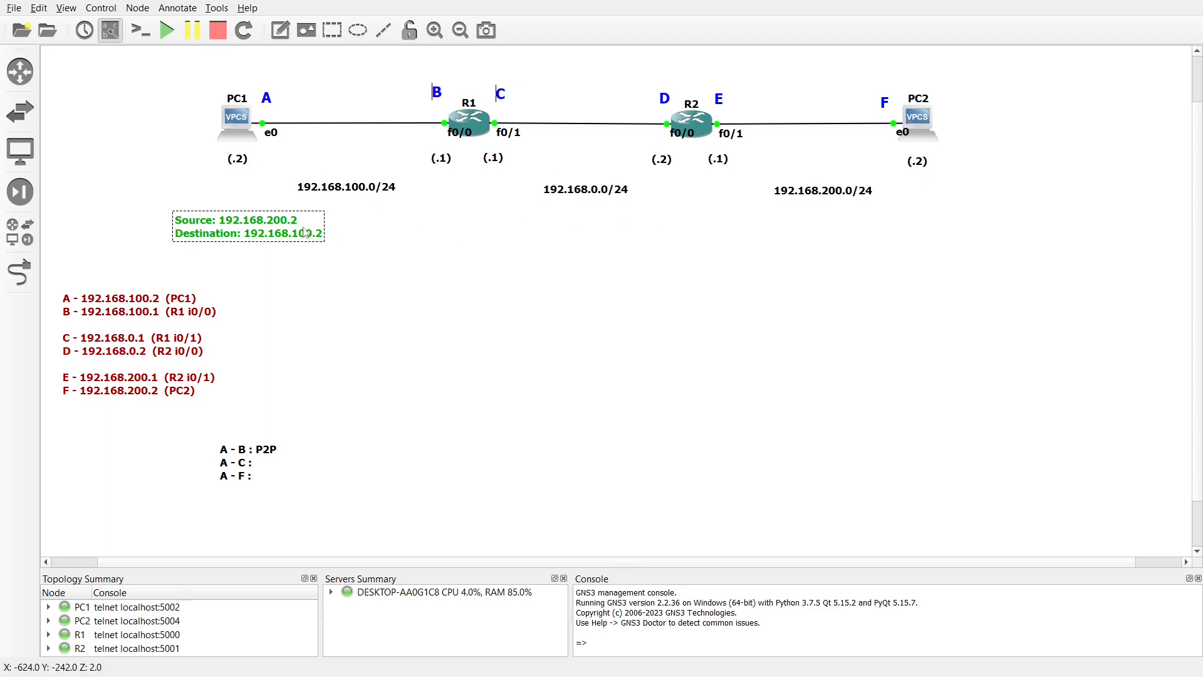
{"action": "double_click", "coordinate": [239, 121]}
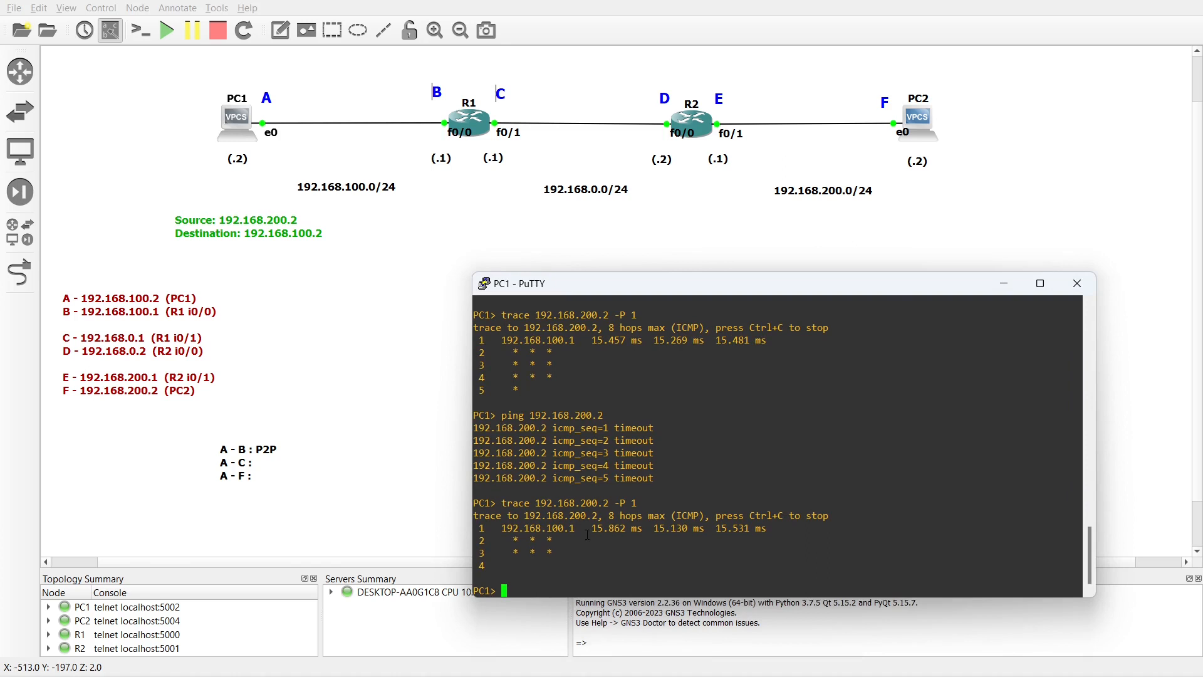
{"action": "key", "text": "Up"}
{"action": "key", "text": "Up"}
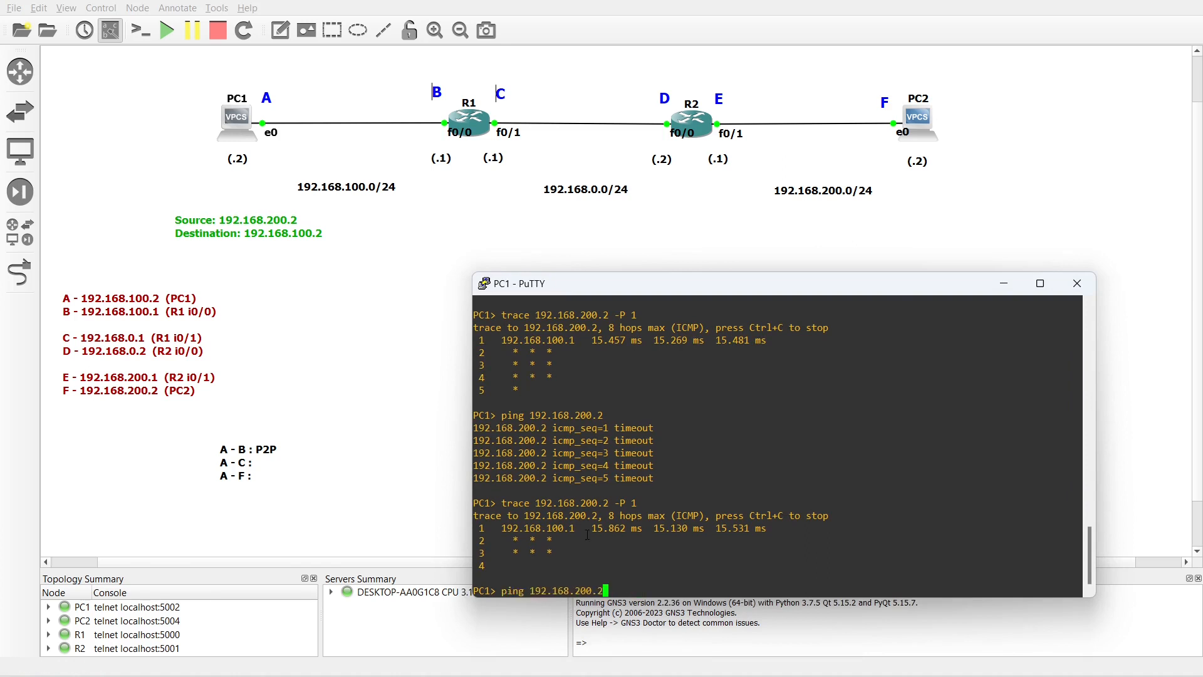
{"action": "key", "text": "Return"}
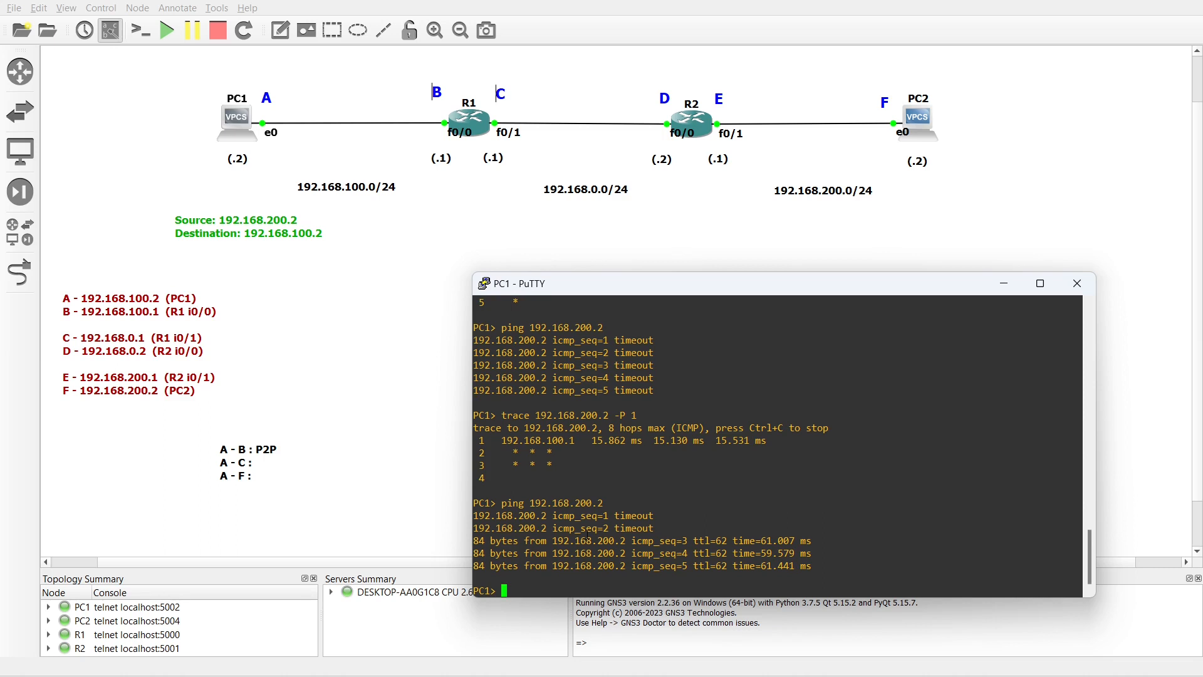
{"action": "key", "text": "Up"}
{"action": "key", "text": "Return"}
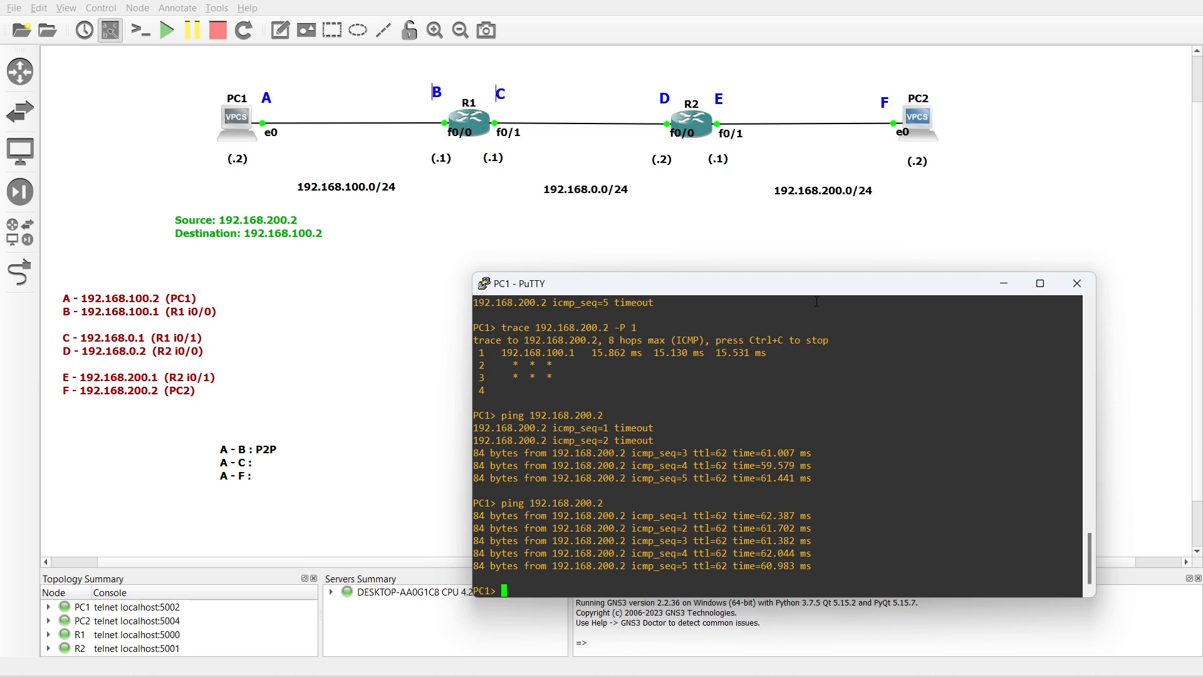
{"action": "left_click", "coordinate": [1006, 281]}
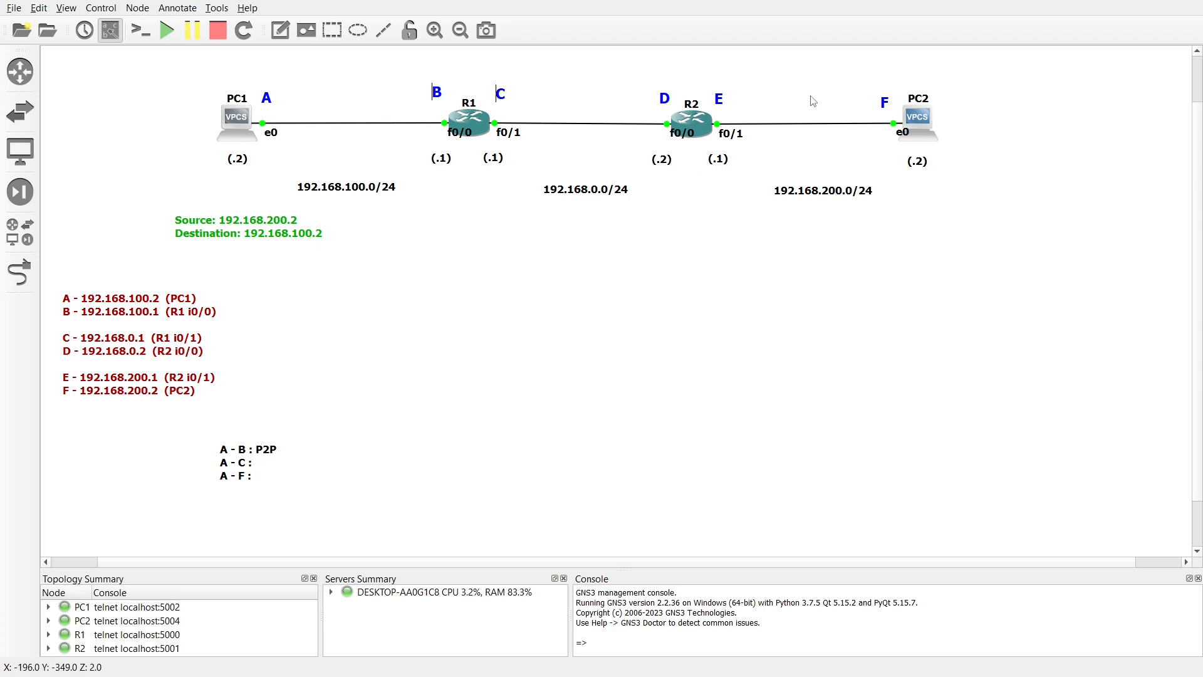
Complete the A - F line of the connectivity note with the text "Static Routing"
{"action": "left_click", "coordinate": [252, 470]}
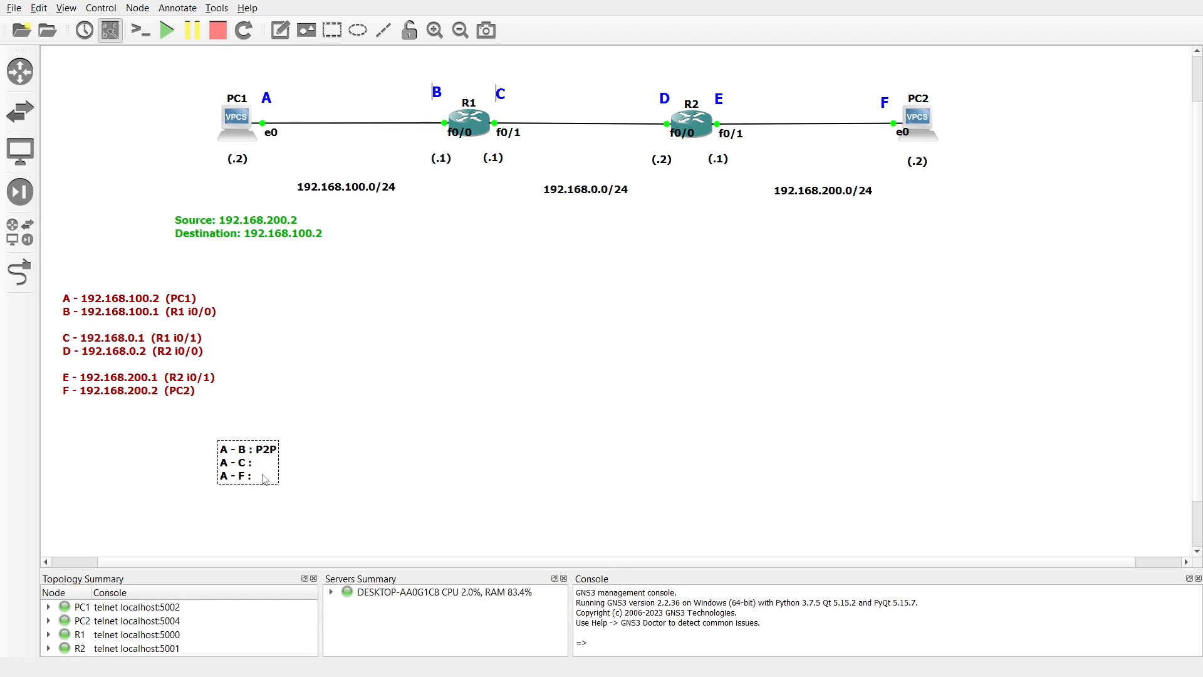
{"action": "type", "text": "Static Route"}
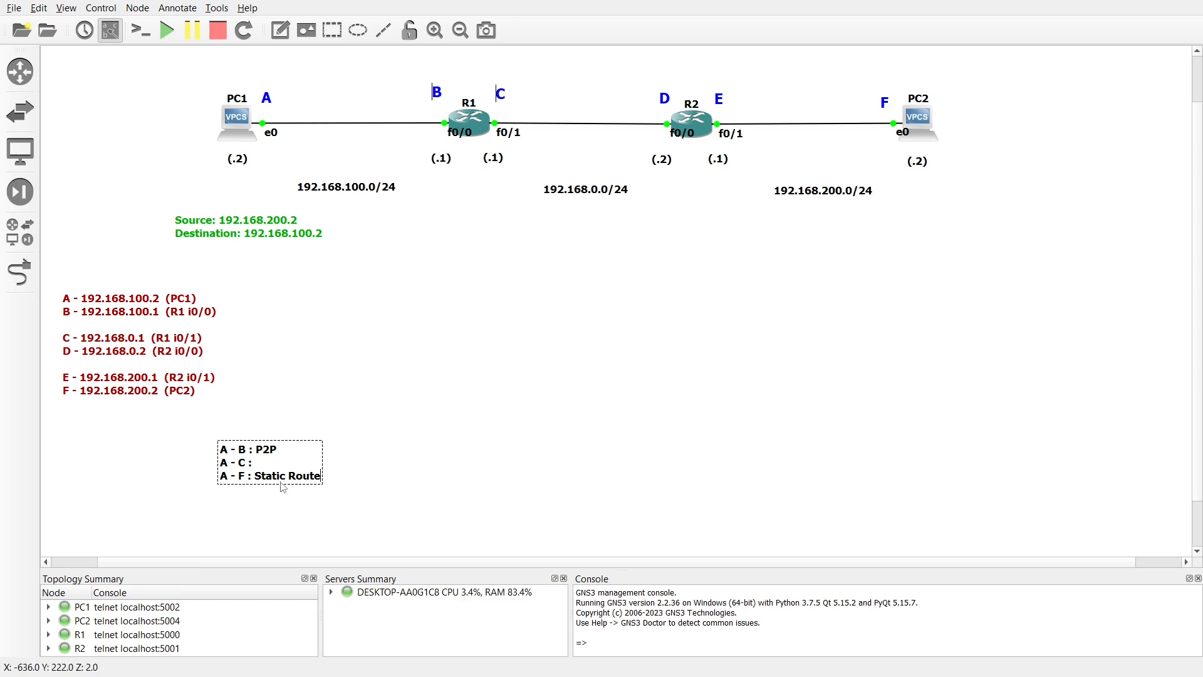
{"action": "key", "text": "BackSpace"}
{"action": "type", "text": "ing"}
{"action": "left_click", "coordinate": [426, 473]}
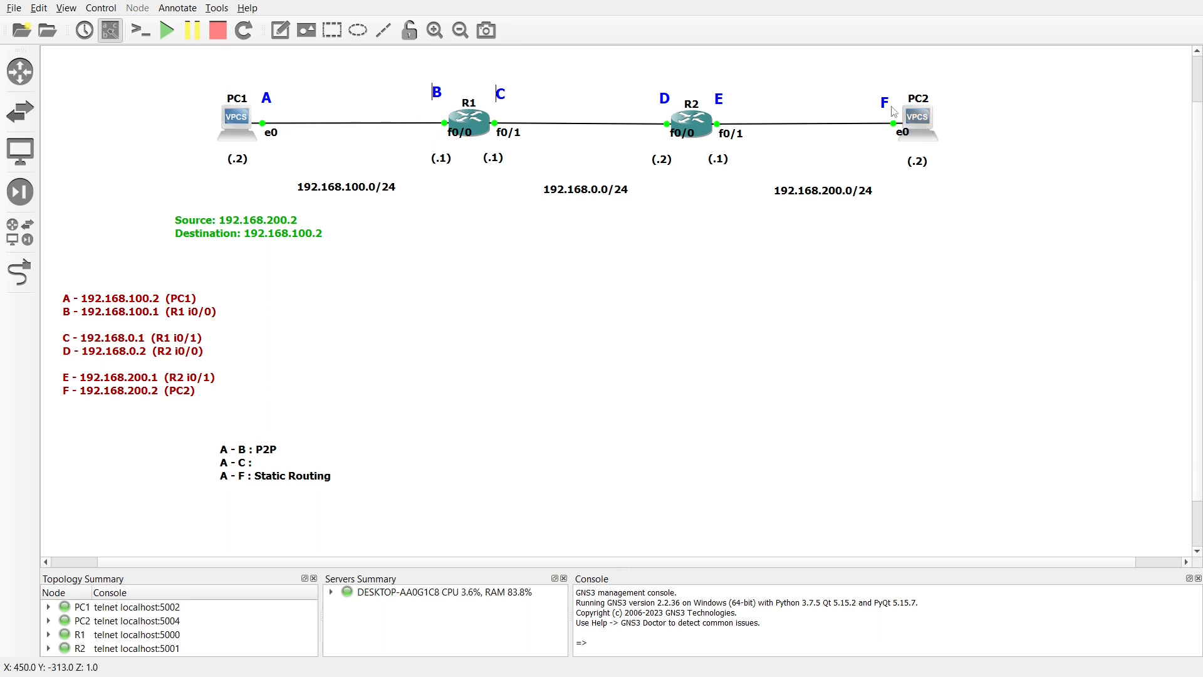
Ping 192.168.100.2 from PC2's console and minimize the console
{"action": "double_click", "coordinate": [912, 136]}
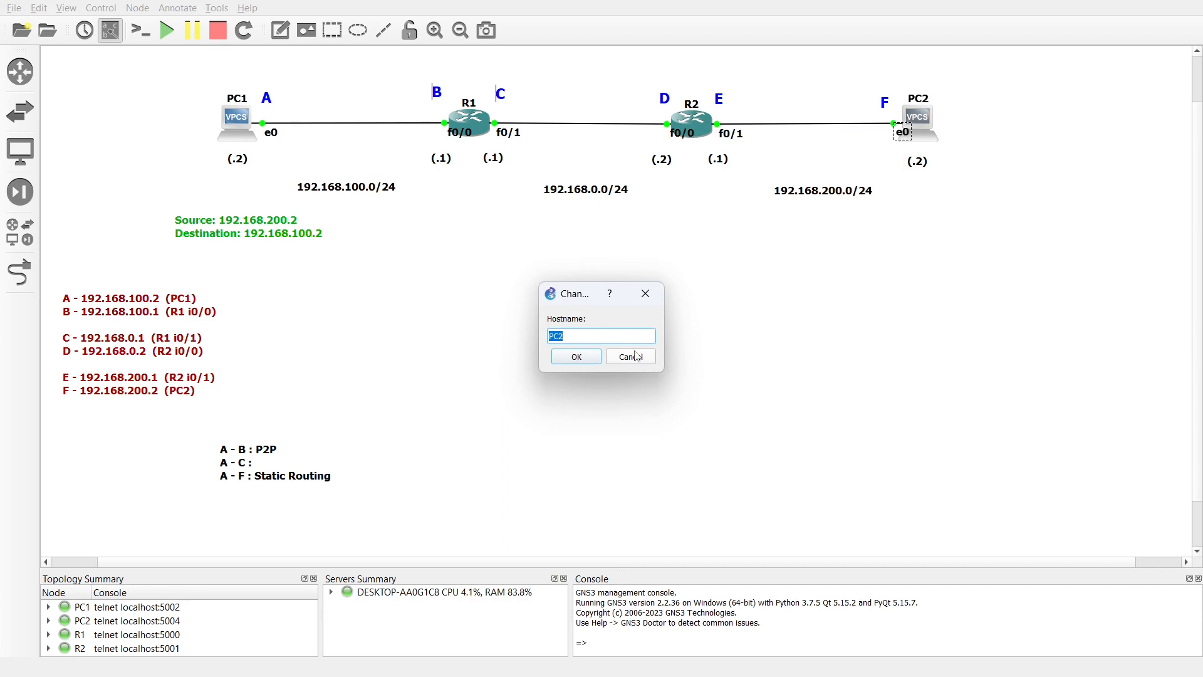
{"action": "left_click", "coordinate": [630, 357]}
{"action": "double_click", "coordinate": [923, 111]}
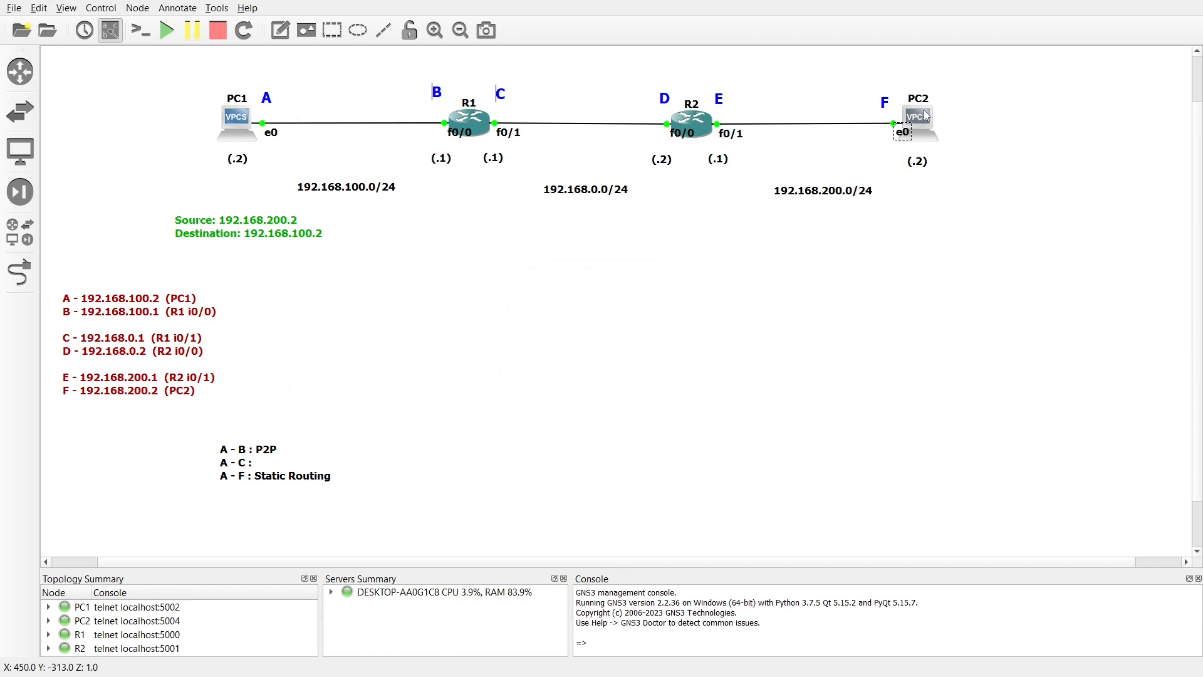
{"action": "type", "text": "pi"}
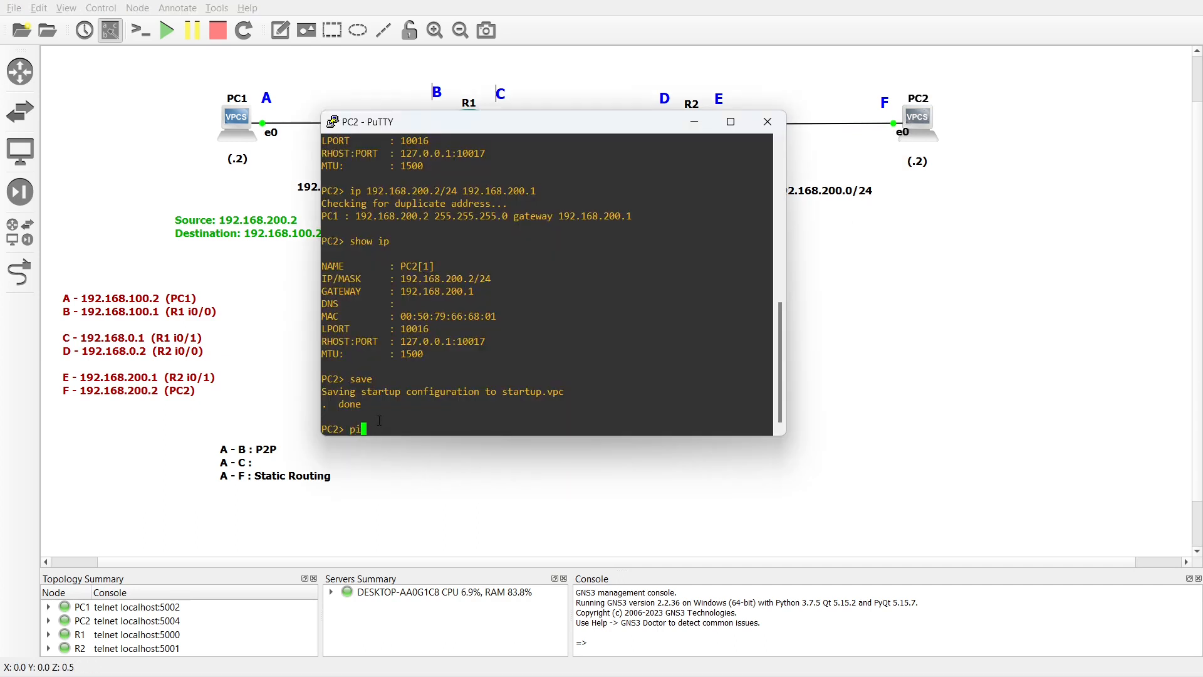
{"action": "type", "text": "ng 192.168.100.2"}
{"action": "key", "text": "Return"}
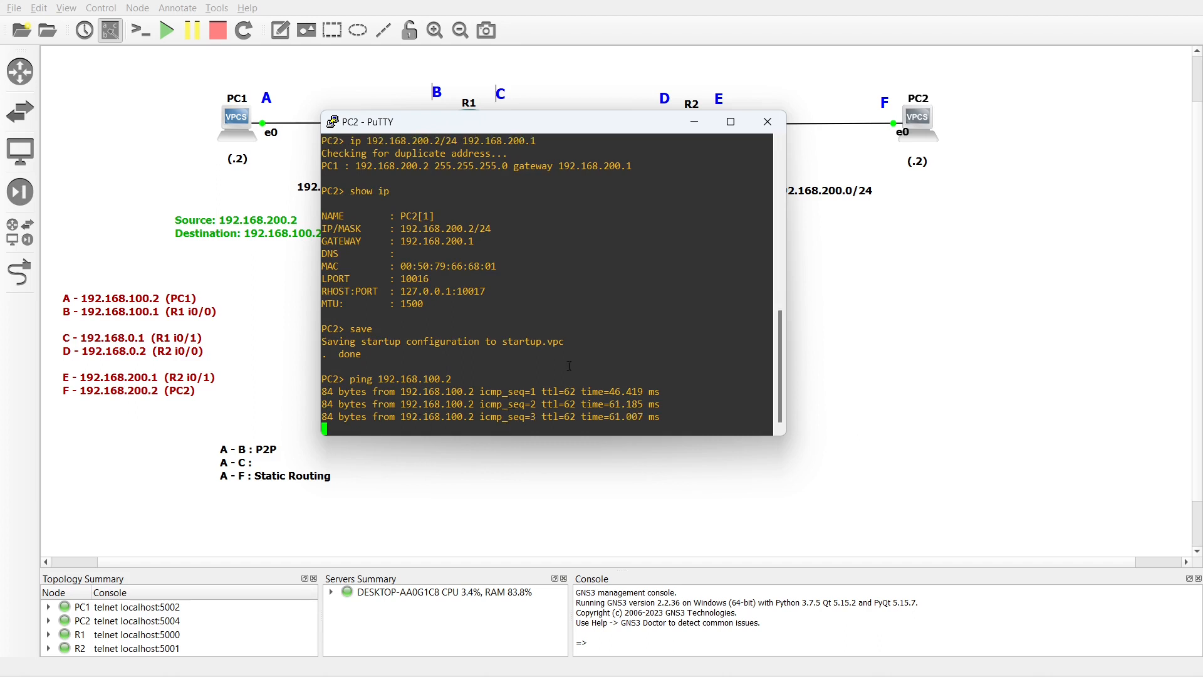
{"action": "left_click", "coordinate": [694, 123]}
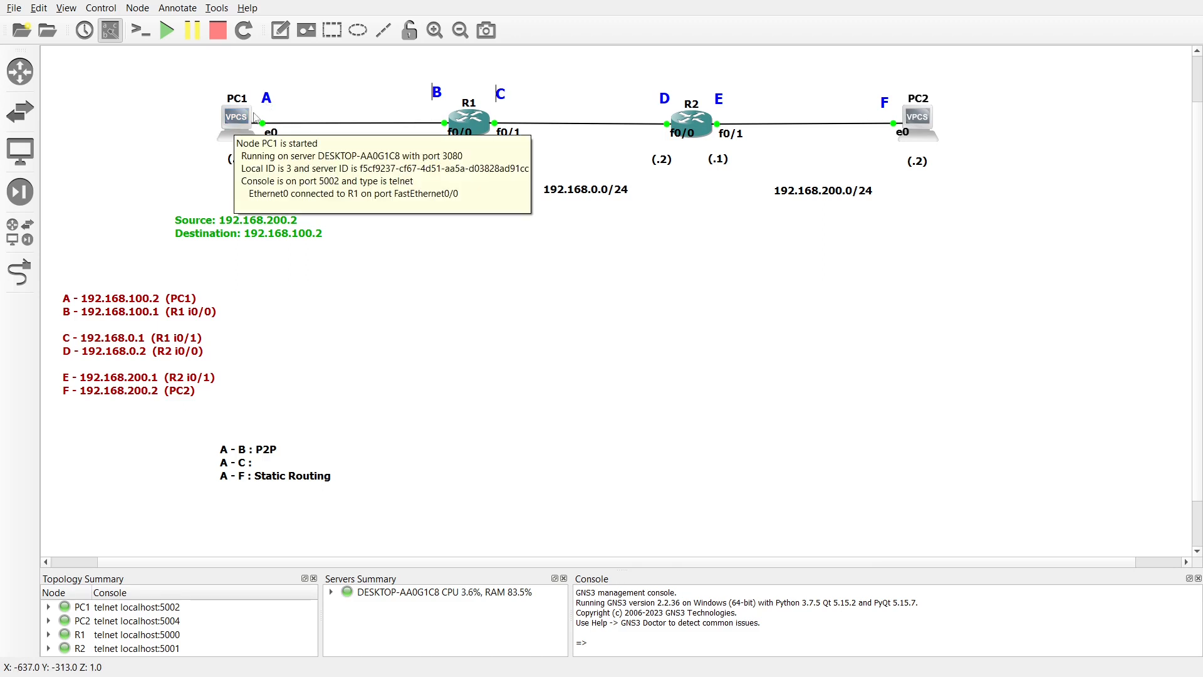
Change the green note to source 192.168.100.2 and destination 192.168.0.1, and move it below R1
{"action": "mouse_move", "coordinate": [457, 122]}
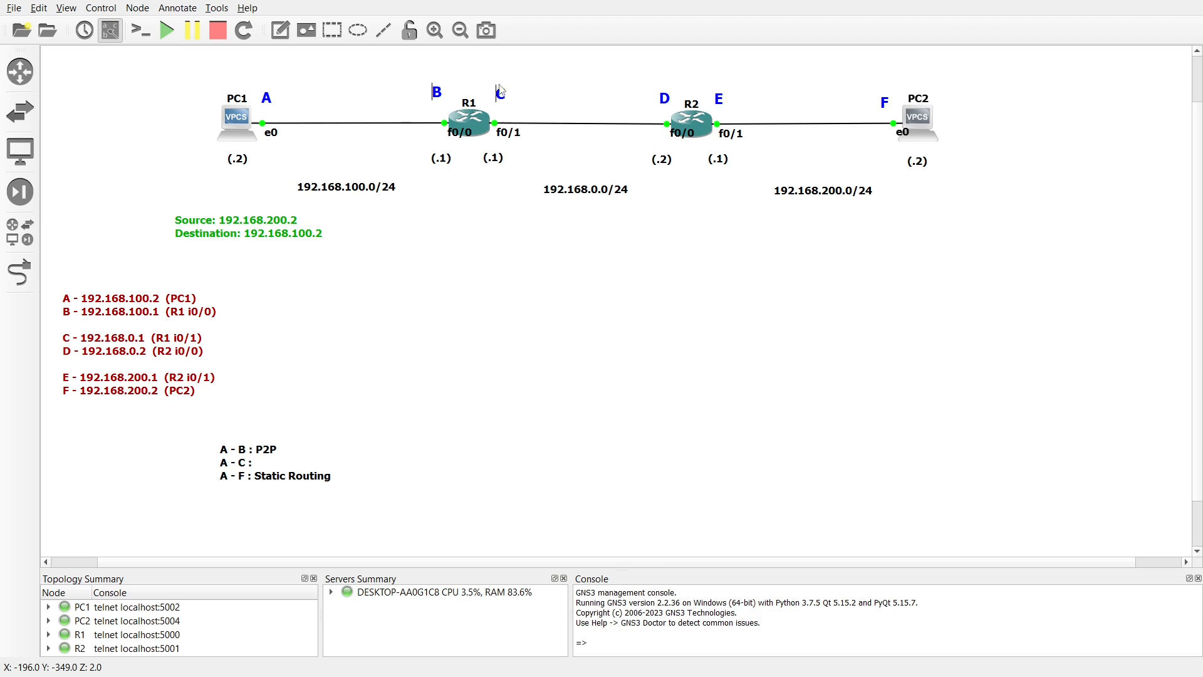
{"action": "double_click", "coordinate": [247, 222]}
{"action": "left_click", "coordinate": [277, 225]}
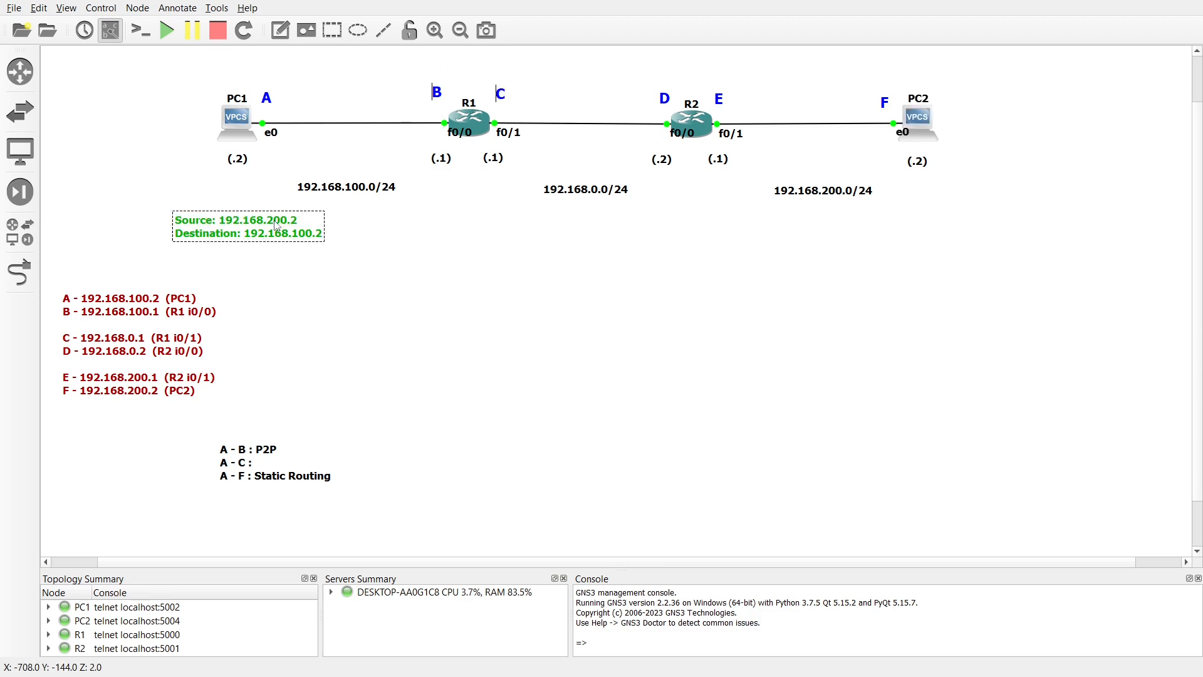
{"action": "key", "text": "BackSpace"}
{"action": "type", "text": "1"}
{"action": "key", "text": "BackSpace"}
{"action": "key", "text": "BackSpace"}
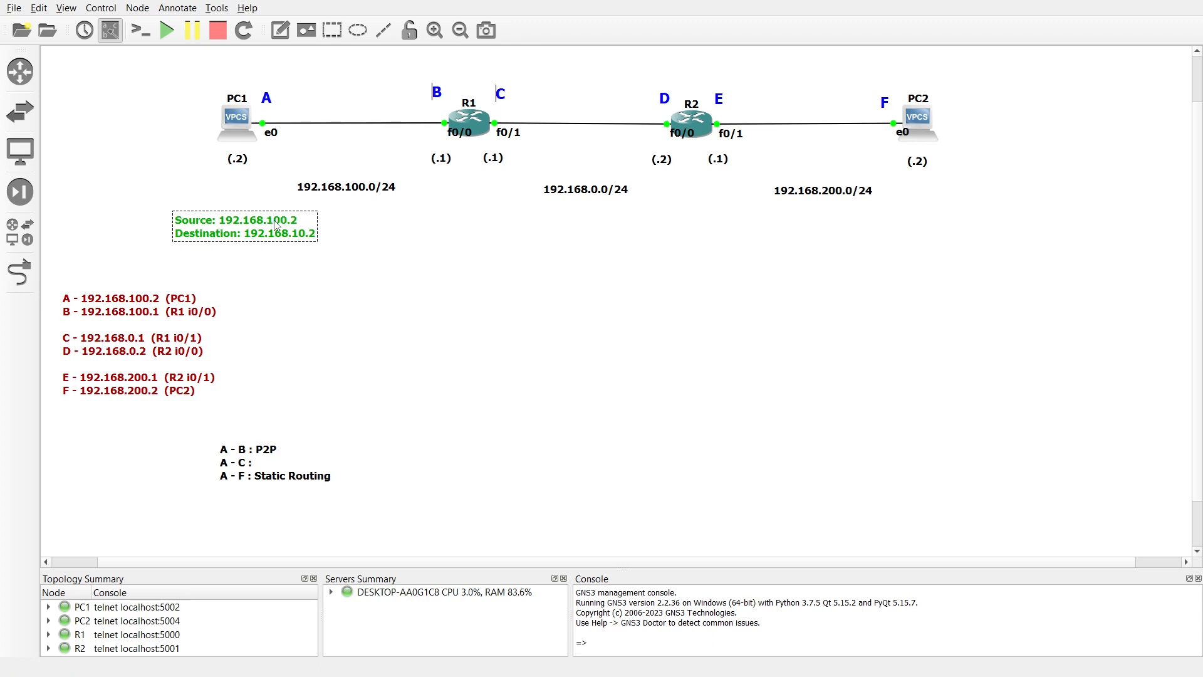
{"action": "key", "text": "Delete"}
{"action": "type", "text": "1"}
{"action": "left_click", "coordinate": [317, 276]}
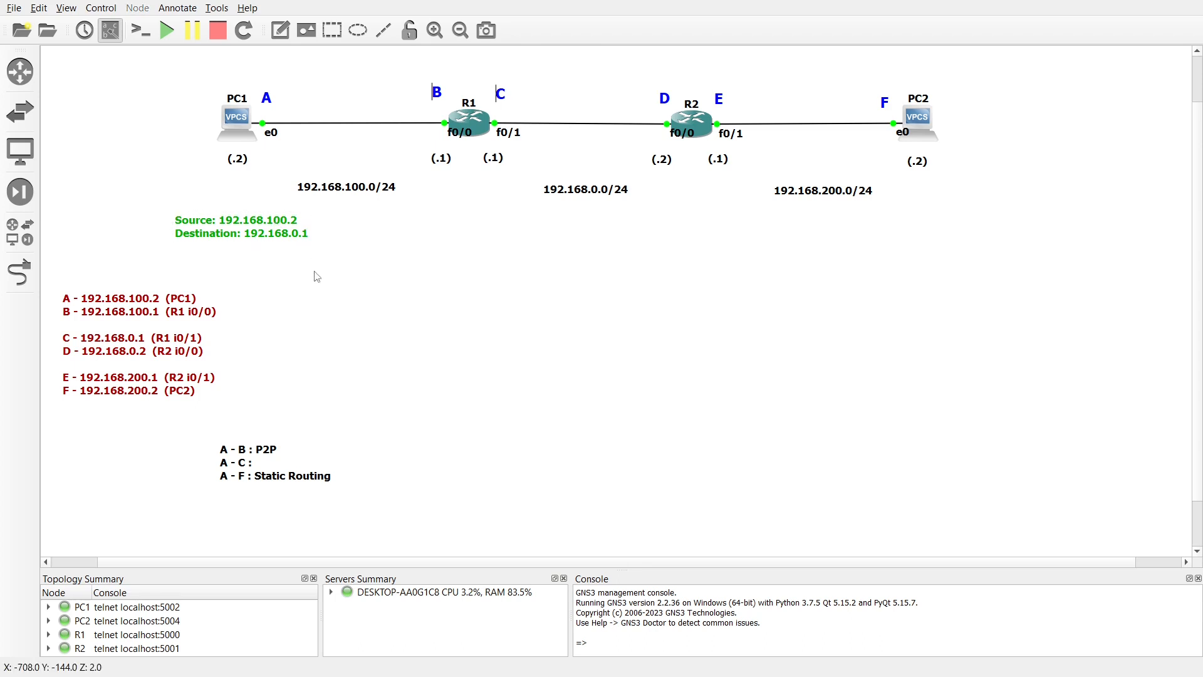
{"action": "left_click", "coordinate": [249, 236]}
{"action": "left_click_drag", "start_coordinate": [249, 235], "coordinate": [465, 220]}
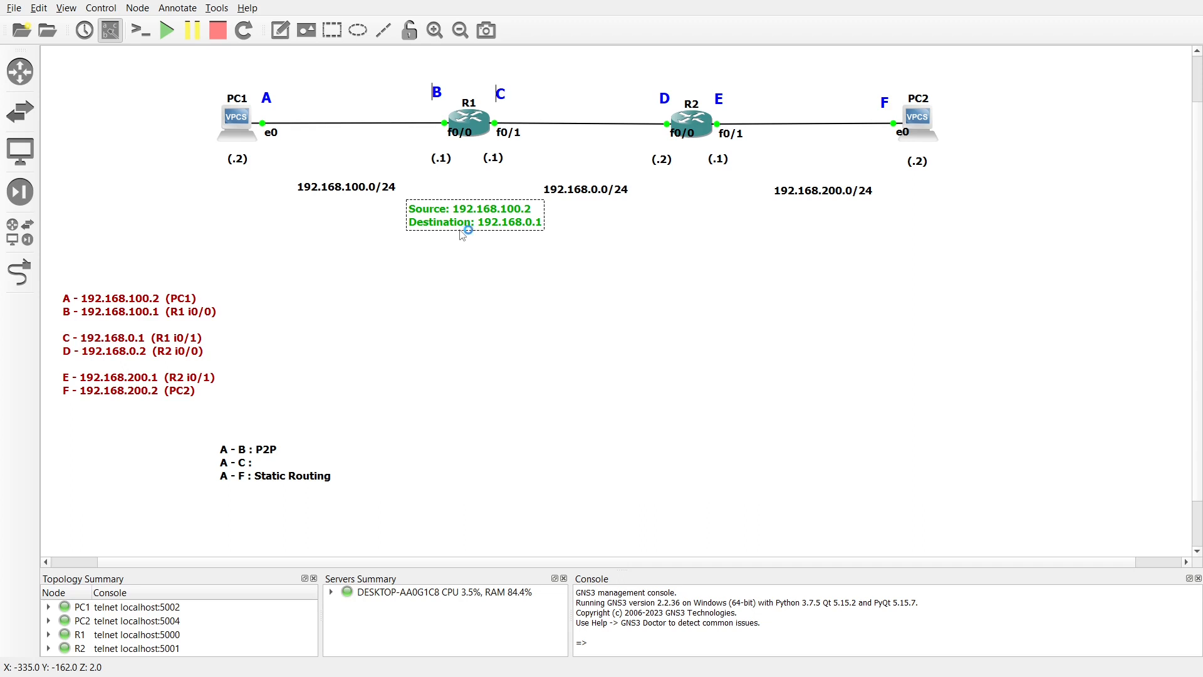
Look up the route to 192.168.0.1 in R1's console, highlight its exit interface, and minimize the console
{"action": "double_click", "coordinate": [478, 119]}
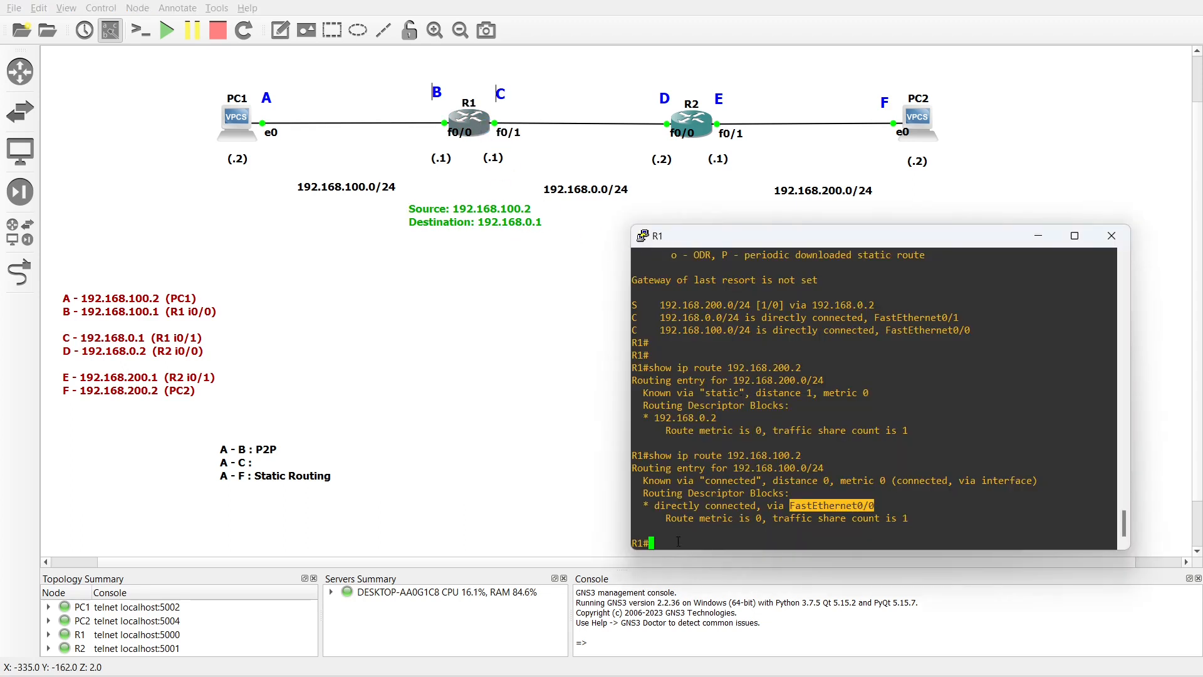
{"action": "left_click", "coordinate": [678, 541]}
{"action": "key", "text": "Up"}
{"action": "key", "text": "Left"}
{"action": "key", "text": "Left"}
{"action": "key", "text": "BackSpace"}
{"action": "key", "text": "BackSpace"}
{"action": "key", "text": "BackSpace"}
{"action": "type", "text": "0"}
{"action": "key", "text": "Right"}
{"action": "key", "text": "Right"}
{"action": "key", "text": "BackSpace"}
{"action": "type", "text": "1"}
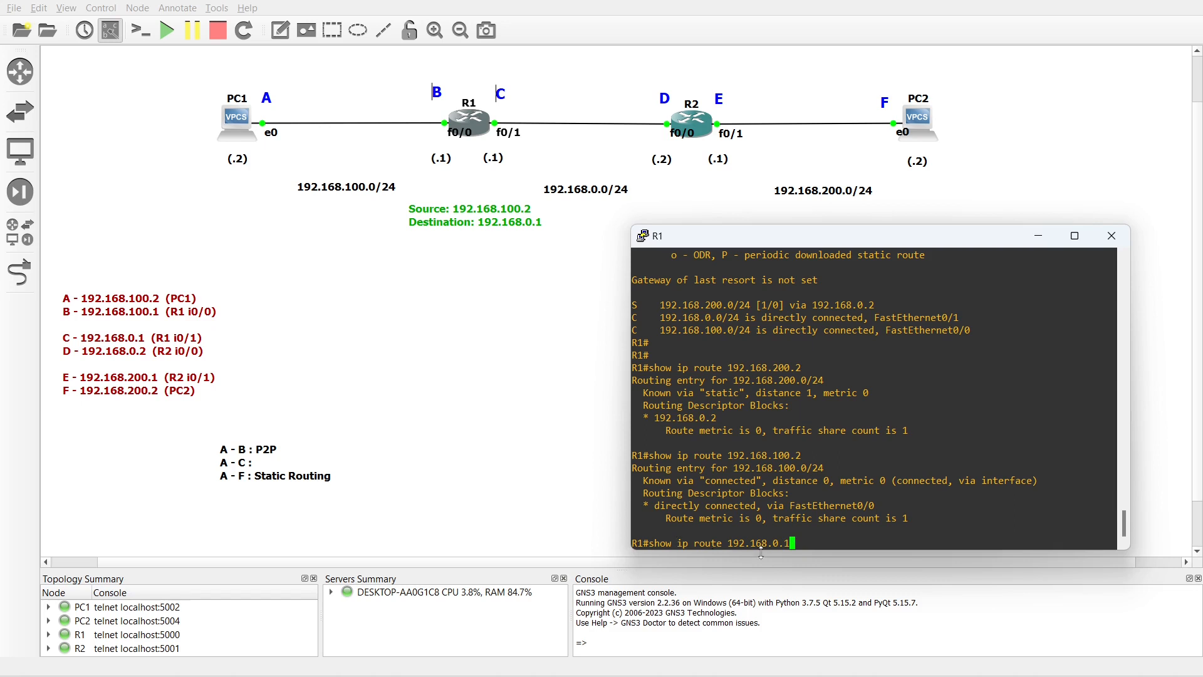
{"action": "key", "text": "Return"}
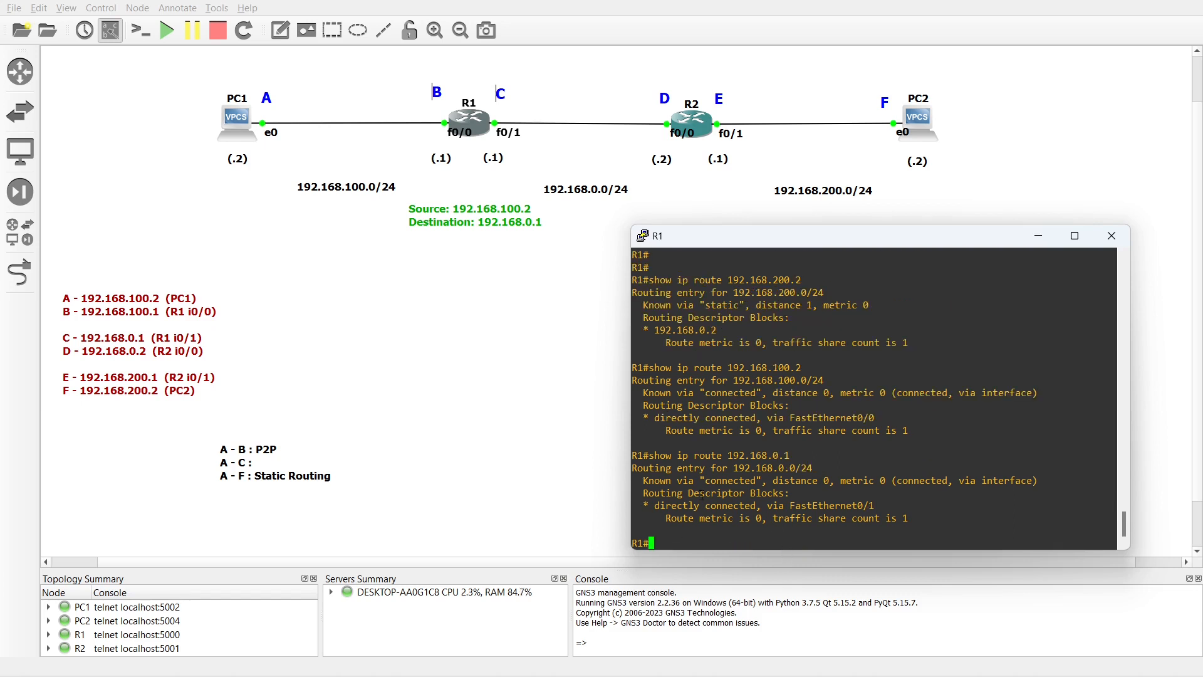
{"action": "left_click_drag", "start_coordinate": [656, 508], "coordinate": [753, 506]}
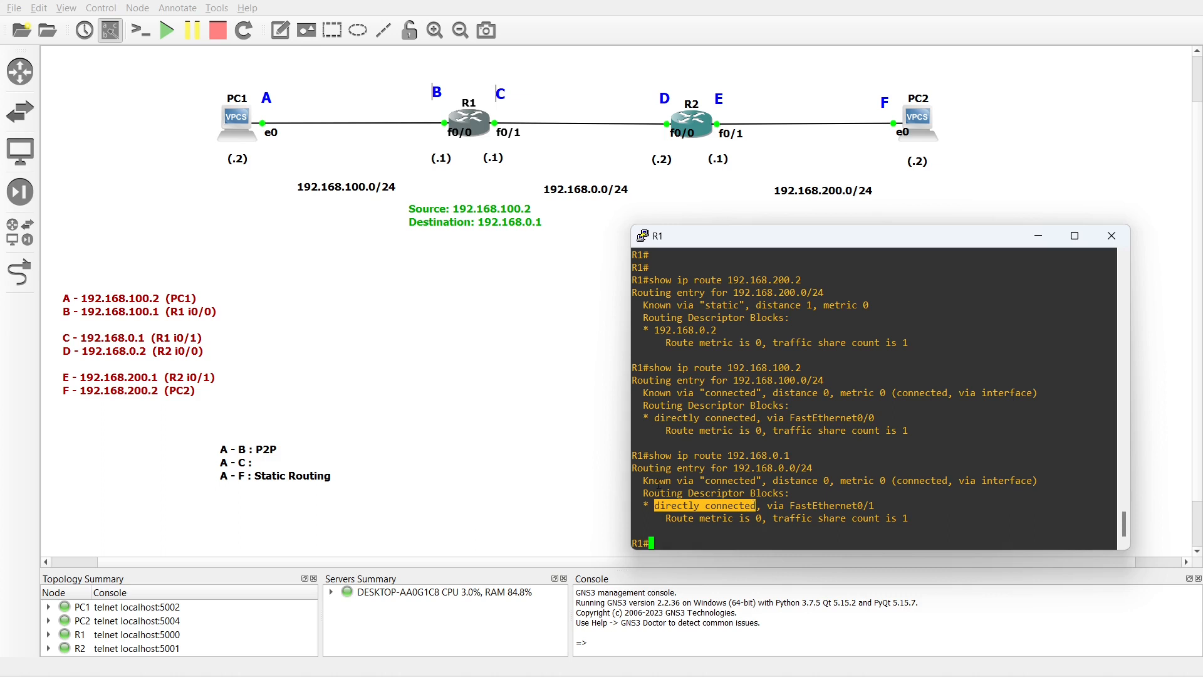
{"action": "left_click_drag", "start_coordinate": [643, 481], "coordinate": [875, 506]}
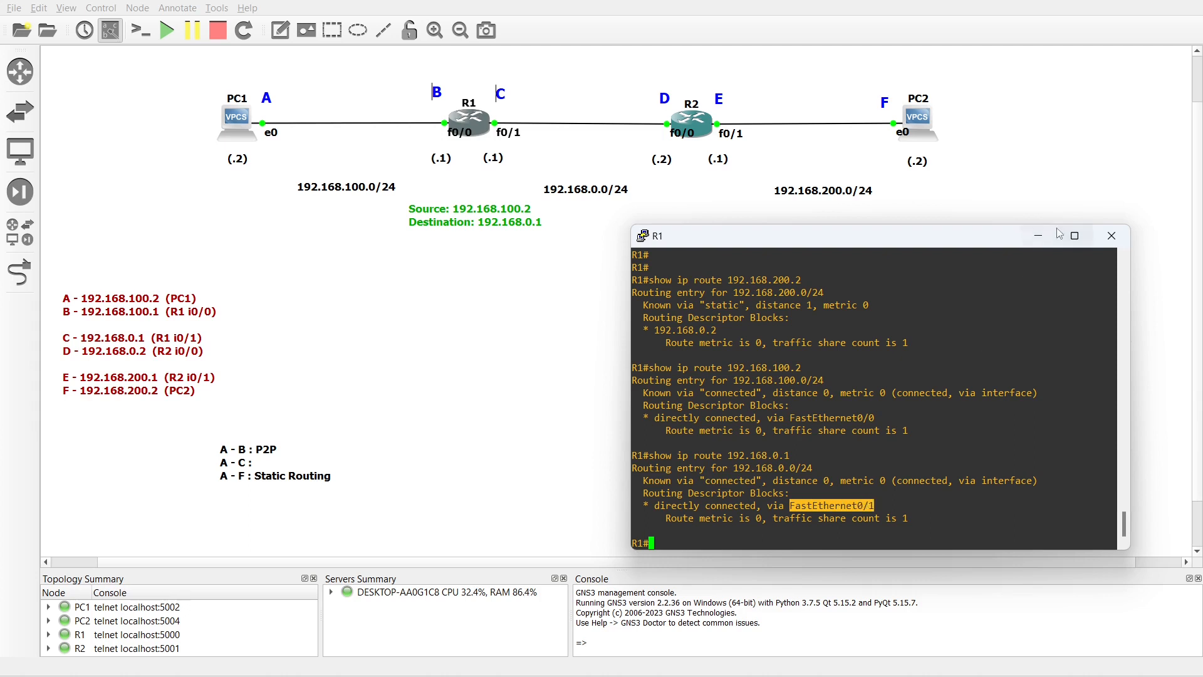
{"action": "left_click", "coordinate": [1038, 236]}
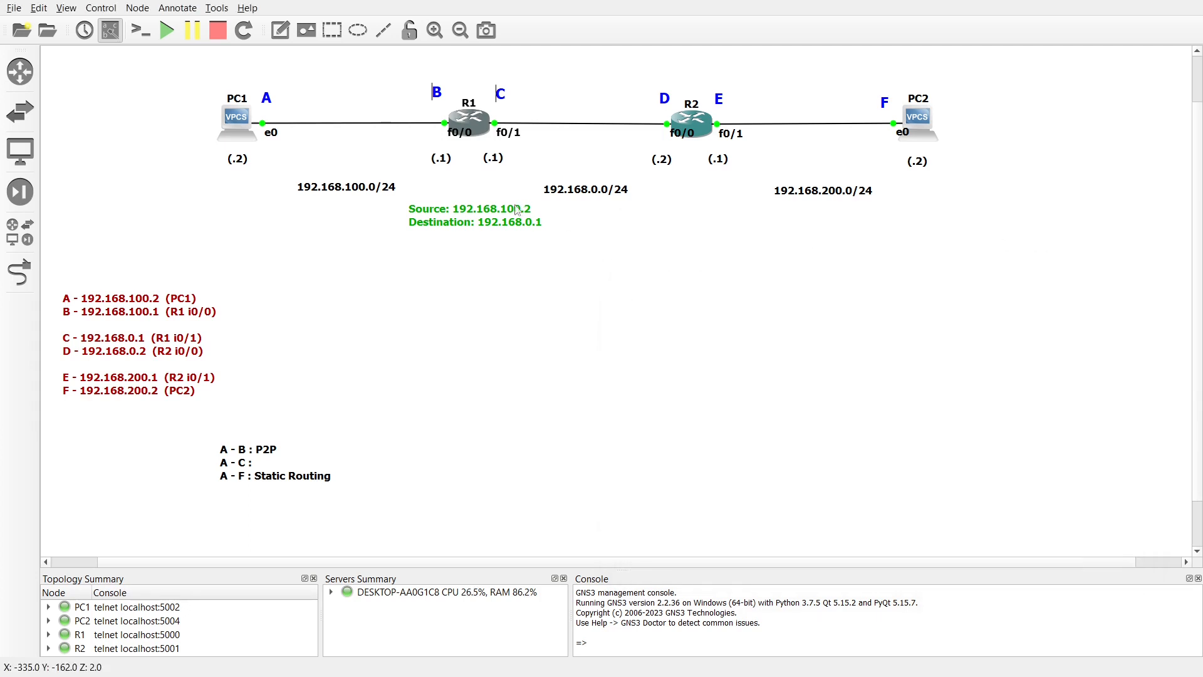
Change the green note to source 192.168.0.1 and destination 192.168.100.2
{"action": "left_click", "coordinate": [494, 213]}
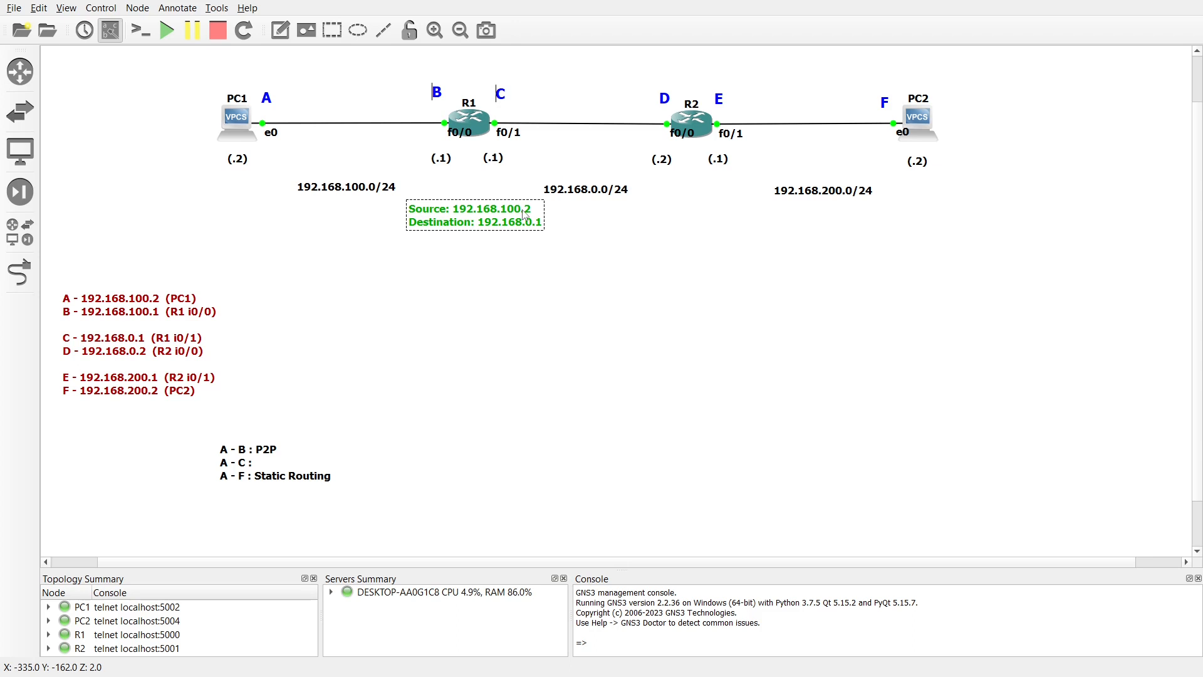
{"action": "key", "text": "BackSpace"}
{"action": "key", "text": "BackSpace"}
{"action": "key", "text": "BackSpace"}
{"action": "key", "text": "BackSpace"}
{"action": "type", "text": "0."}
{"action": "key", "text": "BackSpace"}
{"action": "type", "text": "168.10"}
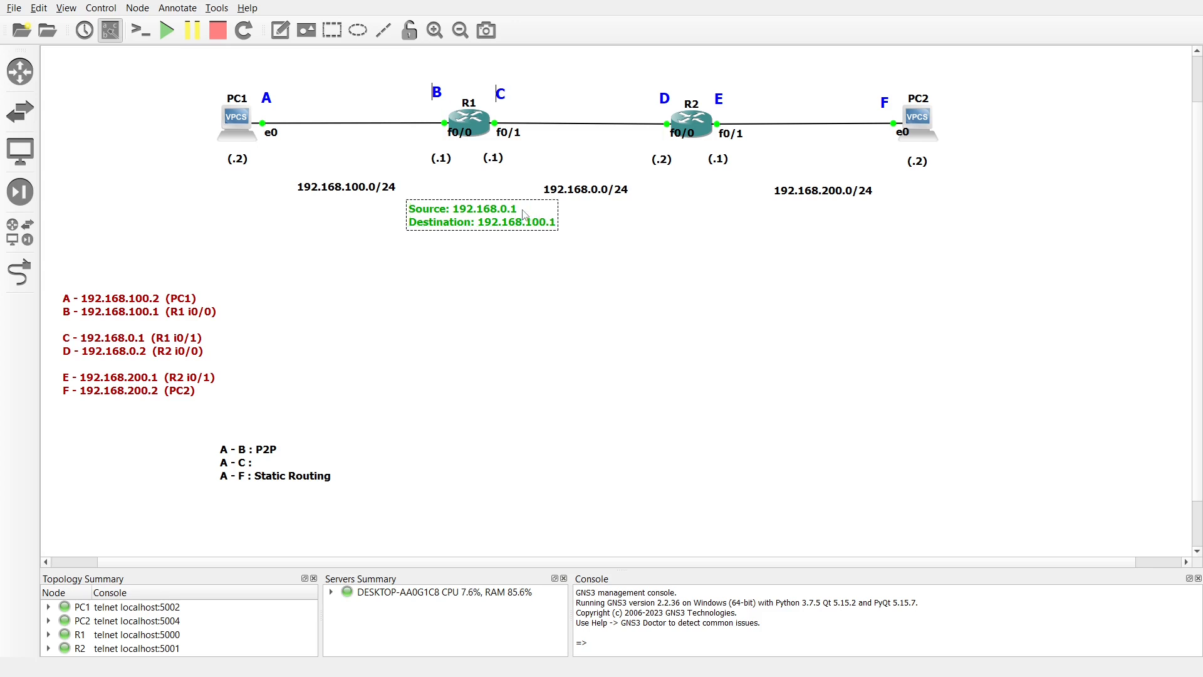
{"action": "key", "text": "BackSpace"}
{"action": "type", "text": "2"}
{"action": "left_click", "coordinate": [484, 295]}
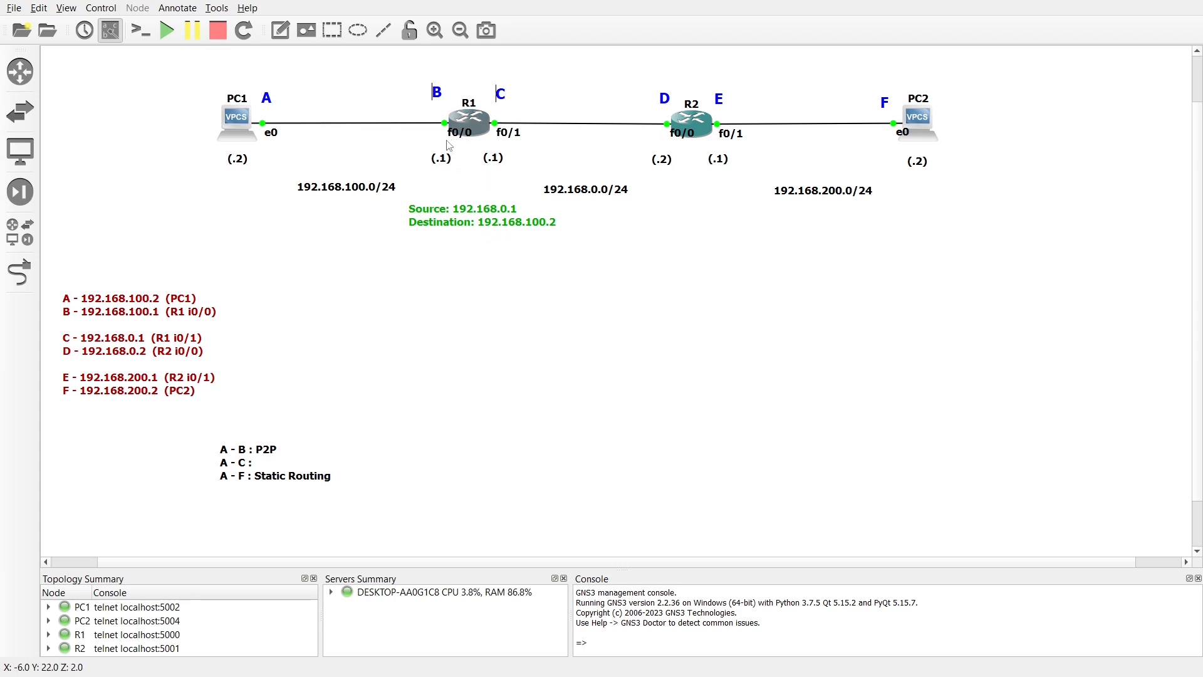
Look up the route to 192.168.100.2 in R1's console, highlight its exit interface, and minimize the console
{"action": "left_click", "coordinate": [471, 121]}
{"action": "double_click", "coordinate": [471, 121]}
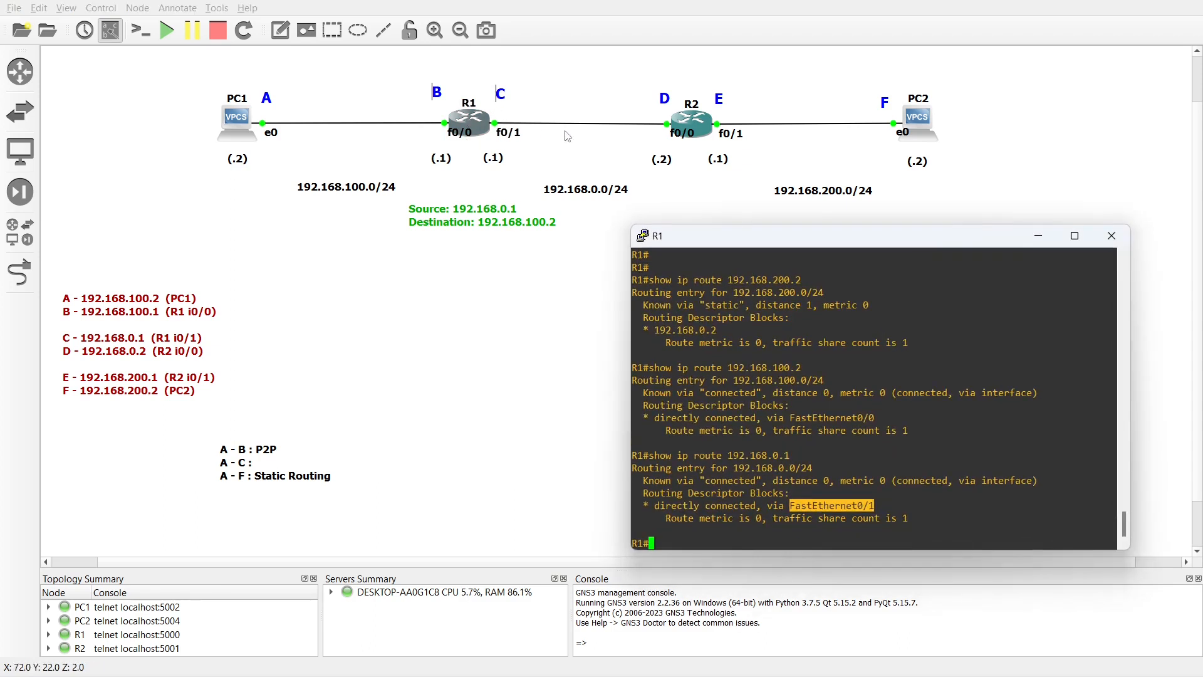
{"action": "key", "text": "Up"}
{"action": "key", "text": "Left"}
{"action": "key", "text": "Left"}
{"action": "key", "text": "Left"}
{"action": "type", "text": "10"}
{"action": "key", "text": "Right"}
{"action": "key", "text": "Right"}
{"action": "key", "text": "BackSpace"}
{"action": "type", "text": "2"}
{"action": "key", "text": "Return"}
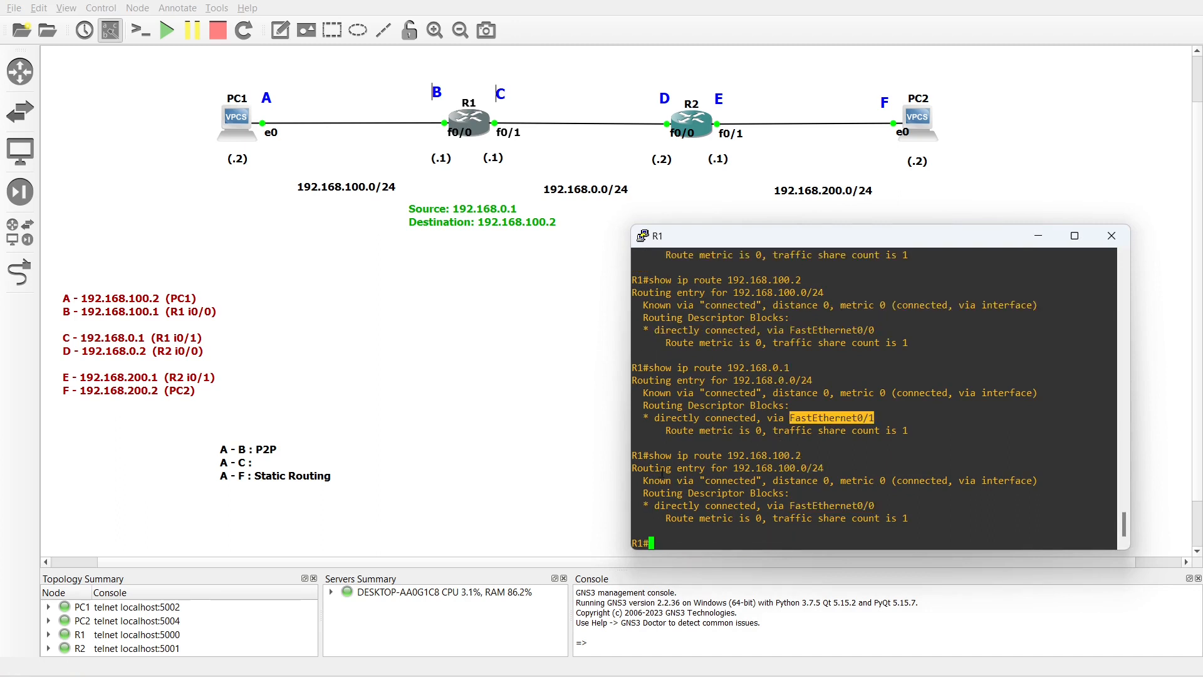
{"action": "left_click_drag", "start_coordinate": [645, 482], "coordinate": [874, 505]}
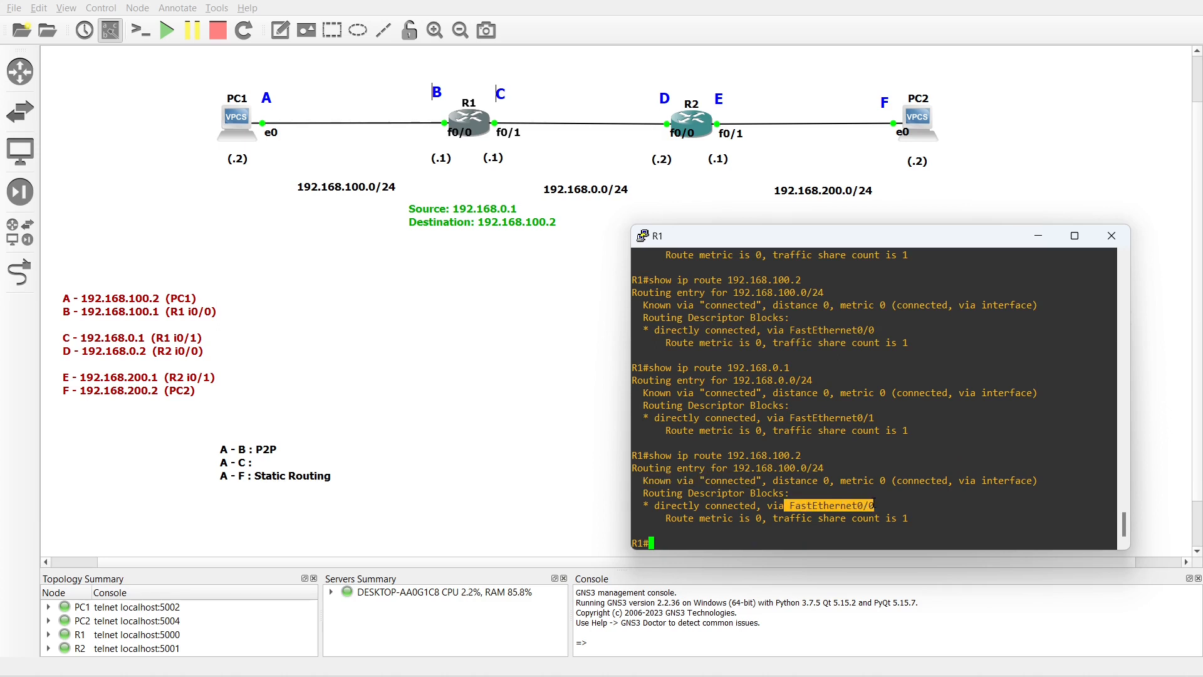
{"action": "left_click", "coordinate": [1038, 236]}
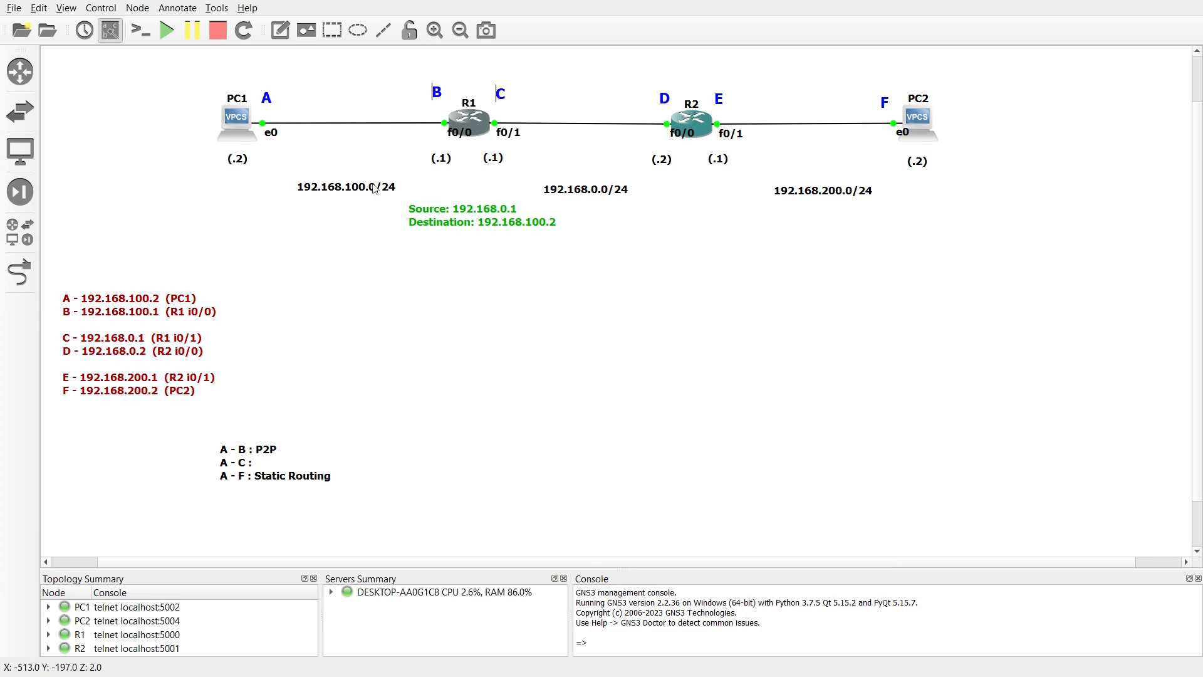
Move the green note below PC1, then ping 192.168.0.1 from PC1's console and minimize the console
{"action": "mouse_move", "coordinate": [478, 224]}
{"action": "left_mouse_down"}
{"action": "mouse_move", "coordinate": [418, 168]}
{"action": "mouse_move", "coordinate": [238, 220]}
{"action": "left_mouse_up"}
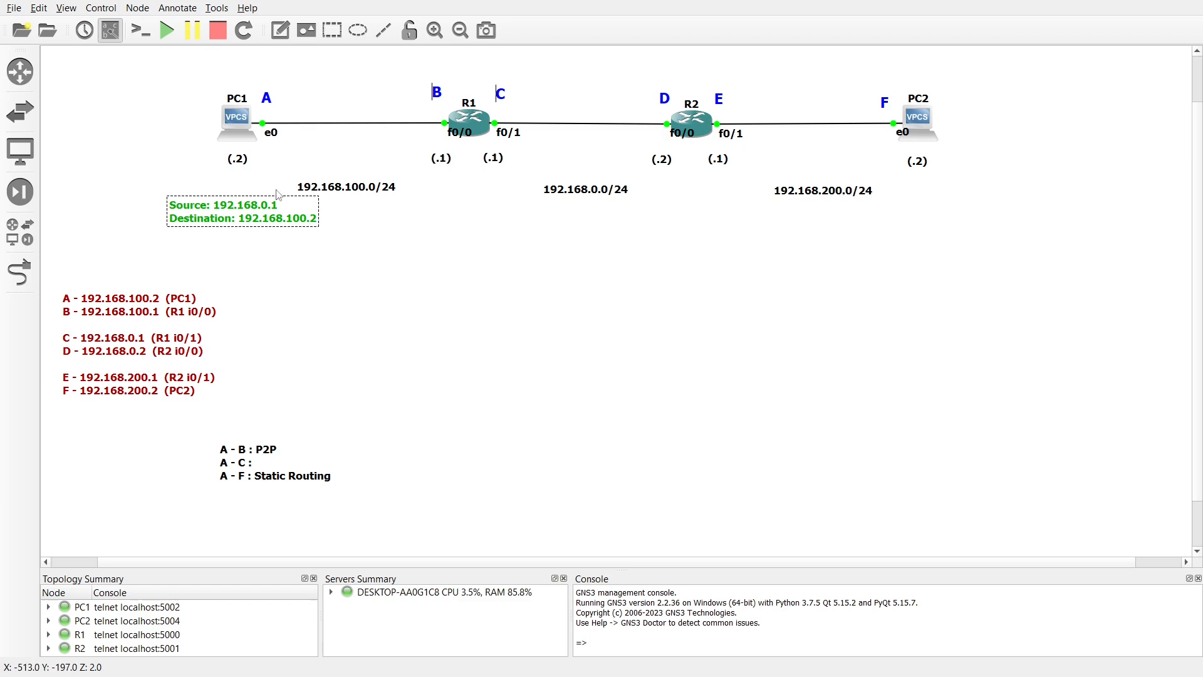
{"action": "double_click", "coordinate": [236, 122]}
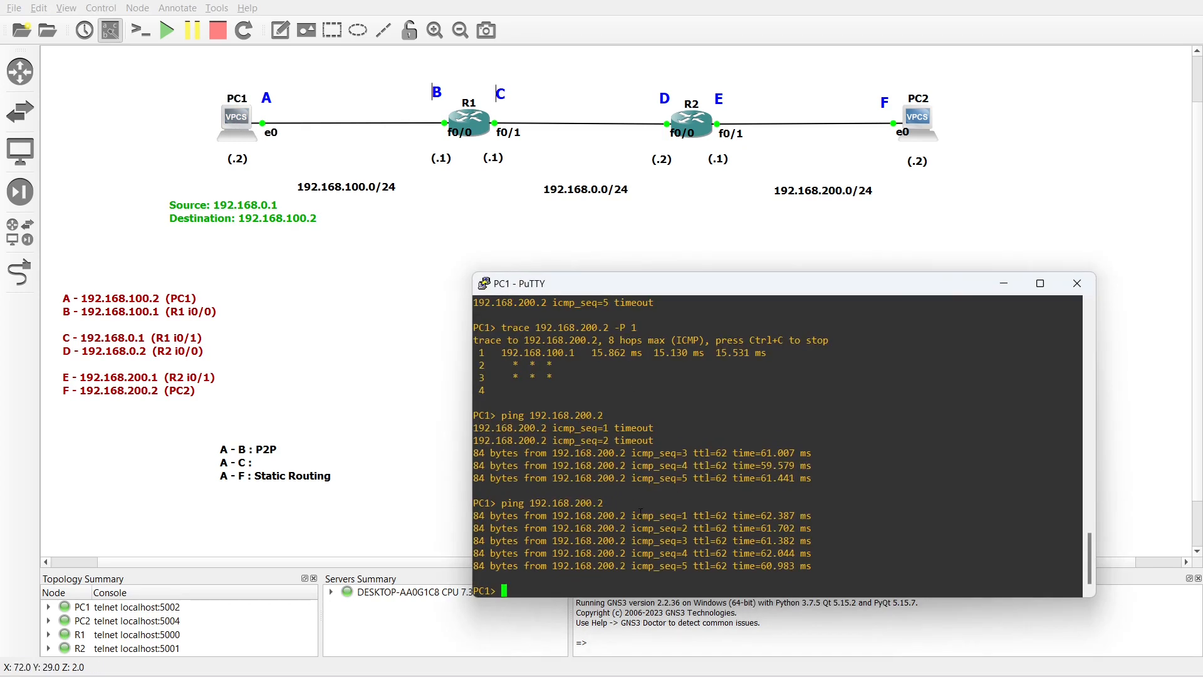
{"action": "type", "text": "ping 192.1"}
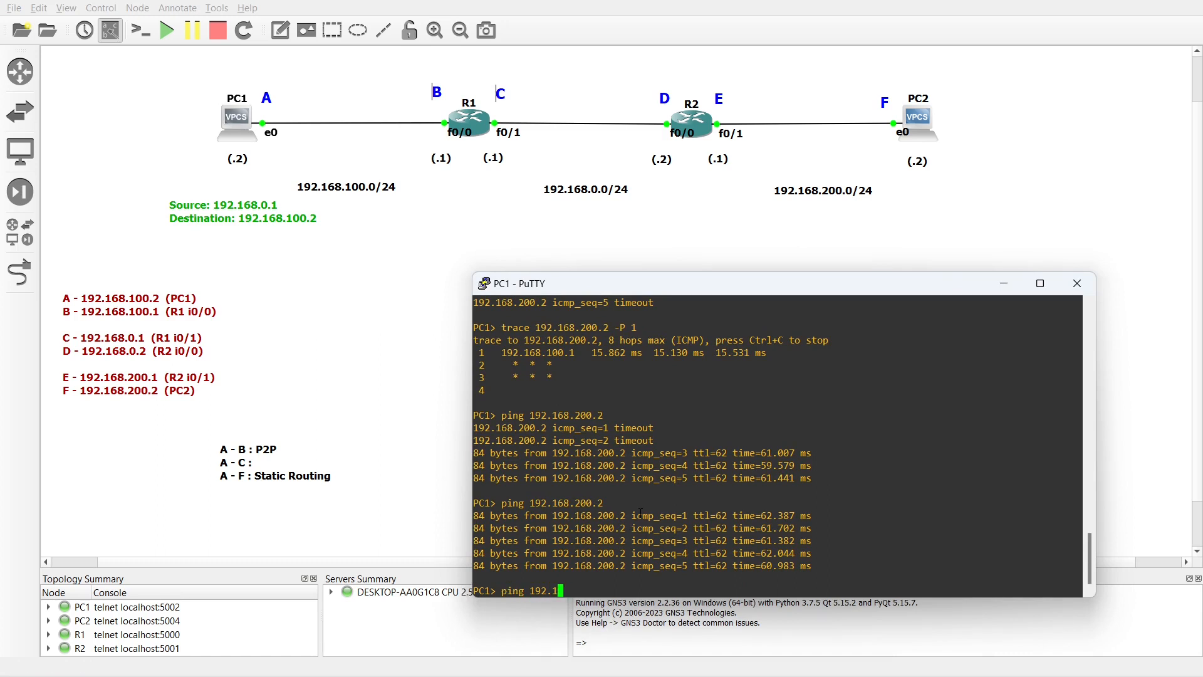
{"action": "type", "text": "68.0.1"}
{"action": "key", "text": "Return"}
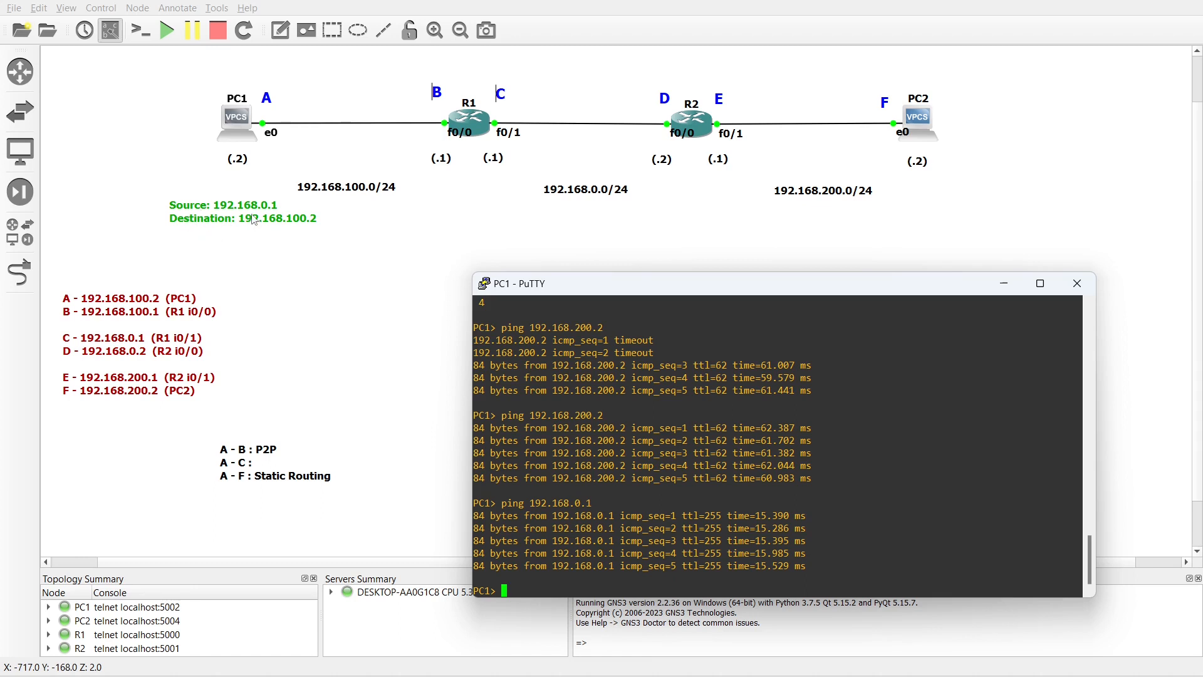
{"action": "left_click", "coordinate": [1004, 283]}
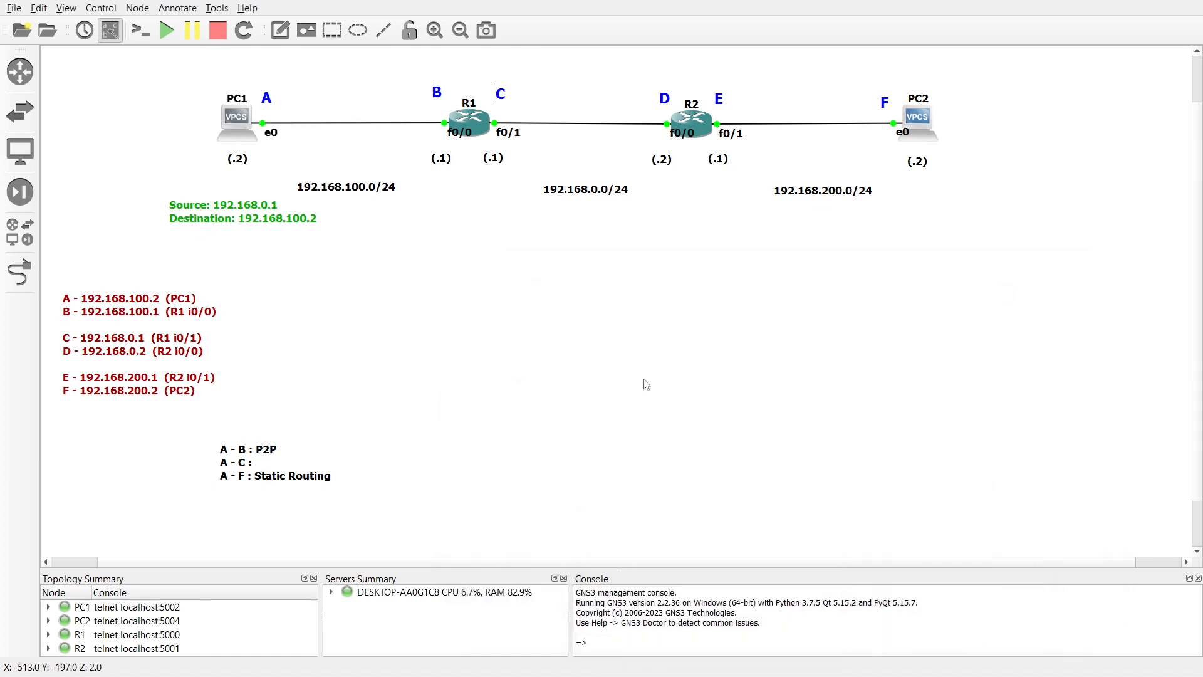
Complete the A - C line of the connectivity note with "Gateway" and add an "A - D :" line below it
{"action": "double_click", "coordinate": [268, 463]}
{"action": "left_click", "coordinate": [258, 466]}
{"action": "type", "text": "Gateway"}
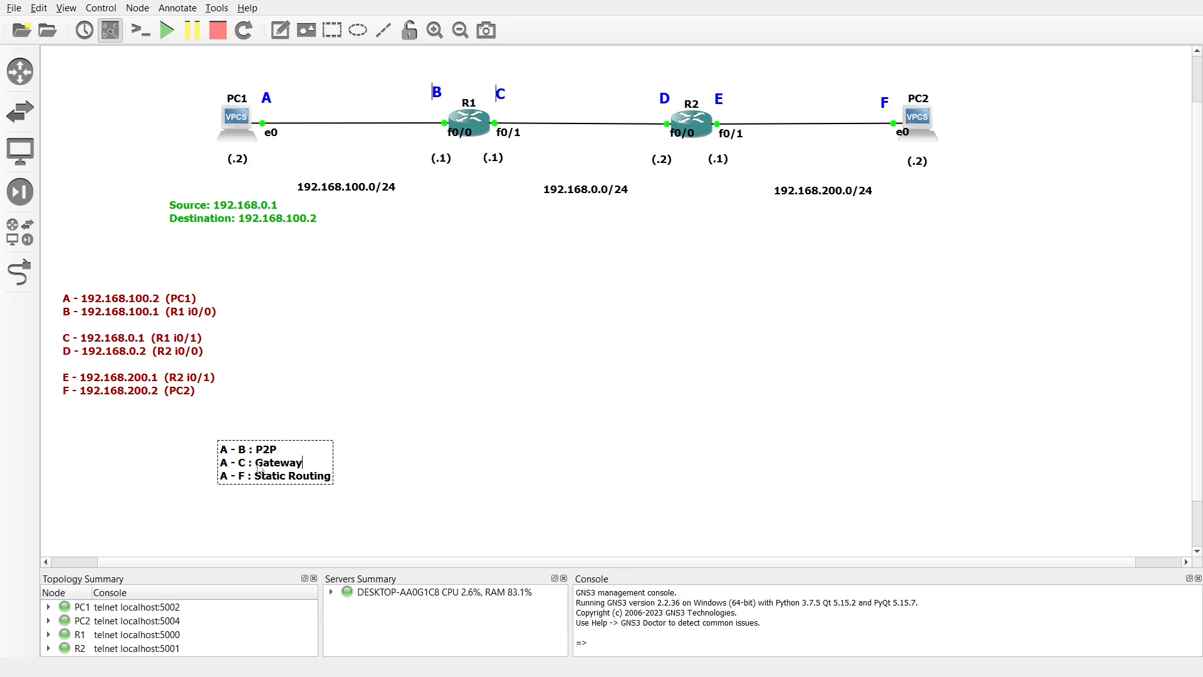
{"action": "key", "text": "Return"}
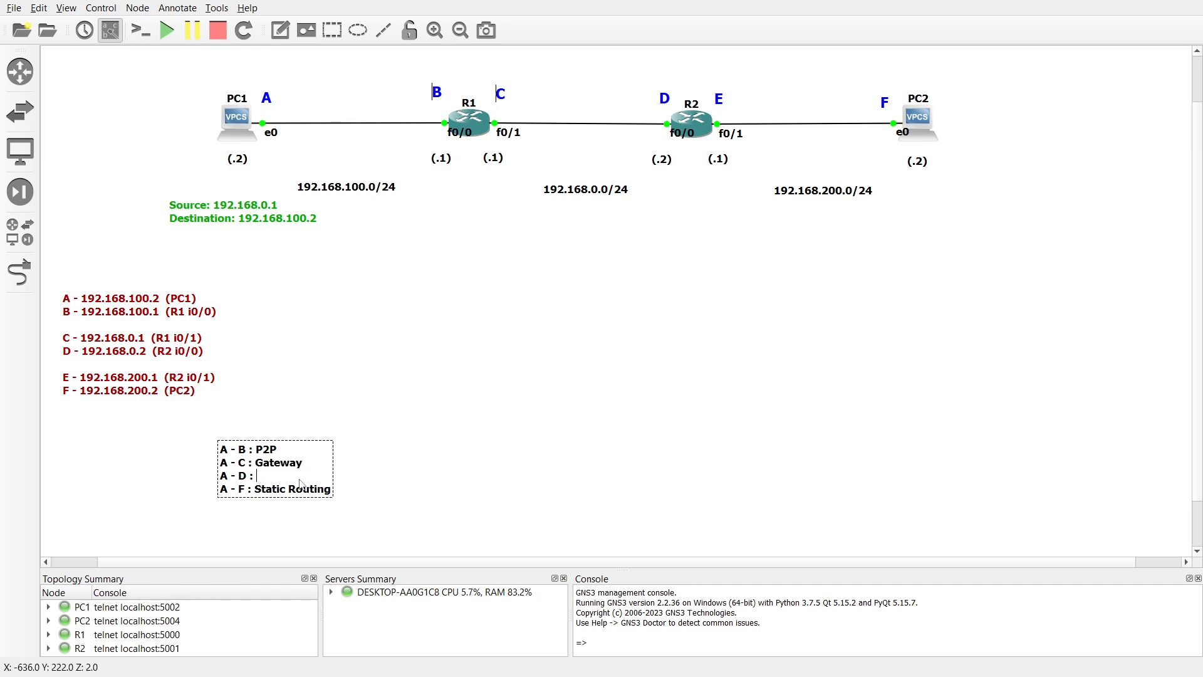
{"action": "left_click", "coordinate": [396, 380]}
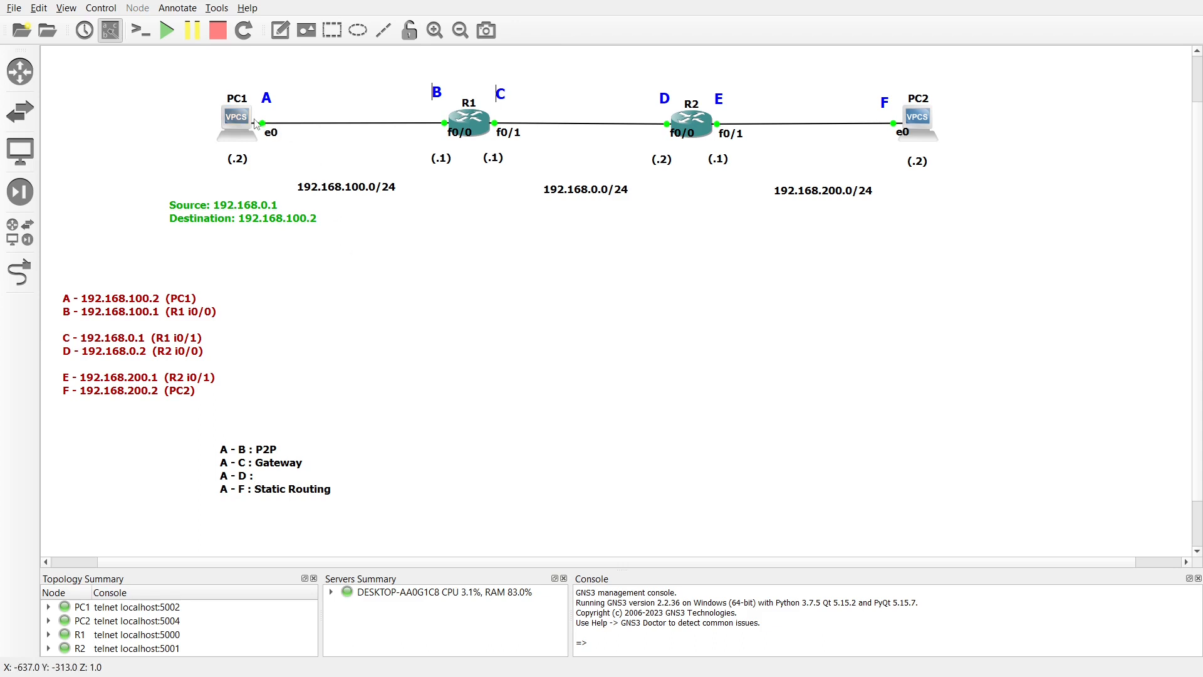
Change the green note to source 192.168.100.2 and destination 192.168.0.2, and move it below R1
{"action": "double_click", "coordinate": [251, 214]}
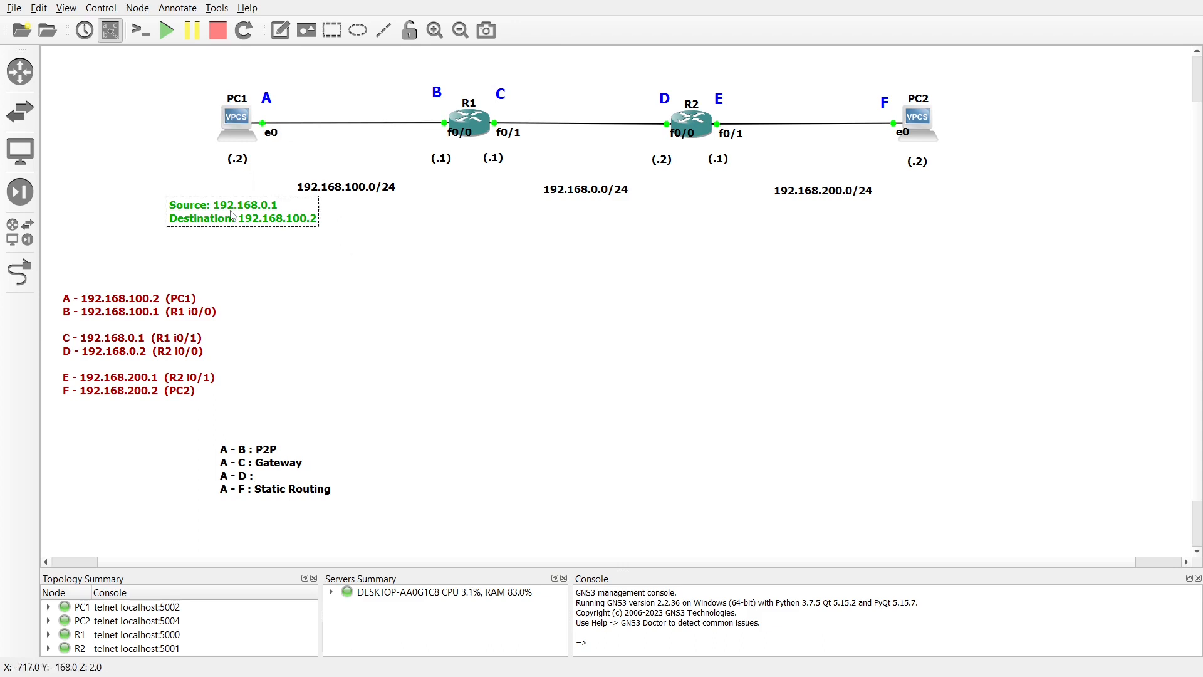
{"action": "left_click", "coordinate": [270, 214]}
{"action": "type", "text": "10"}
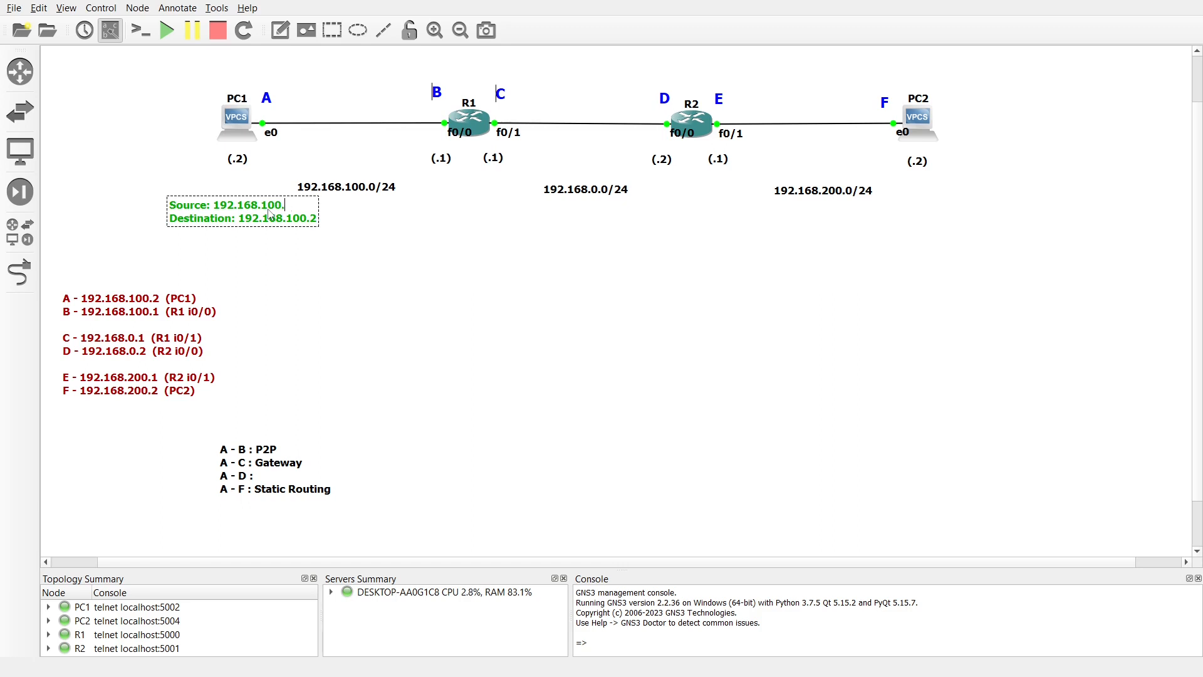
{"action": "key", "text": "BackSpace"}
{"action": "key", "text": "BackSpace"}
{"action": "left_click", "coordinate": [265, 259]}
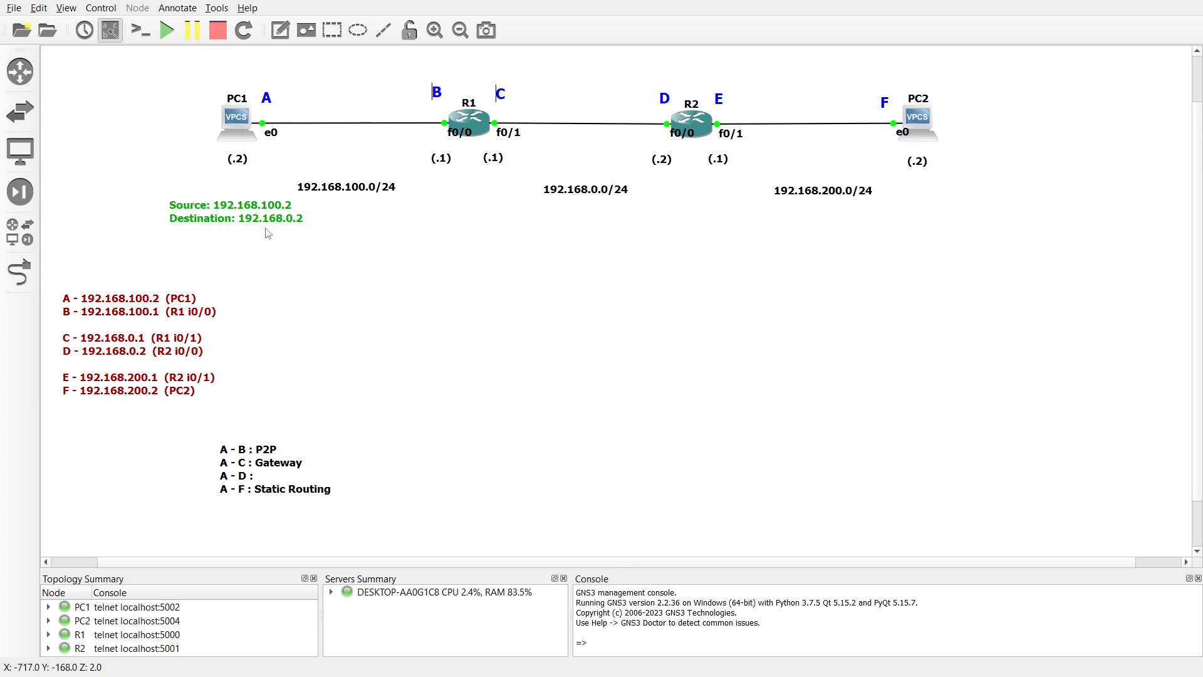
{"action": "left_click_drag", "start_coordinate": [228, 221], "coordinate": [458, 219]}
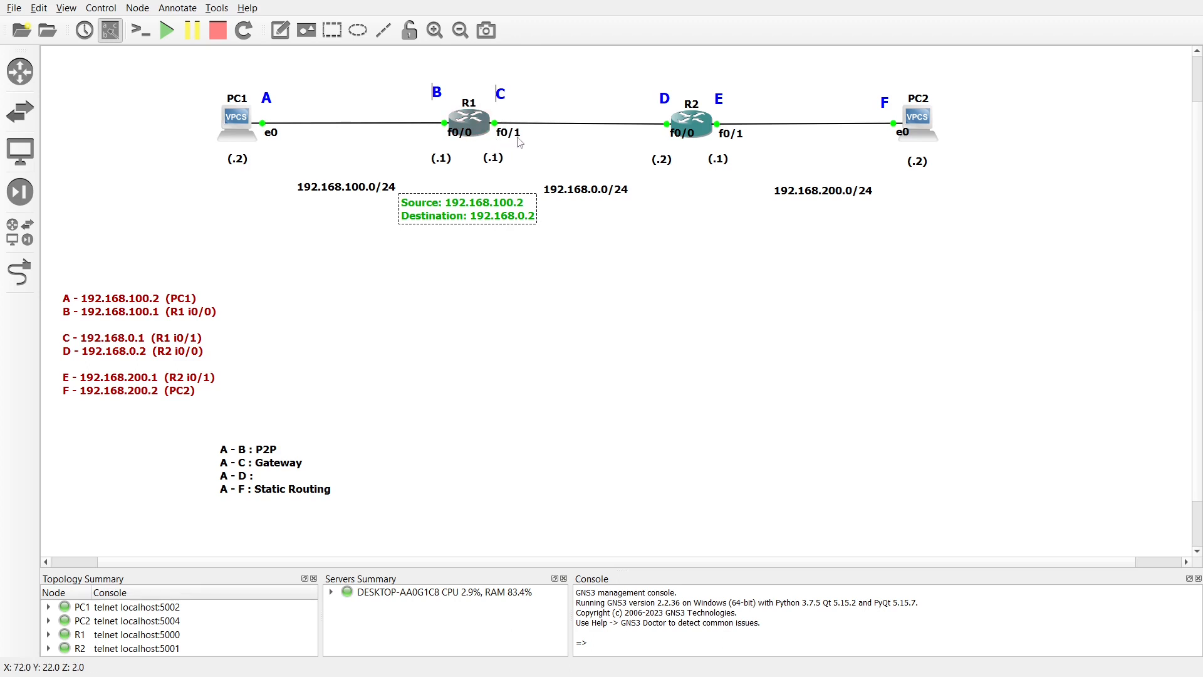
Look up the route to 192.168.0.2 in R1's console and highlight its exit interface
{"action": "double_click", "coordinate": [476, 110]}
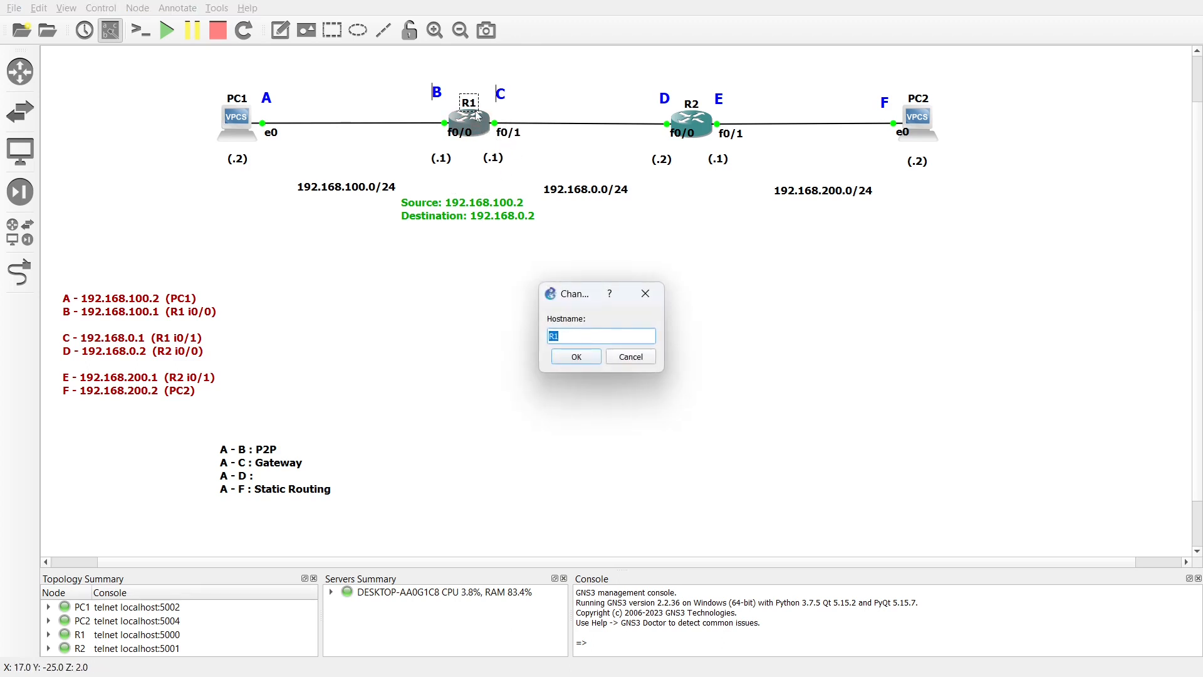
{"action": "left_click", "coordinate": [630, 356]}
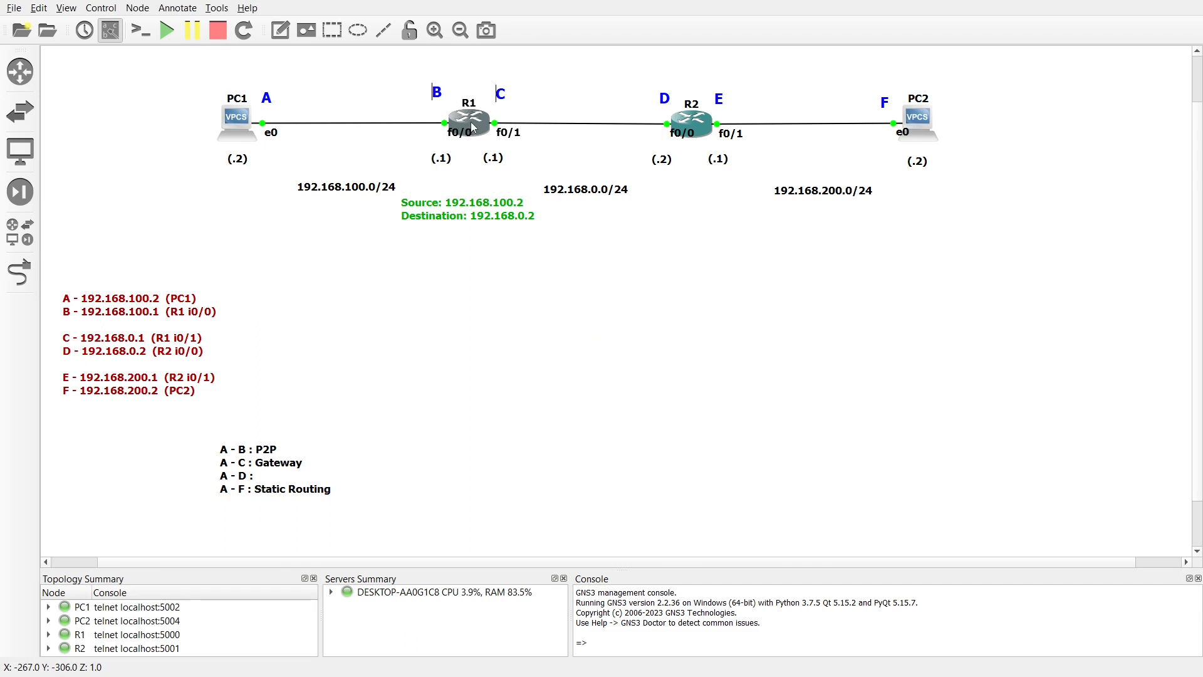
{"action": "double_click", "coordinate": [473, 127]}
{"action": "key", "text": "Up"}
{"action": "key", "text": "Left"}
{"action": "key", "text": "Left"}
{"action": "key", "text": "Left"}
{"action": "key", "text": "BackSpace"}
{"action": "key", "text": "BackSpace"}
{"action": "key", "text": "Right"}
{"action": "key", "text": "Right"}
{"action": "key", "text": "Right"}
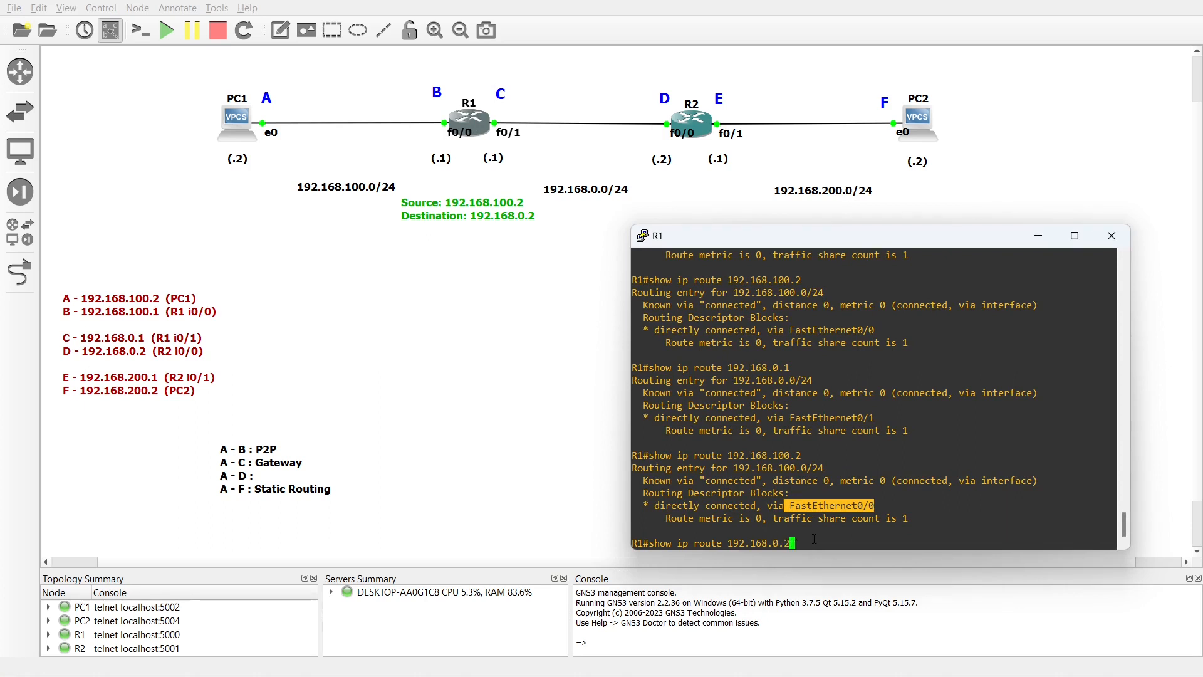
{"action": "key", "text": "Return"}
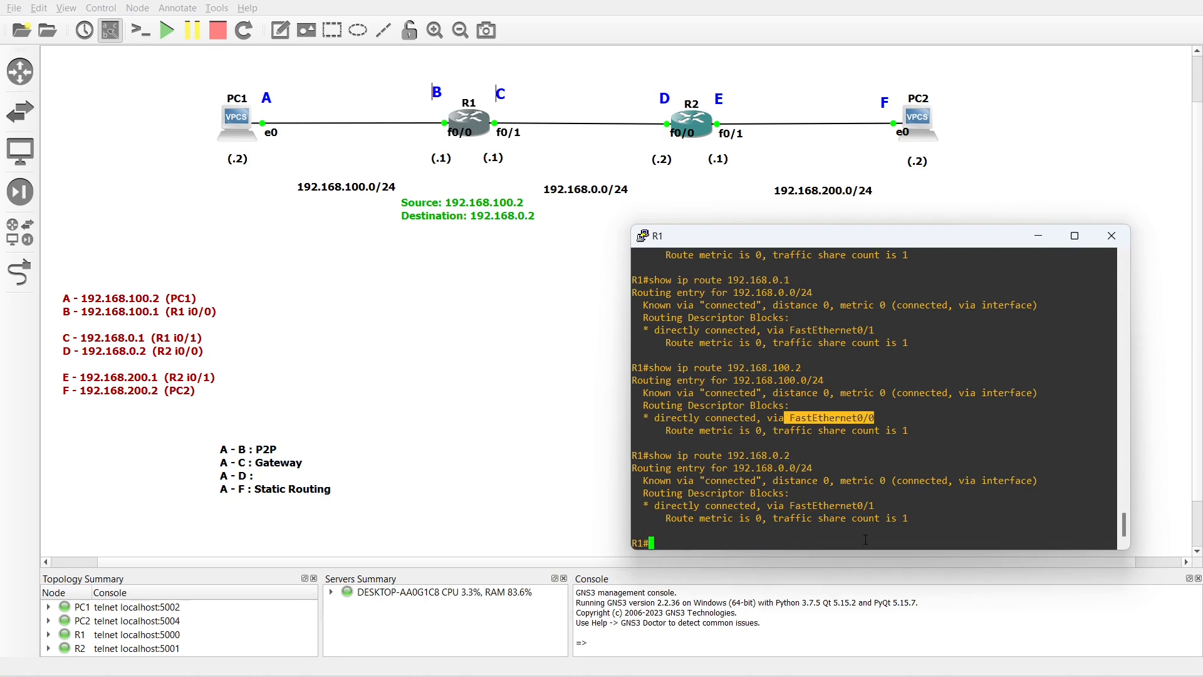
{"action": "left_click_drag", "start_coordinate": [644, 480], "coordinate": [876, 505]}
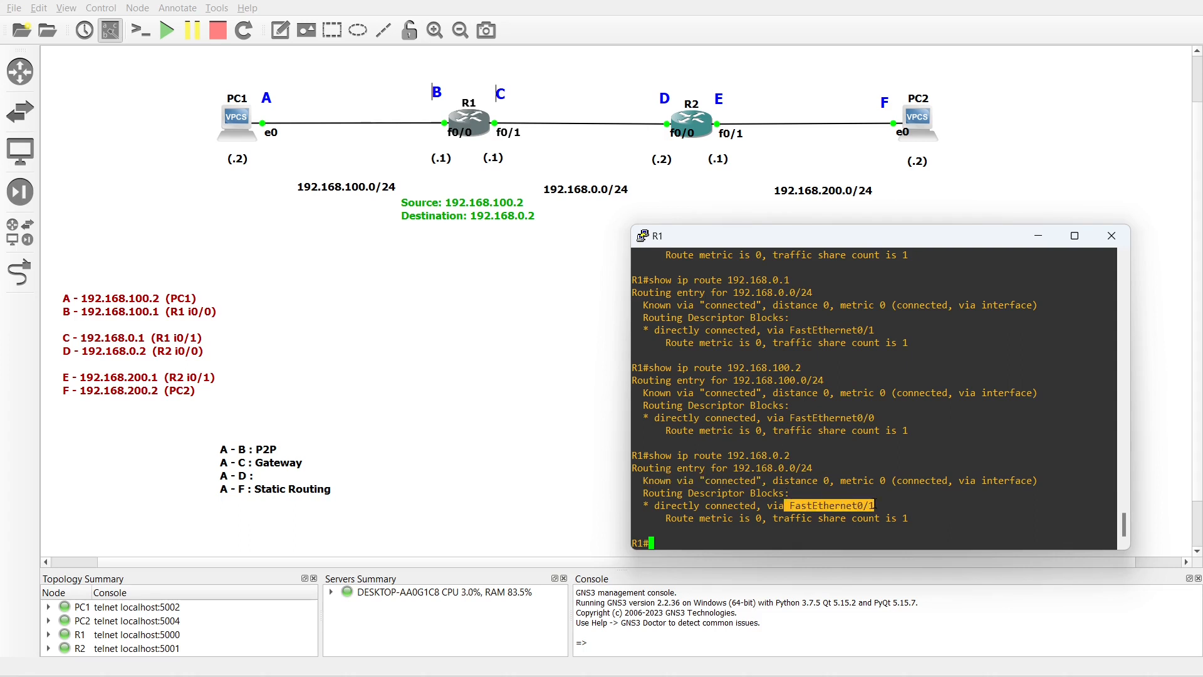
Move the green note below R2, look up the route to 192.168.0.2 in R2's console, and highlight its exit interface
{"action": "left_click_drag", "start_coordinate": [470, 218], "coordinate": [700, 226]}
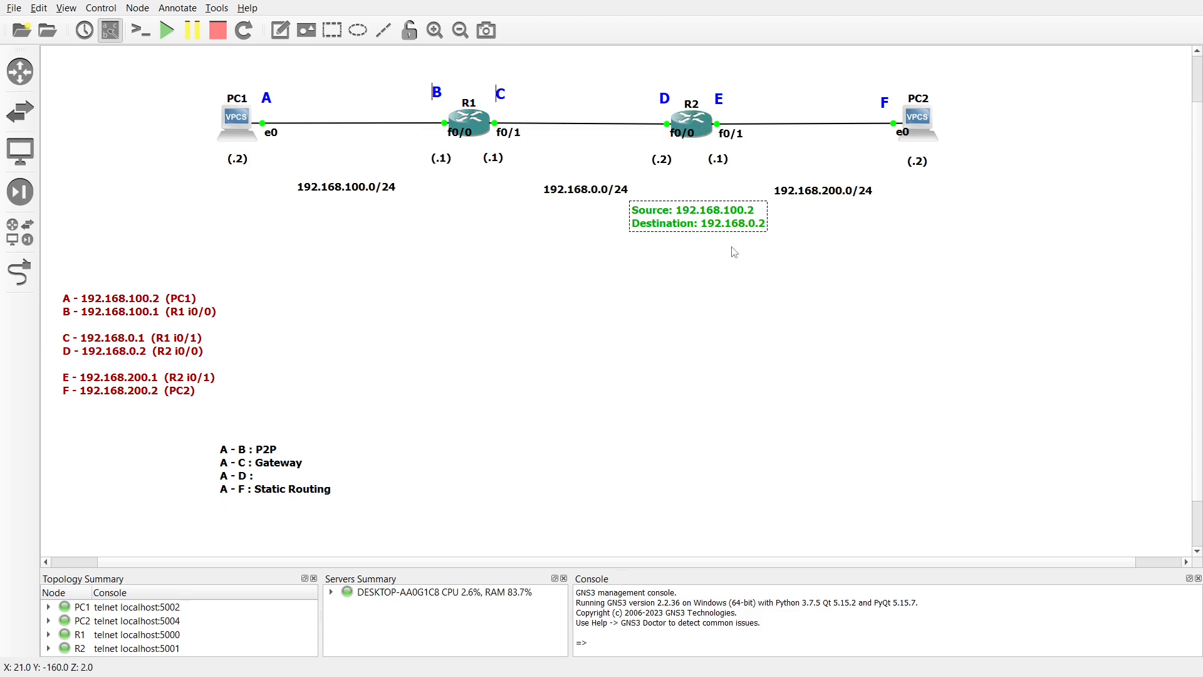
{"action": "left_click", "coordinate": [698, 120]}
{"action": "double_click", "coordinate": [697, 120]}
{"action": "key", "text": "Up"}
{"action": "key", "text": "Left"}
{"action": "key", "text": "Left"}
{"action": "key", "text": "Left"}
{"action": "key", "text": "BackSpace"}
{"action": "key", "text": "BackSpace"}
{"action": "key", "text": "Return"}
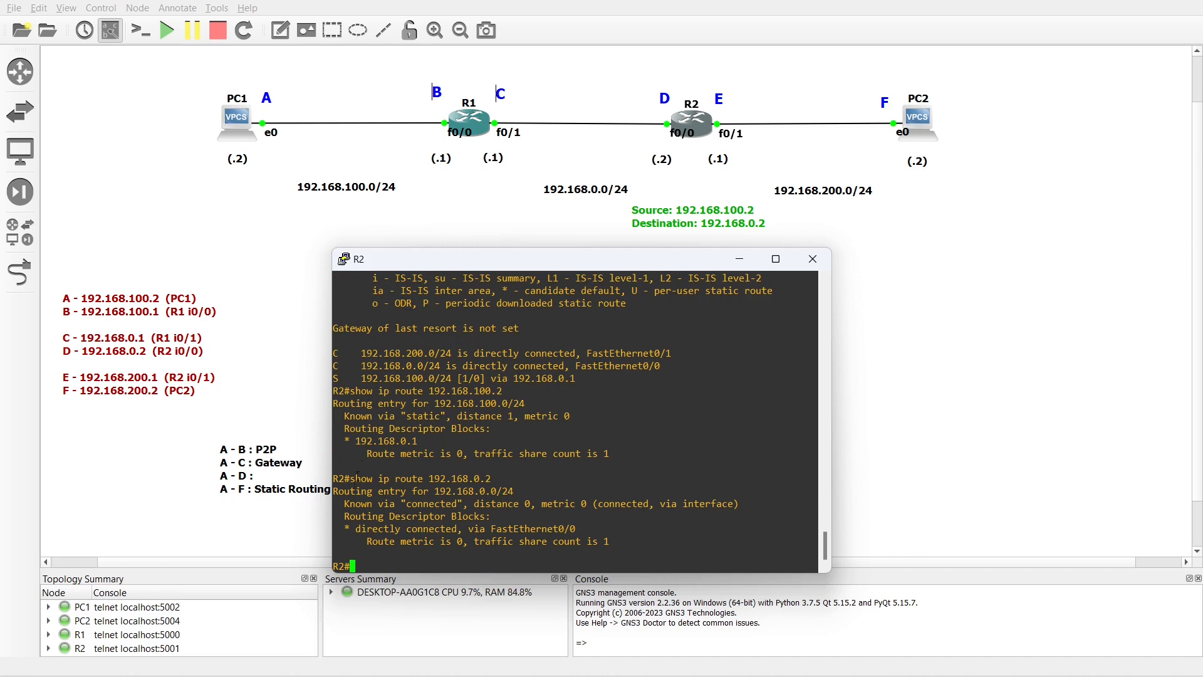
{"action": "left_click_drag", "start_coordinate": [346, 503], "coordinate": [576, 528]}
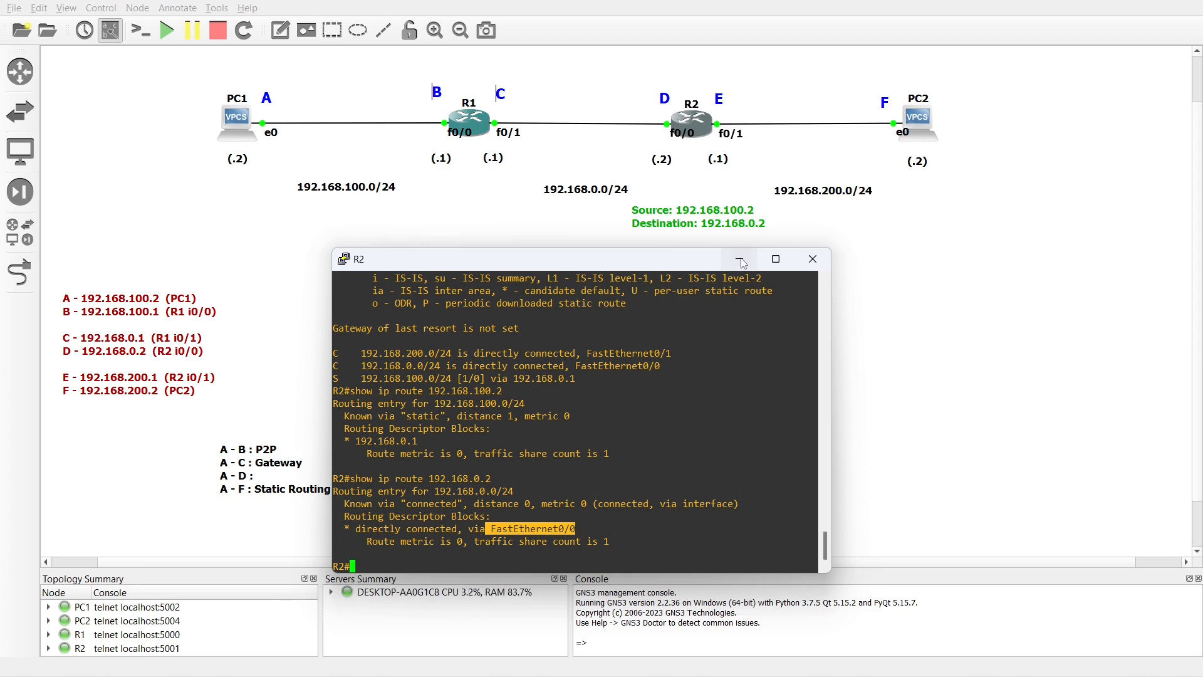
{"action": "left_click", "coordinate": [739, 260]}
Change the green note below R2 to source 192.168.0.2 and destination 192.168.100.2
{"action": "left_click", "coordinate": [671, 211]}
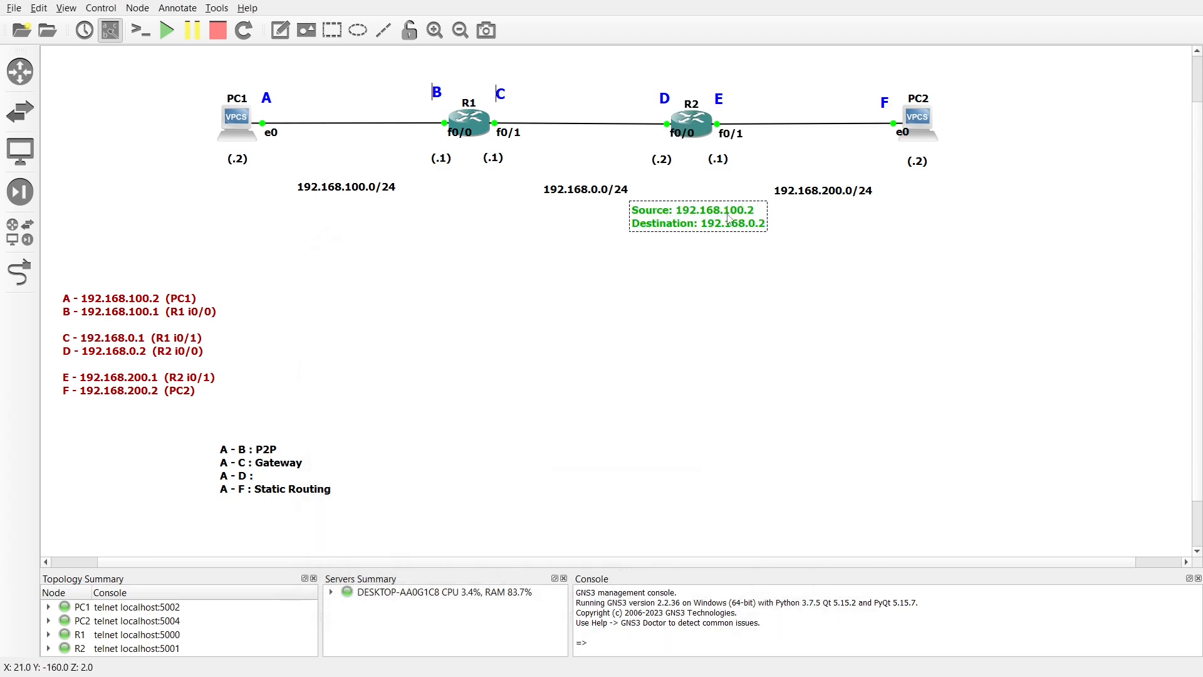
{"action": "key", "text": "BackSpace"}
{"action": "key", "text": "BackSpace"}
{"action": "type", "text": "10"}
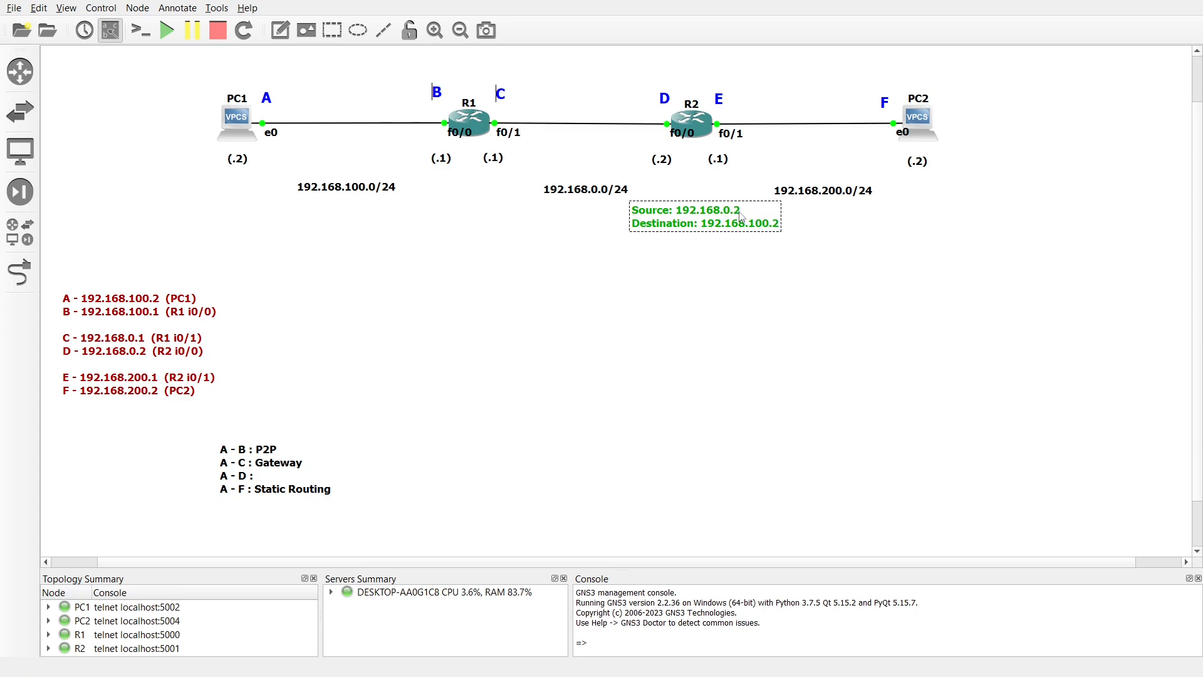
{"action": "left_click", "coordinate": [691, 285]}
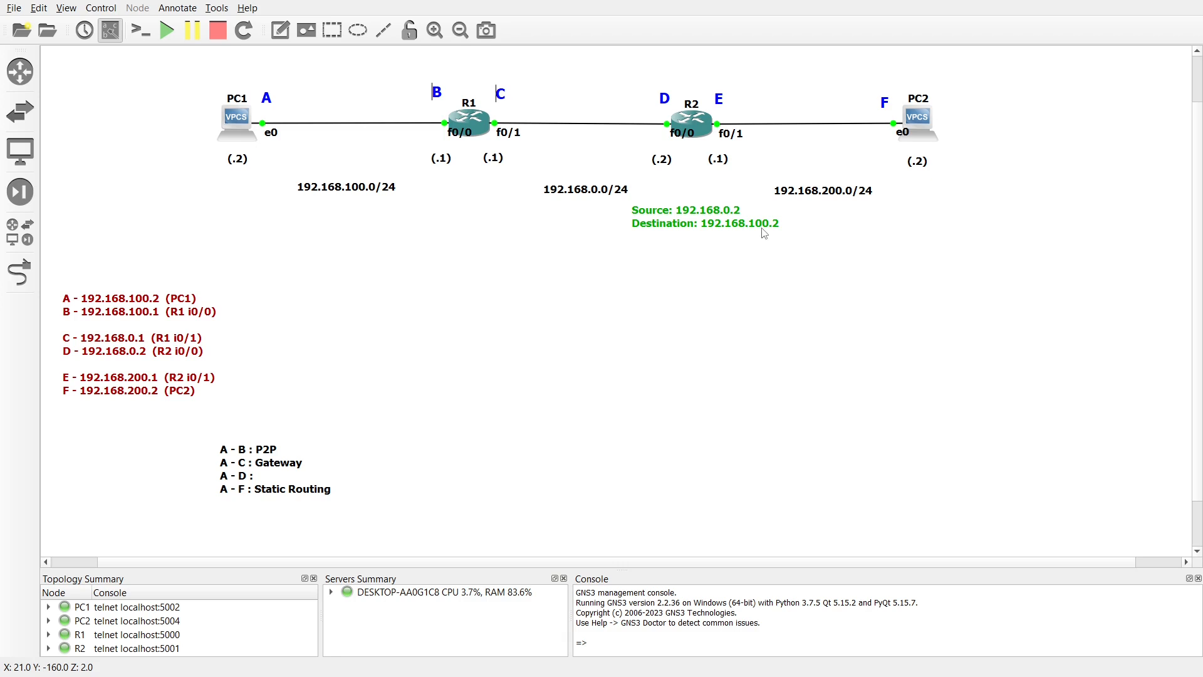
Look up the route to 192.168.100.2 in R2's console and highlight its route type and next-hop address
{"action": "left_click", "coordinate": [697, 122]}
{"action": "double_click", "coordinate": [696, 122]}
{"action": "key", "text": "Up"}
{"action": "key", "text": "Up"}
{"action": "key", "text": "Left"}
{"action": "key", "text": "Left"}
{"action": "key", "text": "Left"}
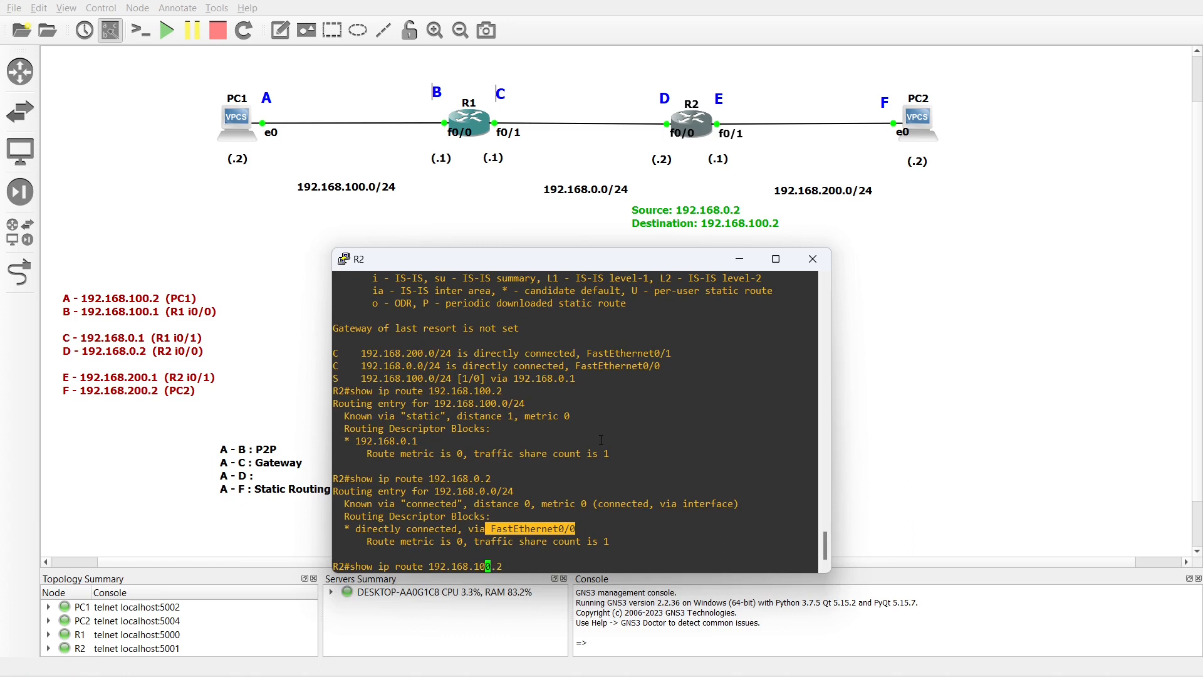
{"action": "key", "text": "Return"}
{"action": "left_click_drag", "start_coordinate": [343, 503], "coordinate": [445, 503]}
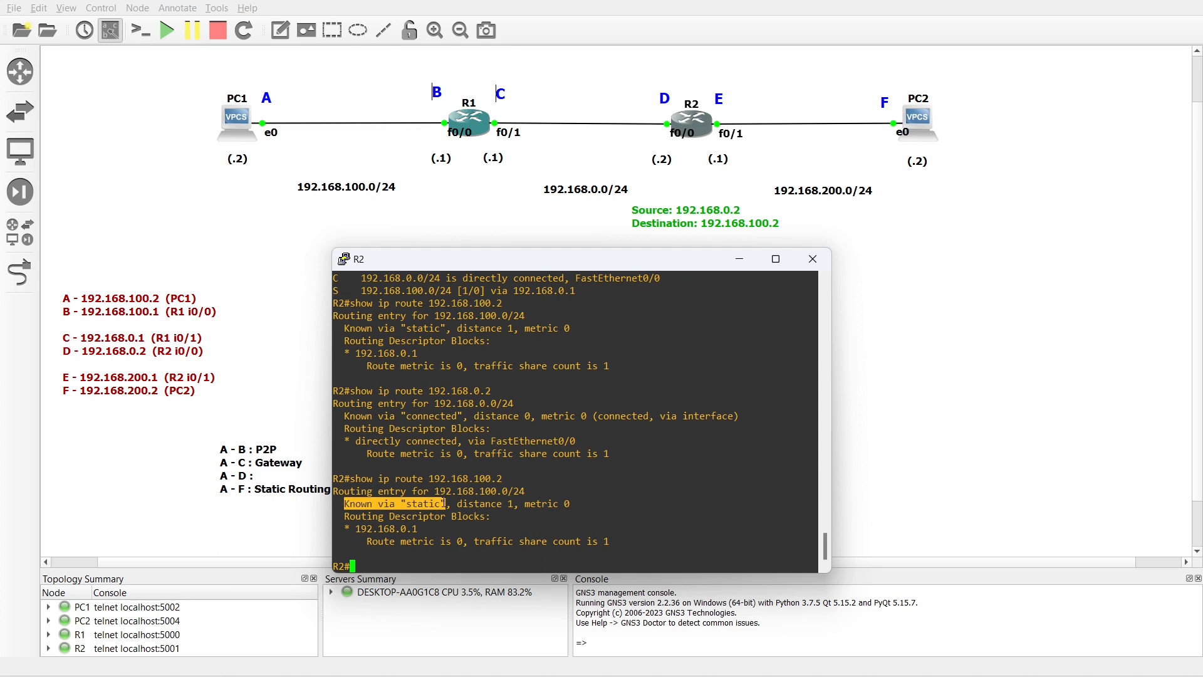
{"action": "left_click_drag", "start_coordinate": [354, 528], "coordinate": [414, 528]}
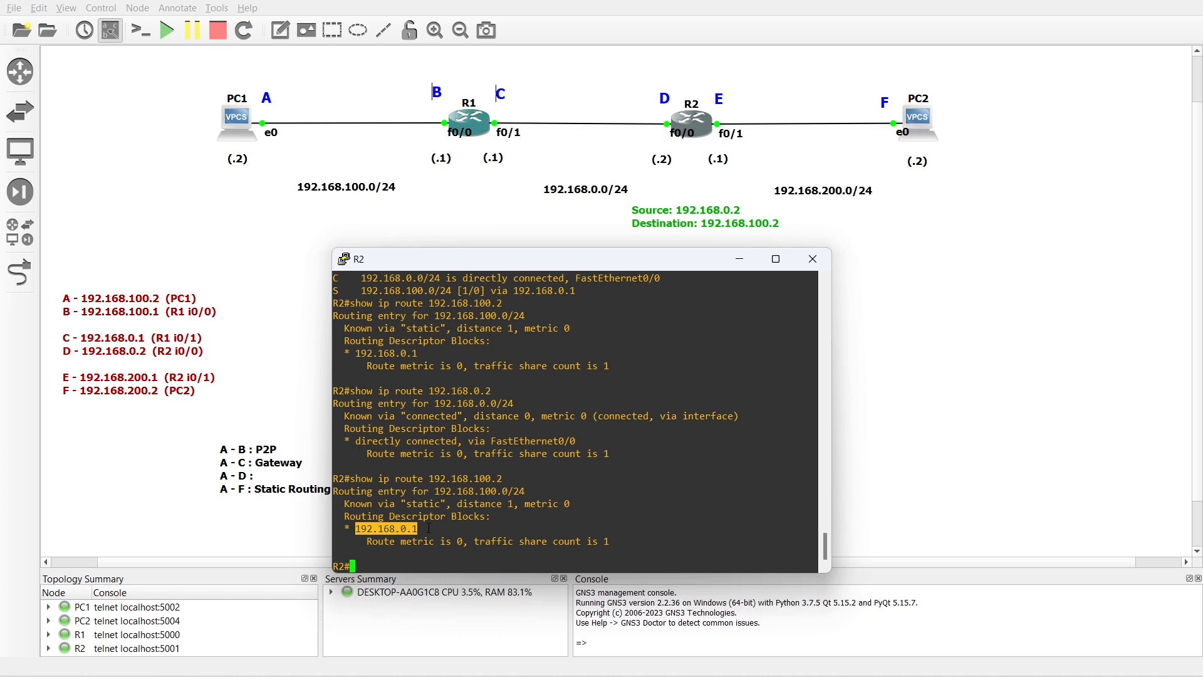
Move the green note below R1 and look up the route to 192.168.100.2 in R1's console, highlighting its exit interface
{"action": "left_click", "coordinate": [694, 219]}
{"action": "left_click_drag", "start_coordinate": [693, 220], "coordinate": [465, 215]}
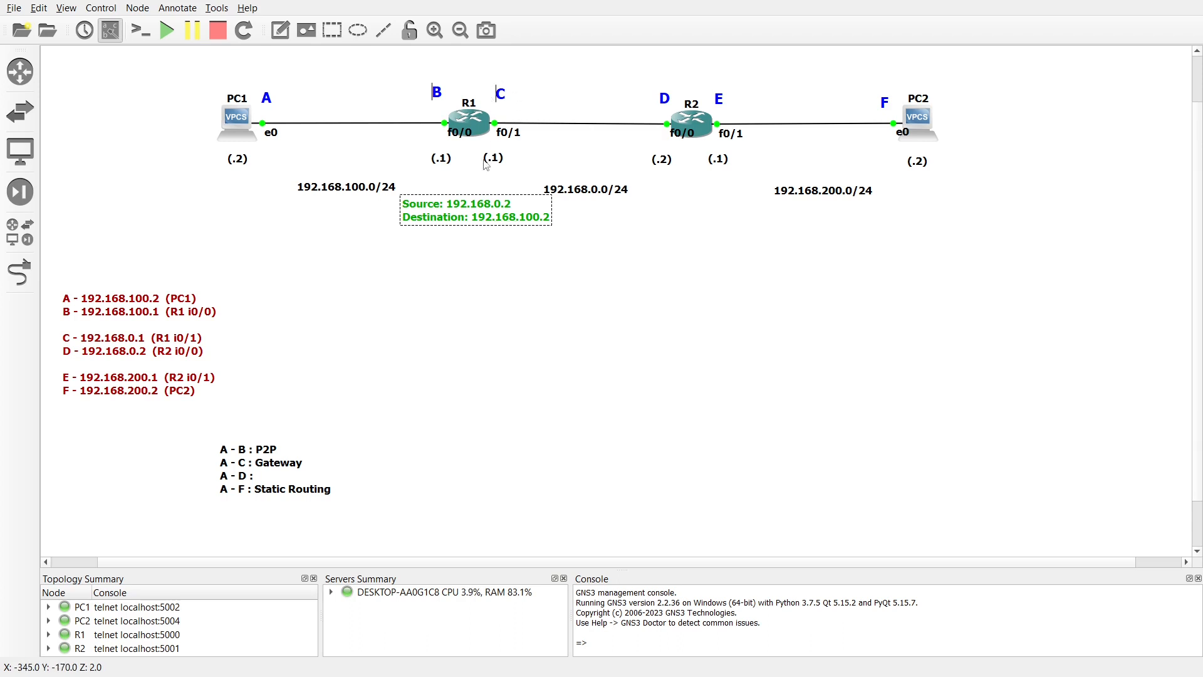
{"action": "left_click", "coordinate": [477, 123]}
{"action": "double_click", "coordinate": [478, 123]}
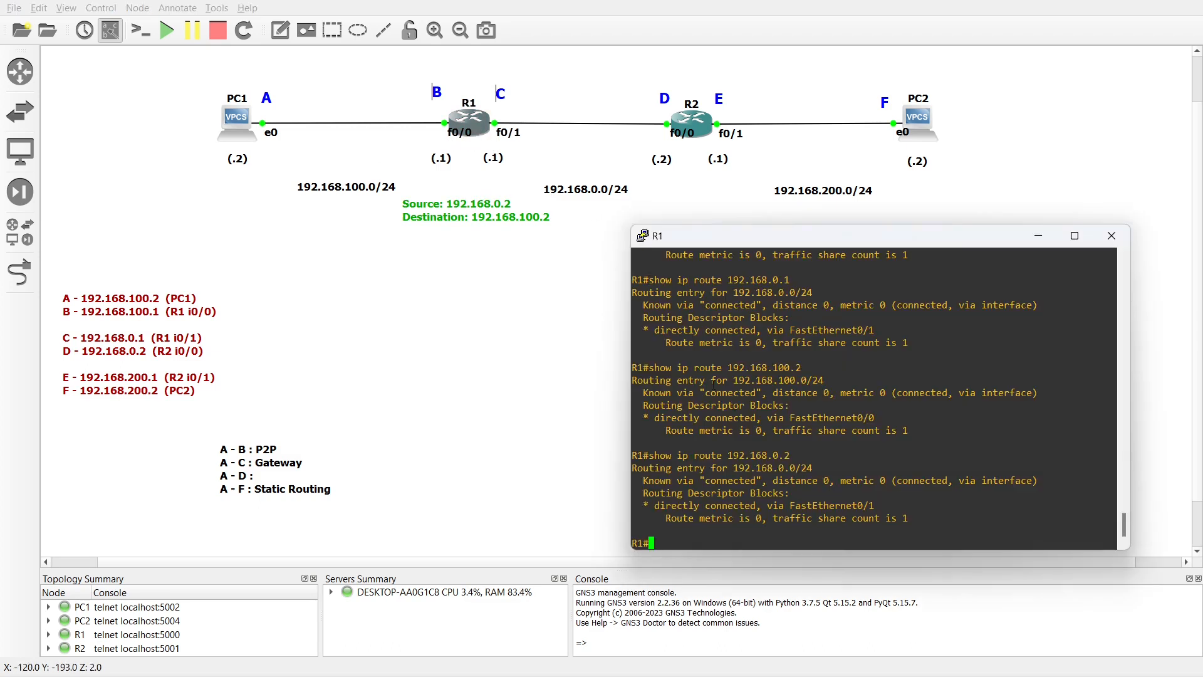
{"action": "key", "text": "Up"}
{"action": "key", "text": "Left"}
{"action": "key", "text": "Left"}
{"action": "key", "text": "Left"}
{"action": "type", "text": "10"}
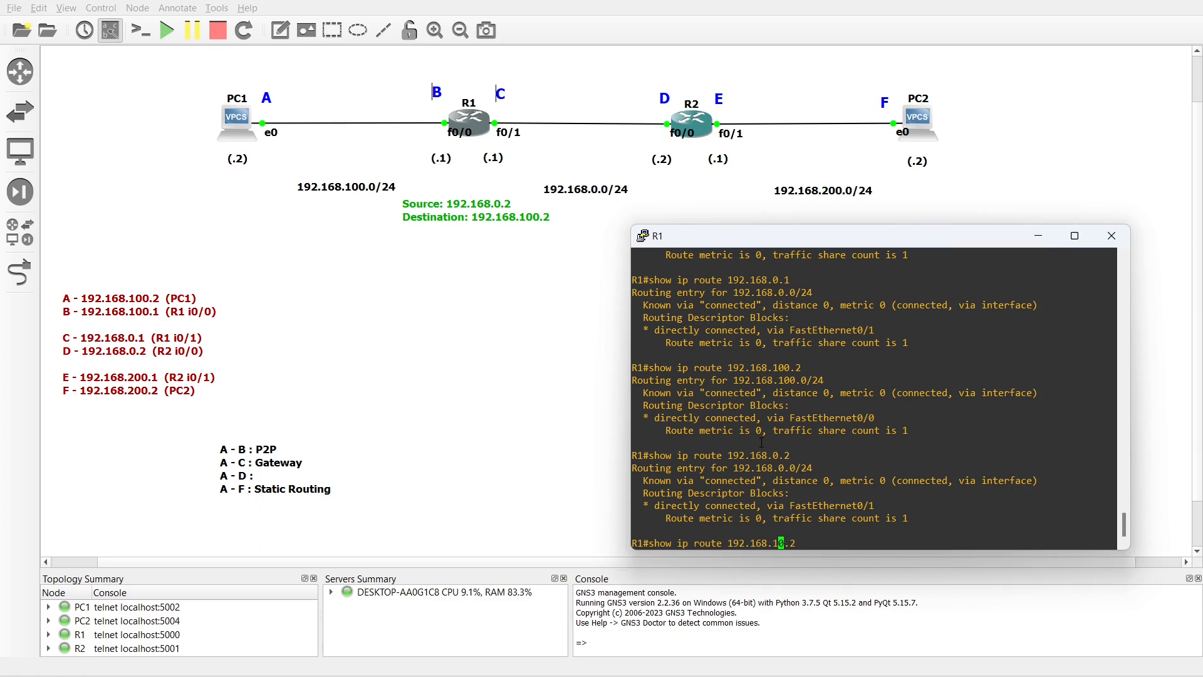
{"action": "key", "text": "Right"}
{"action": "key", "text": "Return"}
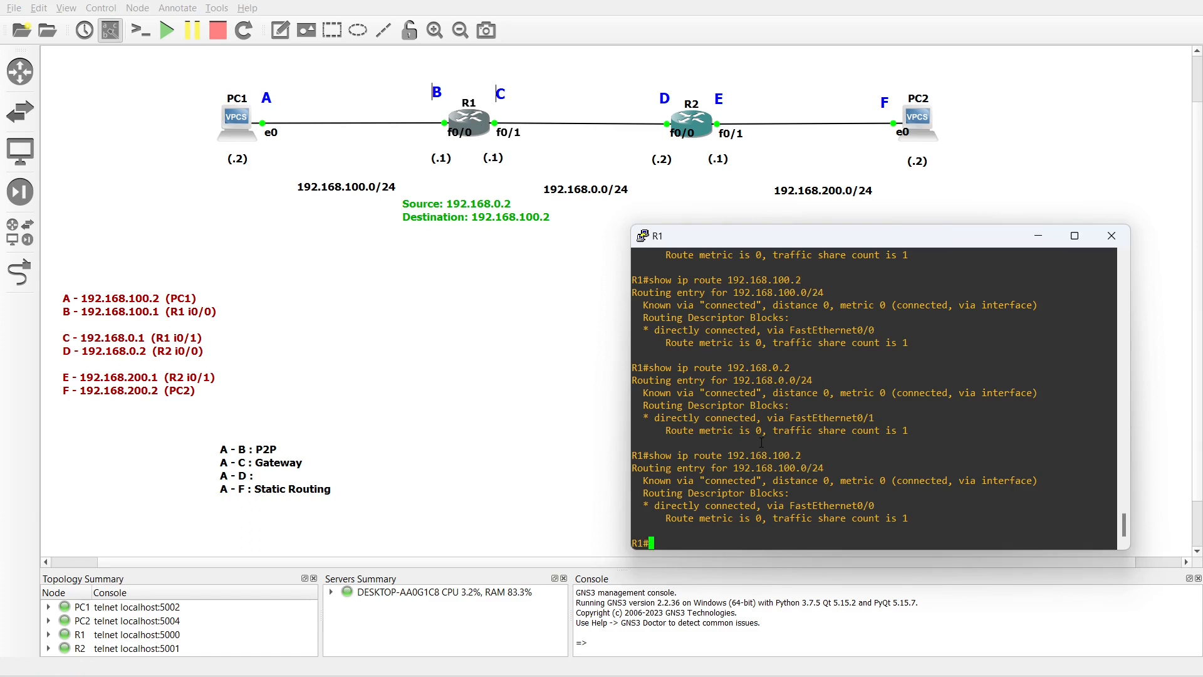
{"action": "left_click_drag", "start_coordinate": [643, 480], "coordinate": [1116, 505]}
Move the green note below PC1 and ping 192.168.0.2 from PC1's console
{"action": "mouse_move", "coordinate": [456, 200]}
{"action": "left_mouse_down"}
{"action": "mouse_move", "coordinate": [422, 150]}
{"action": "mouse_move", "coordinate": [384, 152]}
{"action": "mouse_move", "coordinate": [207, 216]}
{"action": "left_mouse_up"}
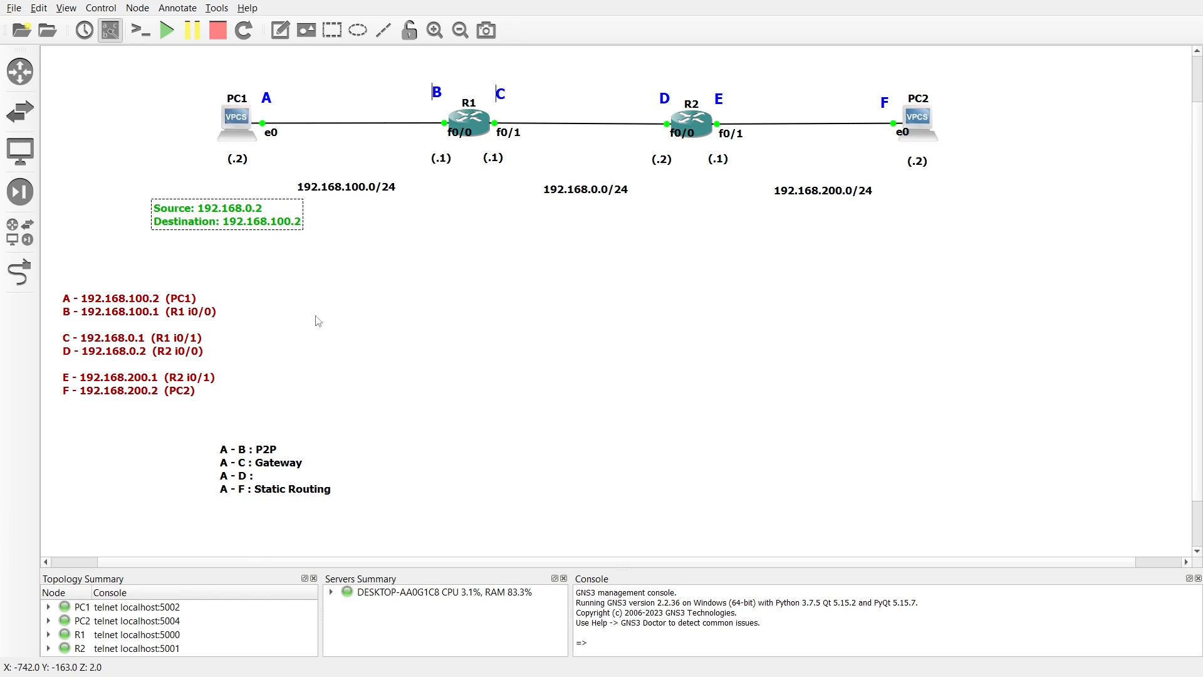
{"action": "double_click", "coordinate": [240, 129]}
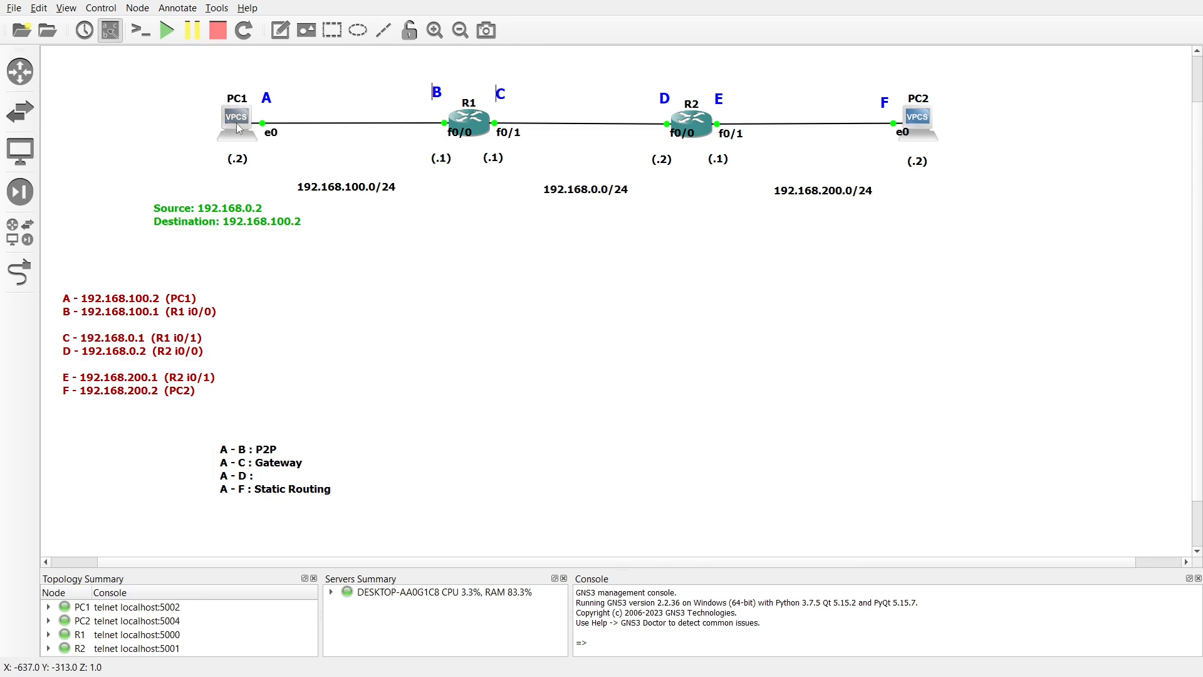
{"action": "key", "text": "Up"}
{"action": "key", "text": "BackSpace"}
{"action": "type", "text": "2"}
{"action": "key", "text": "Return"}
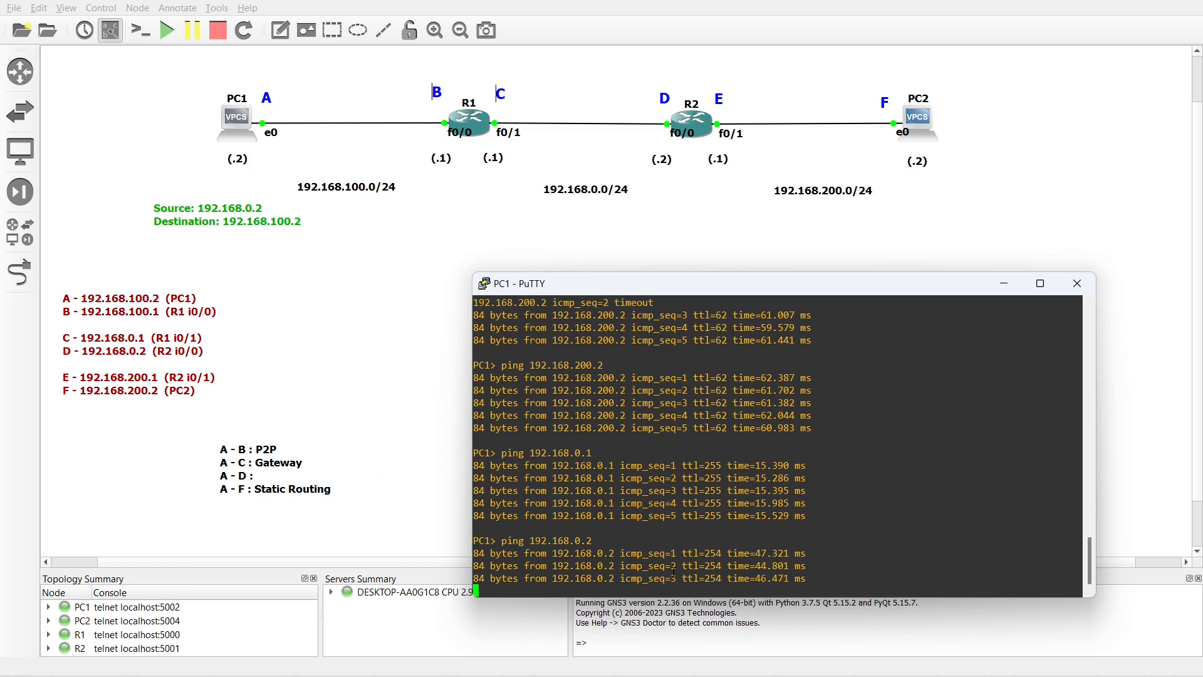
Remove R2's static route to 192.168.100.0 255.255.255.0 in configuration mode and return to privileged mode
{"action": "left_click", "coordinate": [699, 121]}
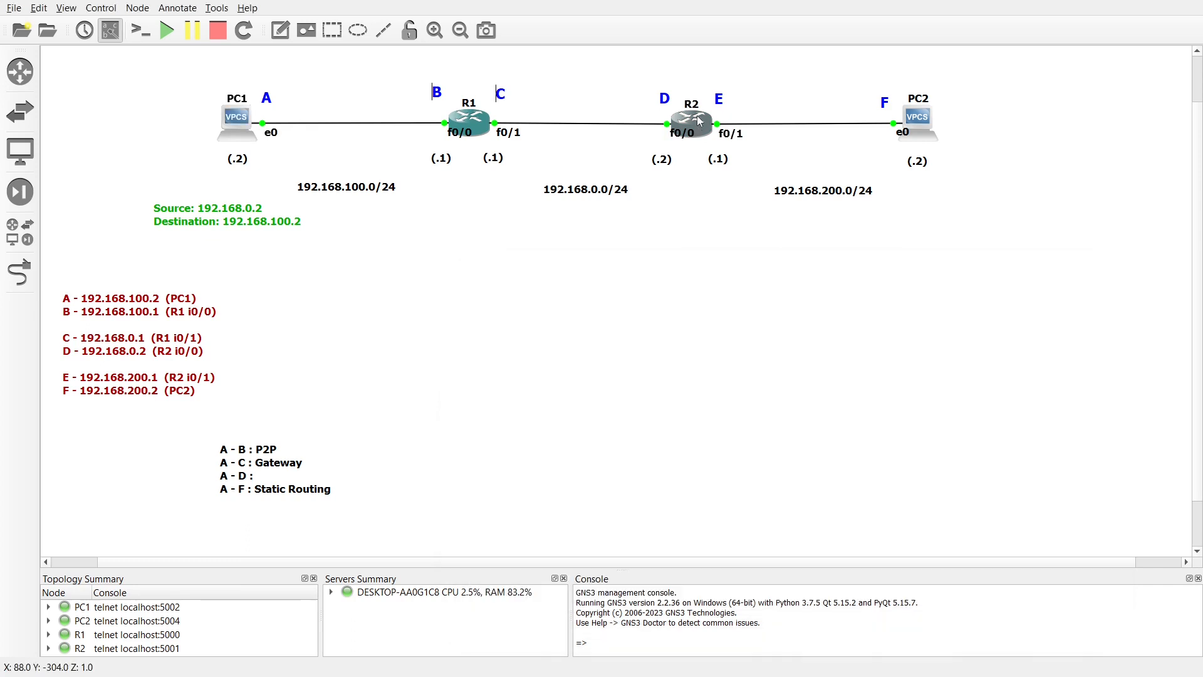
{"action": "double_click", "coordinate": [700, 121]}
{"action": "left_click_drag", "start_coordinate": [611, 268], "coordinate": [769, 249]}
{"action": "type", "text": "conf t"}
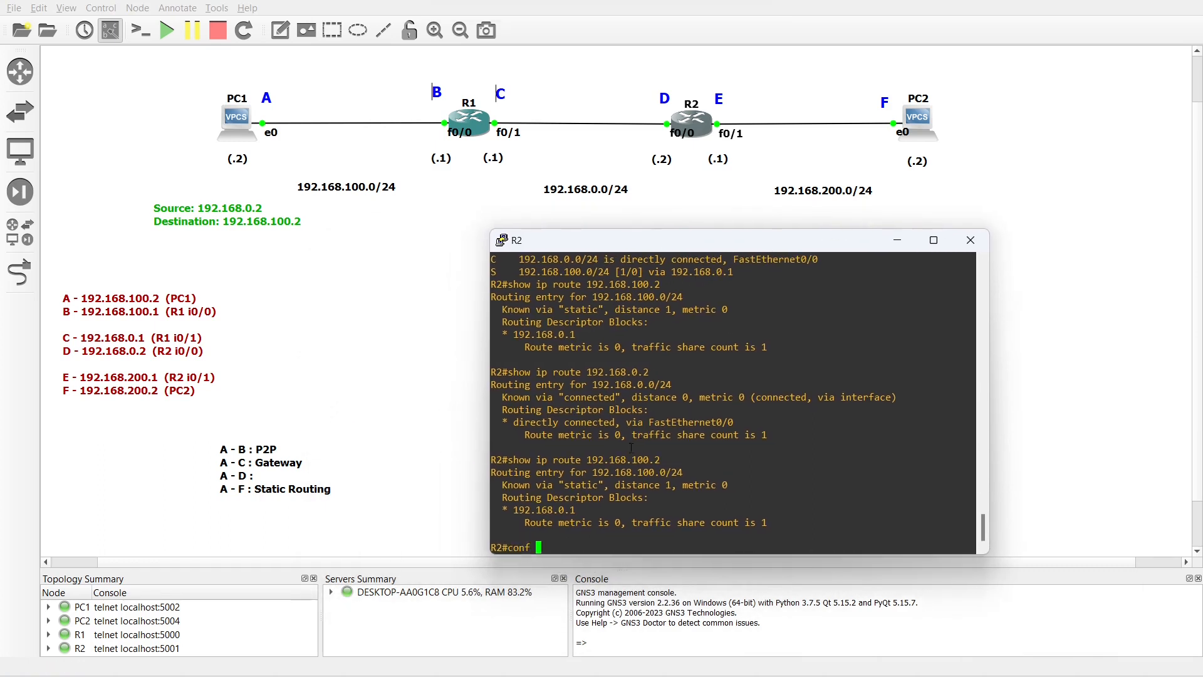
{"action": "key", "text": "Return"}
{"action": "type", "text": "no ip r"}
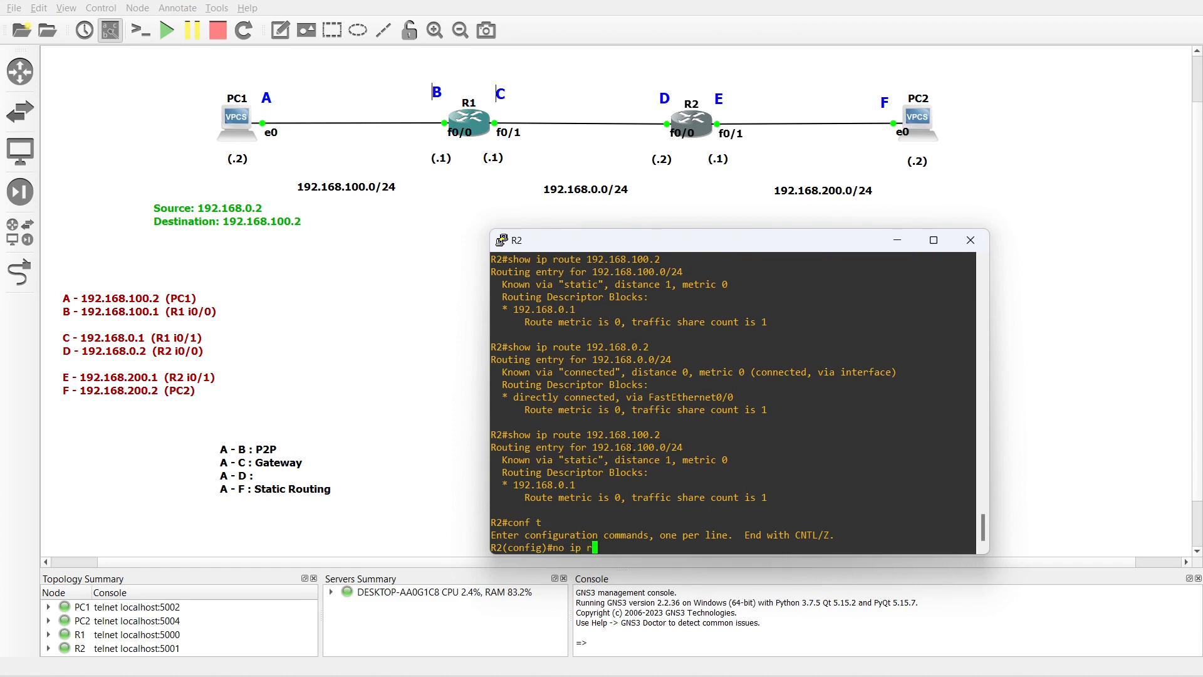
{"action": "type", "text": "oute 192.168.100.0 255.255.255.0"}
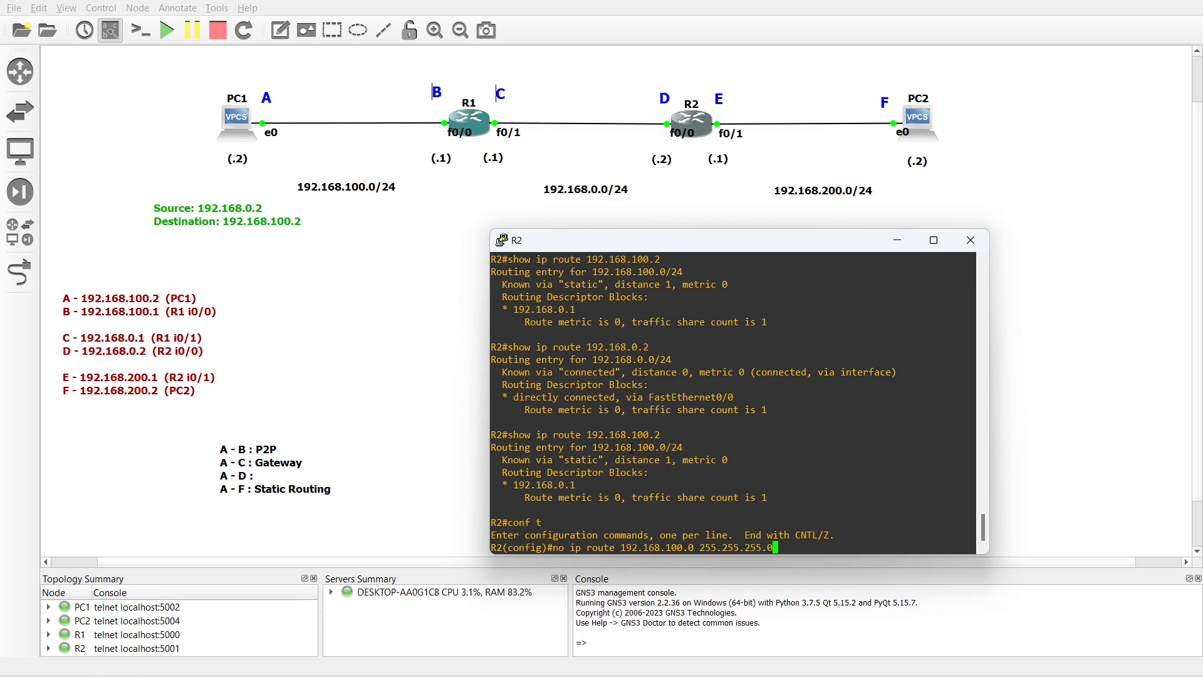
{"action": "key", "text": "Return"}
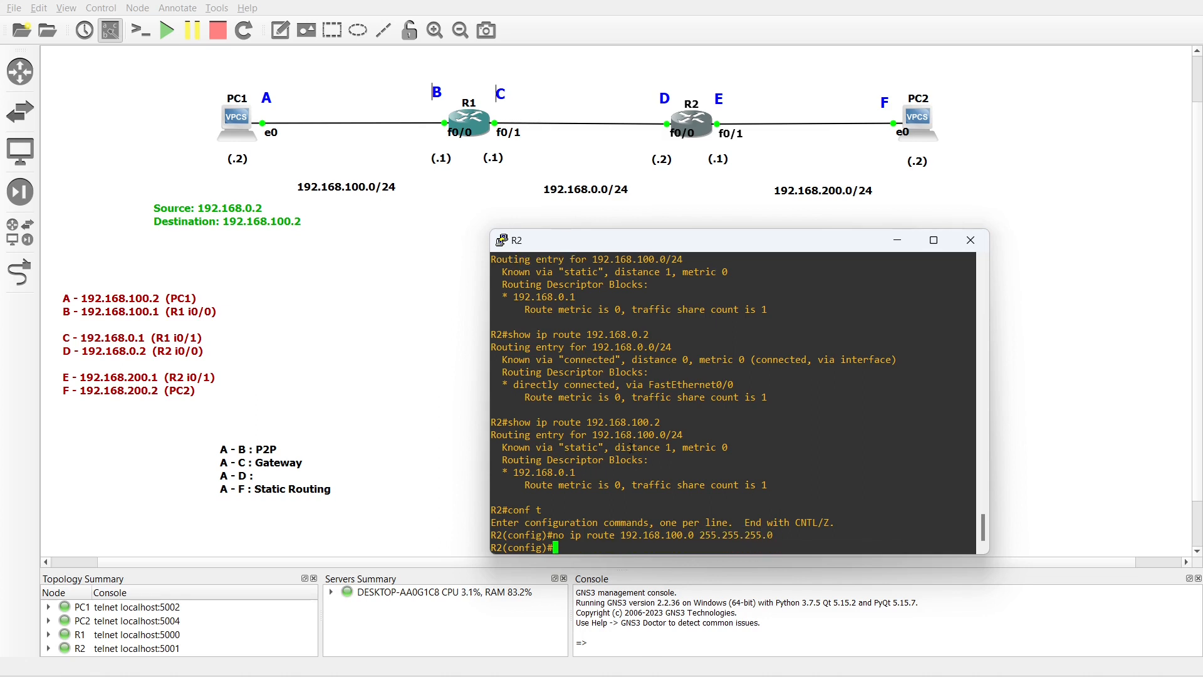
{"action": "type", "text": "end"}
{"action": "key", "text": "Return"}
Show the full IP routing table in R2's console
{"action": "type", "text": "sjo"}
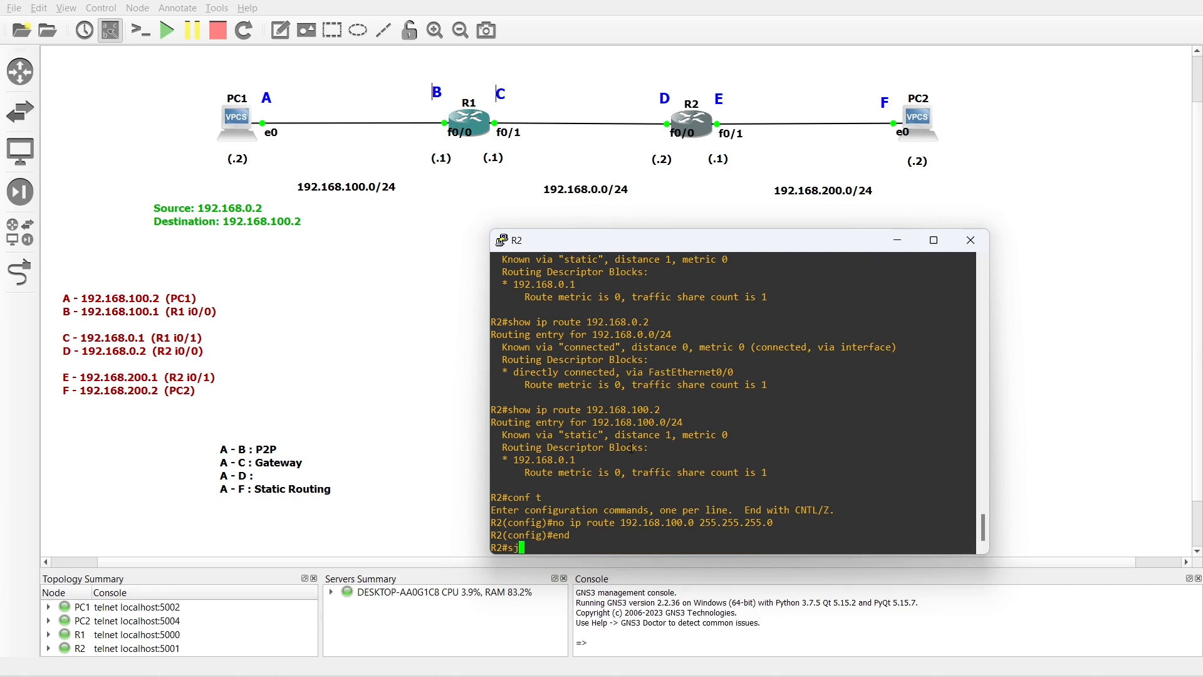
{"action": "key", "text": "BackSpace"}
{"action": "key", "text": "BackSpace"}
{"action": "key", "text": "BackSpace"}
{"action": "type", "text": "show "}
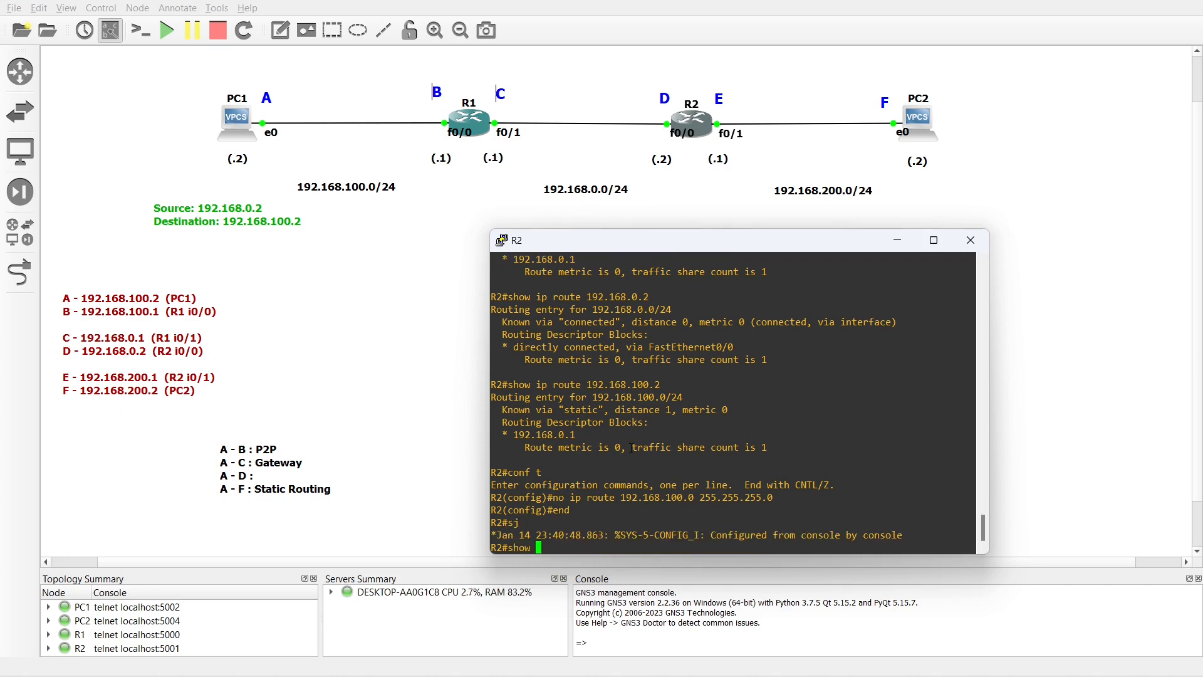
{"action": "type", "text": "ip rou"}
{"action": "key", "text": "Tab"}
{"action": "key", "text": "Return"}
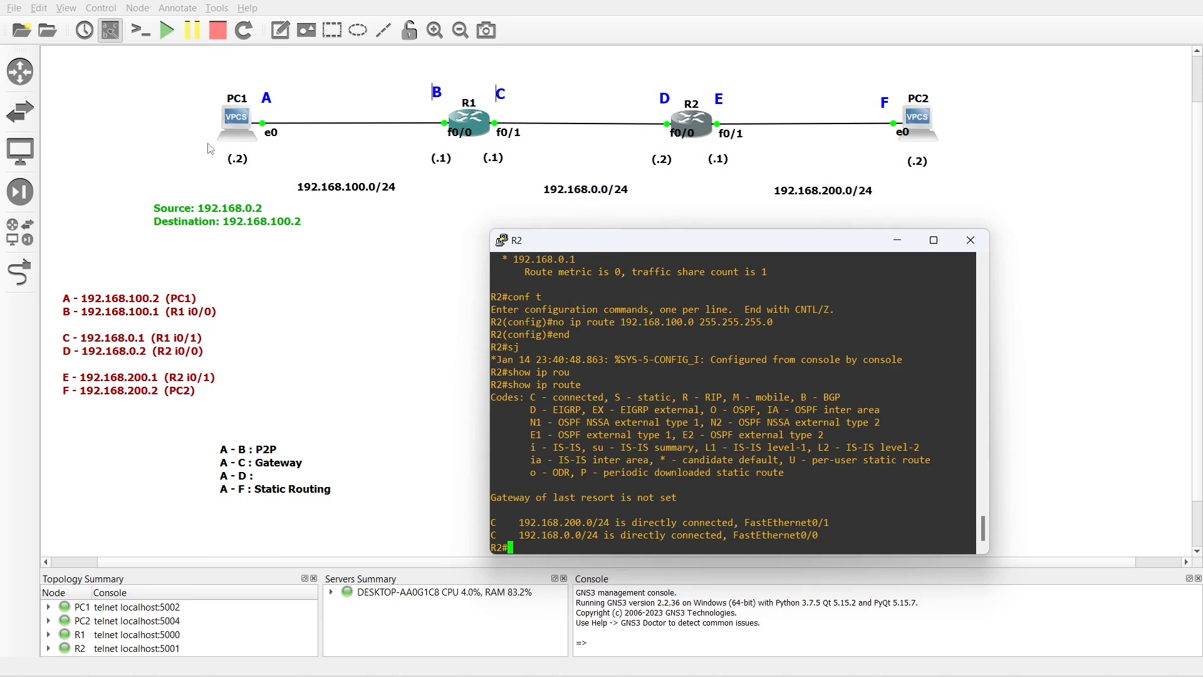
Ping 192.168.0.2 from PC1's console again with R2's static route removed
{"action": "double_click", "coordinate": [236, 124]}
{"action": "key", "text": "Up"}
{"action": "key", "text": "Return"}
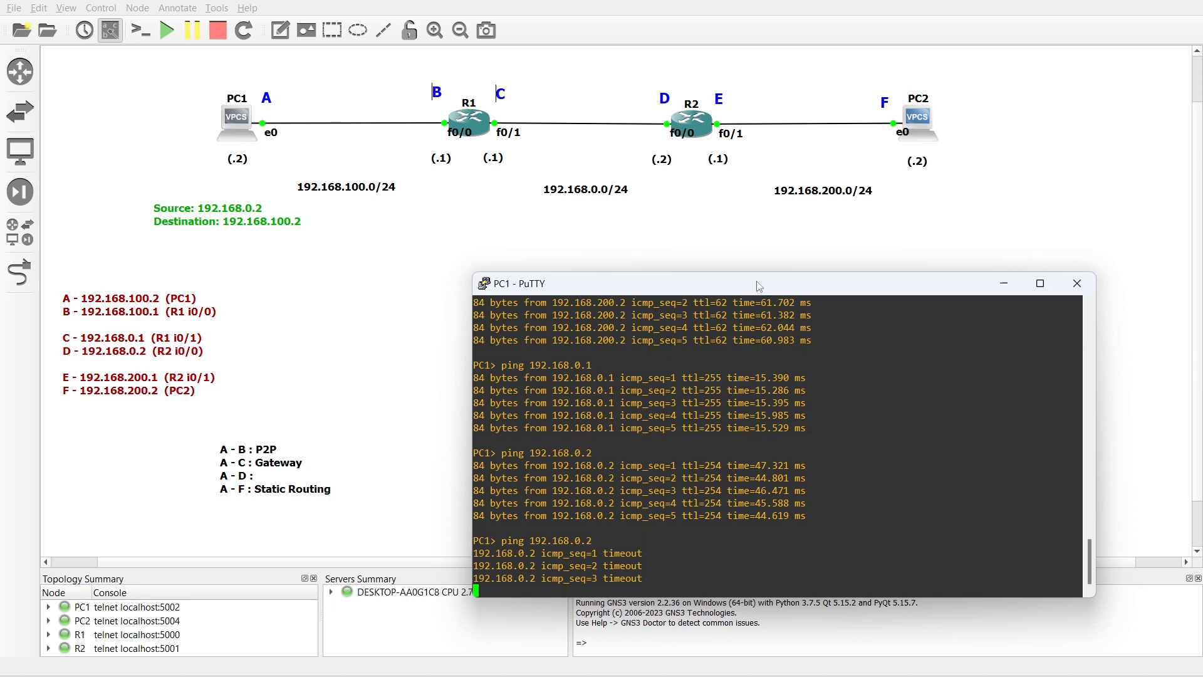
Fill in the A - D entry of the black connectivity note with "Static Routing"
{"action": "left_click", "coordinate": [252, 473]}
{"action": "double_click", "coordinate": [259, 477]}
{"action": "left_click", "coordinate": [270, 478]}
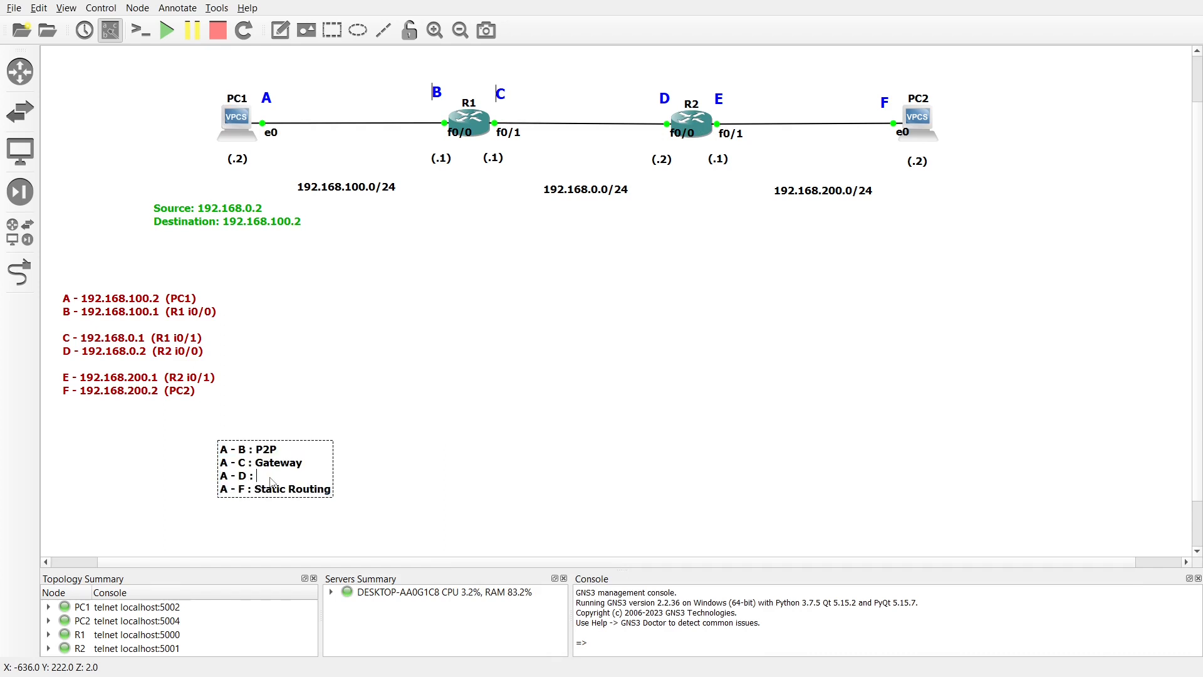
{"action": "type", "text": "Static Routing"}
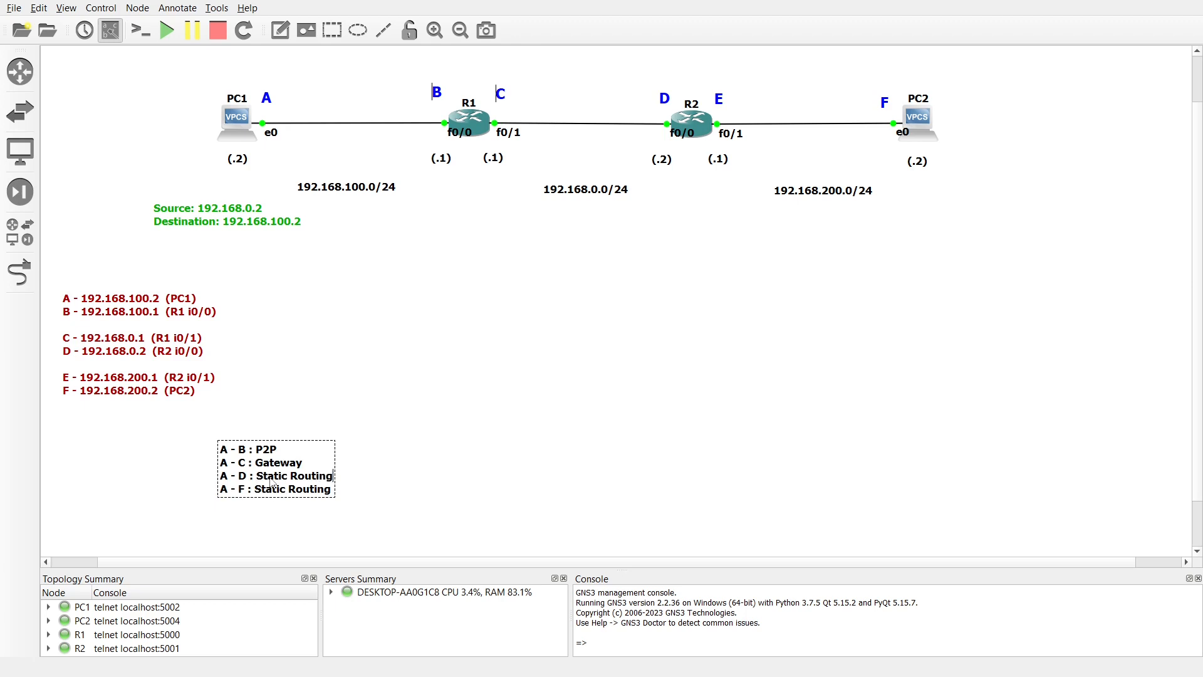
{"action": "left_click", "coordinate": [394, 453]}
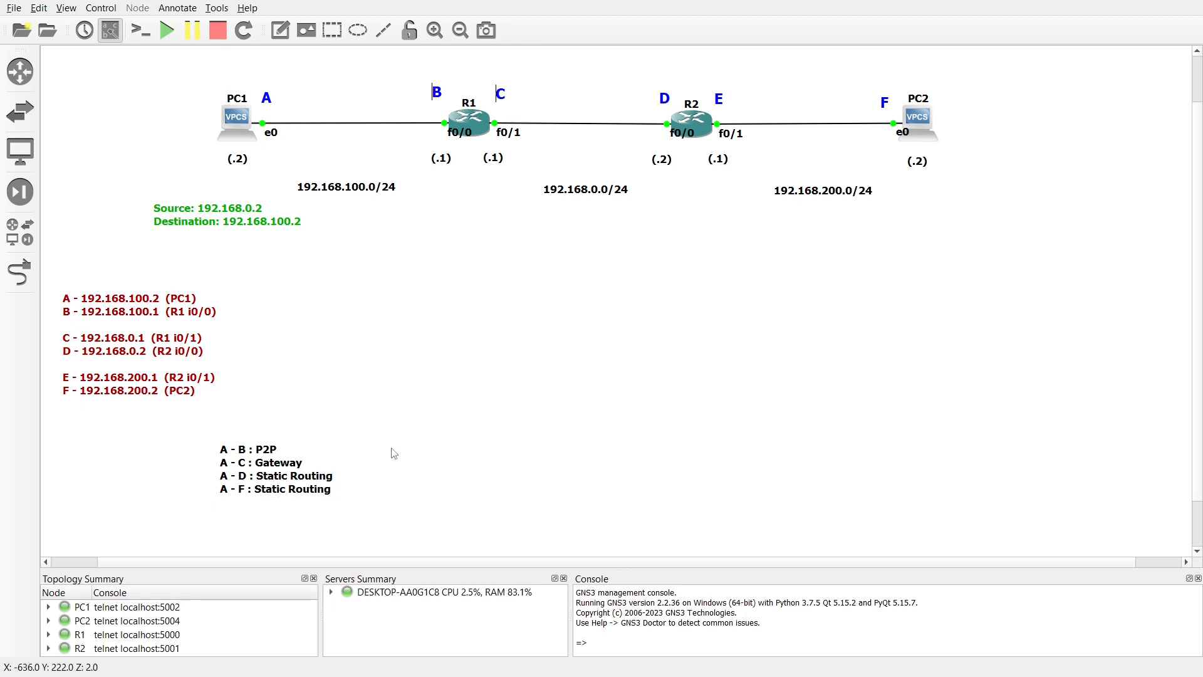
Add an "A - E :" line between the A - D and A - F entries of the black note
{"action": "double_click", "coordinate": [298, 475]}
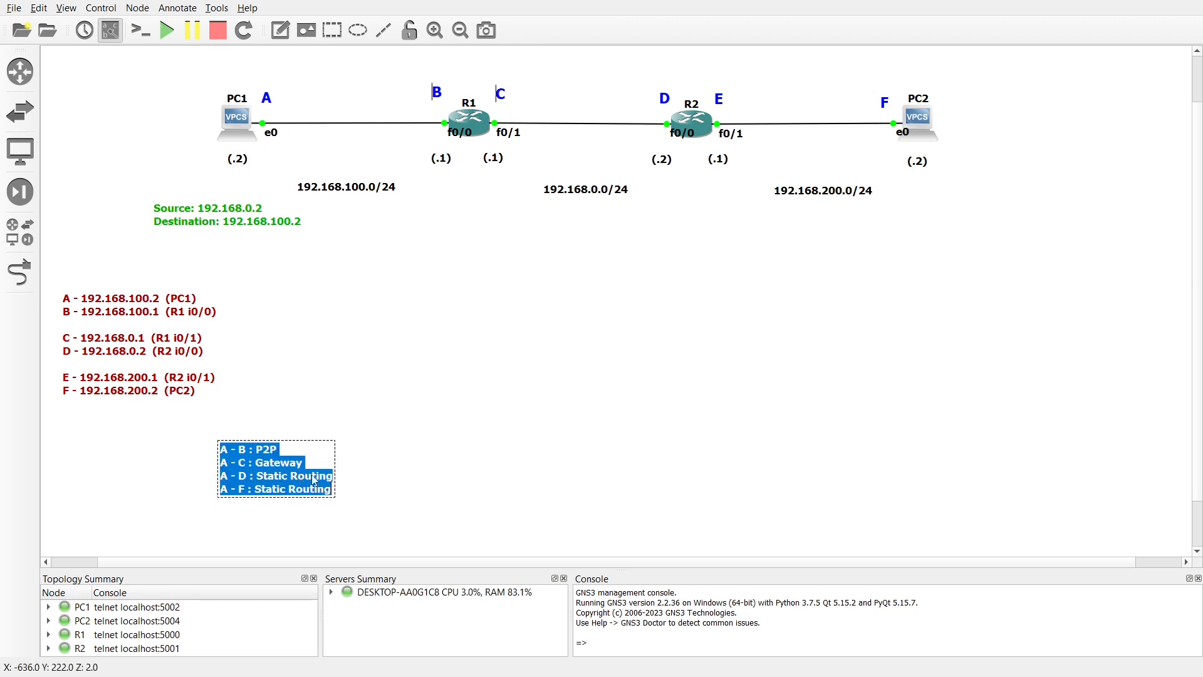
{"action": "left_click", "coordinate": [332, 482]}
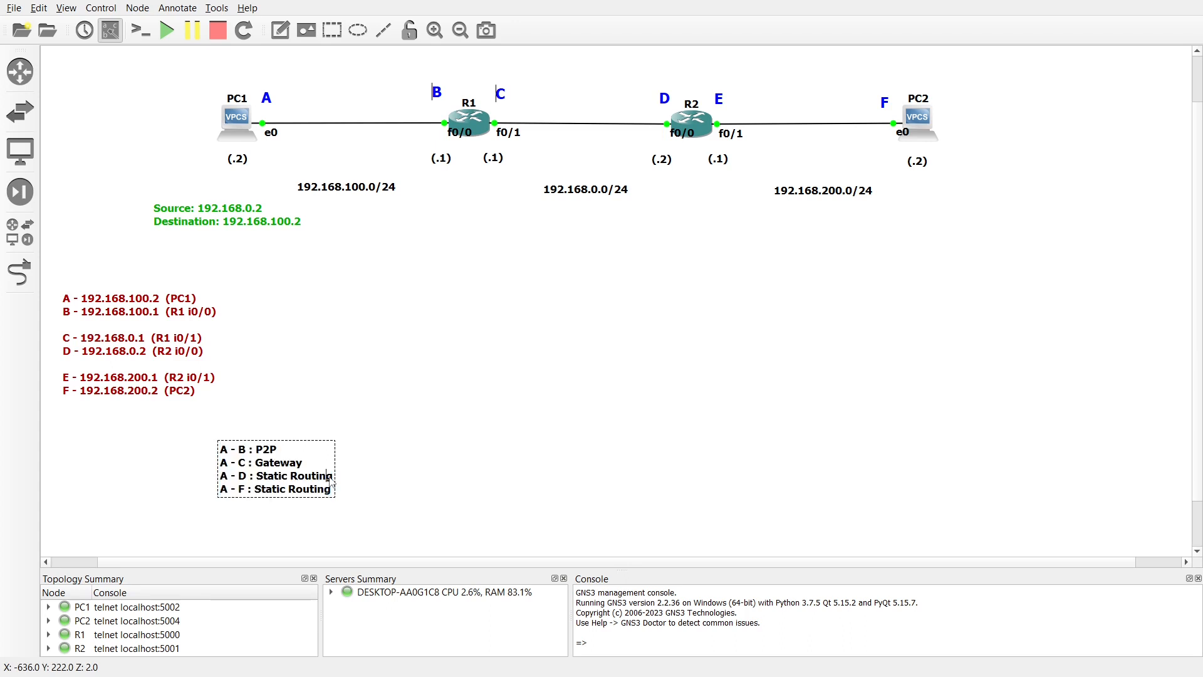
{"action": "key", "text": "Return"}
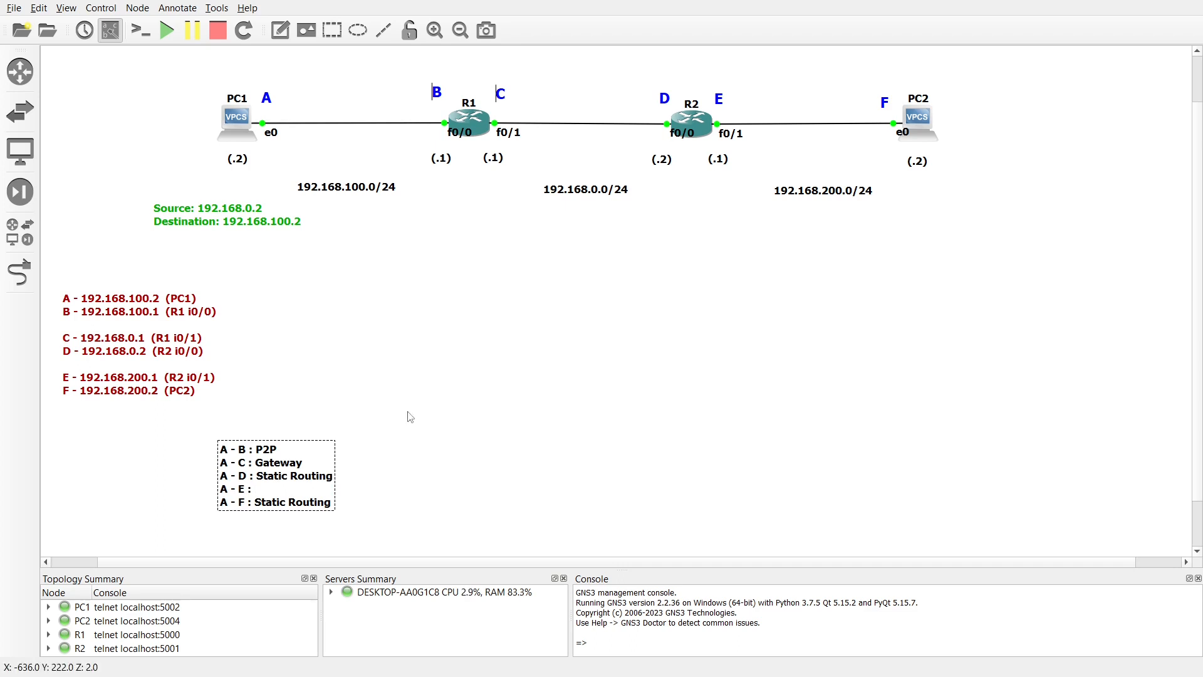
{"action": "left_click", "coordinate": [437, 393]}
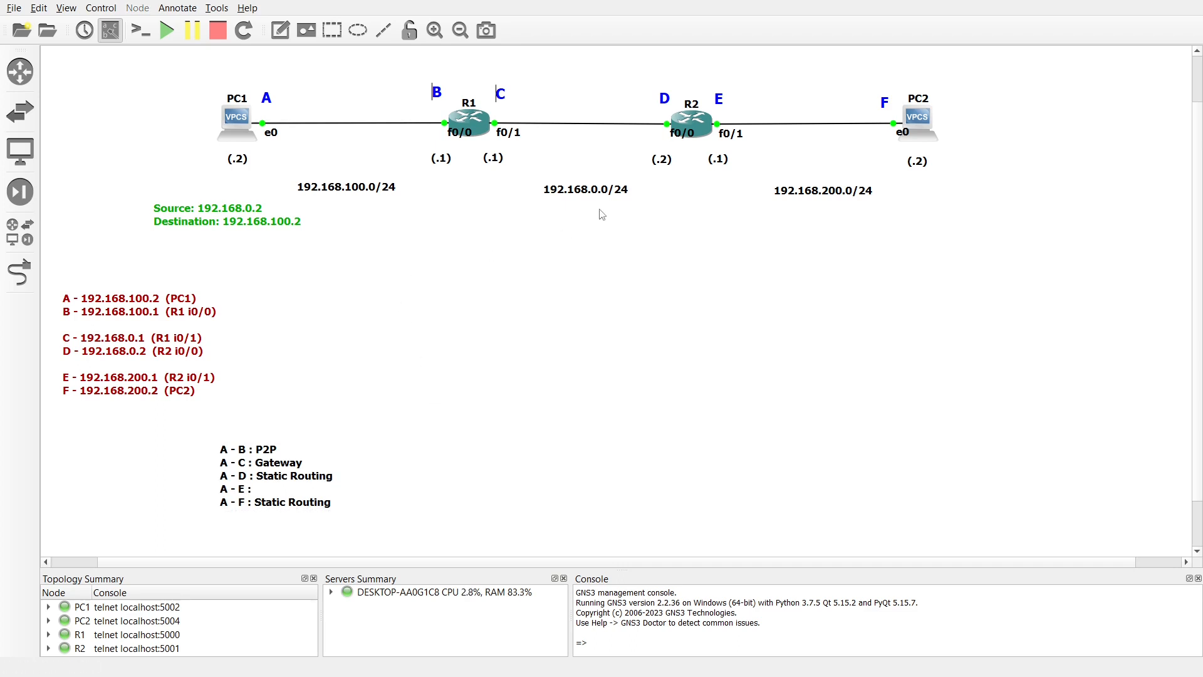
Change the green note below PC1 to source 192.168.100.2 and destination 192.168.200.1
{"action": "double_click", "coordinate": [265, 219]}
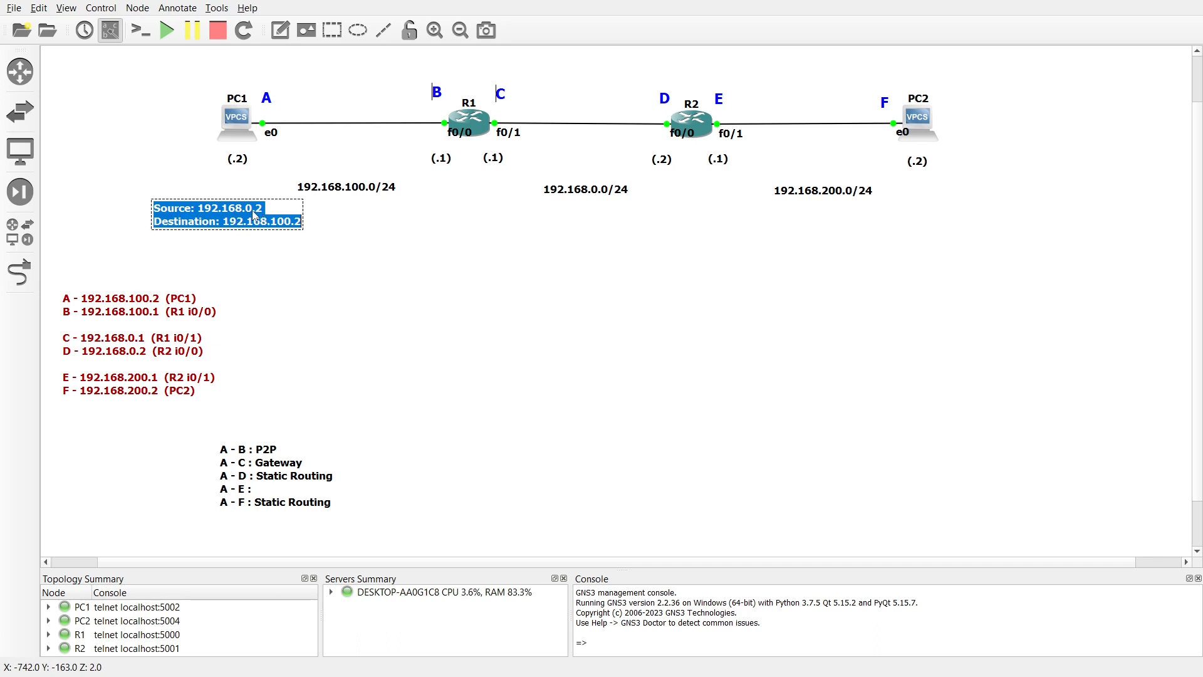
{"action": "left_click", "coordinate": [255, 216]}
{"action": "type", "text": "10"}
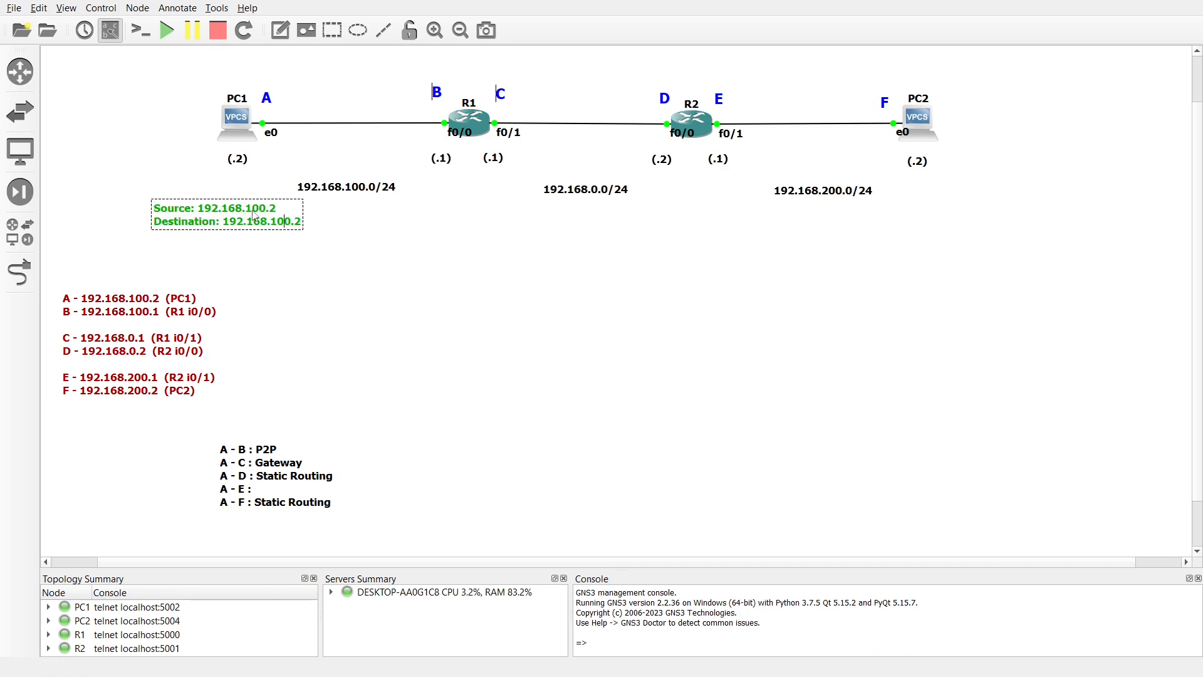
{"action": "key", "text": "BackSpace"}
{"action": "type", "text": "2"}
{"action": "left_click", "coordinate": [325, 271]}
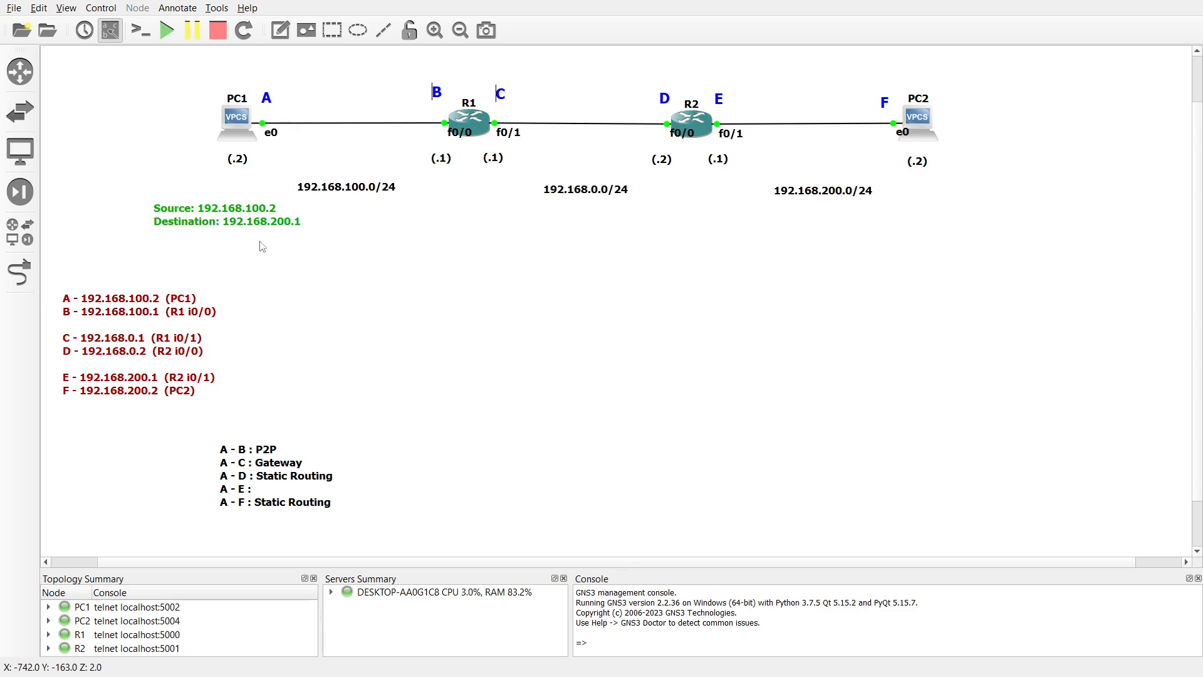
Move the green note below R1 and look up the route to 192.168.200.1 in R1's console, highlighting its route type and next-hop address
{"action": "mouse_move", "coordinate": [213, 221]}
{"action": "left_mouse_down"}
{"action": "mouse_move", "coordinate": [215, 207]}
{"action": "mouse_move", "coordinate": [295, 170]}
{"action": "mouse_move", "coordinate": [442, 215]}
{"action": "left_mouse_up"}
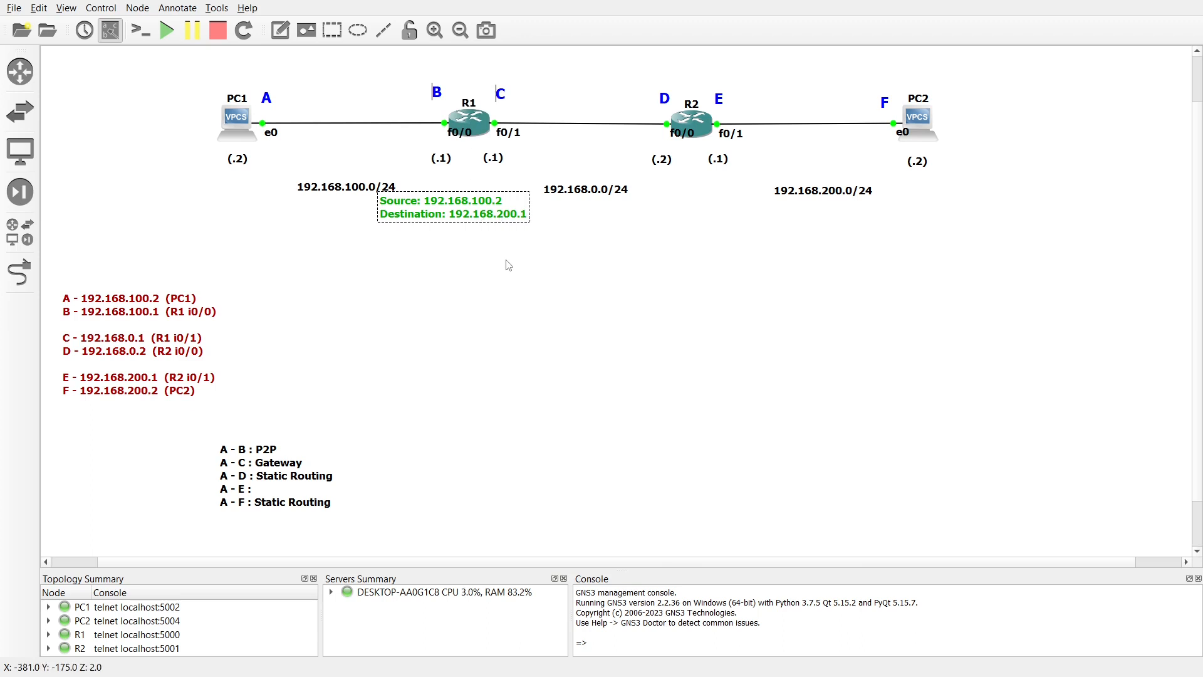
{"action": "double_click", "coordinate": [474, 118]}
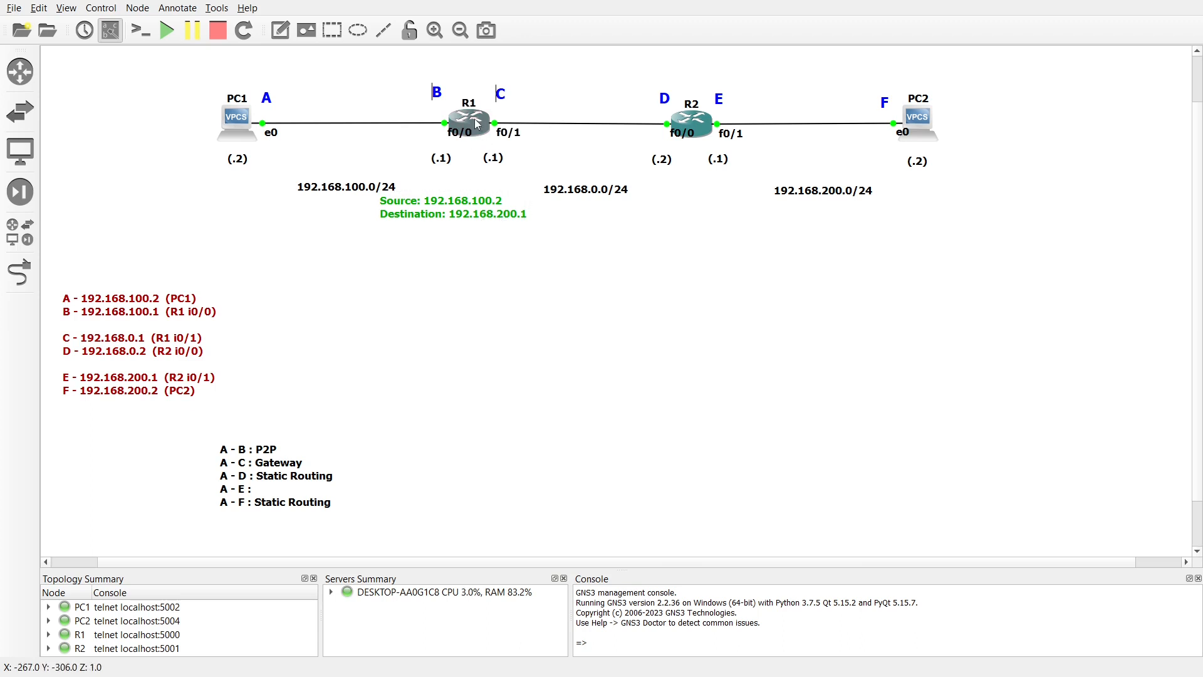
{"action": "key", "text": "Up"}
{"action": "key", "text": "Left"}
{"action": "key", "text": "Left"}
{"action": "key", "text": "Left"}
{"action": "key", "text": "Left"}
{"action": "key", "text": "BackSpace"}
{"action": "type", "text": "2"}
{"action": "key", "text": "Right"}
{"action": "key", "text": "Right"}
{"action": "key", "text": "Right"}
{"action": "key", "text": "Right"}
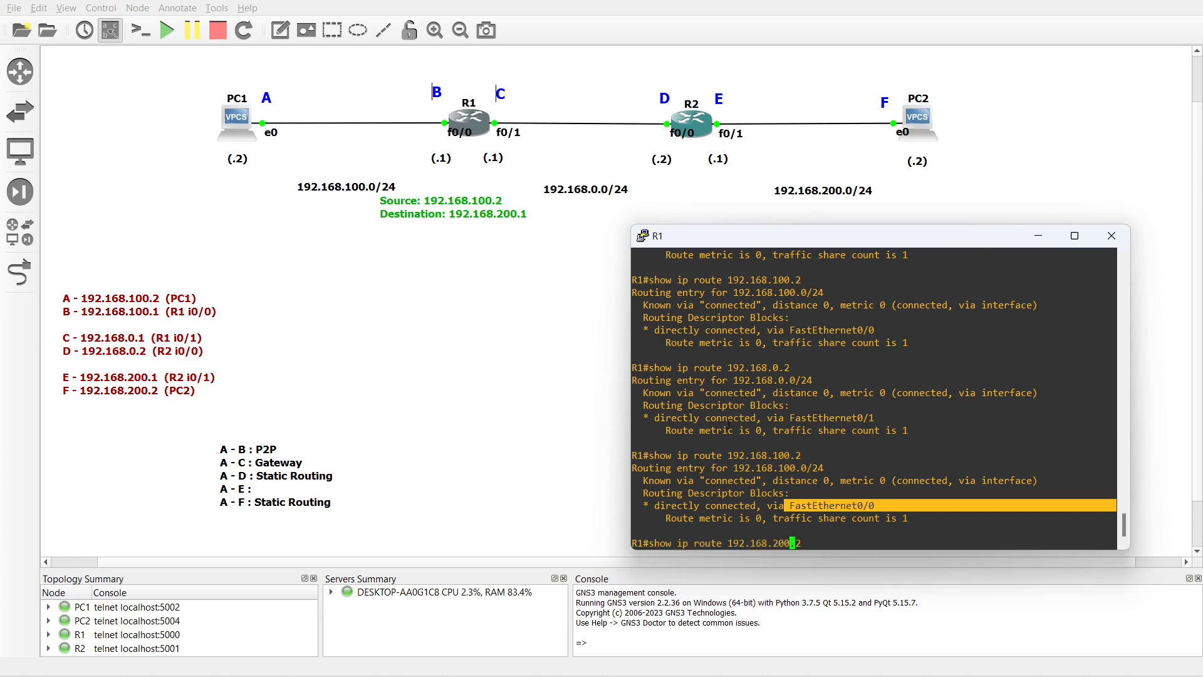
{"action": "key", "text": "BackSpace"}
{"action": "type", "text": "1"}
{"action": "key", "text": "Return"}
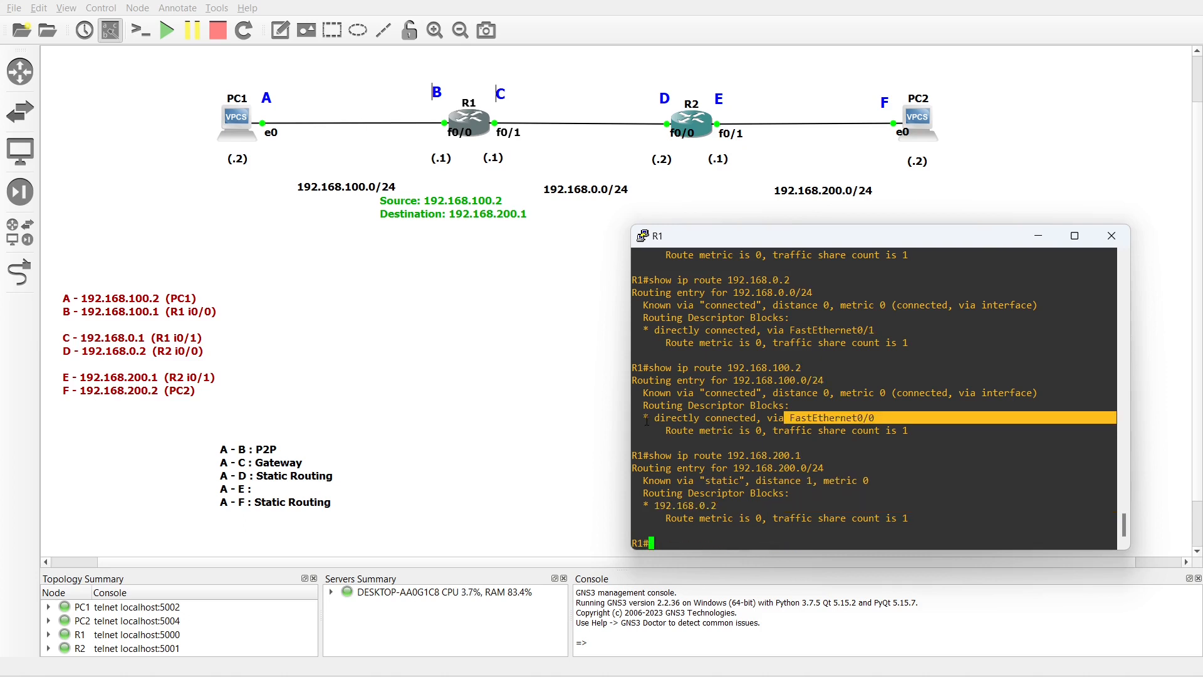
{"action": "left_click_drag", "start_coordinate": [645, 482], "coordinate": [743, 478]}
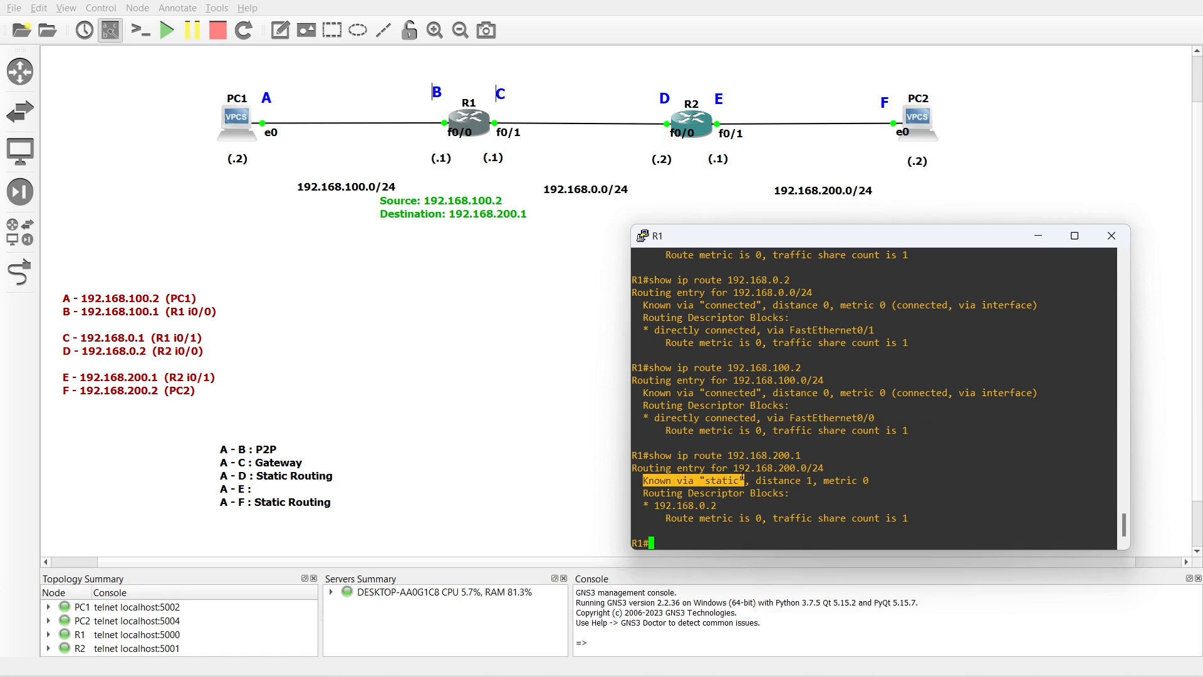
{"action": "left_click_drag", "start_coordinate": [655, 505], "coordinate": [709, 505]}
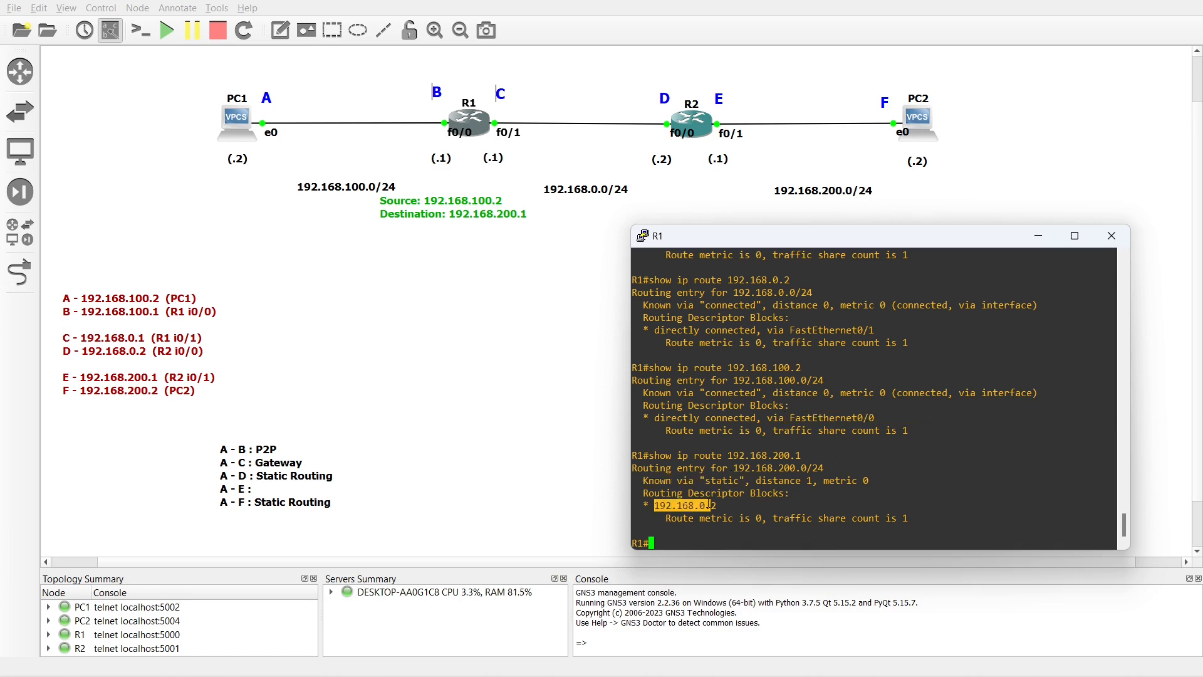
Move the green note below R2 and change it to source 192.168.200.1 and destination 192.168.100.2
{"action": "left_click_drag", "start_coordinate": [458, 216], "coordinate": [694, 210]}
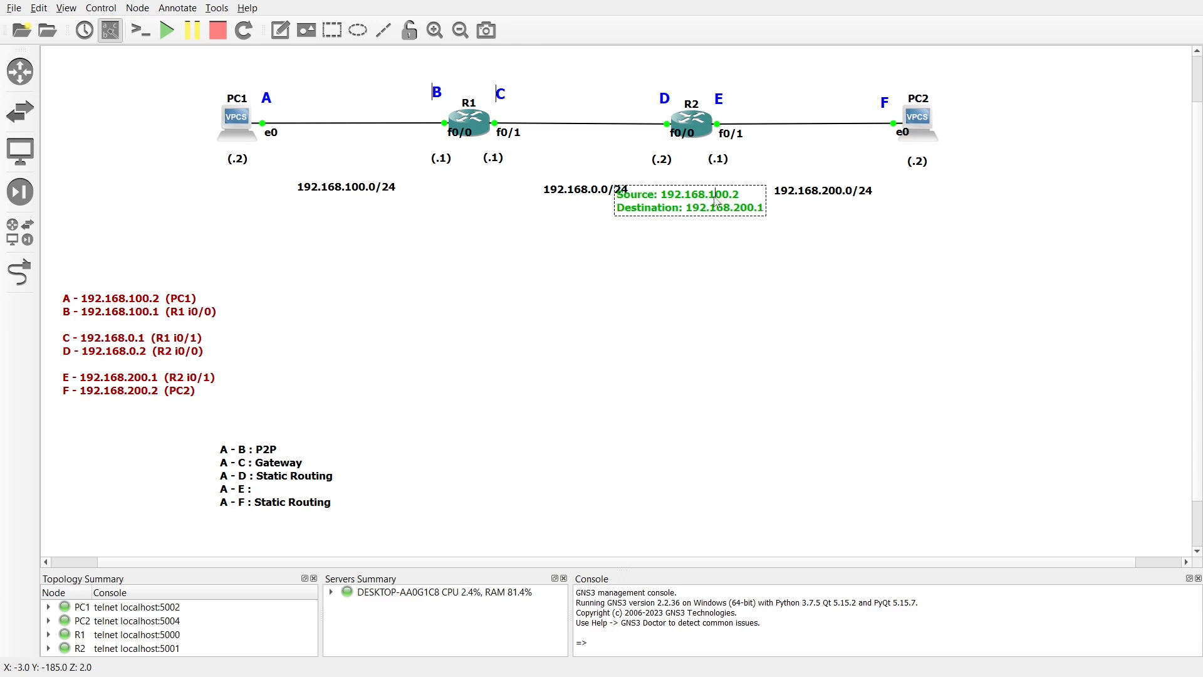
{"action": "key", "text": "BackSpace"}
{"action": "type", "text": "2"}
{"action": "key", "text": "Right"}
{"action": "key", "text": "Right"}
{"action": "key", "text": "Delete"}
{"action": "type", "text": "2"}
{"action": "left_click", "coordinate": [696, 266]}
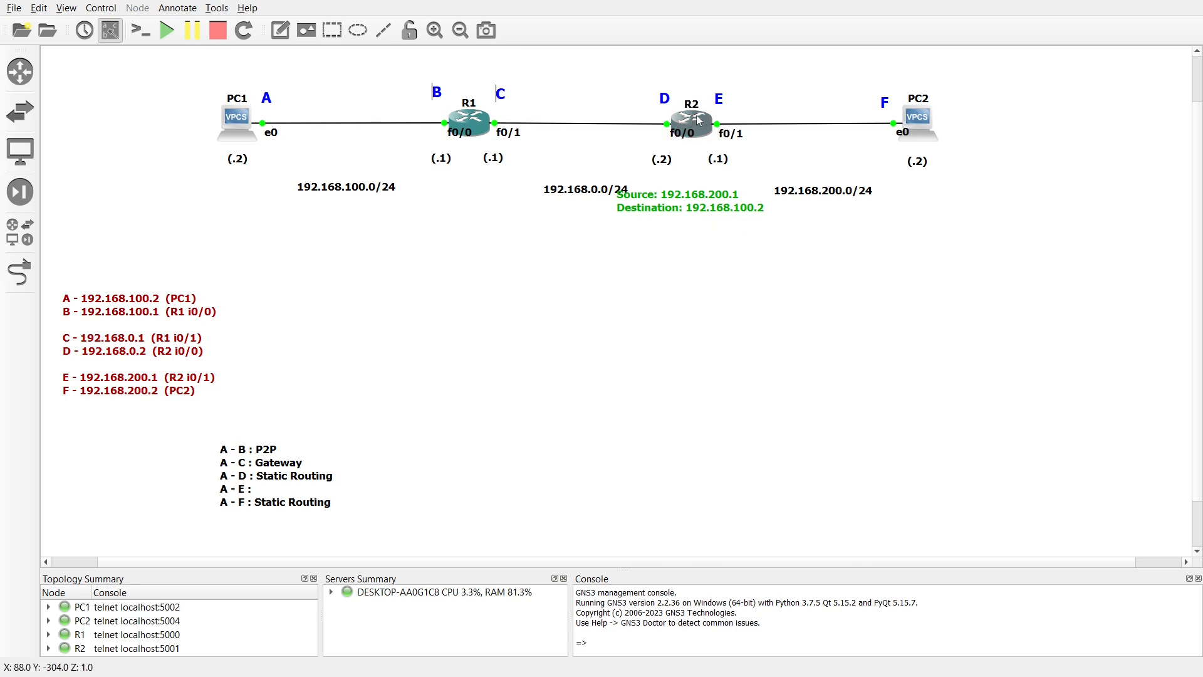
{"action": "mouse_move", "coordinate": [699, 126]}
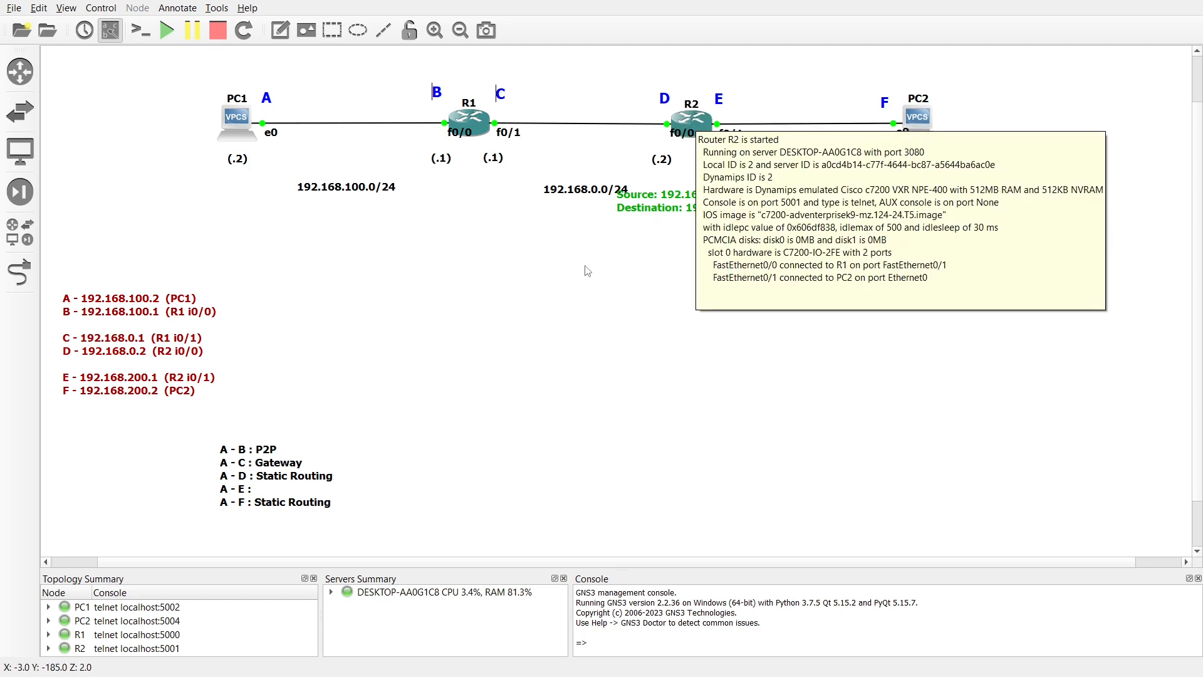
Ping 192.168.200.1 from PC1's console
{"action": "double_click", "coordinate": [238, 120]}
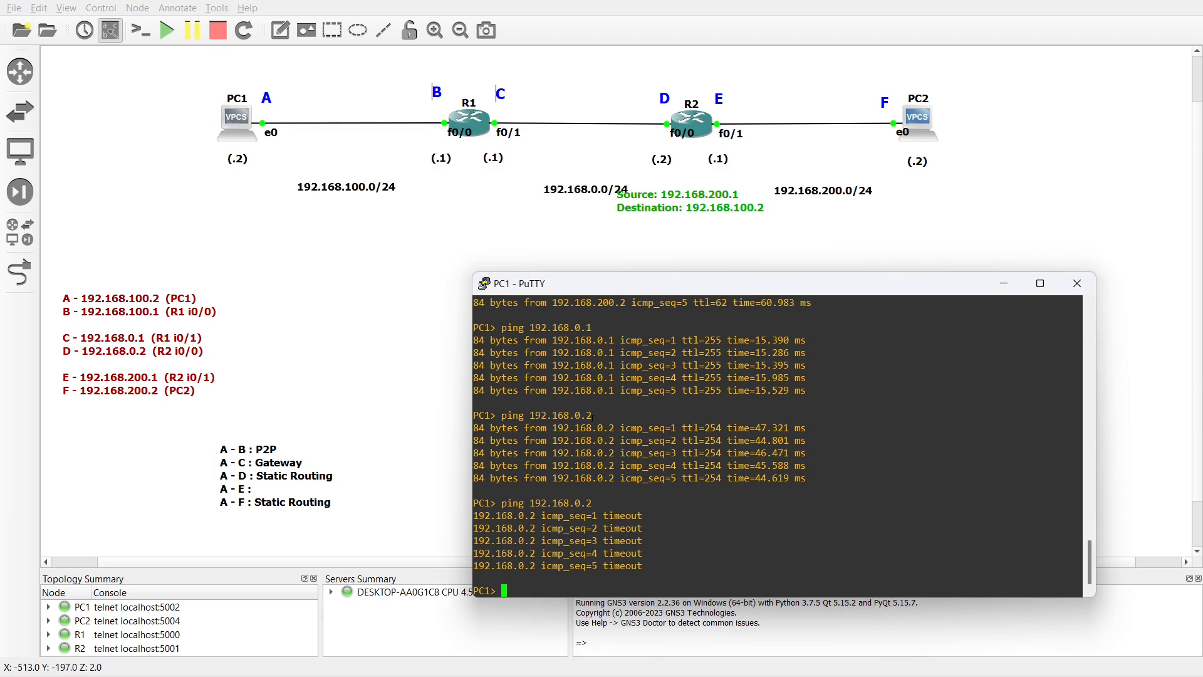
{"action": "key", "text": "Up"}
{"action": "key", "text": "Left"}
{"action": "key", "text": "Left"}
{"action": "key", "text": "Left"}
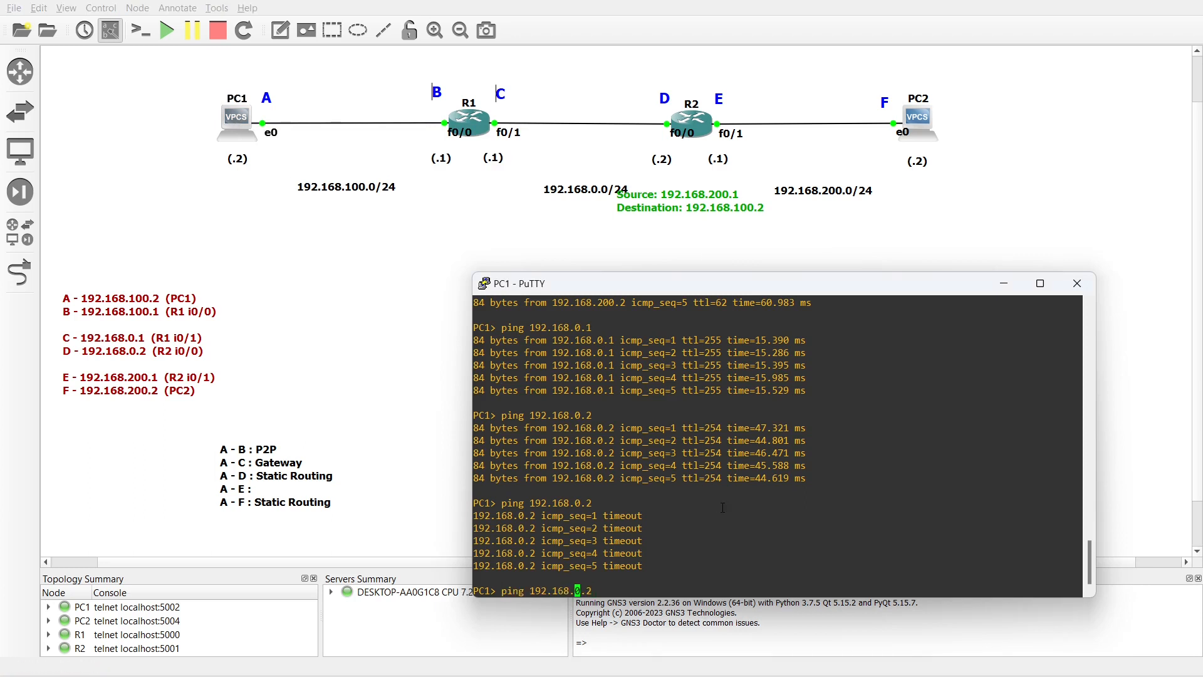
{"action": "type", "text": "200"}
{"action": "key", "text": "Right"}
{"action": "key", "text": "Right"}
{"action": "key", "text": "Right"}
{"action": "key", "text": "Left"}
{"action": "key", "text": "Left"}
{"action": "key", "text": "BackSpace"}
{"action": "key", "text": "Right"}
{"action": "key", "text": "Right"}
{"action": "key", "text": "BackSpace"}
{"action": "type", "text": "1"}
{"action": "key", "text": "Return"}
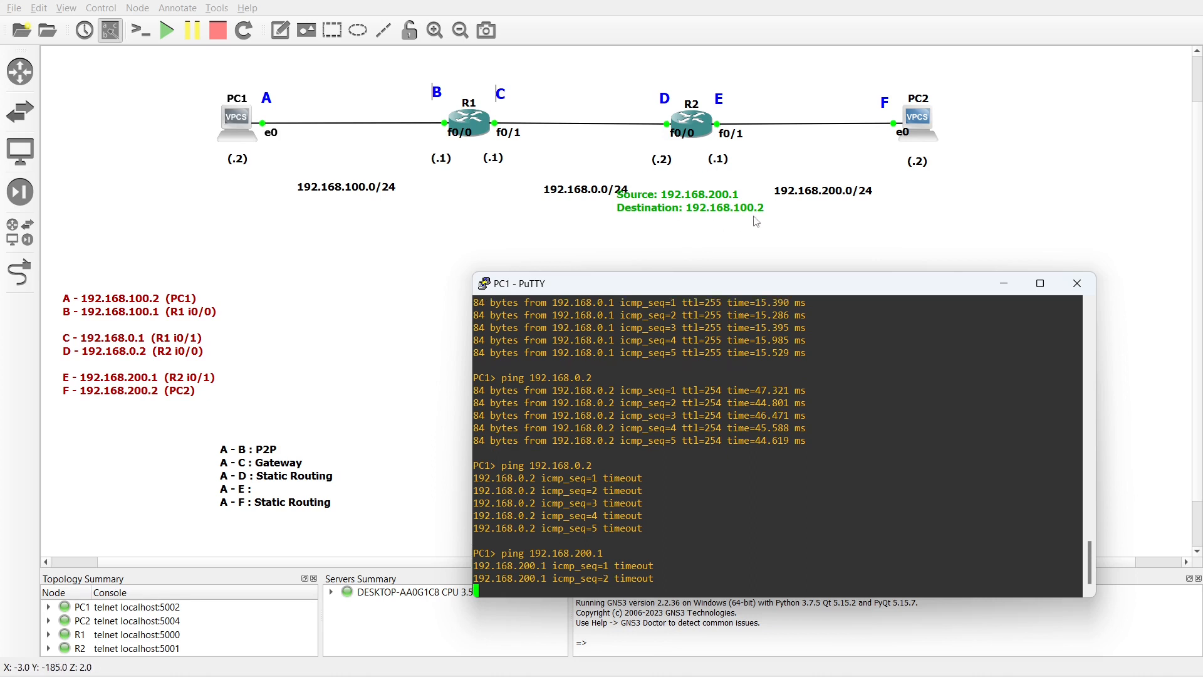
Look up the route to 192.168.100.2 in R2's console
{"action": "left_click", "coordinate": [700, 127]}
{"action": "double_click", "coordinate": [700, 127]}
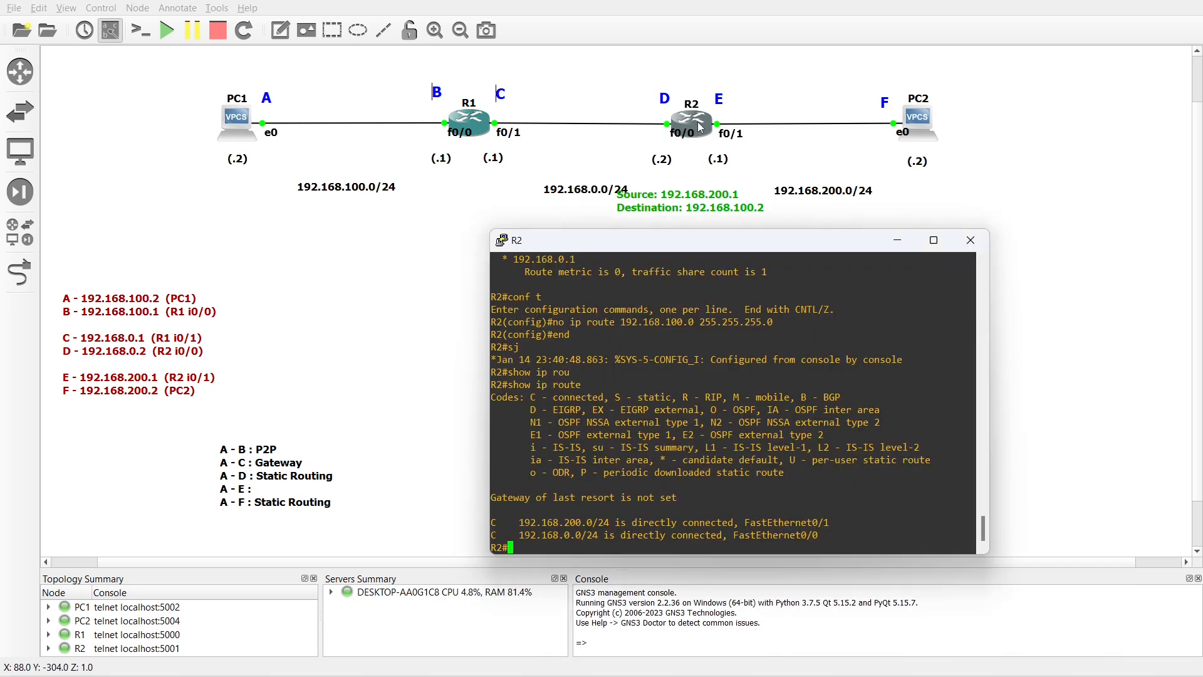
{"action": "type", "text": "show ip rou"}
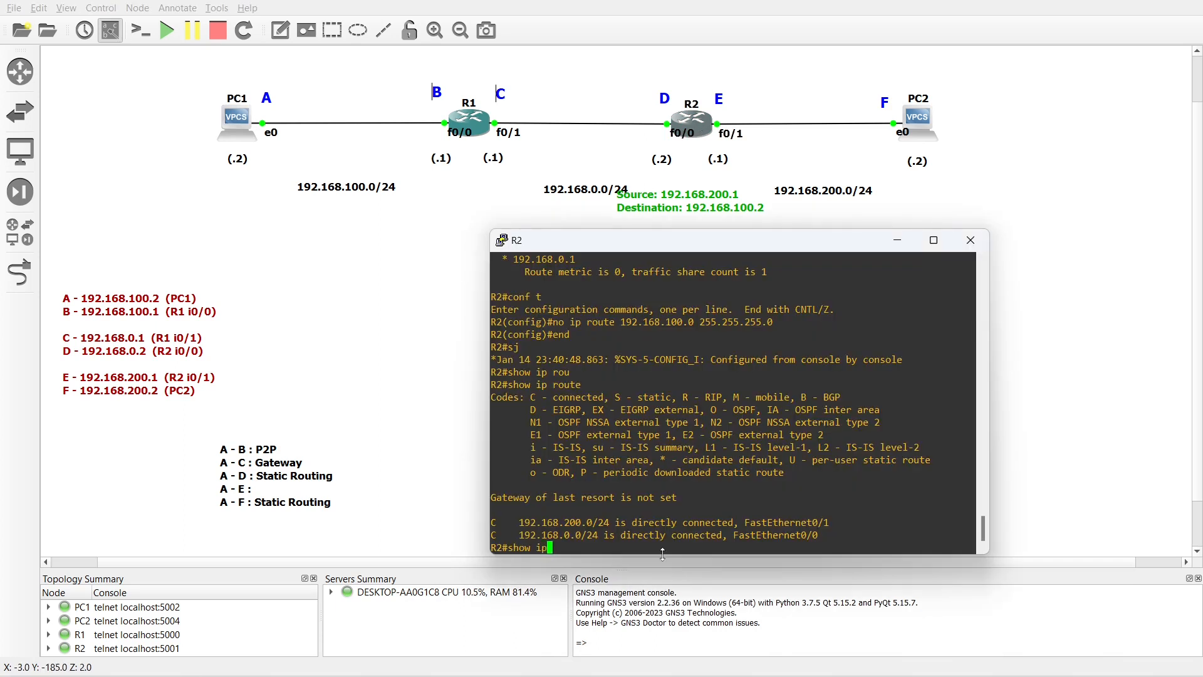
{"action": "key", "text": "Tab"}
{"action": "type", "text": "192"}
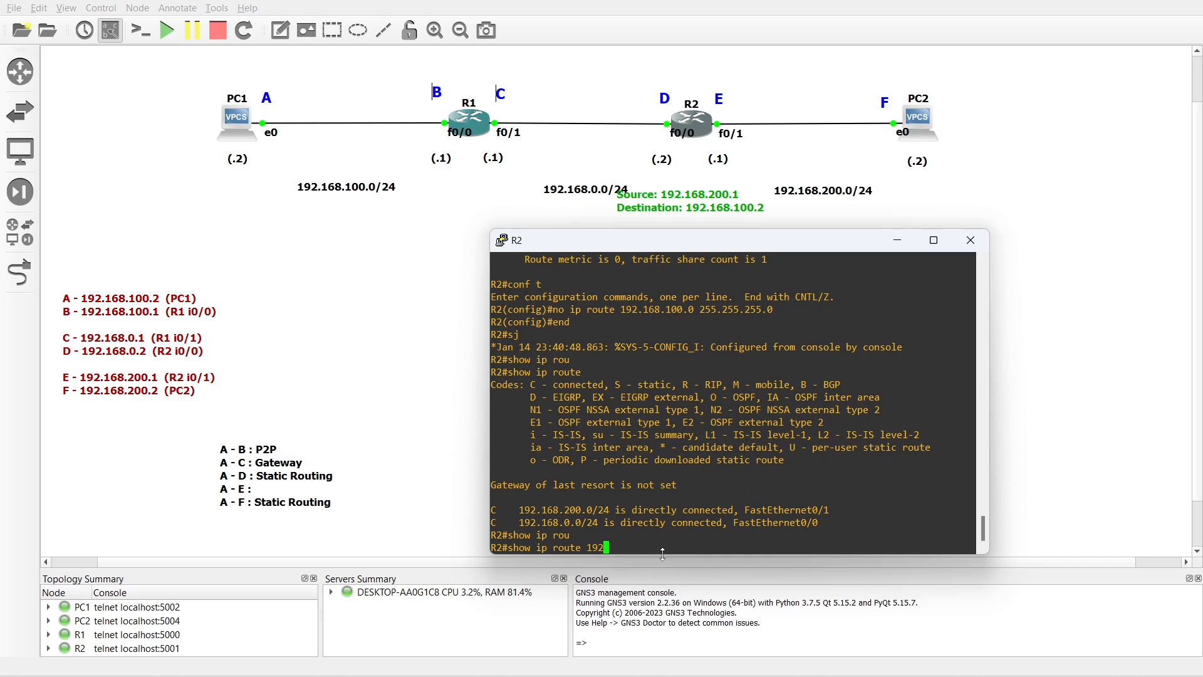
{"action": "type", "text": ".168.100.2"}
{"action": "key", "text": "Return"}
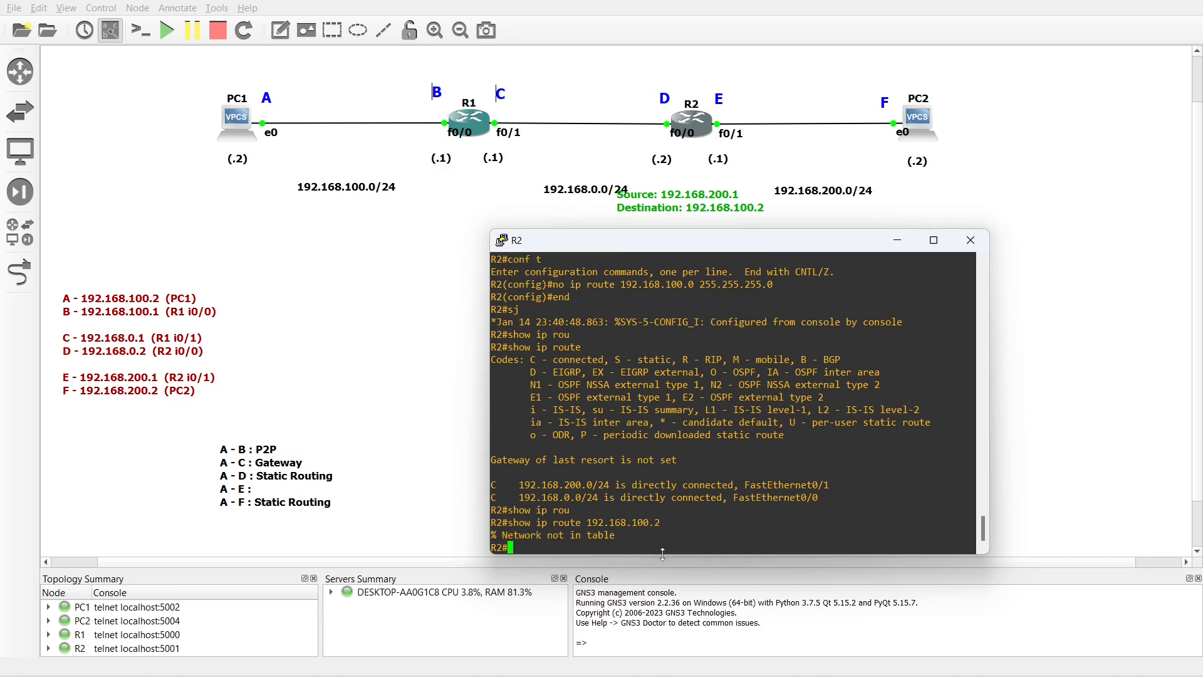
Add a static route on R2 to 192.168.100.0 255.255.255.0 via 192.168.0.1 and leave configuration mode
{"action": "type", "text": "conf t"}
{"action": "key", "text": "Return"}
{"action": "type", "text": "ip route "}
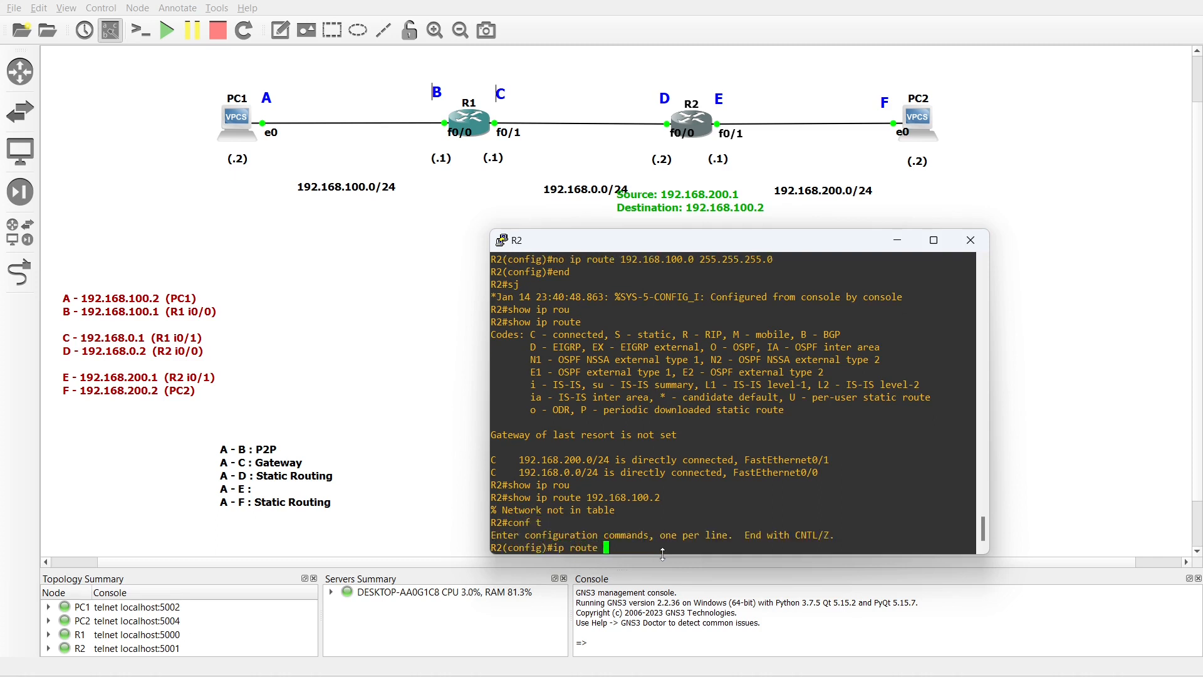
{"action": "type", "text": "192.168.100.0 255.255.255.0 192.168."}
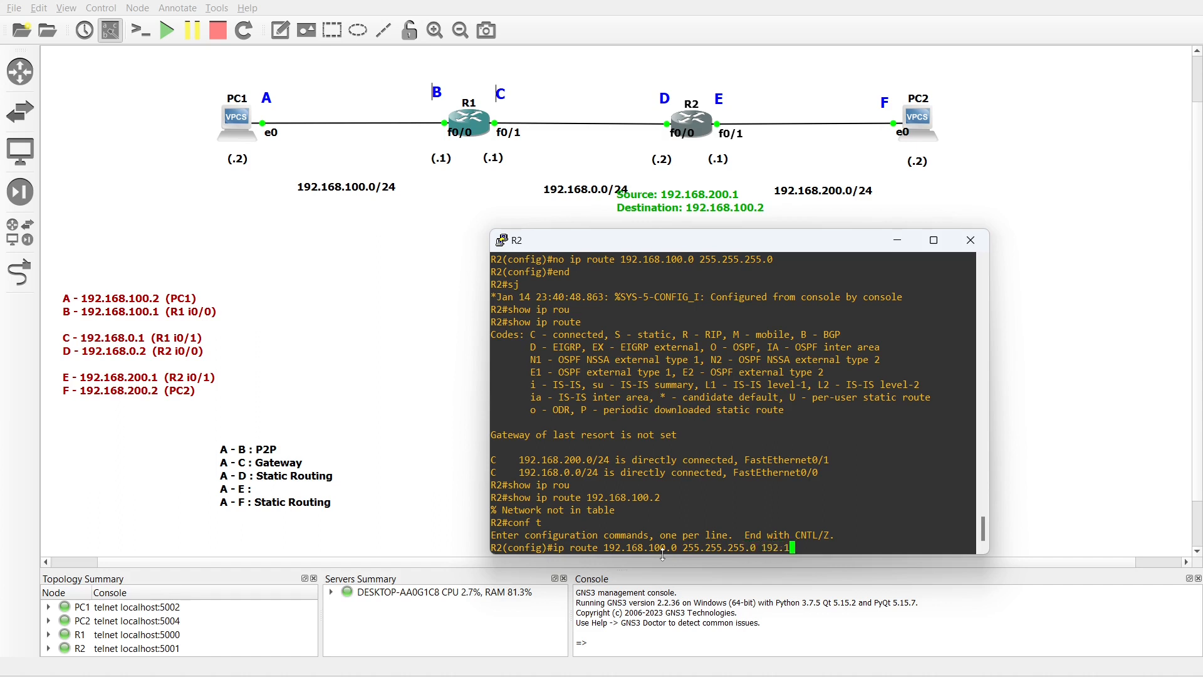
{"action": "type", "text": "0.1"}
{"action": "key", "text": "Return"}
{"action": "type", "text": "end"}
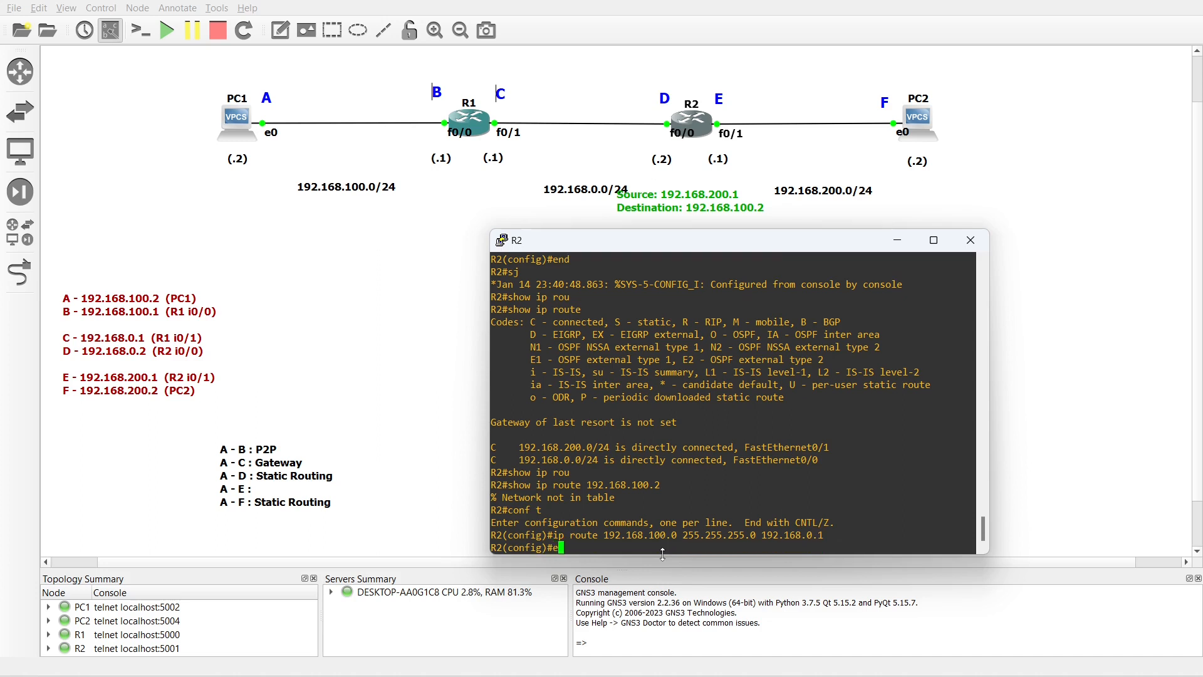
{"action": "key", "text": "Return"}
Check R2's routing entry for 192.168.100.2 with the new static route in place
{"action": "type", "text": "show ip route "}
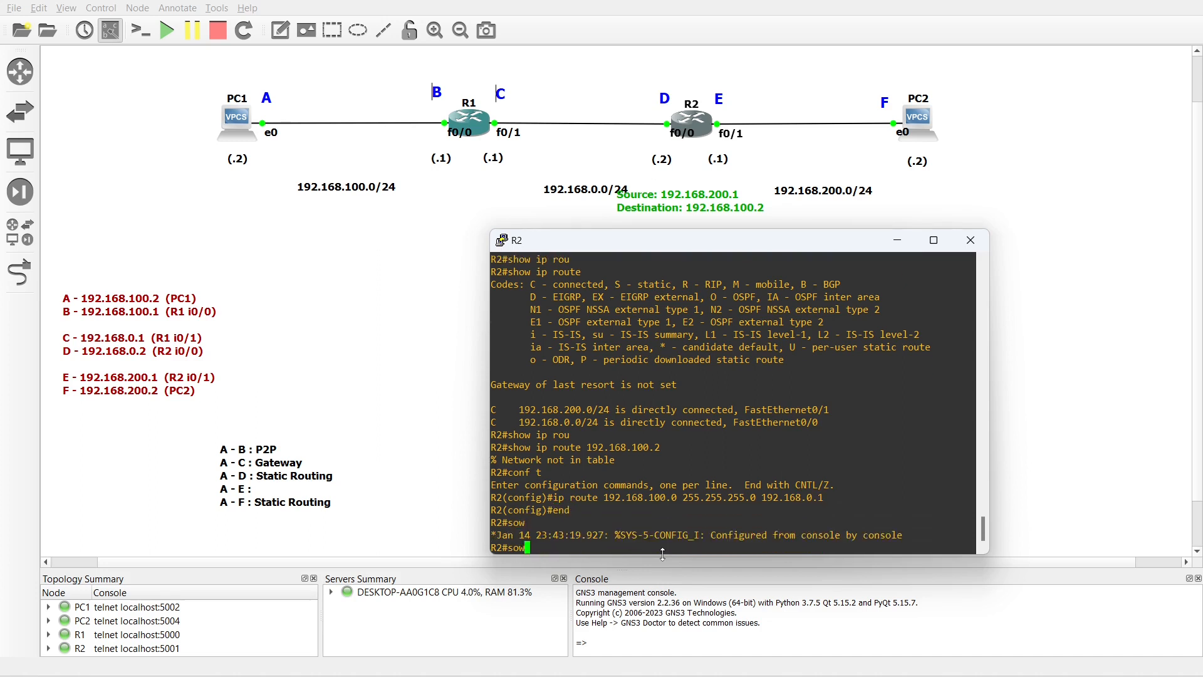
{"action": "type", "text": "192.168.100.2"}
{"action": "key", "text": "Return"}
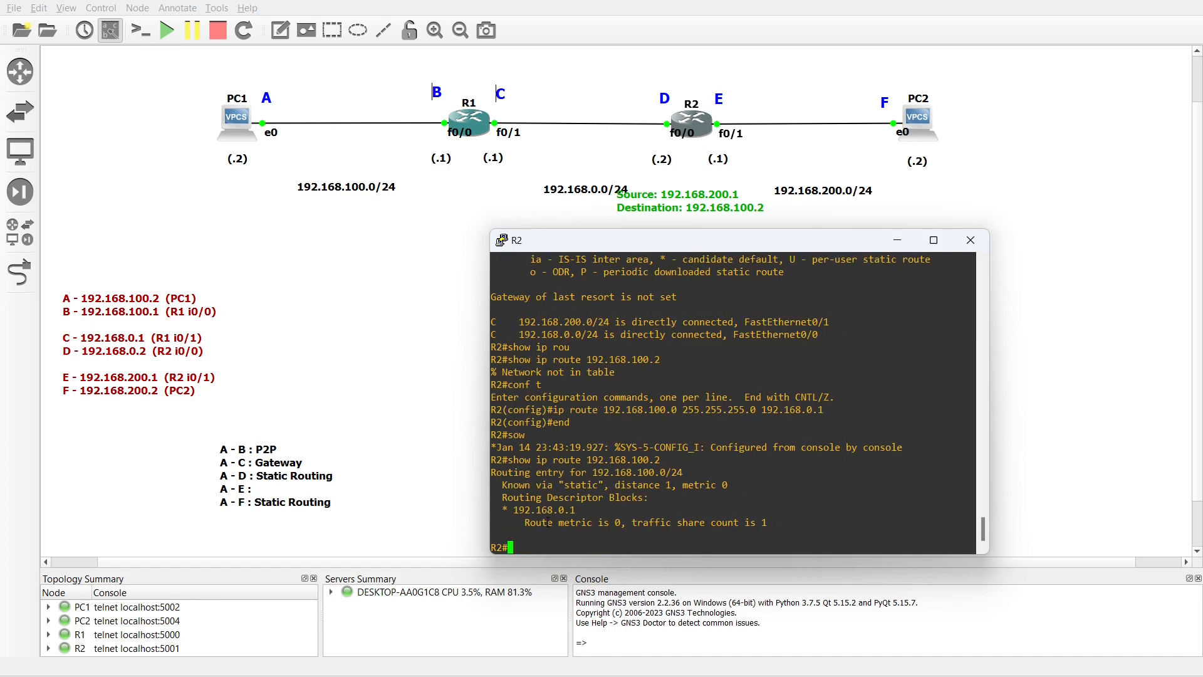
Move the green note back below PC1 and repeat the ping to 192.168.200.1 from PC1's console
{"action": "mouse_move", "coordinate": [689, 208]}
{"action": "left_mouse_down"}
{"action": "mouse_move", "coordinate": [467, 201]}
{"action": "mouse_move", "coordinate": [472, 178]}
{"action": "mouse_move", "coordinate": [451, 153]}
{"action": "left_mouse_up"}
{"action": "left_click_drag", "start_coordinate": [416, 144], "coordinate": [242, 202]}
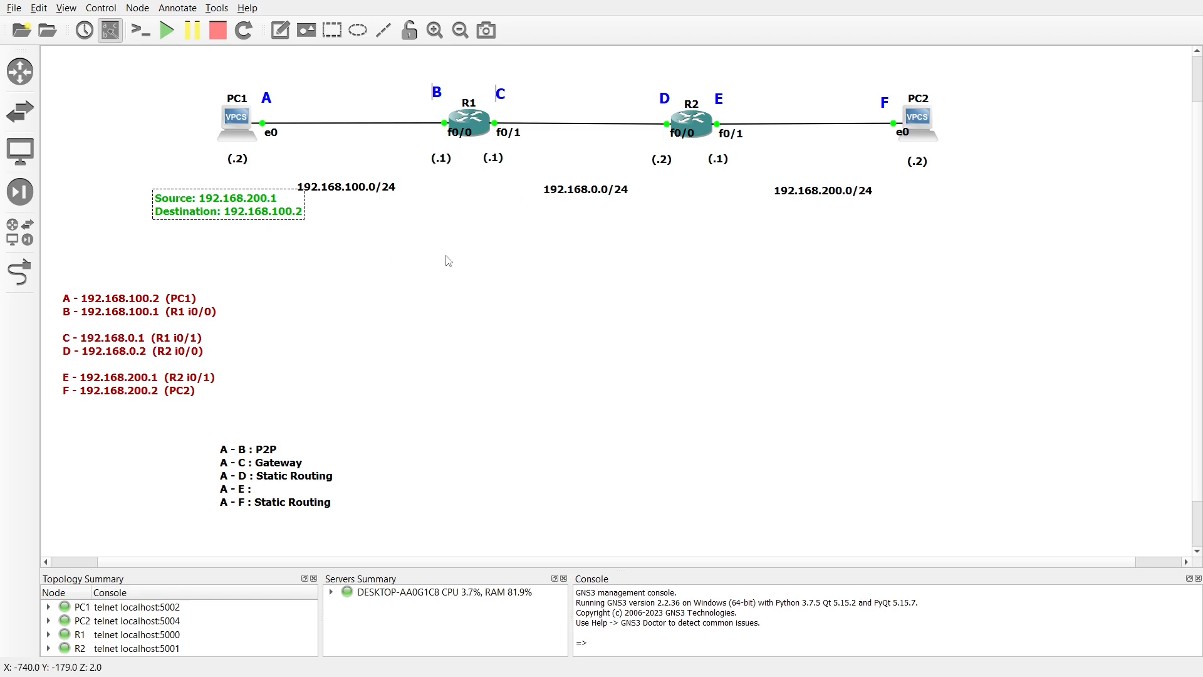
{"action": "double_click", "coordinate": [238, 118]}
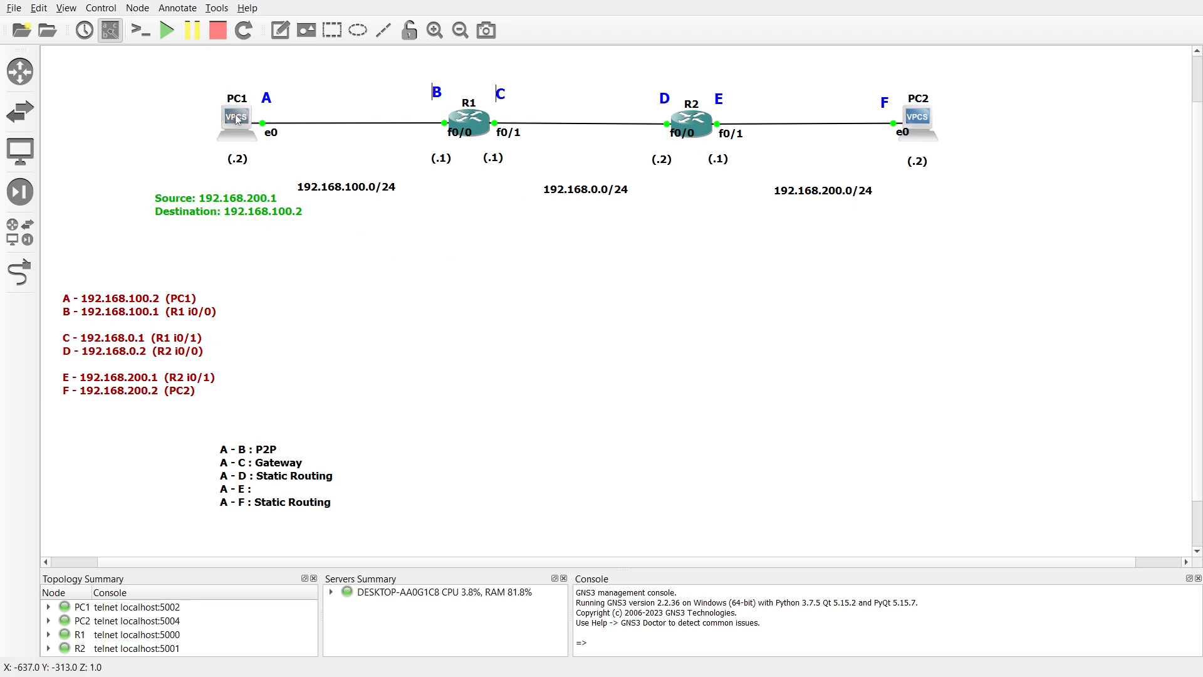
{"action": "key", "text": "Up"}
{"action": "key", "text": "Return"}
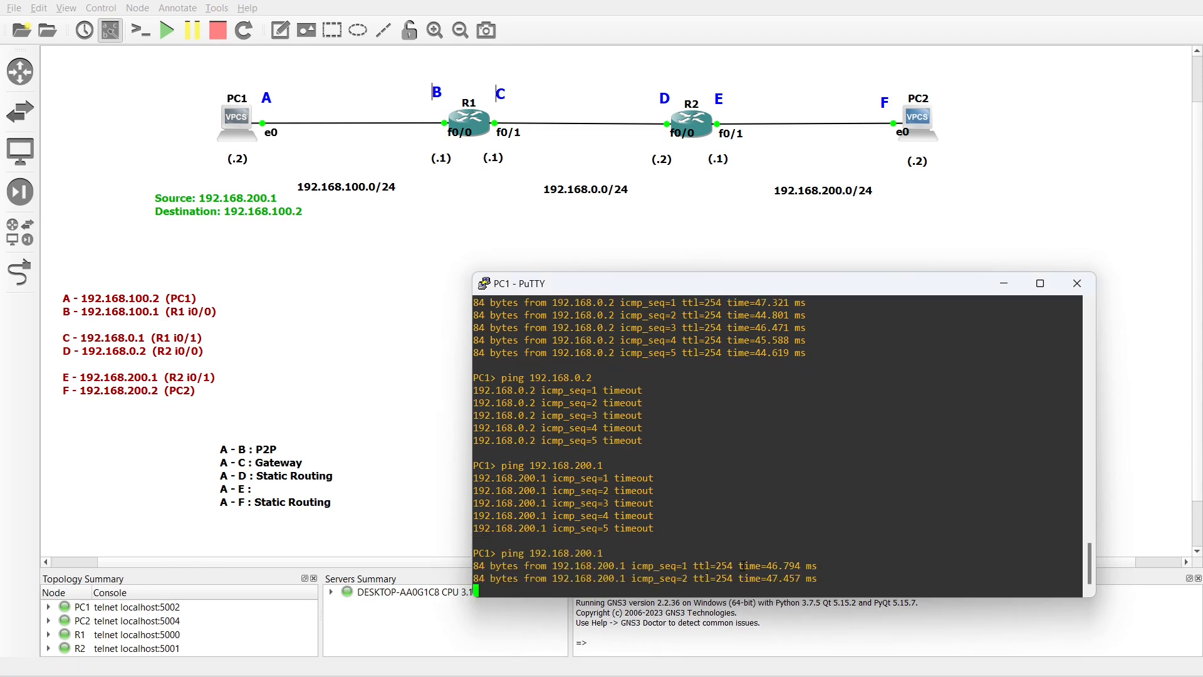
Complete the A - E entry of the black note with "Static Routing" and shift the note left, below the red address list
{"action": "double_click", "coordinate": [269, 497]}
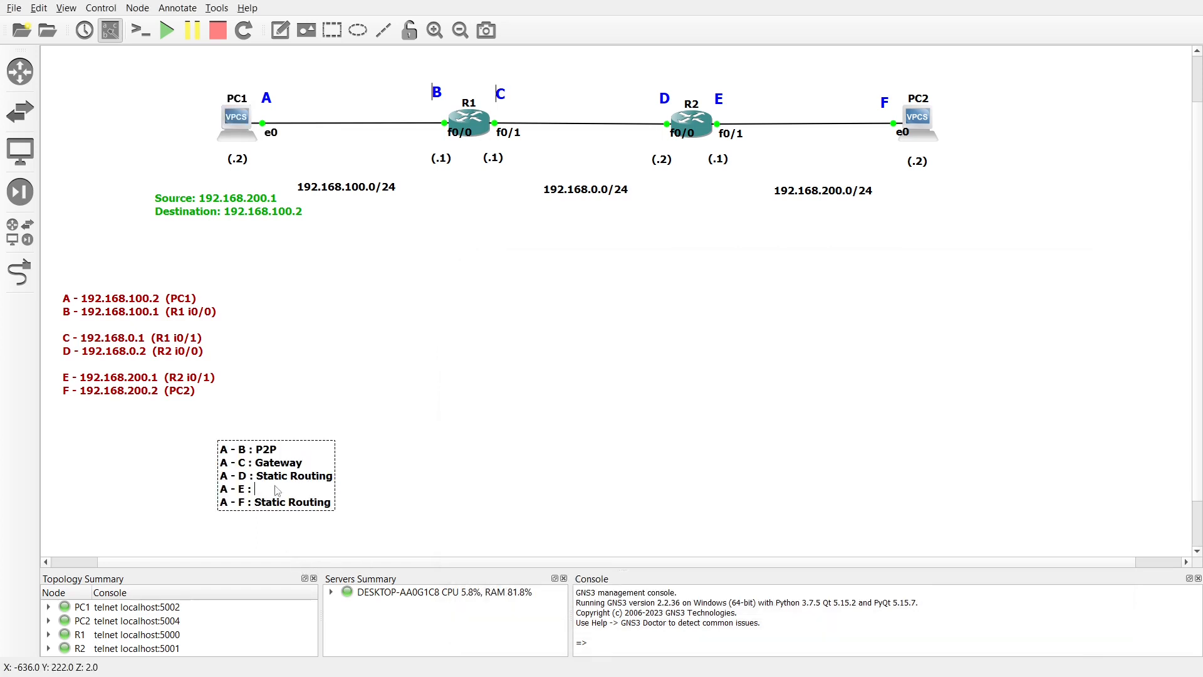
{"action": "type", "text": "Static Routing"}
{"action": "left_click", "coordinate": [445, 427]}
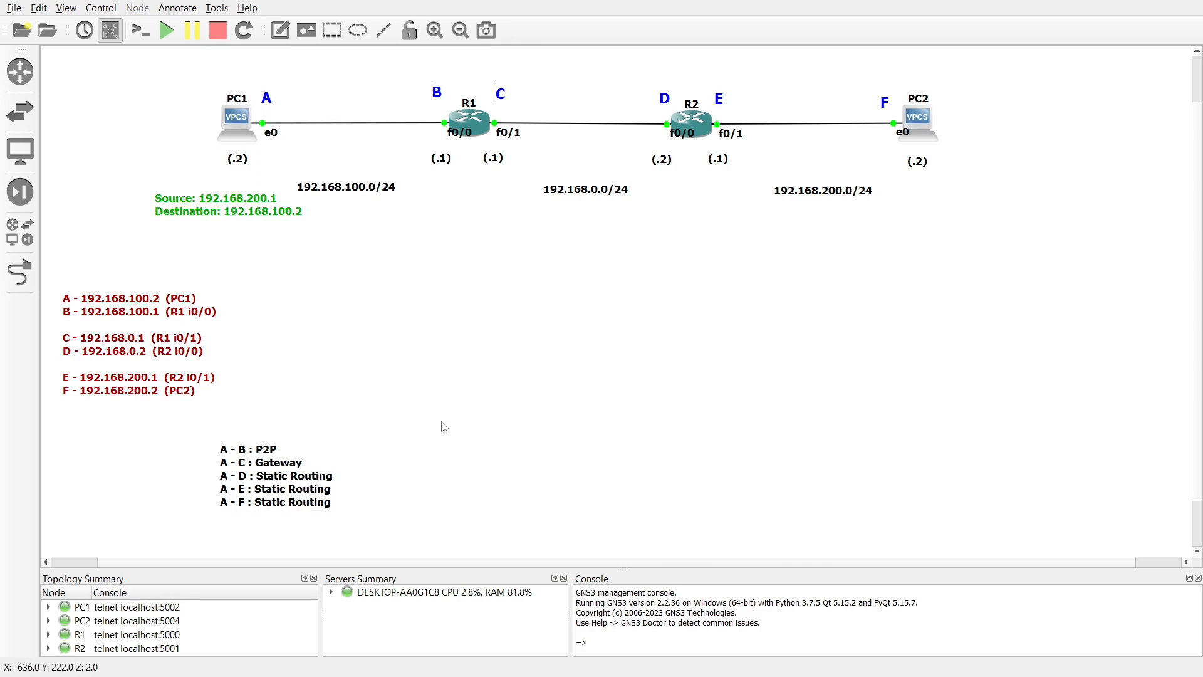
{"action": "left_click_drag", "start_coordinate": [284, 480], "coordinate": [196, 476]}
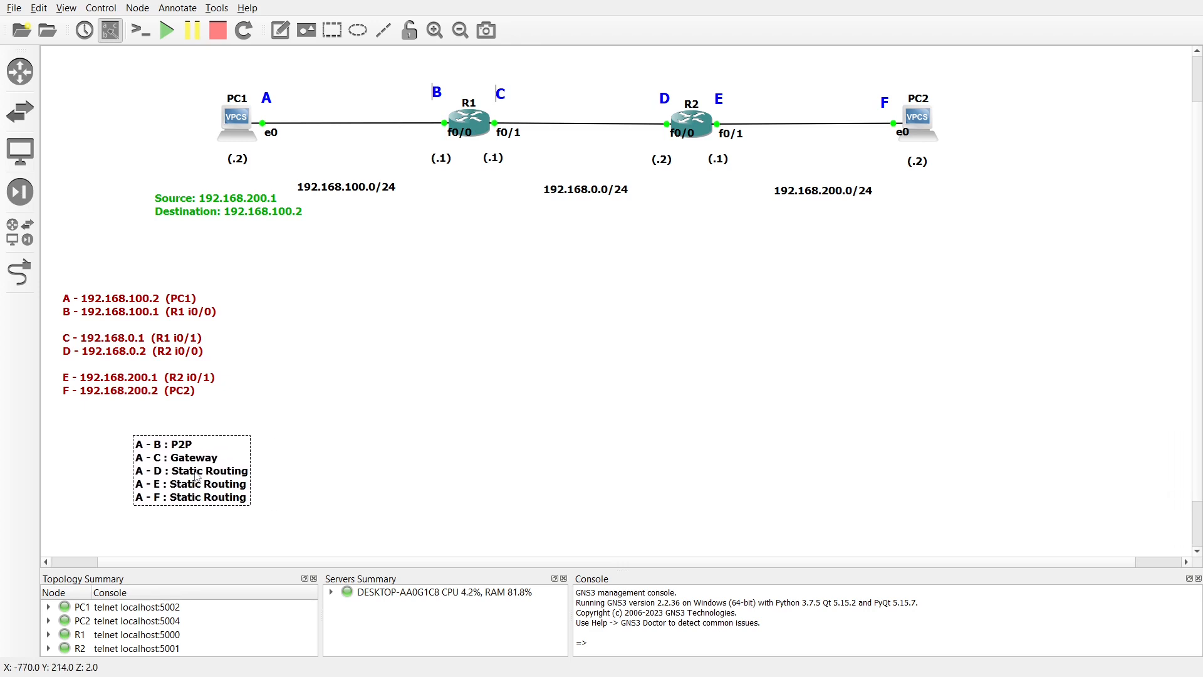
{"action": "right_click", "coordinate": [197, 475]}
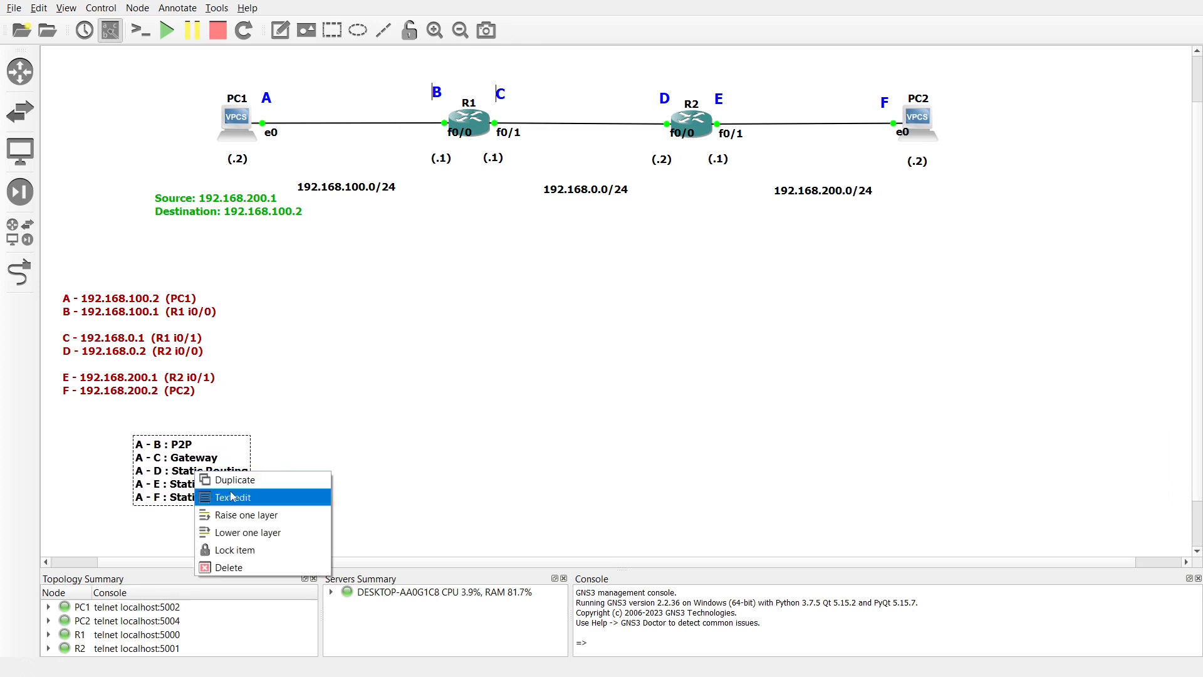
{"action": "left_click", "coordinate": [322, 430]}
Add a second black note beside the A list with the lines B - A, B - C, B - D, B - E and B - F
{"action": "left_click", "coordinate": [280, 32]}
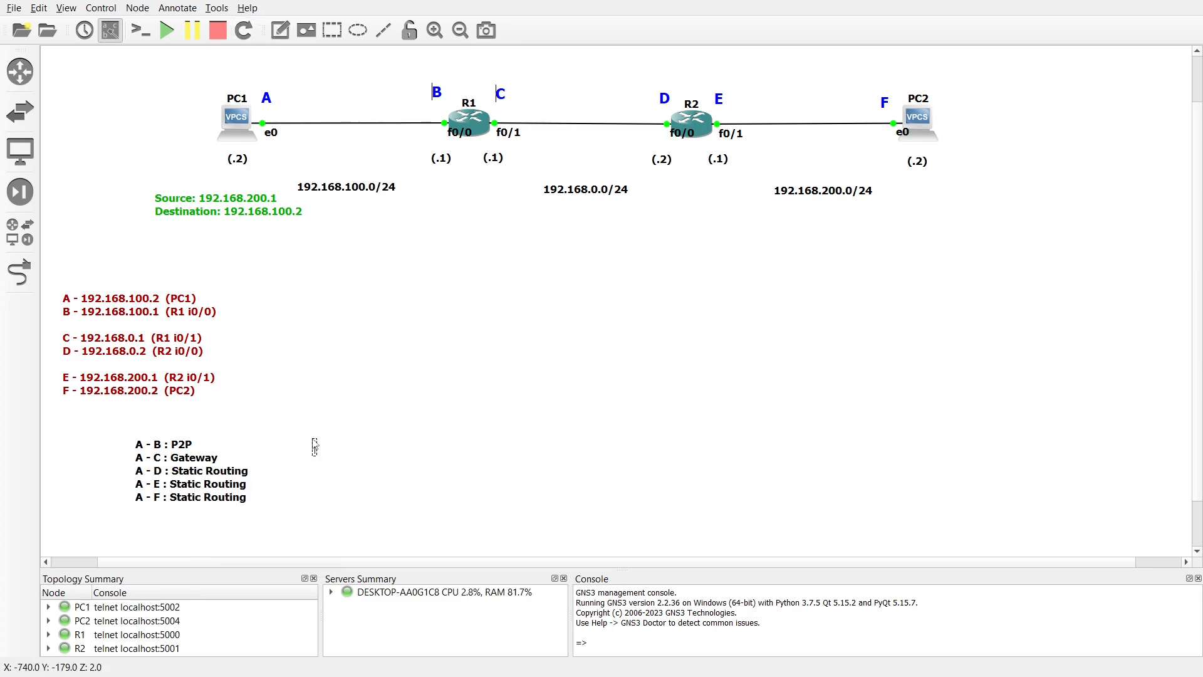
{"action": "left_click", "coordinate": [314, 439]}
{"action": "type", "text": "3 -"}
{"action": "type", "text": " A"}
{"action": "key", "text": "Return"}
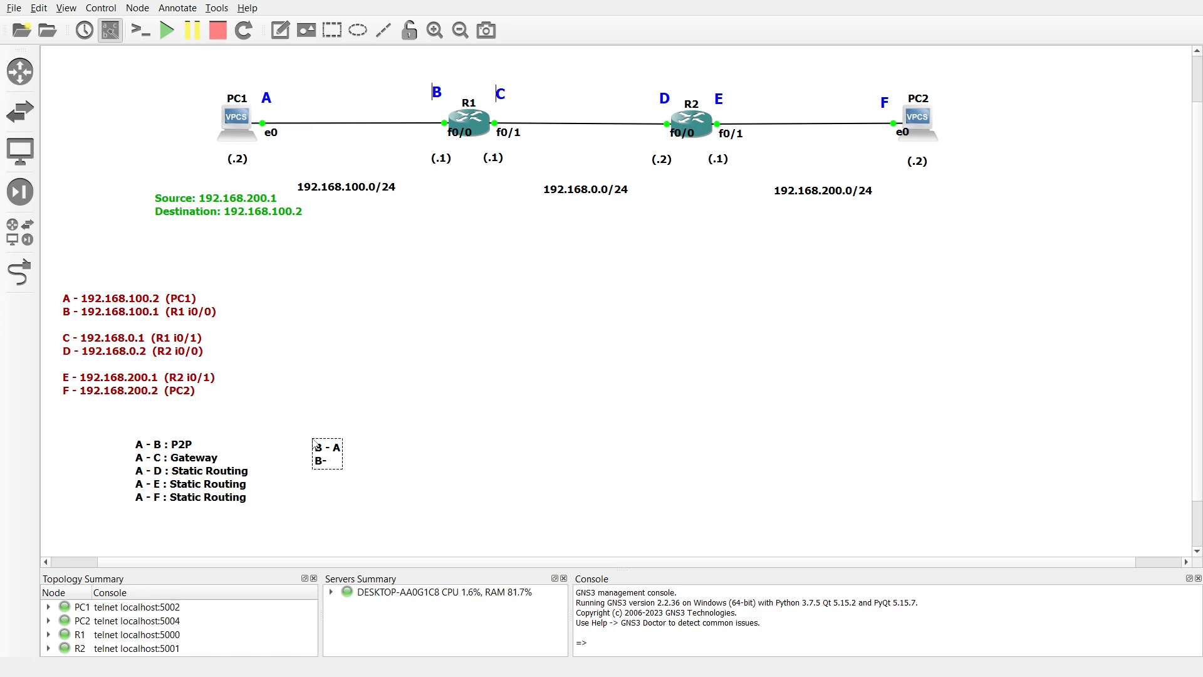
{"action": "type", "text": "B - C"}
{"action": "key", "text": "Return"}
{"action": "type", "text": "B - D"}
{"action": "key", "text": "Return"}
{"action": "type", "text": "B - E"}
{"action": "key", "text": "Return"}
{"action": "left_click", "coordinate": [405, 403]}
{"action": "left_click_drag", "start_coordinate": [320, 475], "coordinate": [337, 470]}
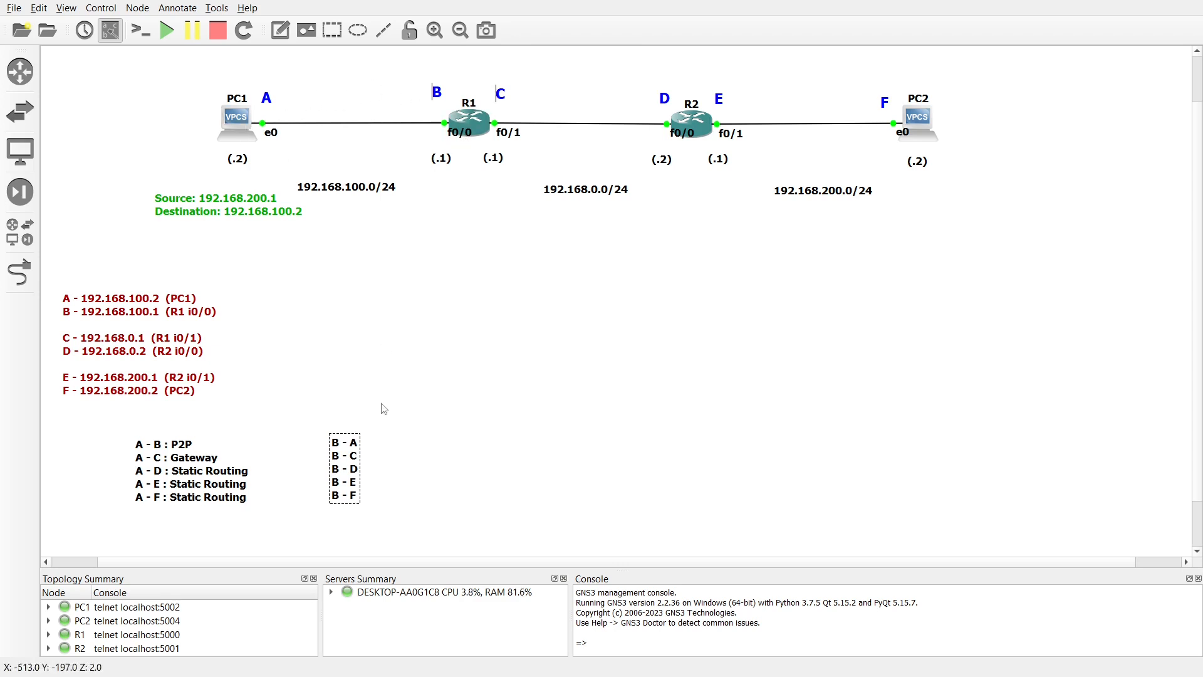
Complete the B - A entry of the new note with ": P2P"
{"action": "key", "text": "ctrl+a"}
{"action": "left_click", "coordinate": [358, 448]}
{"action": "type", "text": ":"}
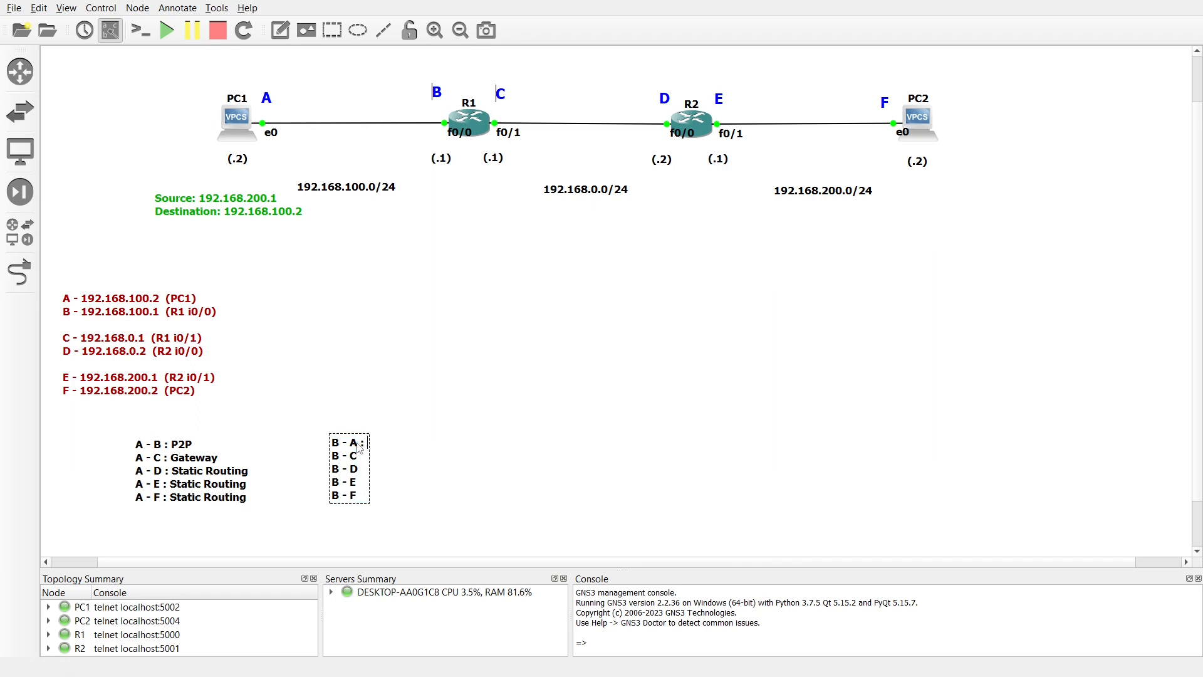
{"action": "type", "text": " P2P"}
{"action": "left_click", "coordinate": [461, 368]}
Ping 192.168.100.2 from R1's console using source address 192.168.100.1
{"action": "double_click", "coordinate": [474, 123]}
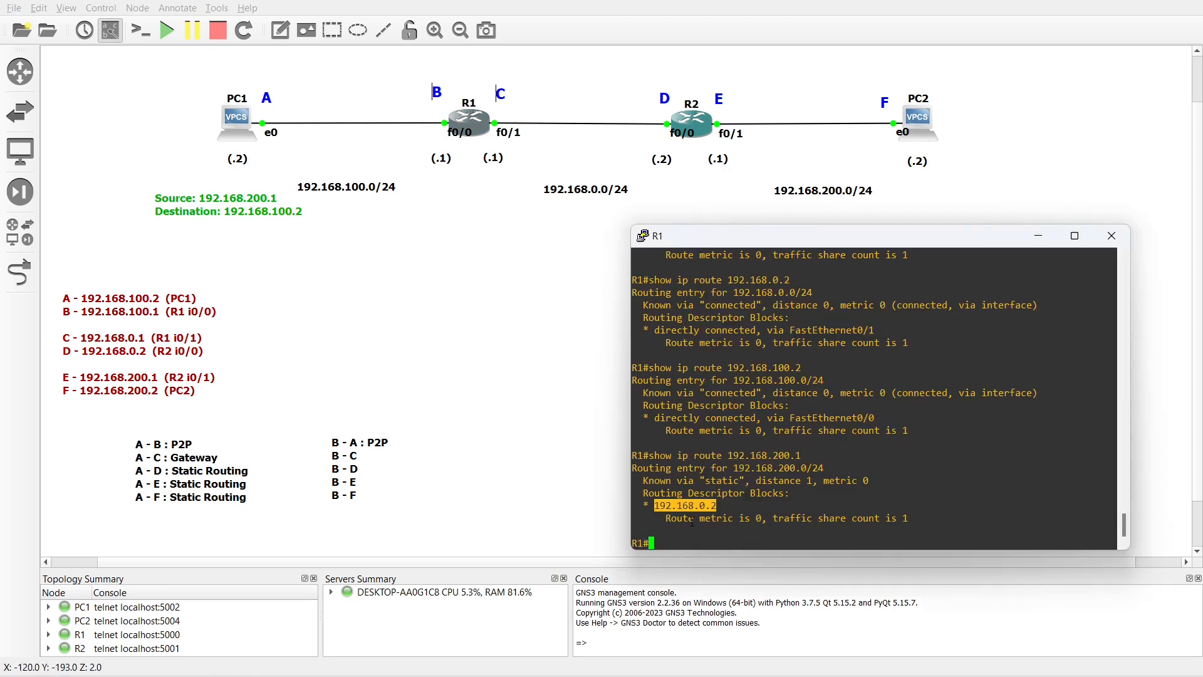
{"action": "left_click", "coordinate": [674, 536]}
{"action": "type", "text": "ping "}
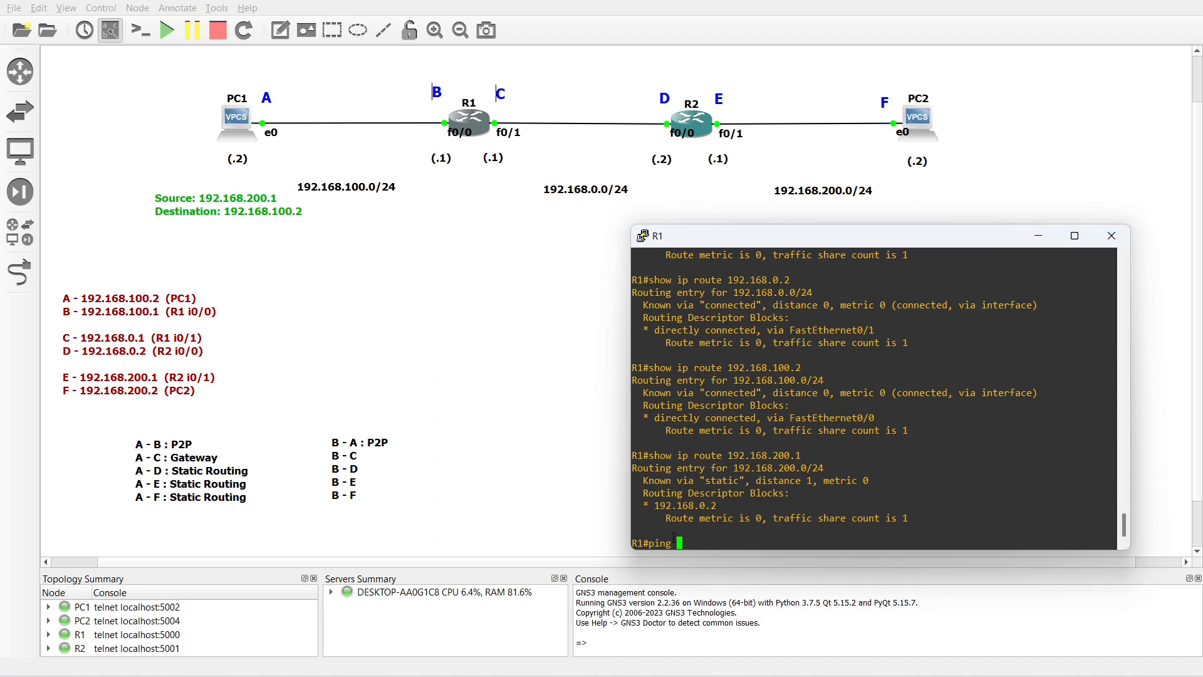
{"action": "type", "text": "192.168.100.2 source"}
{"action": "key", "text": "Tab"}
{"action": "type", "text": "192"}
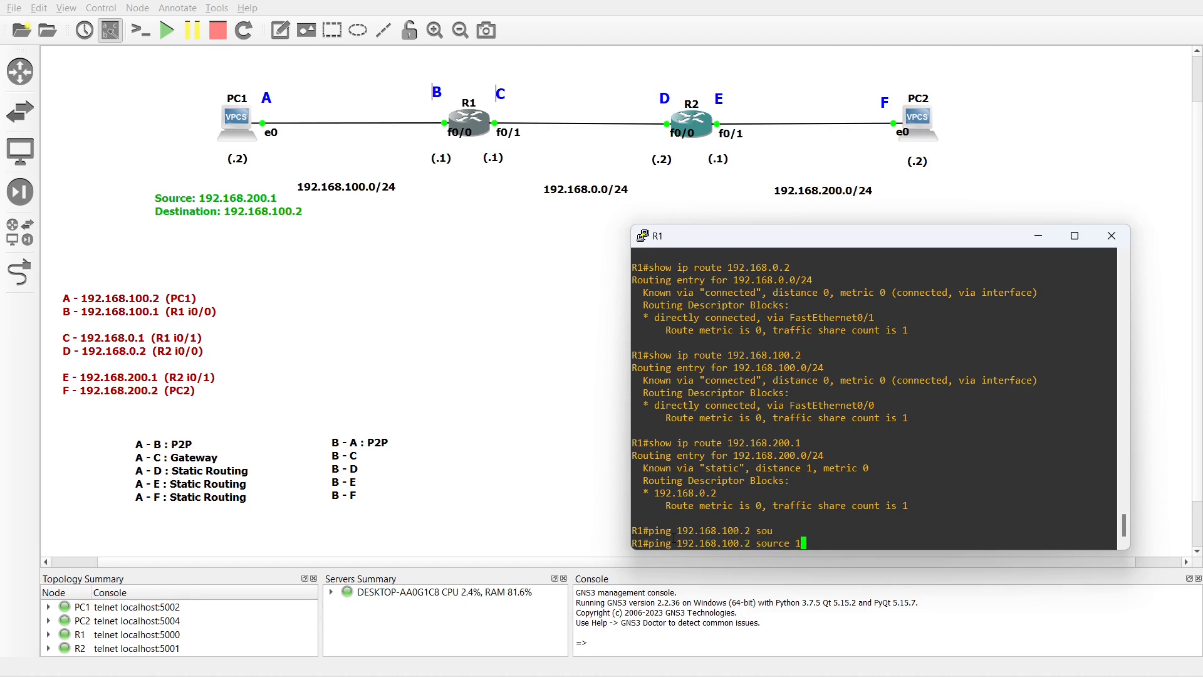
{"action": "type", "text": ".168.100.1"}
{"action": "key", "text": "Return"}
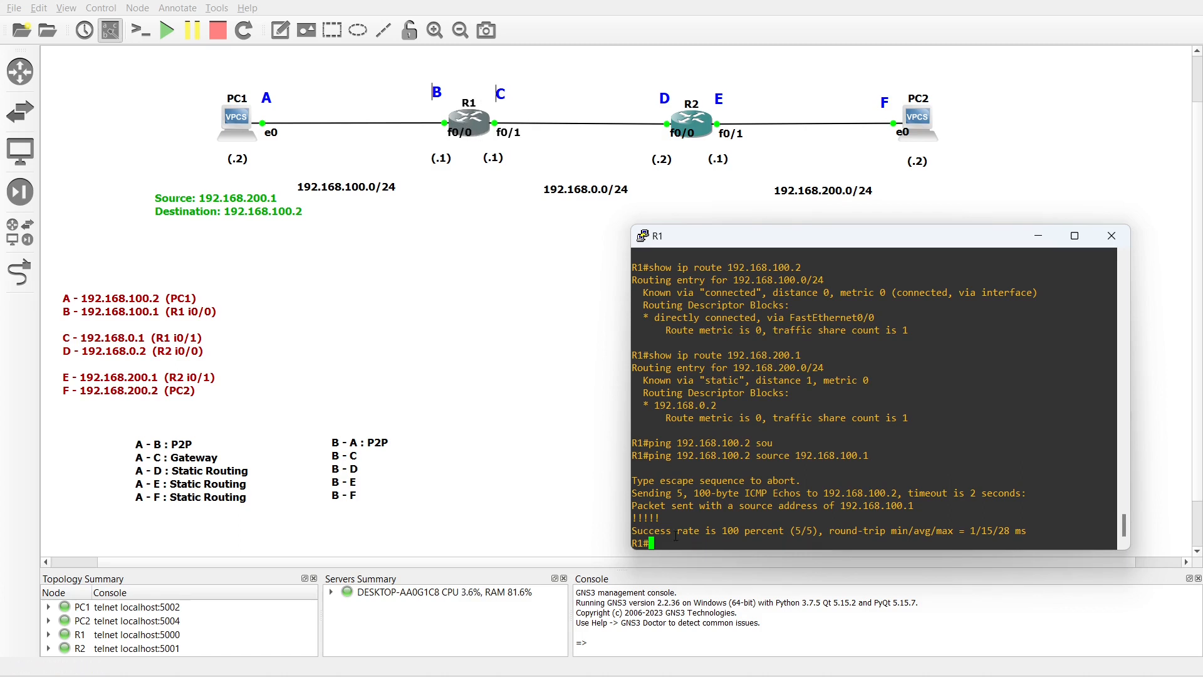
Ping 192.168.0.1 from R1's console using source address 192.168.100.1
{"action": "key", "text": "Return"}
{"action": "type", "text": "ping"}
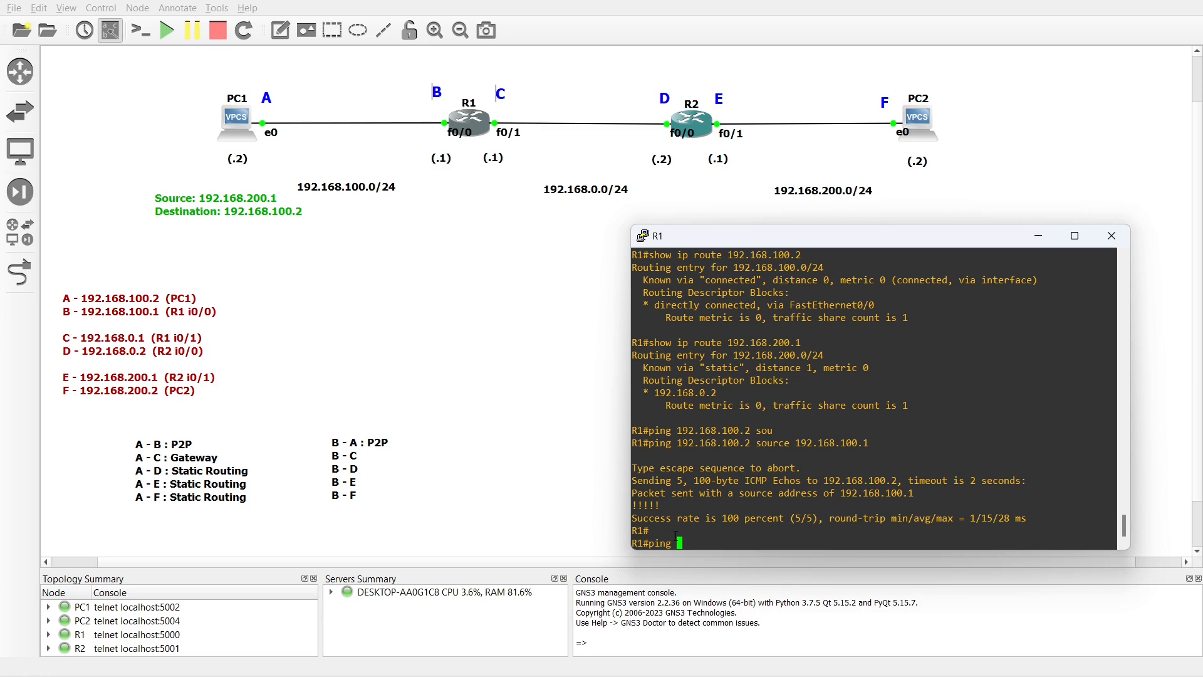
{"action": "key", "text": "Up"}
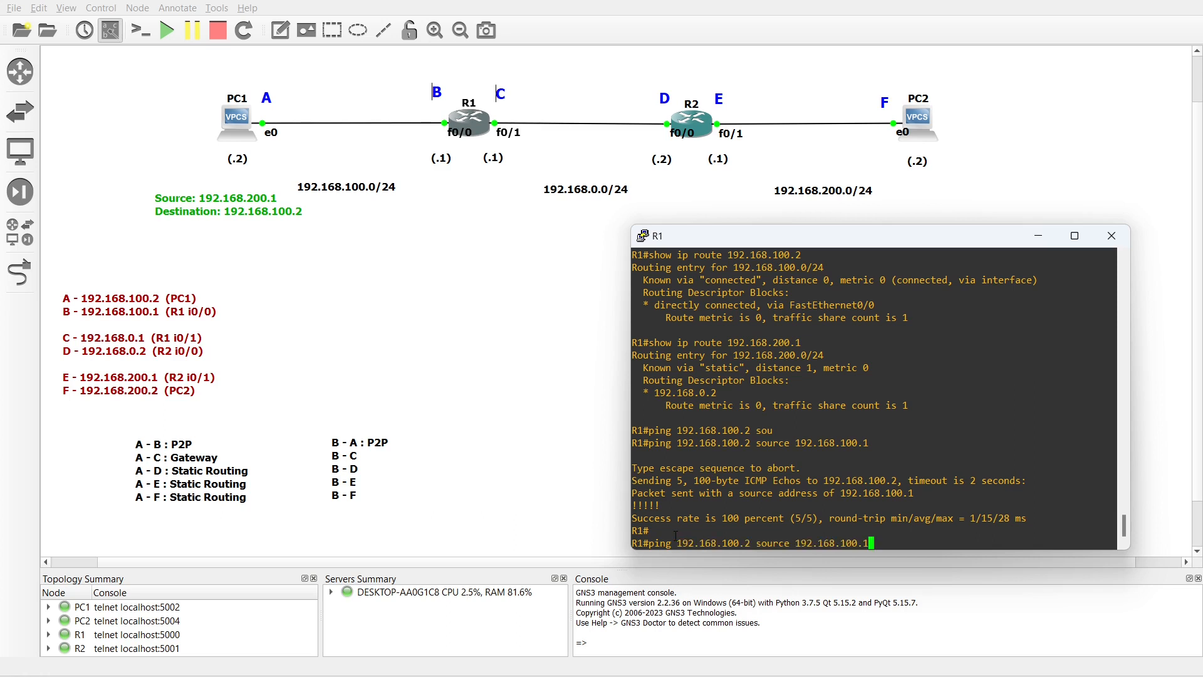
{"action": "key", "text": "Left"}
{"action": "key", "text": "Left"}
{"action": "key", "text": "Left"}
{"action": "key", "text": "Left"}
{"action": "key", "text": "Left"}
{"action": "key", "text": "Left"}
{"action": "key", "text": "Left"}
{"action": "key", "text": "Left"}
{"action": "key", "text": "Left"}
{"action": "key", "text": "Left"}
{"action": "key", "text": "Left"}
{"action": "key", "text": "Left"}
{"action": "key", "text": "Left"}
{"action": "key", "text": "Left"}
{"action": "key", "text": "Left"}
{"action": "key", "text": "Left"}
{"action": "key", "text": "Left"}
{"action": "key", "text": "Left"}
{"action": "key", "text": "Left"}
{"action": "key", "text": "Left"}
{"action": "key", "text": "Right"}
{"action": "key", "text": "BackSpace"}
{"action": "key", "text": "BackSpace"}
{"action": "key", "text": "Right"}
{"action": "key", "text": "Right"}
{"action": "key", "text": "Right"}
{"action": "key", "text": "BackSpace"}
{"action": "type", "text": "1"}
{"action": "key", "text": "Right"}
{"action": "key", "text": "Right"}
{"action": "key", "text": "Right"}
{"action": "key", "text": "Right"}
{"action": "key", "text": "Right"}
{"action": "key", "text": "Right"}
{"action": "key", "text": "Right"}
{"action": "key", "text": "Right"}
{"action": "key", "text": "Right"}
{"action": "key", "text": "Right"}
{"action": "key", "text": "Right"}
{"action": "key", "text": "Right"}
{"action": "key", "text": "Right"}
{"action": "key", "text": "Right"}
{"action": "key", "text": "Right"}
{"action": "key", "text": "Right"}
{"action": "key", "text": "Right"}
{"action": "key", "text": "Right"}
{"action": "key", "text": "Right"}
{"action": "key", "text": "Right"}
{"action": "key", "text": "Right"}
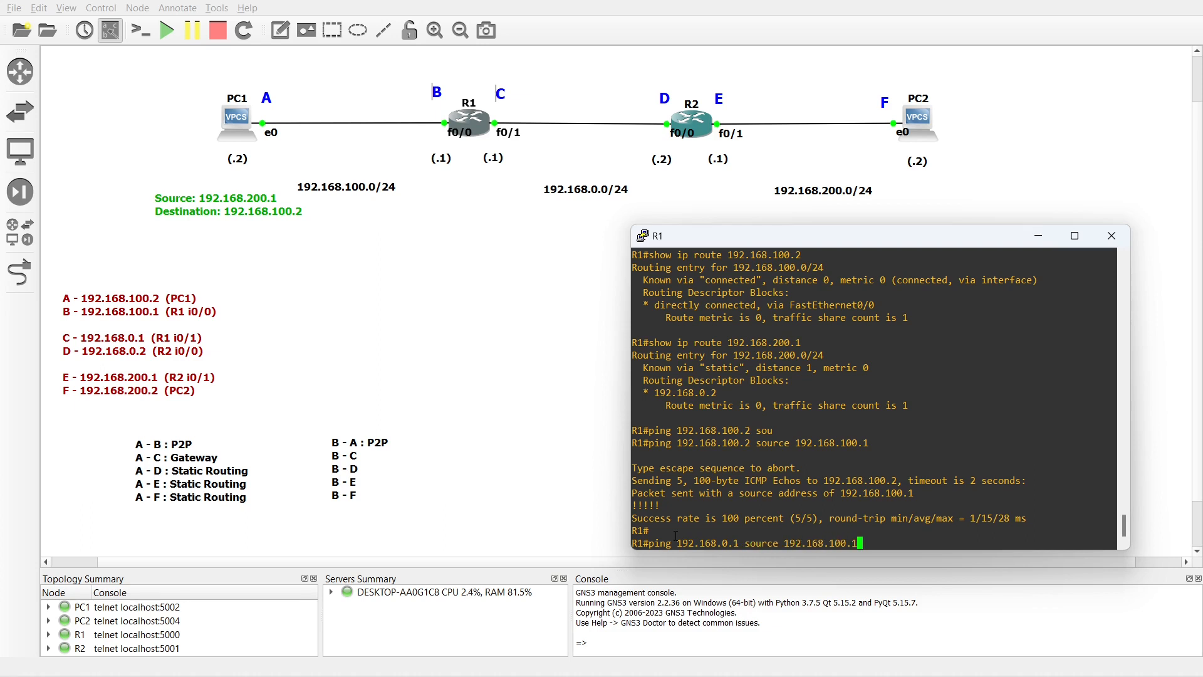
{"action": "key", "text": "Return"}
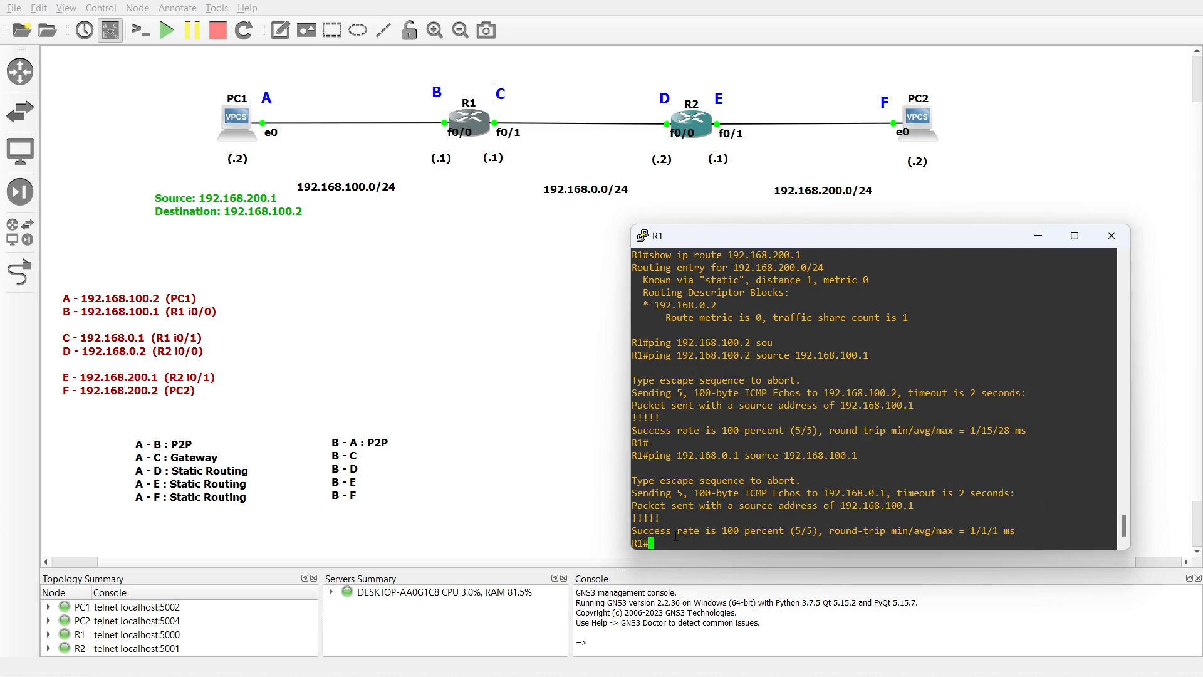
Complete the B - C entry of the B note with ": Same Router" and add a colon after B - D
{"action": "left_click", "coordinate": [370, 464]}
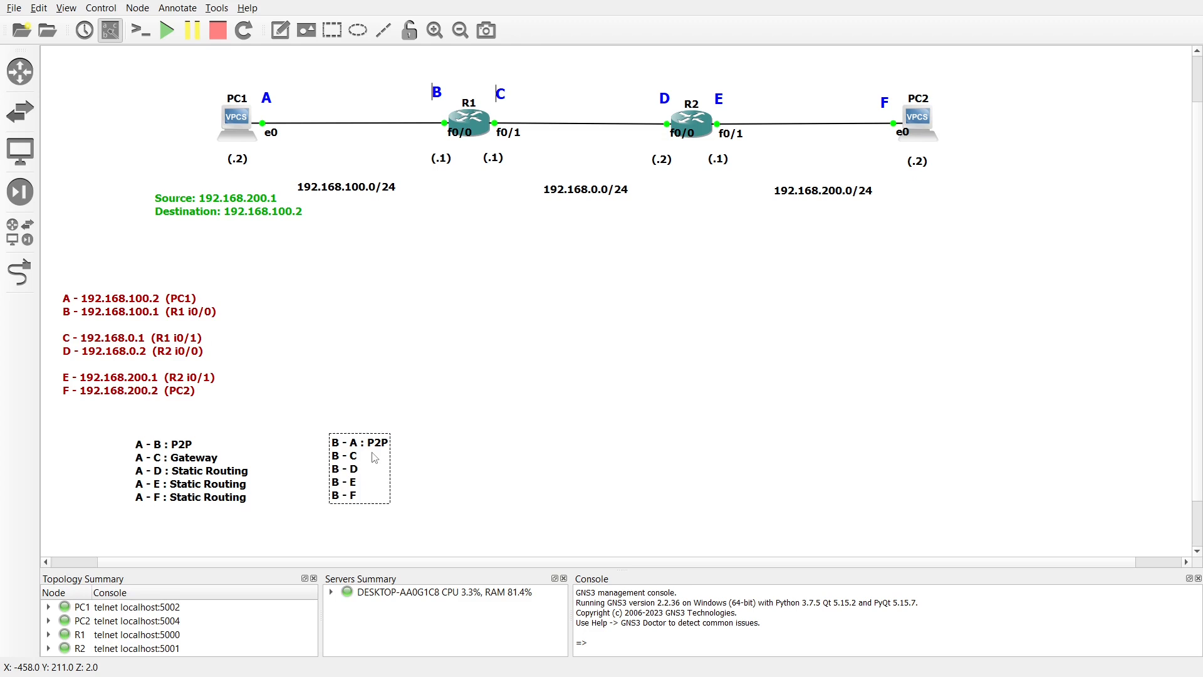
{"action": "key", "text": "ctrl+a"}
{"action": "key", "text": "ctrl+x"}
{"action": "key", "text": "ctrl+v"}
{"action": "type", "text": "ame Router"}
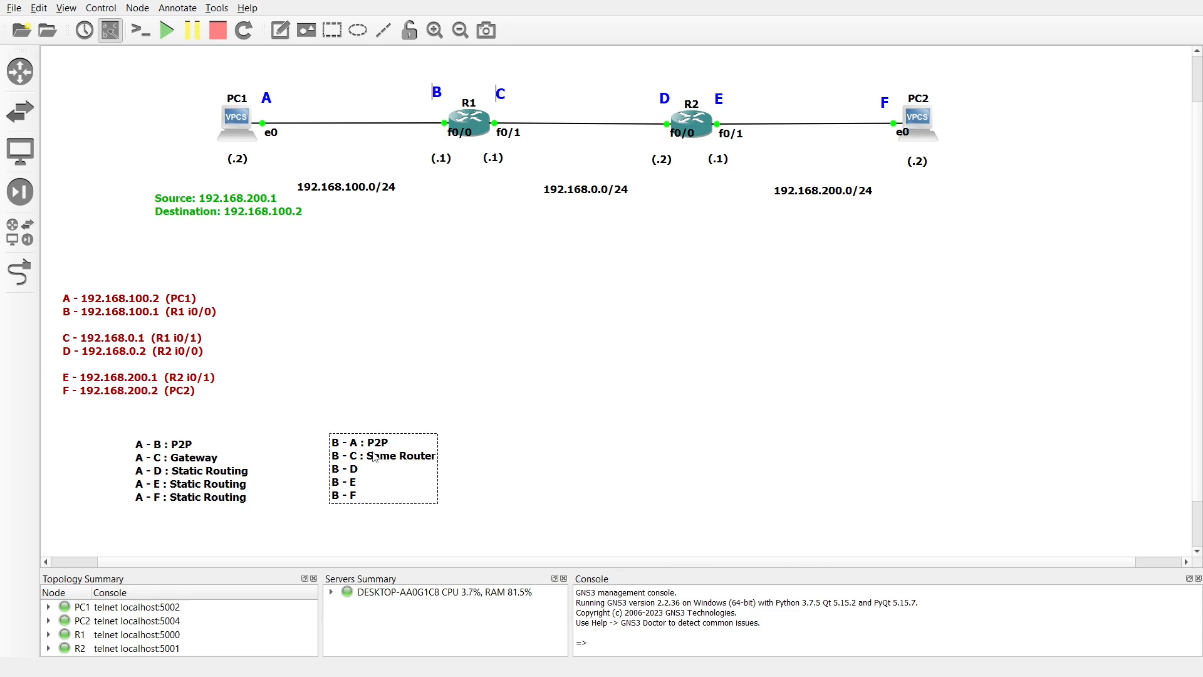
{"action": "left_click", "coordinate": [436, 211]}
Move the green source/destination note beneath R1 and set its source to 192.168.100.1 and destination to 192.168.0.2
{"action": "left_click_drag", "start_coordinate": [234, 207], "coordinate": [467, 223]}
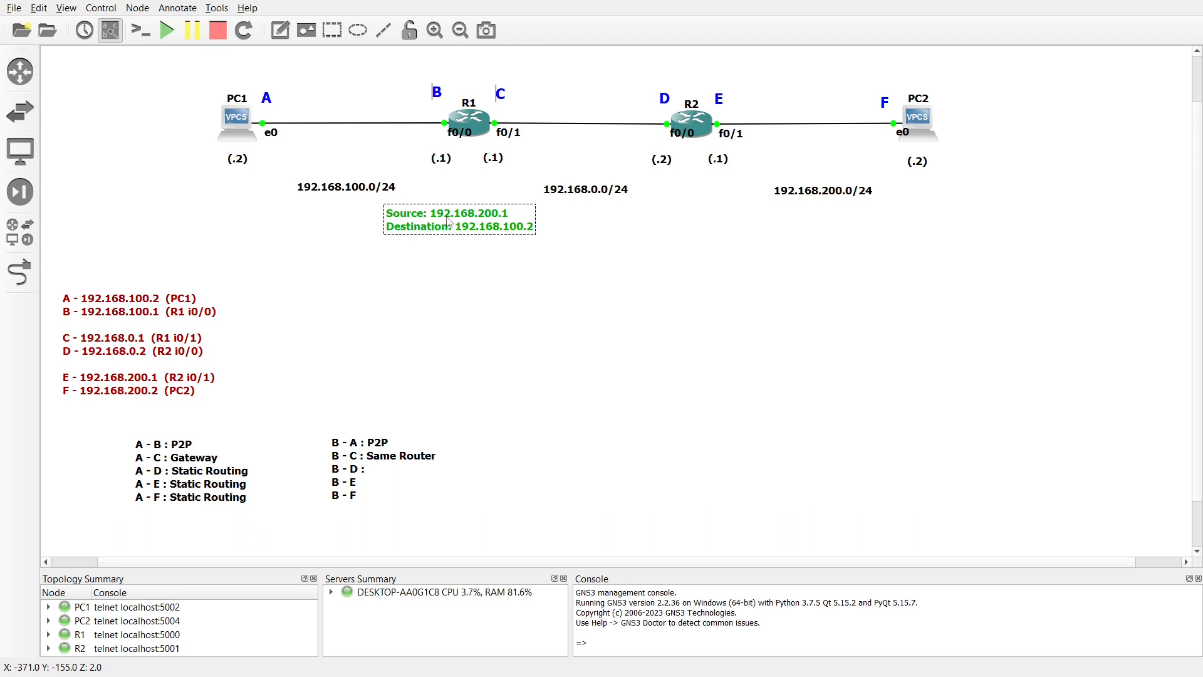
{"action": "double_click", "coordinate": [449, 222]}
{"action": "left_click", "coordinate": [437, 214]}
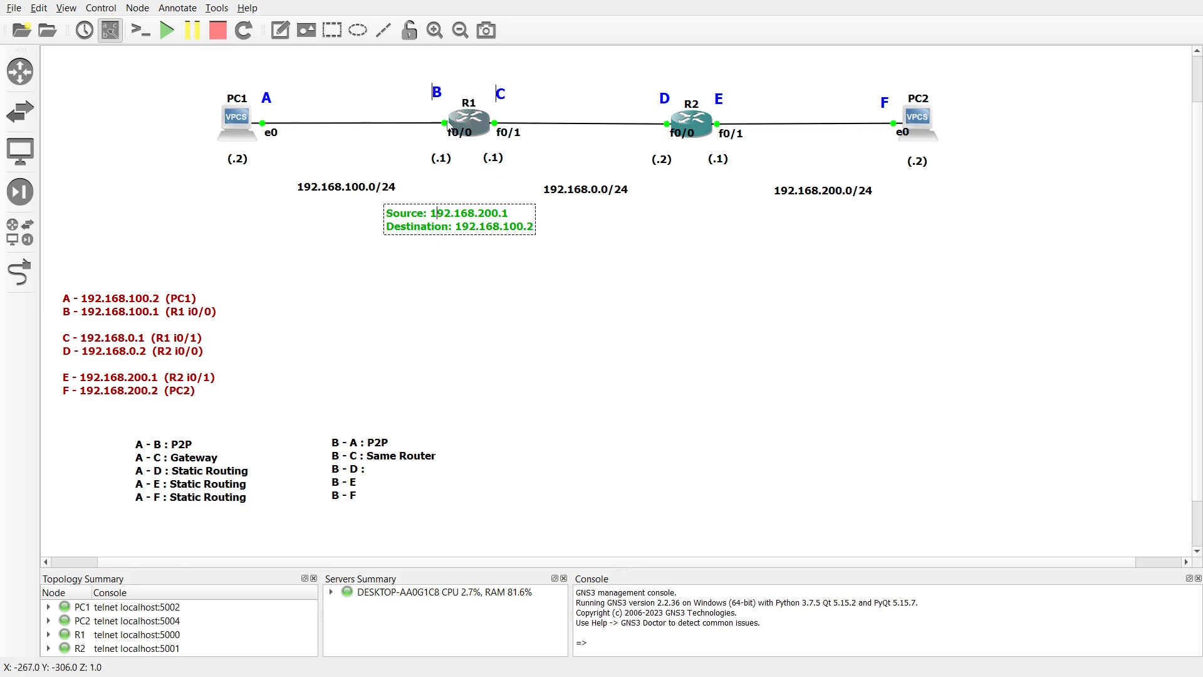
{"action": "key", "text": "BackSpace"}
{"action": "type", "text": "1"}
{"action": "key", "text": "BackSpace"}
{"action": "key", "text": "BackSpace"}
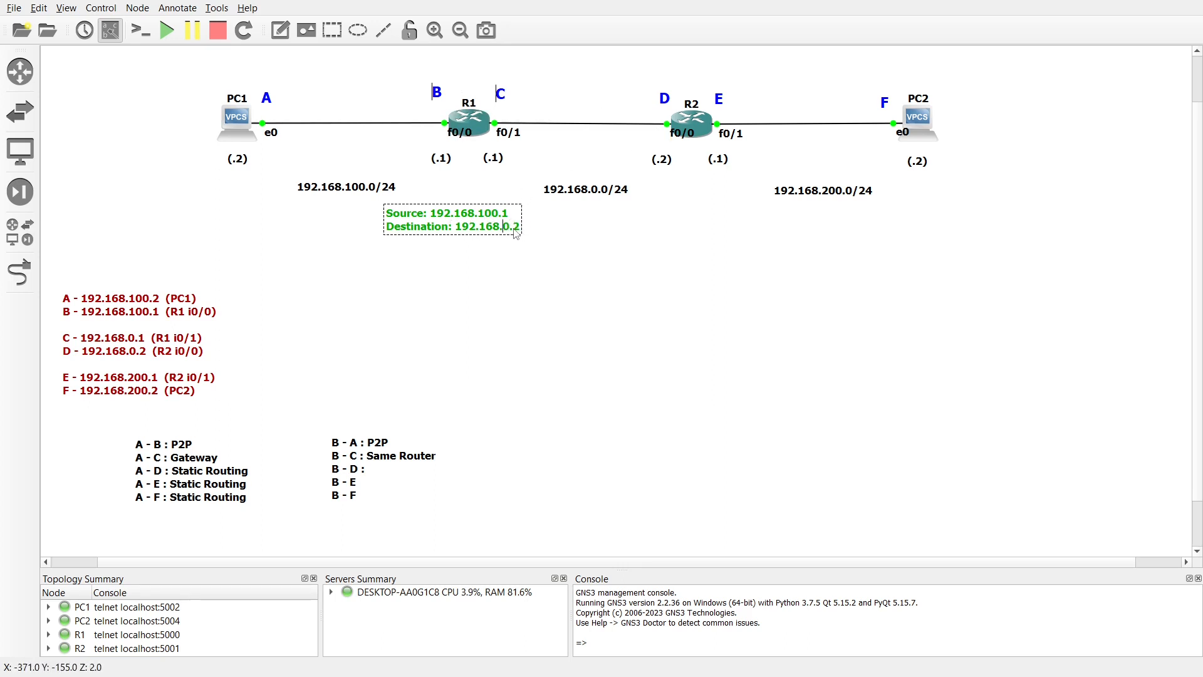
{"action": "left_click", "coordinate": [485, 278]}
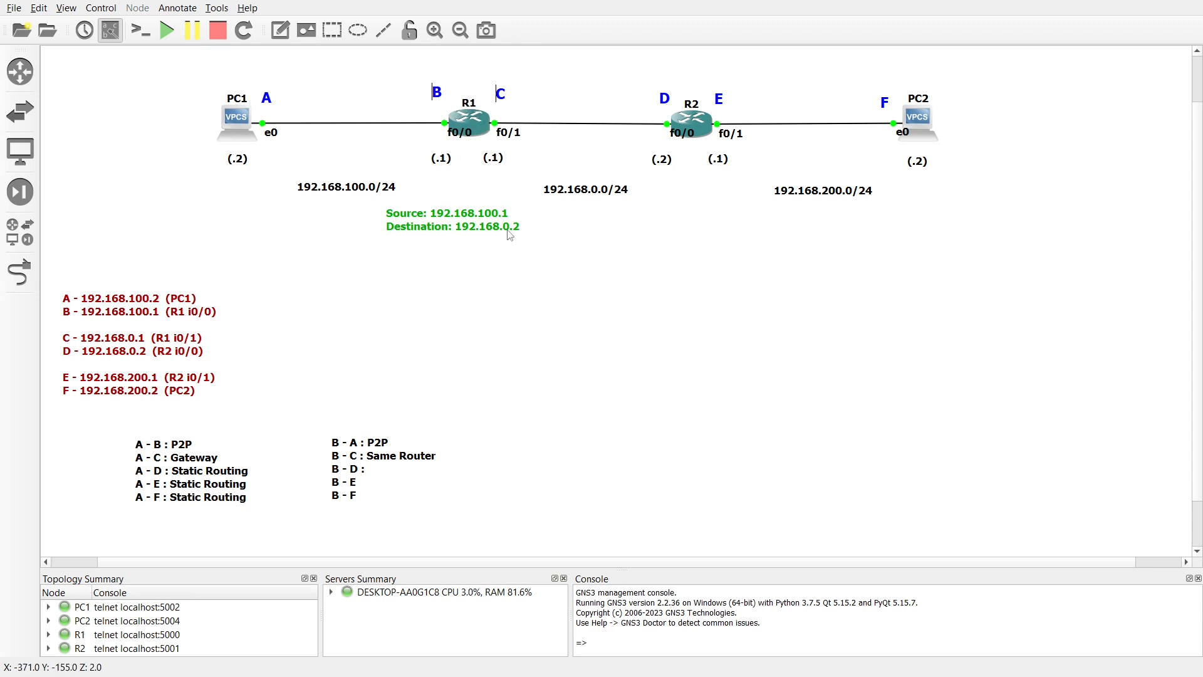
Look up the route to 192.168.0.2 in R1's console with show ip route and highlight the outgoing interface
{"action": "left_click", "coordinate": [476, 121]}
{"action": "double_click", "coordinate": [476, 121]}
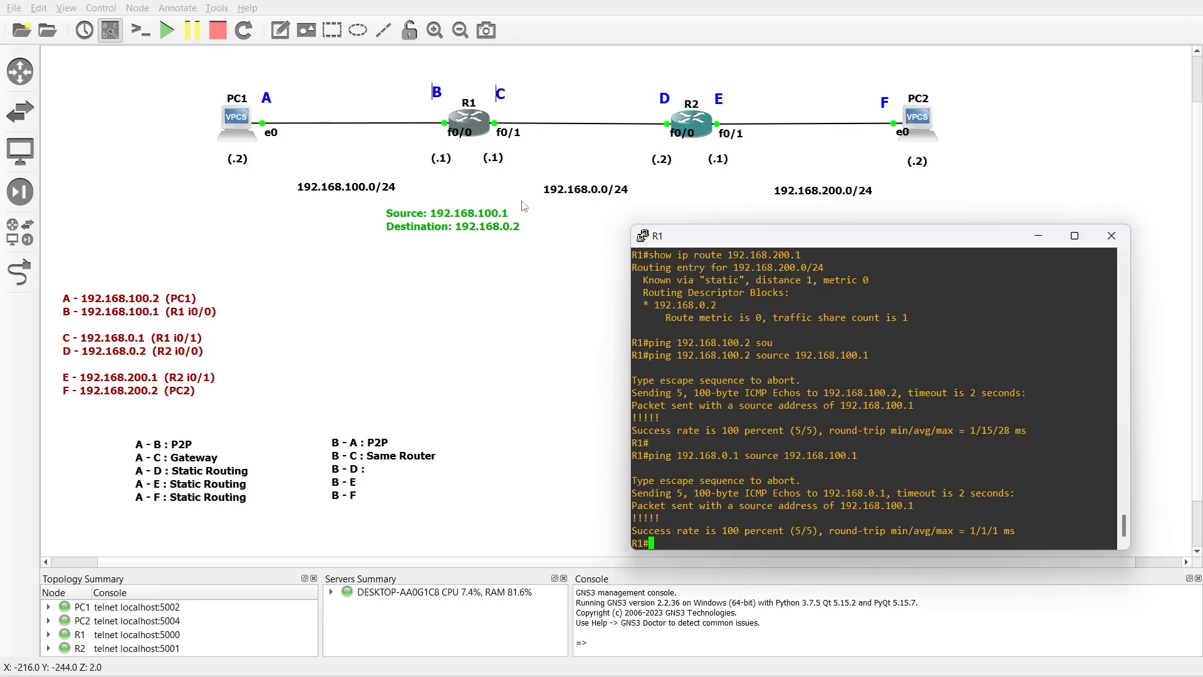
{"action": "type", "text": "show ip rou"}
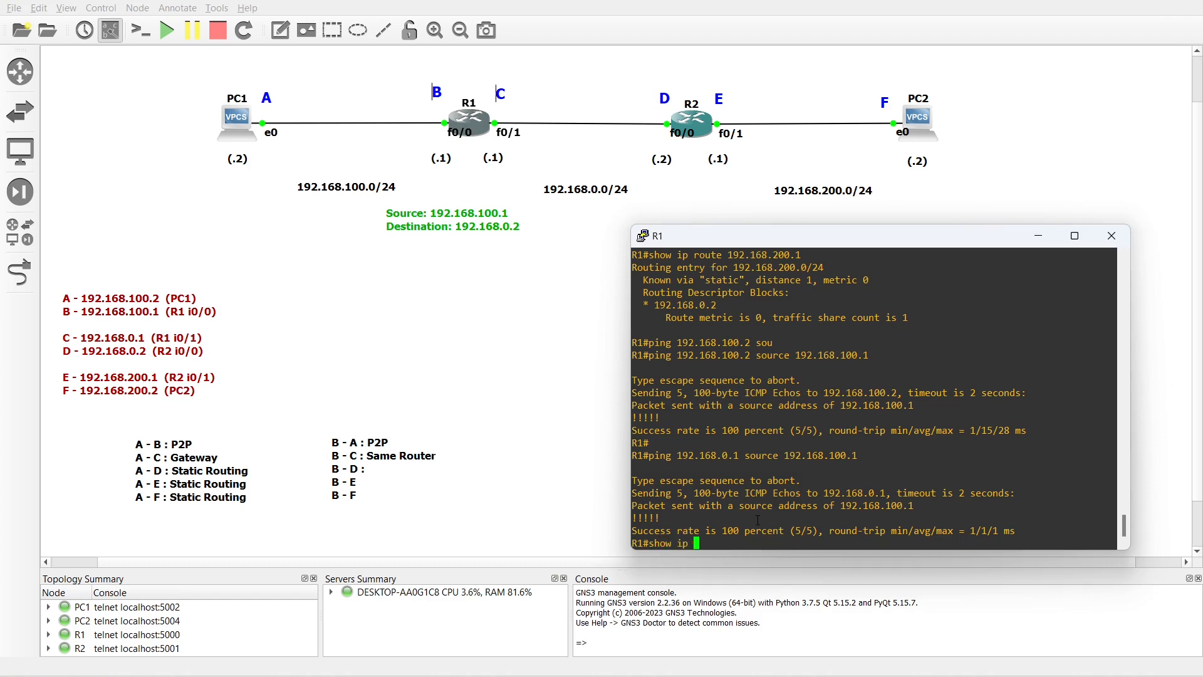
{"action": "key", "text": "Tab"}
{"action": "type", "text": "192.16"}
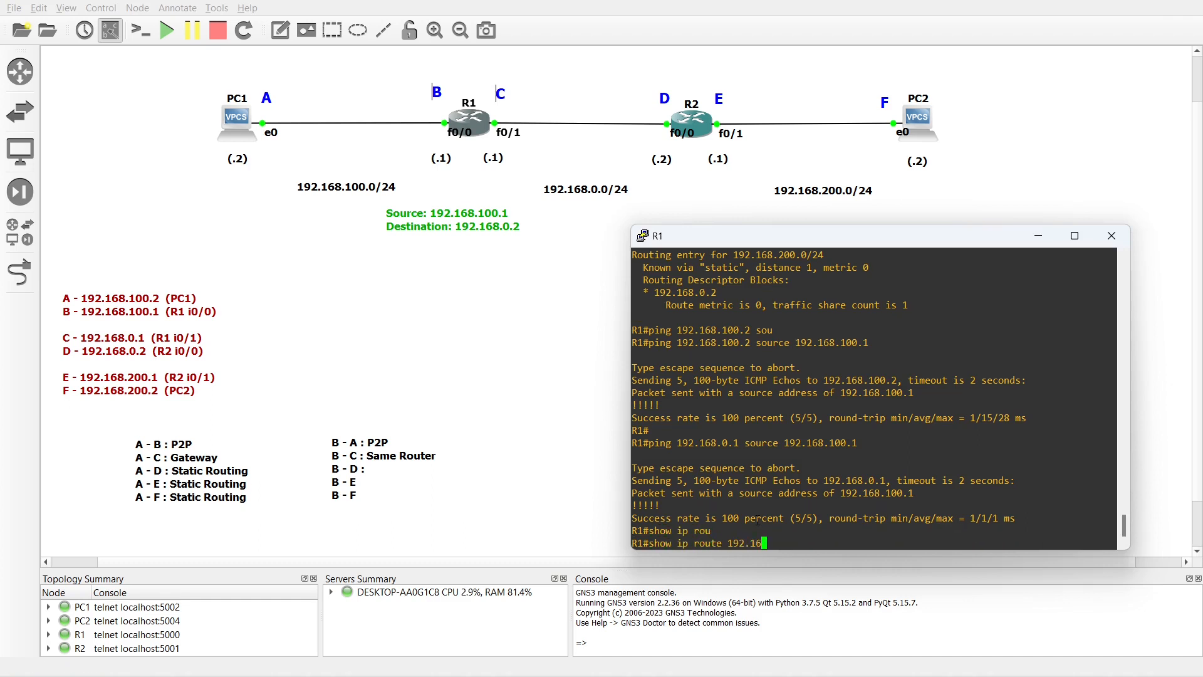
{"action": "type", "text": "8.0.1"}
{"action": "key", "text": "BackSpace"}
{"action": "type", "text": "2"}
{"action": "key", "text": "Return"}
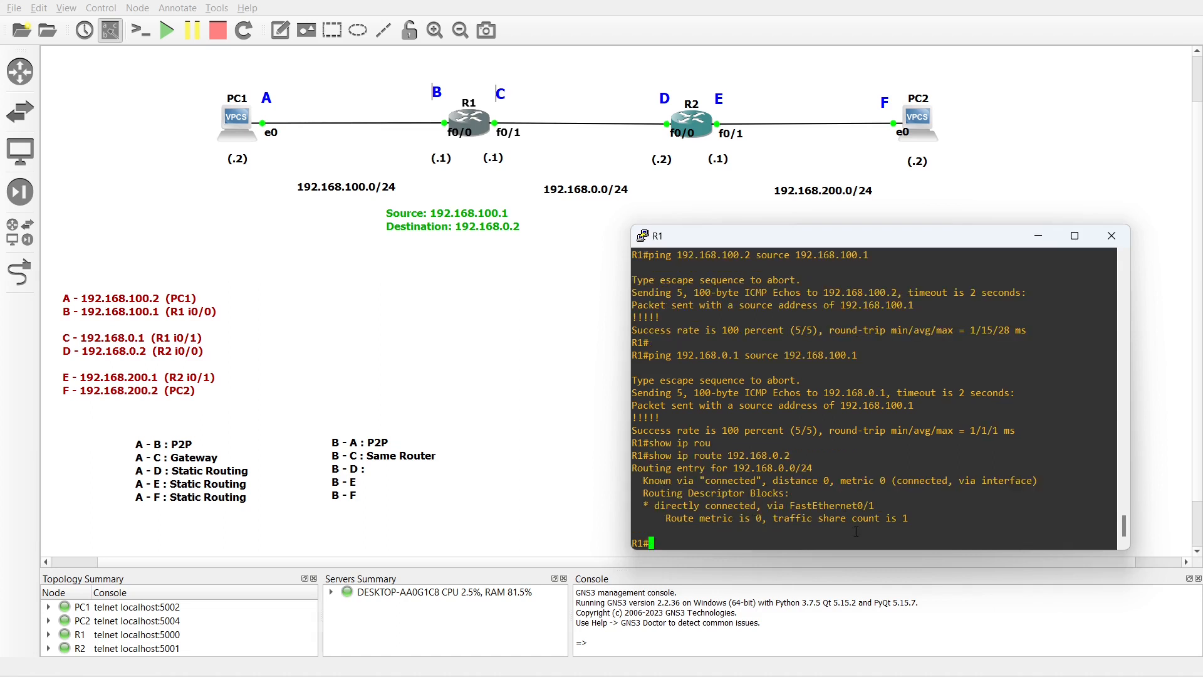
{"action": "left_click_drag", "start_coordinate": [791, 505], "coordinate": [940, 507]}
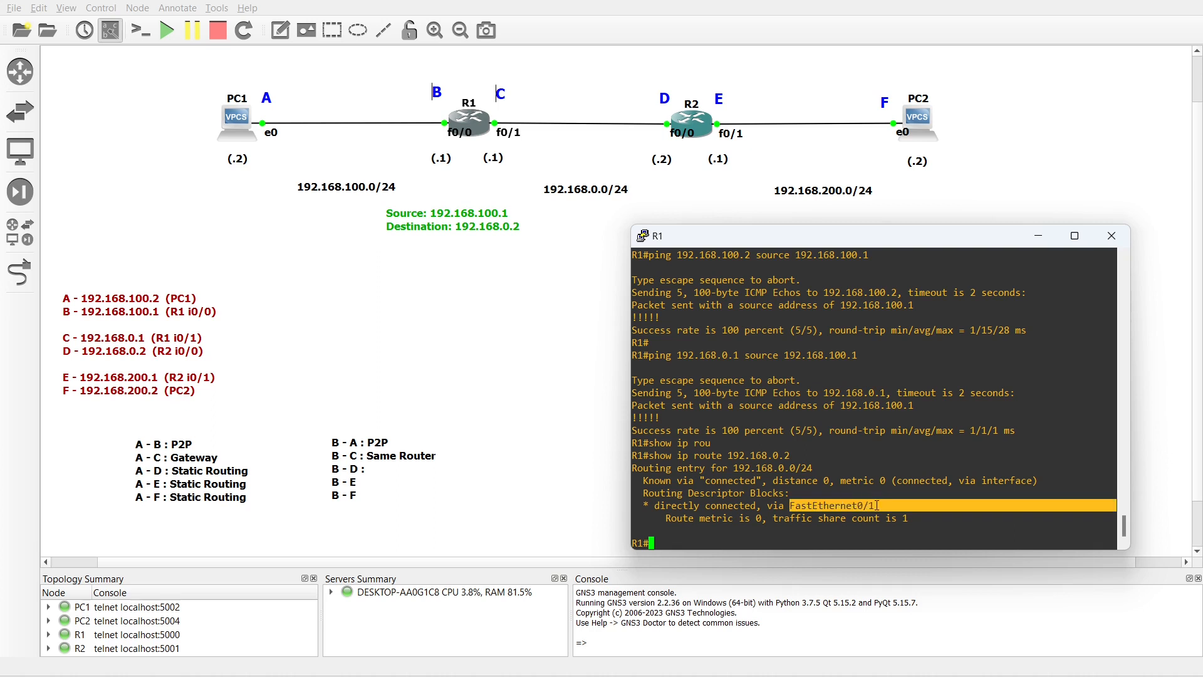
Move the green note beneath R2 and set its source to 192.168.0.2 and destination to 192.168.100.1
{"action": "left_click_drag", "start_coordinate": [452, 226], "coordinate": [687, 214]}
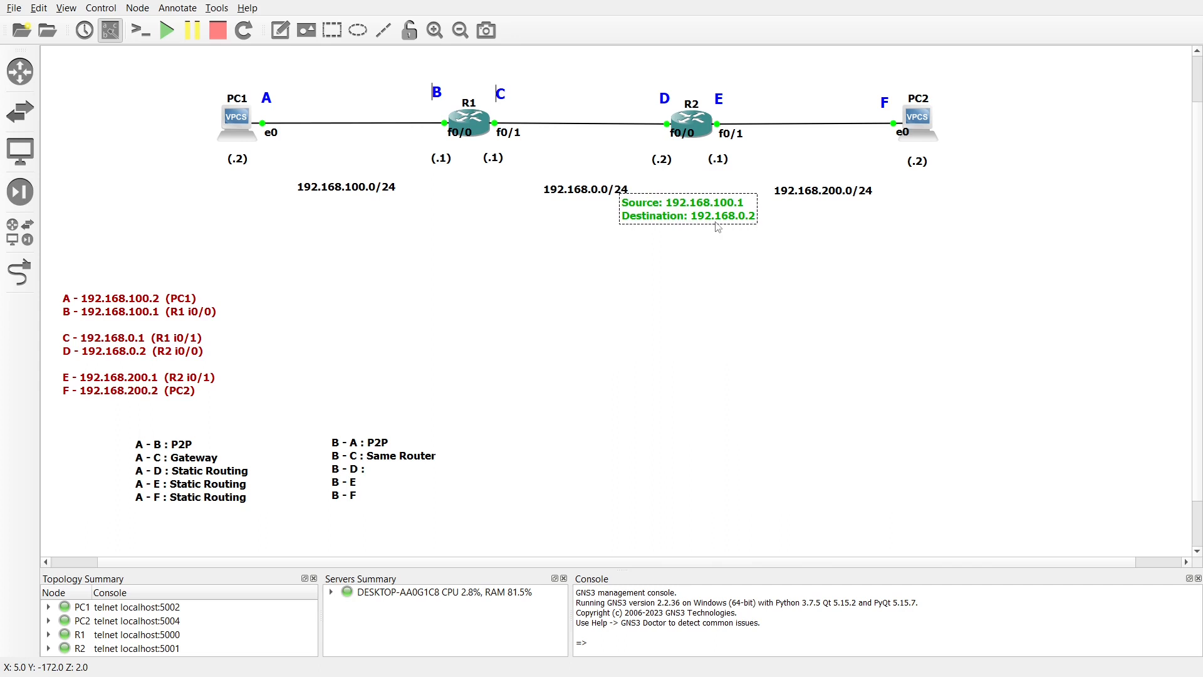
{"action": "double_click", "coordinate": [708, 207]}
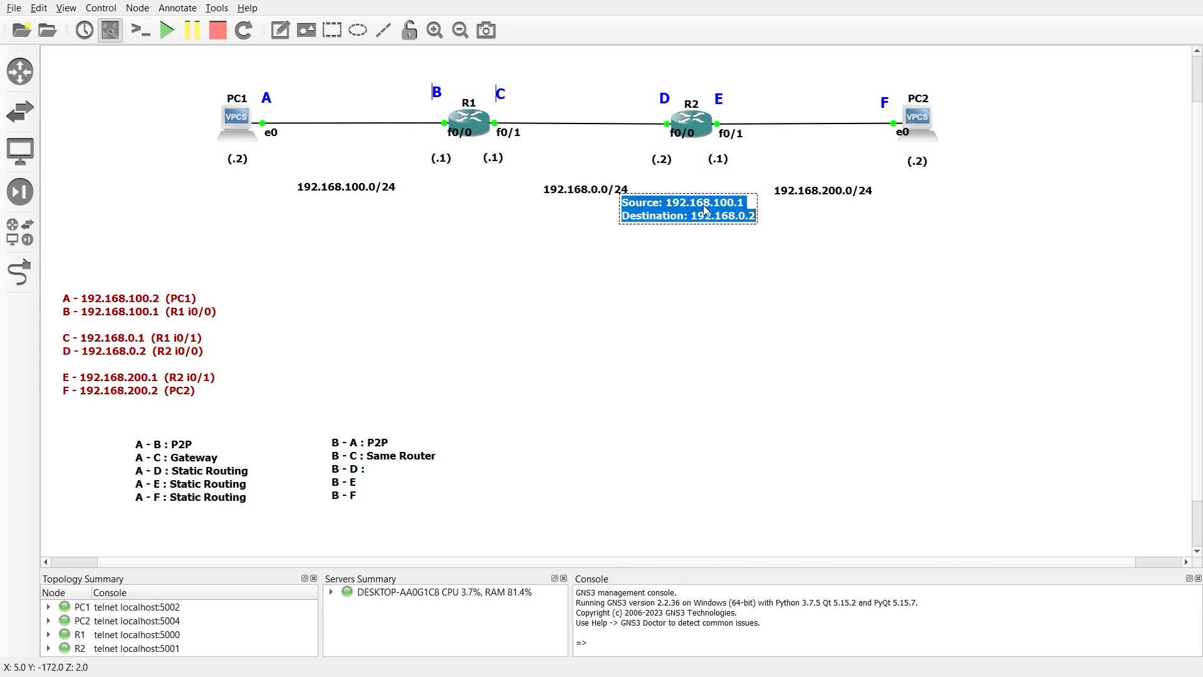
{"action": "left_click", "coordinate": [736, 205]}
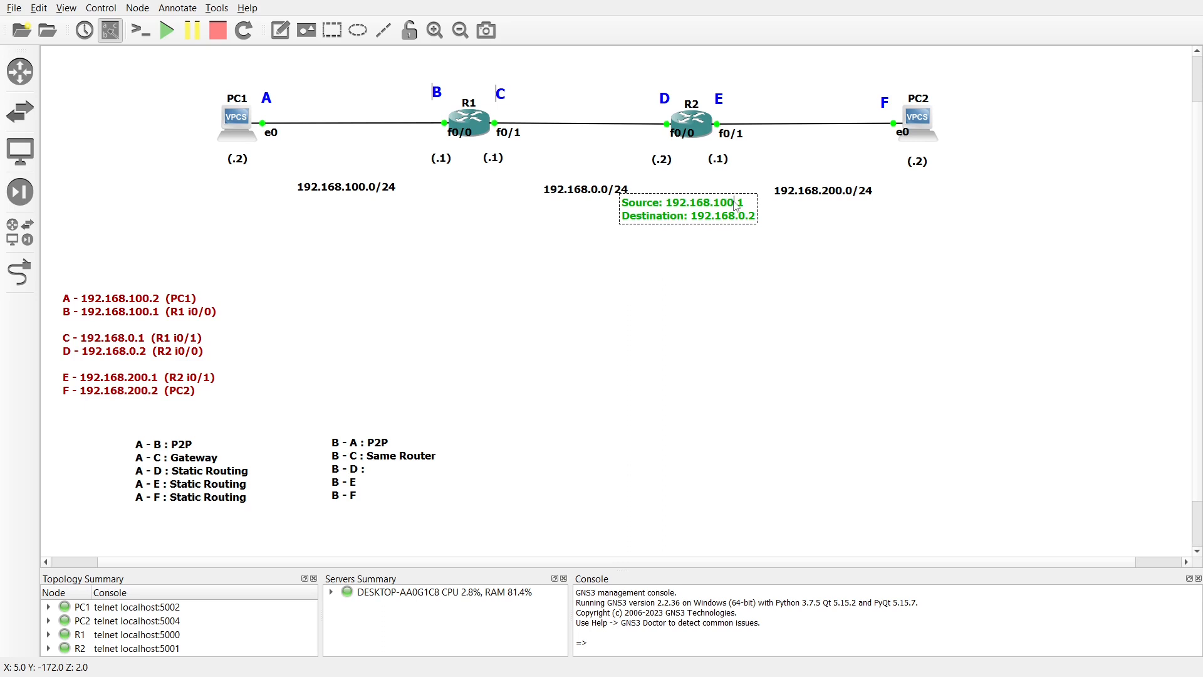
{"action": "key", "text": "BackSpace"}
{"action": "key", "text": "BackSpace"}
{"action": "type", "text": "10"}
{"action": "key", "text": "Delete"}
{"action": "type", "text": "1"}
{"action": "left_click", "coordinate": [697, 261]}
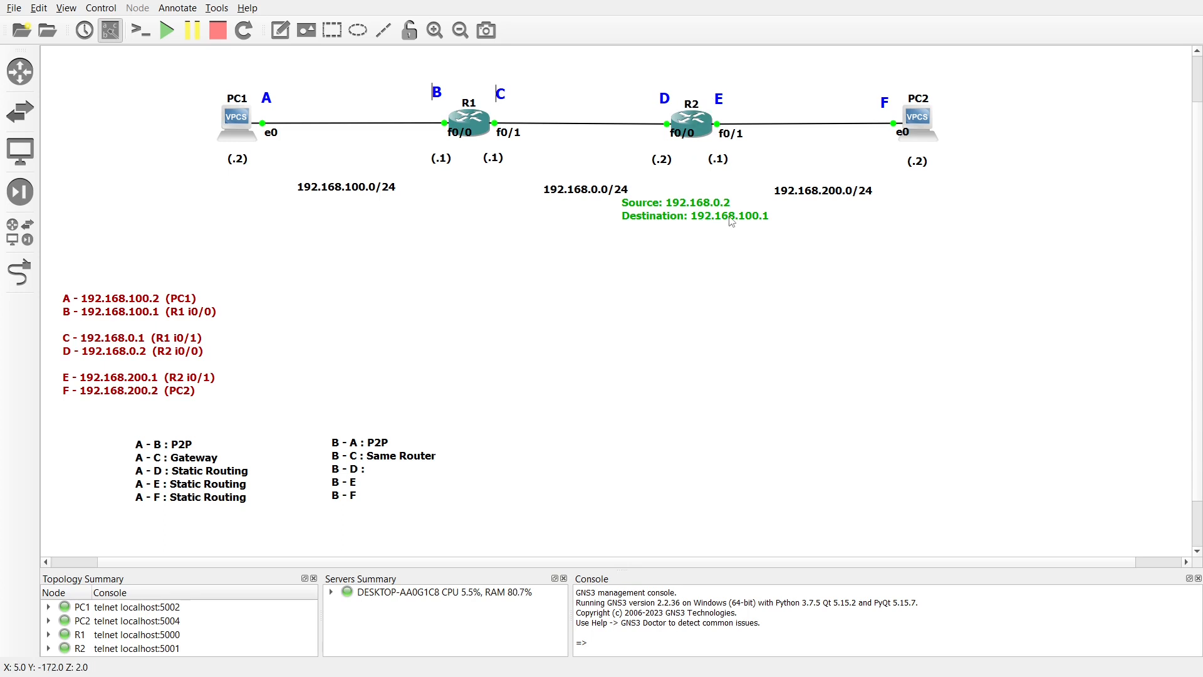
Look up the route to 192.168.100.1 in R2's console with show ip route and highlight its route type and next hop
{"action": "double_click", "coordinate": [705, 120]}
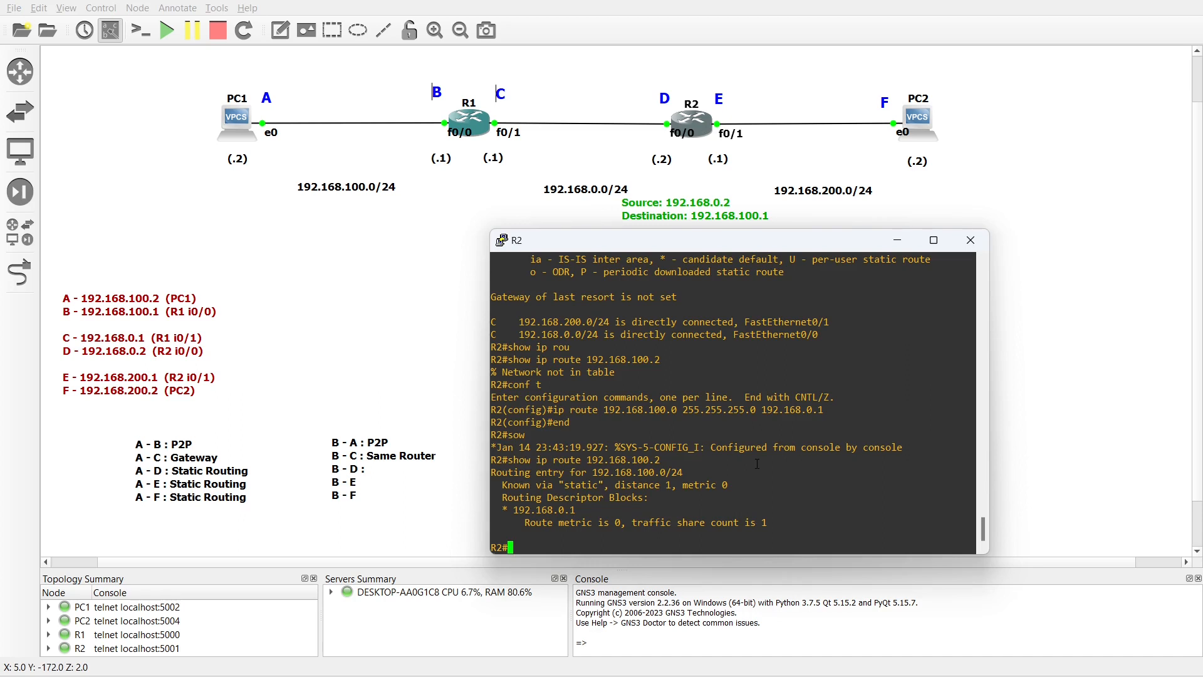
{"action": "key", "text": "Up"}
{"action": "key", "text": "BackSpace"}
{"action": "type", "text": "192.168.100."}
{"action": "key", "text": "Return"}
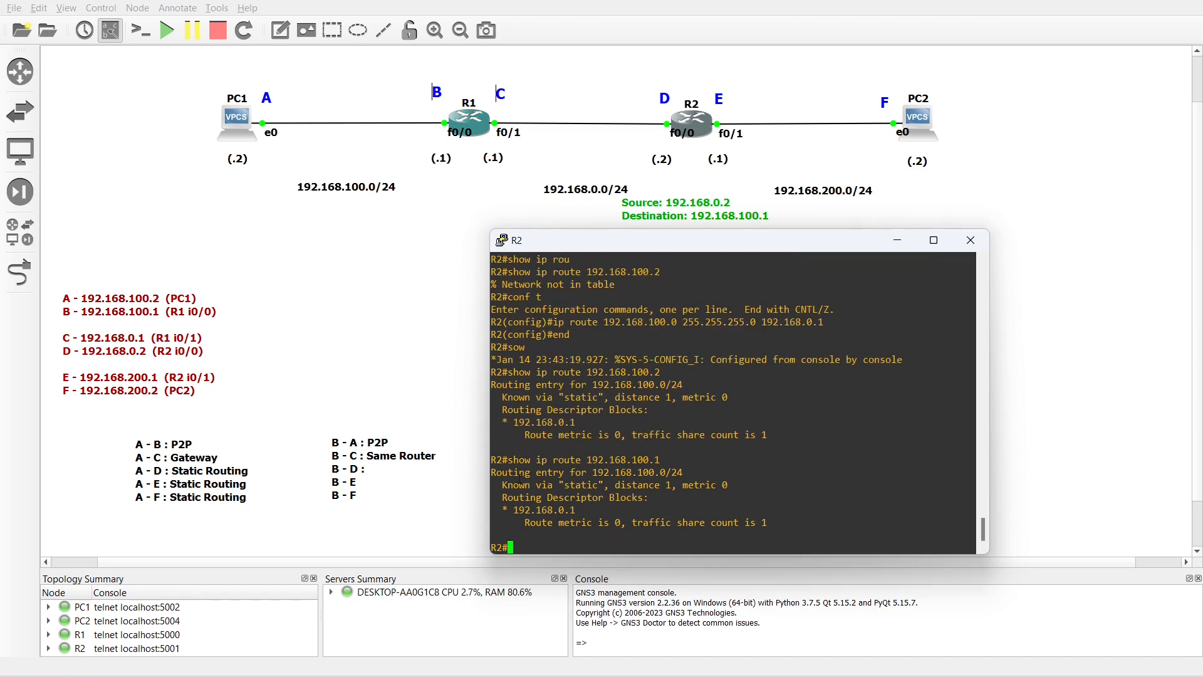
{"action": "left_click_drag", "start_coordinate": [504, 483], "coordinate": [600, 485]}
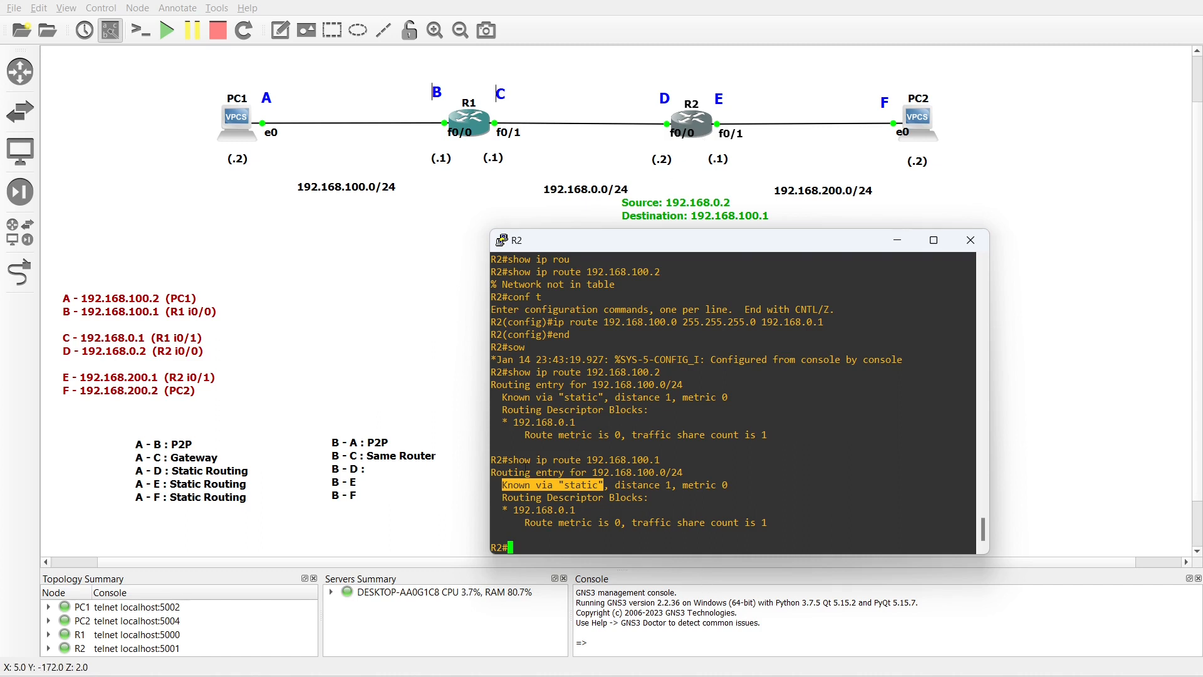
{"action": "left_click_drag", "start_coordinate": [507, 509], "coordinate": [575, 509]}
Move the green note back beneath R1 and complete the B - D entry of the B note with "Static Routing"
{"action": "left_click_drag", "start_coordinate": [700, 208], "coordinate": [478, 212]}
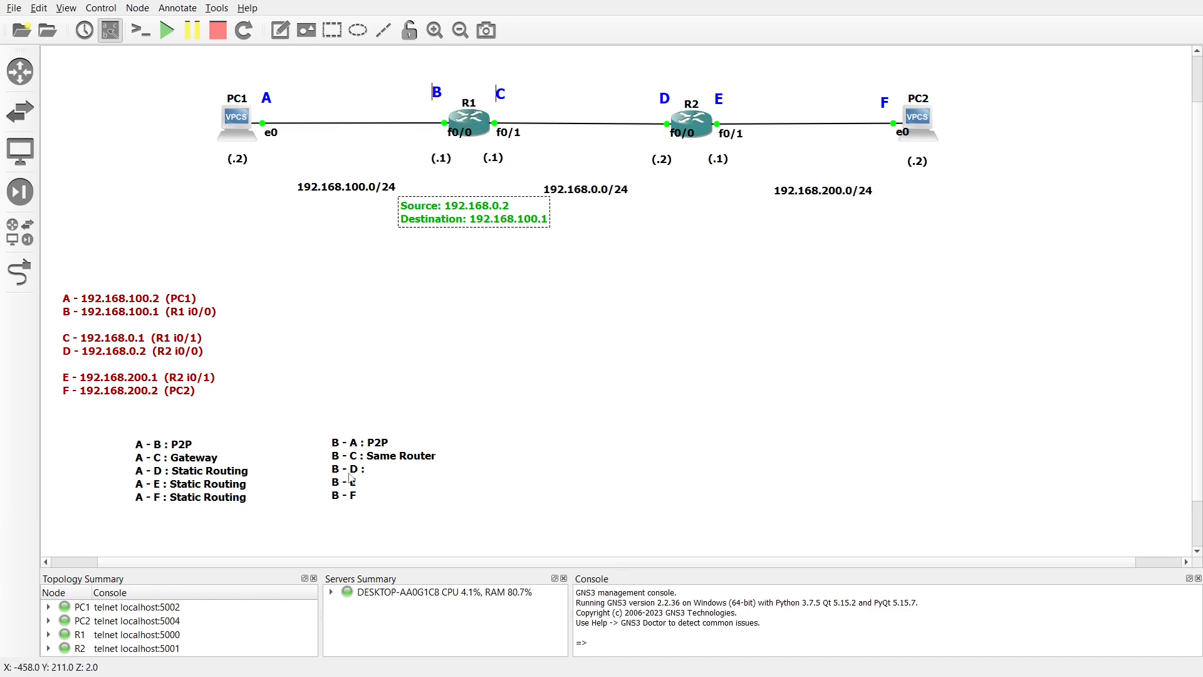
{"action": "double_click", "coordinate": [373, 469]}
{"action": "left_click", "coordinate": [373, 470]}
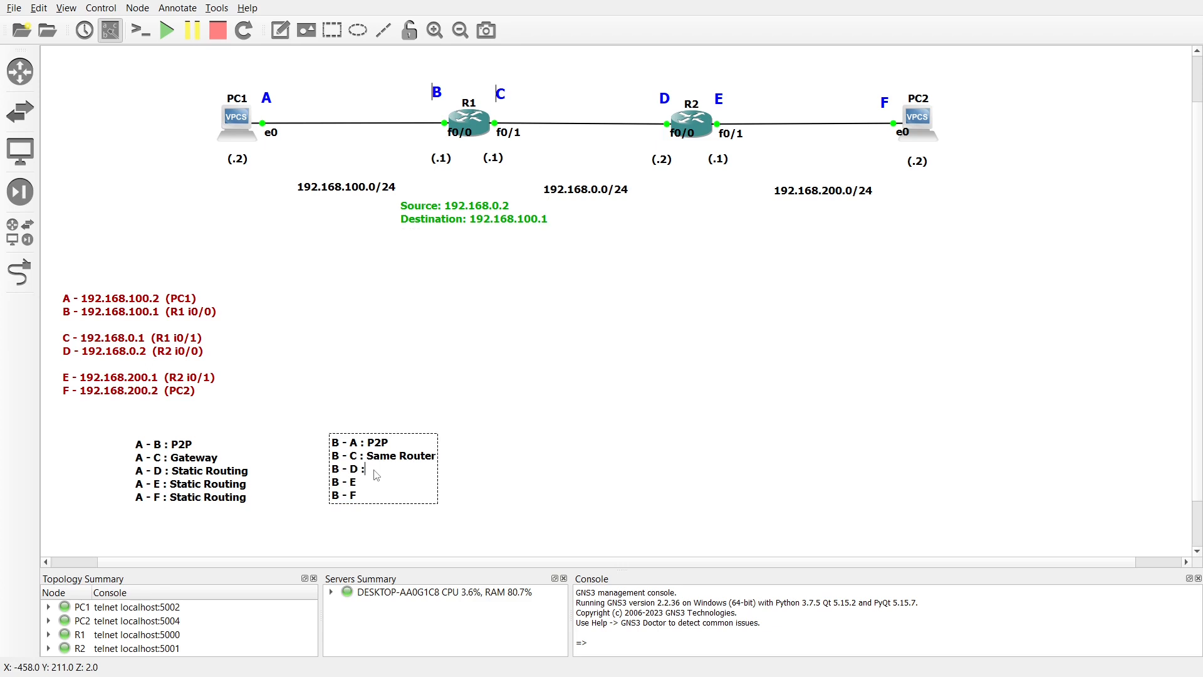
{"action": "type", "text": "Static Routing"}
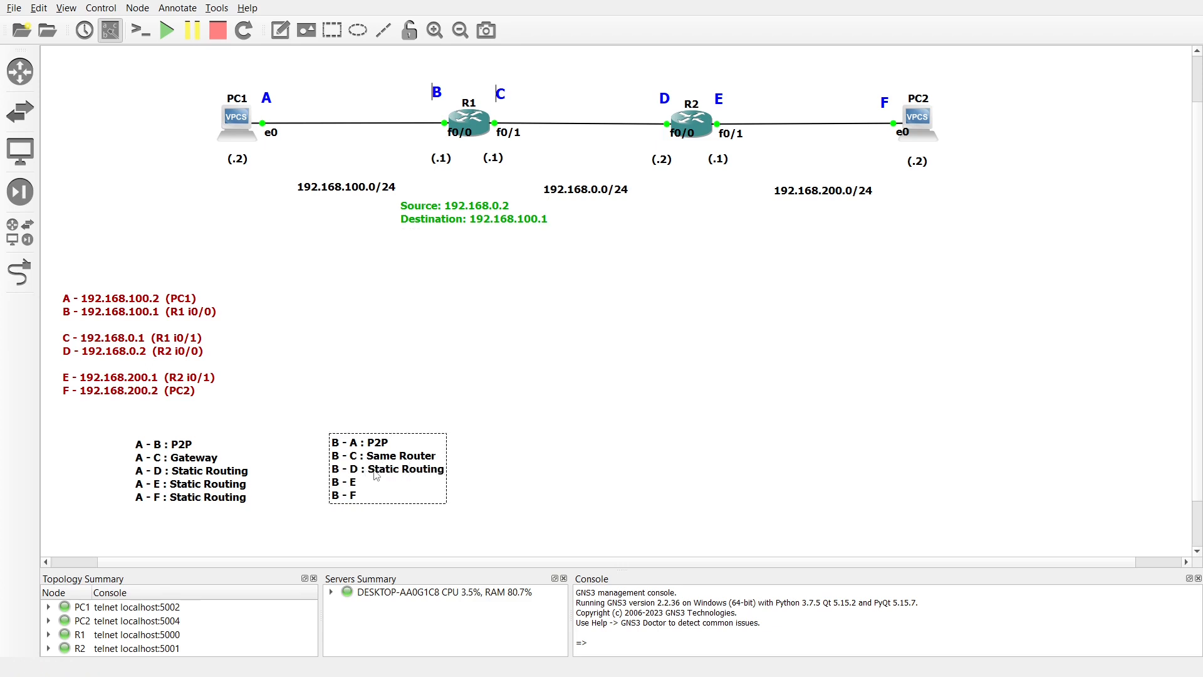
{"action": "left_click", "coordinate": [488, 343]}
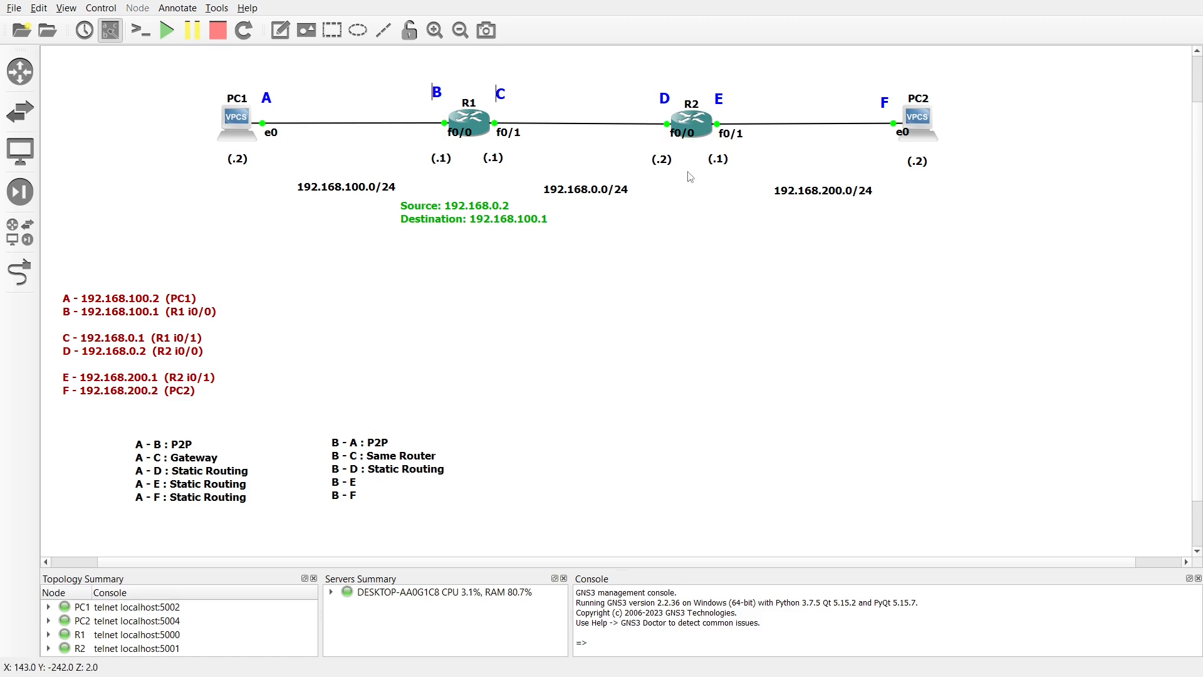
Set the green note's source to 192.168.100.1 and its destination to 192.168.200.1
{"action": "double_click", "coordinate": [495, 208]}
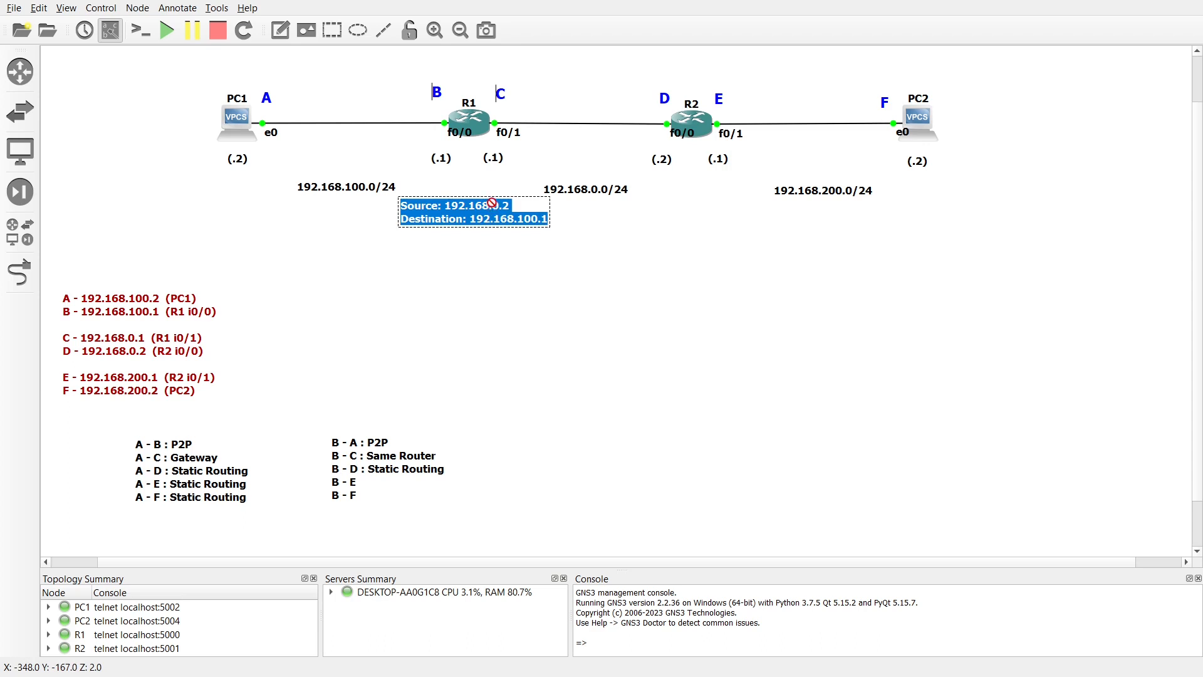
{"action": "key", "text": "Left"}
{"action": "left_click", "coordinate": [492, 203]}
{"action": "type", "text": "10"}
{"action": "key", "text": "End"}
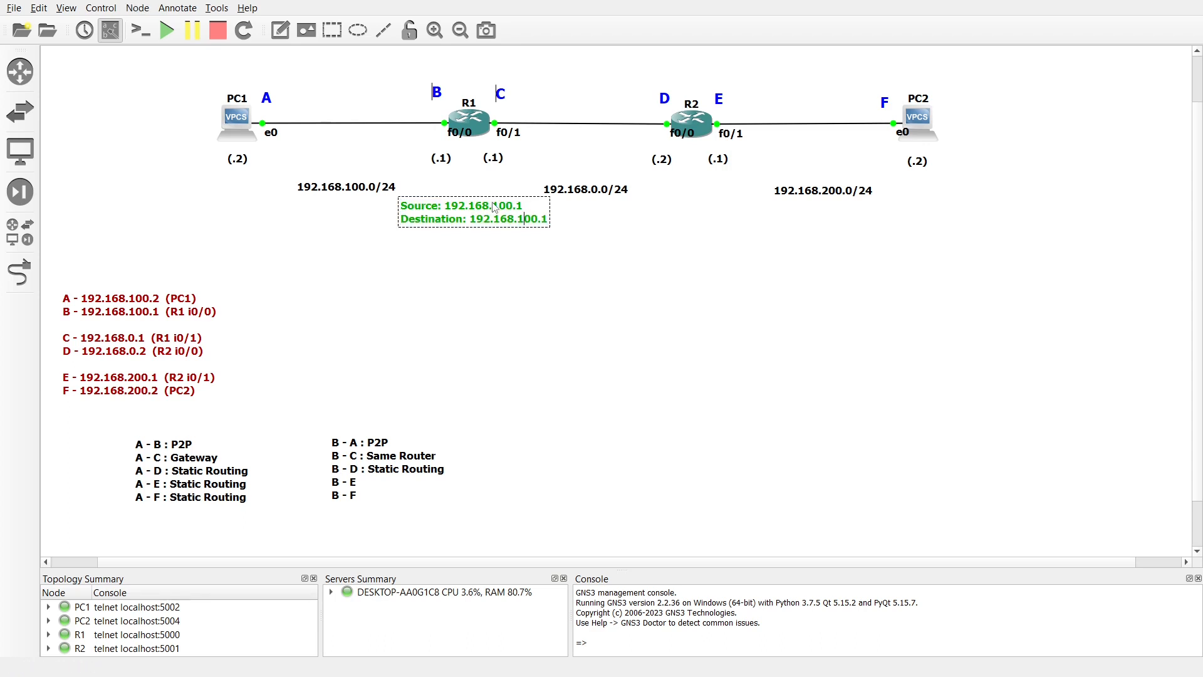
{"action": "left_click", "coordinate": [463, 260]}
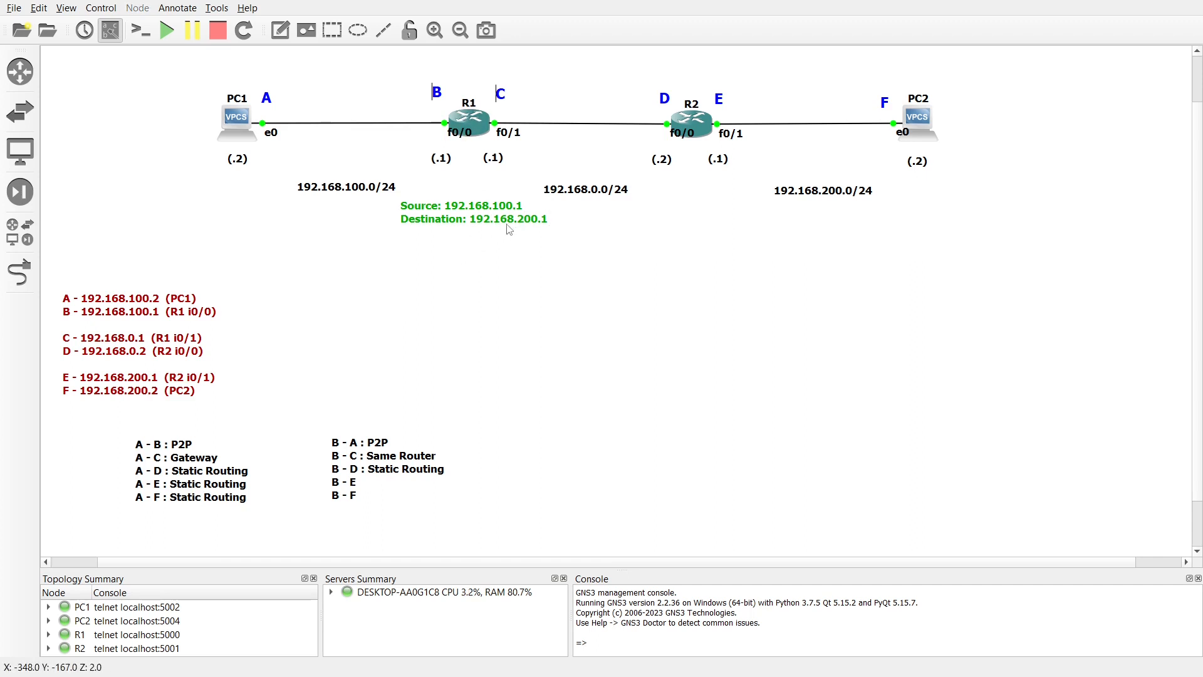
Look up the route to 192.168.200.1 in R1's console with show ip route and highlight its route type and next hop
{"action": "double_click", "coordinate": [476, 131]}
{"action": "left_click", "coordinate": [616, 362]}
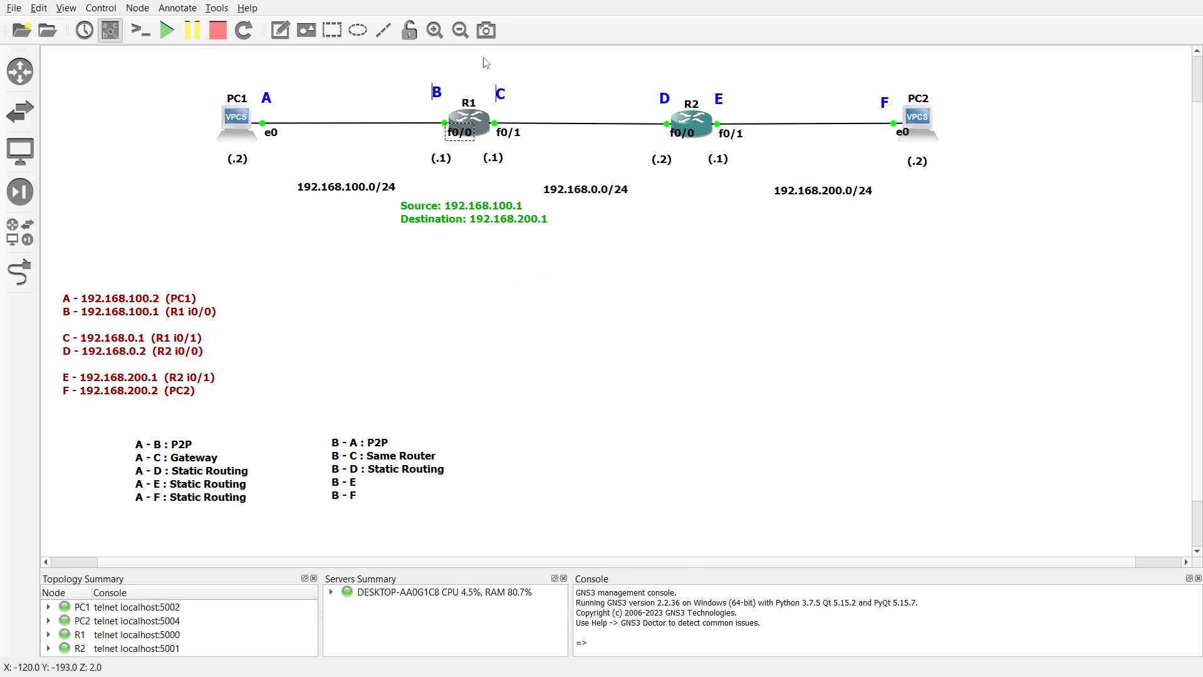
{"action": "double_click", "coordinate": [476, 123]}
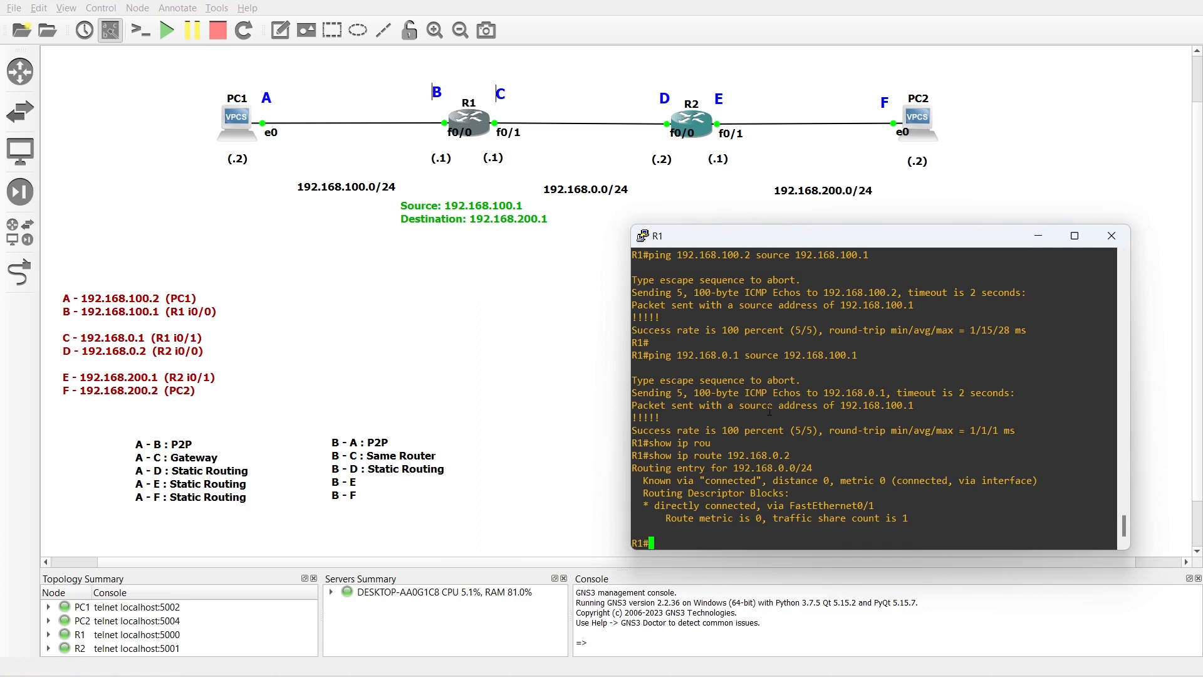
{"action": "type", "text": "show ip rou"}
{"action": "key", "text": "Tab"}
{"action": "type", "text": "192"}
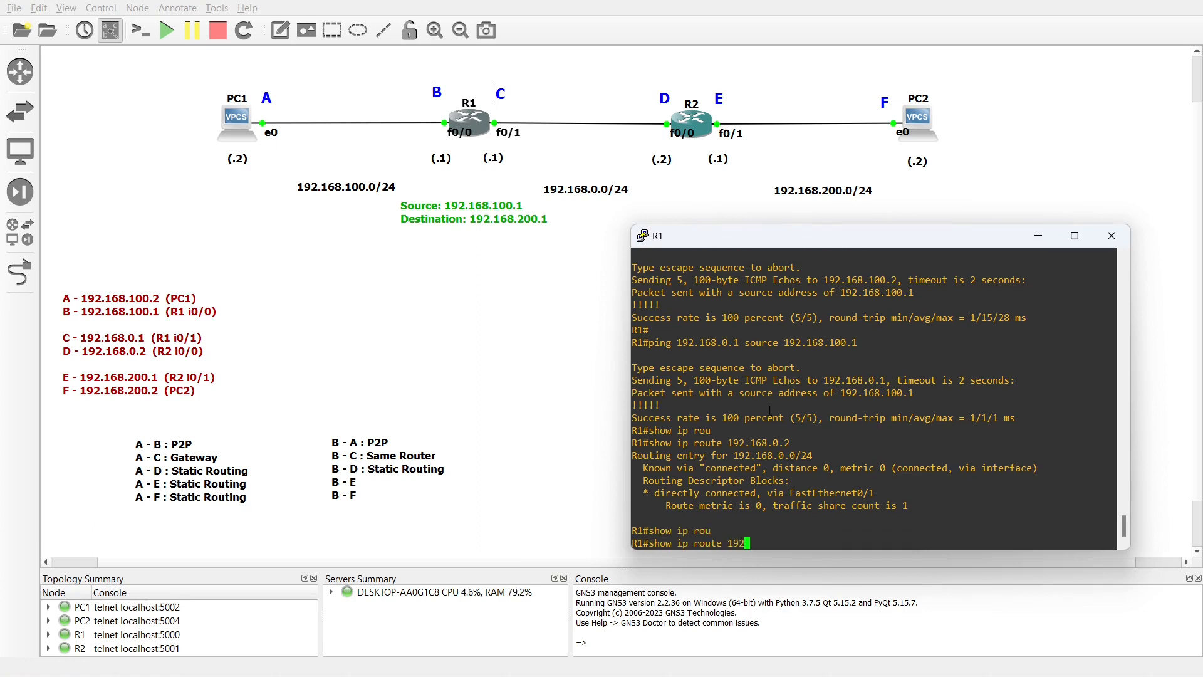
{"action": "type", "text": ".168.200."}
{"action": "type", "text": "1"}
{"action": "key", "text": "Return"}
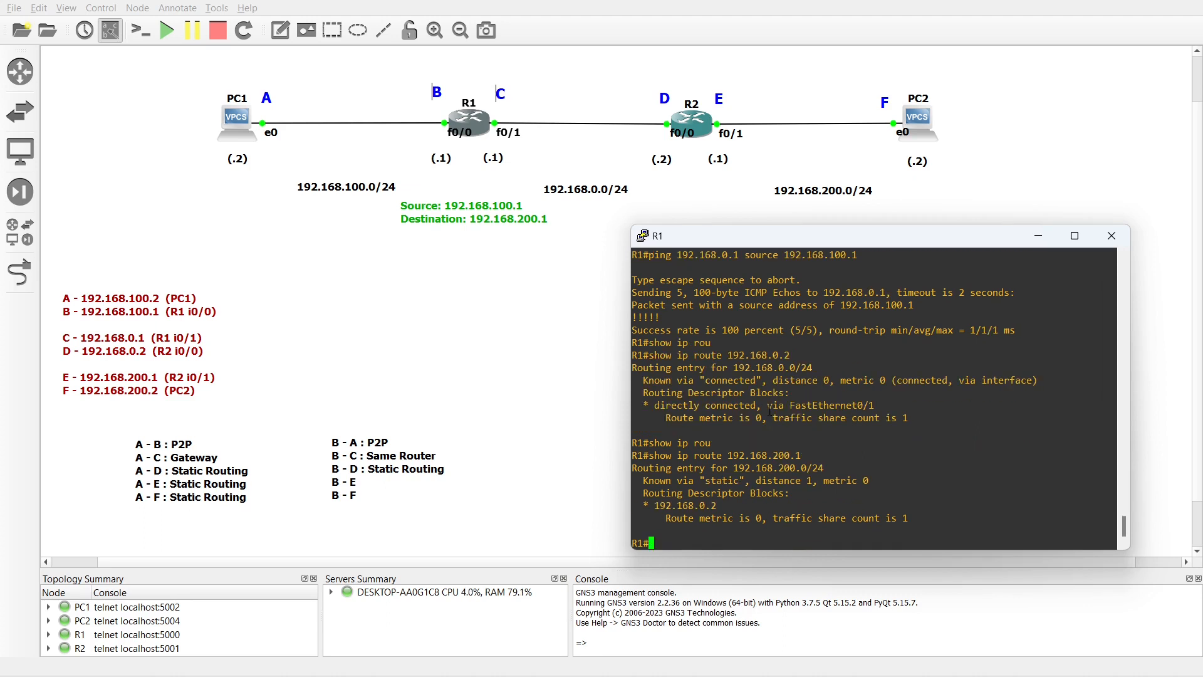
{"action": "left_click_drag", "start_coordinate": [646, 481], "coordinate": [739, 480]}
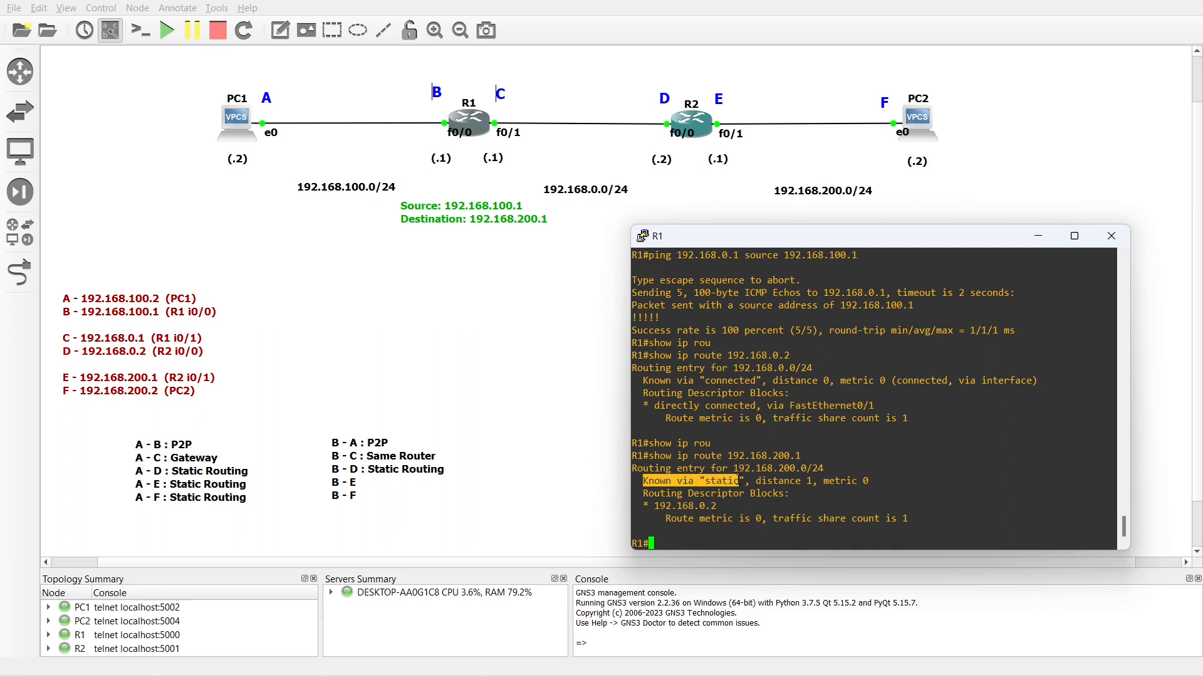
{"action": "left_click_drag", "start_coordinate": [655, 507], "coordinate": [713, 505]}
Move the green note beneath R2 and set its source to 192.168.200.1 and destination to 192.168.100.1
{"action": "left_click", "coordinate": [462, 221]}
{"action": "mouse_move", "coordinate": [461, 221]}
{"action": "left_mouse_down"}
{"action": "mouse_move", "coordinate": [532, 177]}
{"action": "mouse_move", "coordinate": [637, 183]}
{"action": "mouse_move", "coordinate": [681, 225]}
{"action": "left_mouse_up"}
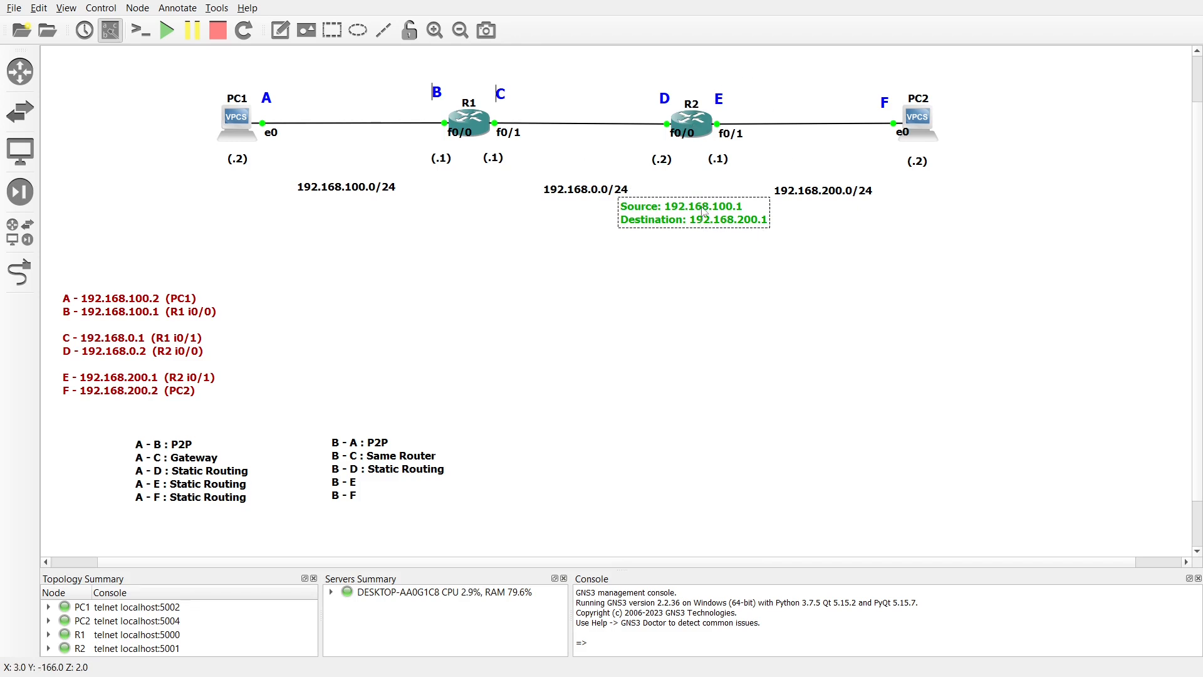
{"action": "left_click", "coordinate": [714, 207]}
{"action": "type", "text": "2"}
{"action": "key", "text": "Delete"}
{"action": "type", "text": "1"}
{"action": "left_click", "coordinate": [720, 266]}
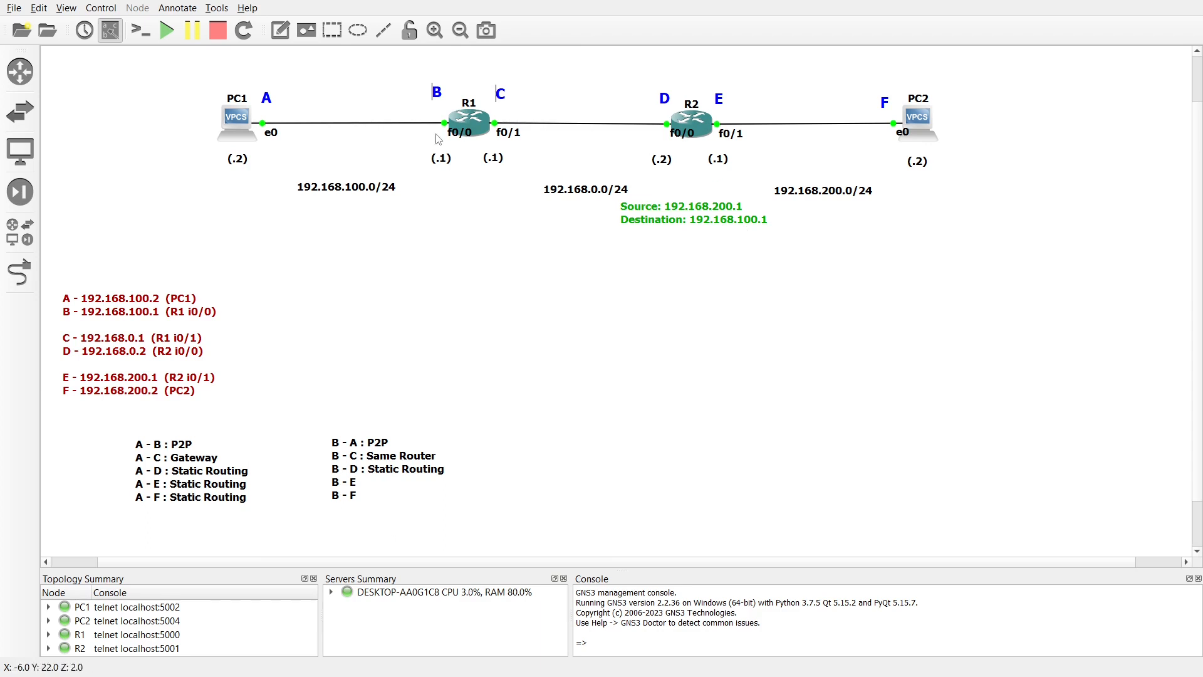
Repeat the show ip route lookup for 192.168.100.1 in R2's console and highlight the address, route type and next hop
{"action": "left_click", "coordinate": [697, 124]}
{"action": "double_click", "coordinate": [697, 123]}
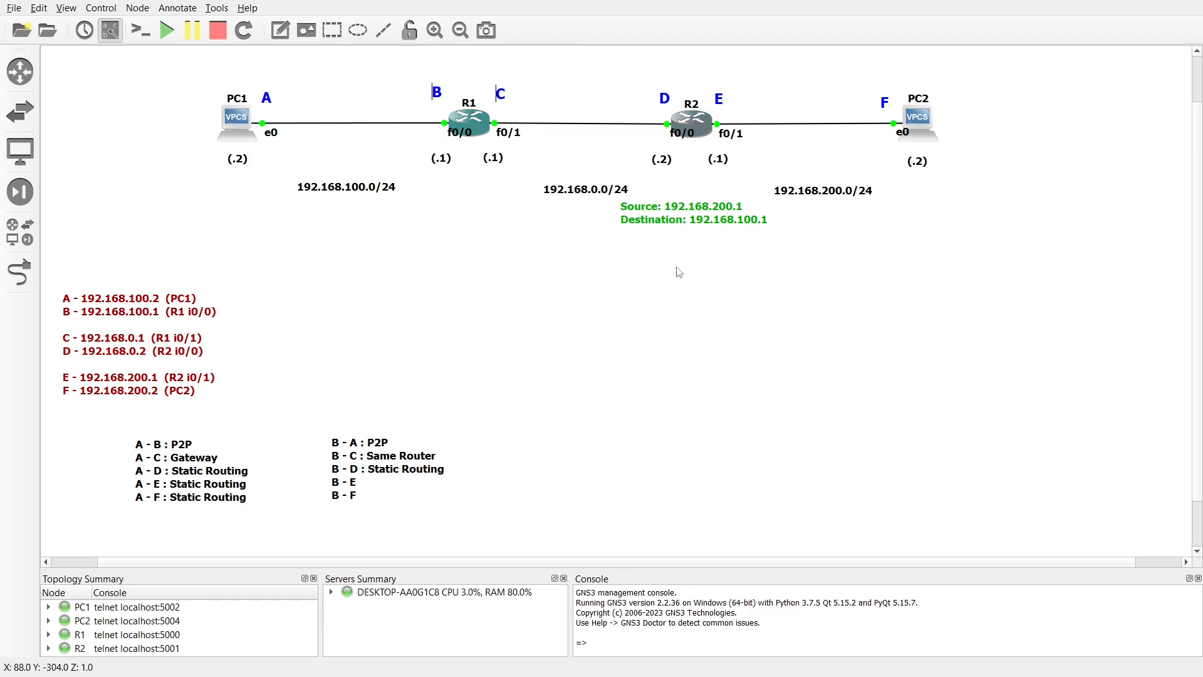
{"action": "key", "text": "Return"}
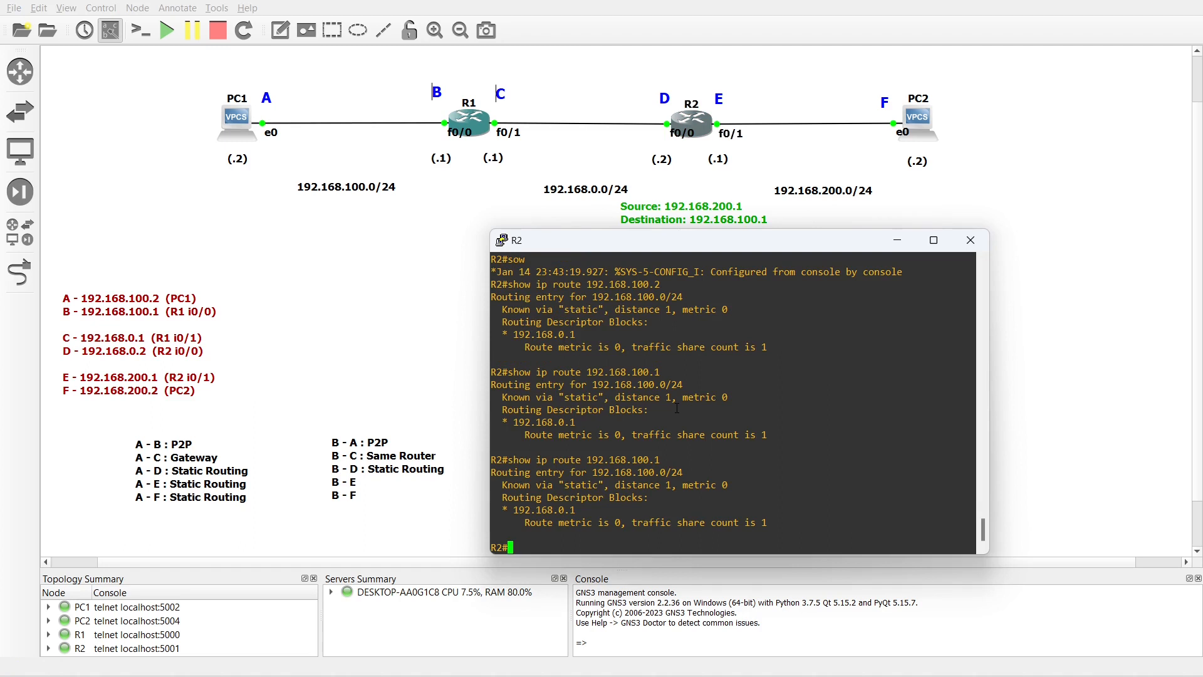
{"action": "left_click_drag", "start_coordinate": [587, 460], "coordinate": [971, 460]}
{"action": "left_click_drag", "start_coordinate": [502, 484], "coordinate": [602, 484]}
{"action": "left_click_drag", "start_coordinate": [514, 508], "coordinate": [567, 510]}
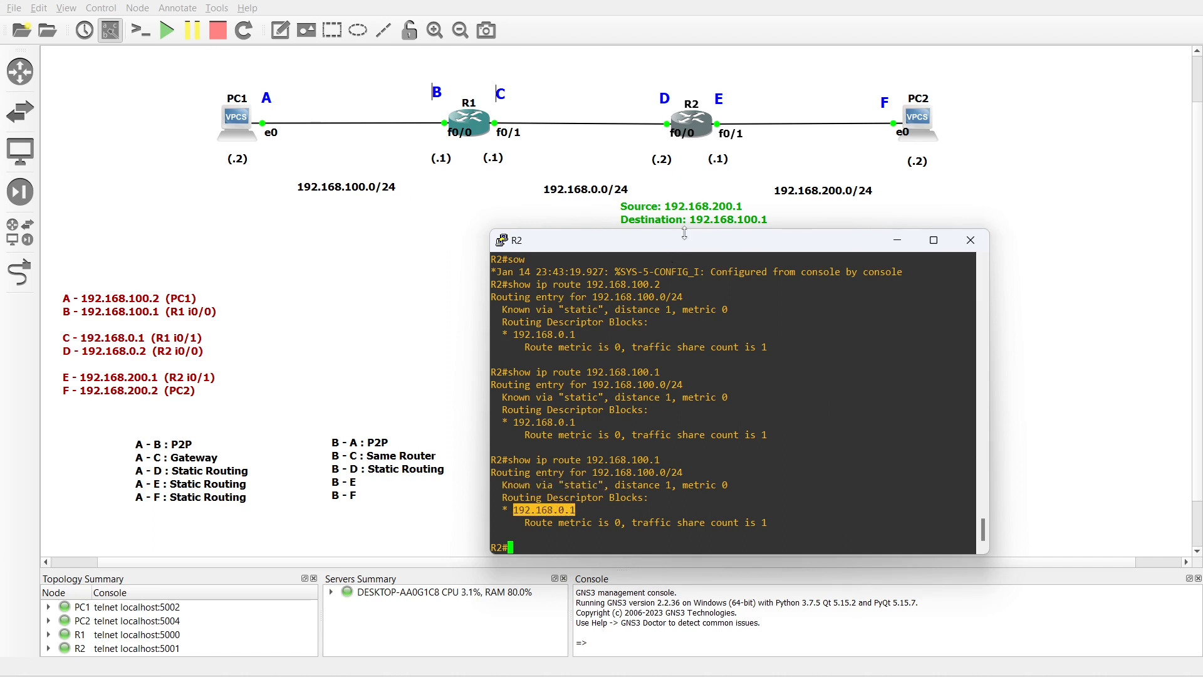
Move the green note beneath R1, label B - E as Static Routing and add a colon after B - F
{"action": "mouse_move", "coordinate": [693, 219]}
{"action": "left_mouse_down"}
{"action": "mouse_move", "coordinate": [605, 185]}
{"action": "mouse_move", "coordinate": [526, 191]}
{"action": "mouse_move", "coordinate": [471, 217]}
{"action": "left_mouse_up"}
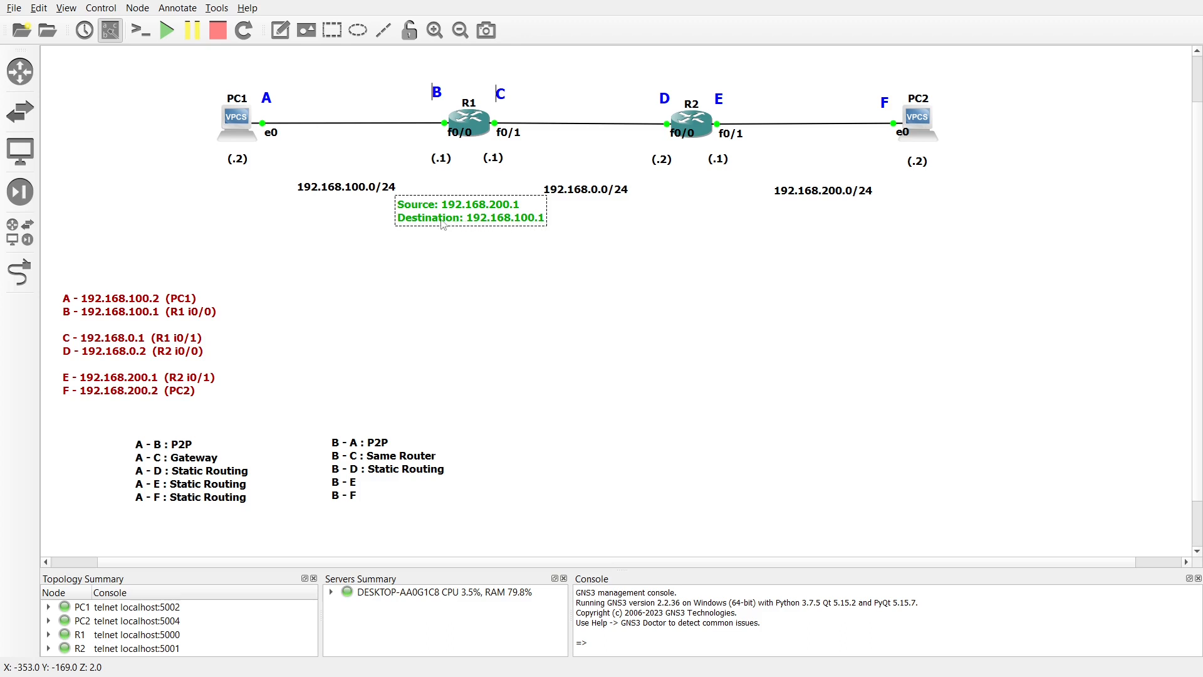
{"action": "double_click", "coordinate": [369, 481]}
{"action": "left_click", "coordinate": [369, 485]}
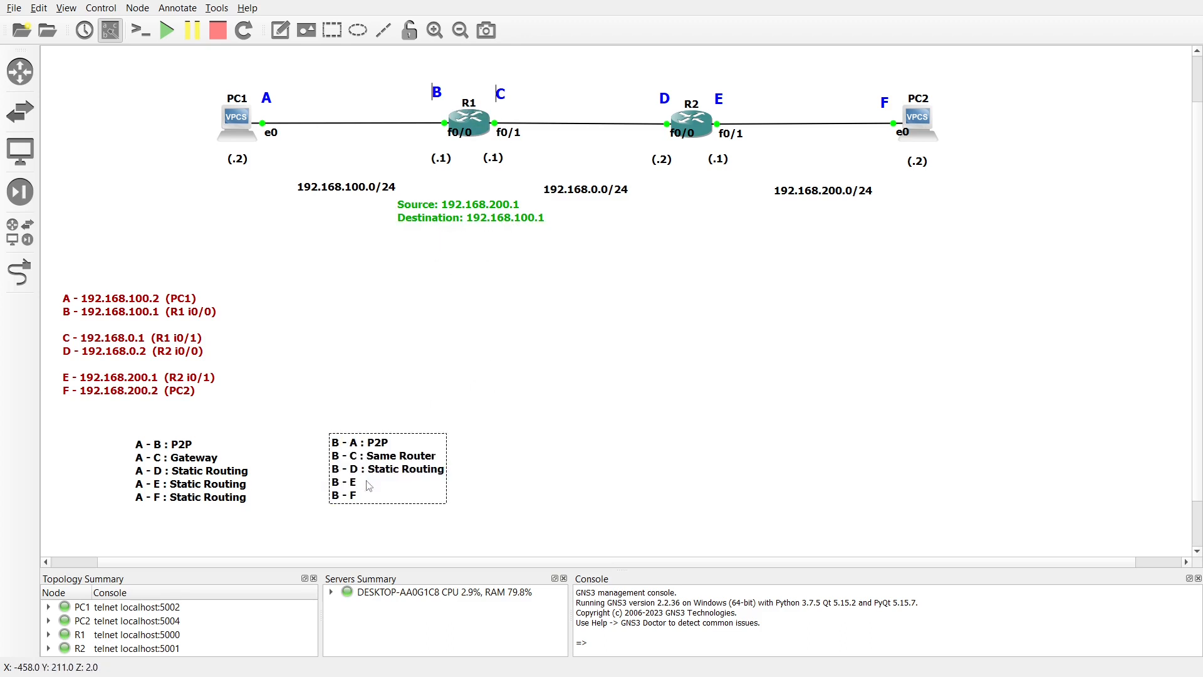
{"action": "type", "text": "Static Routing"}
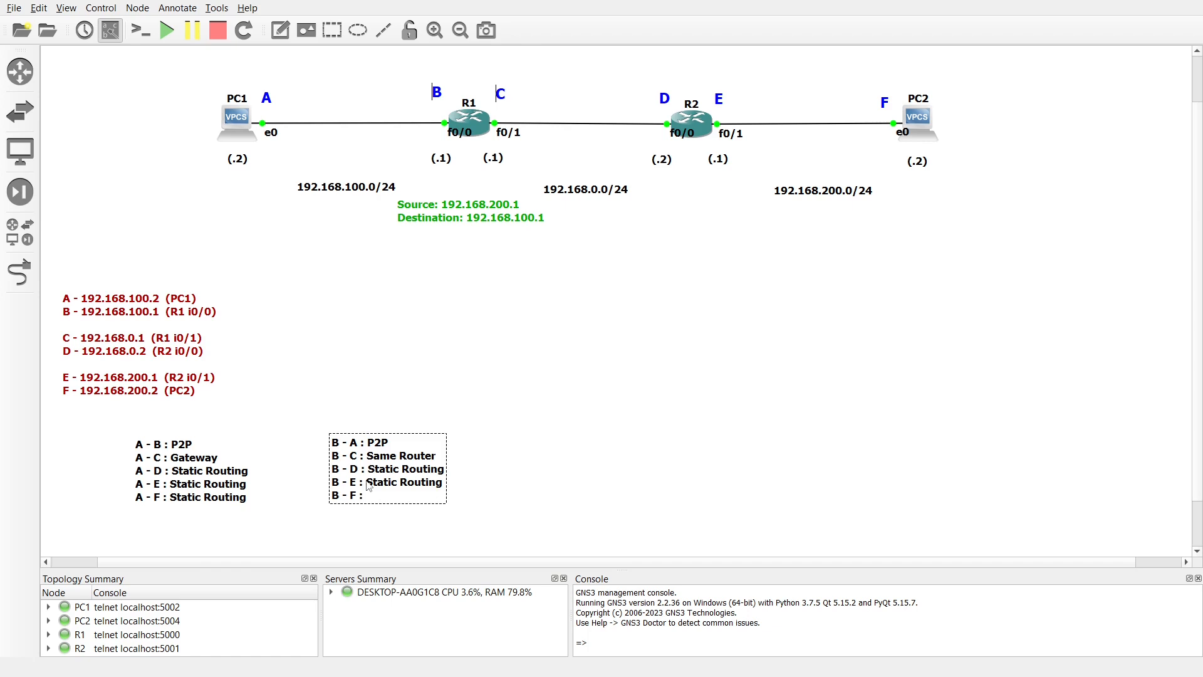
{"action": "left_click", "coordinate": [507, 339]}
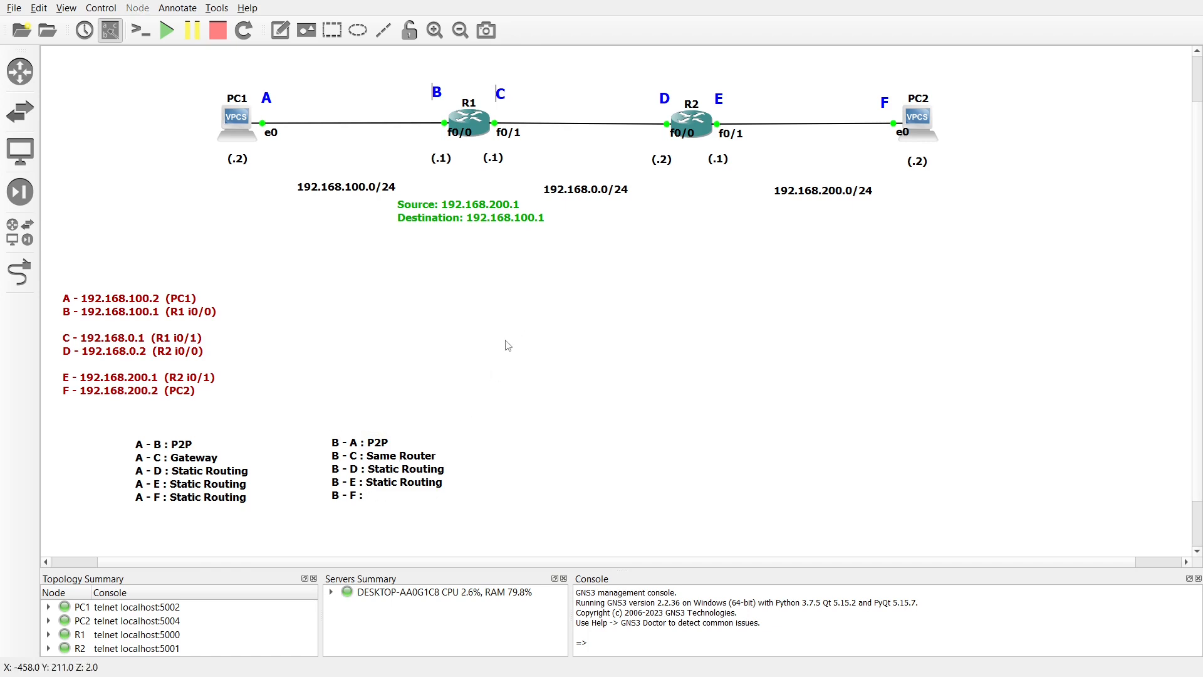
Set the green note's source to 192.168.100.1 and its destination to 192.168.200.2
{"action": "double_click", "coordinate": [495, 217]}
{"action": "left_click", "coordinate": [497, 205]}
{"action": "key", "text": "BackSpace"}
{"action": "type", "text": "1"}
{"action": "key", "text": "Right"}
{"action": "key", "text": "Right"}
{"action": "key", "text": "Right"}
{"action": "key", "text": "Right"}
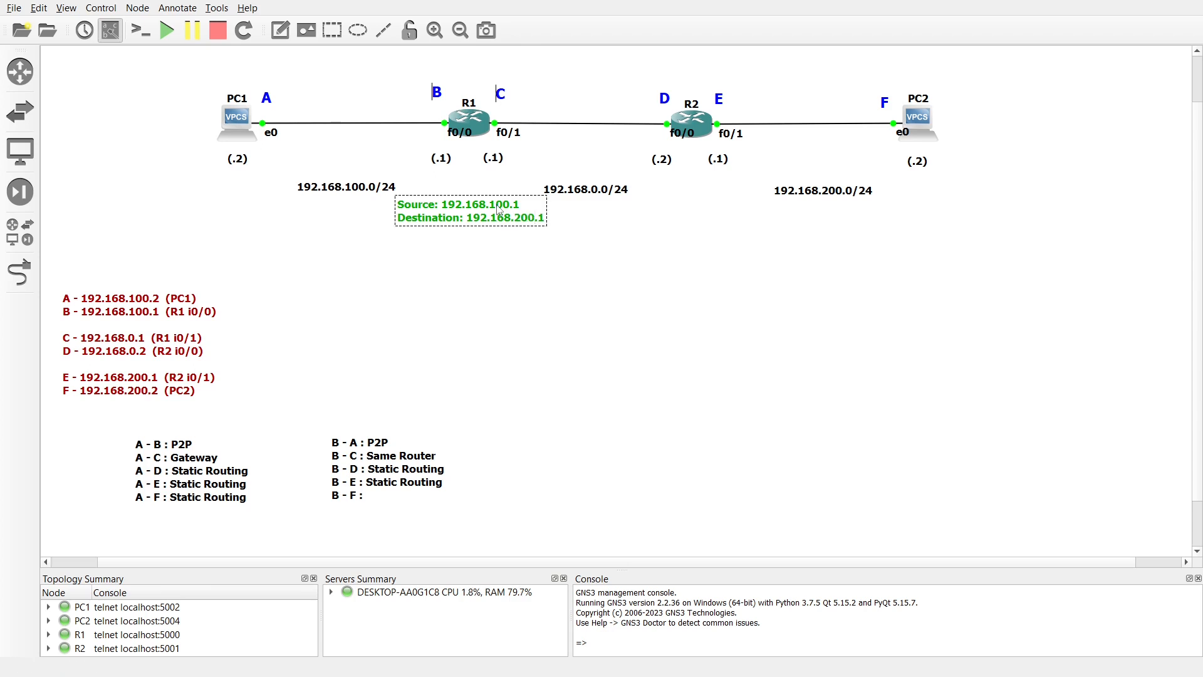
{"action": "left_click", "coordinate": [473, 277]}
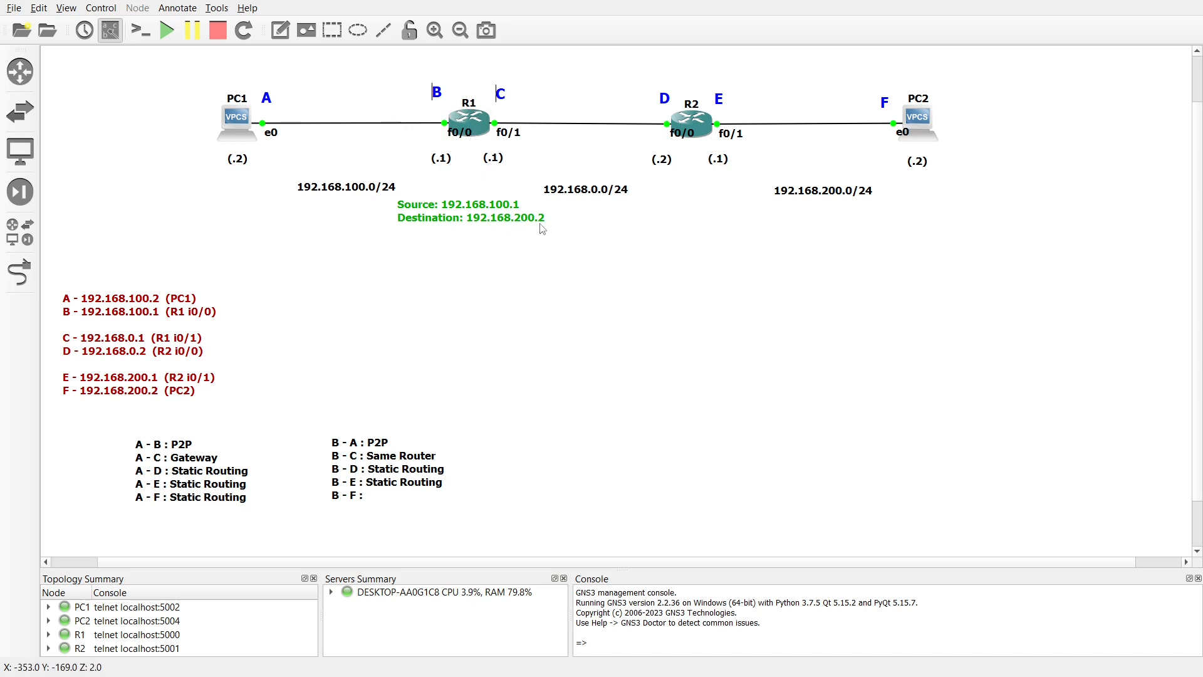
Move the green note past R2 to beneath PC2 and set its source to 192.168.200.2 and destination to 192.168.100.1
{"action": "mouse_move", "coordinate": [492, 219]}
{"action": "left_mouse_down"}
{"action": "mouse_move", "coordinate": [503, 200]}
{"action": "mouse_move", "coordinate": [615, 187]}
{"action": "mouse_move", "coordinate": [704, 212]}
{"action": "left_mouse_up"}
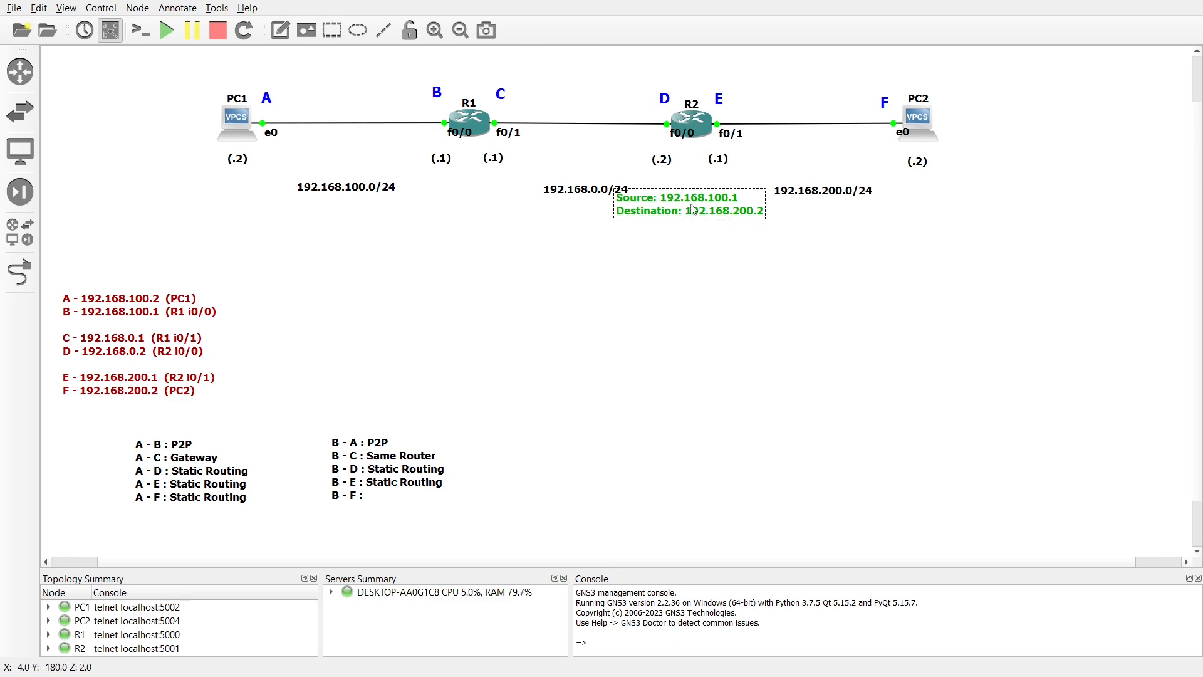
{"action": "left_click_drag", "start_coordinate": [692, 208], "coordinate": [908, 218]}
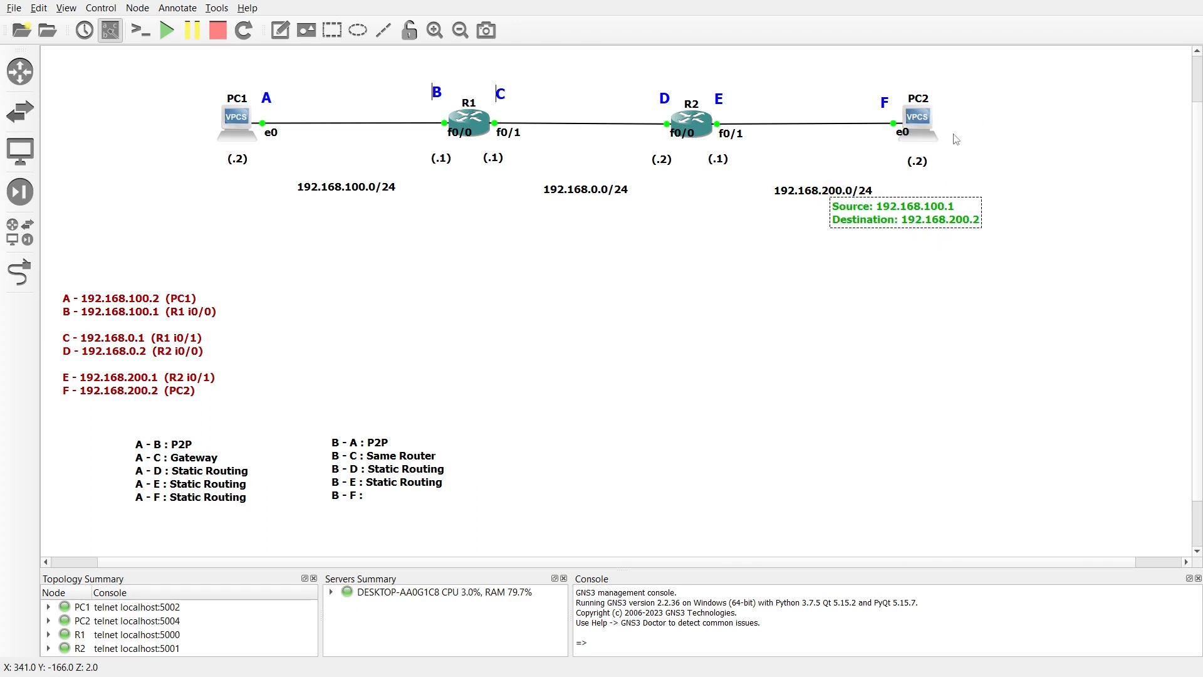
{"action": "double_click", "coordinate": [897, 218]}
{"action": "left_click", "coordinate": [897, 219]}
{"action": "key", "text": "BackSpace"}
{"action": "type", "text": "2"}
{"action": "key", "text": "Down"}
{"action": "key", "text": "Right"}
{"action": "key", "text": "Right"}
{"action": "key", "text": "Right"}
{"action": "key", "text": "Right"}
{"action": "key", "text": "BackSpace"}
{"action": "type", "text": "1"}
{"action": "key", "text": "Right"}
{"action": "key", "text": "Right"}
{"action": "key", "text": "BackSpace"}
{"action": "type", "text": "1"}
{"action": "left_click", "coordinate": [913, 263]}
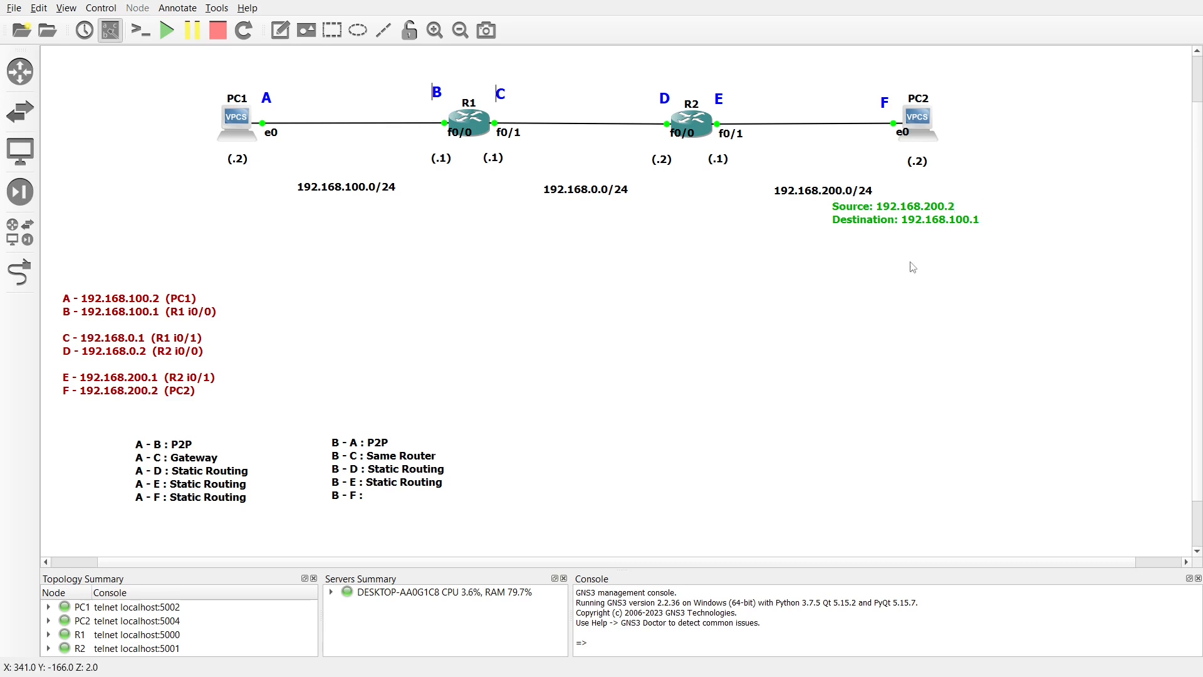
Move the green note back along the return path, beneath R2 and on to R1
{"action": "mouse_move", "coordinate": [916, 211]}
{"action": "left_mouse_down"}
{"action": "mouse_move", "coordinate": [772, 188]}
{"action": "mouse_move", "coordinate": [709, 224]}
{"action": "left_mouse_up"}
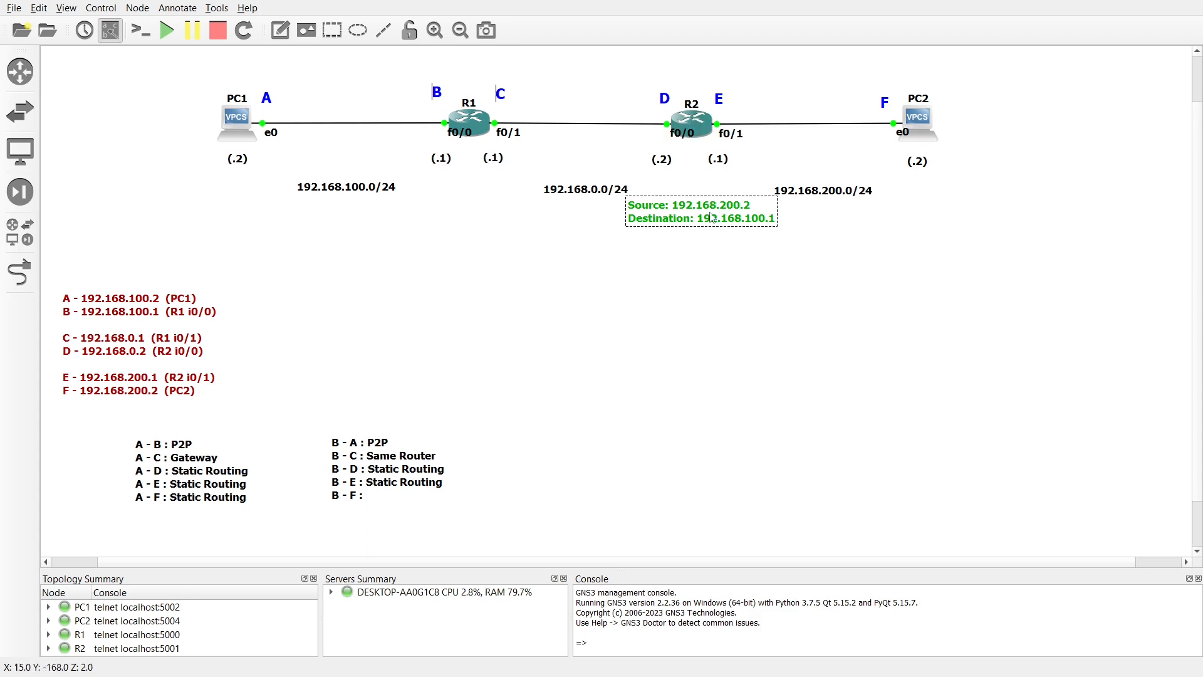
{"action": "mouse_move", "coordinate": [718, 219]}
{"action": "left_mouse_down"}
{"action": "mouse_move", "coordinate": [667, 187]}
{"action": "mouse_move", "coordinate": [533, 196]}
{"action": "mouse_move", "coordinate": [498, 213]}
{"action": "left_mouse_up"}
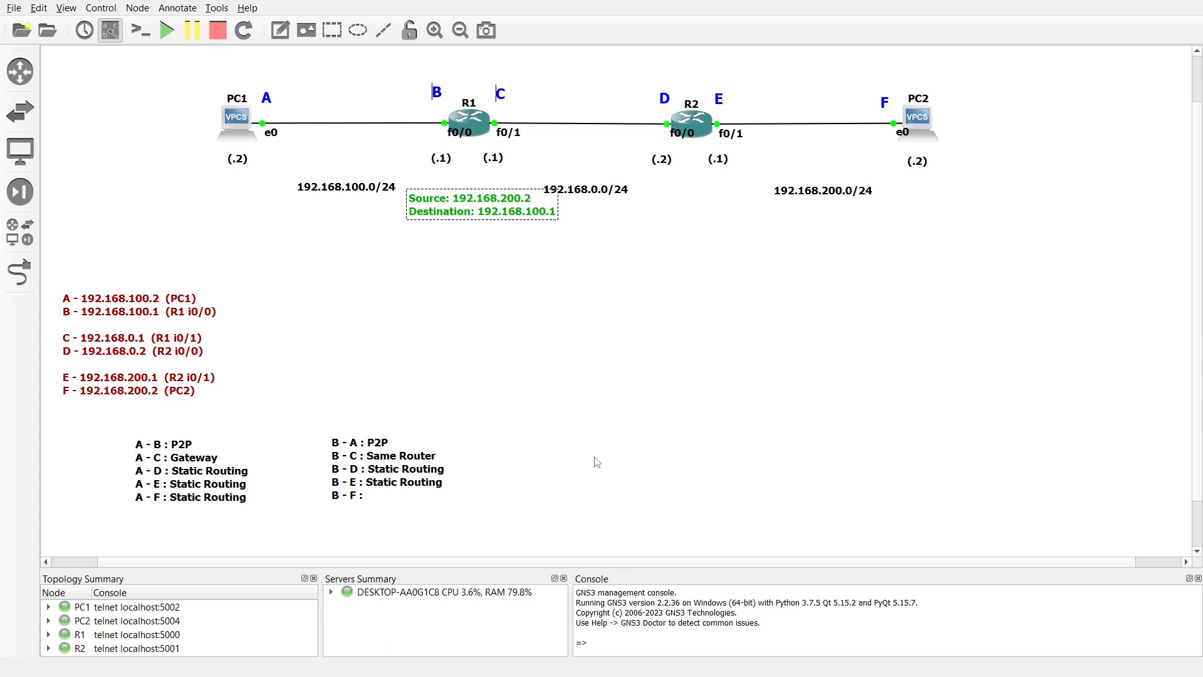
Ping 192.168.200.2 with source 192.168.100.1 twice in R1's console and highlight the reply marks of the second run
{"action": "left_click", "coordinate": [474, 119]}
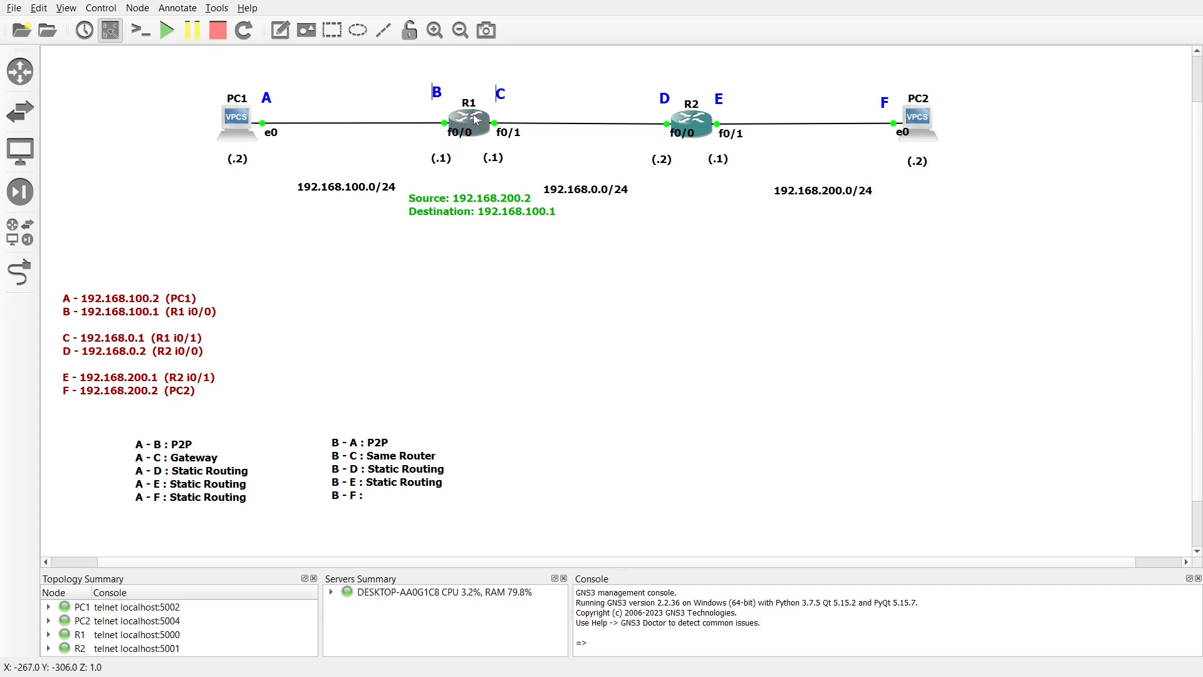
{"action": "double_click", "coordinate": [475, 119]}
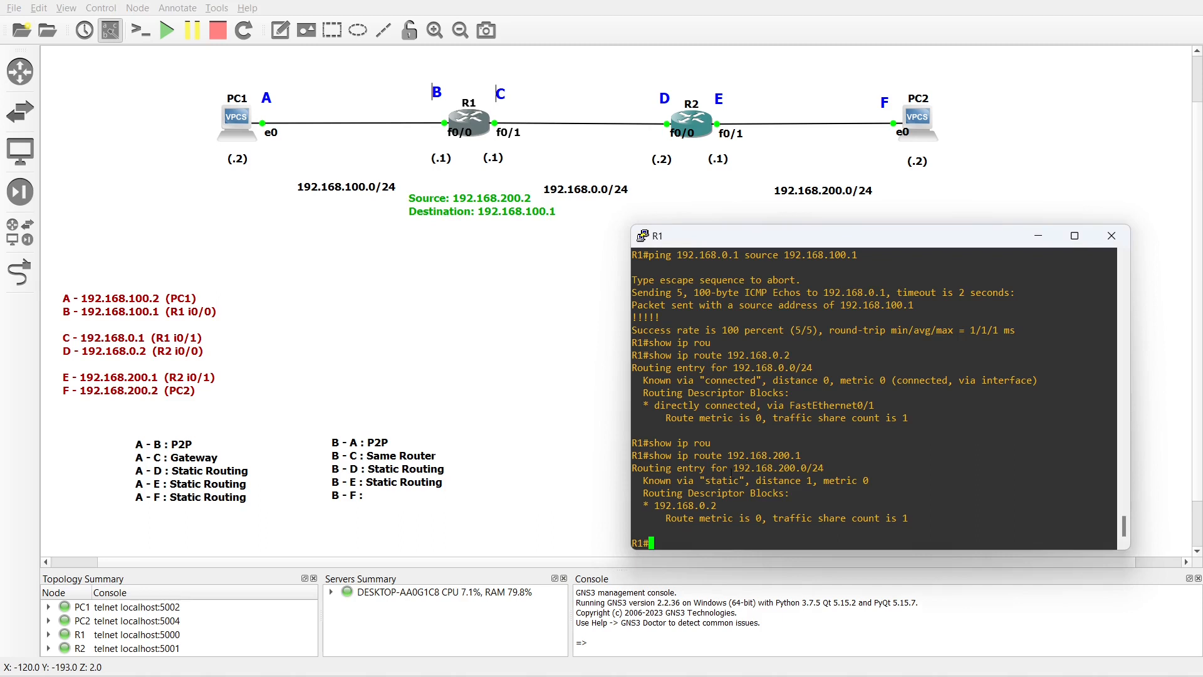
{"action": "type", "text": "ping 192.168.200.2"}
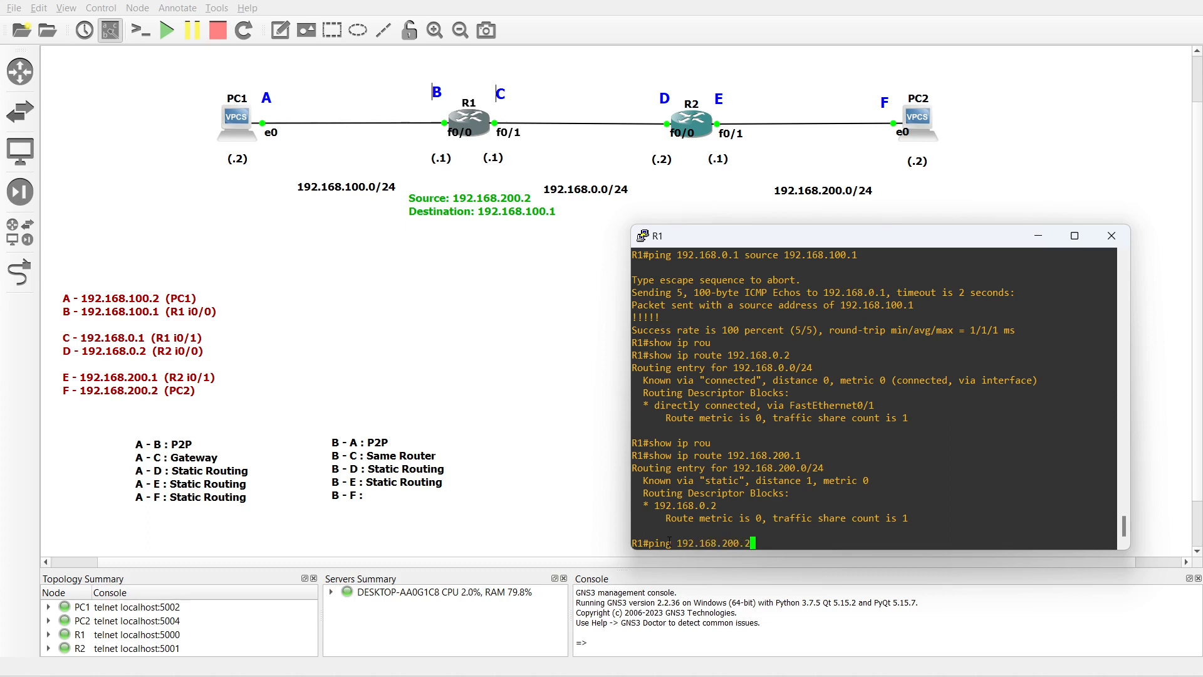
{"action": "type", "text": "ou"}
{"action": "key", "text": "Tab"}
{"action": "type", "text": "192.16"}
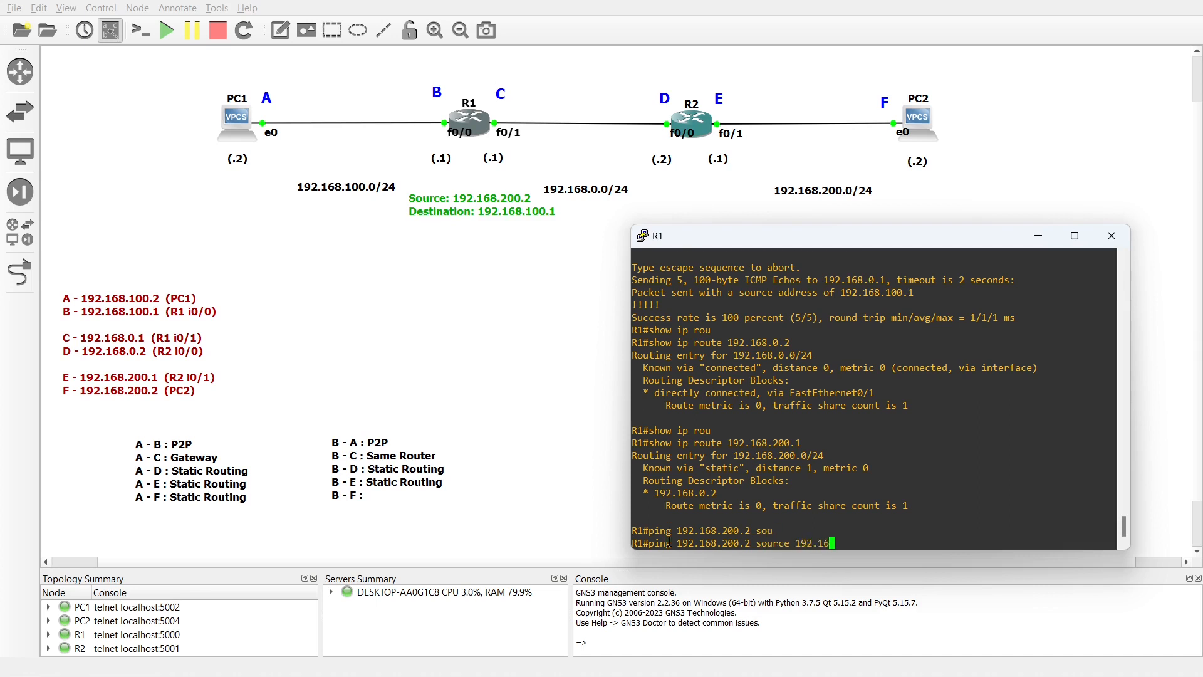
{"action": "type", "text": "8.100.1"}
{"action": "key", "text": "Return"}
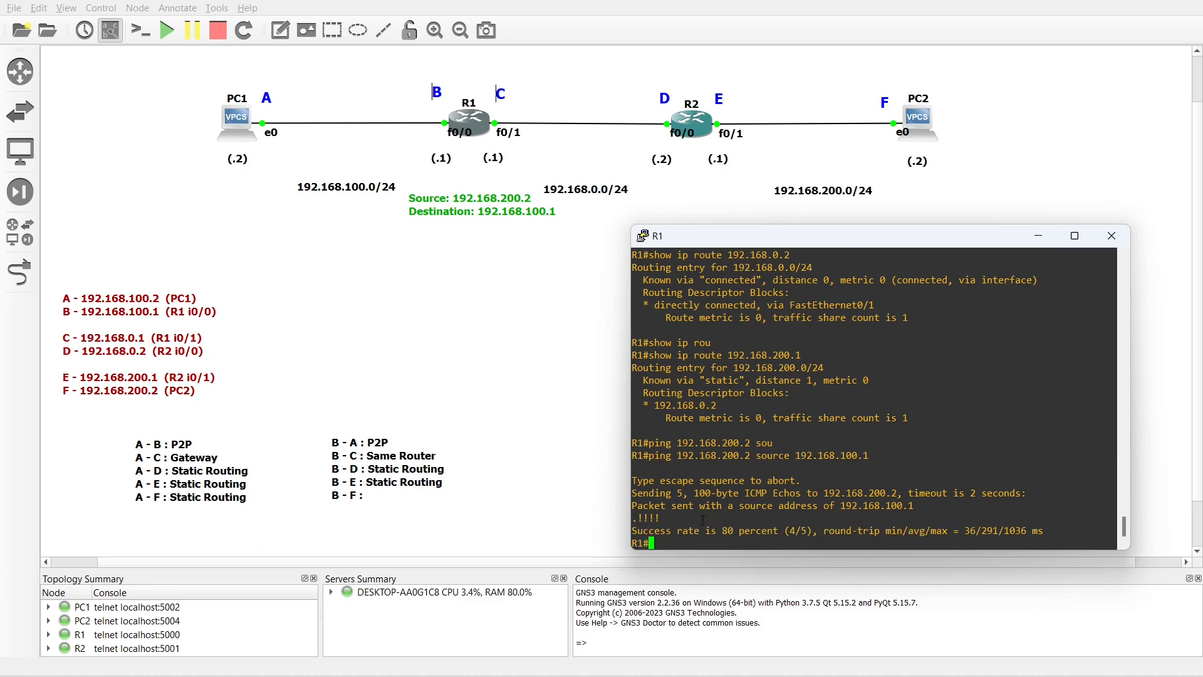
{"action": "key", "text": "Up"}
{"action": "key", "text": "Return"}
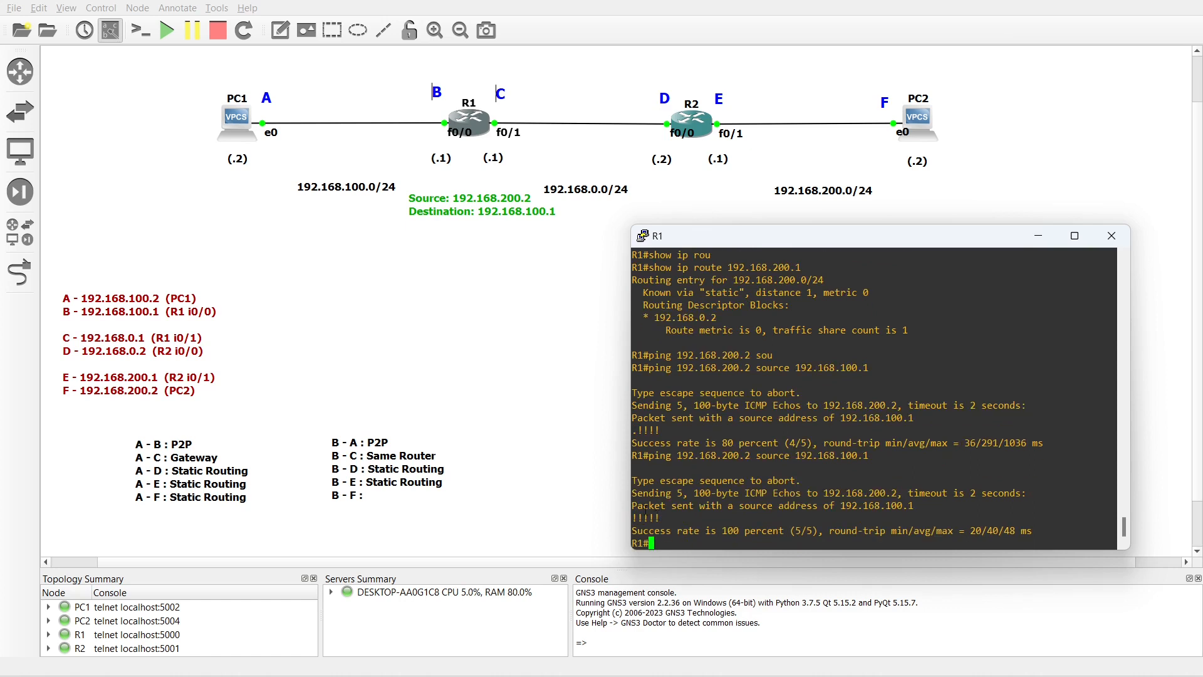
{"action": "left_click_drag", "start_coordinate": [632, 518], "coordinate": [656, 518]}
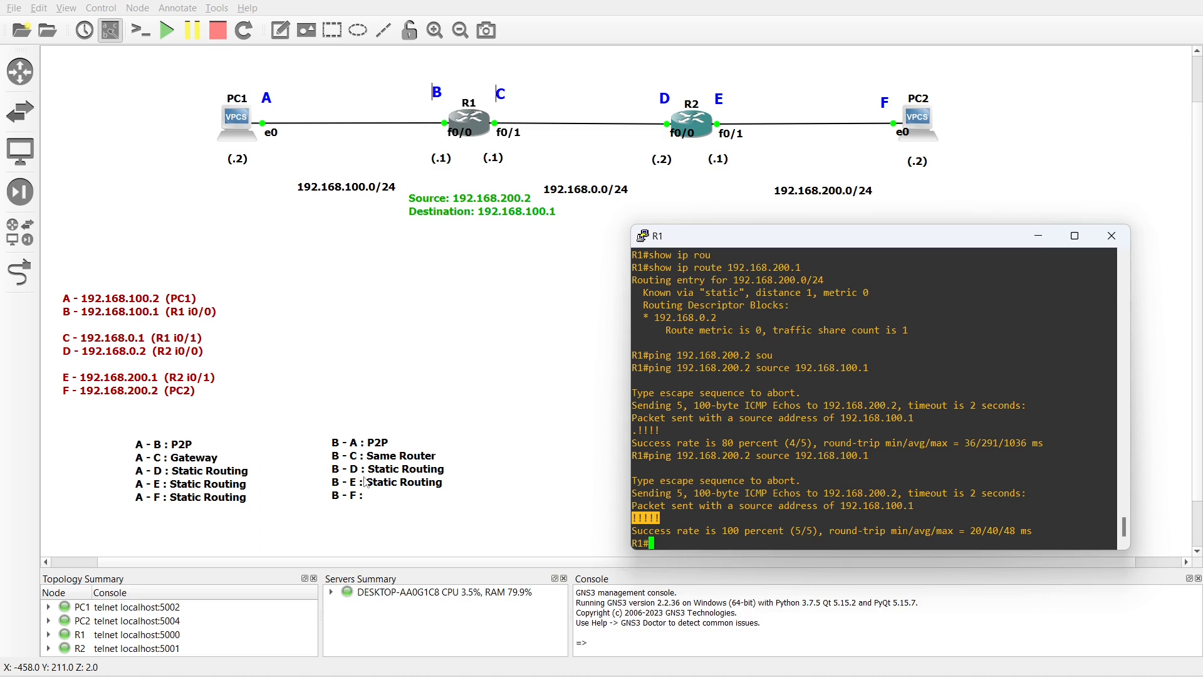
Ping 192.168.0.2 with source 192.168.100.1 in R1's console
{"action": "left_click", "coordinate": [711, 481]}
{"action": "key", "text": "Return"}
{"action": "key", "text": "Return"}
{"action": "type", "text": "ping "}
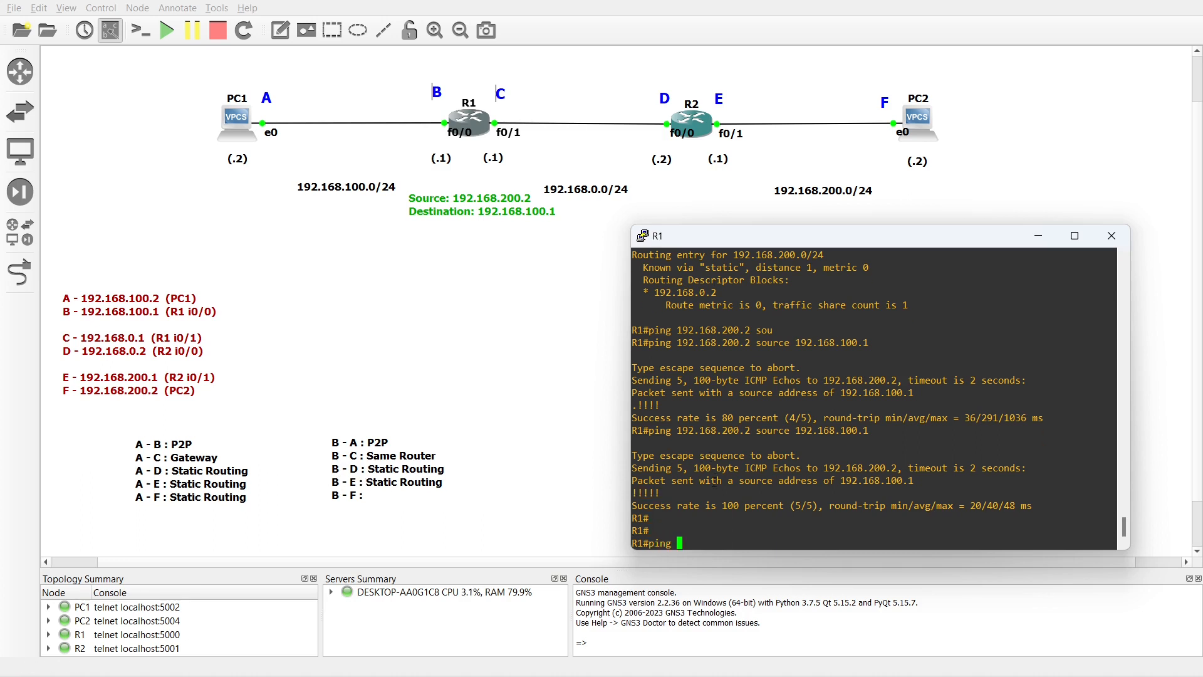
{"action": "type", "text": "192.168.0.2 sou"}
{"action": "key", "text": "Tab"}
{"action": "type", "text": "192.1"}
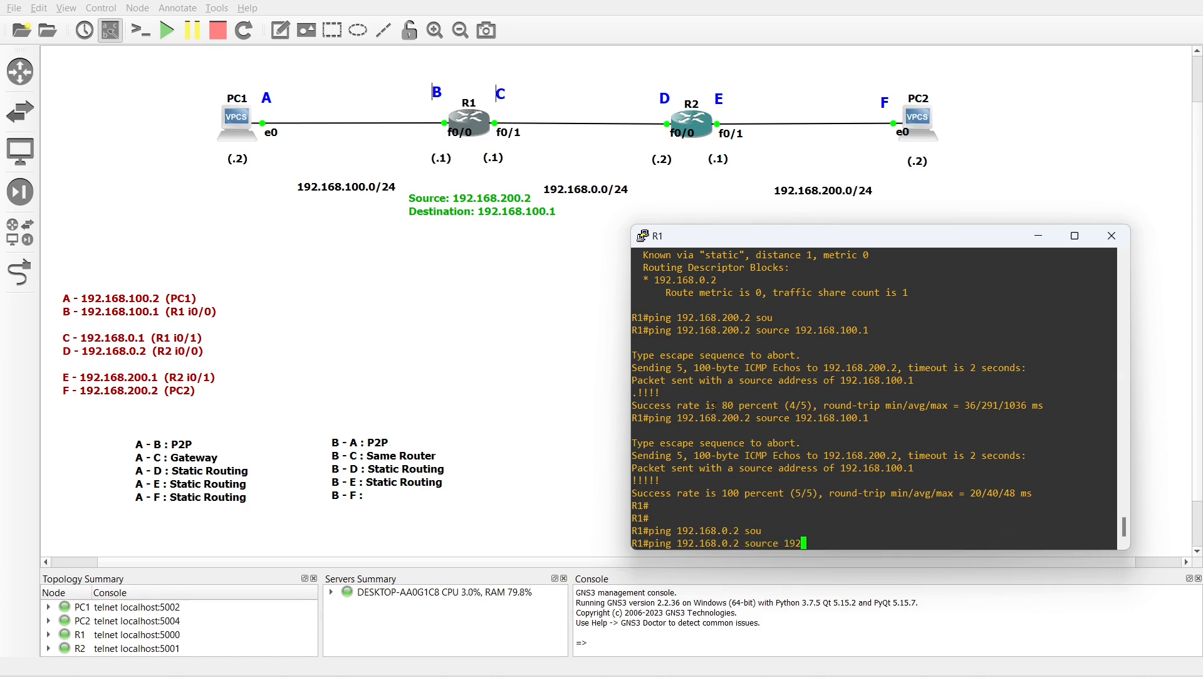
{"action": "type", "text": "68.100.1"}
{"action": "key", "text": "Return"}
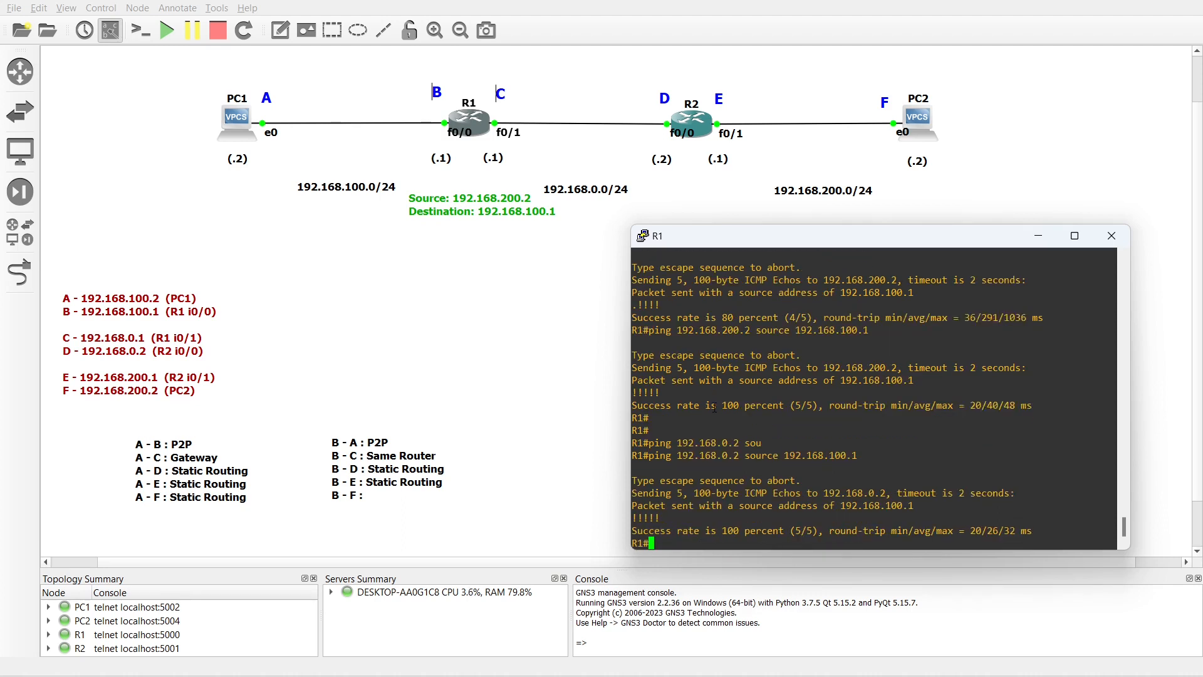
Recall the last ping in R1's console, change its target to 192.168.200.1 and run it with source 192.168.100.1
{"action": "key", "text": "Up"}
{"action": "key", "text": "Left"}
{"action": "key", "text": "Left"}
{"action": "key", "text": "Left"}
{"action": "key", "text": "Left"}
{"action": "key", "text": "Left"}
{"action": "key", "text": "Left"}
{"action": "key", "text": "Left"}
{"action": "key", "text": "Left"}
{"action": "key", "text": "Left"}
{"action": "key", "text": "Left"}
{"action": "key", "text": "Left"}
{"action": "key", "text": "Left"}
{"action": "key", "text": "Left"}
{"action": "key", "text": "Left"}
{"action": "key", "text": "Left"}
{"action": "key", "text": "Left"}
{"action": "key", "text": "Left"}
{"action": "key", "text": "Left"}
{"action": "key", "text": "Left"}
{"action": "key", "text": "Left"}
{"action": "key", "text": "Left"}
{"action": "key", "text": "Left"}
{"action": "key", "text": "Left"}
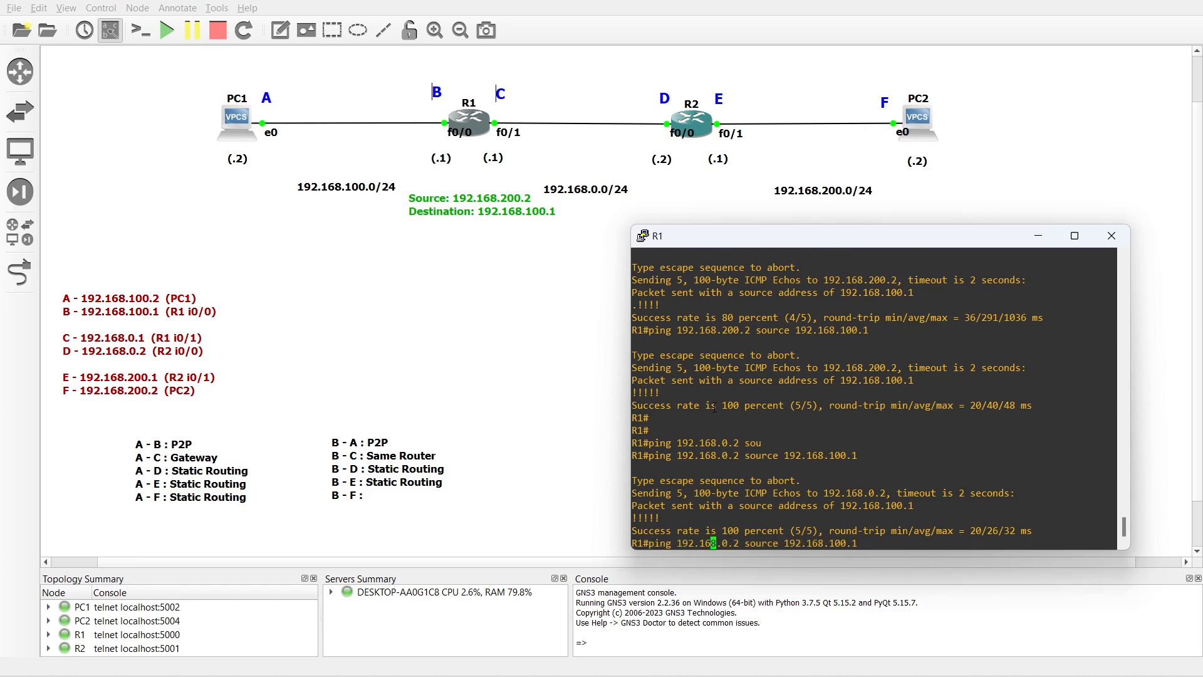
{"action": "key", "text": "BackSpace"}
{"action": "type", "text": "200"}
{"action": "key", "text": "Right"}
{"action": "key", "text": "Right"}
{"action": "key", "text": "BackSpace"}
{"action": "type", "text": "1"}
{"action": "key", "text": "Right"}
{"action": "key", "text": "Right"}
{"action": "key", "text": "Right"}
{"action": "key", "text": "Right"}
{"action": "key", "text": "Right"}
{"action": "key", "text": "Right"}
{"action": "key", "text": "Return"}
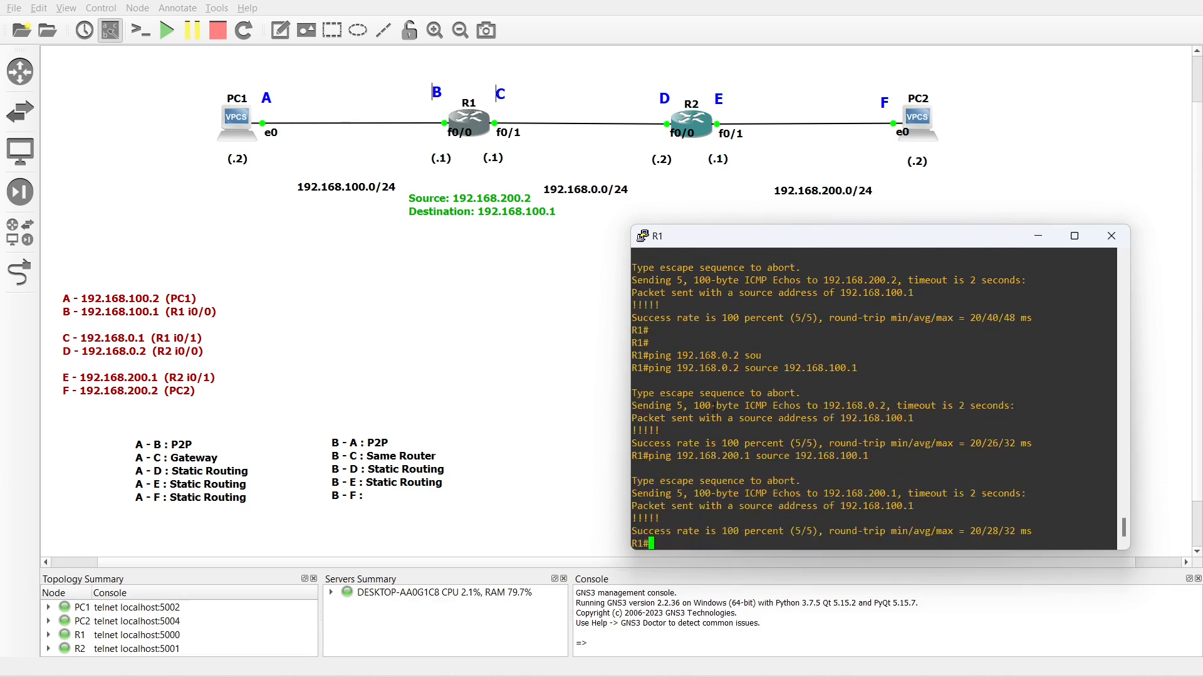
Label the B - F entry in the B connectivity list as Static Routing
{"action": "double_click", "coordinate": [377, 495]}
{"action": "left_click", "coordinate": [379, 496]}
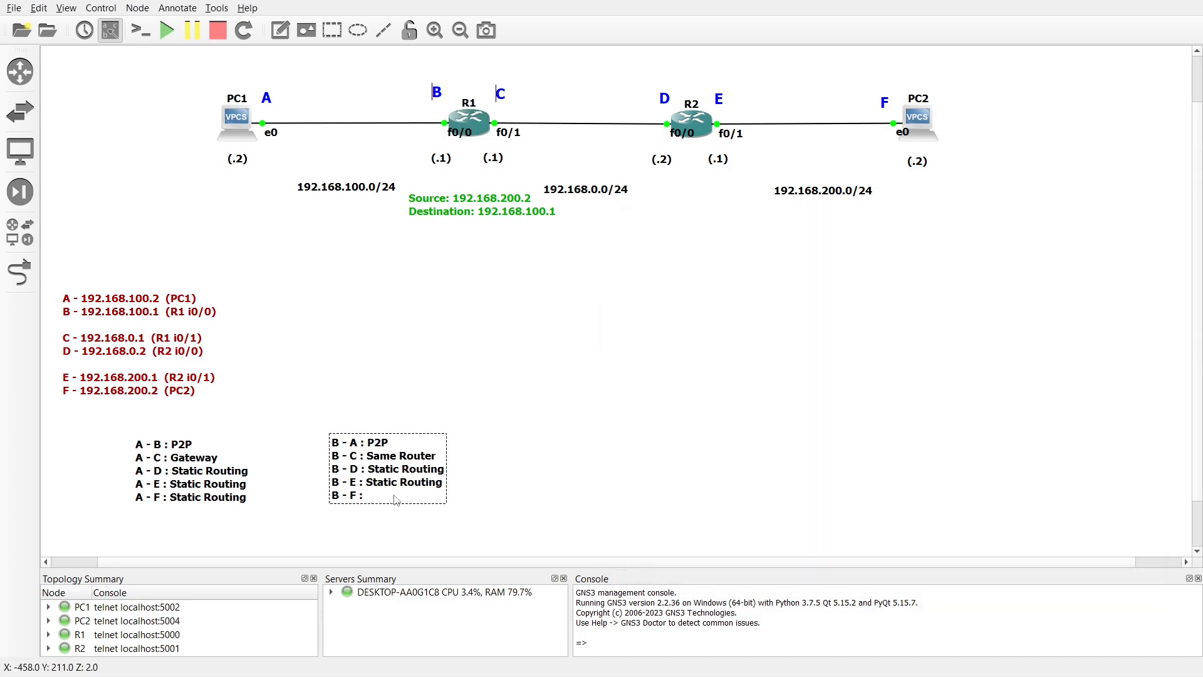
{"action": "type", "text": "Static Routing"}
{"action": "left_click", "coordinate": [572, 443]}
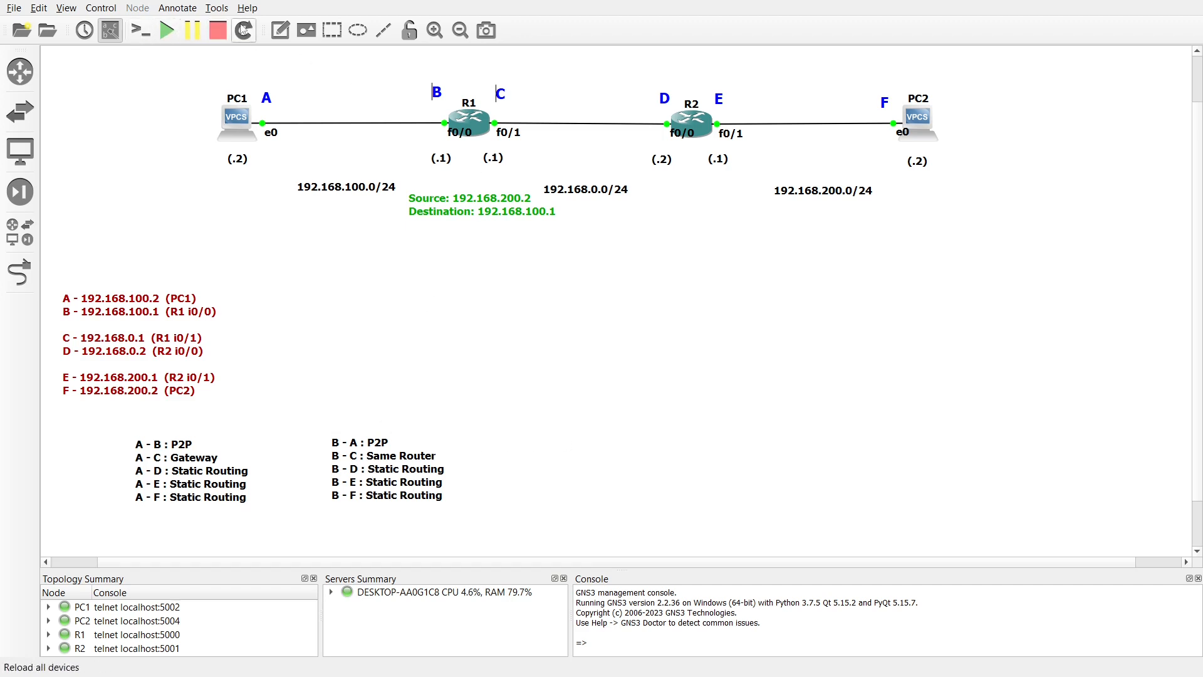
Add a note beside the B list with the lines C - A, C - B, C - D, C - E and C - F, each ending in a colon
{"action": "left_click", "coordinate": [284, 34]}
{"action": "left_click", "coordinate": [506, 421]}
{"action": "type", "text": "C - a"}
{"action": "key", "text": "BackSpace"}
{"action": "type", "text": "A"}
{"action": "key", "text": "Return"}
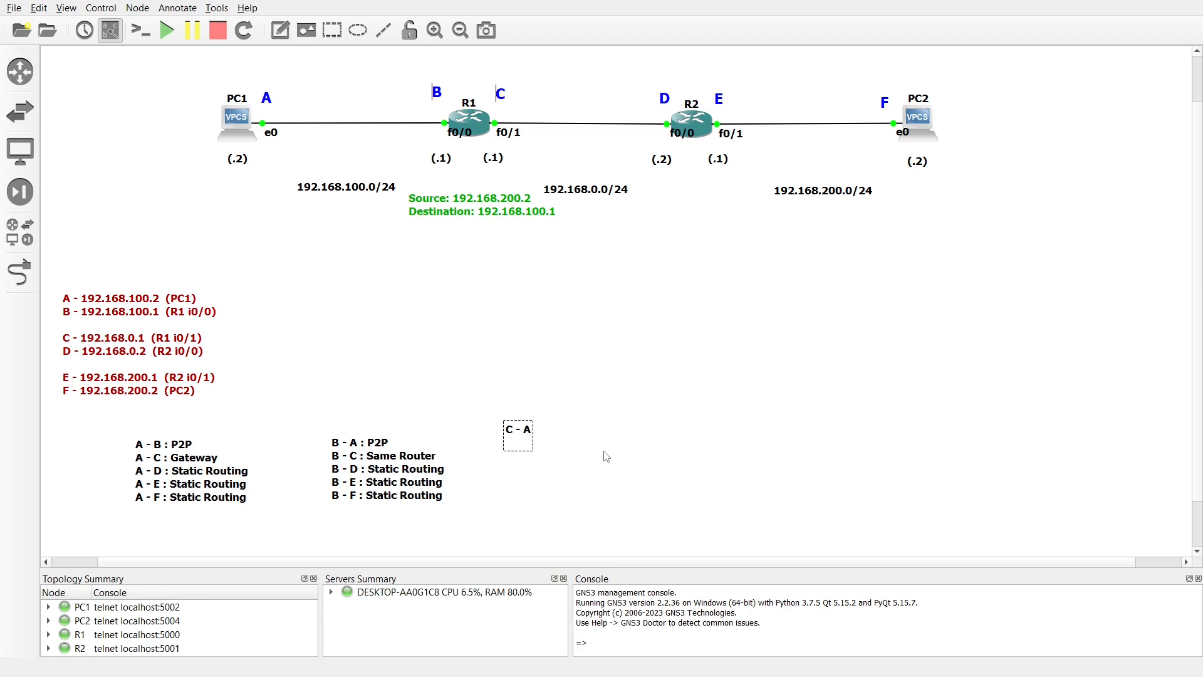
{"action": "type", "text": "C - B"}
{"action": "key", "text": "Return"}
{"action": "type", "text": "C -"}
{"action": "type", "text": "D"}
{"action": "key", "text": "Return"}
{"action": "type", "text": "C - E"}
{"action": "key", "text": "Return"}
{"action": "type", "text": "C -F"}
{"action": "type", "text": " :"}
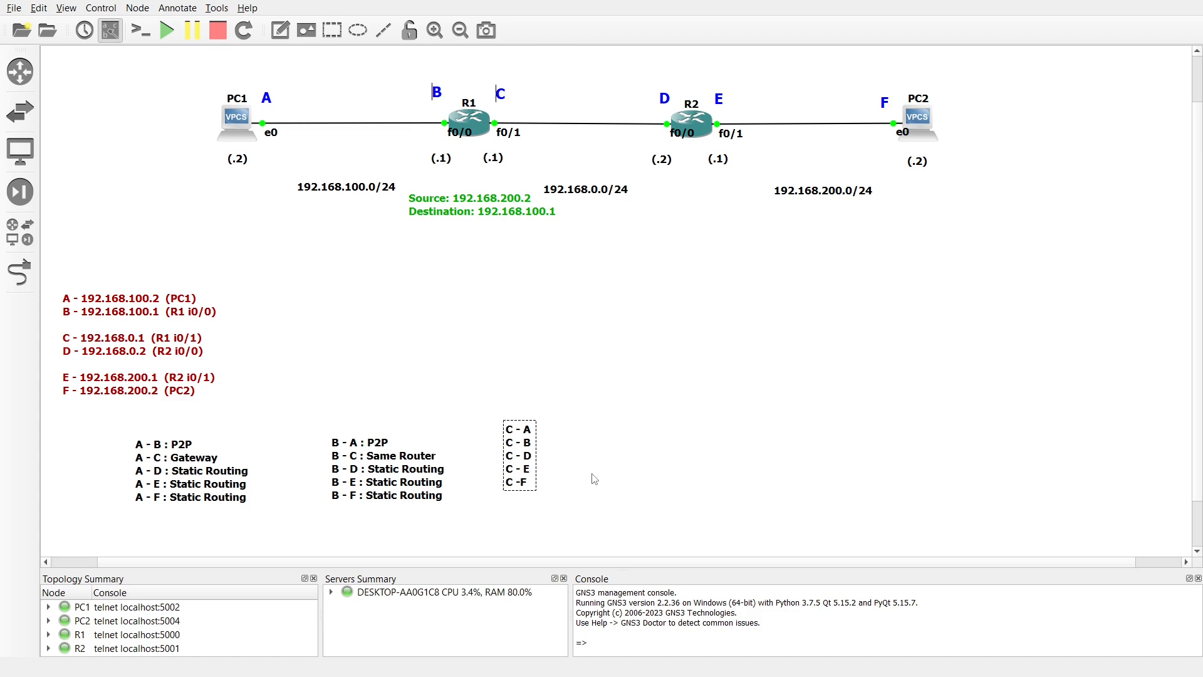
{"action": "key", "text": "Down"}
{"action": "type", "text": ":"}
{"action": "key", "text": "Down"}
{"action": "type", "text": ":"}
Set the green note's source to 192.168.0.1 and its destination to 192.168.100.2
{"action": "double_click", "coordinate": [491, 207]}
{"action": "left_click", "coordinate": [511, 204]}
{"action": "key", "text": "BackSpace"}
{"action": "type", "text": "1"}
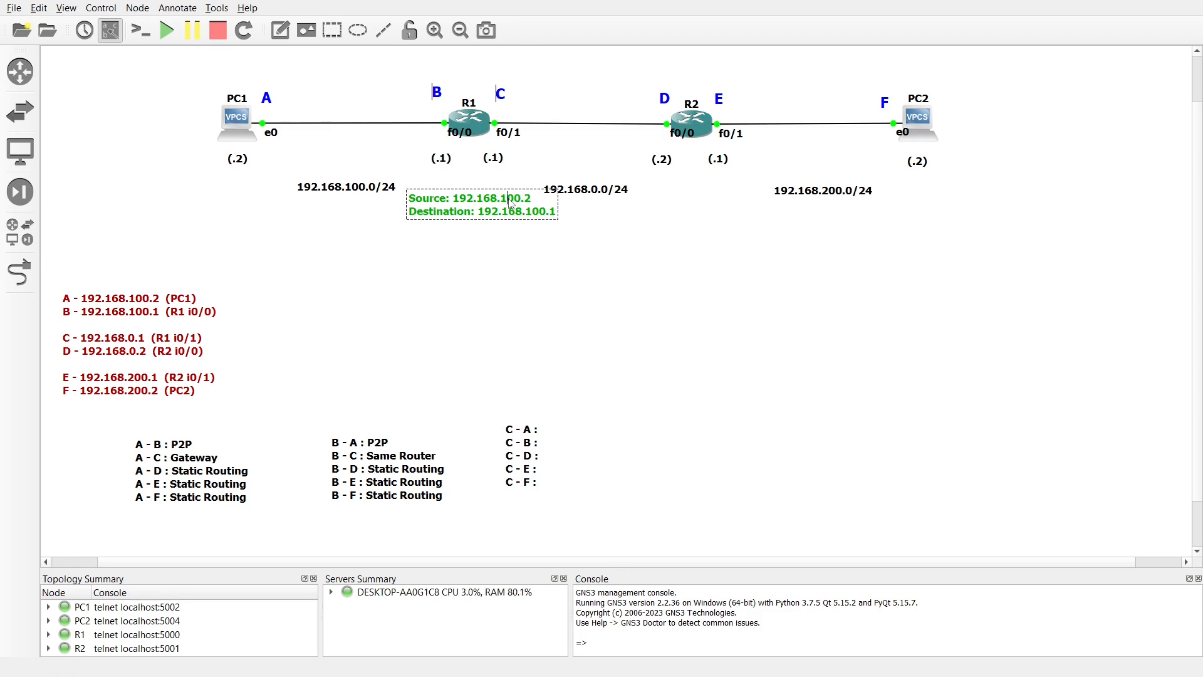
{"action": "key", "text": "BackSpace"}
{"action": "key", "text": "BackSpace"}
{"action": "key", "text": "BackSpace"}
{"action": "type", "text": "2"}
{"action": "left_click", "coordinate": [495, 258]}
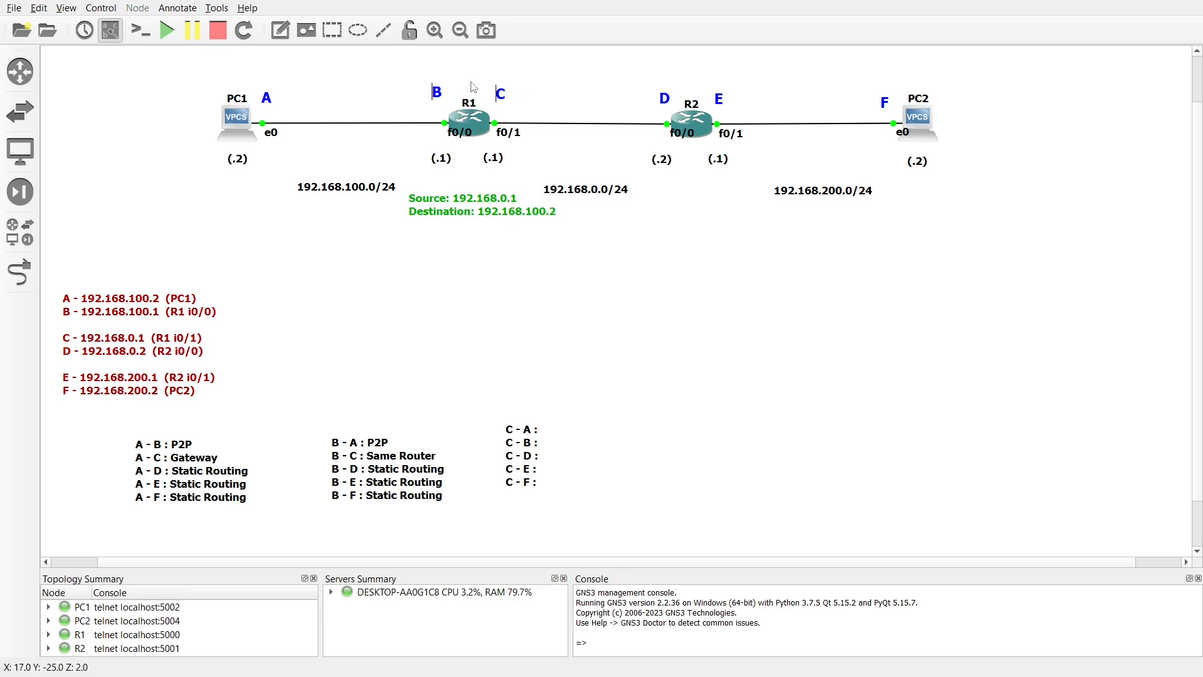
Move the green note beneath PC1 and set its source to 192.168.100.2 and destination to 192.168.0.1
{"action": "left_click", "coordinate": [495, 217]}
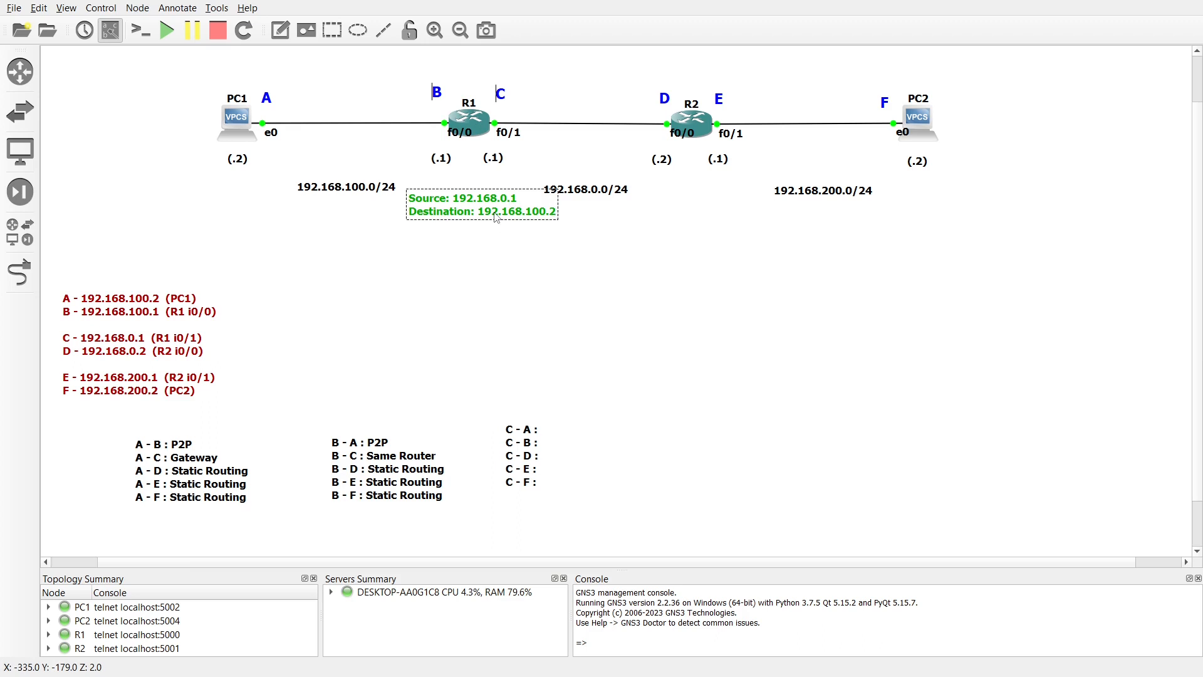
{"action": "left_click_drag", "start_coordinate": [495, 216], "coordinate": [255, 214]}
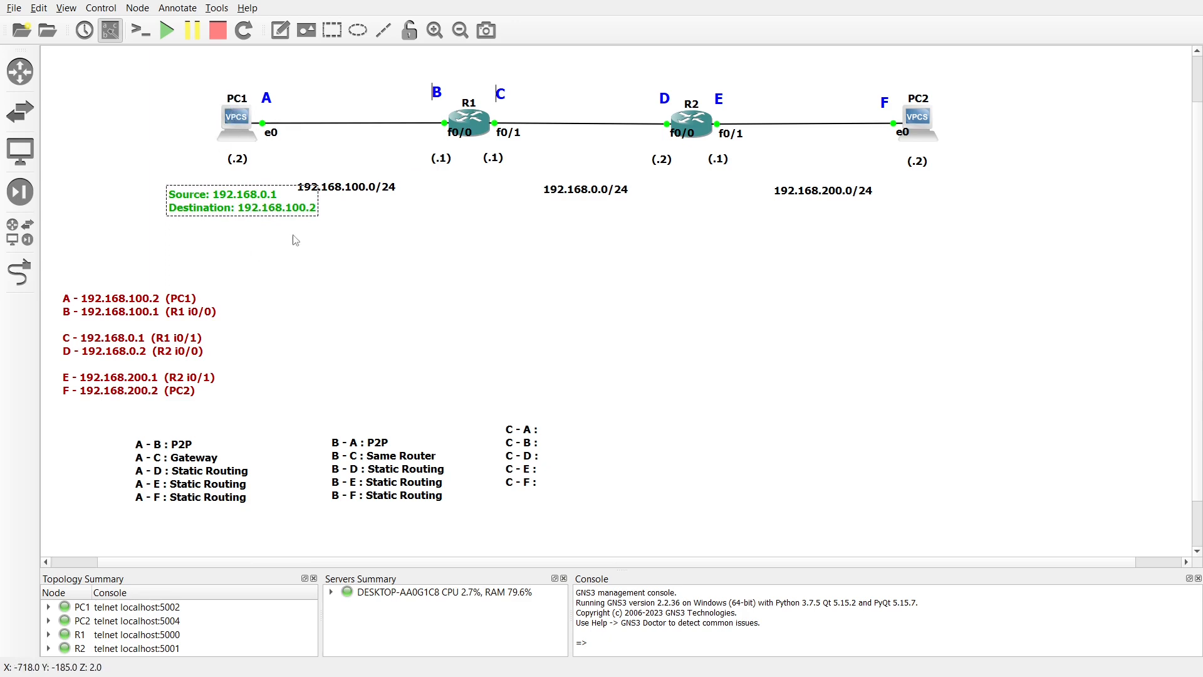
{"action": "double_click", "coordinate": [238, 201]}
{"action": "left_click", "coordinate": [237, 201]}
{"action": "type", "text": "10"}
{"action": "key", "text": "BackSpace"}
{"action": "key", "text": "BackSpace"}
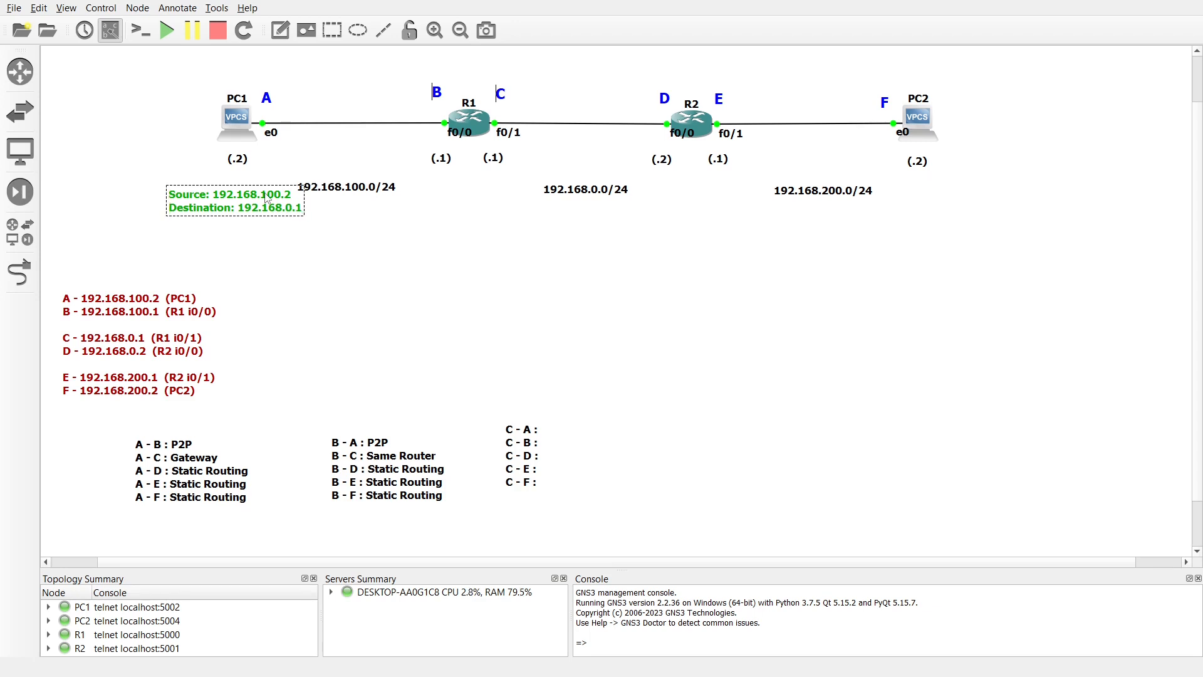
{"action": "left_click", "coordinate": [268, 244]}
Move the green note back beneath R1 and open R1's console
{"action": "left_click_drag", "start_coordinate": [238, 204], "coordinate": [462, 203]}
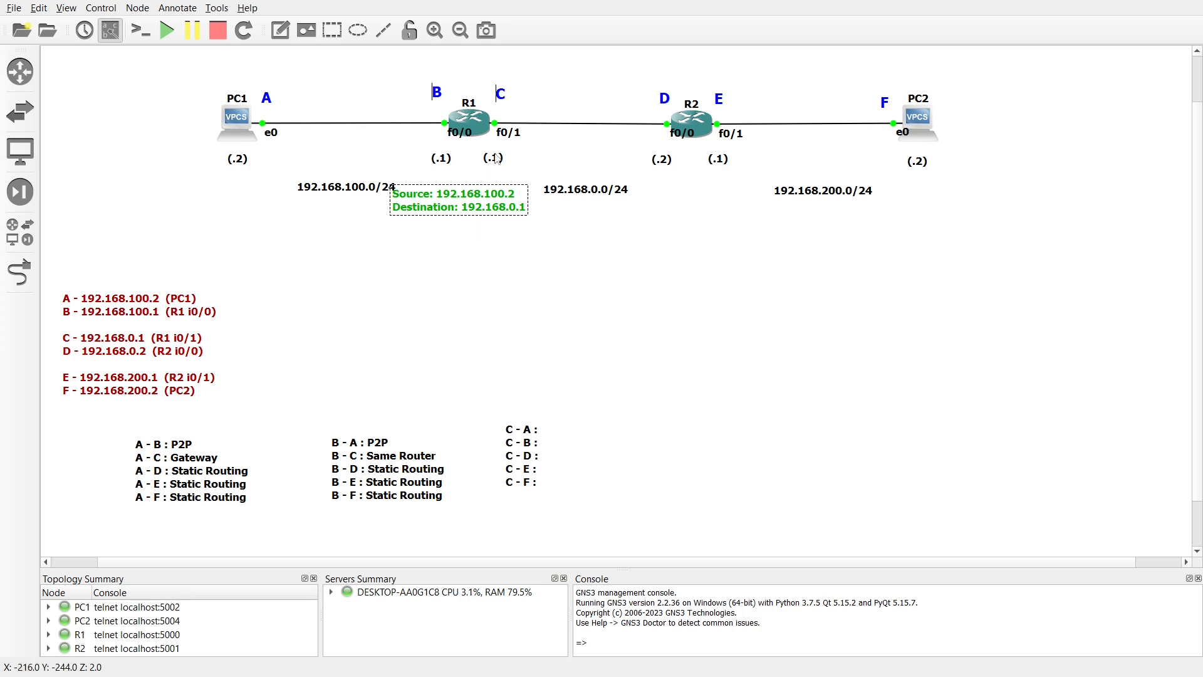
{"action": "left_click", "coordinate": [472, 123]}
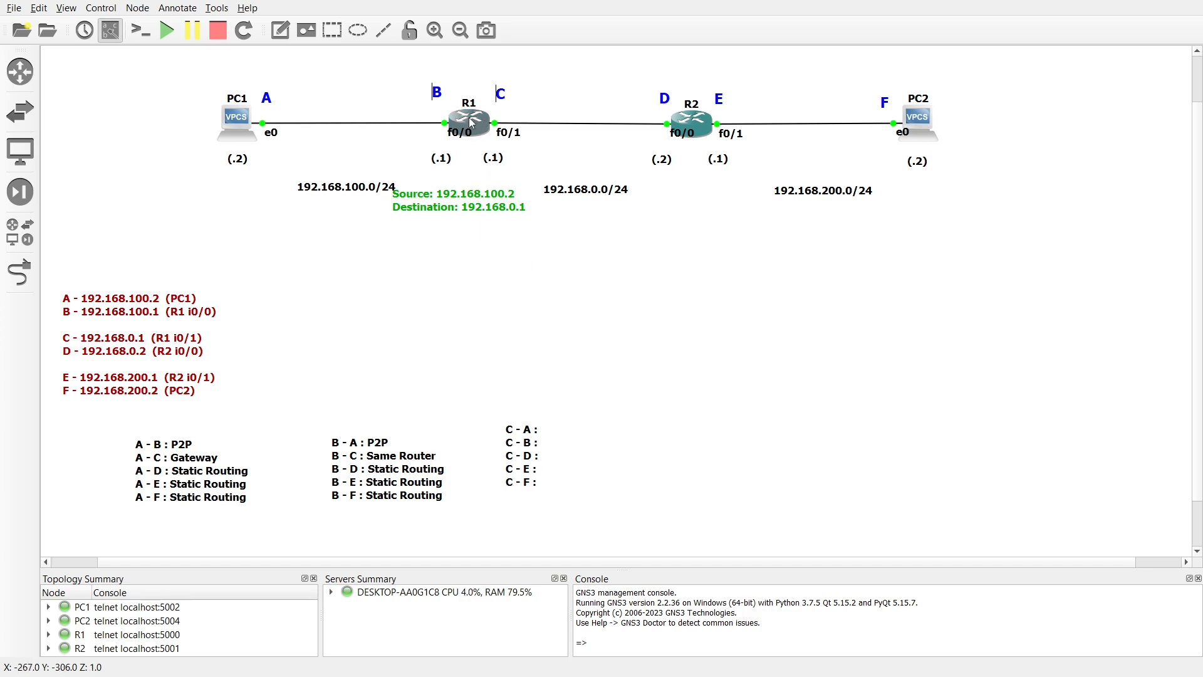
{"action": "double_click", "coordinate": [472, 124]}
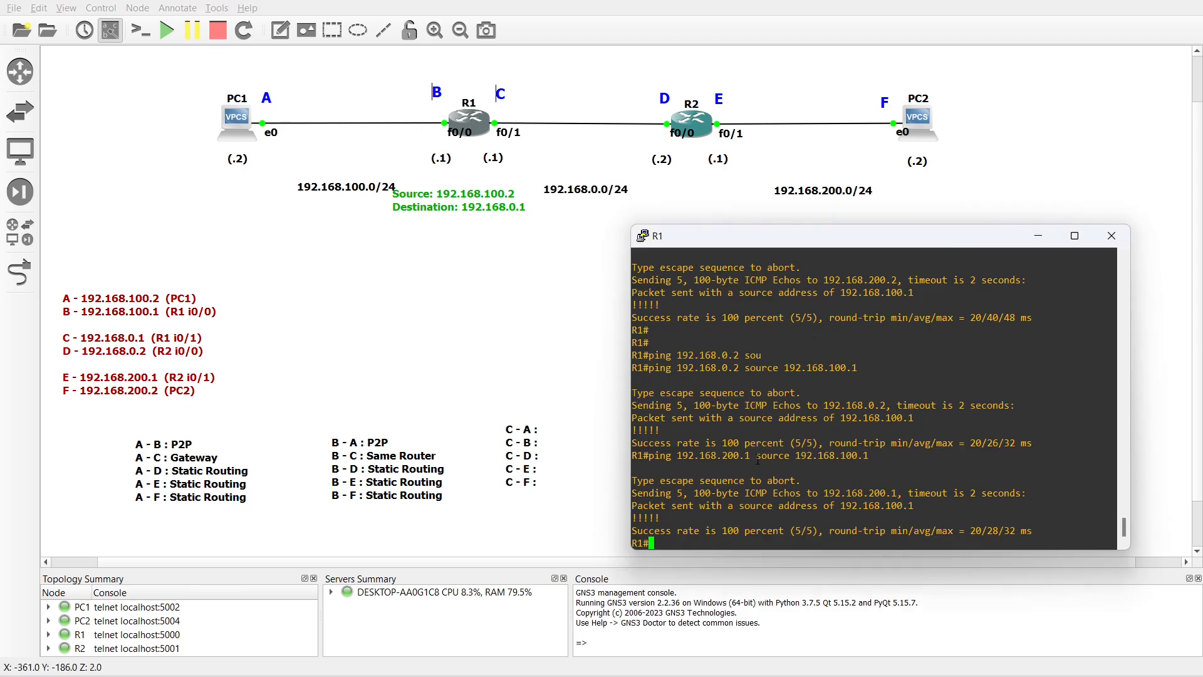
In R1's console, ping 192.168.100.2 with source 192.168.0.1, and repeat the ping once
{"action": "type", "text": "ping 192.168.100."}
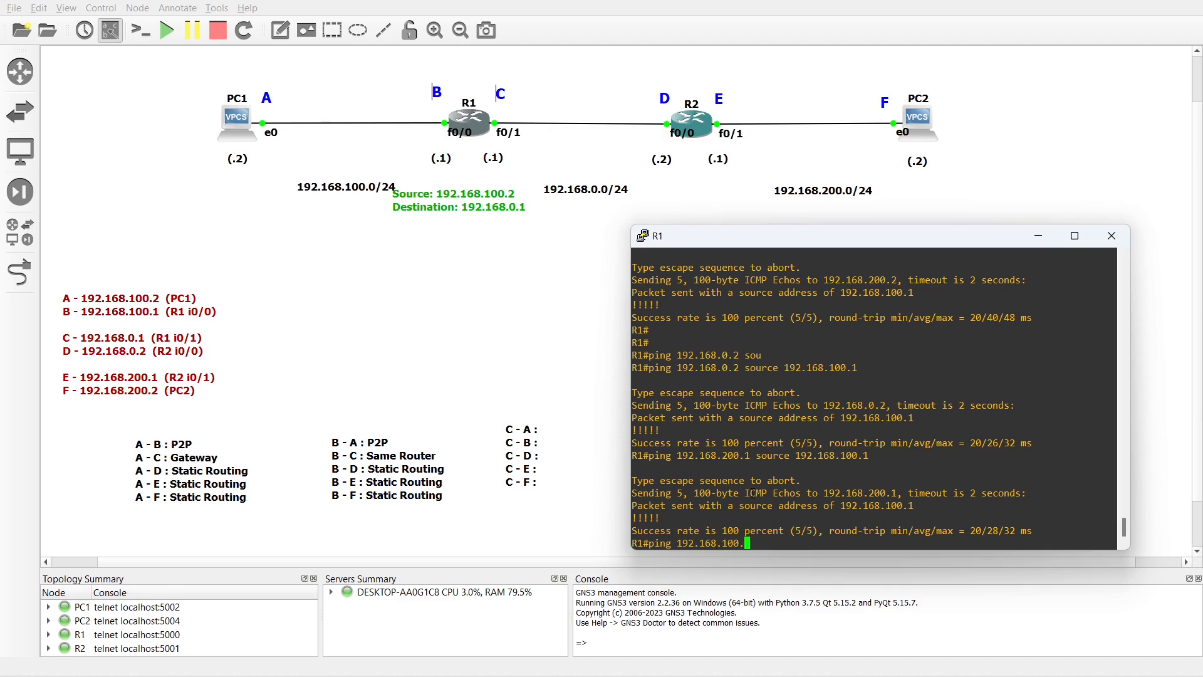
{"action": "type", "text": "2 sou"}
{"action": "key", "text": "Tab"}
{"action": "type", "text": "192.1"}
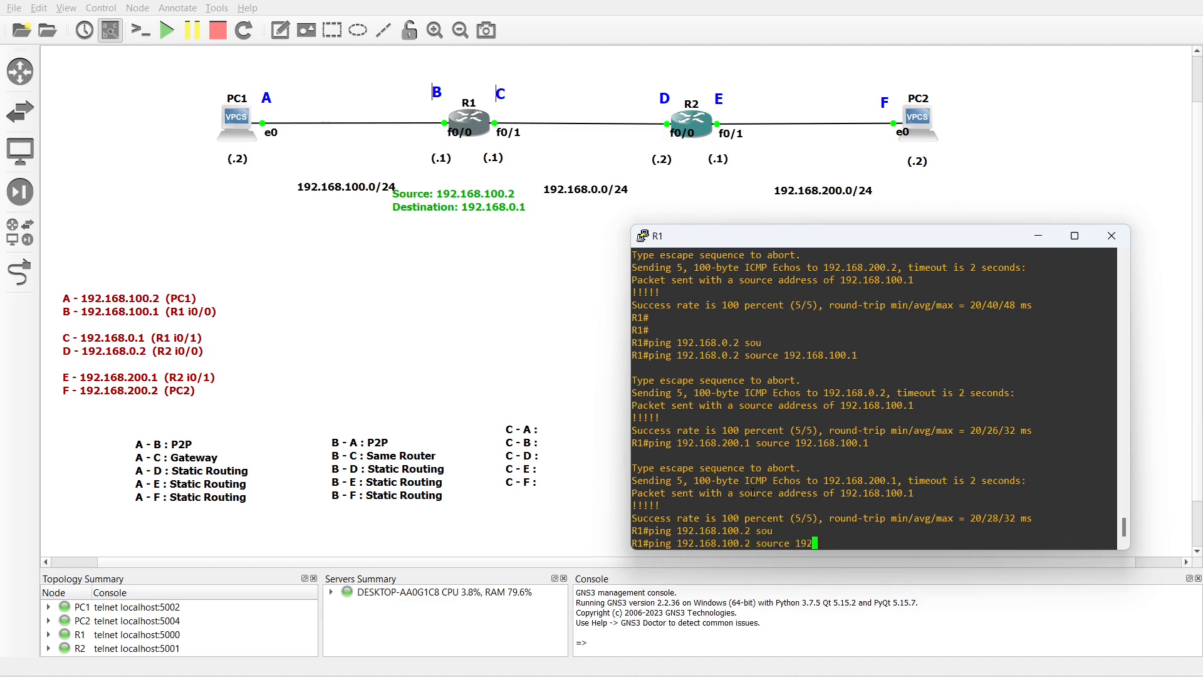
{"action": "type", "text": "68.0.1"}
{"action": "key", "text": "Return"}
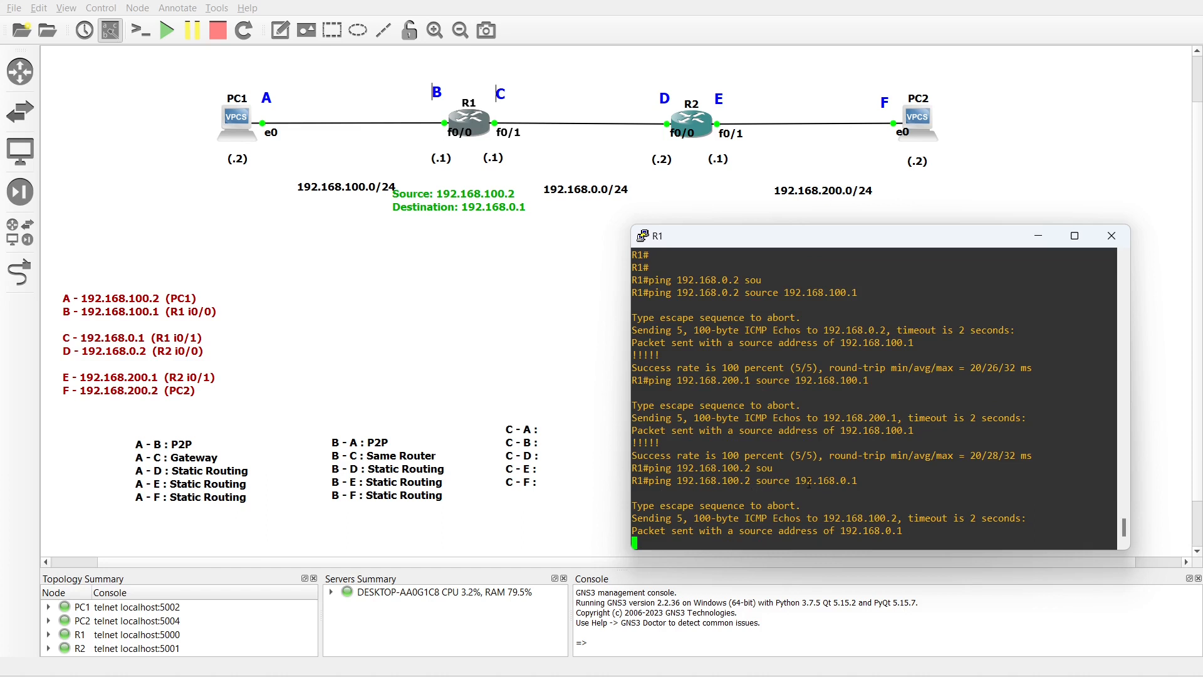
{"action": "key", "text": "Up"}
{"action": "key", "text": "Return"}
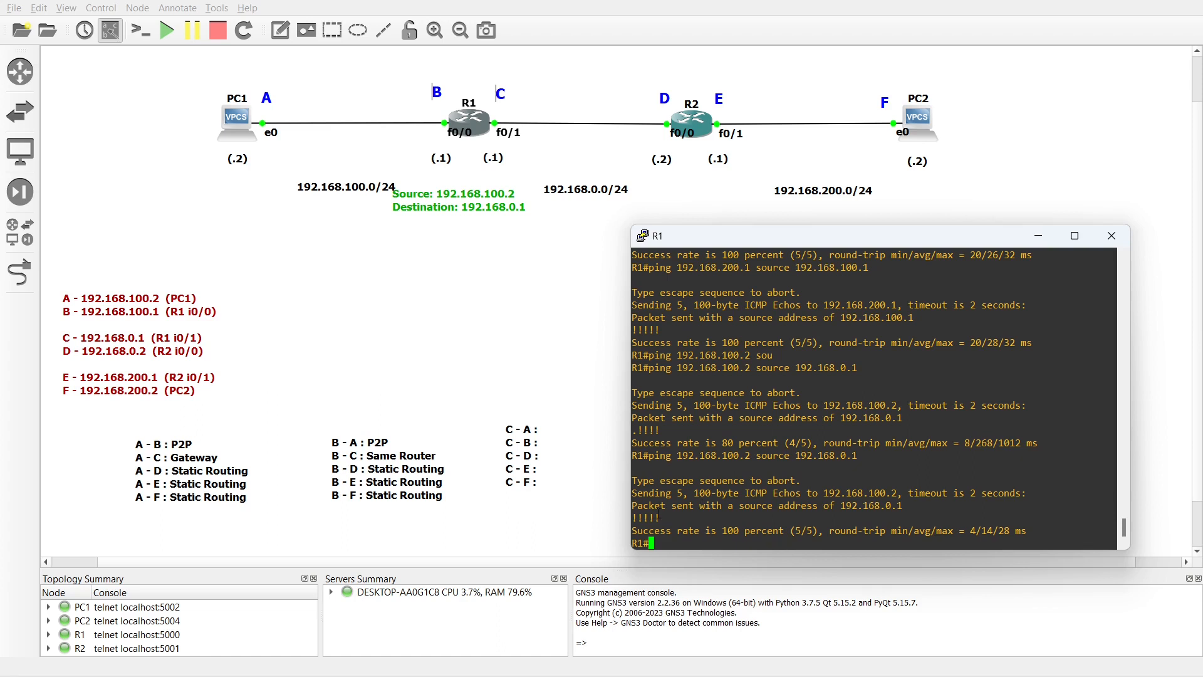
{"action": "left_click_drag", "start_coordinate": [662, 517], "coordinate": [644, 517]}
In the C list, fill in C - A as Gateway, C - B as Same Router and C - D as P2P
{"action": "left_click_drag", "start_coordinate": [483, 321], "coordinate": [540, 490]}
{"action": "double_click", "coordinate": [528, 429]}
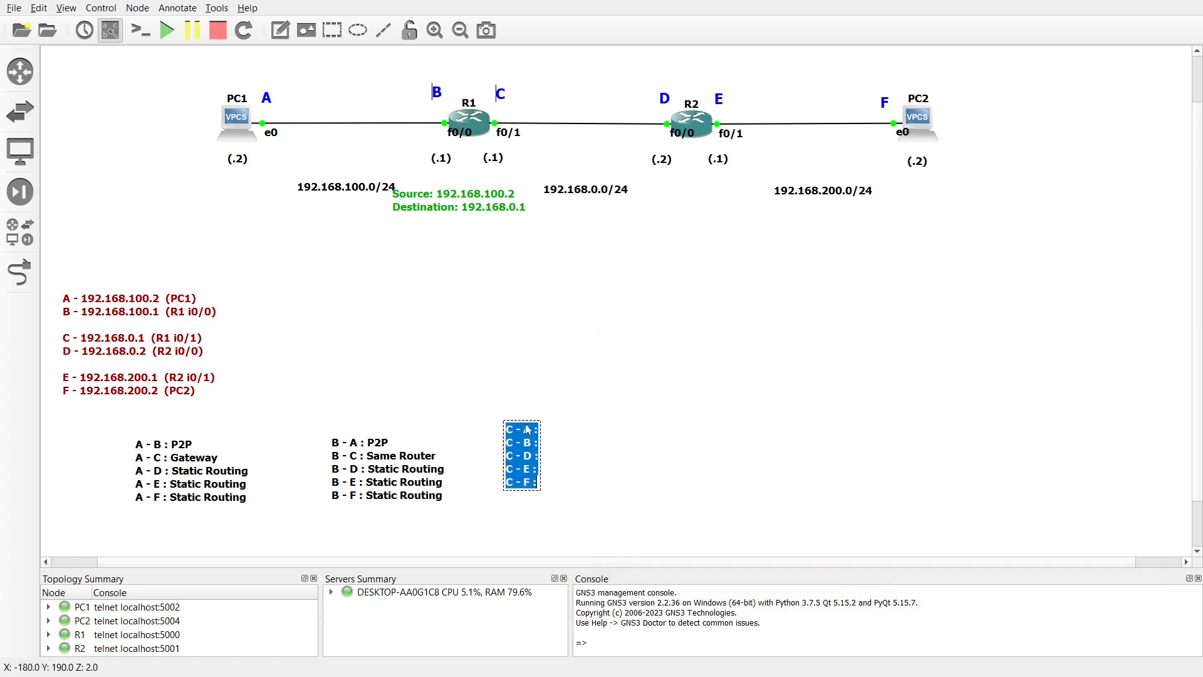
{"action": "left_click", "coordinate": [533, 432]}
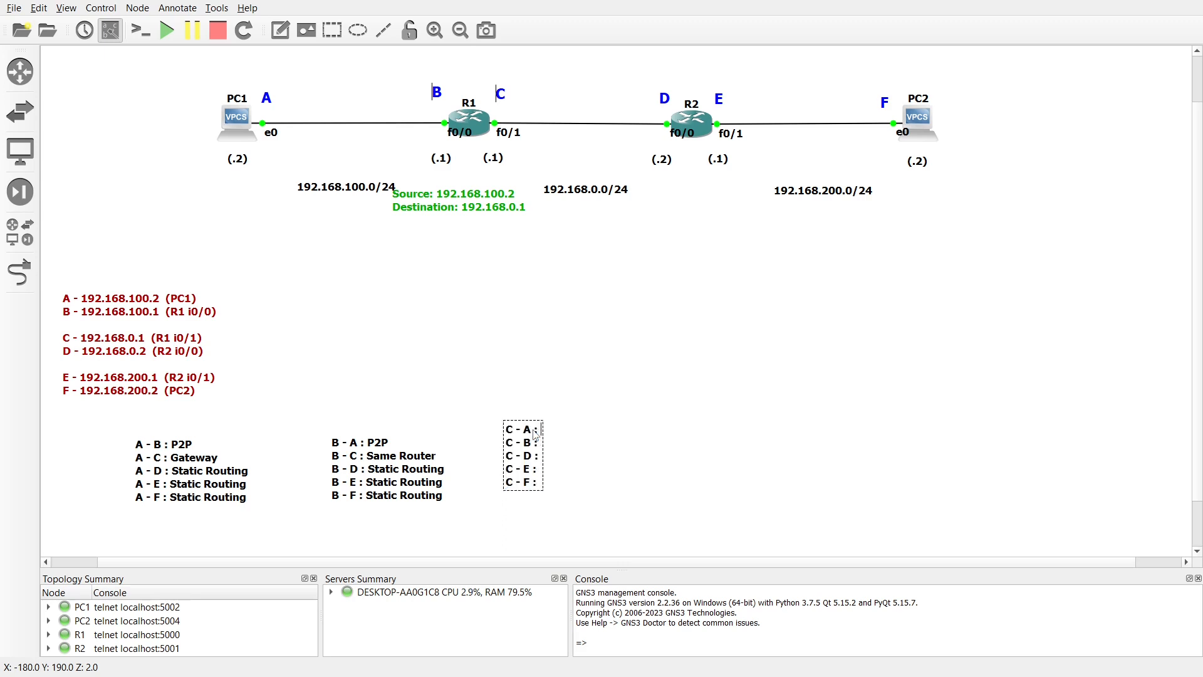
{"action": "type", "text": "Gate"}
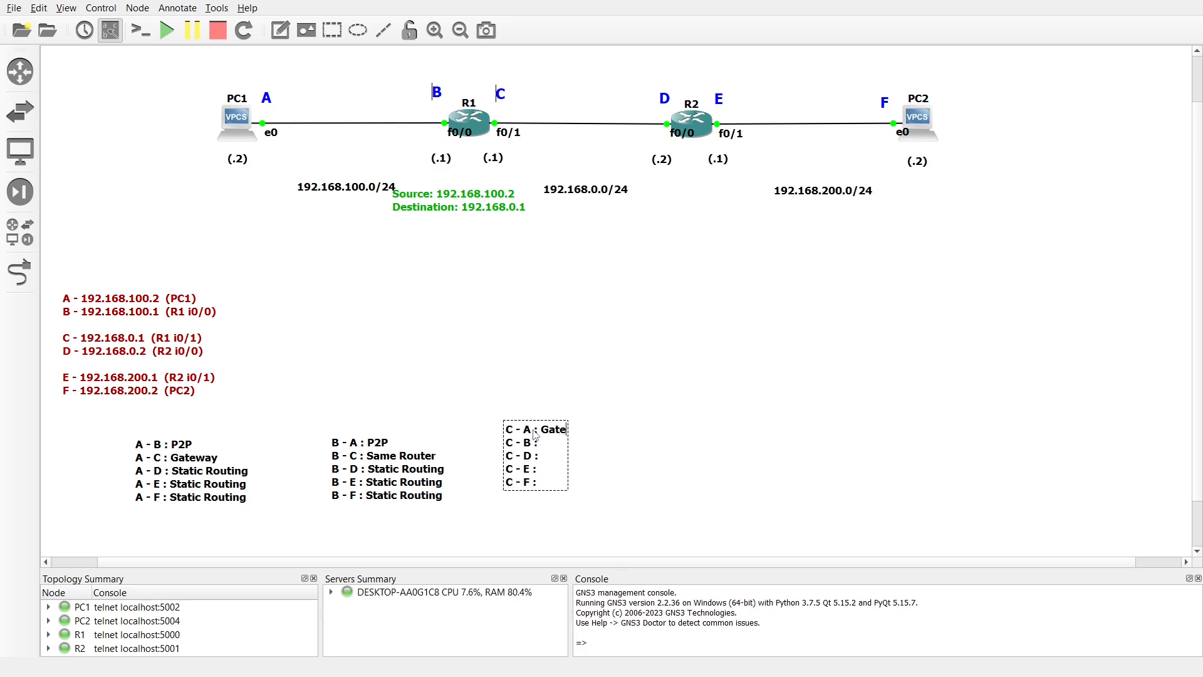
{"action": "type", "text": "way"}
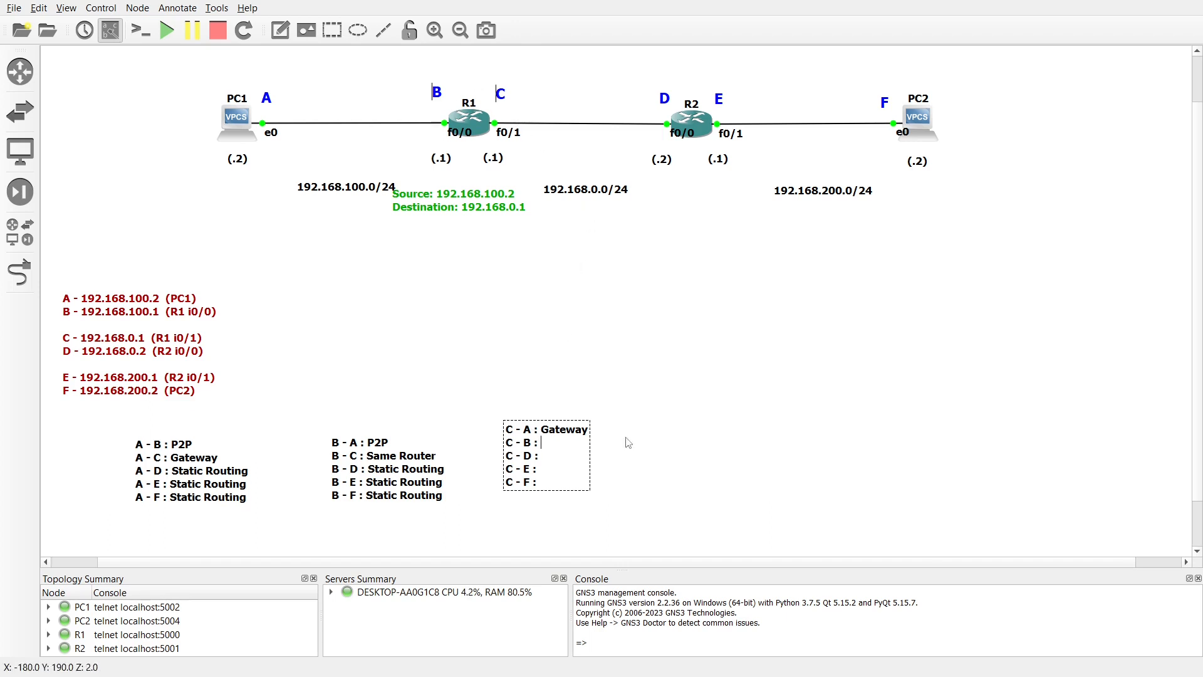
{"action": "type", "text": "ame Rou"}
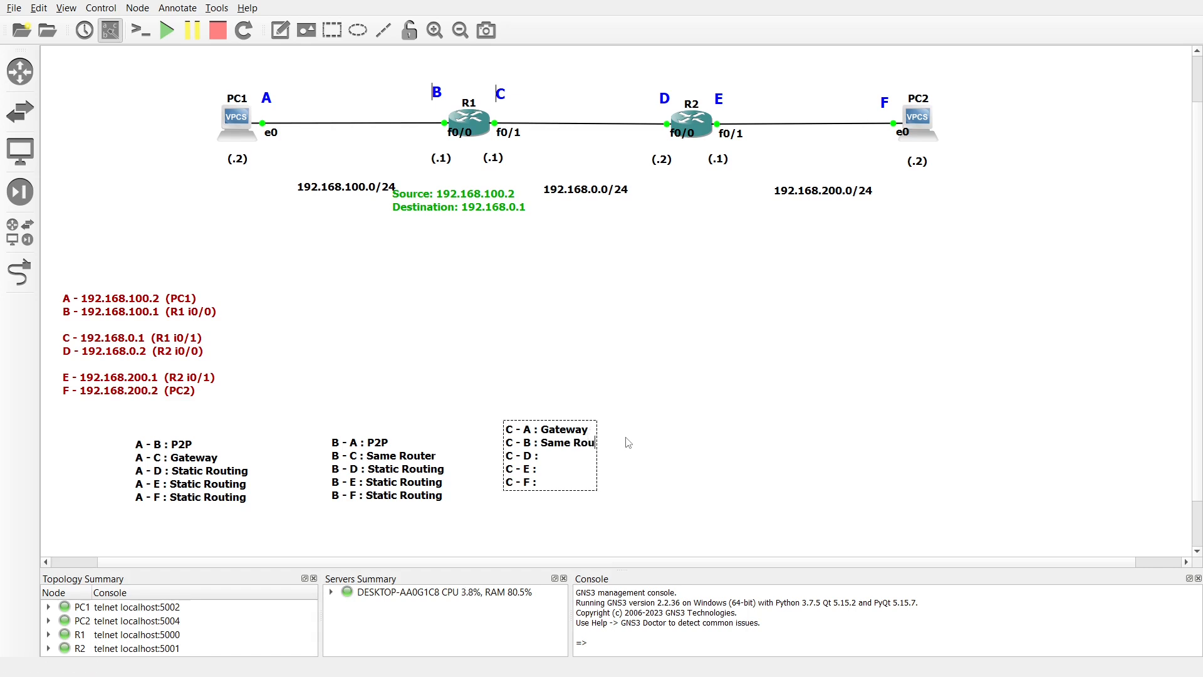
{"action": "type", "text": "ter"}
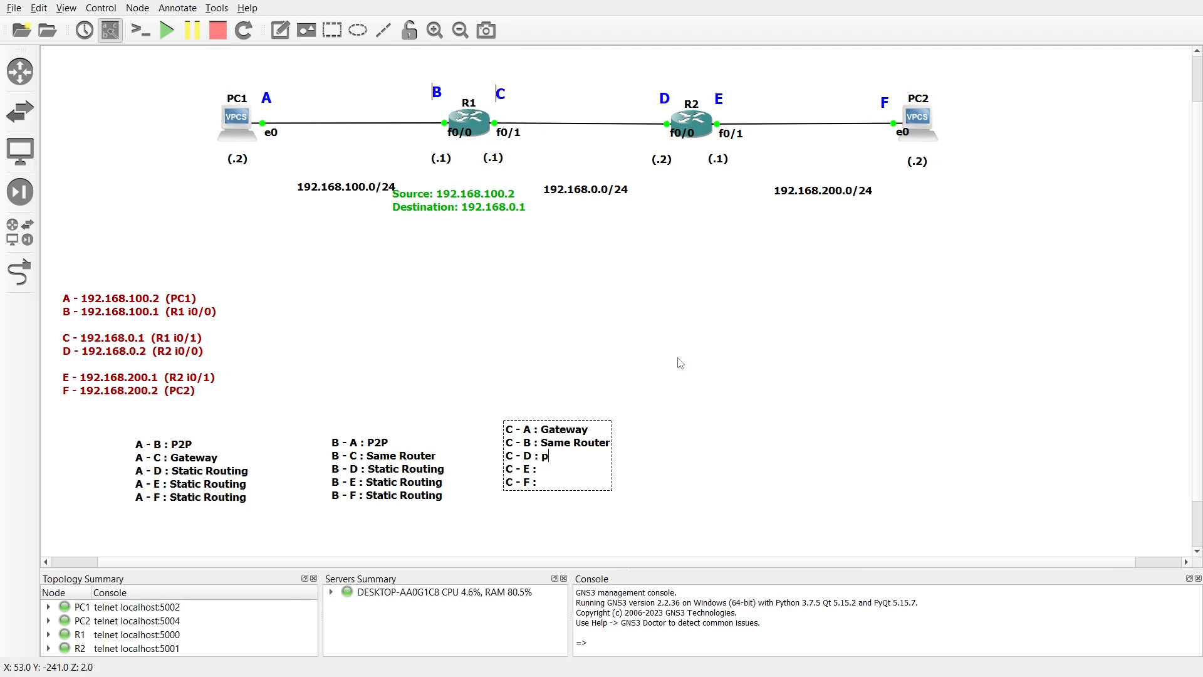
{"action": "type", "text": "2P"}
{"action": "key", "text": "BackSpace"}
{"action": "type", "text": "P"}
Open R1's console, ping 192.168.0.2 with source 192.168.0.1, and return to the topology
{"action": "left_click", "coordinate": [469, 125]}
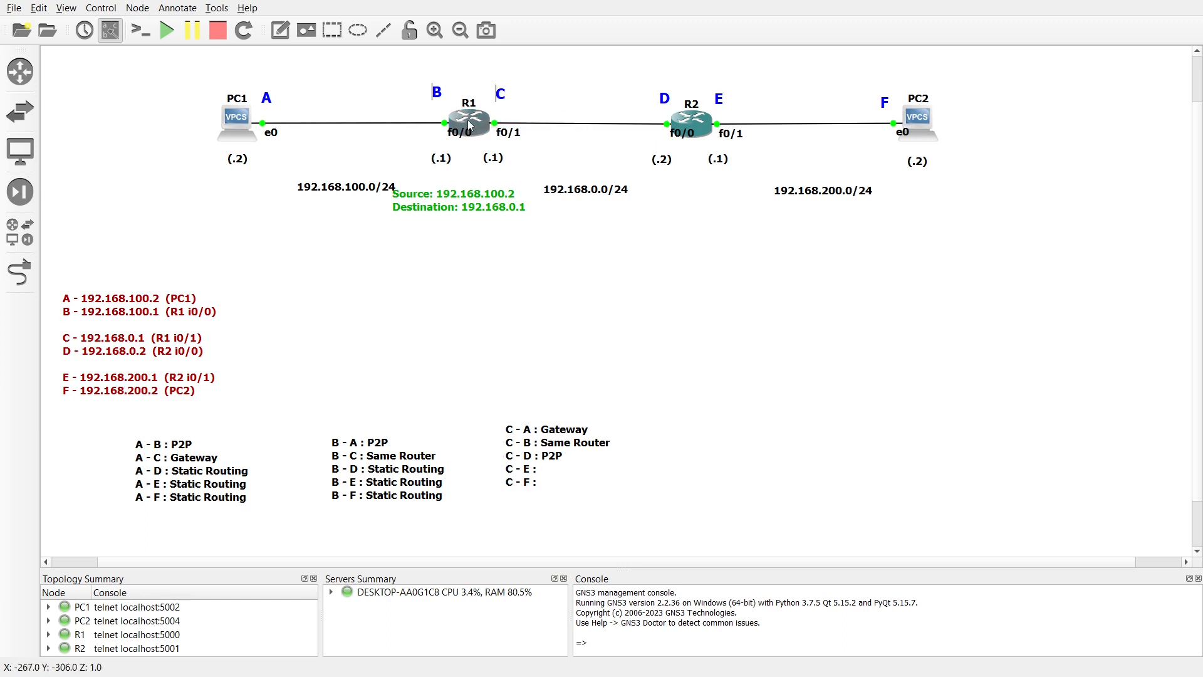
{"action": "double_click", "coordinate": [470, 124]}
{"action": "type", "text": "ping 192"}
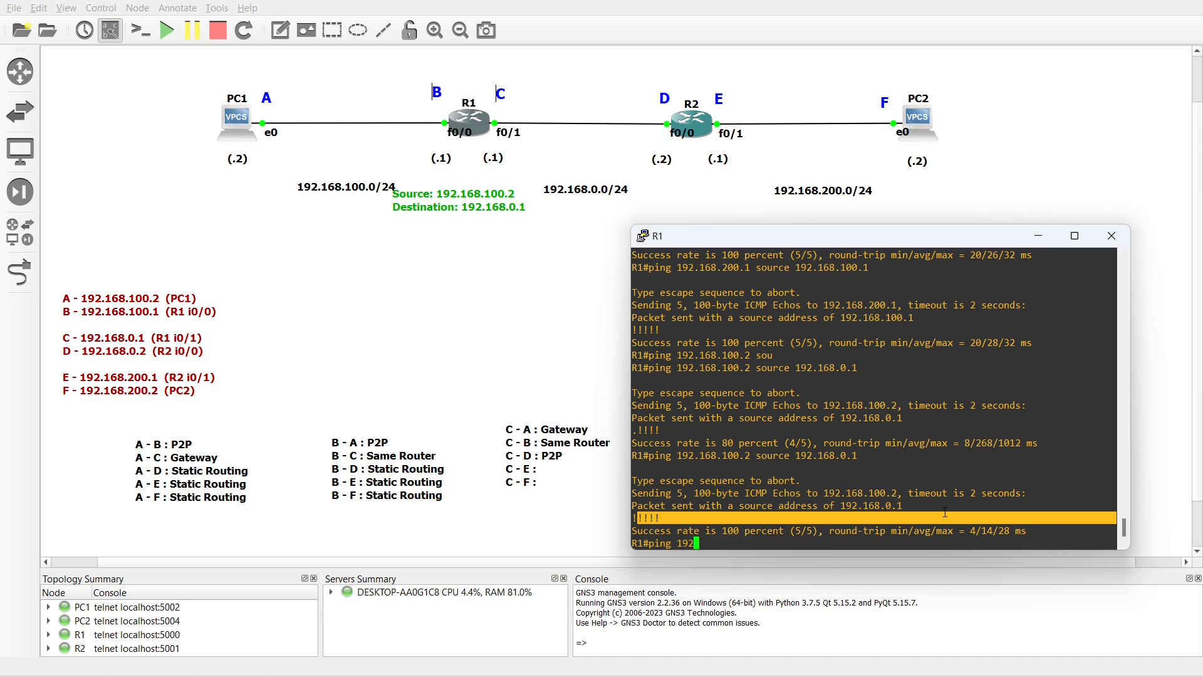
{"action": "type", "text": ".168.0.2 sou"}
{"action": "key", "text": "Tab"}
{"action": "type", "text": "192.168"}
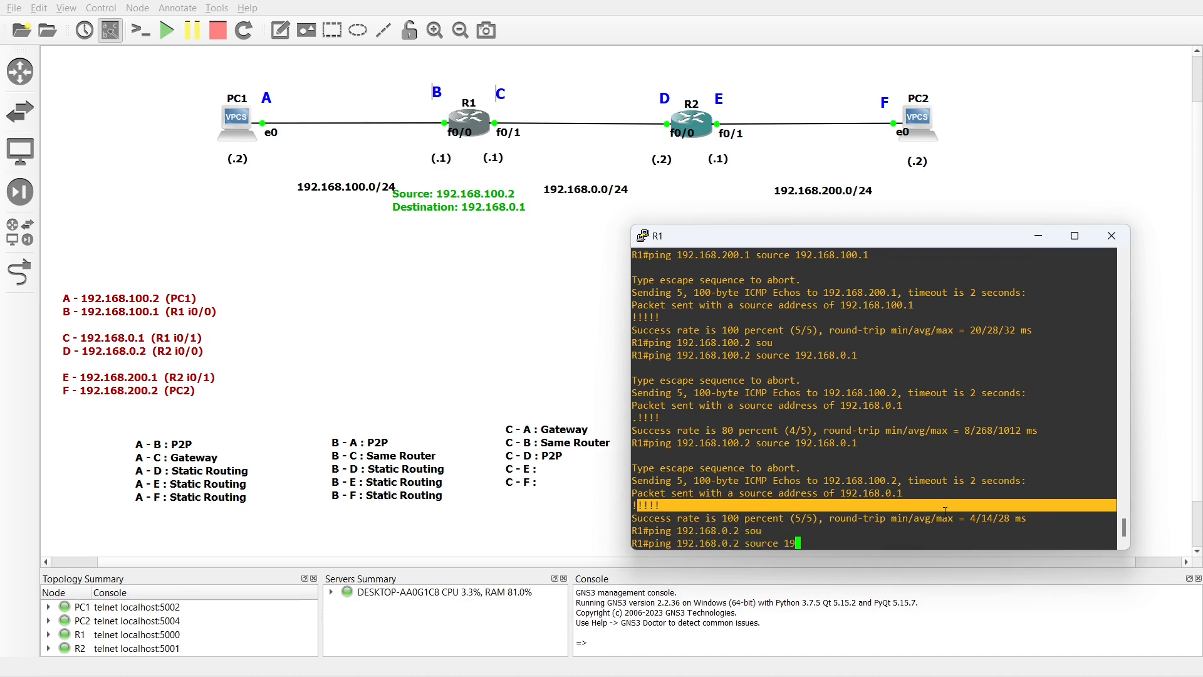
{"action": "type", "text": ".0.1"}
{"action": "key", "text": "Return"}
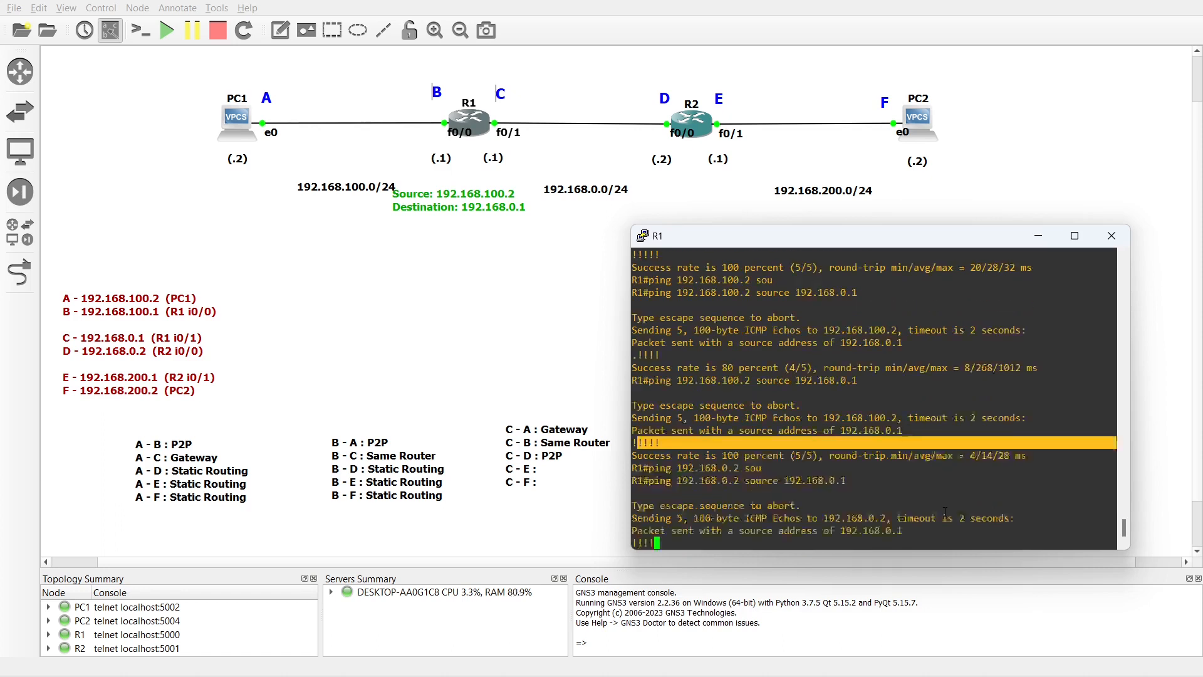
{"action": "left_click", "coordinate": [534, 461]}
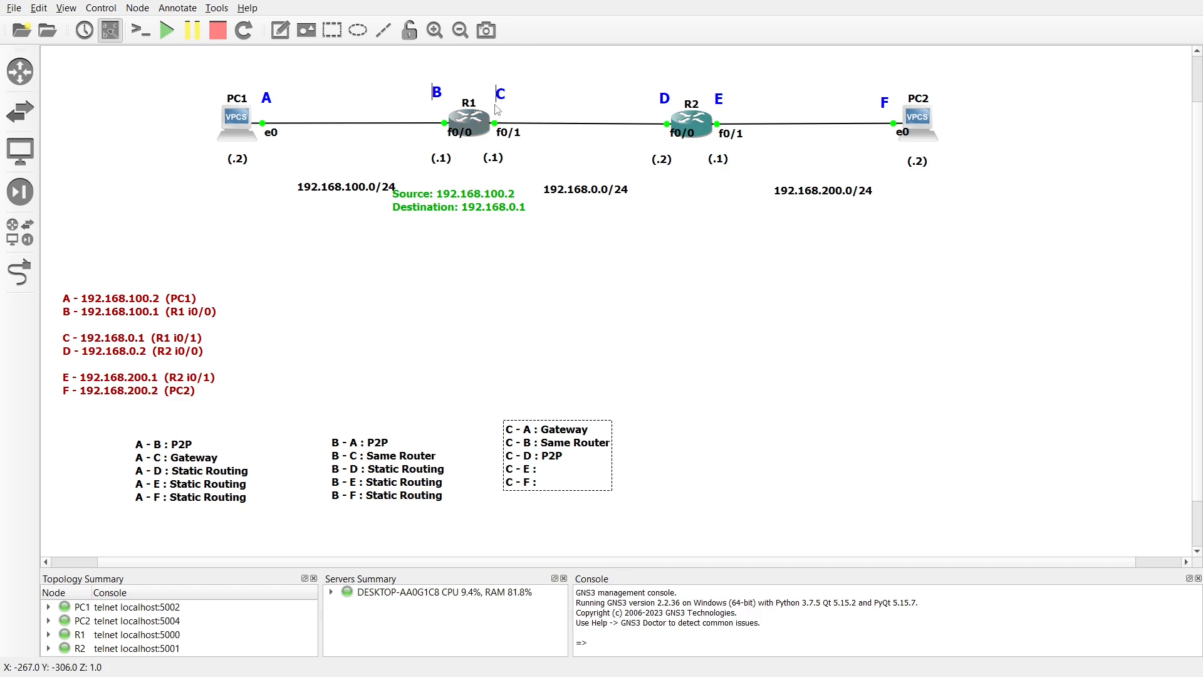
Set the green note's source to 192.168.0.1 and its destination to 192.168.200.1
{"action": "double_click", "coordinate": [468, 196]}
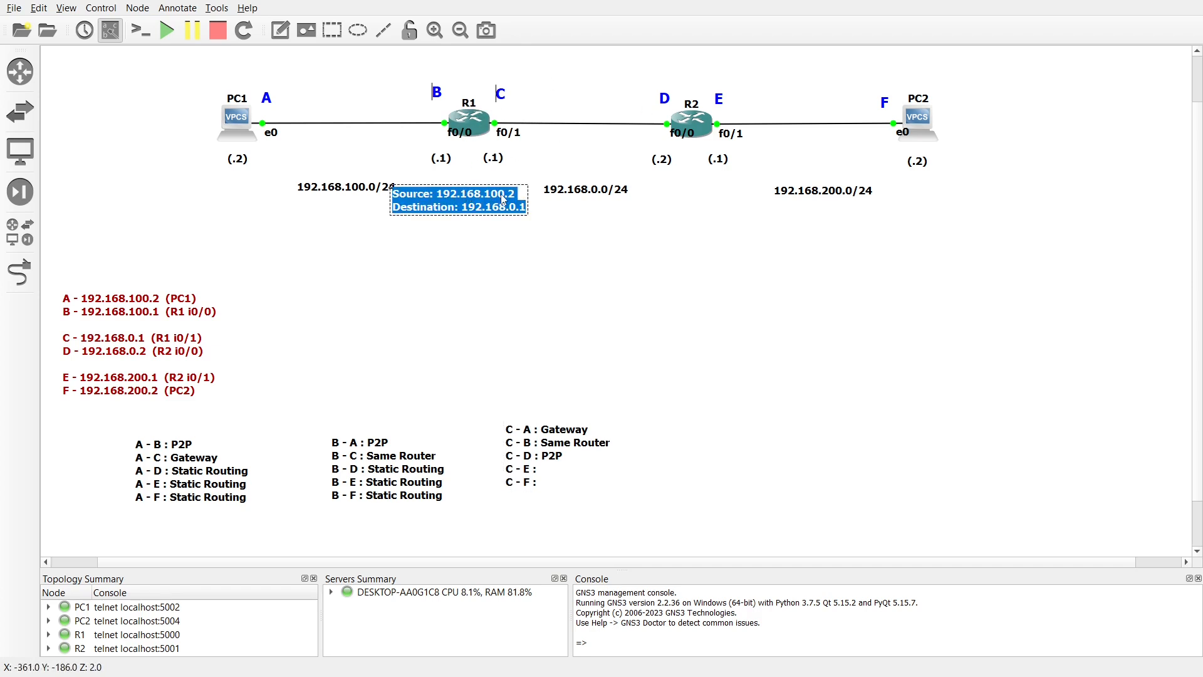
{"action": "left_click", "coordinate": [494, 198]}
{"action": "key", "text": "Delete"}
{"action": "key", "text": "BackSpace"}
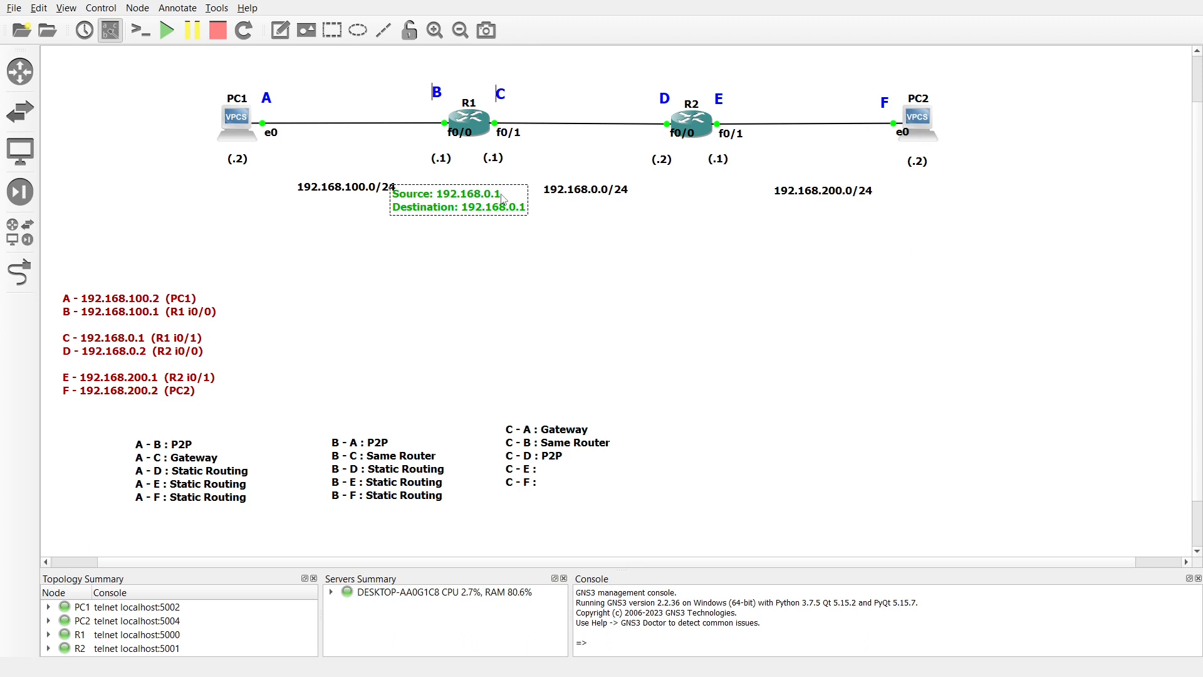
{"action": "type", "text": "20"}
{"action": "left_click", "coordinate": [491, 266]}
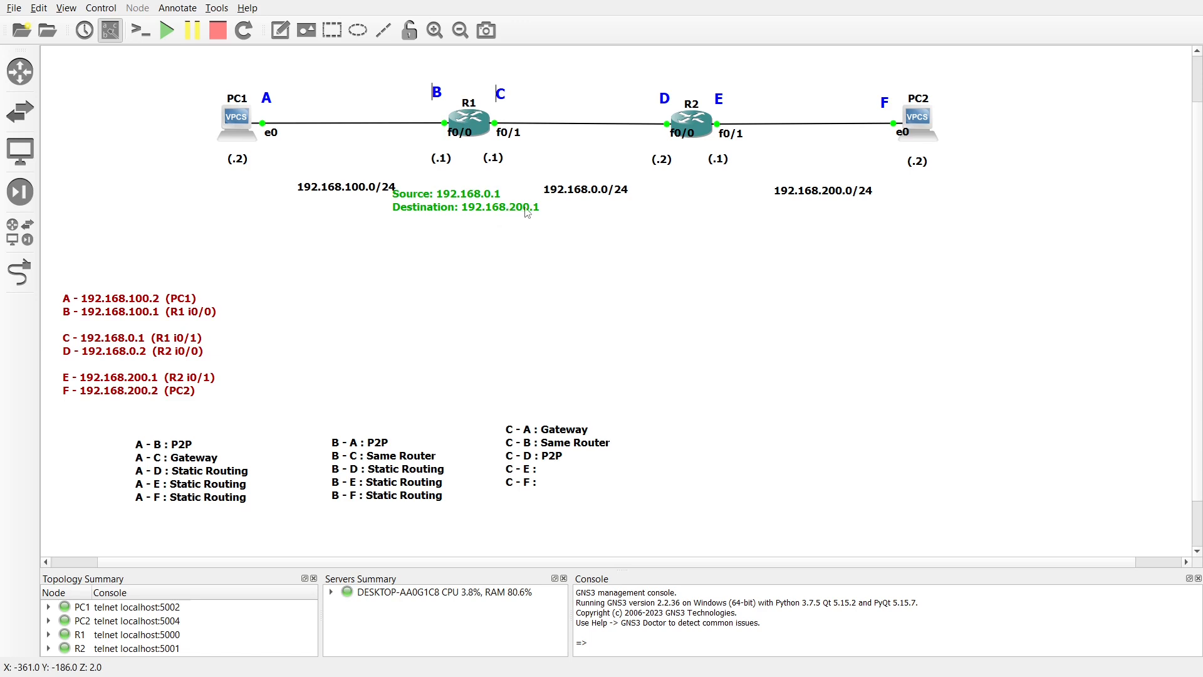
Move the green note beneath R2 and set its source to 192.168.200.1 and destination to 192.168.0.1
{"action": "mouse_move", "coordinate": [480, 212]}
{"action": "left_mouse_down"}
{"action": "mouse_move", "coordinate": [640, 168]}
{"action": "mouse_move", "coordinate": [710, 224]}
{"action": "left_mouse_up"}
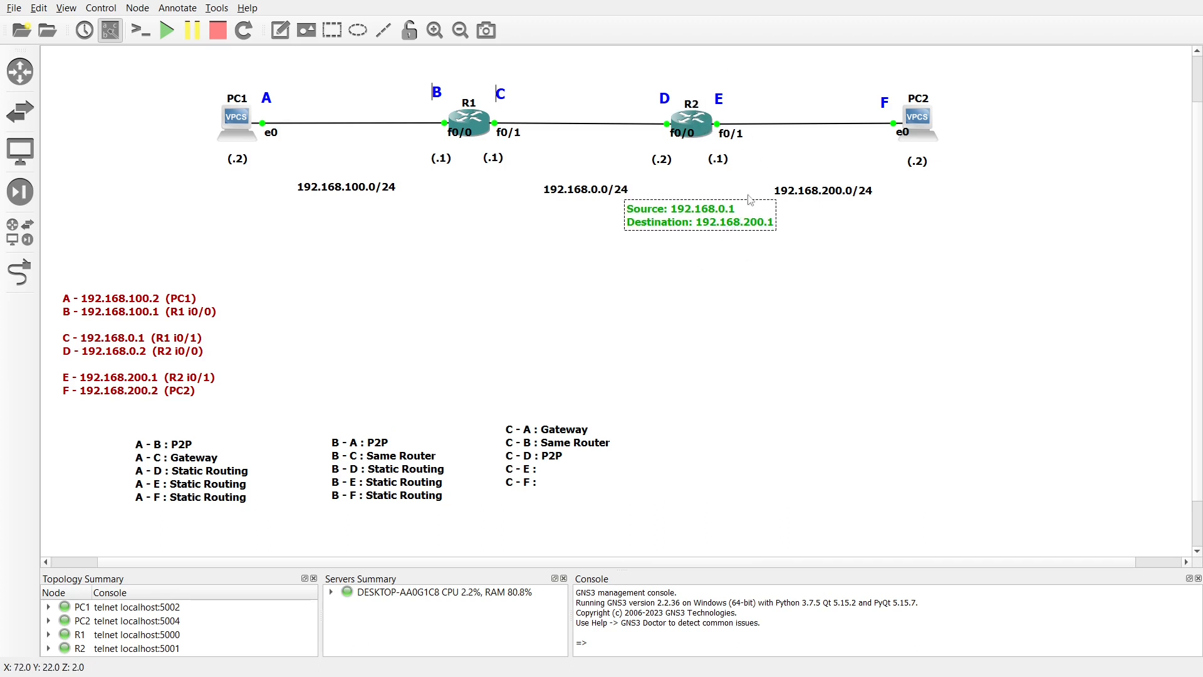
{"action": "double_click", "coordinate": [675, 213]}
{"action": "type", "text": "20"}
{"action": "key", "text": "BackSpace"}
{"action": "key", "text": "Delete"}
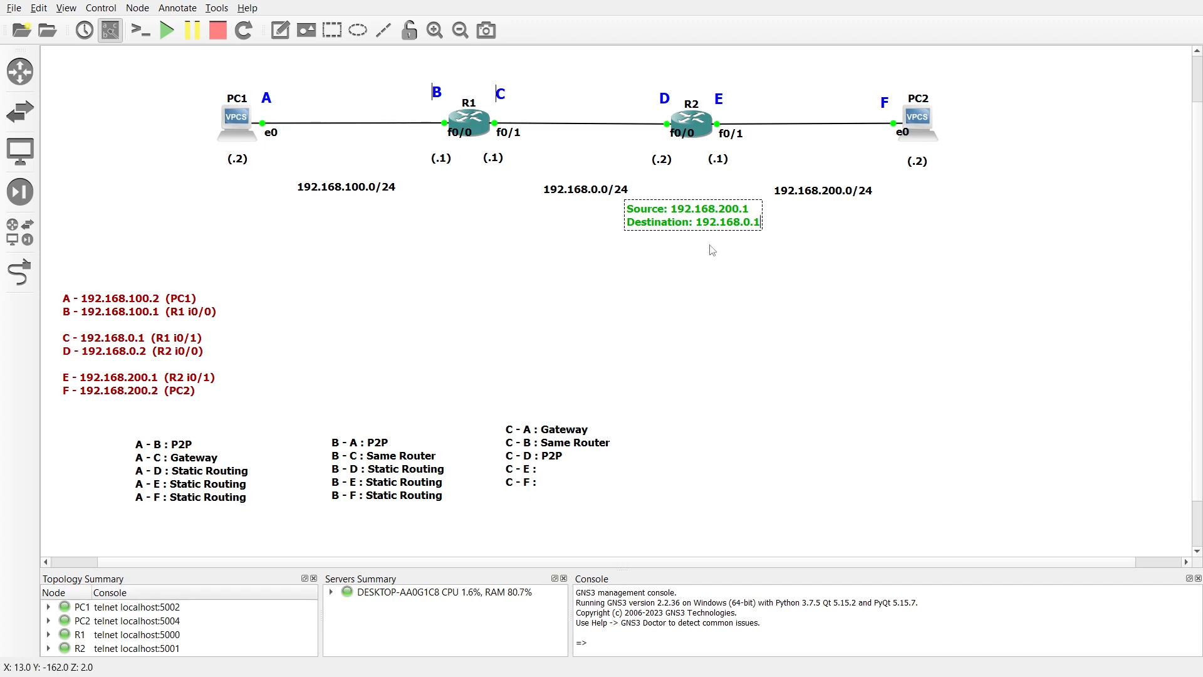
{"action": "left_click", "coordinate": [737, 274]}
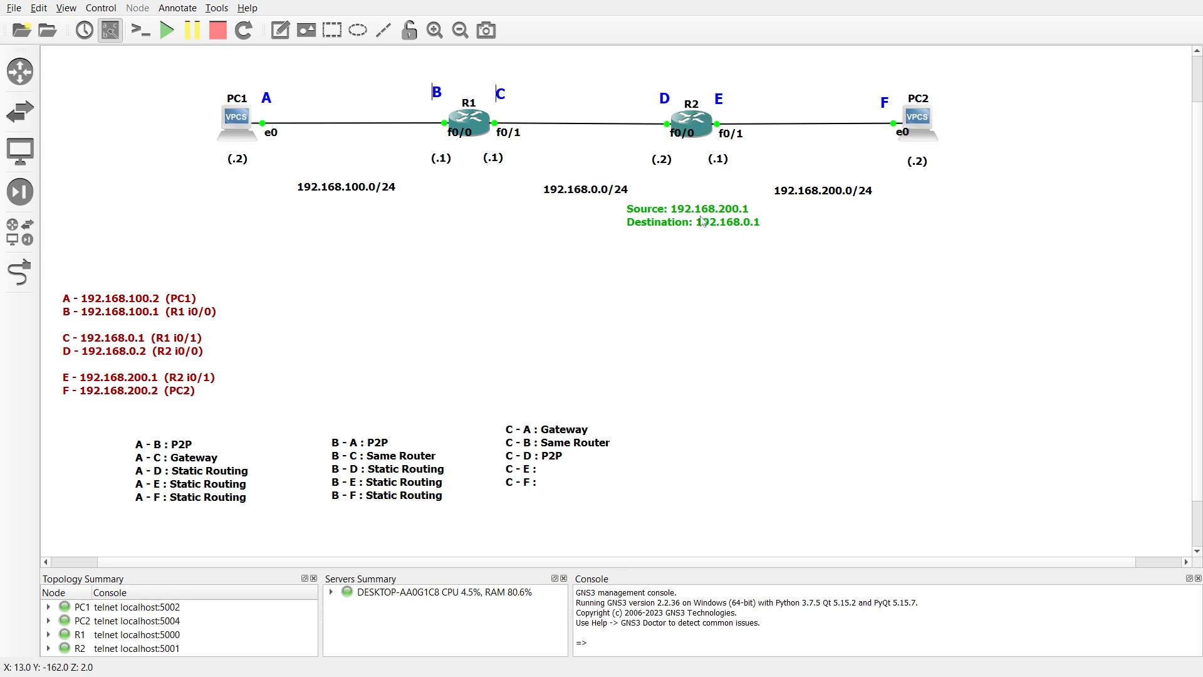
Move the green note back beneath R1 and fill in C - E and C - F as Static Routing
{"action": "mouse_move", "coordinate": [703, 220]}
{"action": "left_mouse_down"}
{"action": "mouse_move", "coordinate": [678, 202]}
{"action": "mouse_move", "coordinate": [486, 203]}
{"action": "left_mouse_up"}
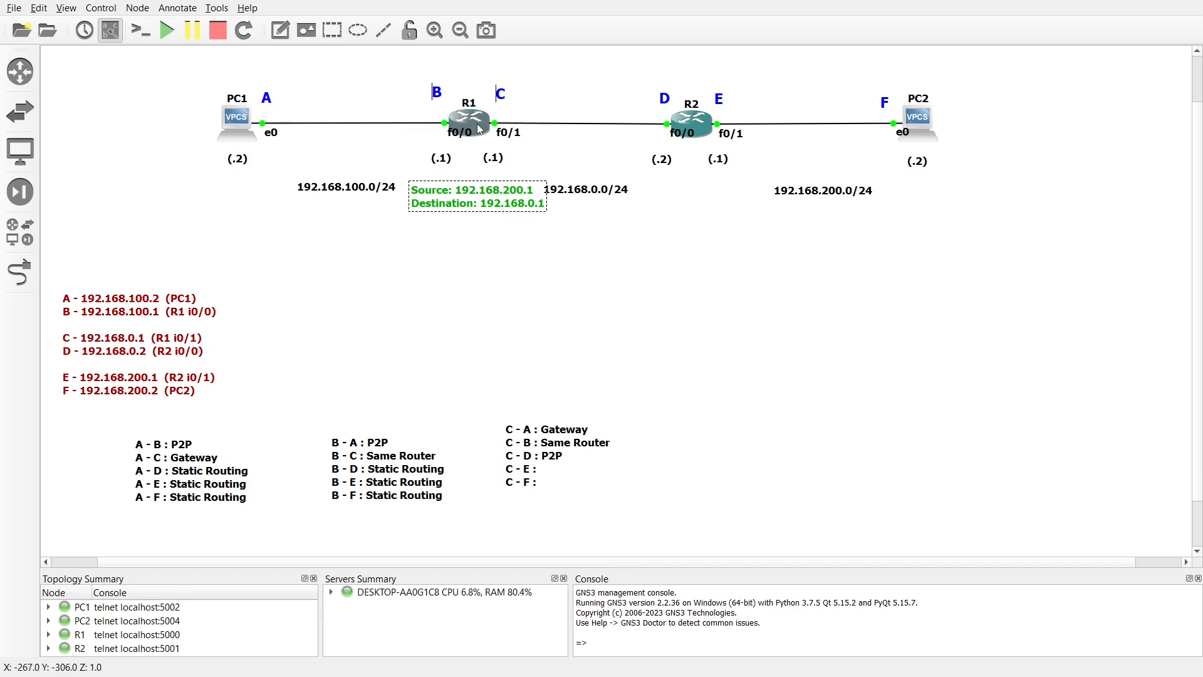
{"action": "double_click", "coordinate": [540, 481]}
{"action": "left_click", "coordinate": [544, 481]}
{"action": "type", "text": "Static Routing C - F : "}
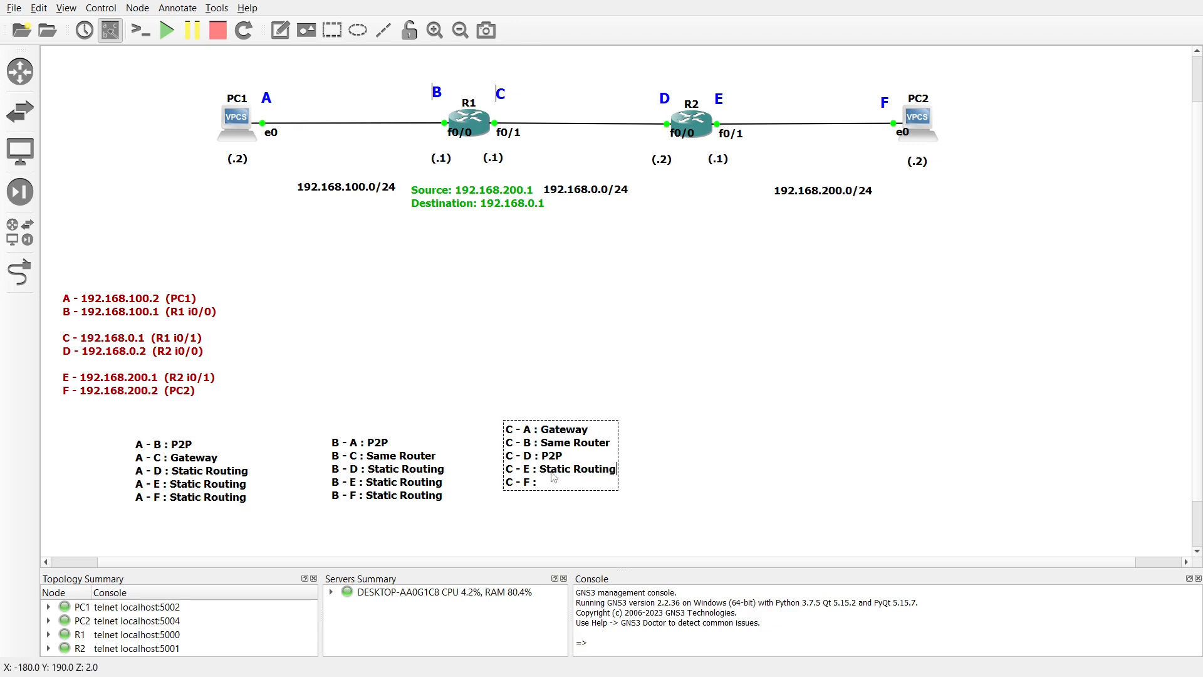
{"action": "type", "text": "Static Routing"}
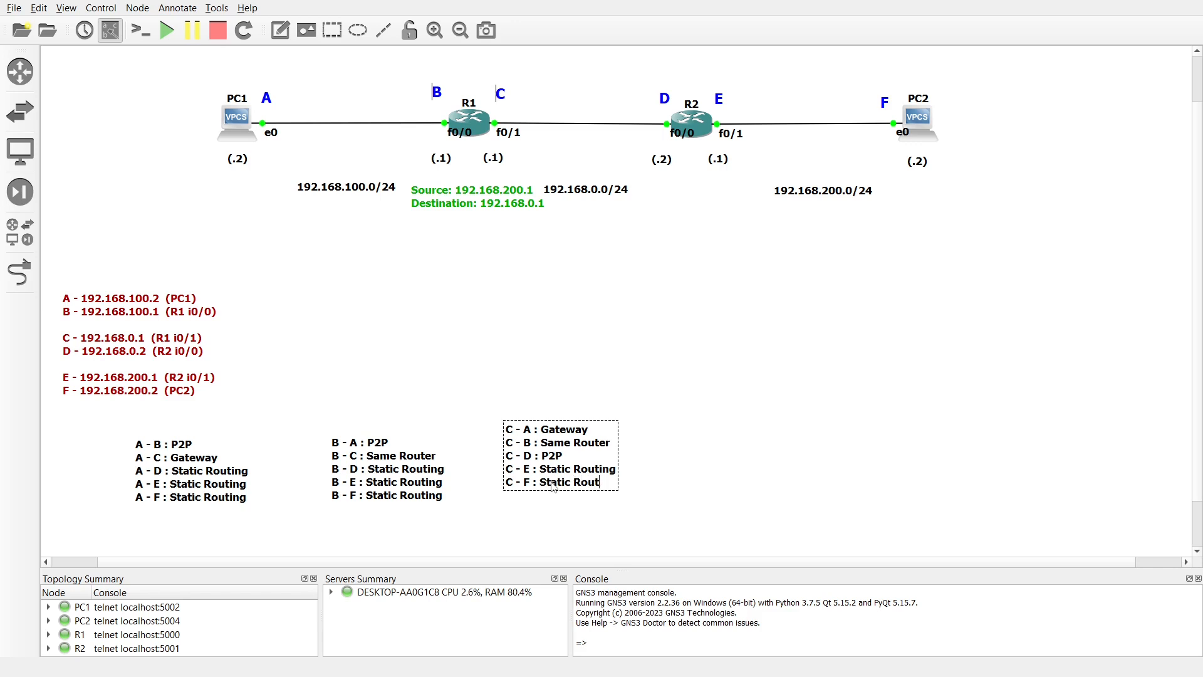
{"action": "left_click", "coordinate": [632, 278]}
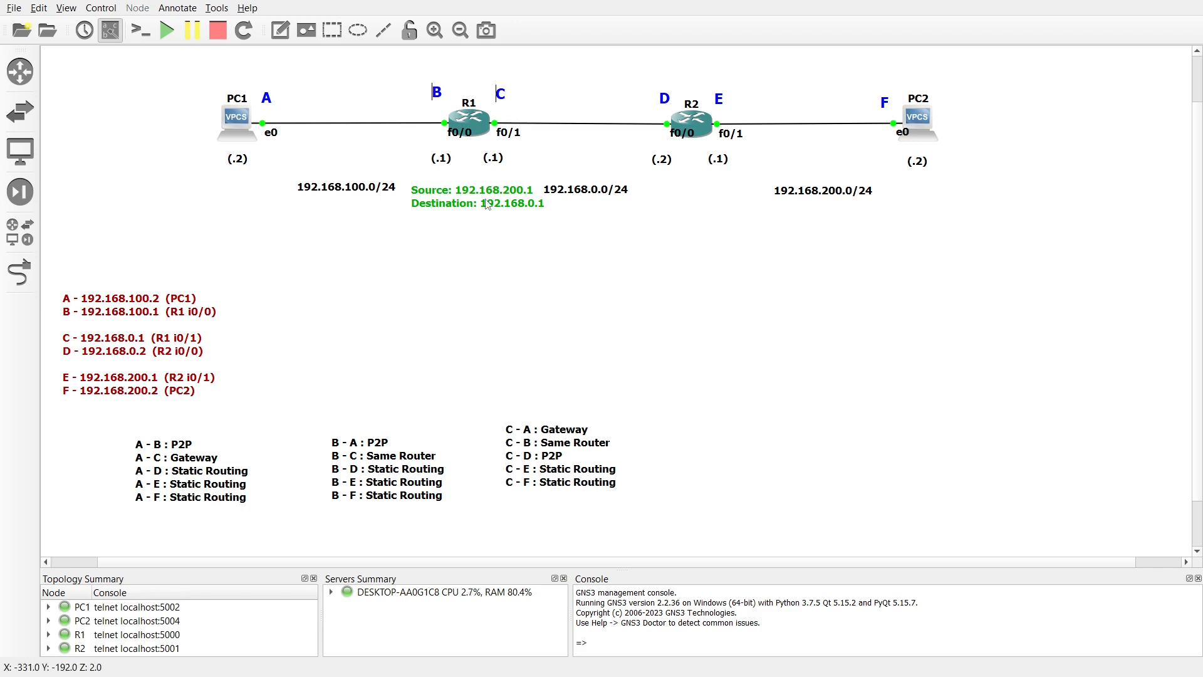
Lower the green note slightly and set its source to 192.168.0.1 and destination to 192.168.200.2
{"action": "left_click_drag", "start_coordinate": [509, 200], "coordinate": [507, 234]}
{"action": "double_click", "coordinate": [507, 233]}
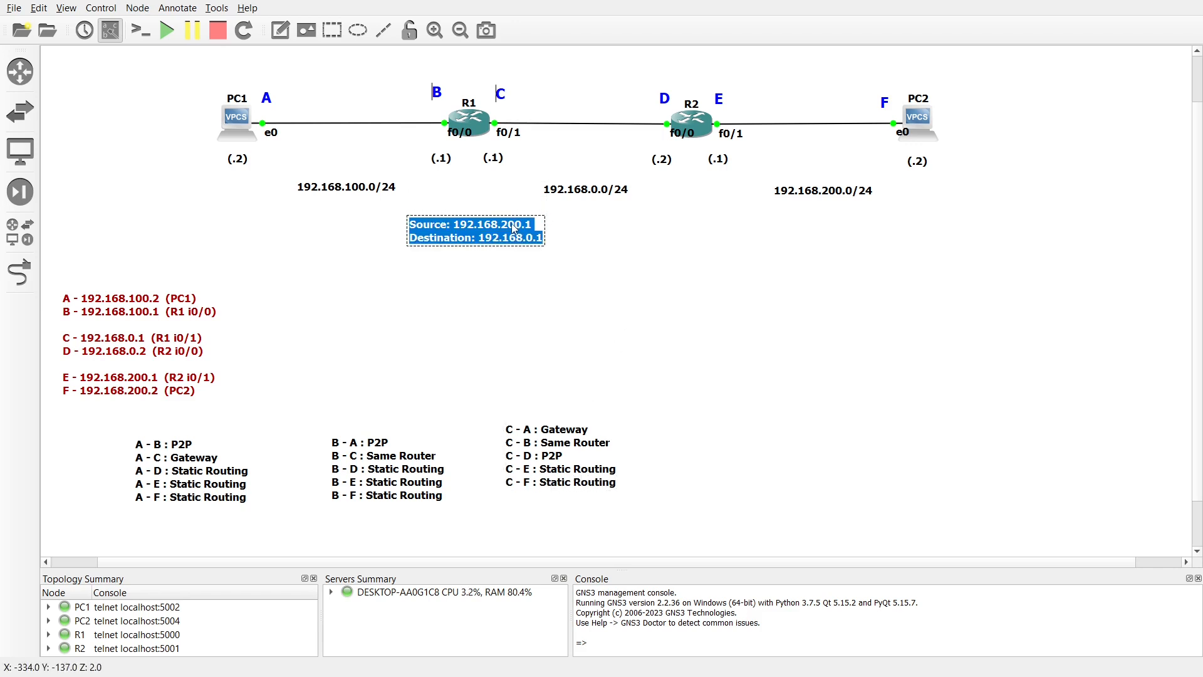
{"action": "left_click", "coordinate": [513, 225]}
{"action": "key", "text": "BackSpace"}
{"action": "type", "text": "1"}
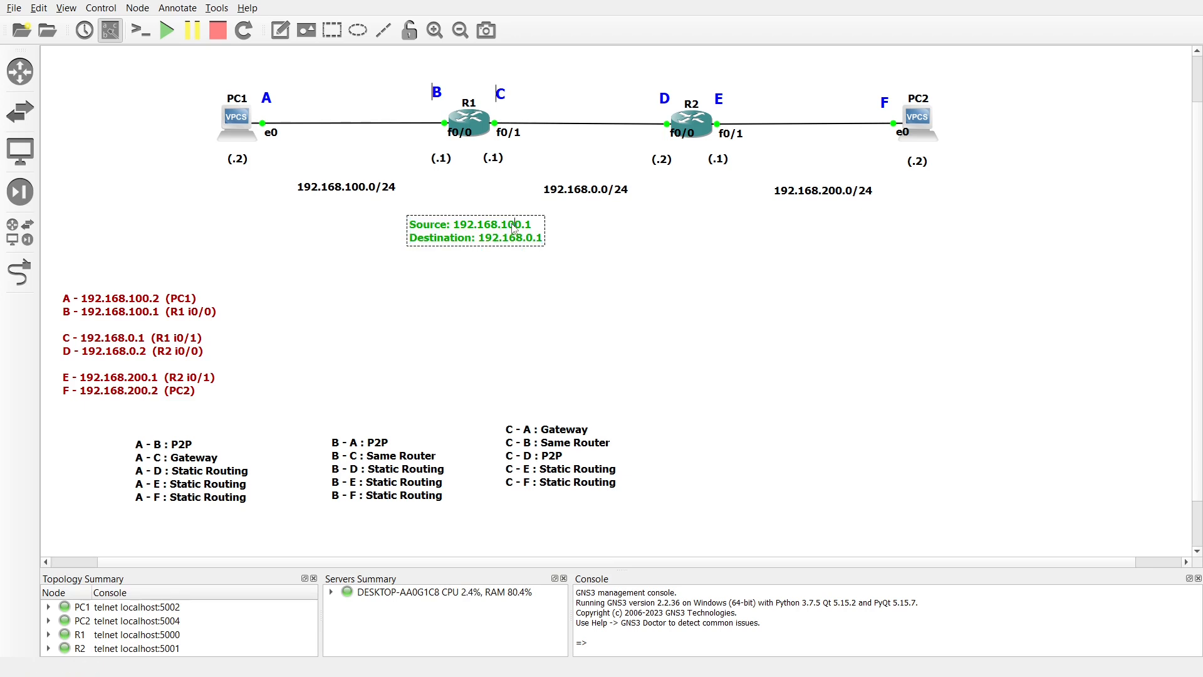
{"action": "key", "text": "BackSpace"}
{"action": "key", "text": "BackSpace"}
{"action": "type", "text": "20"}
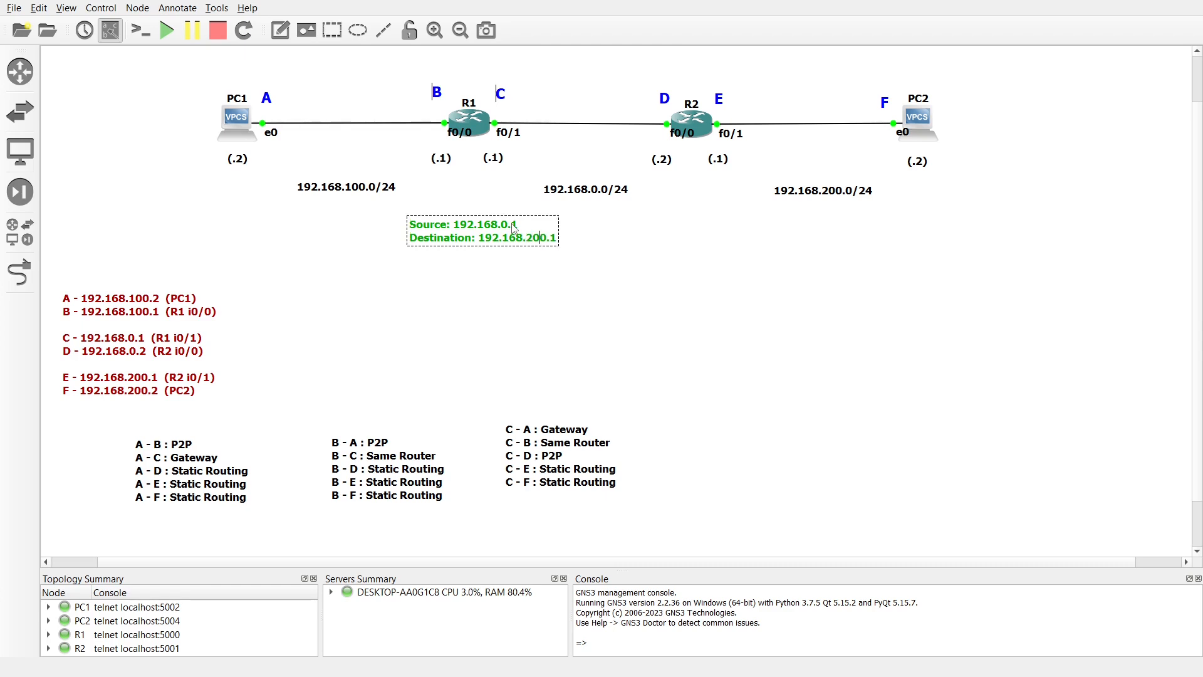
{"action": "key", "text": "BackSpace"}
{"action": "type", "text": "2"}
{"action": "left_click", "coordinate": [487, 279]}
Move the green note from R1 to beneath R2 and on to beneath PC2
{"action": "mouse_move", "coordinate": [475, 231]}
{"action": "left_mouse_down"}
{"action": "mouse_move", "coordinate": [466, 207]}
{"action": "mouse_move", "coordinate": [455, 219]}
{"action": "left_mouse_up"}
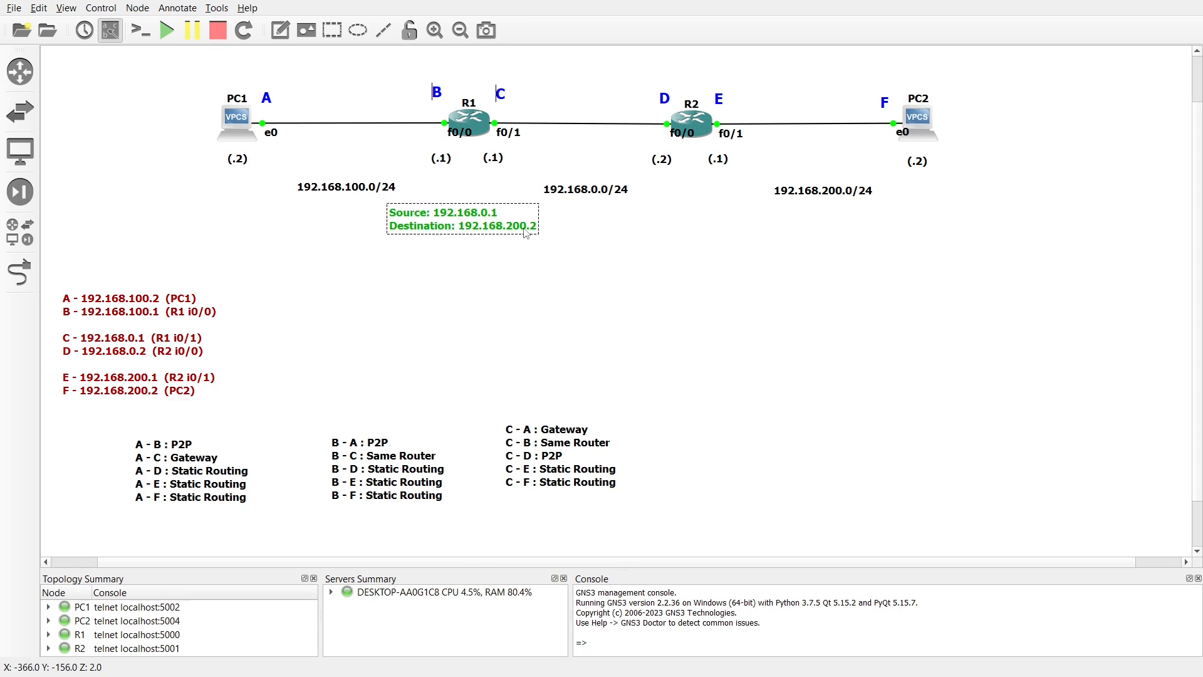
{"action": "left_click_drag", "start_coordinate": [486, 231], "coordinate": [711, 225]}
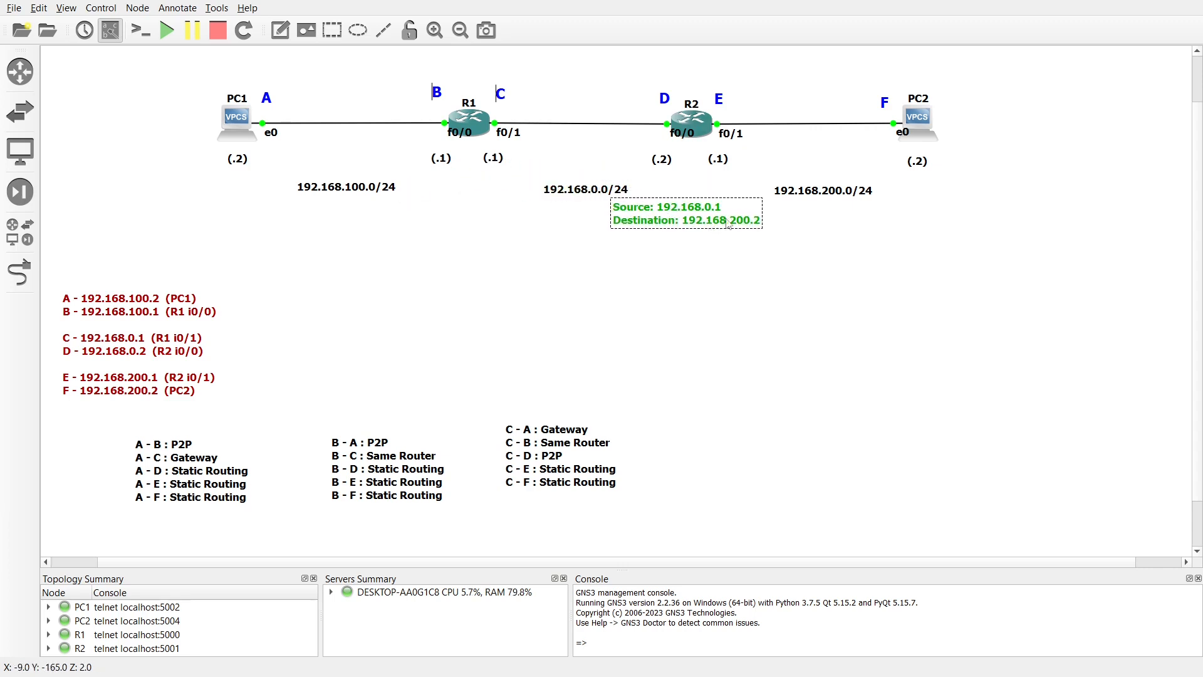
{"action": "left_click_drag", "start_coordinate": [695, 224], "coordinate": [926, 232]}
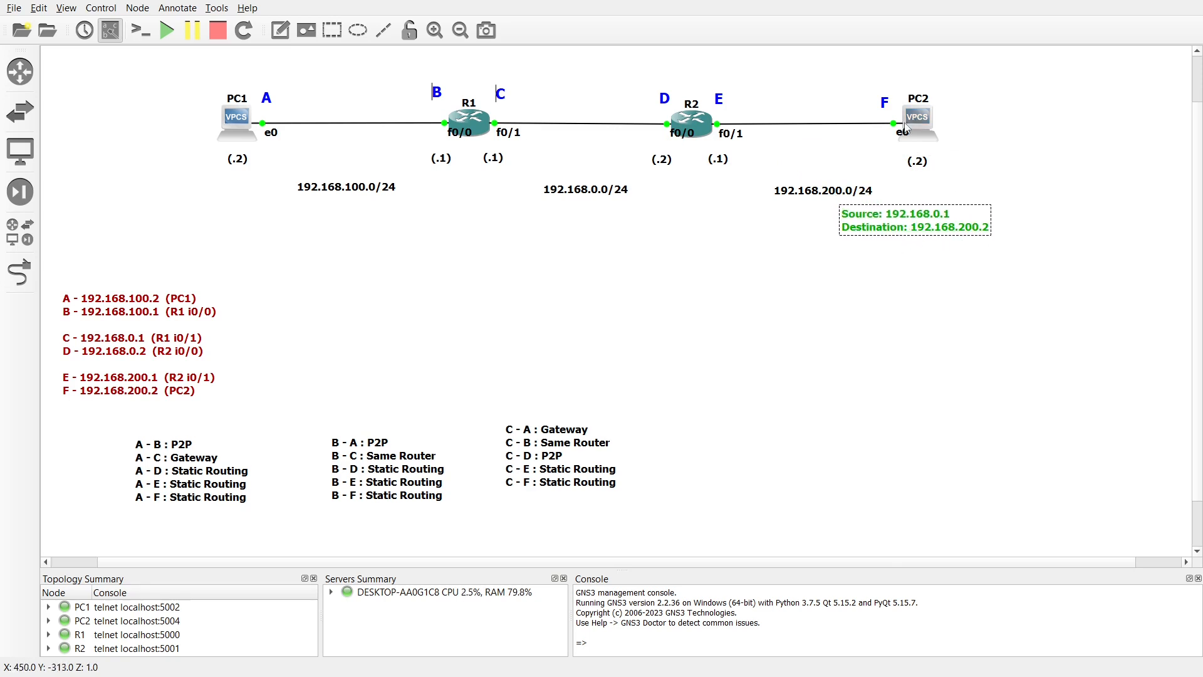
Set the green note's source to 192.168.200.2 and its destination to 192.168.0.1 for PC2's reply
{"action": "double_click", "coordinate": [940, 229]}
{"action": "left_click", "coordinate": [940, 230]}
{"action": "type", "text": "20"}
{"action": "key", "text": "BackSpace"}
{"action": "key", "text": "BackSpace"}
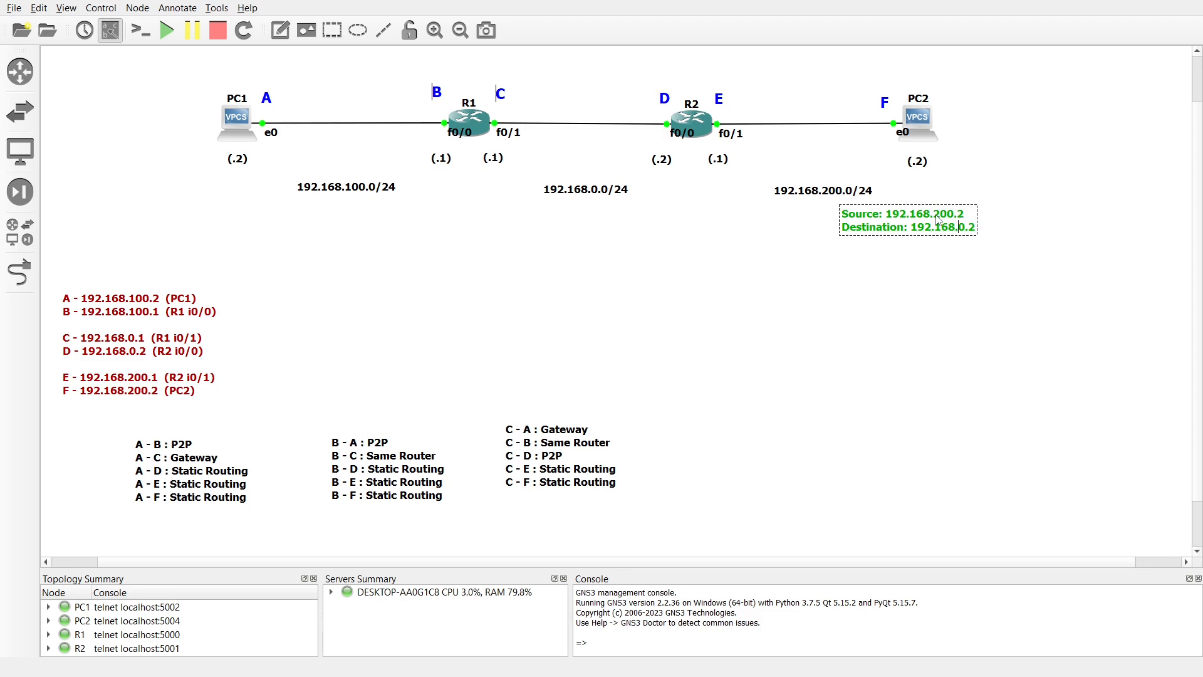
{"action": "key", "text": "Delete"}
{"action": "type", "text": "1"}
{"action": "left_click", "coordinate": [940, 272]}
Move the green note from PC2 to beneath R2 and on to just below R1
{"action": "left_click_drag", "start_coordinate": [939, 227], "coordinate": [738, 208]}
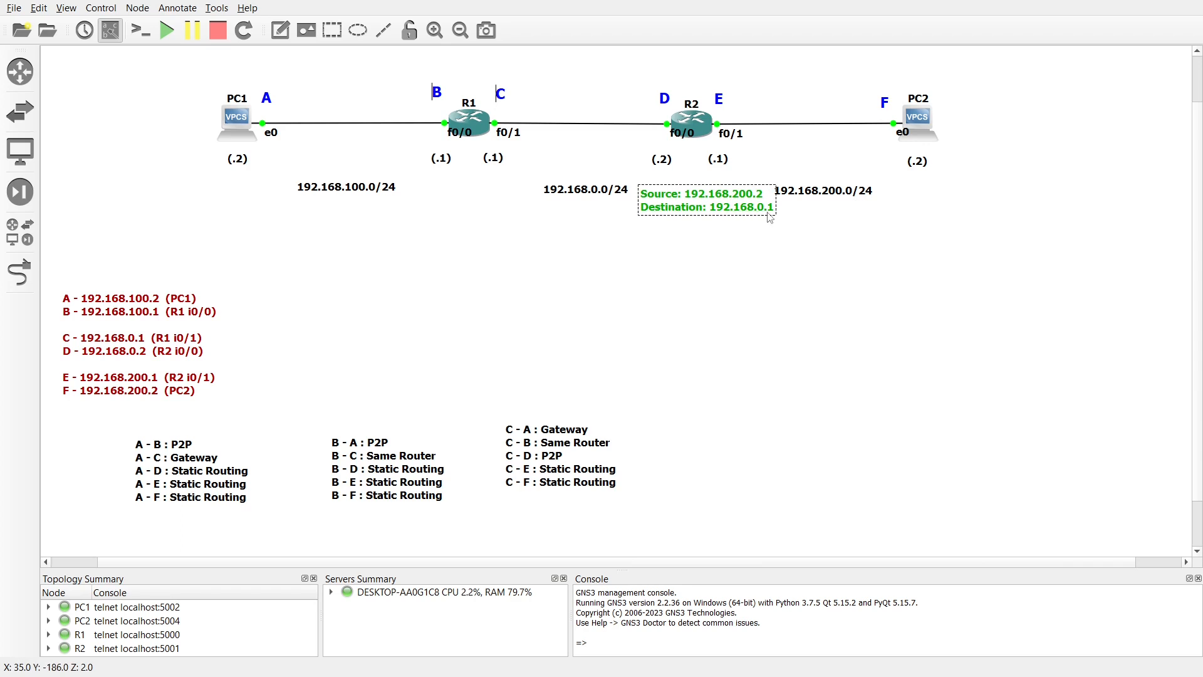
{"action": "left_click_drag", "start_coordinate": [724, 205], "coordinate": [506, 201]}
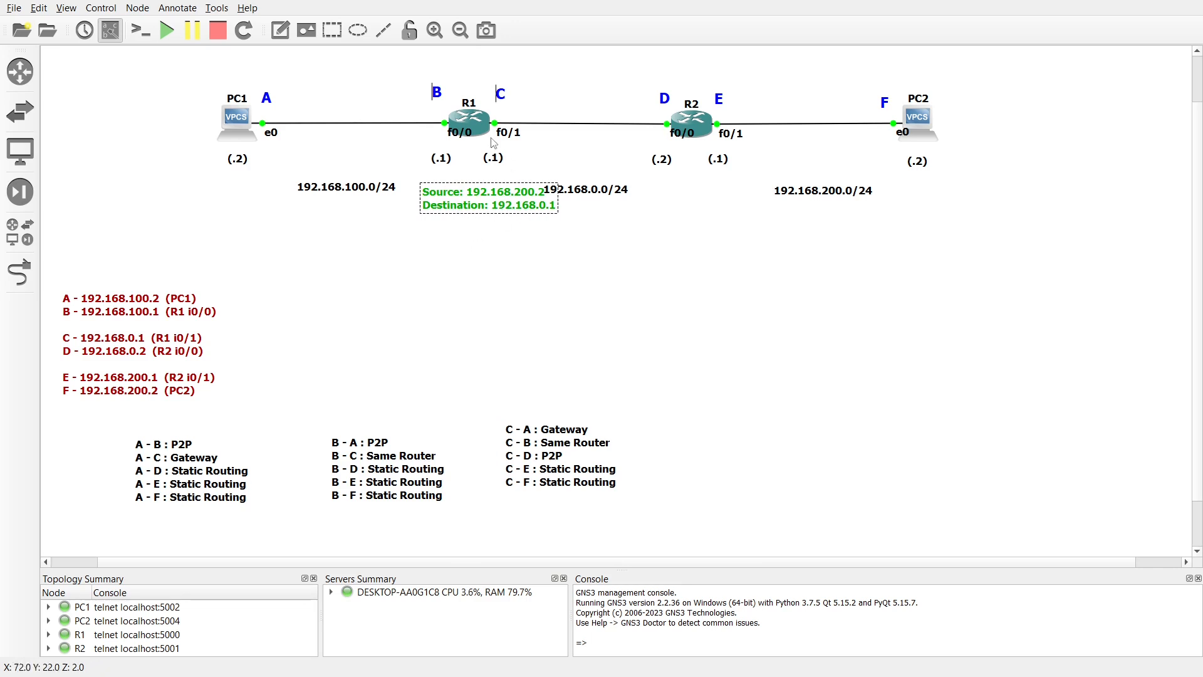
{"action": "mouse_move", "coordinate": [481, 136]}
{"action": "left_click_drag", "start_coordinate": [468, 199], "coordinate": [453, 216]}
Ping 192.168.200.2 from R1's console with source 192.168.0.1, and run the same ping a second time
{"action": "double_click", "coordinate": [461, 131]}
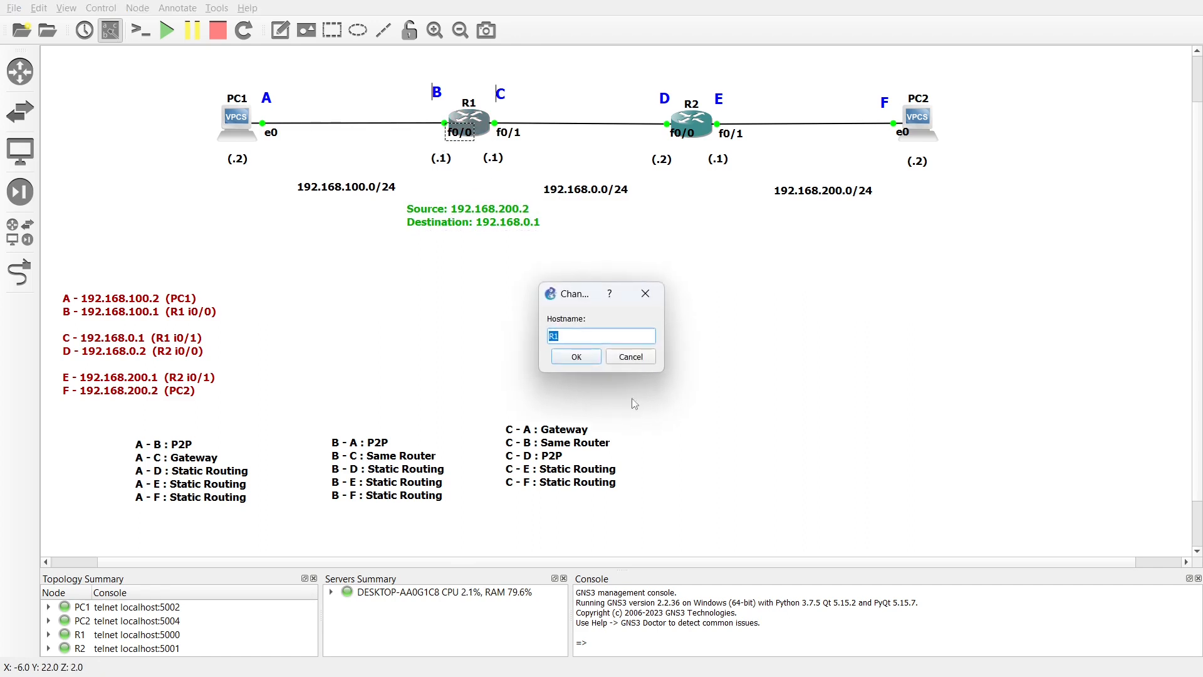
{"action": "left_click", "coordinate": [630, 357]}
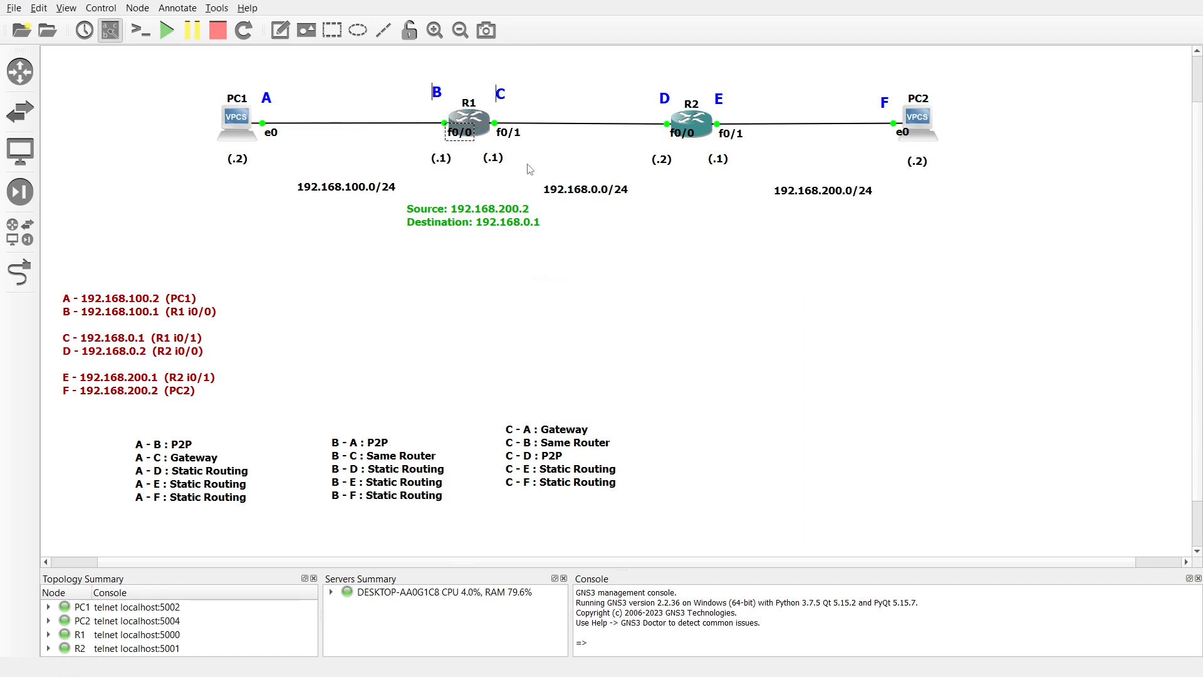
{"action": "double_click", "coordinate": [479, 115]}
{"action": "type", "text": "ping"}
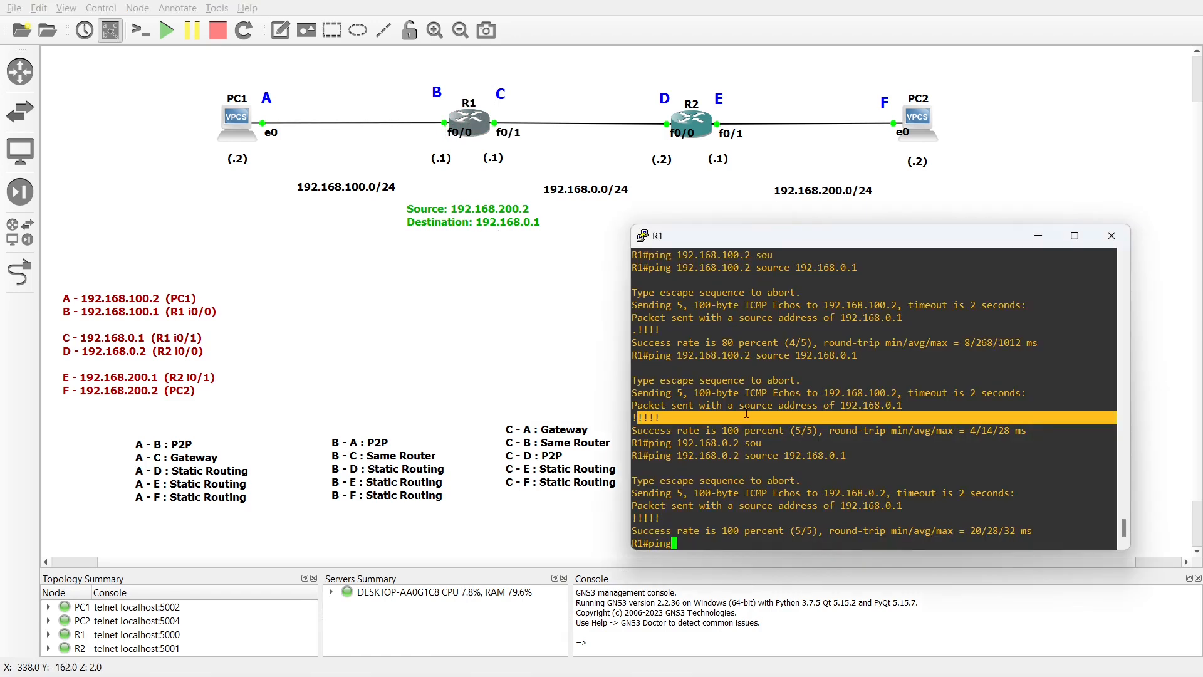
{"action": "type", "text": " 192.168.200.2 sou"}
{"action": "key", "text": "Tab"}
{"action": "type", "text": "92.168."}
{"action": "key", "text": "Left"}
{"action": "key", "text": "Left"}
{"action": "key", "text": "Left"}
{"action": "key", "text": "Left"}
{"action": "key", "text": "Left"}
{"action": "key", "text": "Left"}
{"action": "key", "text": "Left"}
{"action": "type", "text": "1"}
{"action": "key", "text": "Right"}
{"action": "key", "text": "Right"}
{"action": "key", "text": "Right"}
{"action": "key", "text": "Right"}
{"action": "key", "text": "Right"}
{"action": "key", "text": "Right"}
{"action": "key", "text": "Right"}
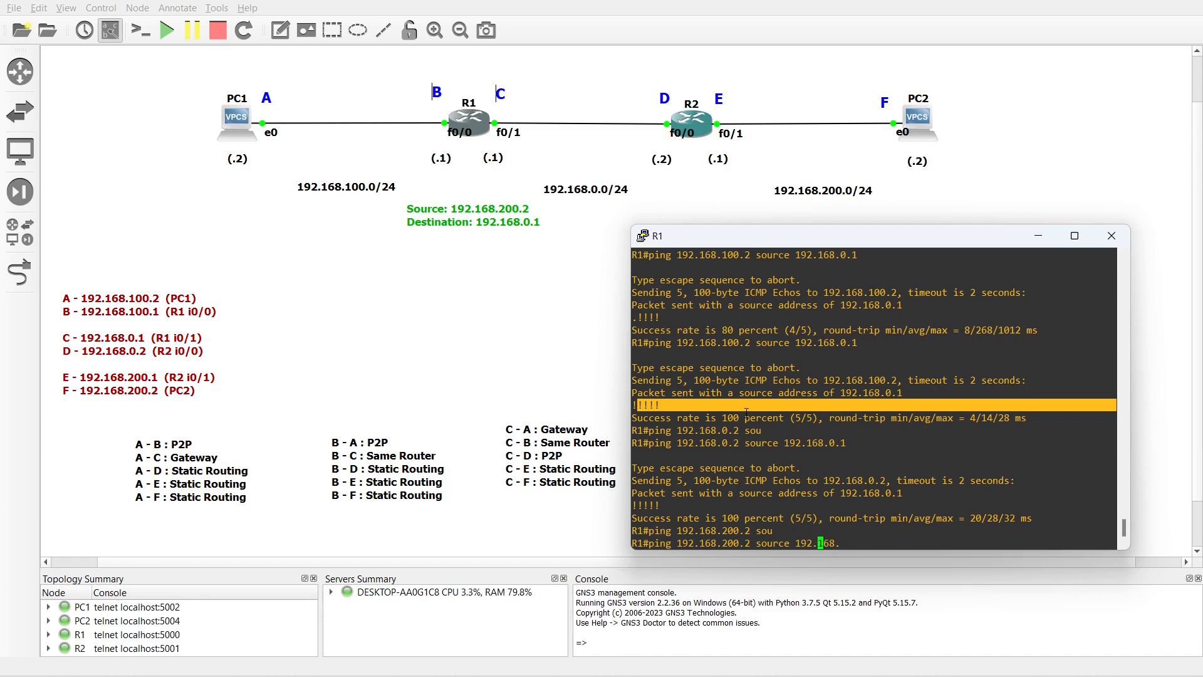
{"action": "type", "text": "0.1"}
{"action": "key", "text": "Return"}
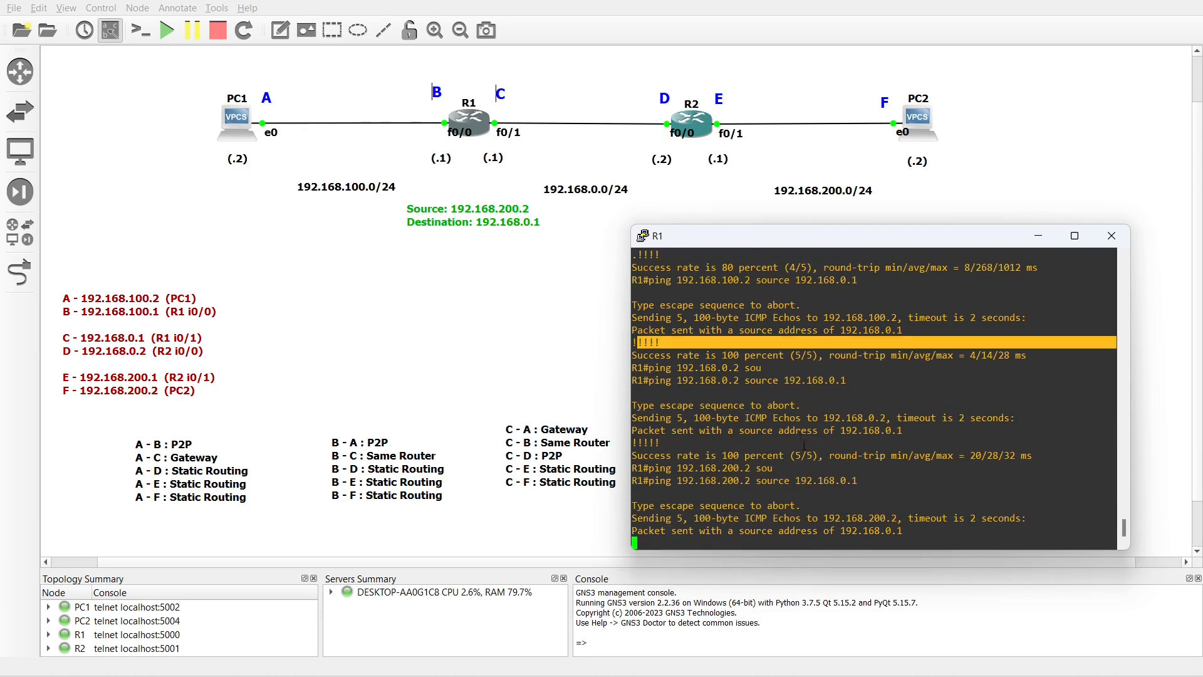
{"action": "key", "text": "Up"}
{"action": "key", "text": "Return"}
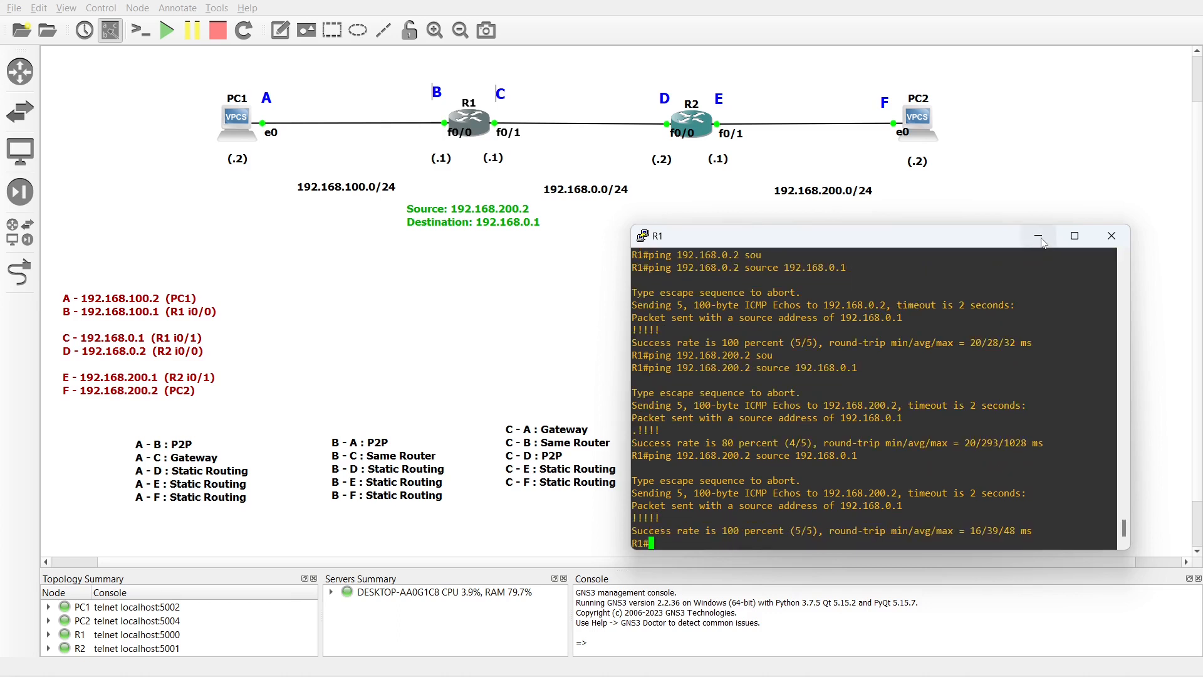
Minimise R1's console and move the C path list down level with the B list
{"action": "left_click", "coordinate": [1039, 239]}
{"action": "left_click_drag", "start_coordinate": [558, 454], "coordinate": [555, 467]}
{"action": "left_click", "coordinate": [655, 287]}
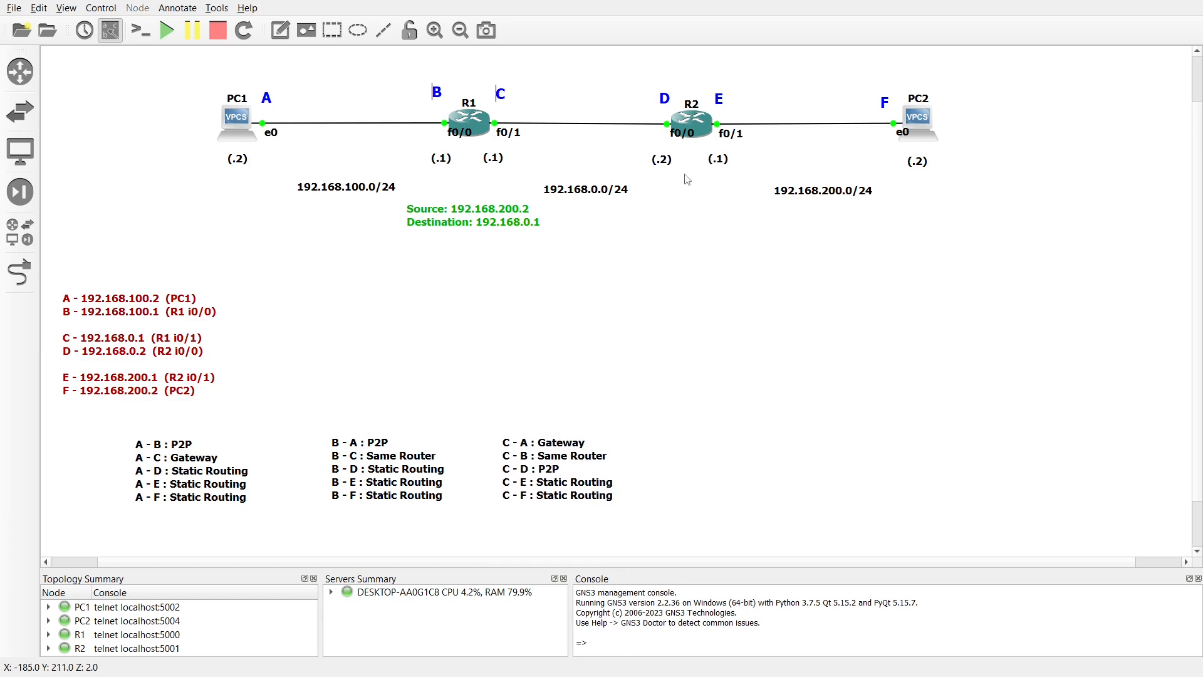